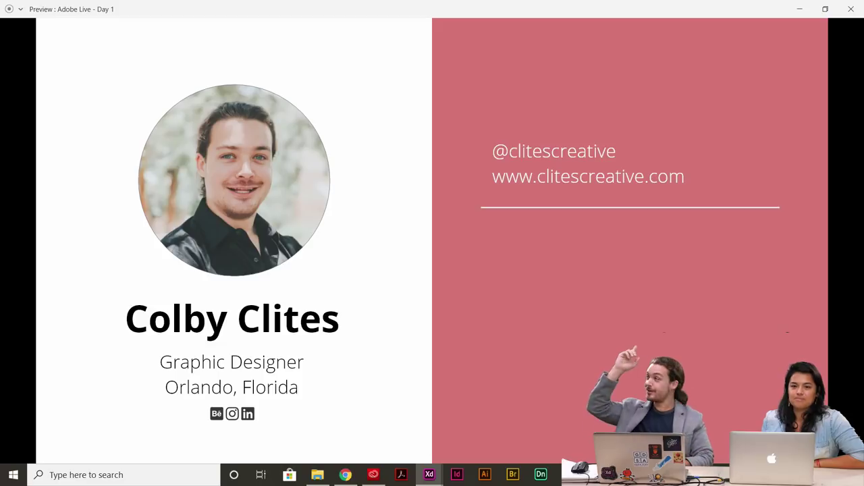
Advance the previewed presentation from the designer introduction through the Hurricane Supplies and Solution slides to the Adobe Capture sketch-vectorizing slide.
key(Right)
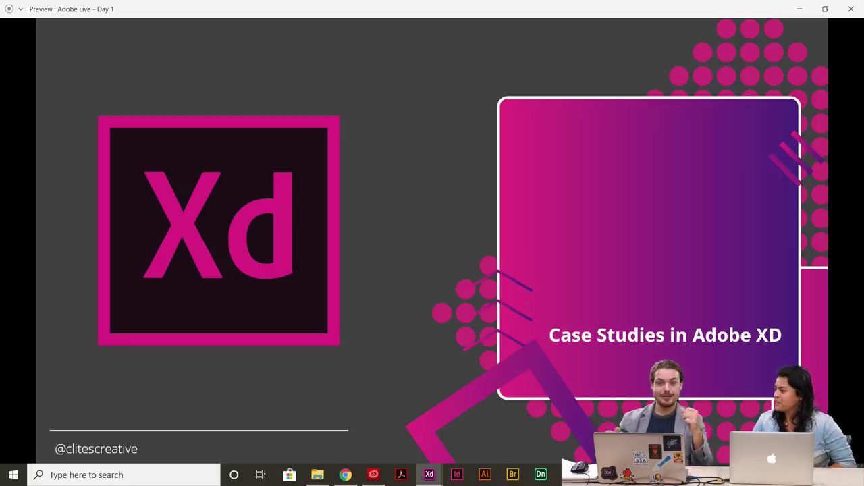
click(631, 168)
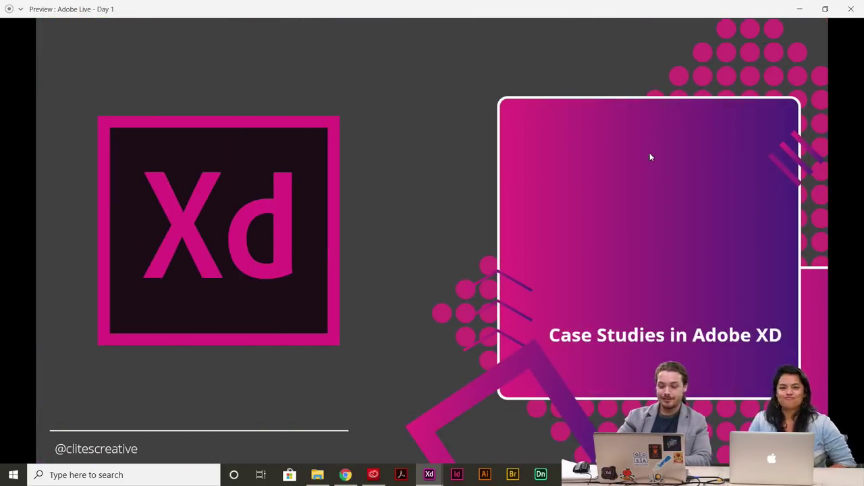
click(650, 153)
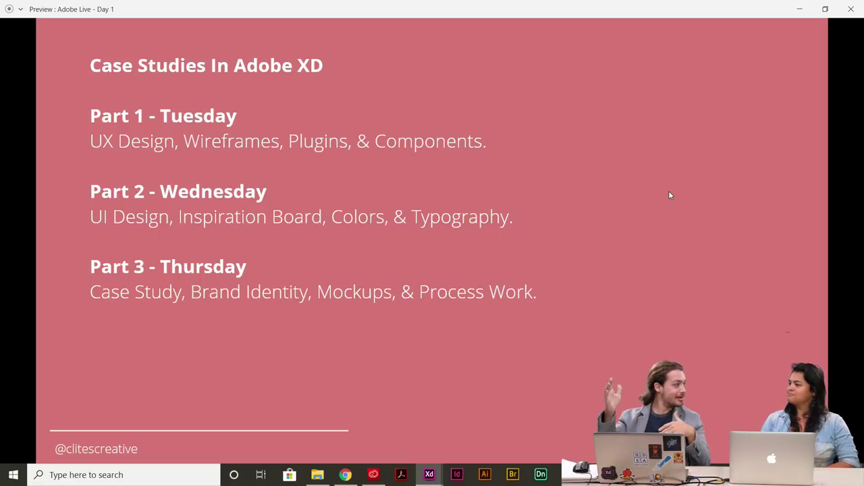
click(669, 193)
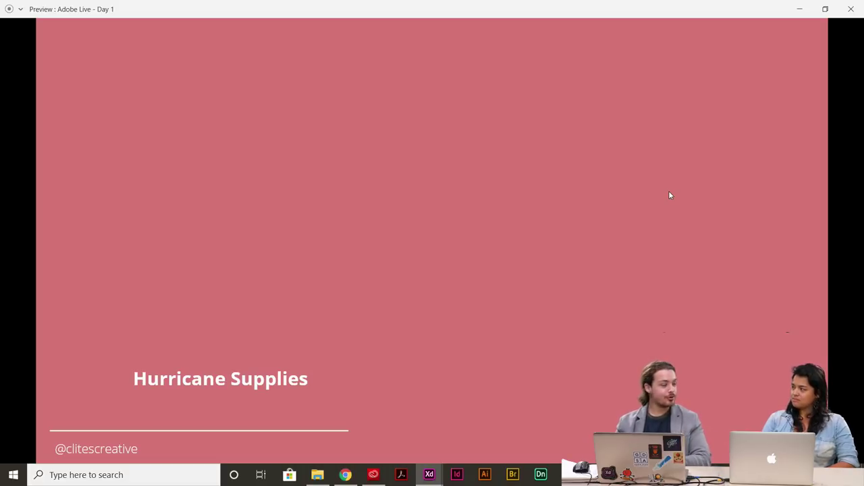
click(669, 195)
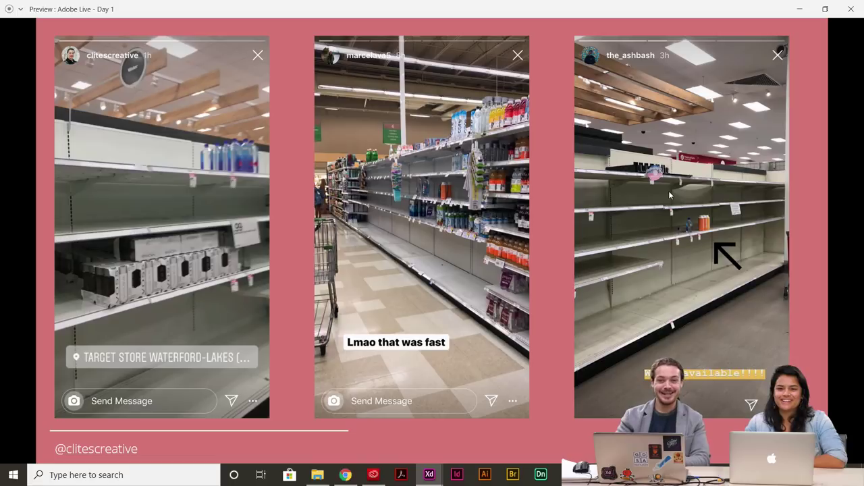
click(669, 192)
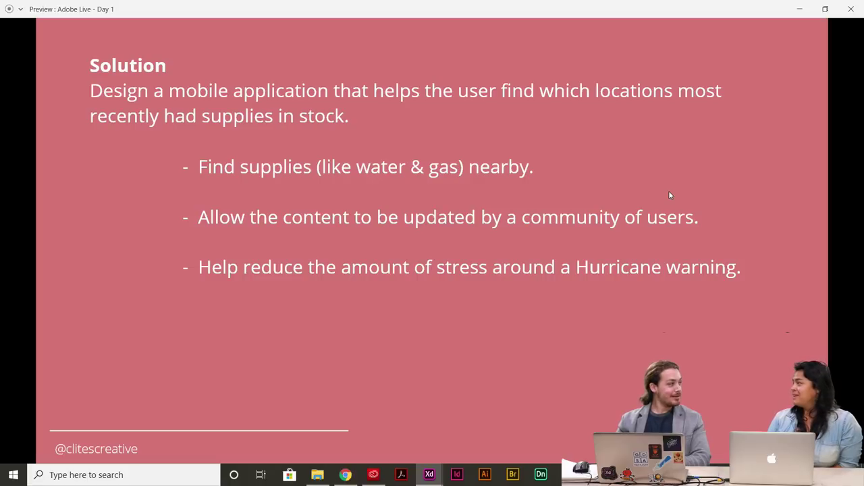
key(Right)
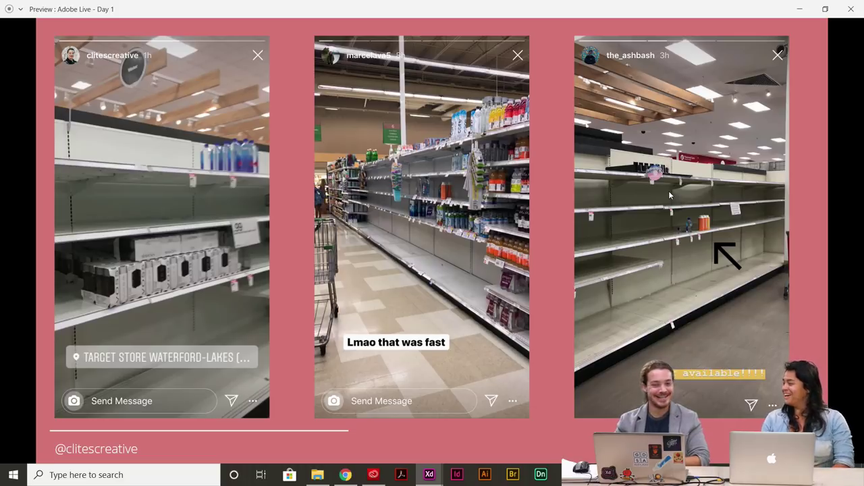
key(Right)
key(Right)
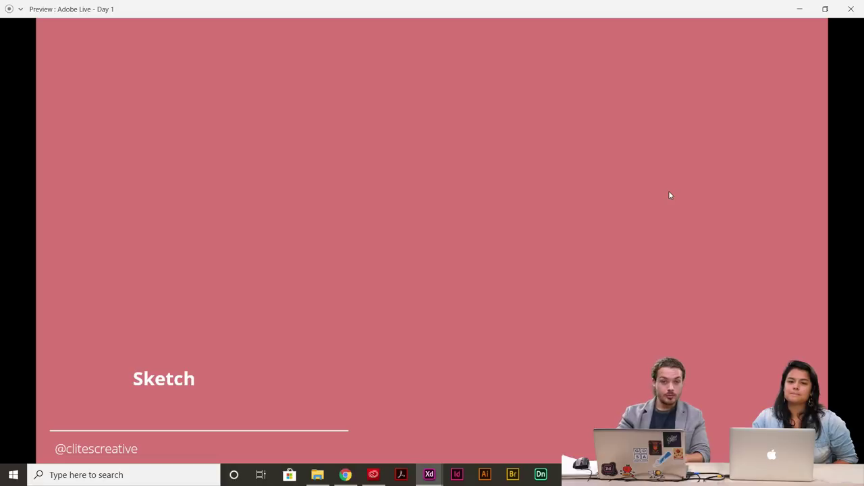
click(669, 195)
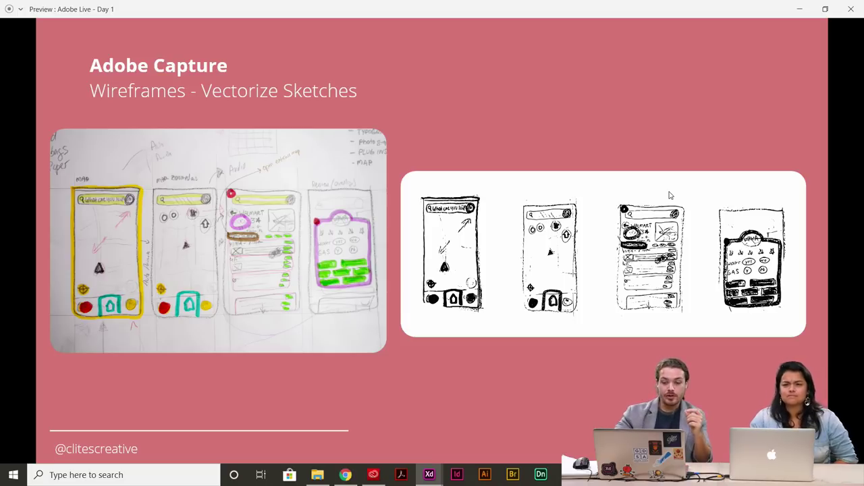
Close the prototype preview and examine the sketch artboards on the canvas, from Home through Review XP.
click(852, 9)
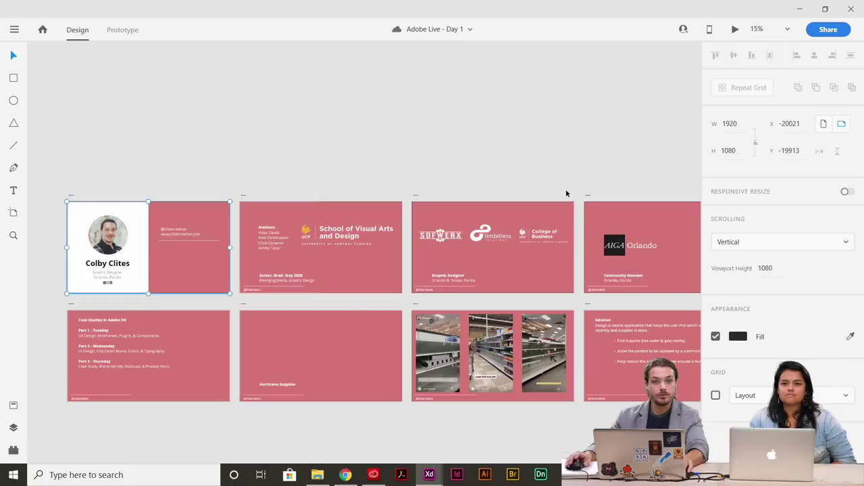
scroll(566, 194, down, 10)
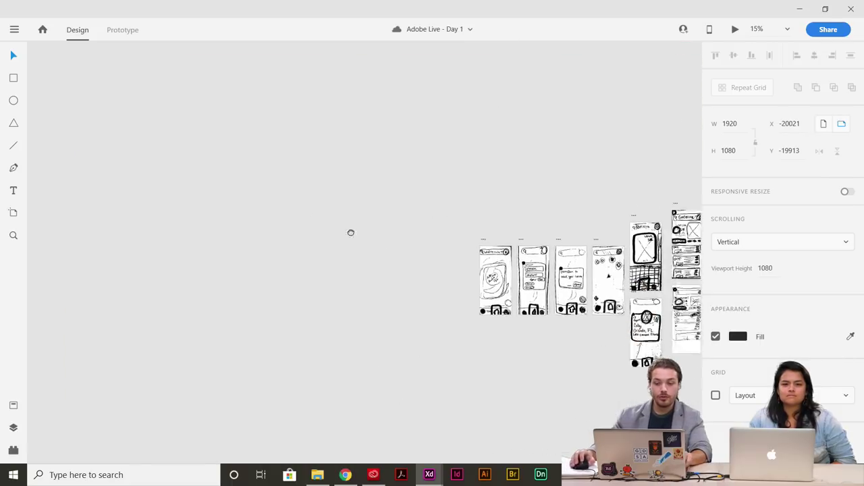
mouse_move(569, 312)
mouse_down()
mouse_move(371, 224)
mouse_move(357, 265)
mouse_up()
key(ctrl+plus)
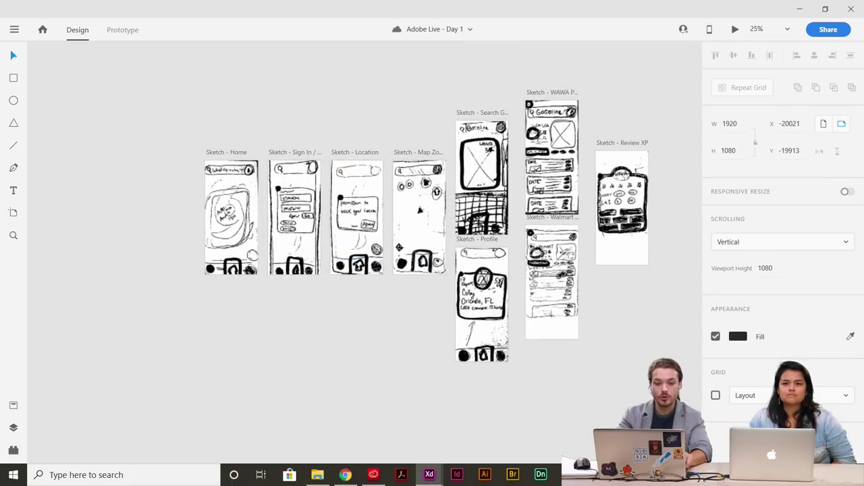
key(ctrl+plus)
drag(405, 234, 307, 259)
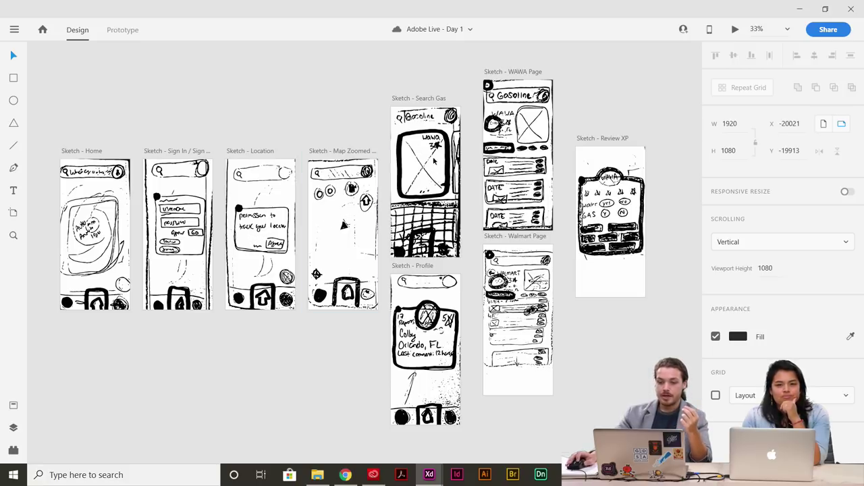
scroll(429, 223, right, 3)
drag(317, 241, 313, 240)
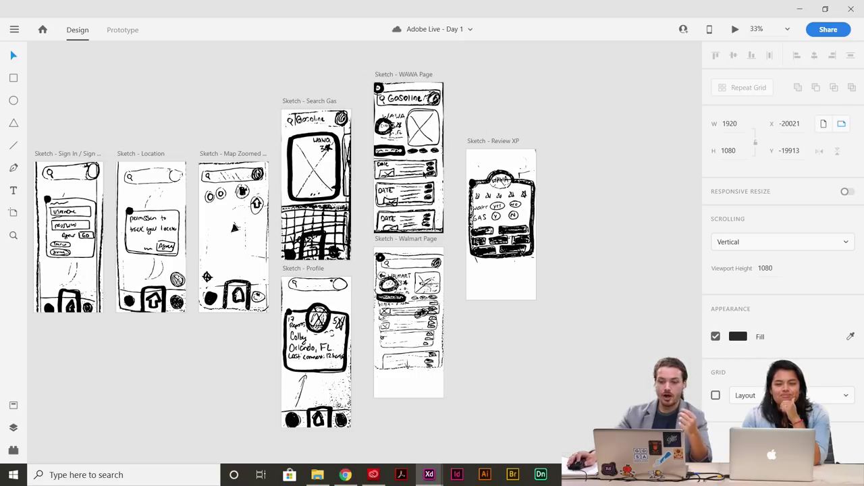
scroll(500, 206, right, 2)
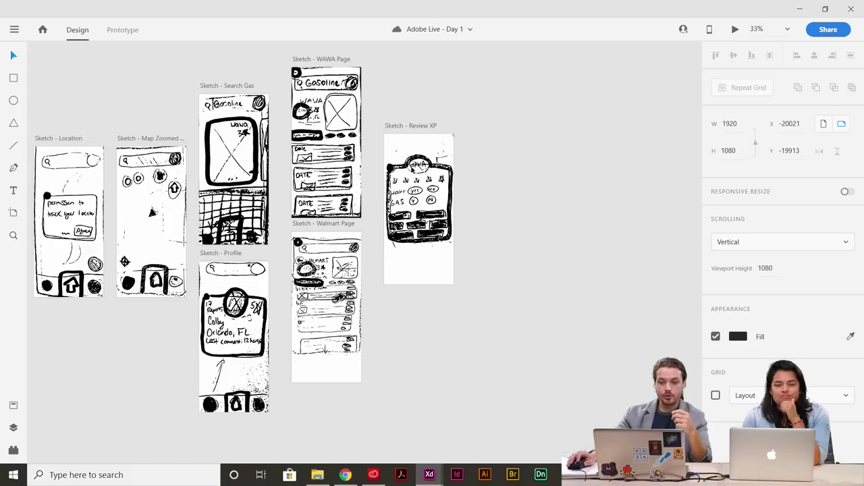
scroll(419, 203, left, 4)
scroll(331, 270, left, 2)
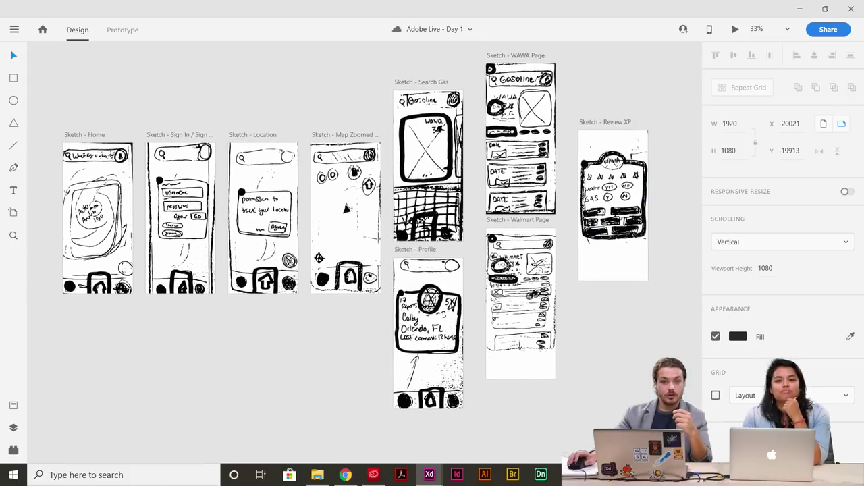
scroll(320, 330, up, 1)
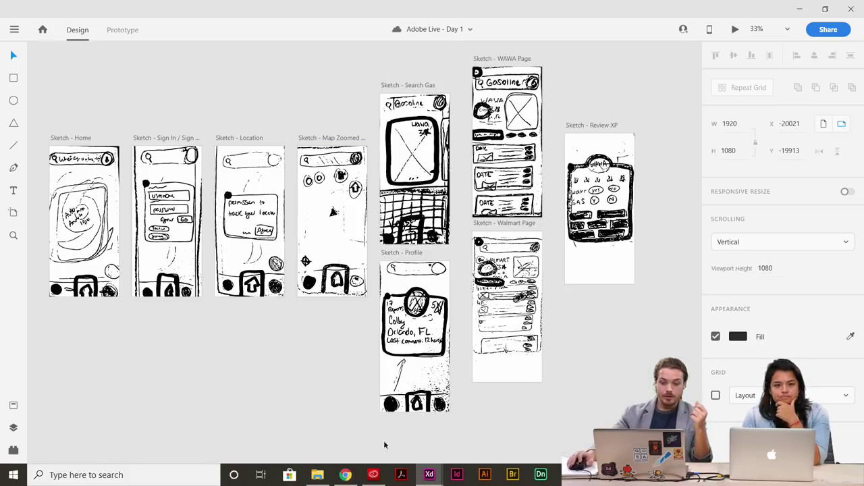
scroll(338, 421, left, 3)
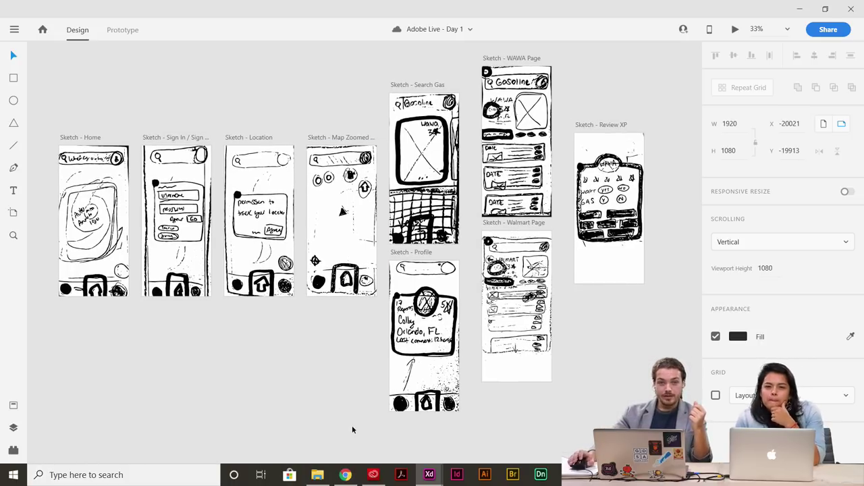
Open the web page offering more UI kits for Adobe XD.
mouse_move(429, 474)
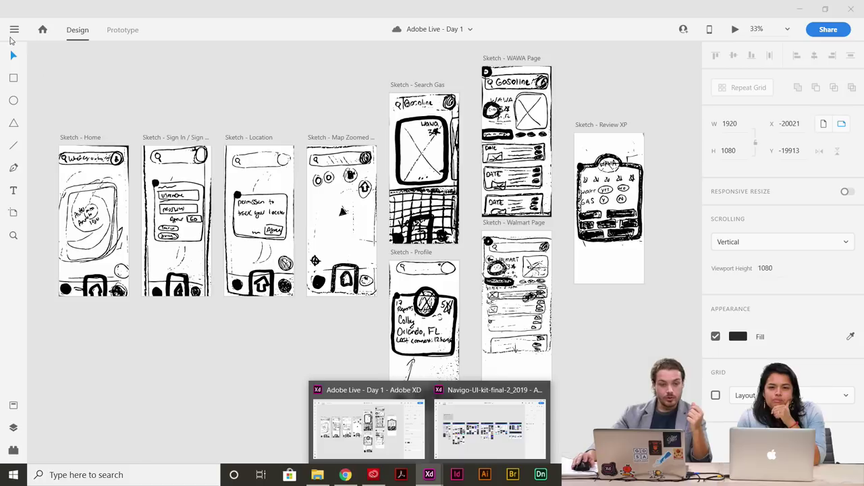
click(14, 31)
mouse_move(58, 159)
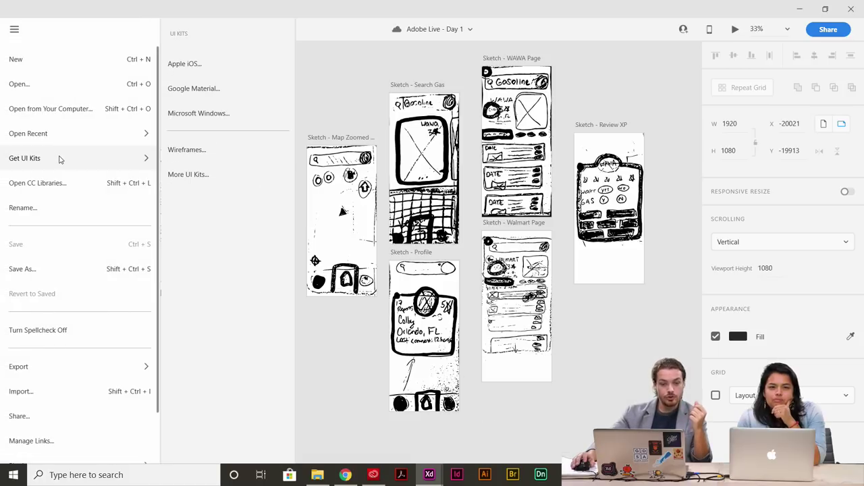
click(227, 181)
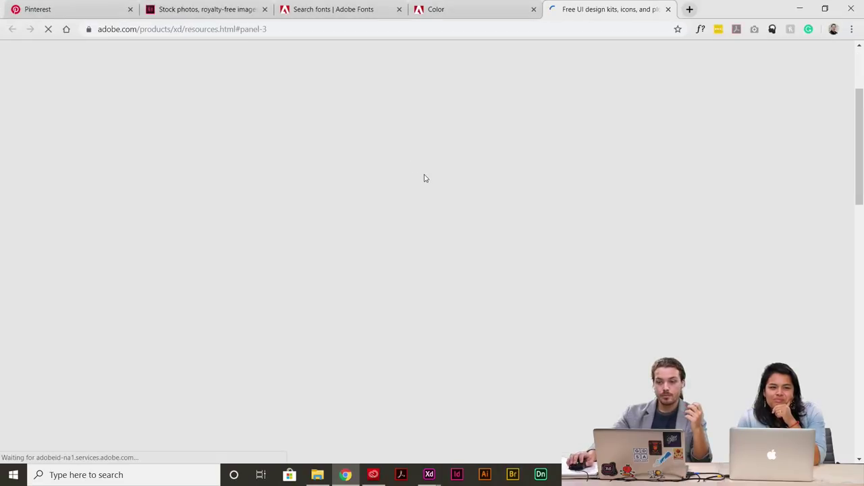
Browse the UI kits on the Adobe XD resources page down to Navigo and read its description.
scroll(423, 216, down, 6)
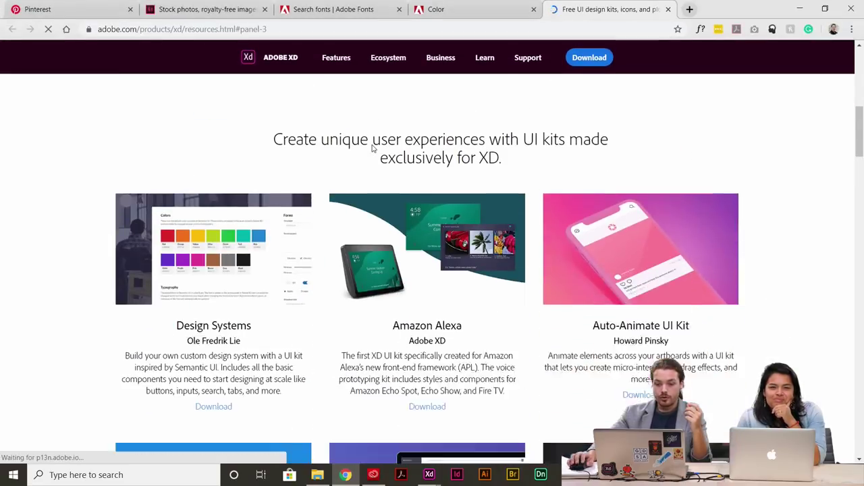
scroll(423, 215, down, 3)
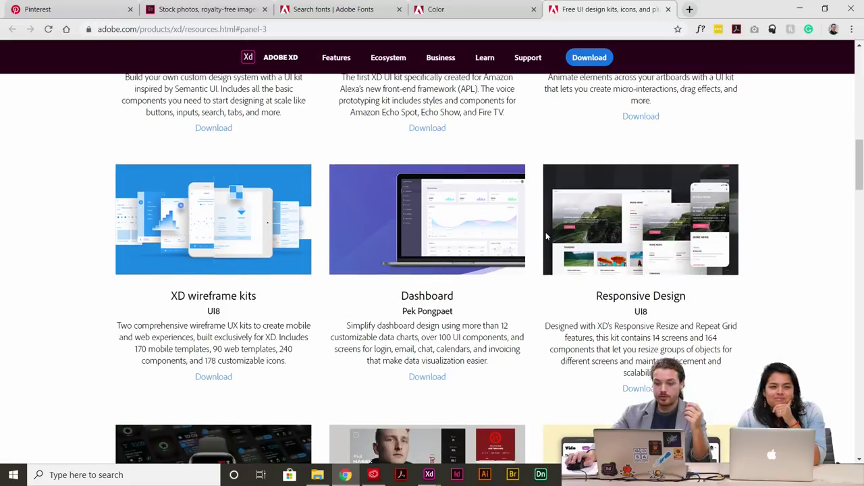
scroll(343, 171, down, 4)
scroll(526, 254, down, 2)
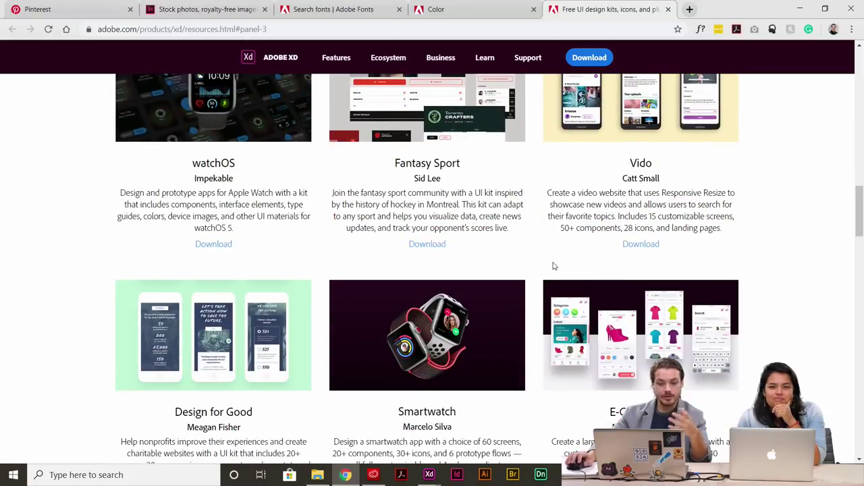
scroll(546, 250, down, 9)
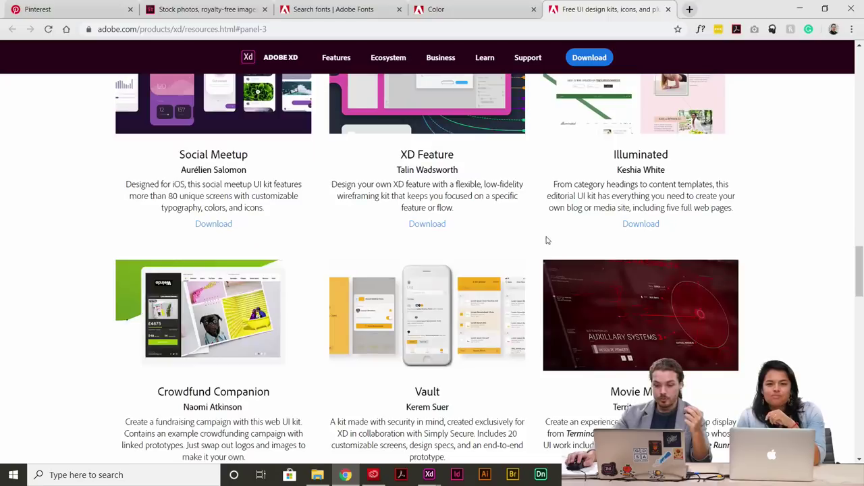
scroll(318, 210, down, 8)
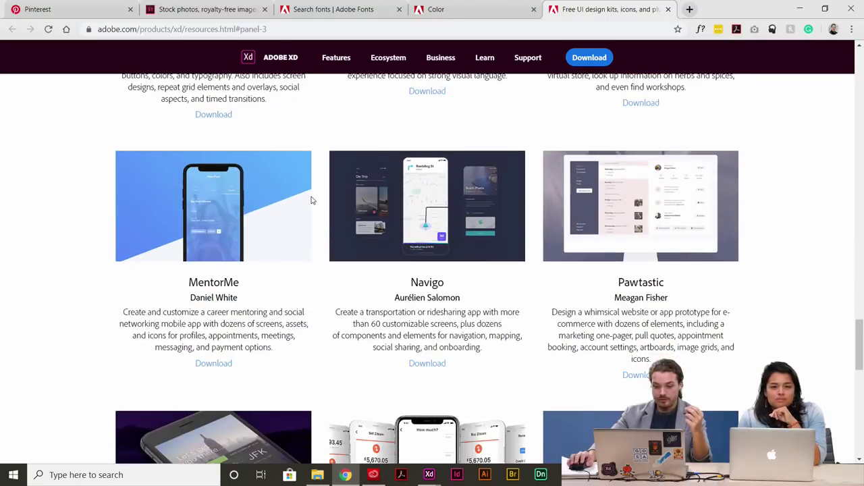
scroll(513, 283, down, 1)
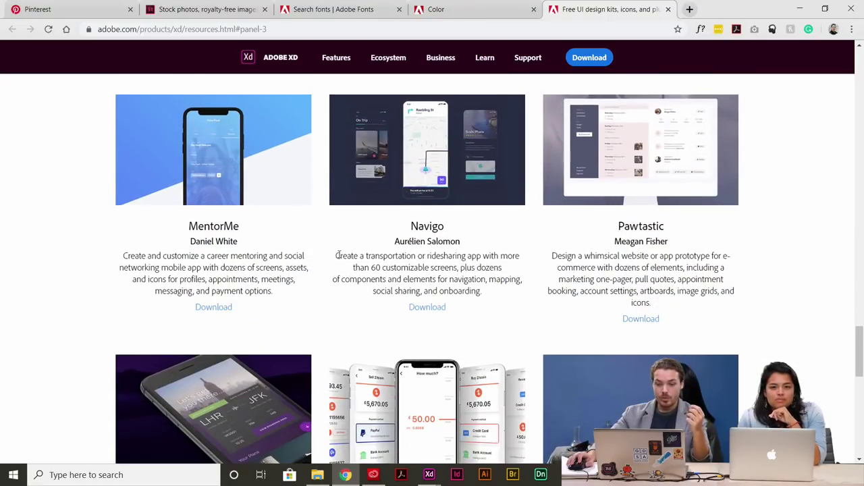
drag(336, 256, 477, 258)
click(528, 263)
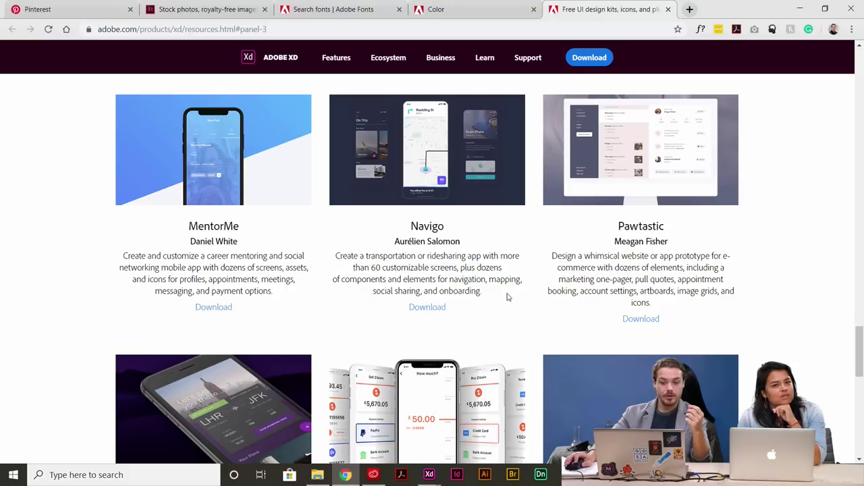
drag(492, 294, 366, 257)
click(512, 247)
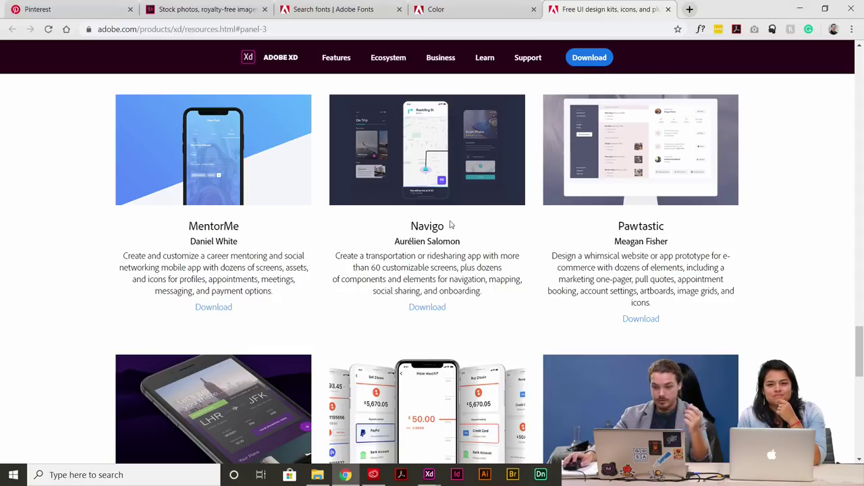
Switch to the Navigo-UI-kit-final-2_2019 document in Adobe XD and inspect the kit's introduction note above the Guide section.
mouse_move(429, 474)
click(508, 415)
mouse_move(462, 336)
mouse_down()
mouse_move(513, 322)
mouse_move(449, 343)
mouse_up()
drag(310, 309, 412, 334)
click(16, 236)
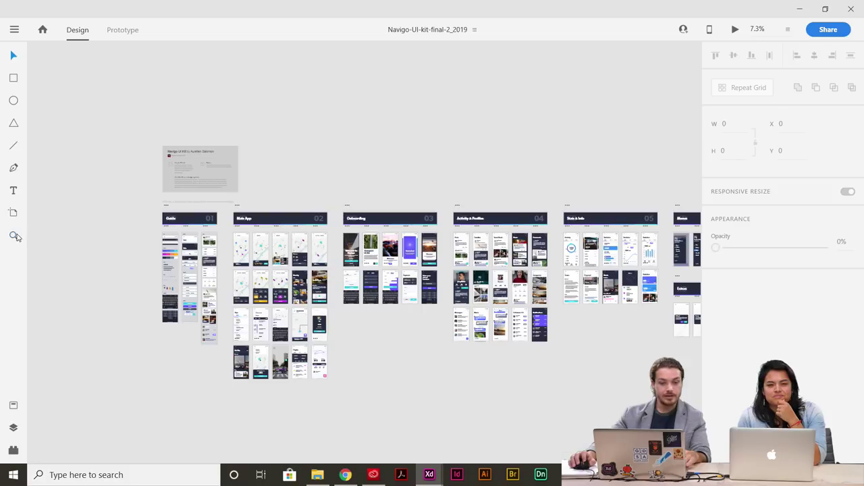
drag(149, 138, 254, 198)
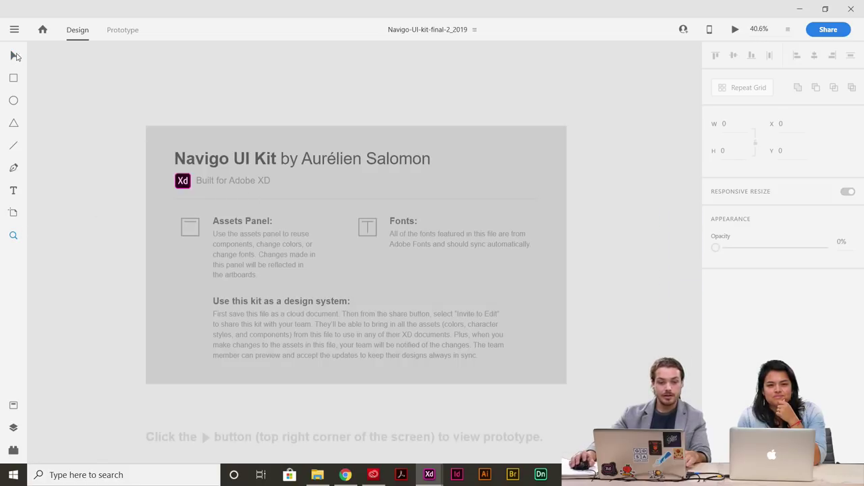
click(14, 55)
drag(255, 127, 221, 132)
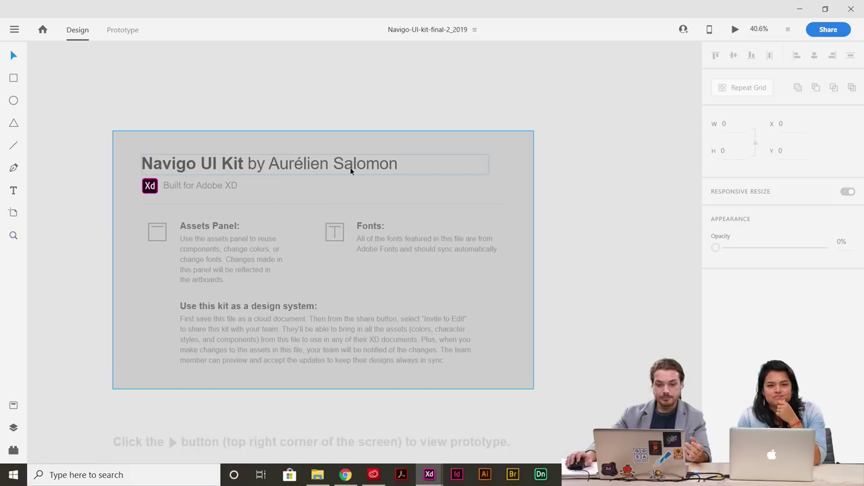
scroll(328, 174, right, 2)
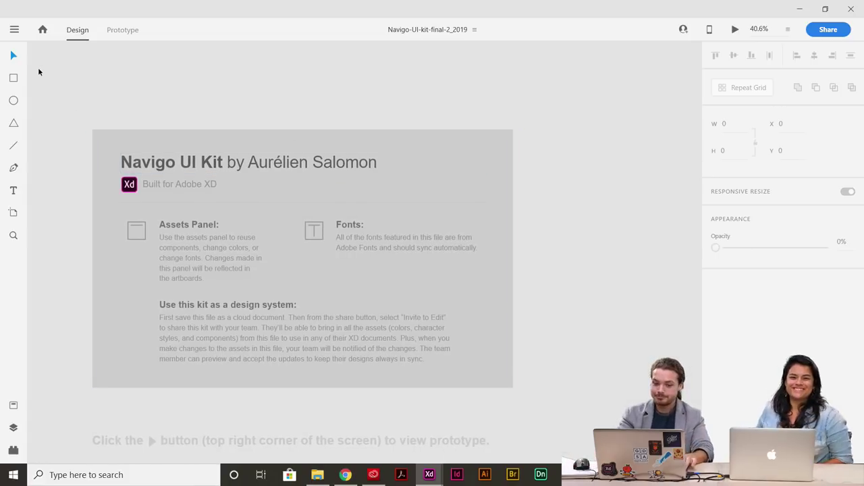
View the whole Navigo kit, then examine its Main App and Onboarding artboards more closely.
key(ctrl+0)
scroll(148, 226, left, 1)
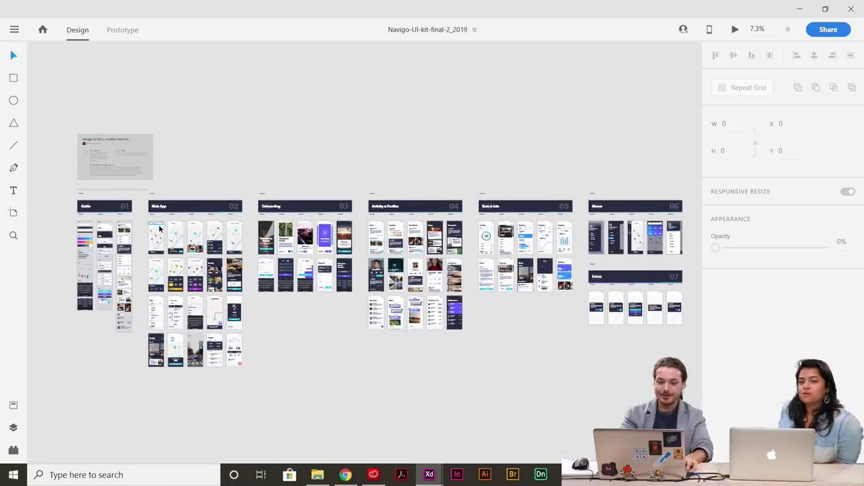
key(ctrl+plus)
drag(211, 309, 434, 323)
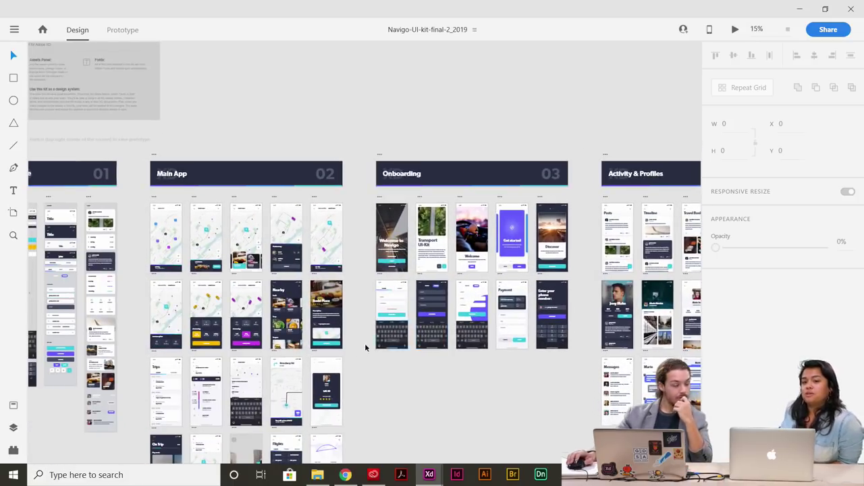
Look over the Guide, Main App and Onboarding sections of the Navigo kit.
drag(356, 355, 484, 326)
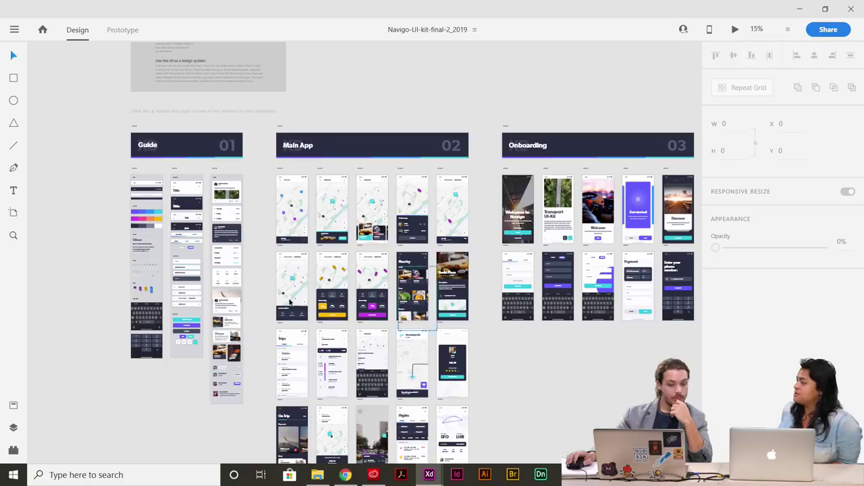
drag(259, 297, 251, 307)
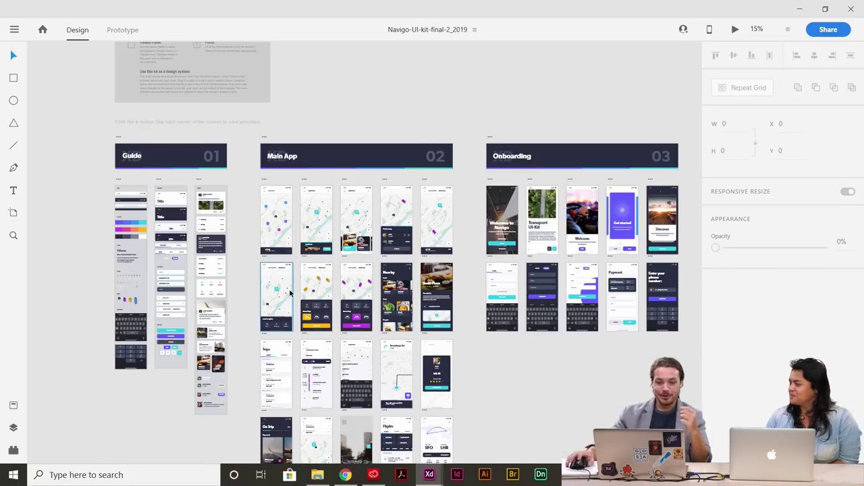
scroll(251, 299, down, 1)
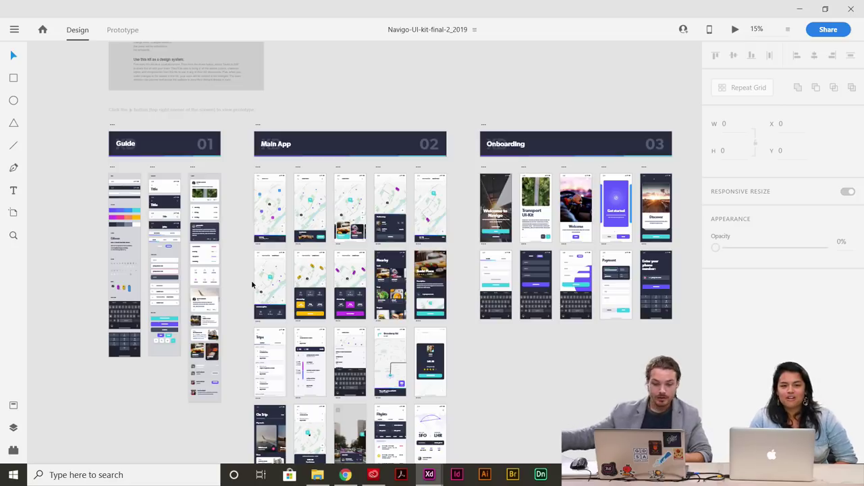
scroll(289, 252, right, 2)
scroll(289, 252, down, 1)
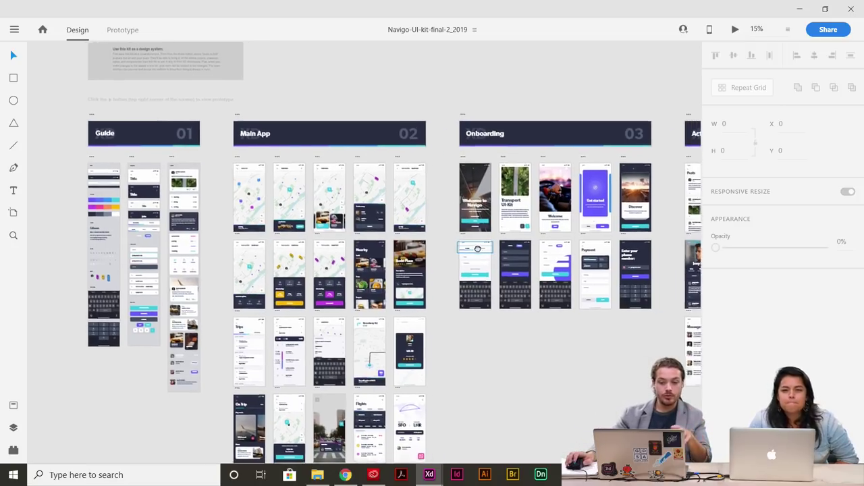
scroll(436, 341, down, 2)
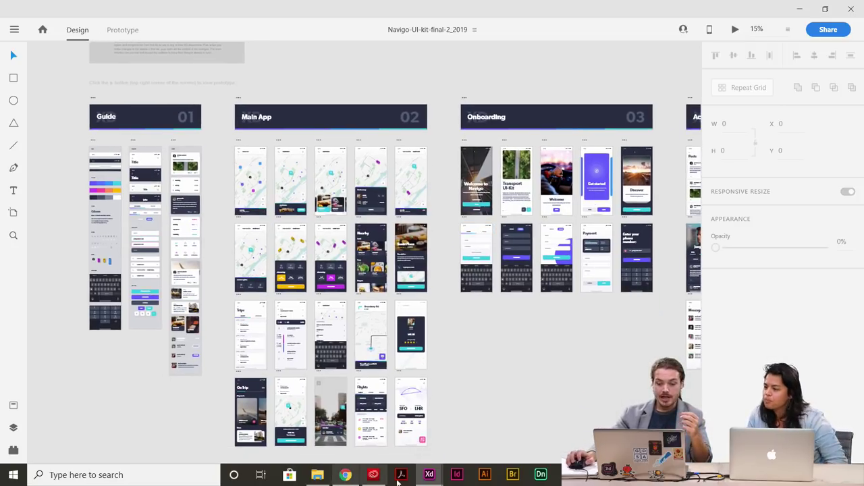
Switch to the Adobe Live - Day 1 document and bring the Navigo artboards below the sketches into close view.
mouse_move(429, 475)
click(356, 387)
scroll(356, 385, down, 5)
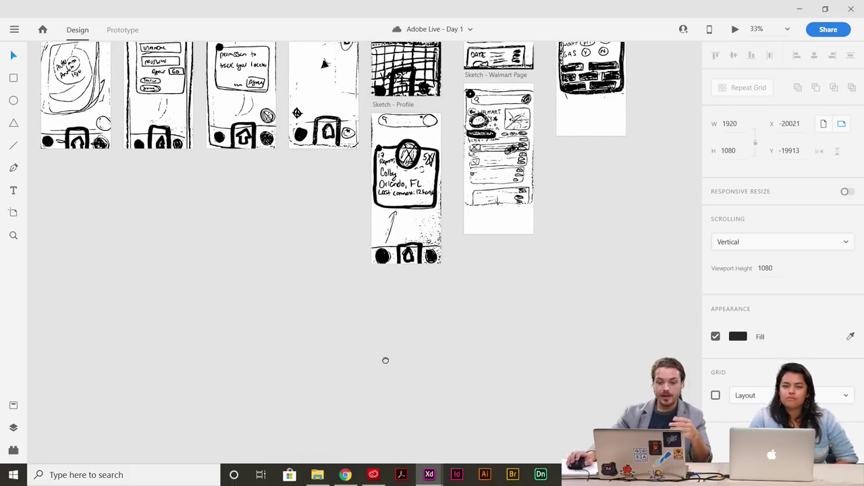
scroll(414, 332, down, 4)
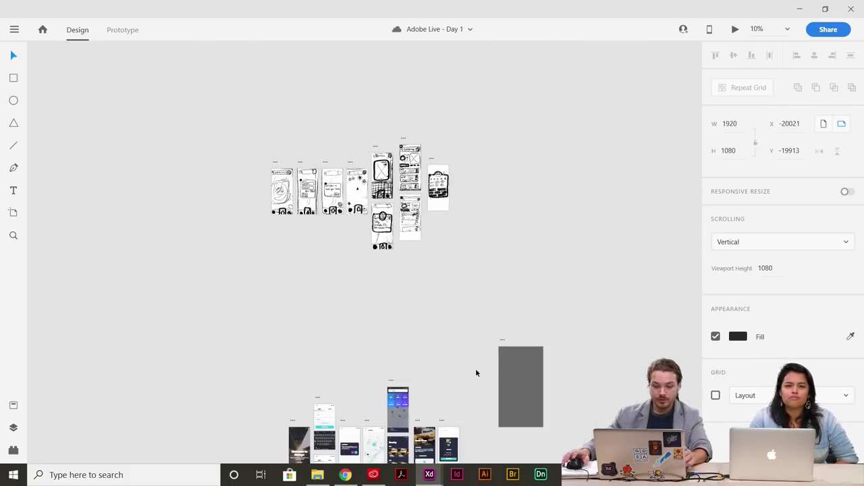
drag(476, 372, 523, 289)
scroll(488, 113, up, 4)
key(ctrl+plus)
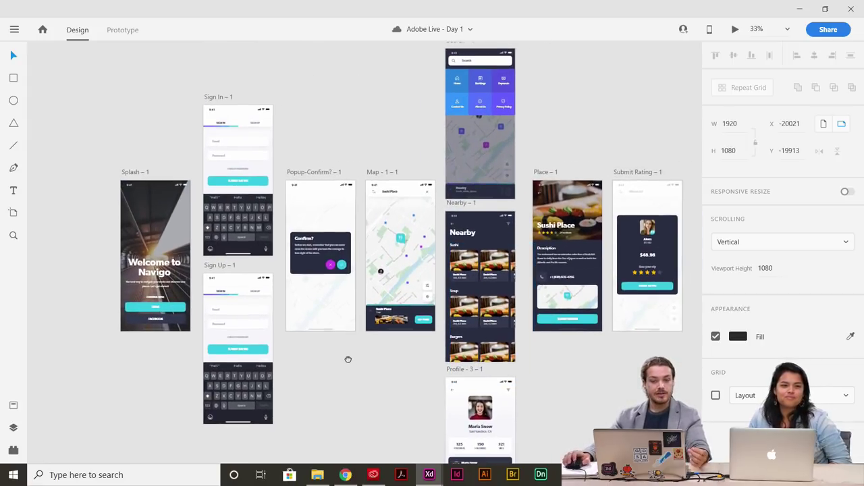
Examine the Map, Search, Nearby and Place artboards in the app flow.
scroll(344, 357, down, 1)
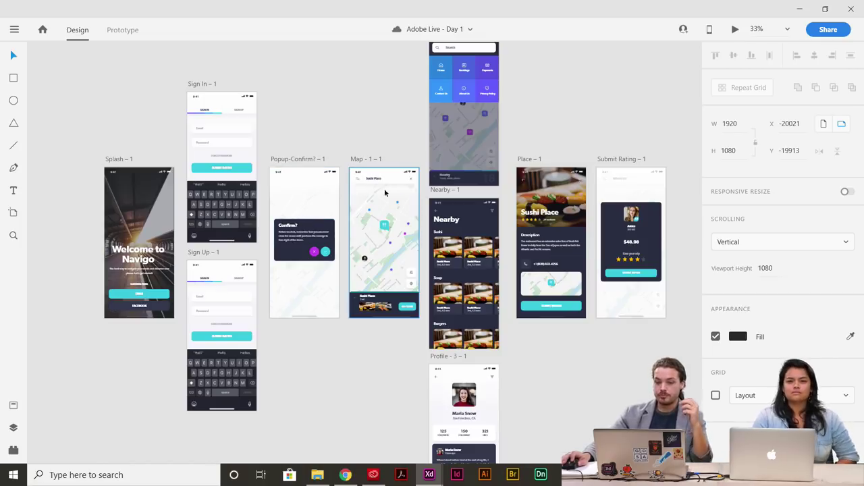
scroll(390, 251, right, 5)
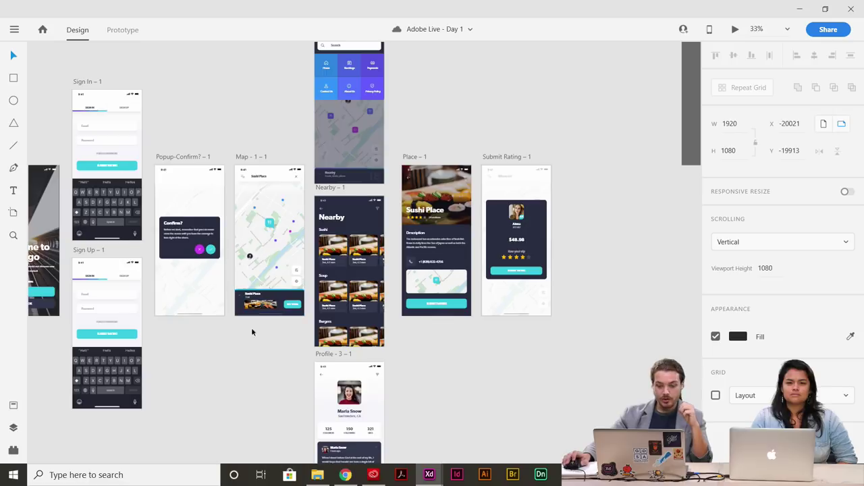
scroll(251, 328, down, 2)
scroll(253, 315, up, 2)
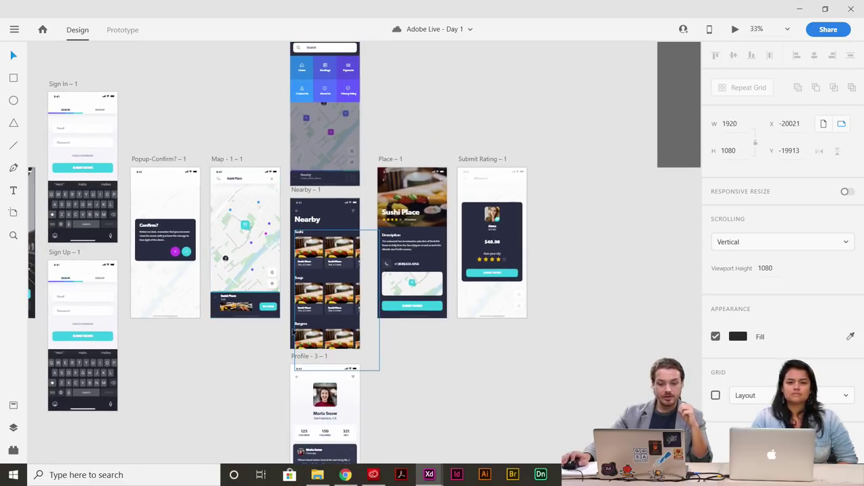
scroll(302, 338, up, 1)
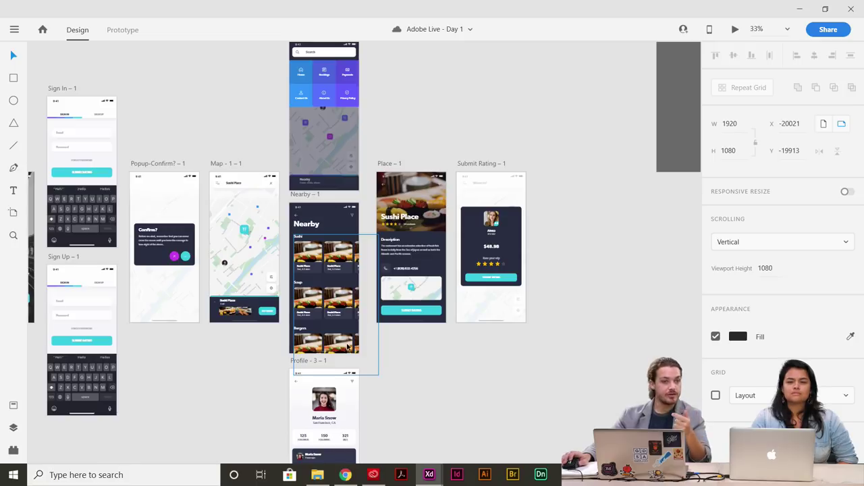
scroll(372, 351, down, 2)
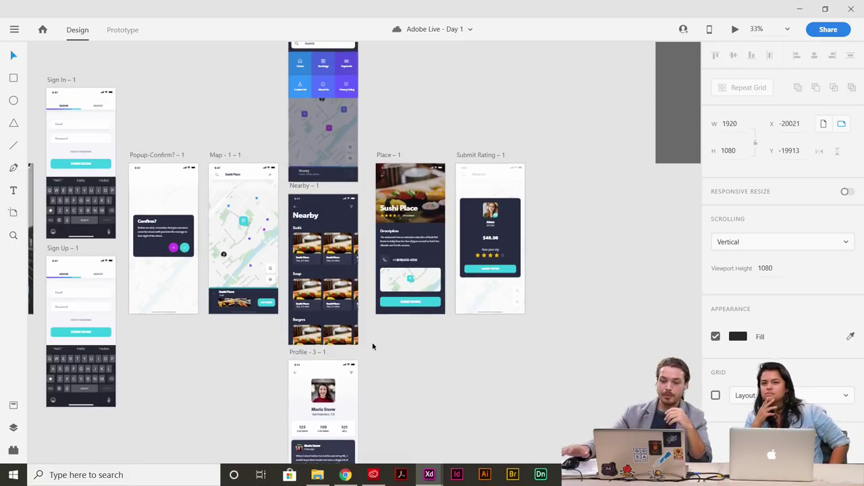
drag(367, 344, 376, 362)
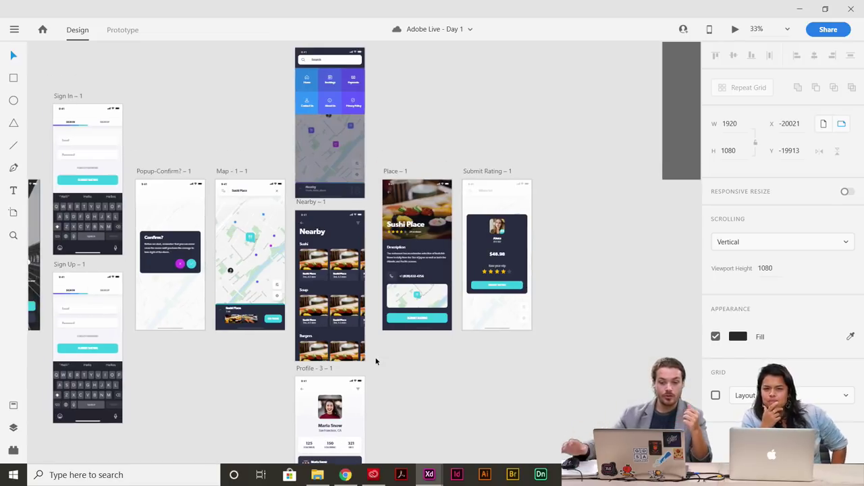
scroll(376, 362, up, 3)
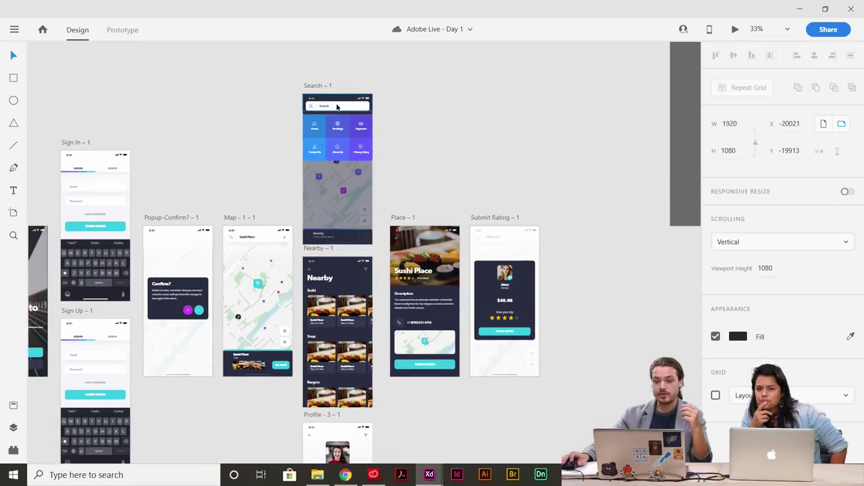
scroll(385, 146, down, 2)
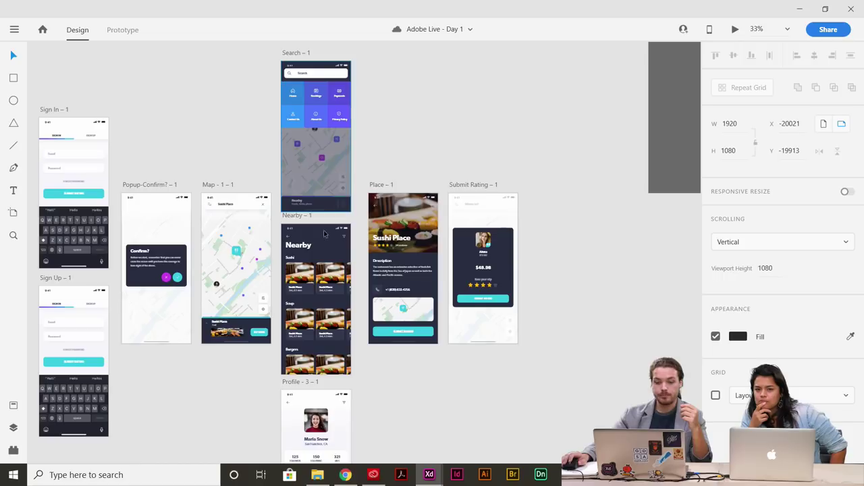
scroll(222, 229, down, 2)
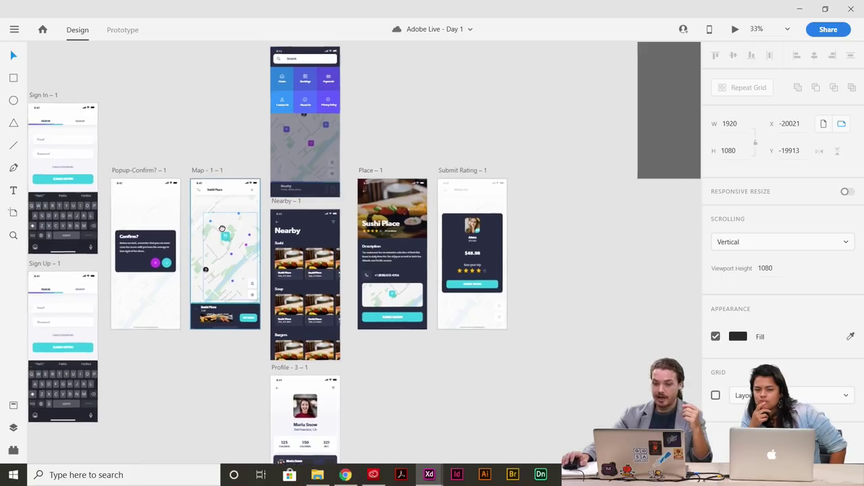
scroll(398, 191, down, 2)
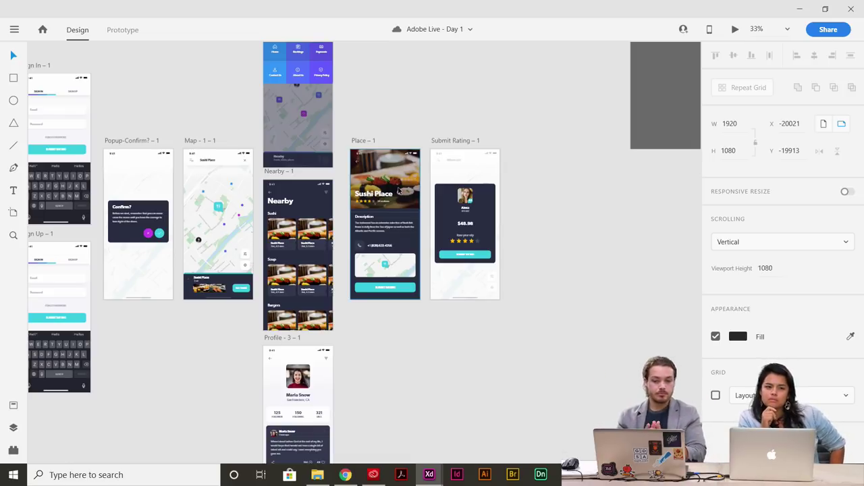
Select the Submit Rating – 1 artboard and review the flow from it back to the Splash – 1 artboard.
scroll(381, 230, left, 1)
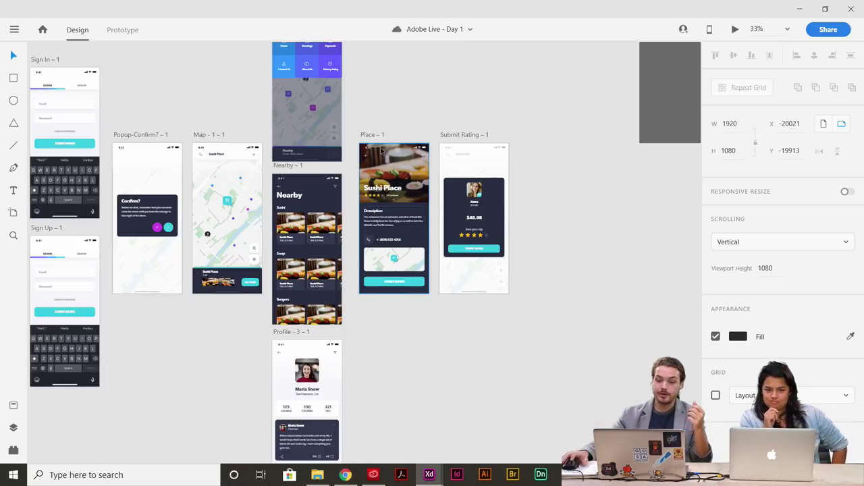
click(471, 140)
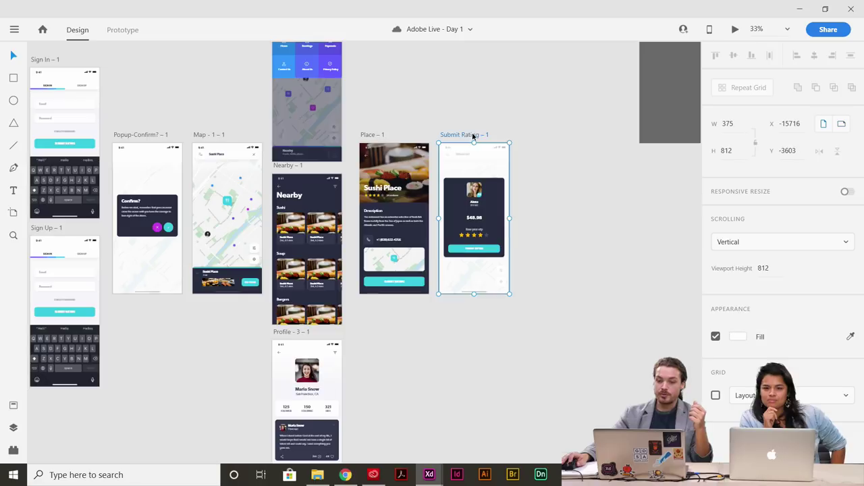
scroll(486, 269, right, 3)
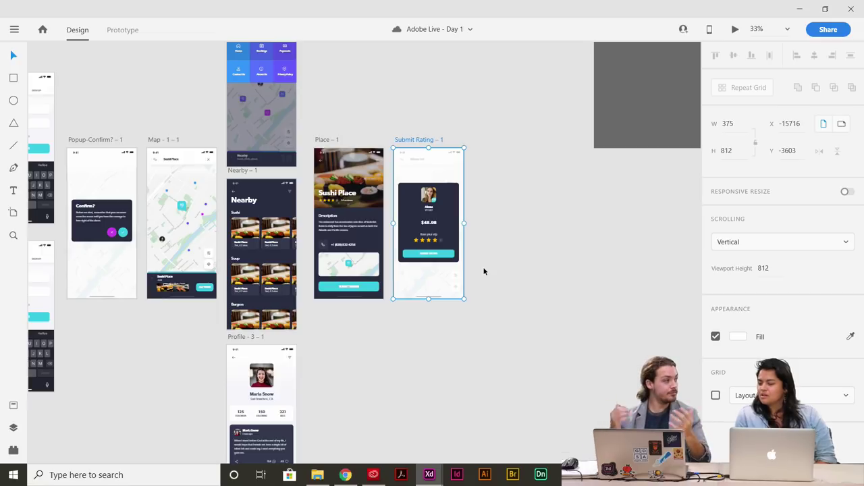
drag(493, 270, 599, 361)
scroll(598, 361, left, 5)
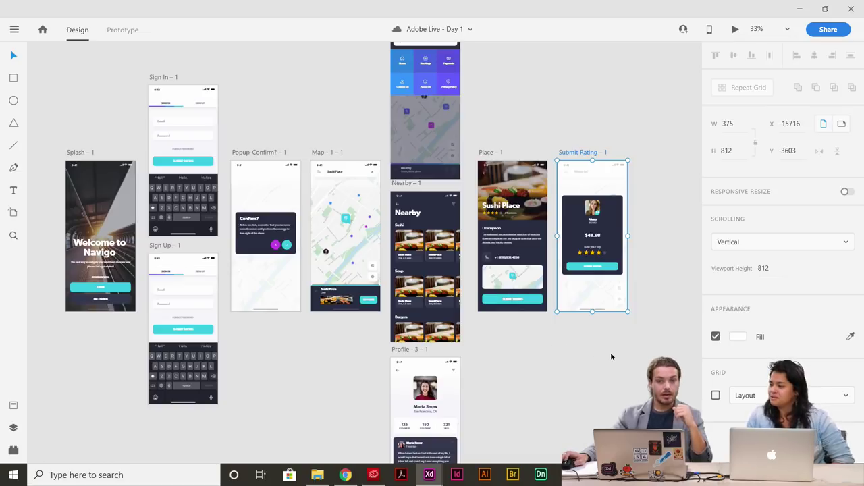
scroll(376, 352, left, 1)
scroll(376, 353, left, 3)
scroll(377, 352, up, 1)
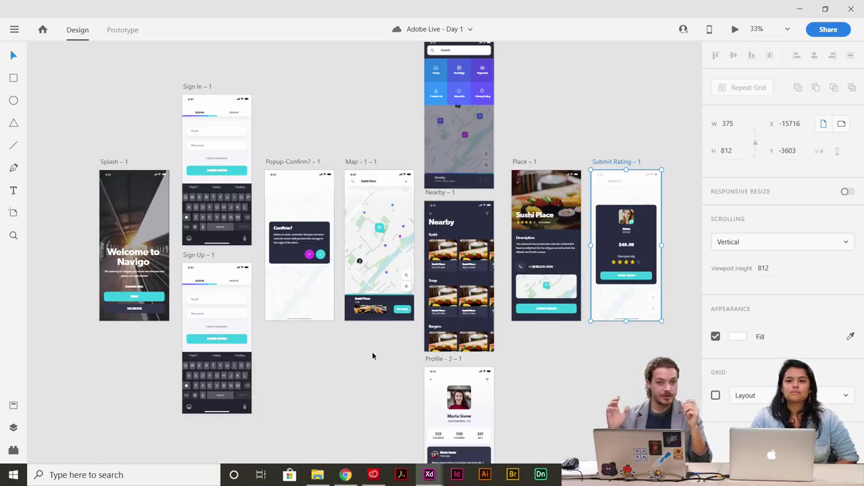
scroll(301, 164, up, 1)
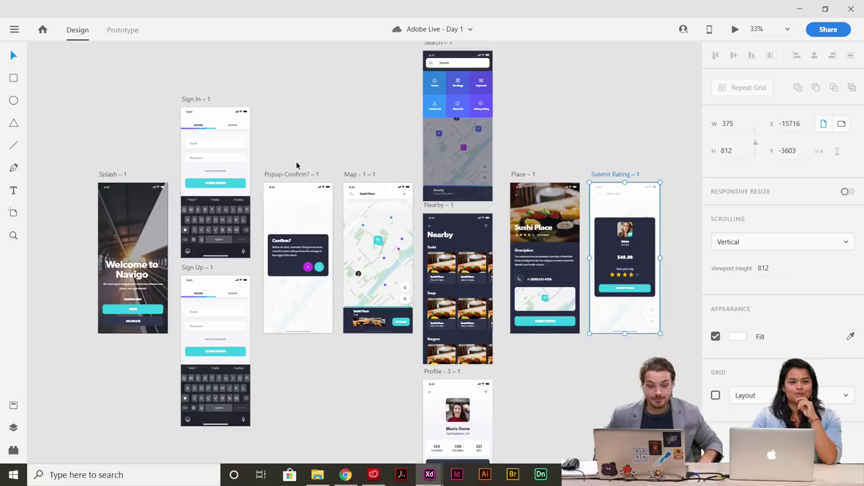
Move the Splash – 1 artboard farther from the Sign In and Sign Up artboards and slightly higher.
scroll(295, 161, left, 3)
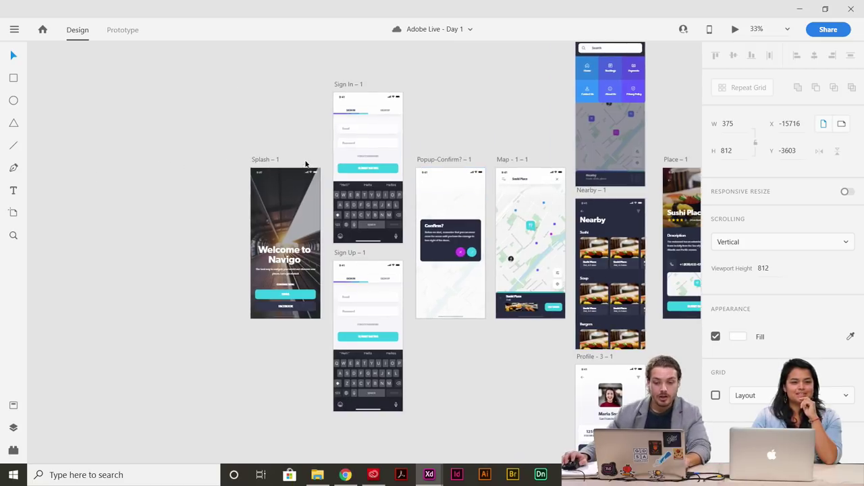
click(276, 160)
drag(272, 155, 236, 147)
scroll(264, 128, left, 1)
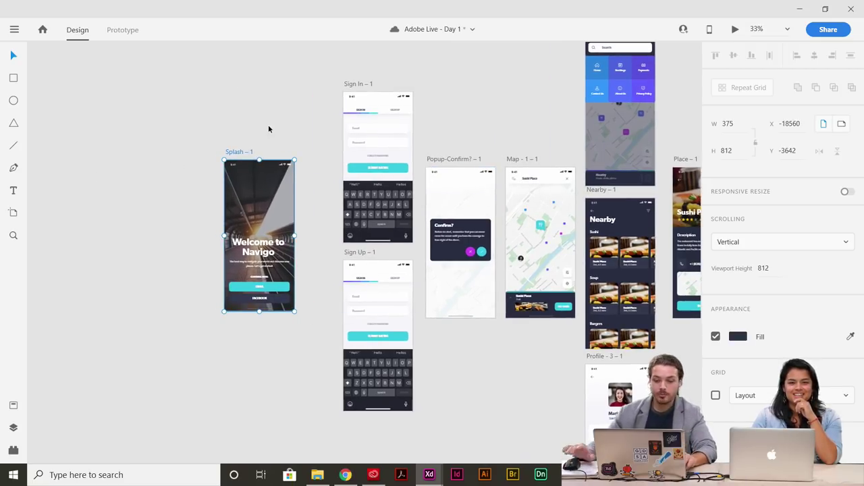
Delete the train station background photo from the Splash – 1 artboard.
key(ctrl+1)
scroll(214, 247, left, 5)
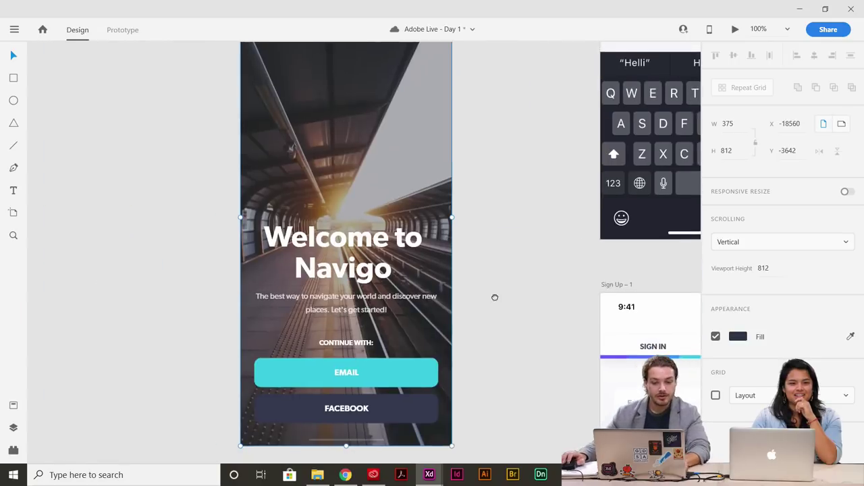
click(395, 146)
drag(397, 147, 372, 157)
key(Delete)
scroll(385, 170, down, 1)
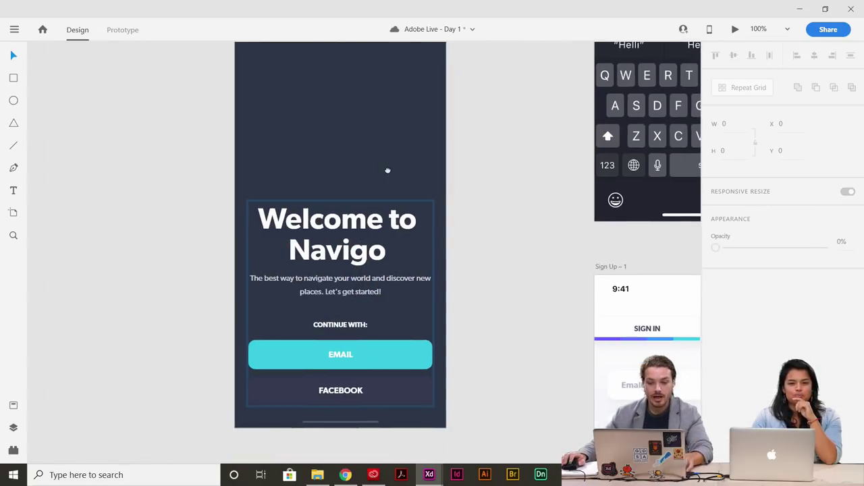
Replace the splash screen's "Welcome to Navigo" heading with "Hurricane".
double_click(368, 261)
double_click(368, 260)
key(ctrl+a)
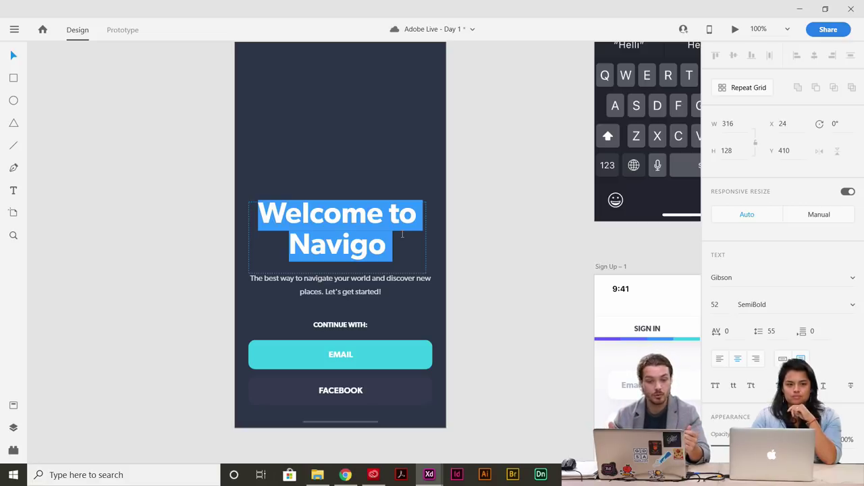
text(Hur)
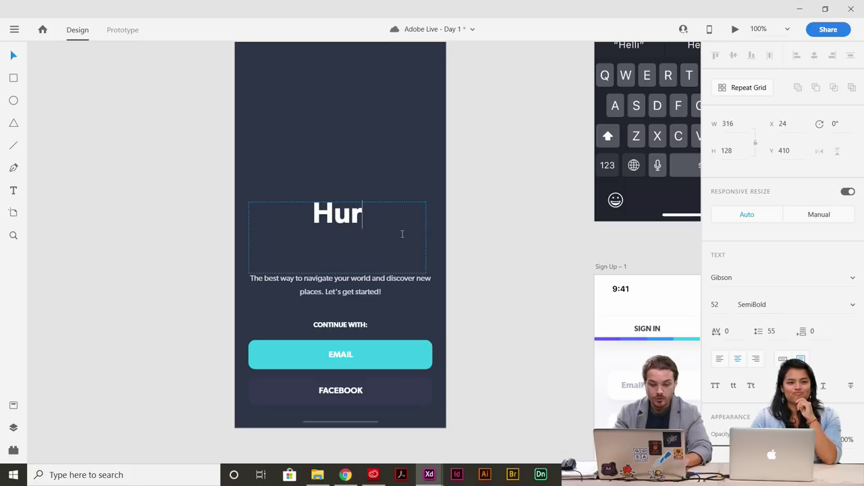
text(ricane)
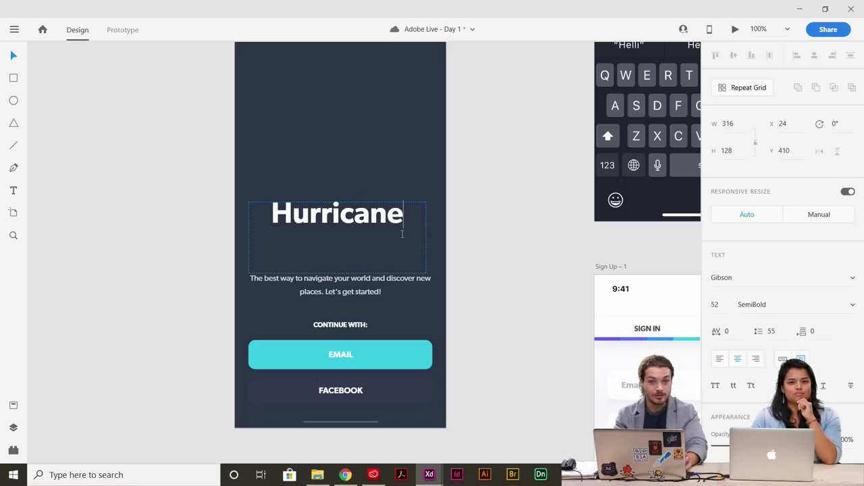
click(539, 288)
Change the fill of the splash screen's FACEBOOK button to a bright violet-blue.
scroll(539, 288, down, 3)
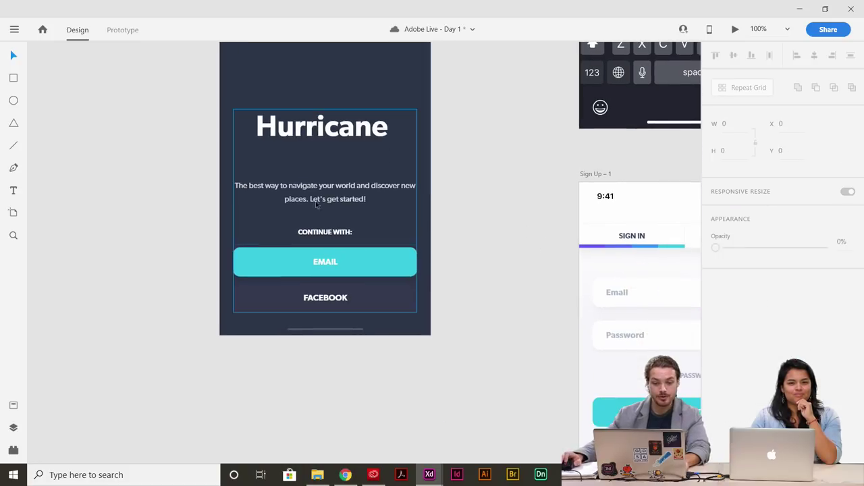
double_click(367, 301)
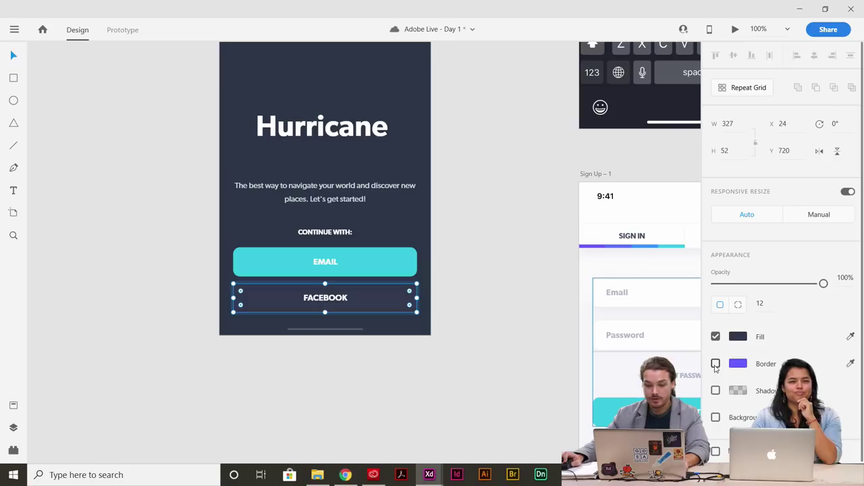
click(737, 336)
drag(627, 286, 643, 270)
click(513, 277)
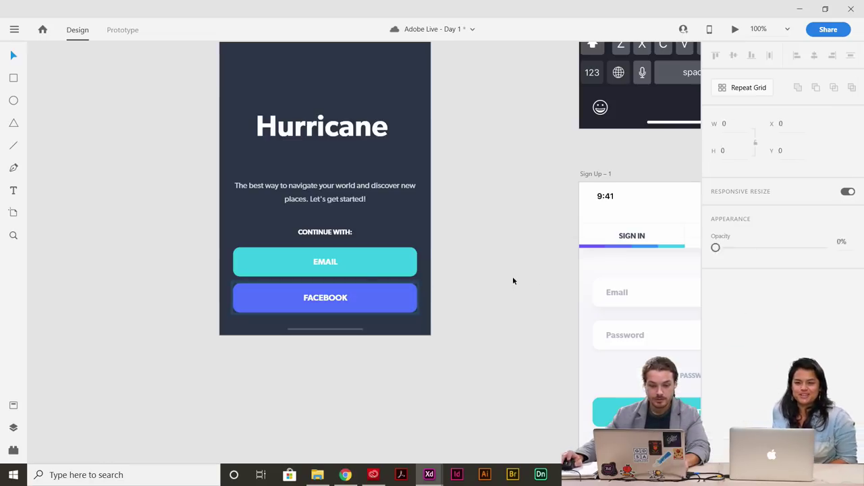
Review the edited splash screen alongside the other app artboards on the canvas.
click(366, 257)
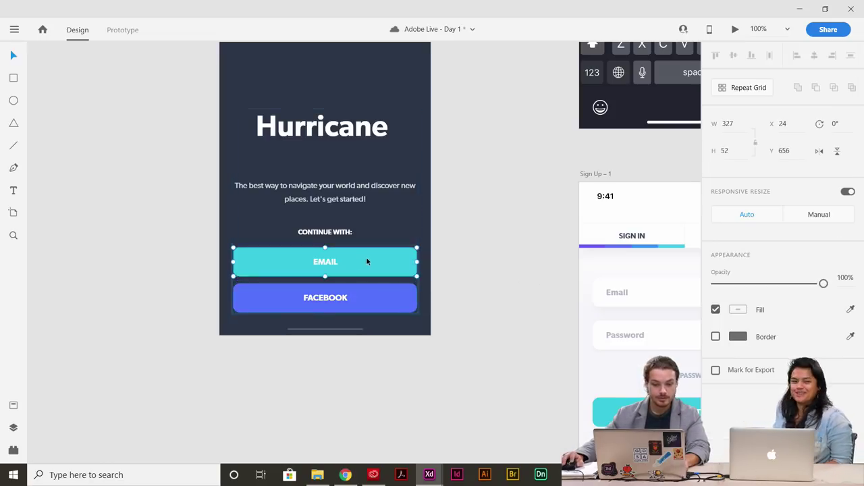
click(515, 276)
drag(499, 280, 434, 343)
drag(512, 251, 449, 347)
drag(475, 301, 441, 314)
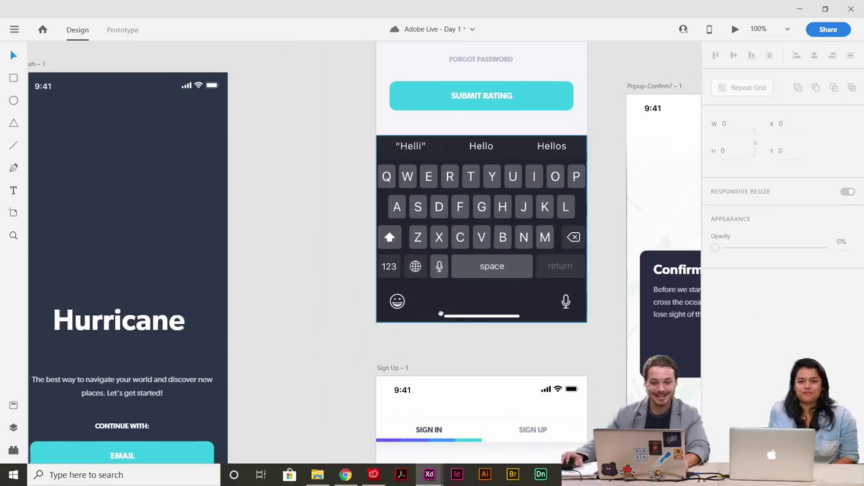
key(ctrl+0)
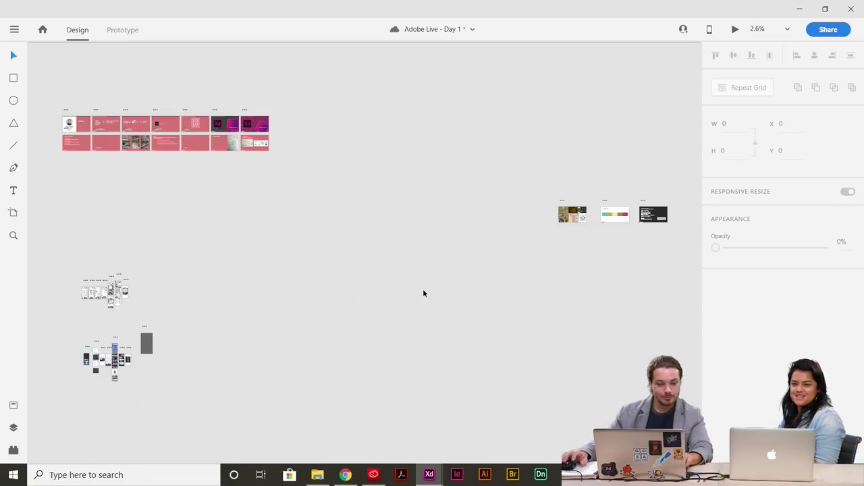
click(13, 235)
drag(69, 316, 196, 392)
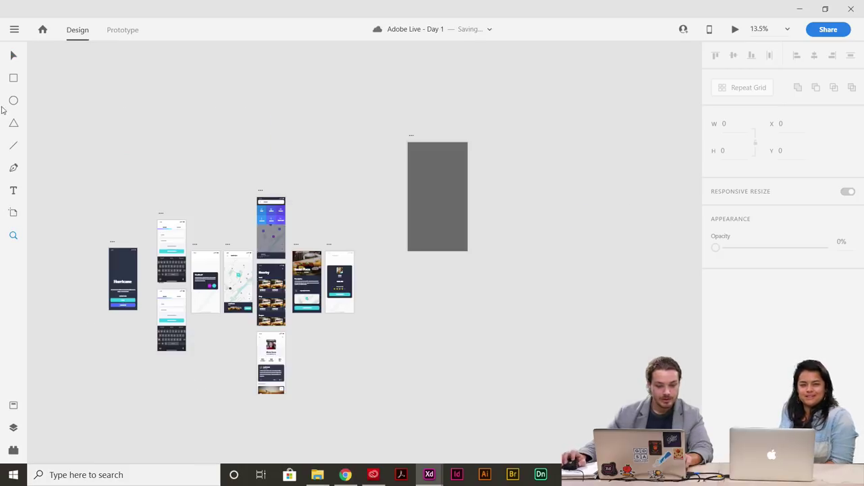
click(19, 63)
drag(144, 192, 214, 183)
key(ctrl+plus)
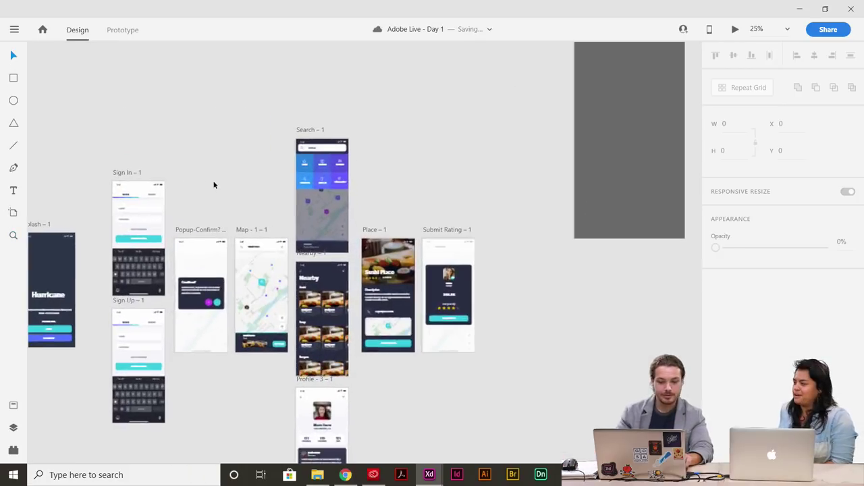
drag(258, 214, 517, 214)
key(ctrl+equal)
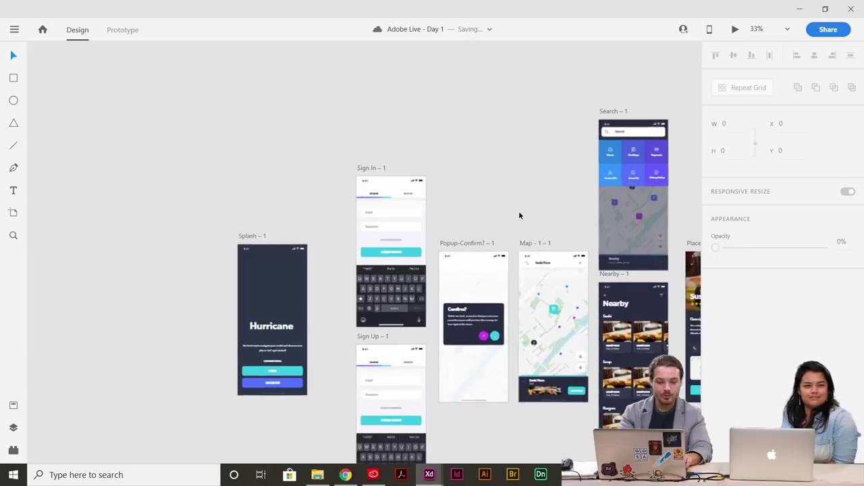
Move the gradient tab underline on the Sign Up – 1 artboard from SIGN IN to beneath the SIGN UP tab.
drag(347, 270, 389, 222)
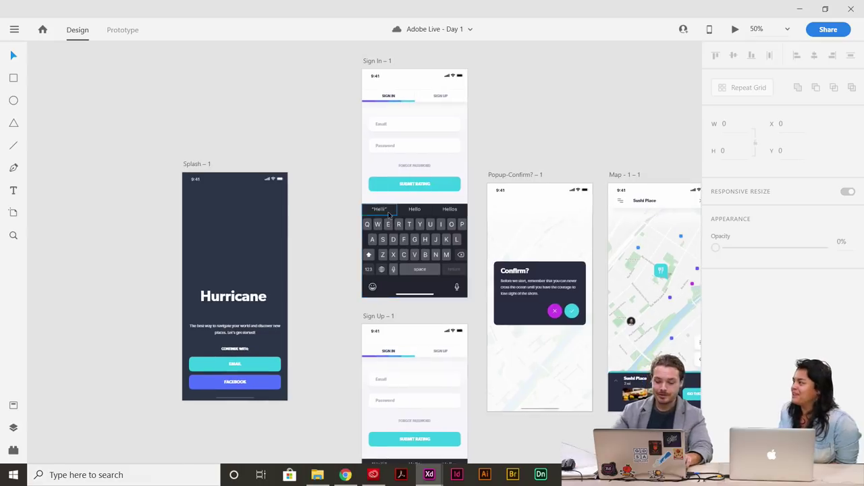
key(ctrl+1)
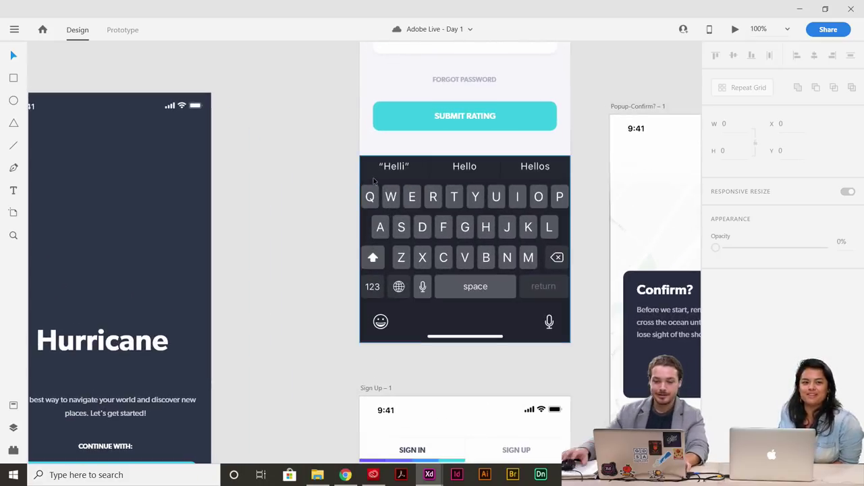
drag(423, 425, 429, 165)
double_click(429, 202)
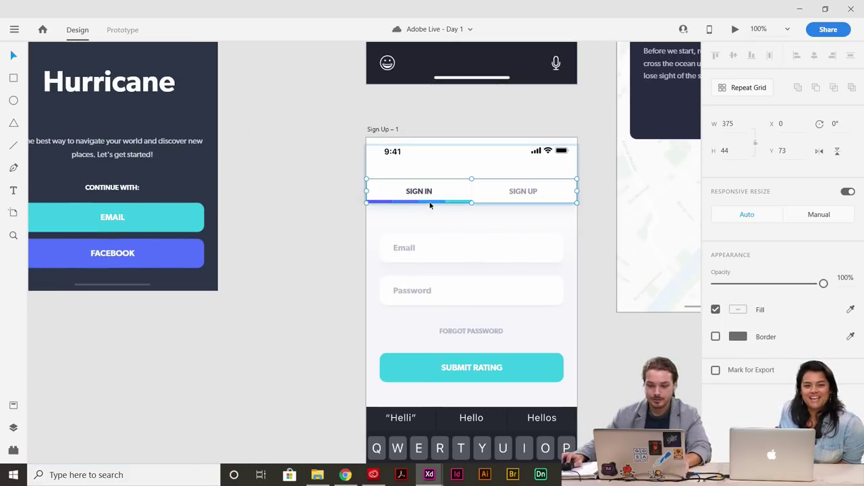
drag(426, 204, 528, 205)
Delete the on-screen keyboard from the Sign Up – 1 artboard.
scroll(528, 206, up, 10)
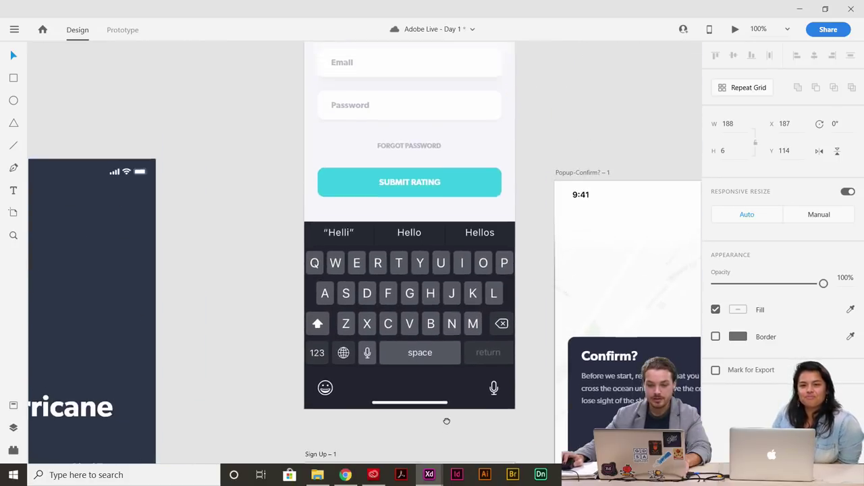
scroll(427, 378, down, 10)
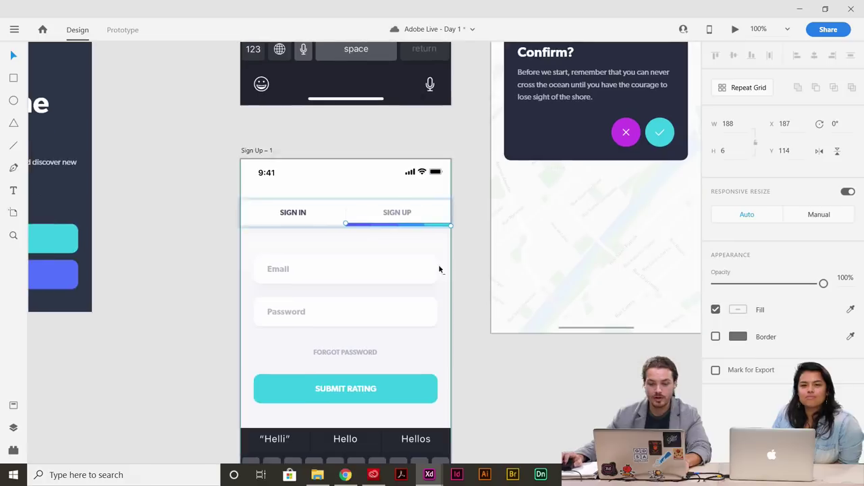
scroll(487, 237, down, 3)
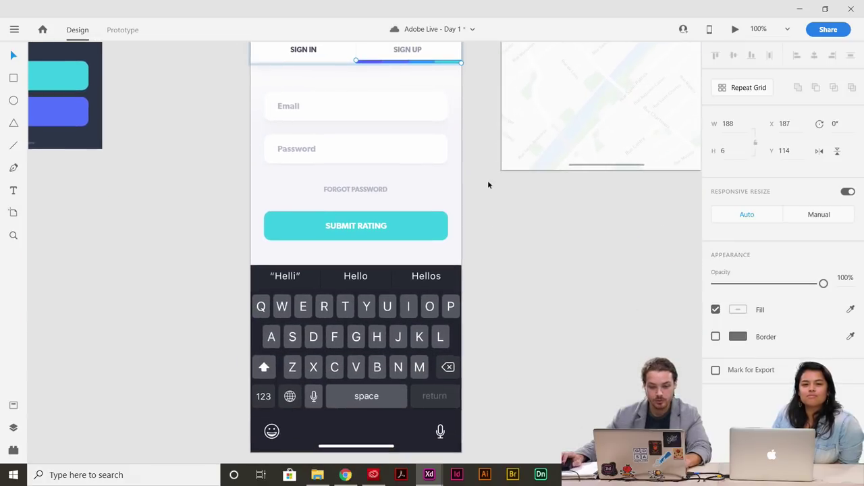
click(399, 370)
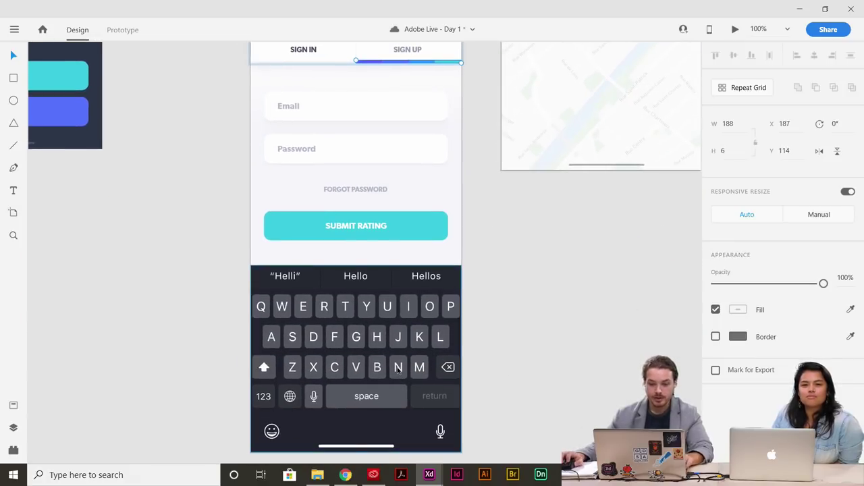
click(511, 391)
click(396, 369)
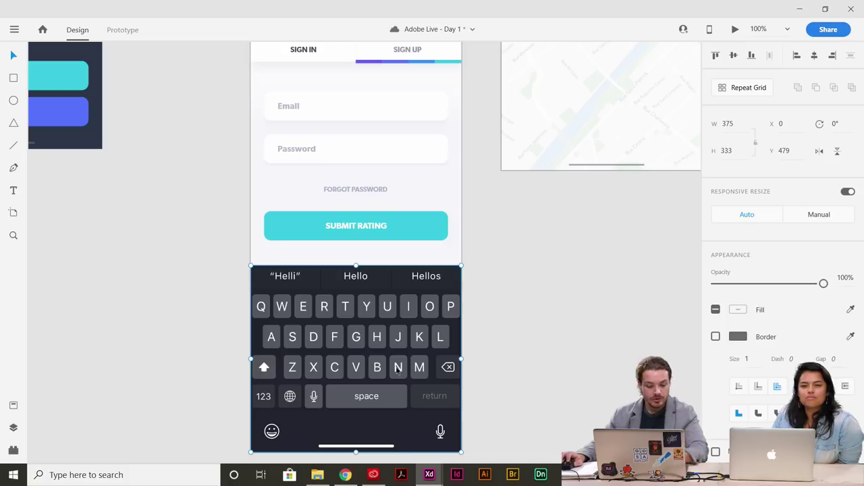
key(Delete)
Remove the on-screen keyboard from the Sign In – 1 artboard as well.
drag(413, 358, 506, 337)
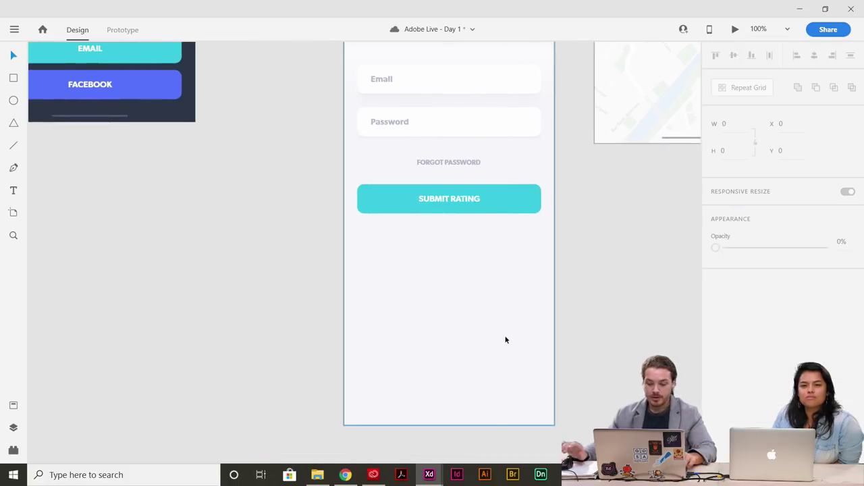
key(ctrl+minus)
key(ctrl+minus)
key(ctrl+minus)
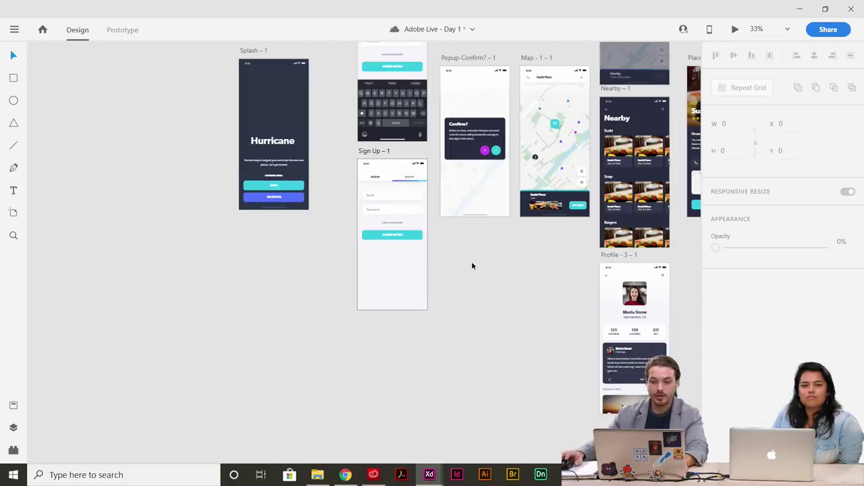
drag(483, 308, 481, 342)
click(420, 165)
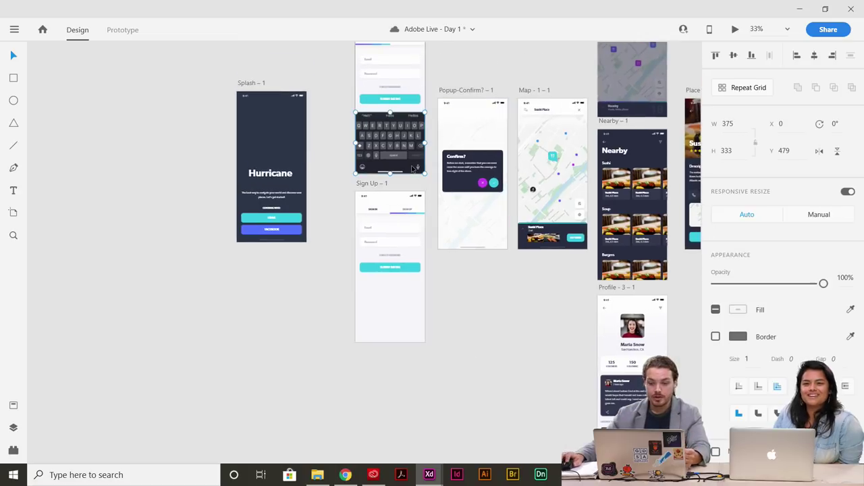
drag(419, 169, 464, 236)
key(Delete)
Replace the splash screen's tagline below the Hurricane heading with "Find hurricane supplies in your area!".
key(ctrl+plus)
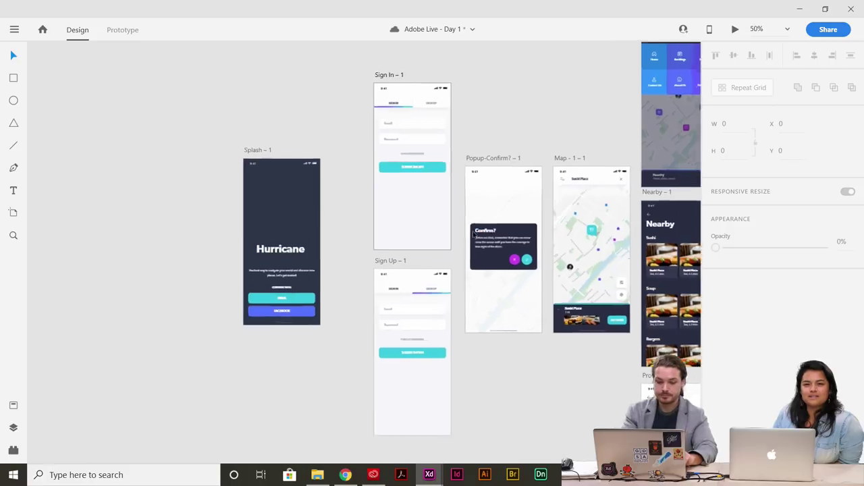
key(ctrl+plus)
drag(370, 303, 551, 252)
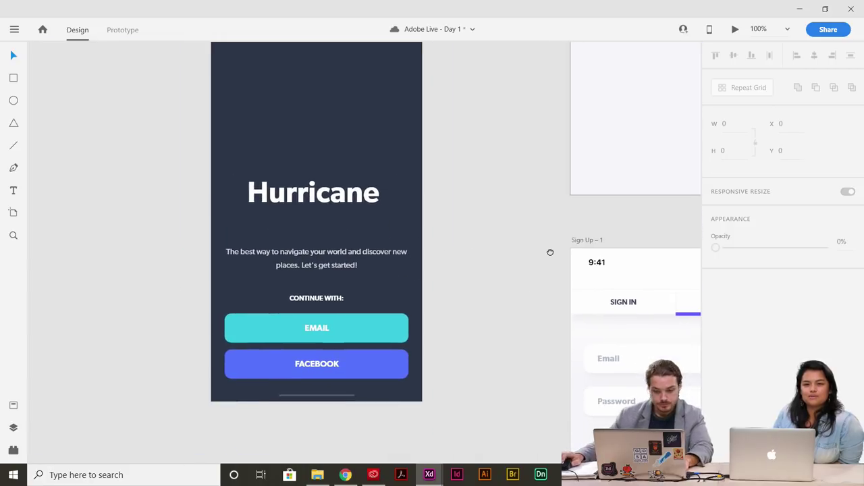
click(322, 269)
double_click(323, 269)
double_click(359, 265)
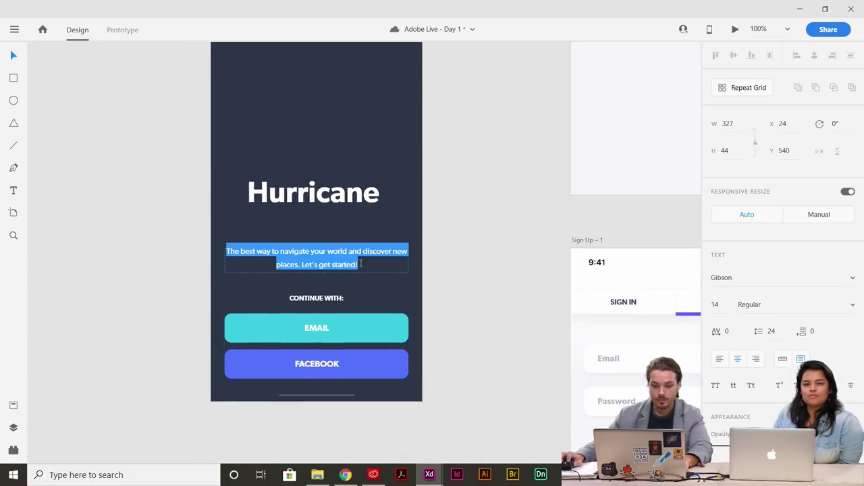
text(Find)
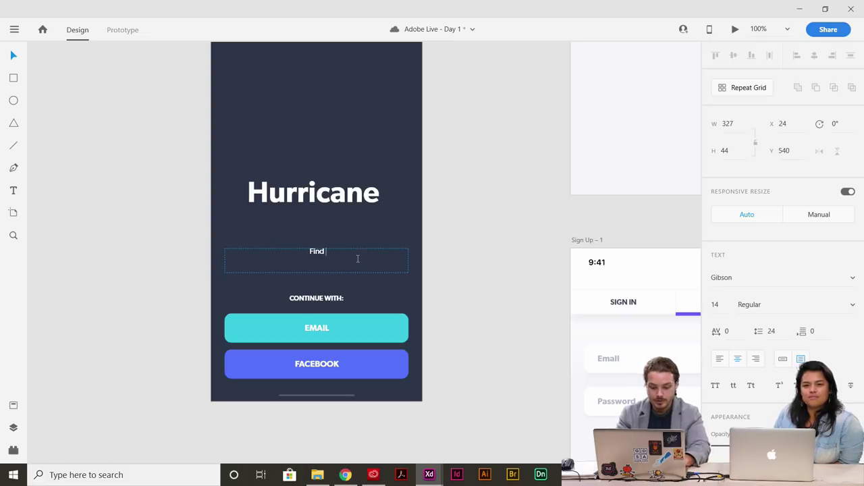
text( hurricane su)
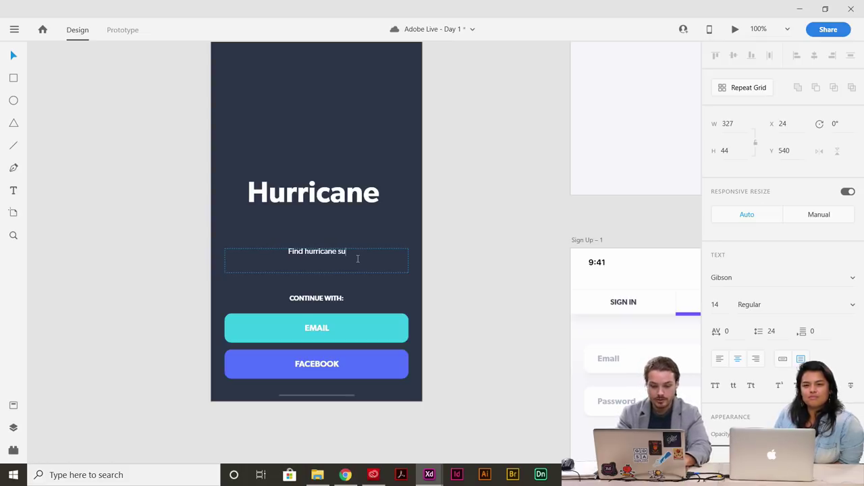
text(pplies in)
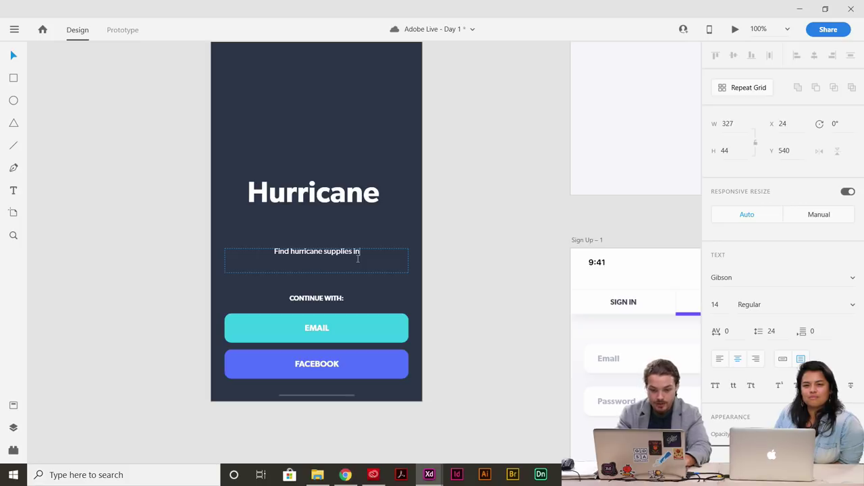
text( your R)
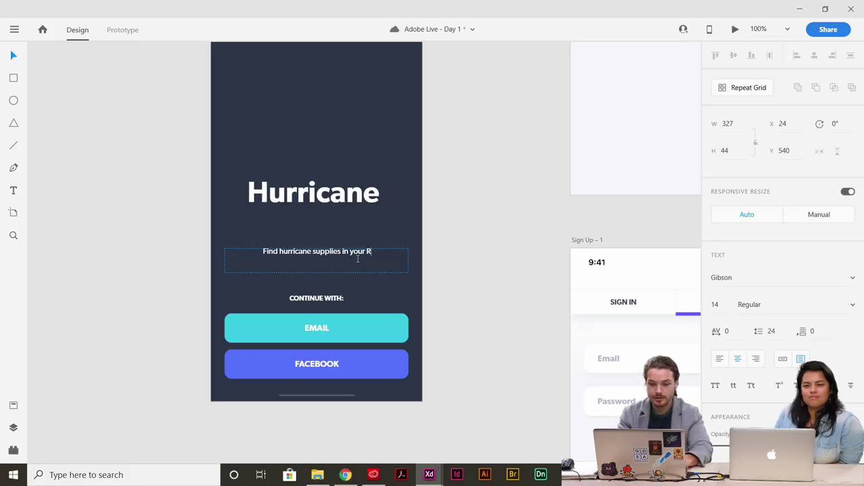
key(BackSpace)
text(area!)
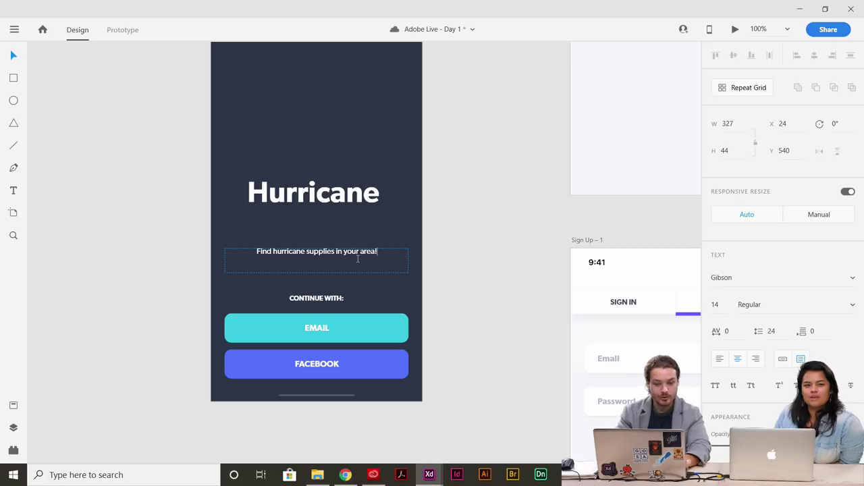
click(528, 288)
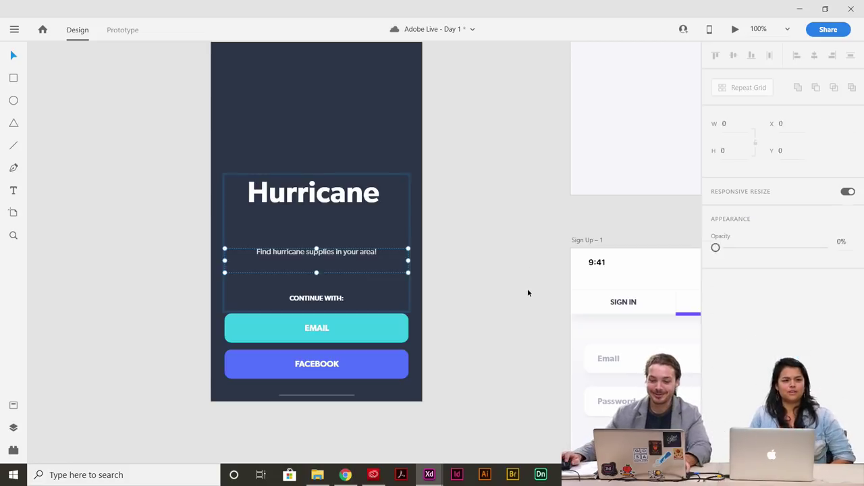
drag(505, 301, 494, 311)
drag(681, 263, 470, 285)
scroll(469, 286, right, 7)
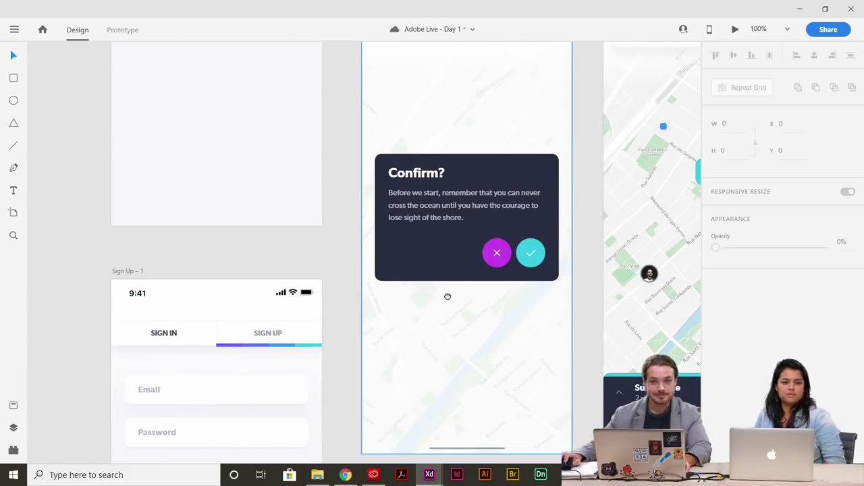
scroll(447, 296, left, 7)
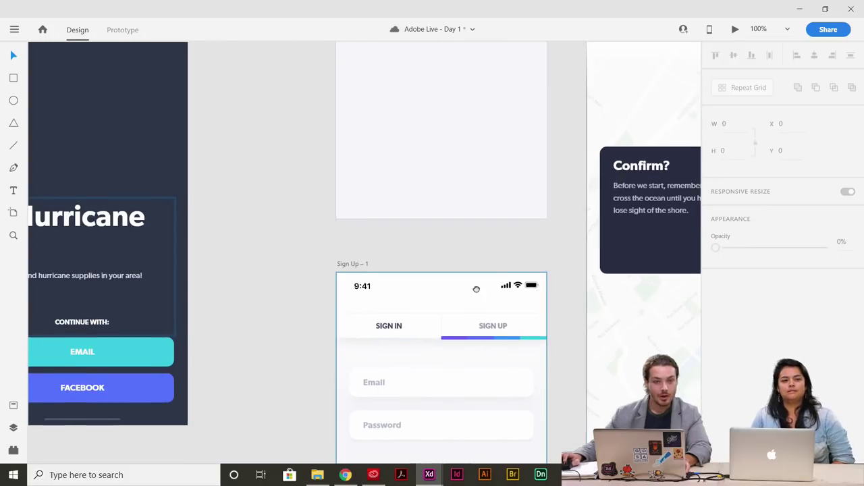
drag(497, 292, 498, 287)
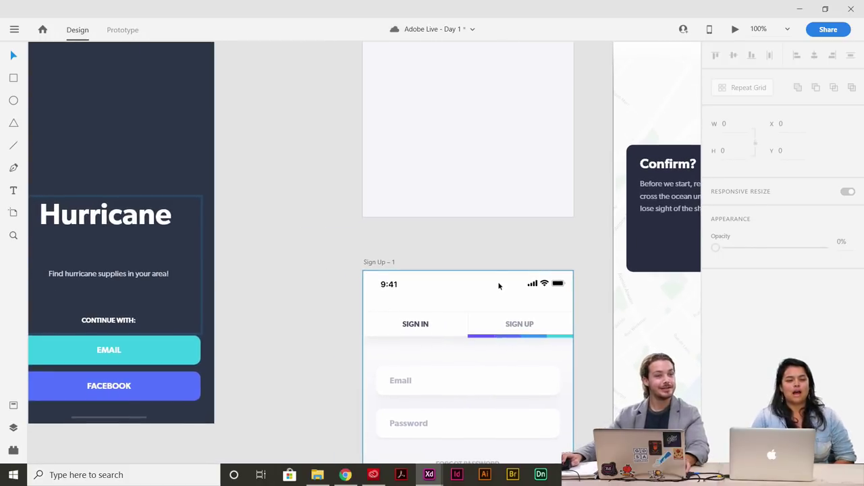
mouse_move(421, 262)
mouse_down()
mouse_move(416, 270)
mouse_move(425, 271)
mouse_up()
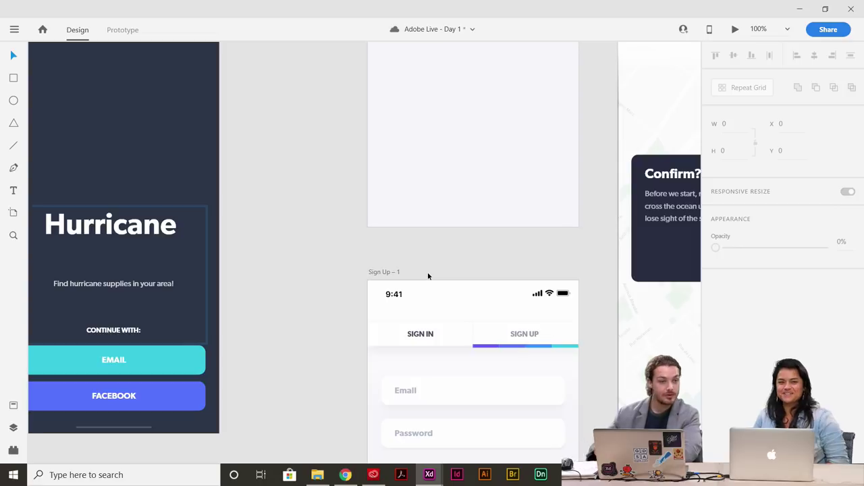
Change the SUBMIT RATING button label on the Sign In – 1 artboard to "SIGN IN".
drag(561, 214, 353, 353)
drag(364, 229, 424, 339)
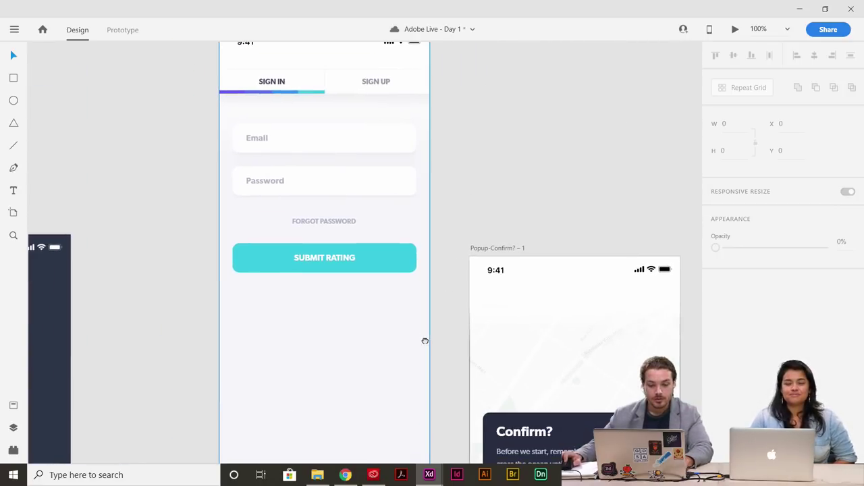
scroll(401, 318, down, 3)
click(333, 177)
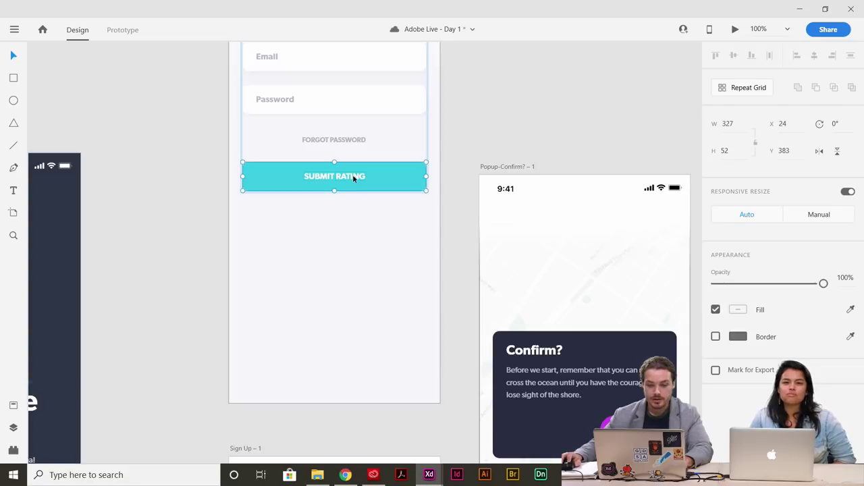
double_click(353, 178)
double_click(353, 179)
triple_click(353, 177)
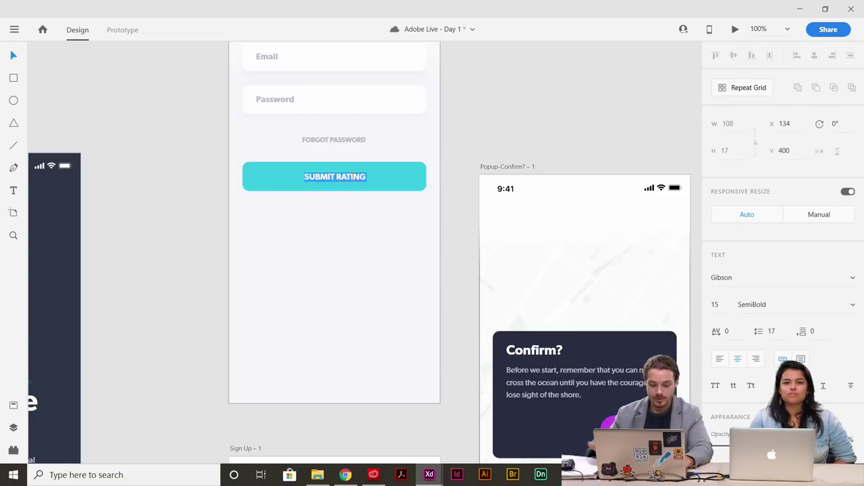
text(D)
text(IGN)
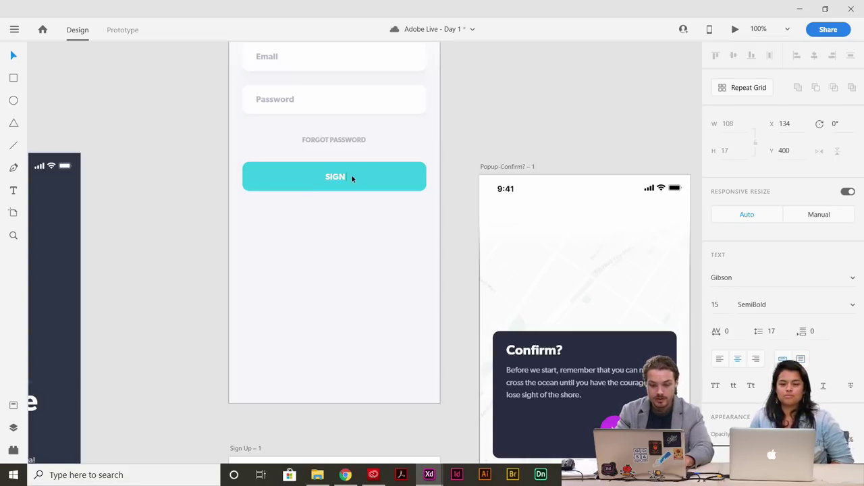
text( IN)
key(Escape)
scroll(358, 358, down, 3)
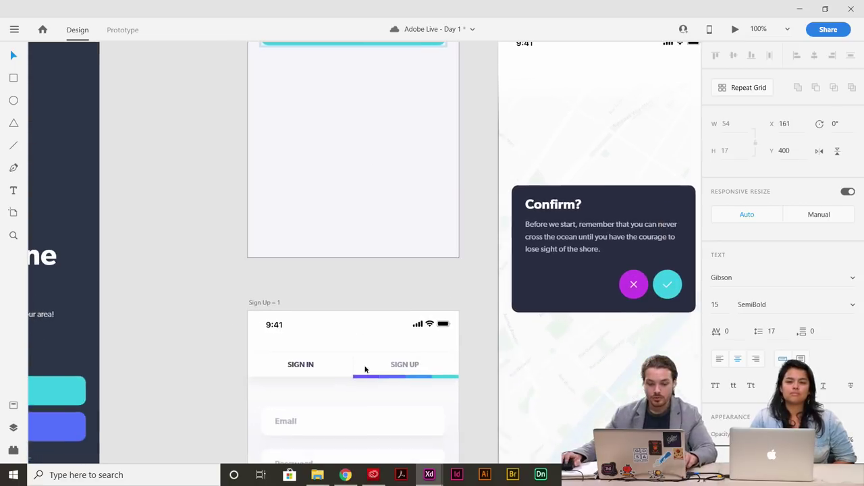
Change the SUBMIT RATING button label on the Sign Up – 1 artboard to "SIGN UP".
scroll(365, 370, down, 5)
click(340, 289)
double_click(341, 290)
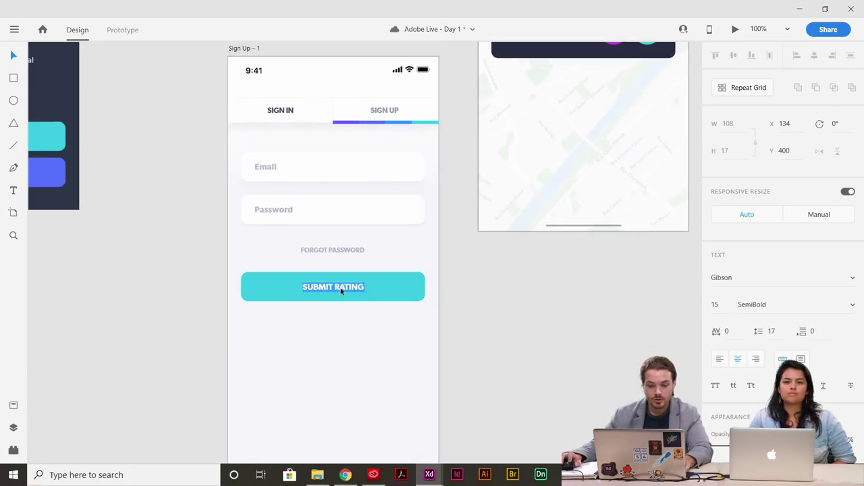
text(SIGN UP)
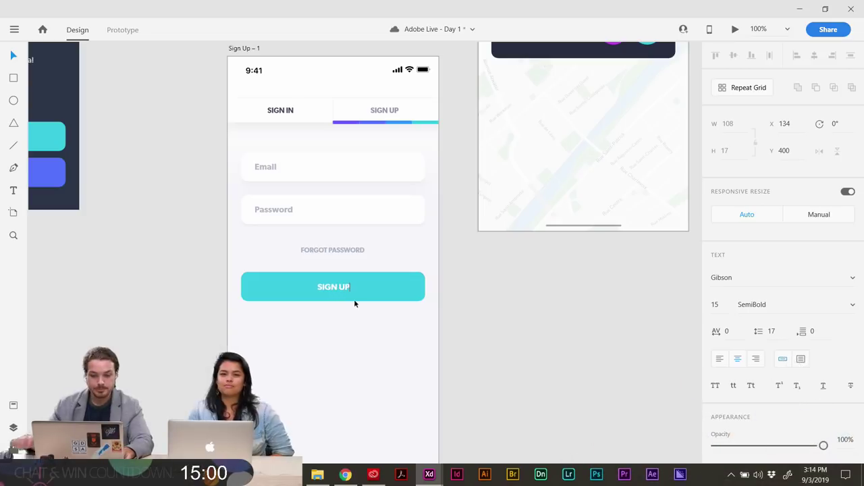
click(498, 289)
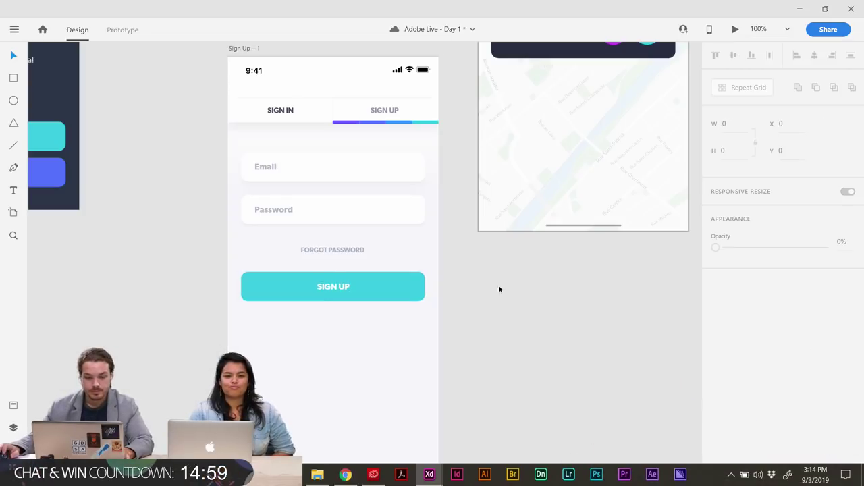
scroll(464, 307, up, 10)
drag(474, 304, 448, 310)
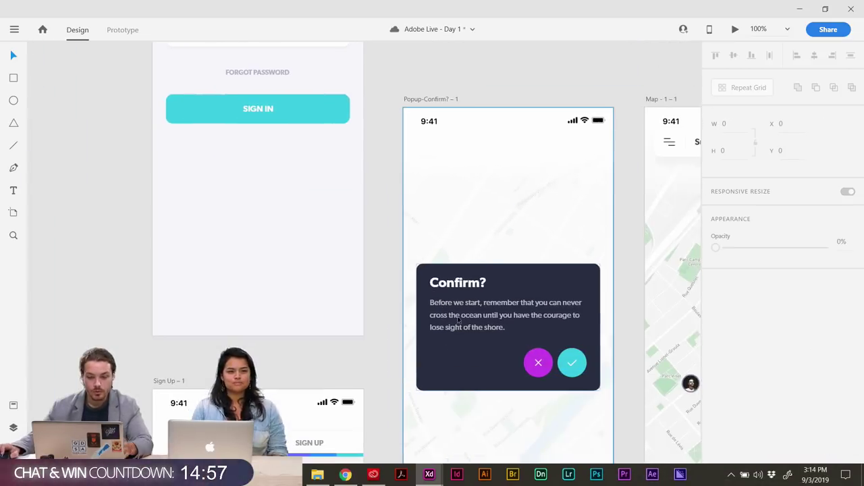
drag(564, 386, 500, 332)
drag(557, 346, 543, 338)
double_click(396, 221)
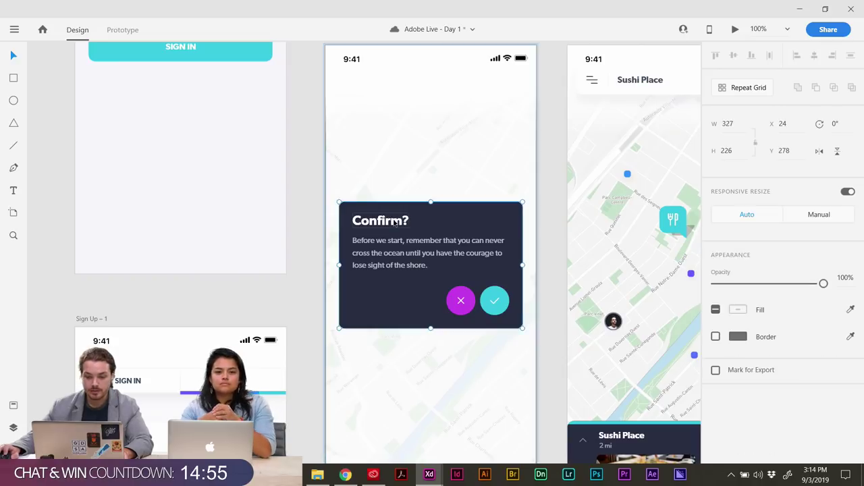
double_click(396, 221)
key(ctrl+a)
click(308, 216)
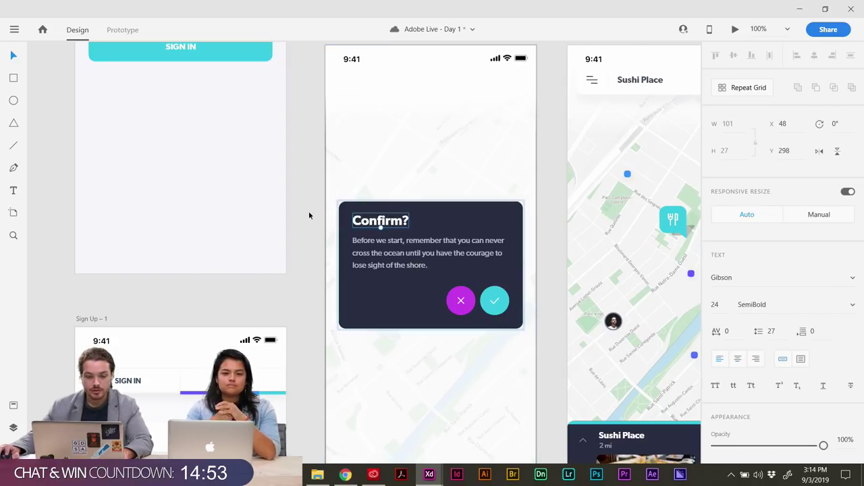
Rename the Popup-Confirm? – 1 artboard to "Popup- Location".
drag(308, 216, 461, 451)
drag(413, 323, 434, 363)
scroll(428, 315, down, 2)
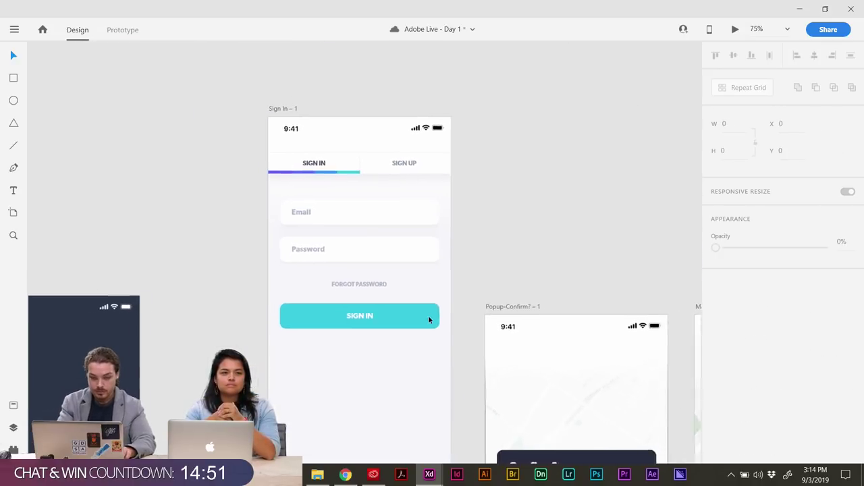
scroll(556, 334, left, 5)
scroll(556, 334, down, 5)
scroll(542, 310, right, 5)
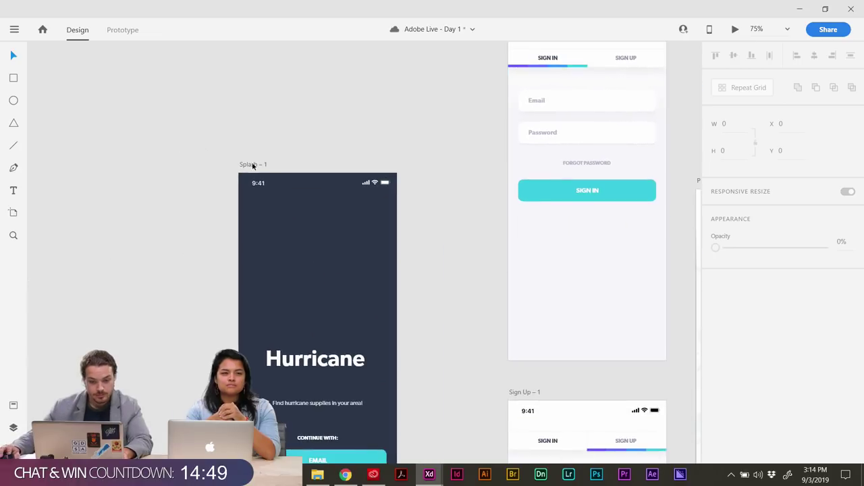
scroll(364, 294, down, 10)
scroll(365, 294, right, 6)
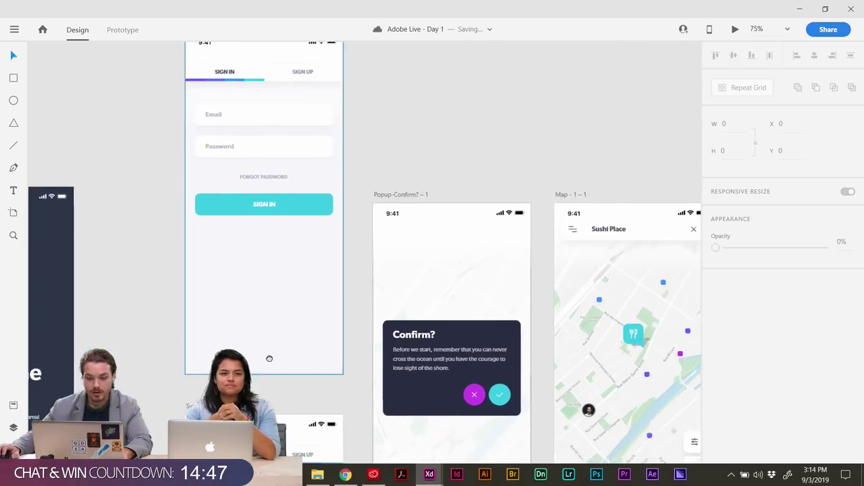
double_click(365, 185)
click(359, 185)
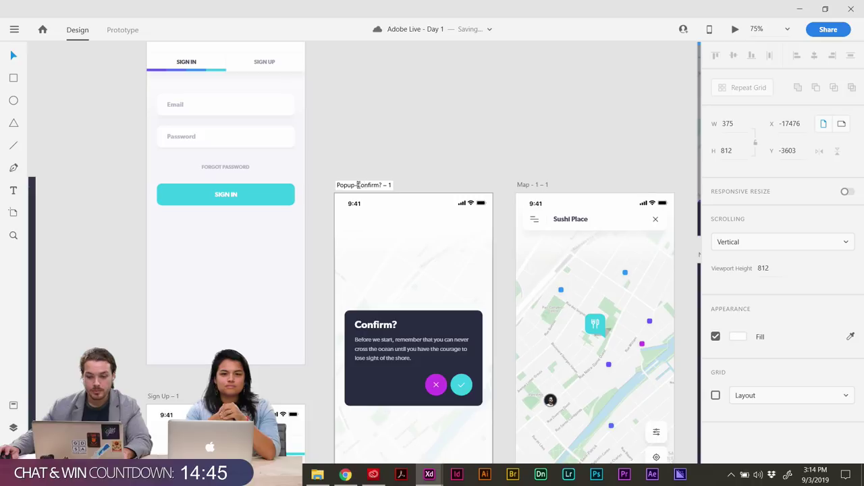
drag(358, 185, 396, 186)
text(IOCATIO)
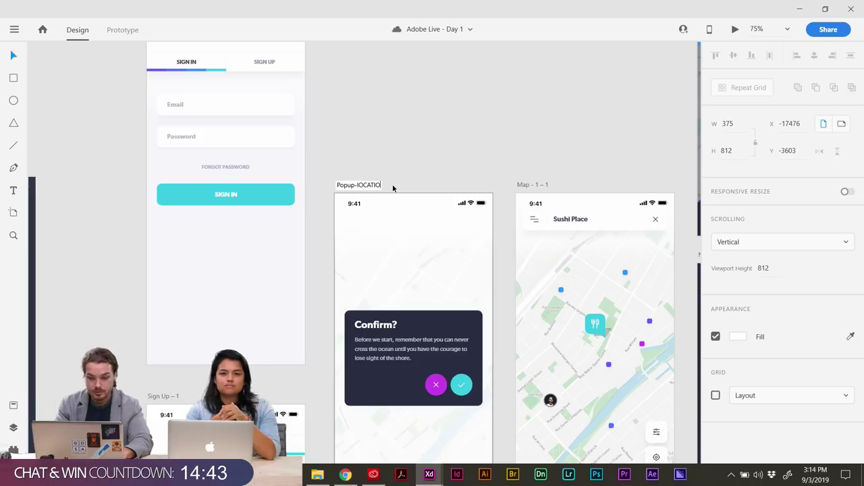
key(BackSpace)
key(BackSpace)
key(BackSpace)
key(BackSpace)
text(L)
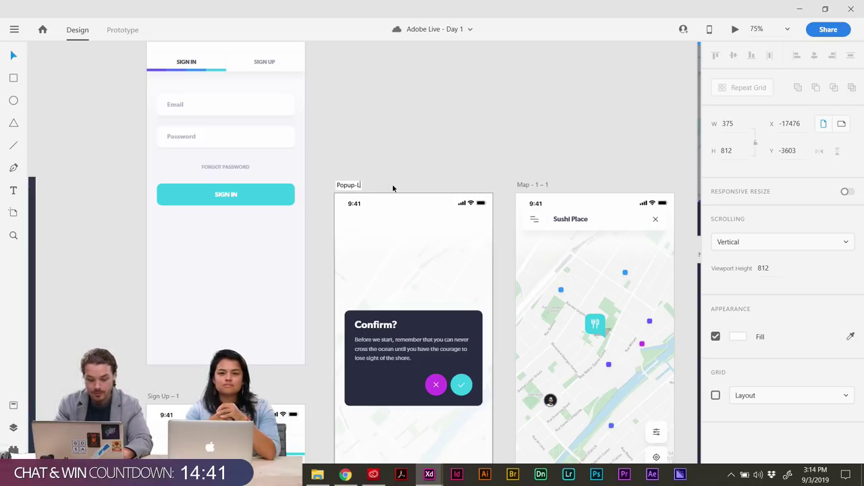
text(ocation)
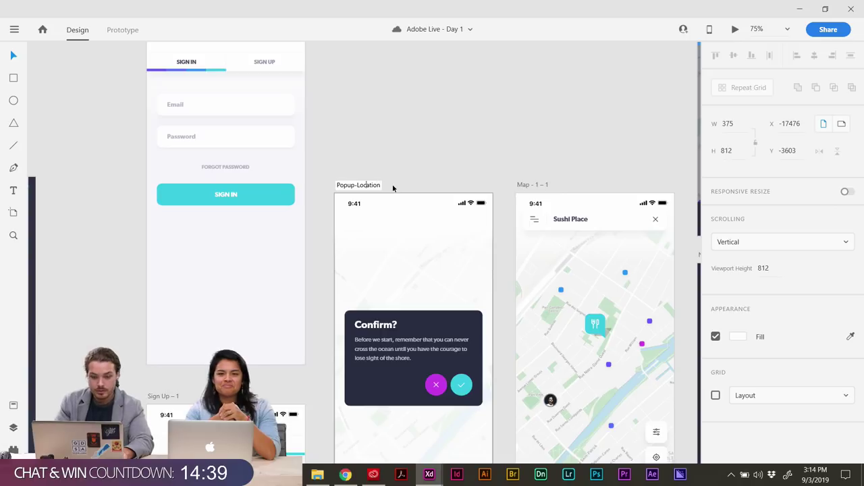
key(Left)
key(Left)
key(Left)
key(Return)
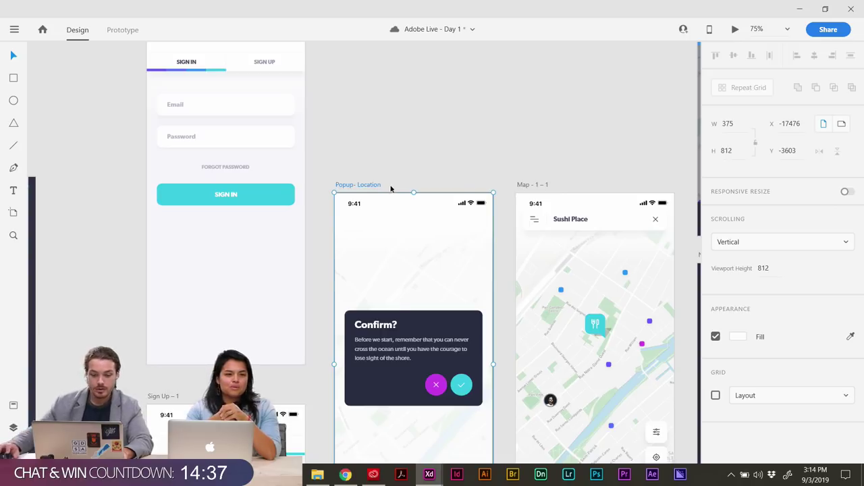
Replace the "Confirm?" heading of the popup card with "Can we use your location?".
drag(391, 344, 418, 273)
key(ctrl+1)
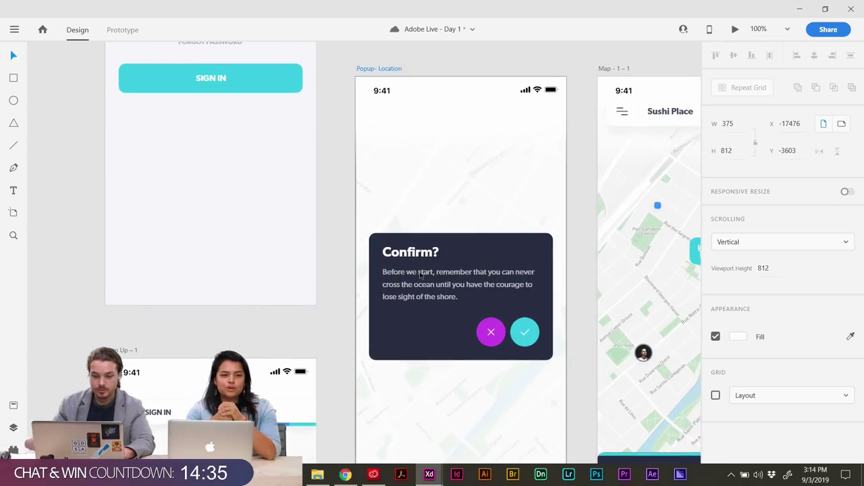
scroll(419, 274, down, 2)
click(390, 209)
click(392, 201)
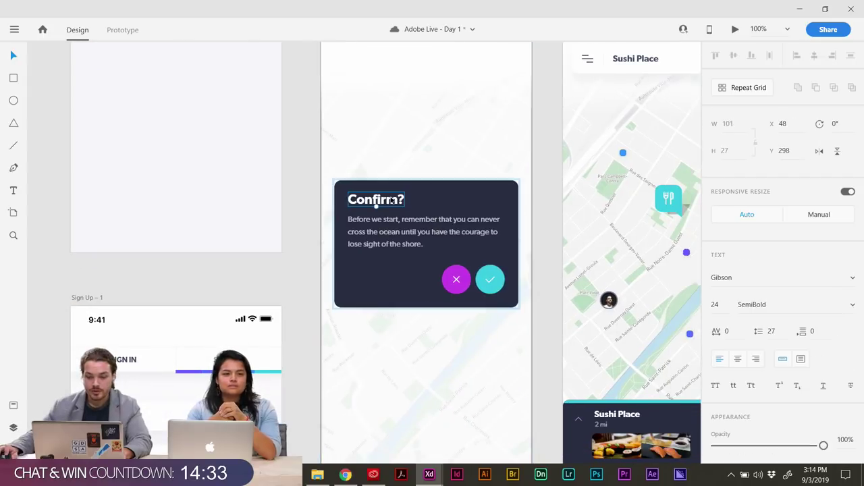
triple_click(391, 200)
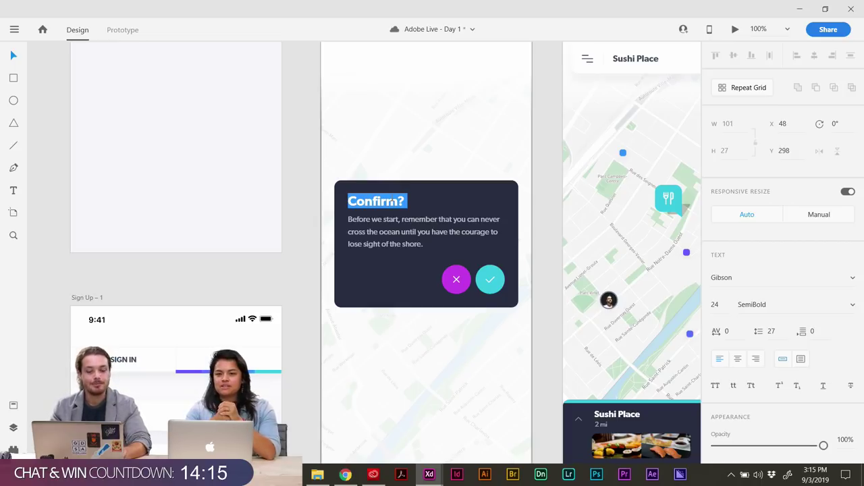
text(Can )
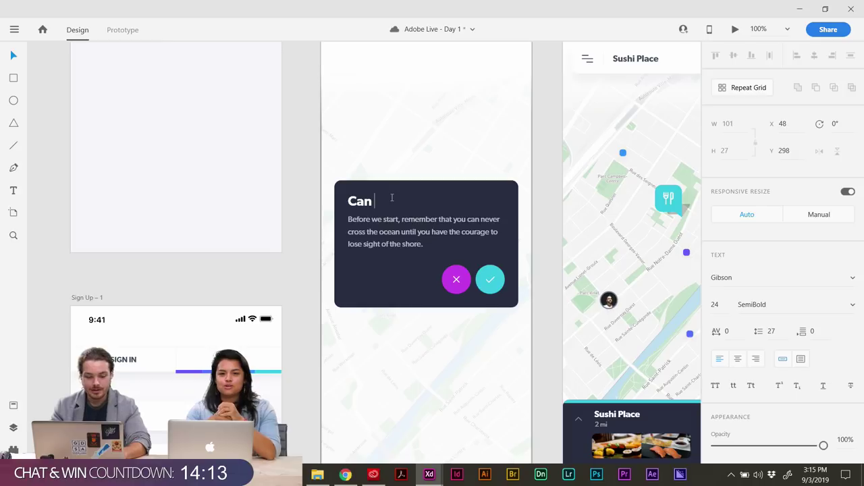
text(we use yo)
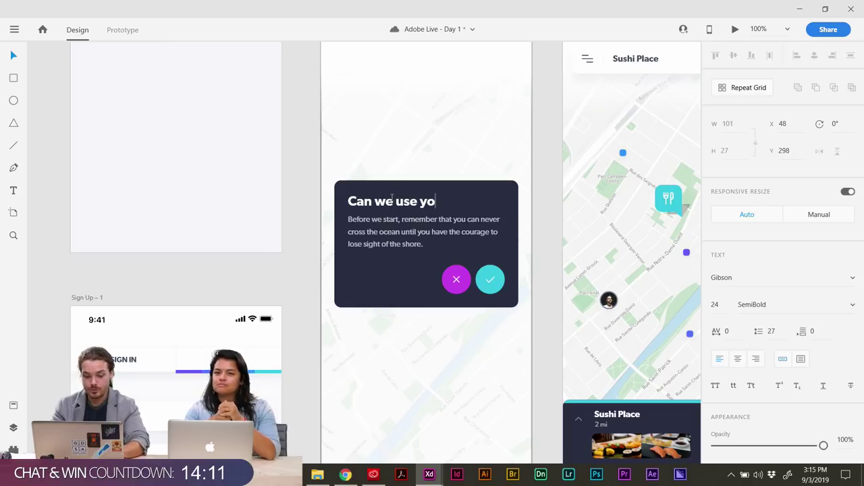
text(ur location?)
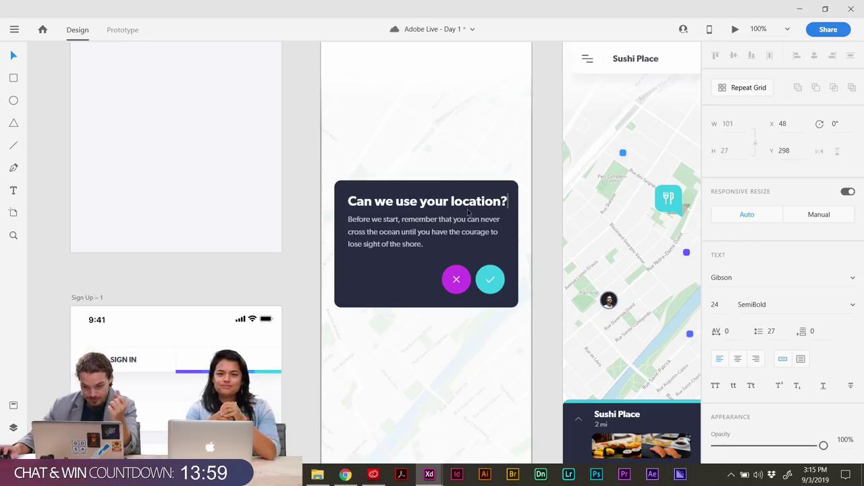
key(Escape)
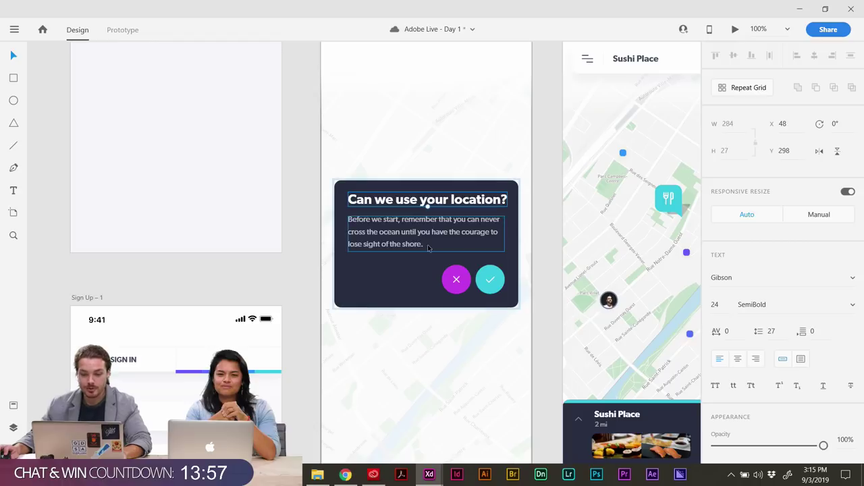
Replace the popup's body text with "Can we have permission to track your location. We won't share it with anyone." and save the document.
double_click(428, 244)
key(ctrl+a)
click(429, 246)
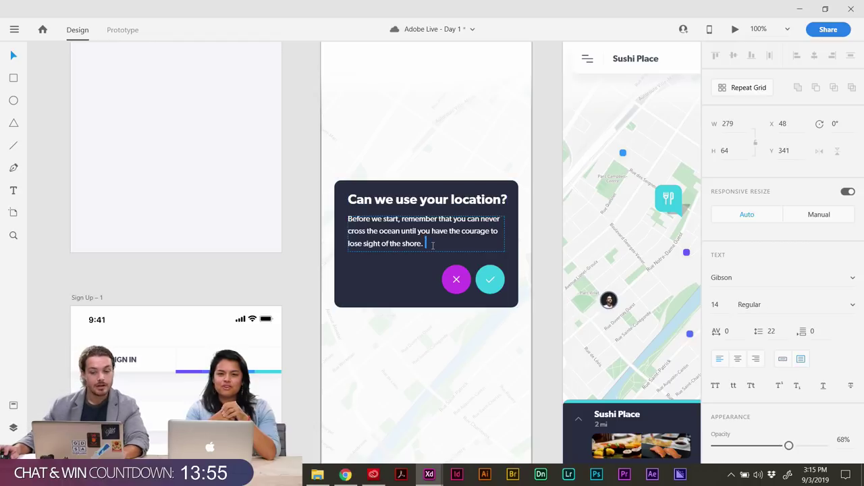
key(ctrl+a)
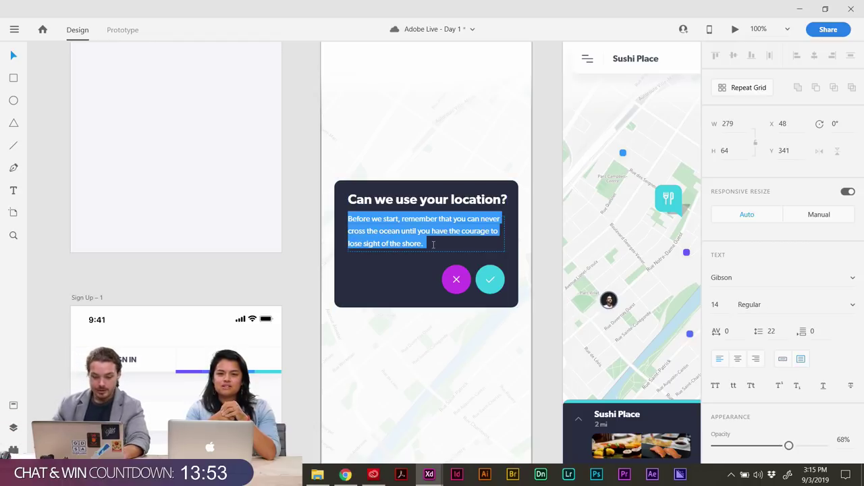
text(D)
text(an )
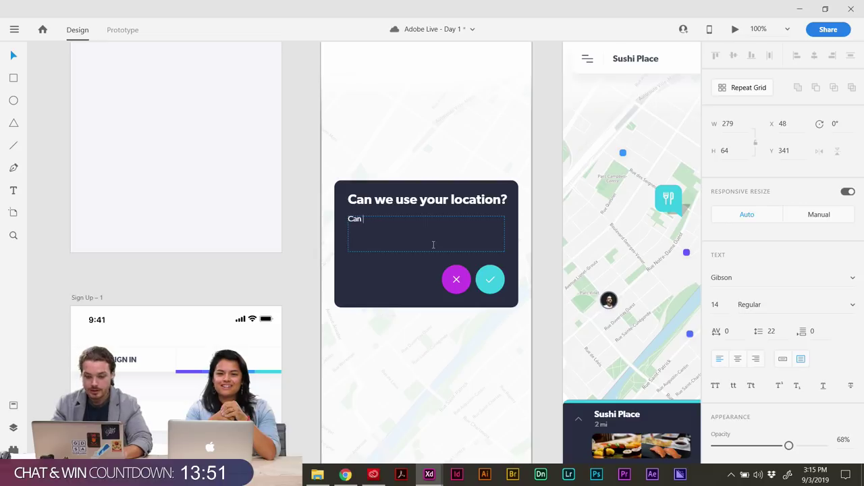
text(we have permission to track your location.)
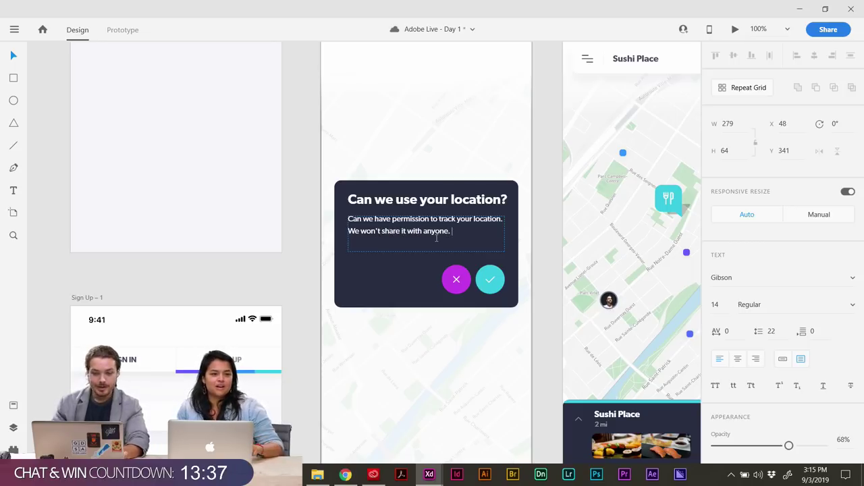
click(542, 282)
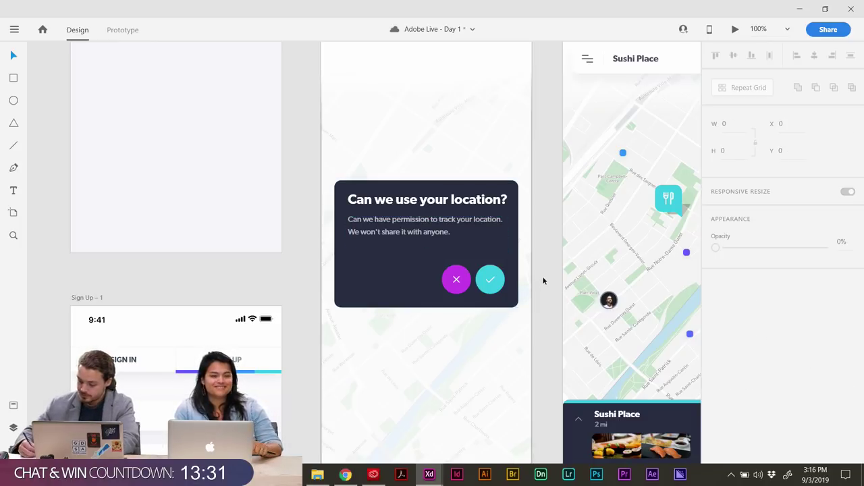
key(ctrl+s)
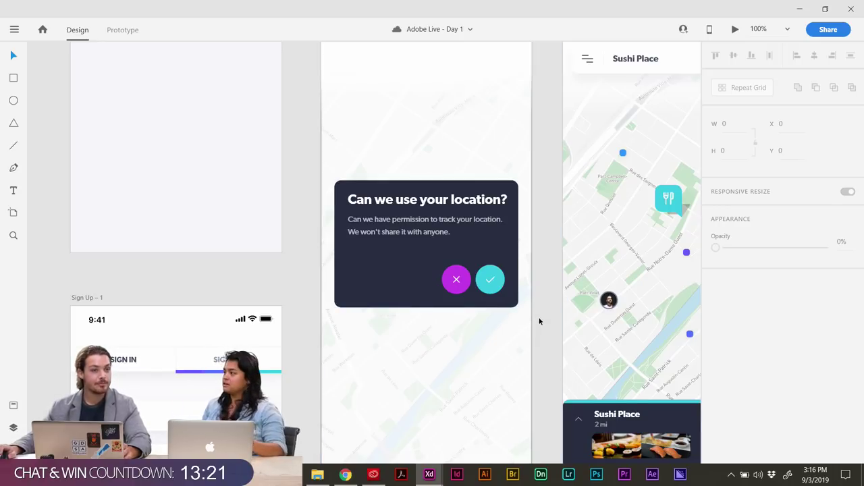
Delete the Sushi Place header bar from the Map - 1 – 1 artboard.
drag(539, 322, 404, 378)
drag(489, 282, 383, 271)
double_click(487, 109)
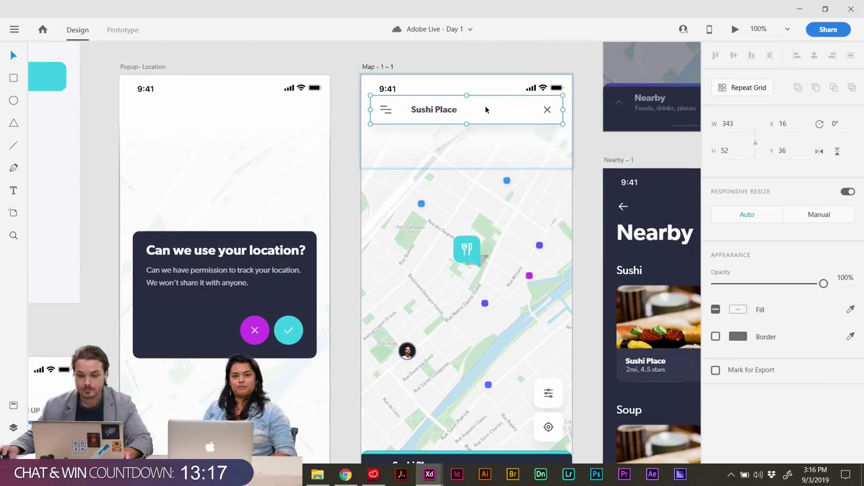
key(Delete)
Delete the Sushi Place card's background, GO THERE button and food photos from the Map - 1 – 1 artboard.
scroll(498, 201, down, 2)
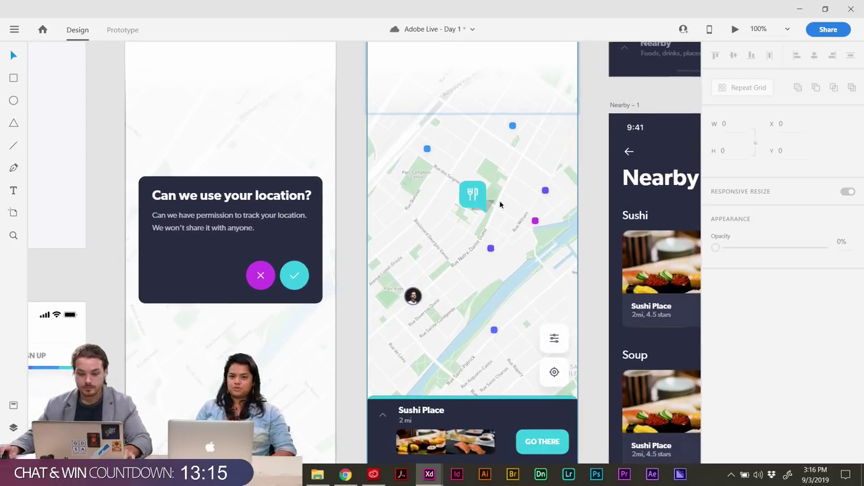
scroll(498, 283, down, 1)
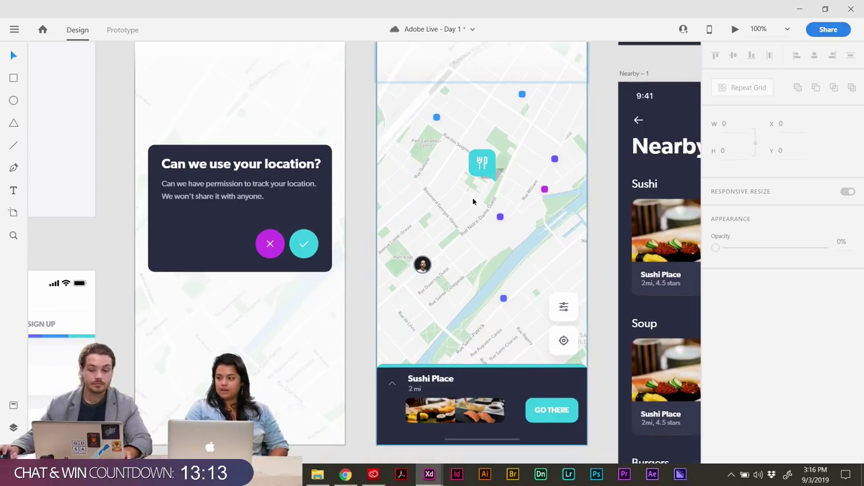
drag(495, 190, 460, 210)
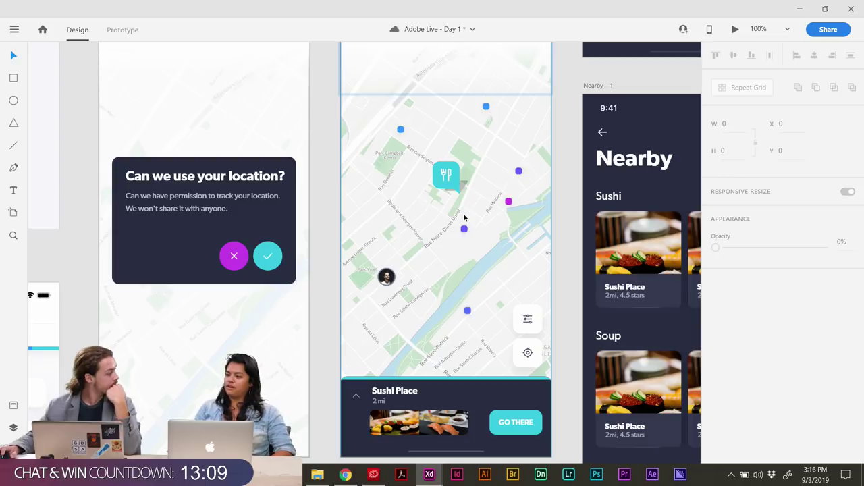
scroll(503, 264, up, 3)
scroll(513, 291, down, 1)
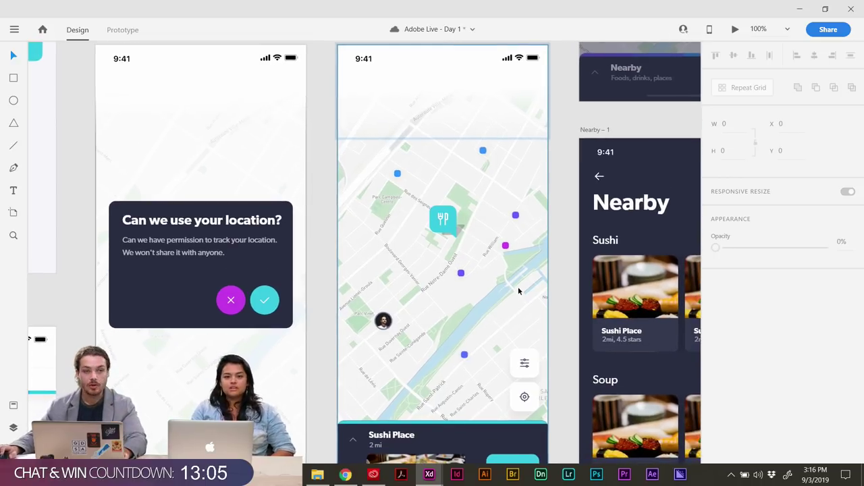
scroll(519, 291, down, 3)
click(483, 371)
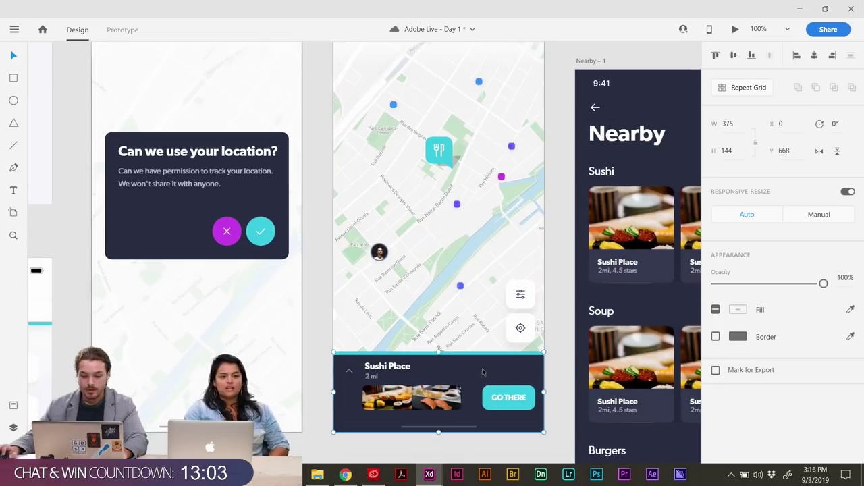
key(Delete)
click(507, 398)
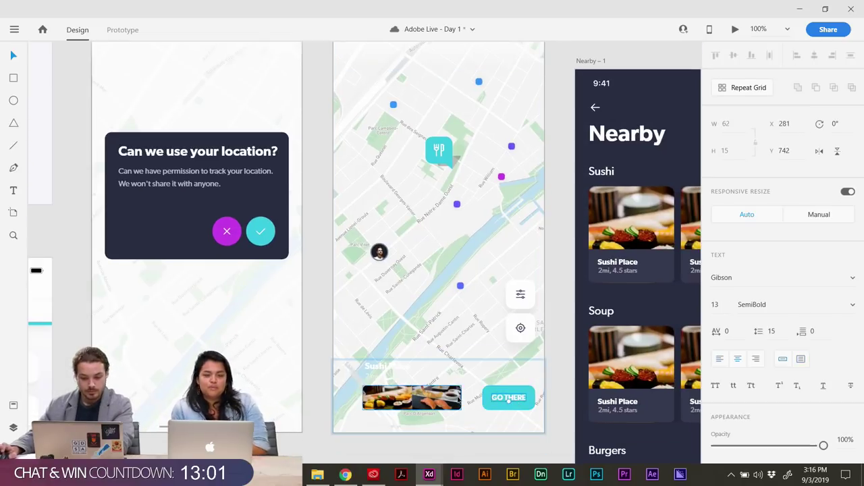
key(Delete)
click(519, 401)
key(Delete)
click(431, 397)
key(Delete)
Delete the location and filter buttons from the map on the Map - 1 – 1 artboard.
click(521, 331)
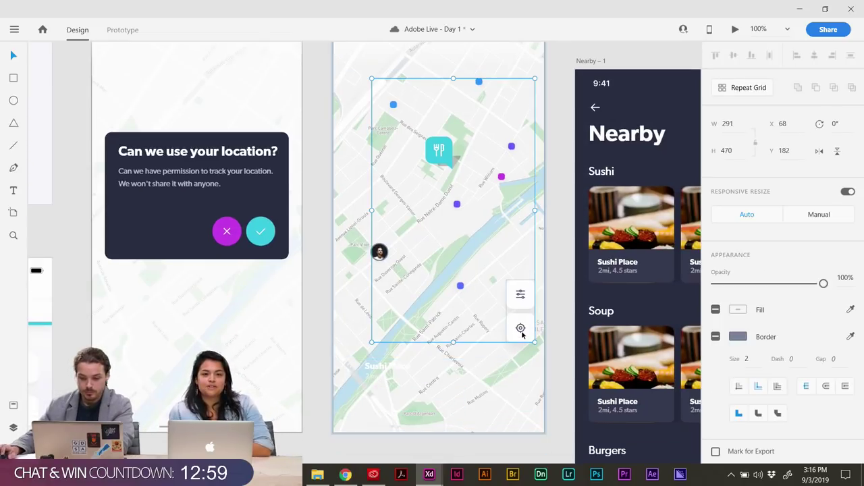
key(Delete)
click(520, 295)
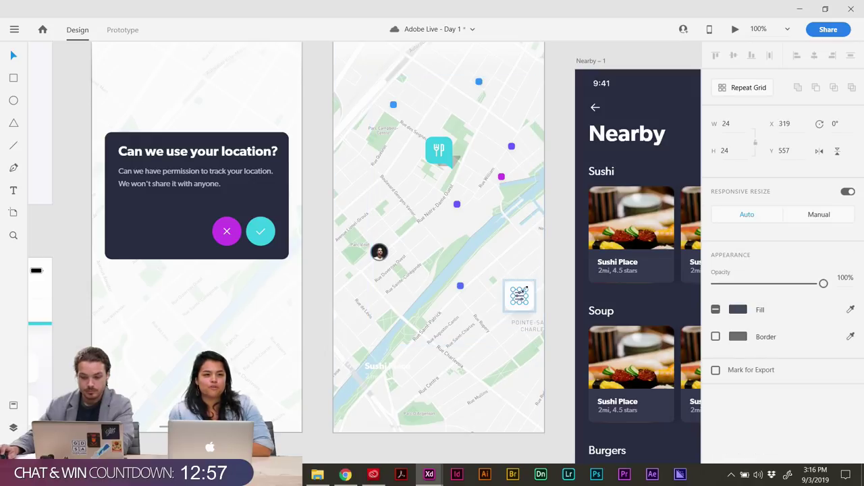
key(Delete)
Move the avatar marker to the centre of the map, at about X 174, Y 392.
scroll(458, 279, up, 3)
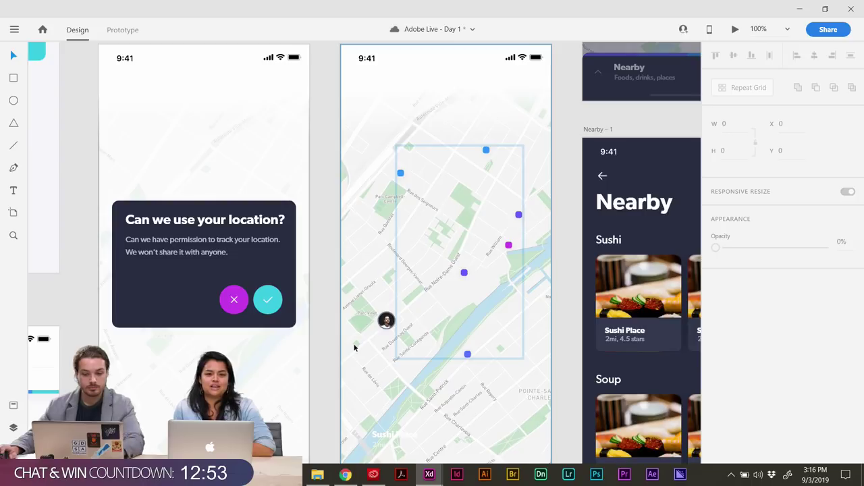
click(386, 320)
mouse_move(390, 323)
mouse_down()
mouse_move(459, 276)
mouse_move(446, 268)
mouse_move(446, 276)
mouse_up()
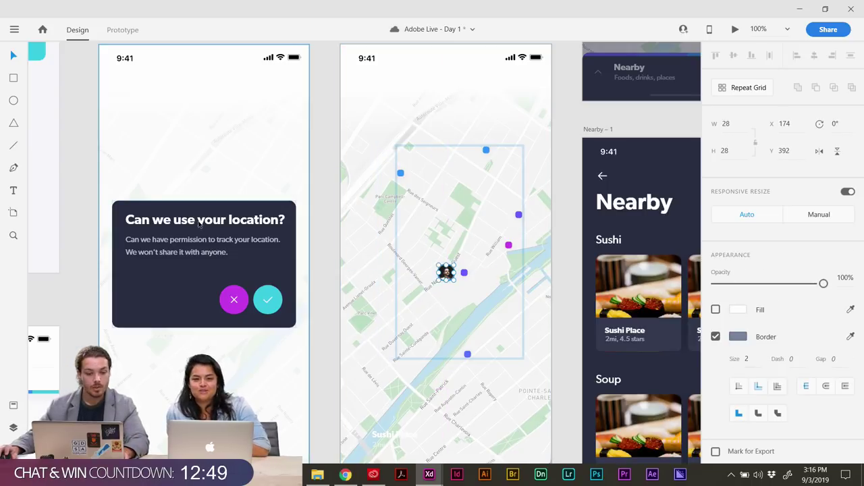
scroll(432, 270, right, 2)
Delete the coloured dots beside and above the avatar marker on the Map - 1 – 1 map.
click(431, 261)
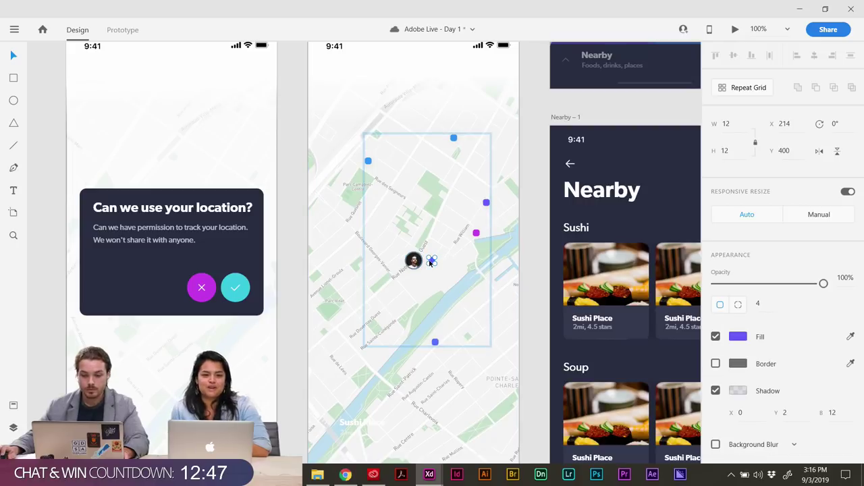
key(Delete)
double_click(476, 233)
click(485, 205)
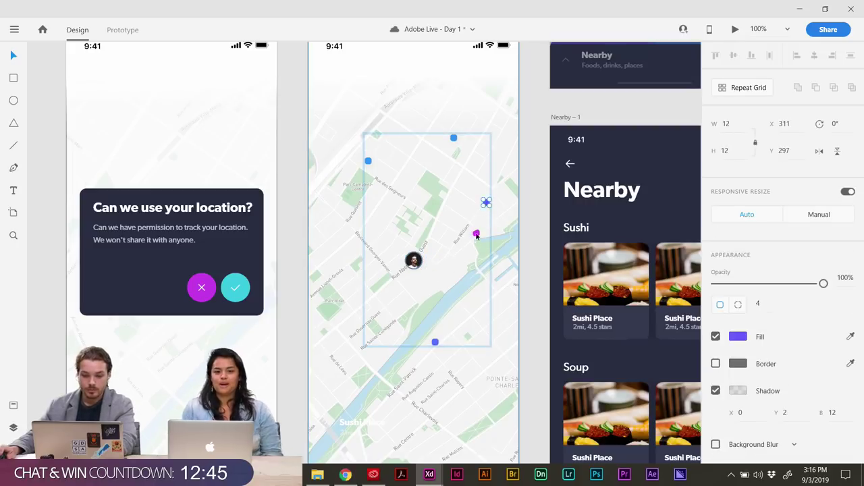
key(Delete)
click(477, 234)
key(Delete)
click(455, 140)
key(Delete)
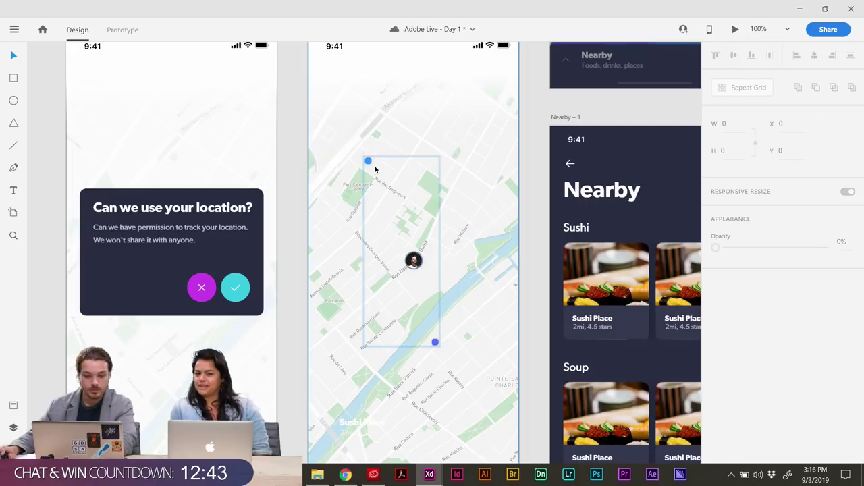
click(369, 162)
key(Delete)
Undo the accidental map shift and delete the remaining blue dot below the avatar marker.
drag(443, 336, 437, 344)
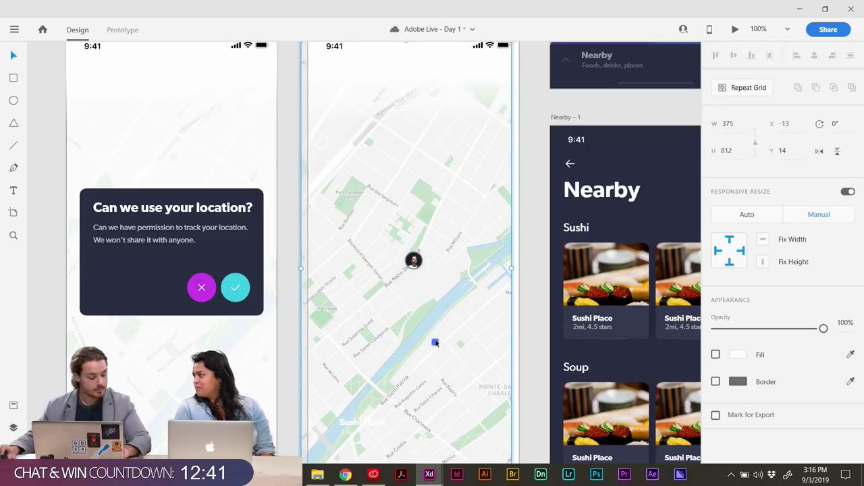
key(ctrl+z)
click(536, 330)
drag(533, 338, 527, 343)
drag(433, 348, 430, 349)
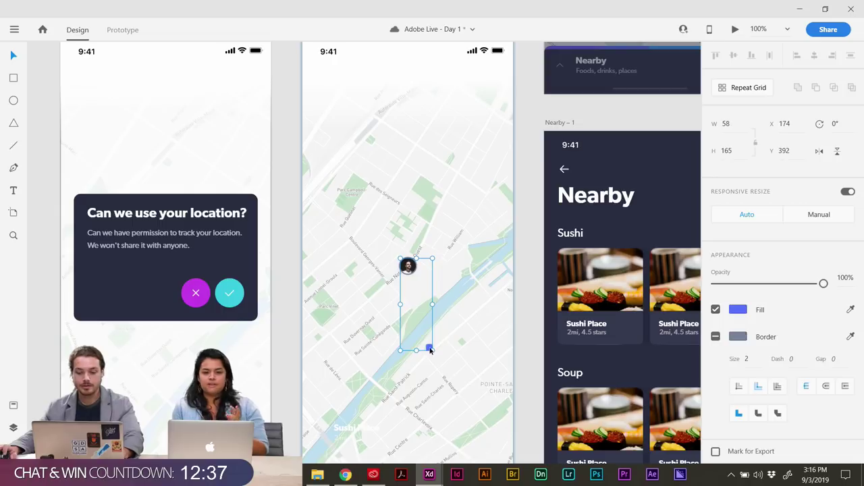
key(Delete)
Delete the Contact Us and About Us tiles with their icons and labels from the Search – 1 artboard.
drag(518, 360, 526, 287)
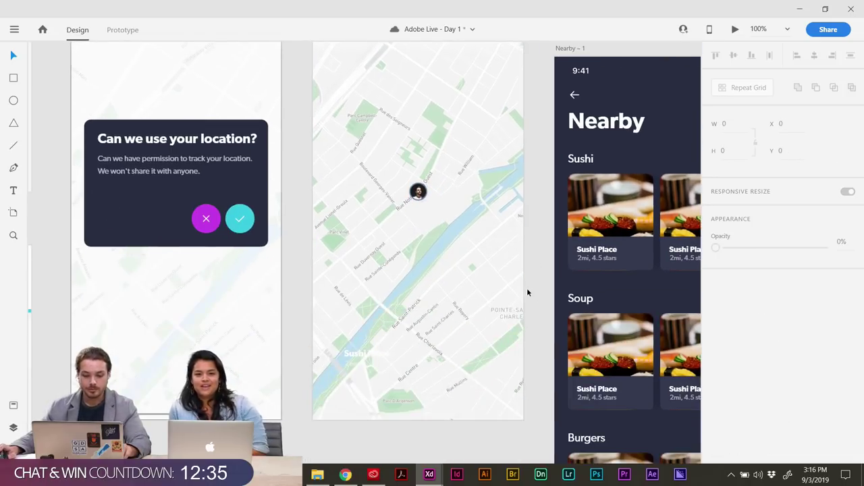
key(ctrl+minus)
scroll(524, 286, up, 5)
scroll(524, 286, right, 4)
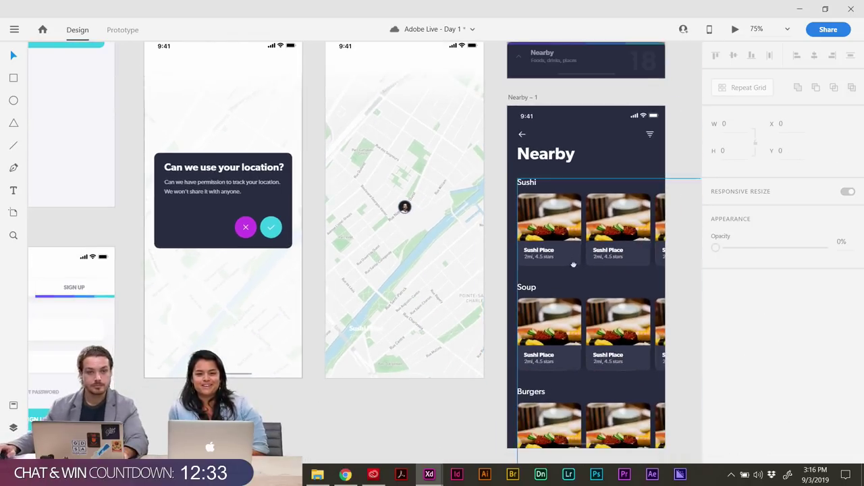
scroll(507, 288, up, 3)
scroll(357, 197, left, 1)
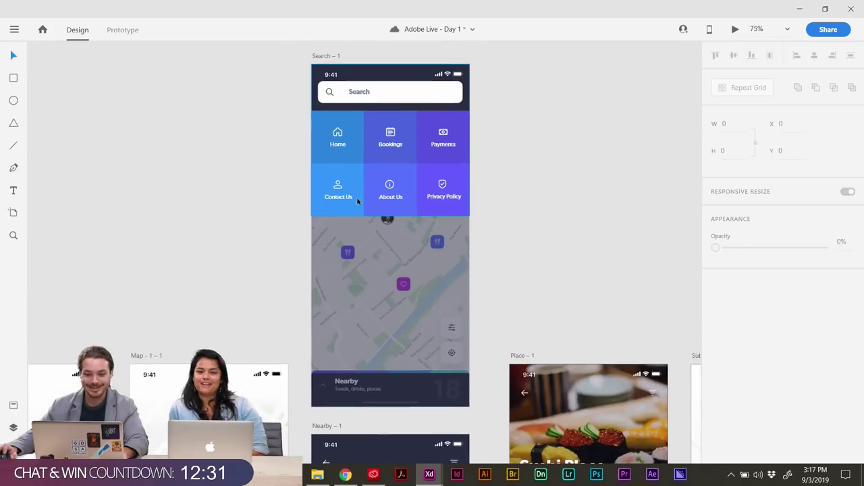
click(356, 183)
key(Delete)
click(404, 181)
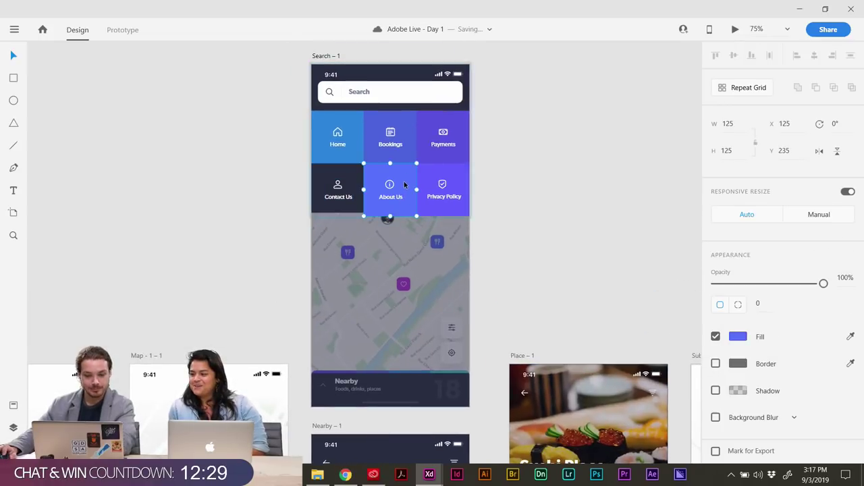
key(Delete)
click(395, 192)
click(396, 191)
key(Delete)
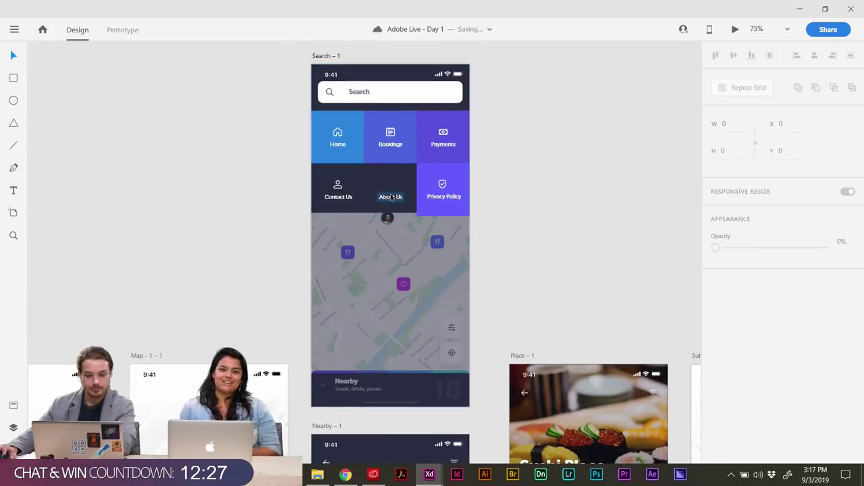
click(339, 196)
key(Delete)
Delete the Privacy Policy tile from the Search – 1 artboard.
click(441, 199)
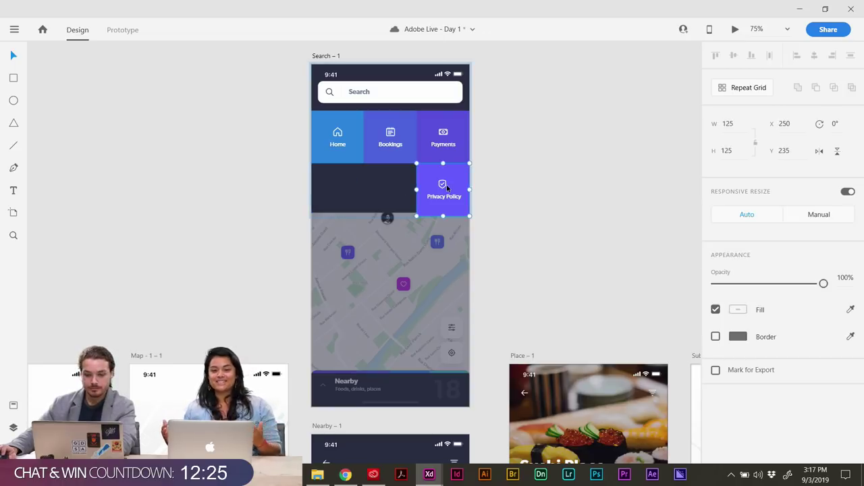
key(Delete)
key(Delete)
Stretch the Home, Bookings and Payments tiles downward to an equal height of about 185.
click(408, 160)
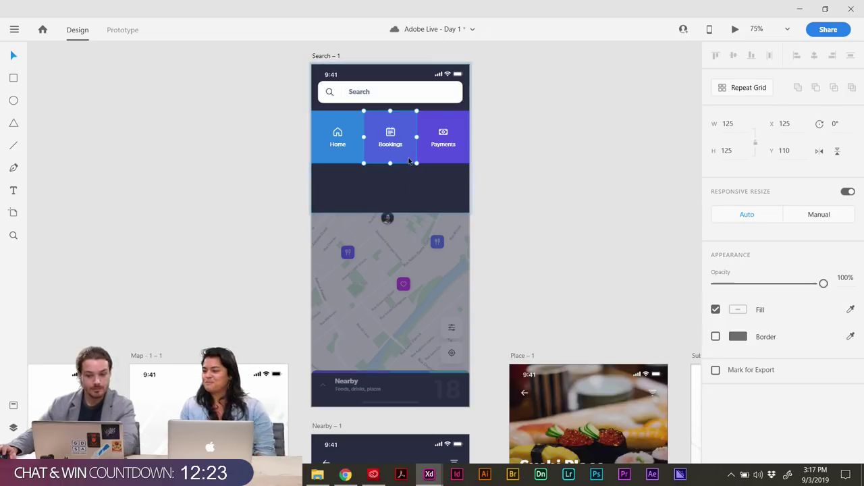
drag(391, 183, 389, 211)
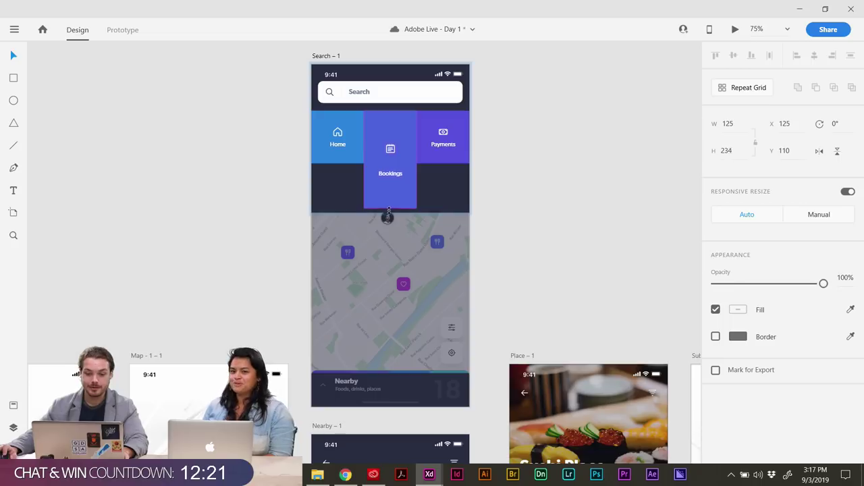
drag(444, 167, 443, 212)
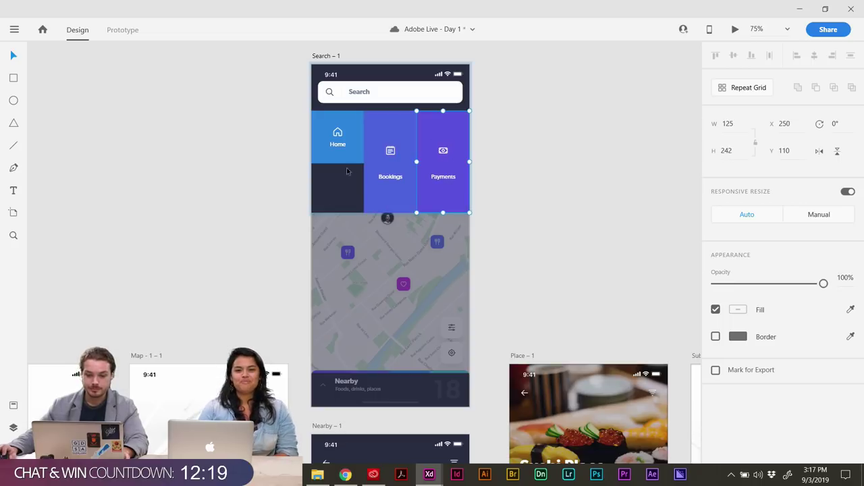
drag(337, 163, 341, 188)
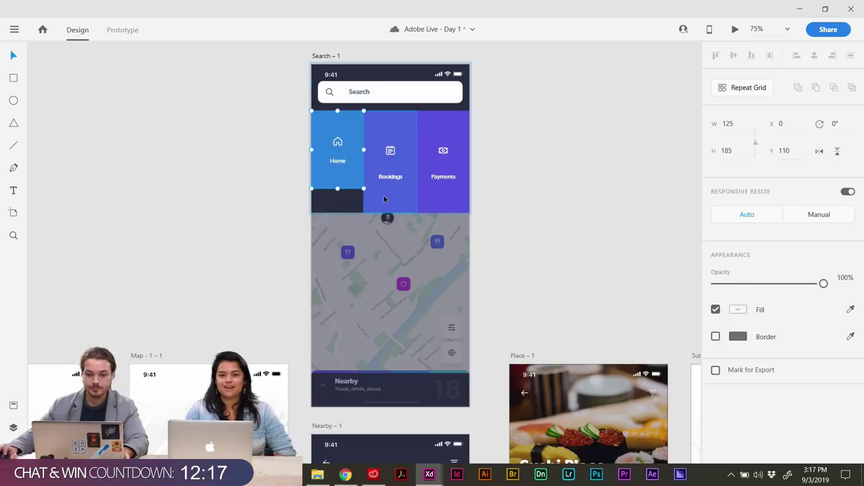
drag(390, 212, 387, 184)
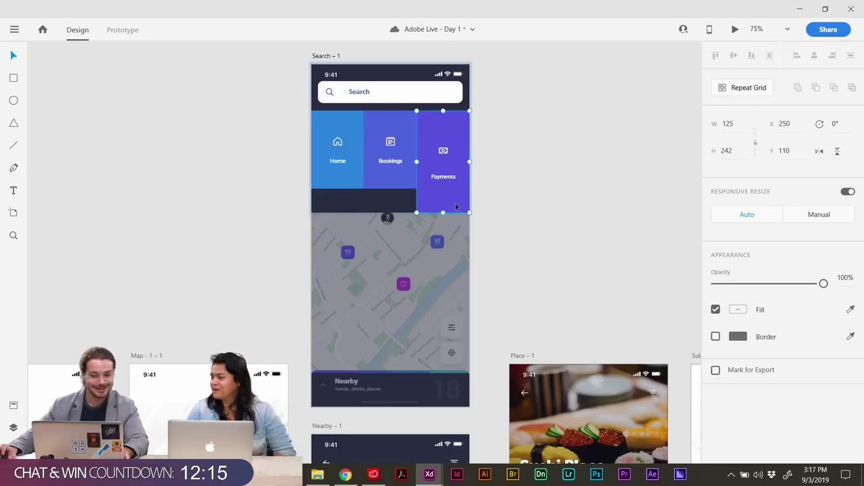
drag(444, 213, 440, 195)
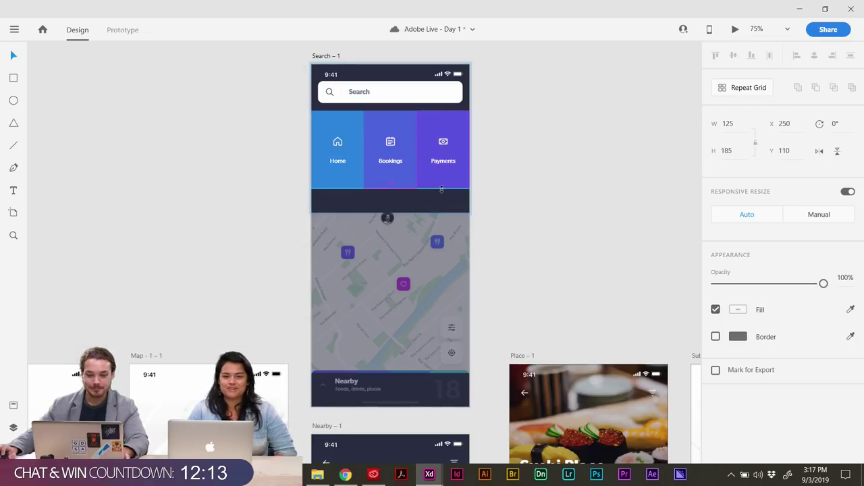
Shorten the dark background behind the tiles to about 295 high so it ends at their lower edge.
click(417, 209)
double_click(407, 207)
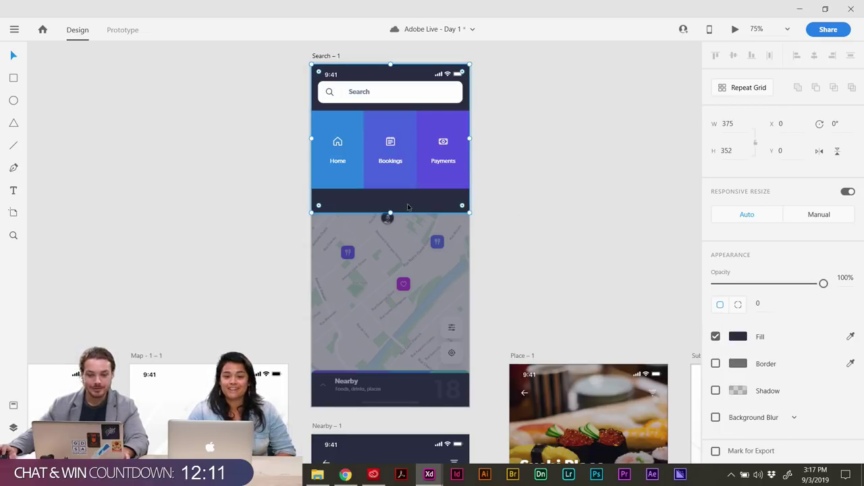
drag(390, 213, 389, 192)
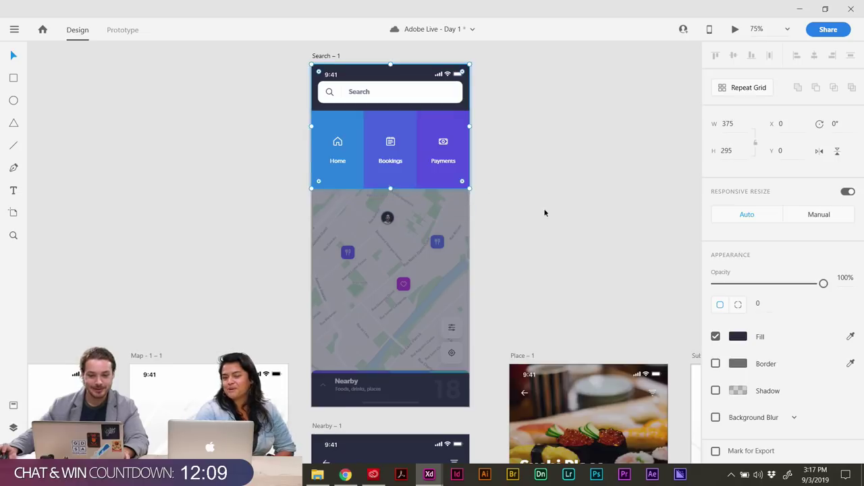
Delete the search field above the tiles on the Search – 1 artboard.
scroll(533, 216, down, 2)
scroll(493, 230, up, 4)
click(393, 146)
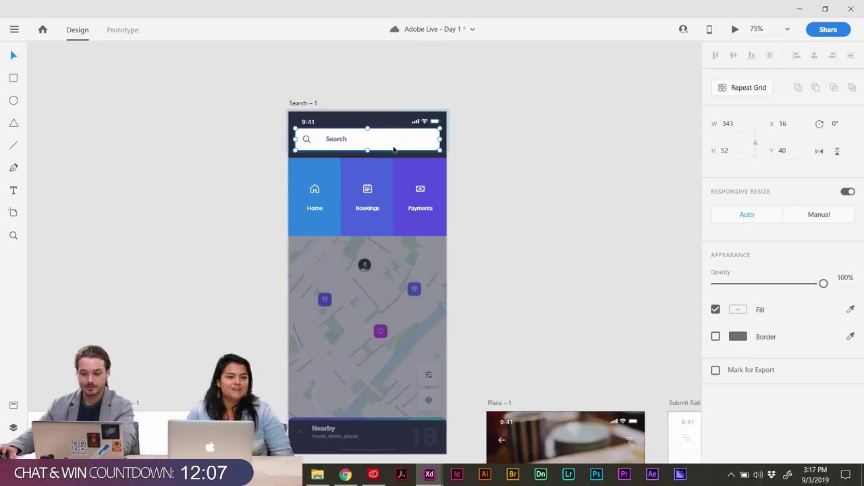
key(Delete)
Move the semi-transparent dark overlay partly off the Search – 1 map and delete the Nearby bar beneath it.
scroll(532, 189, down, 3)
double_click(394, 337)
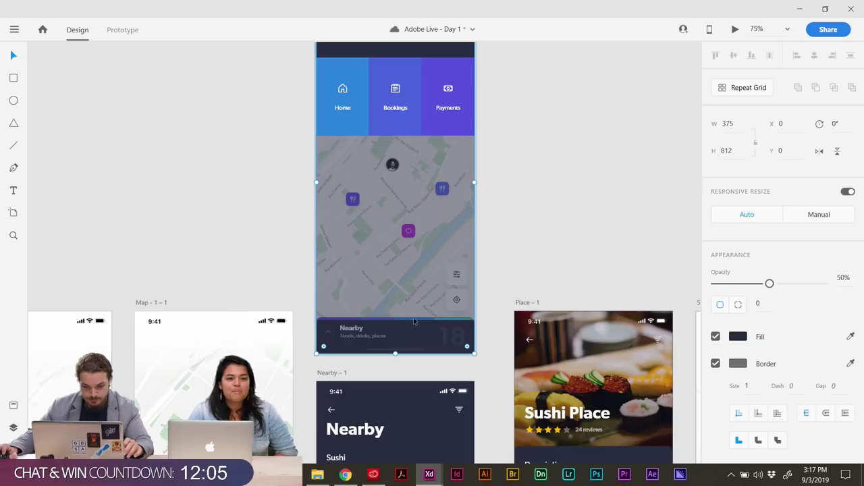
drag(408, 310, 321, 291)
click(382, 330)
key(Delete)
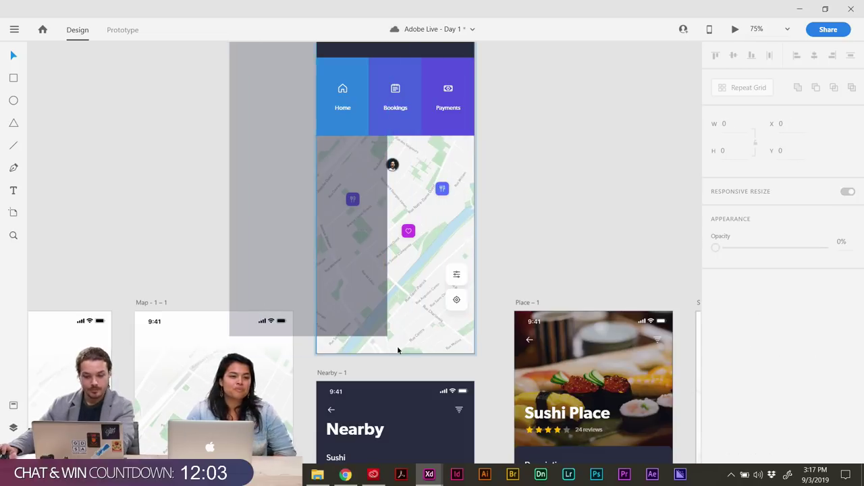
Delete the filter and location buttons from the Search – 1 map and move the overlay completely off the artboard.
double_click(456, 299)
double_click(456, 299)
key(Delete)
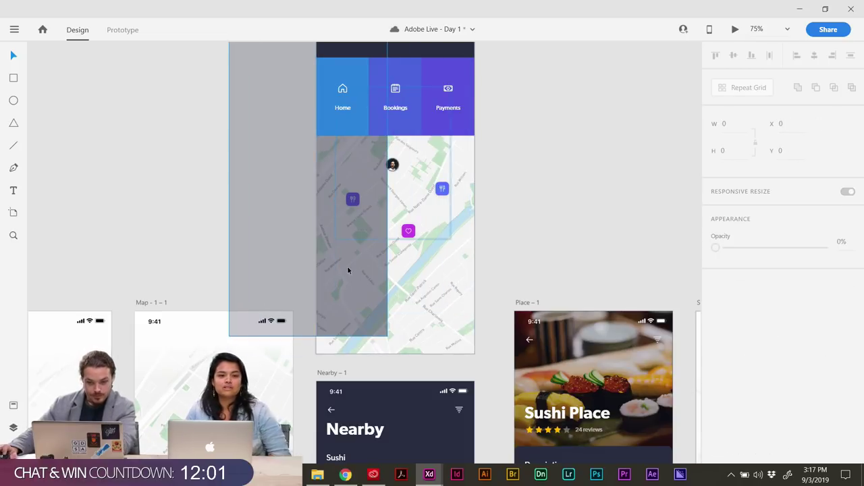
drag(347, 270, 272, 232)
Delete the two restaurant pins and the heart pin from the Search – 1 map, leaving the profile photo marker.
click(354, 200)
click(354, 200)
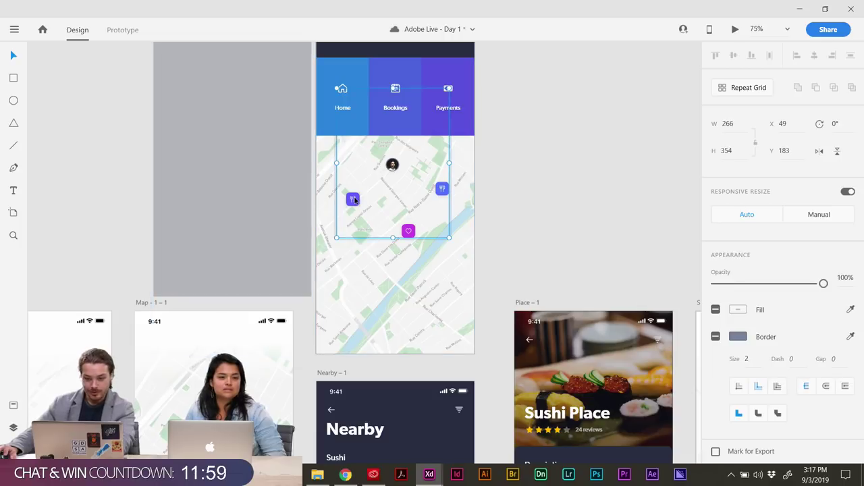
double_click(354, 200)
key(Delete)
click(409, 231)
key(Delete)
click(443, 189)
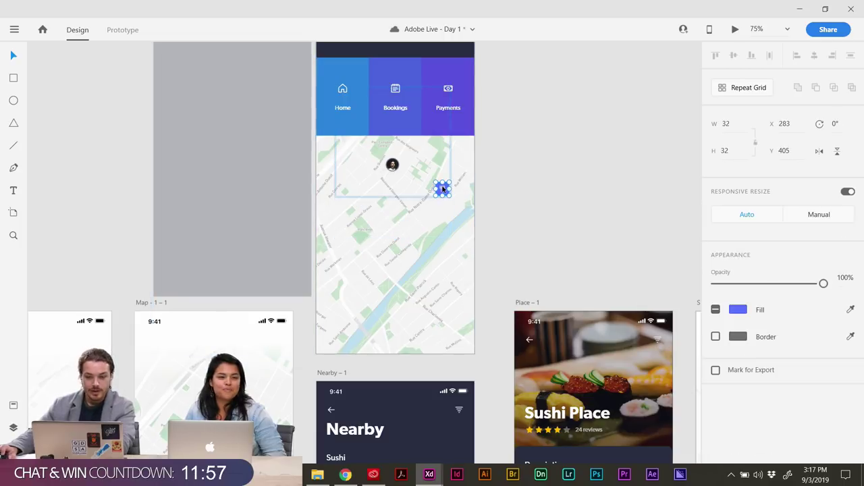
key(Delete)
Move the semi-transparent dark overlay back onto the Search – 1 artboard at X 0, Y 0.
scroll(220, 173, up, 2)
mouse_move(220, 174)
mouse_down()
mouse_move(369, 268)
mouse_move(246, 180)
mouse_move(374, 249)
mouse_move(403, 221)
mouse_up()
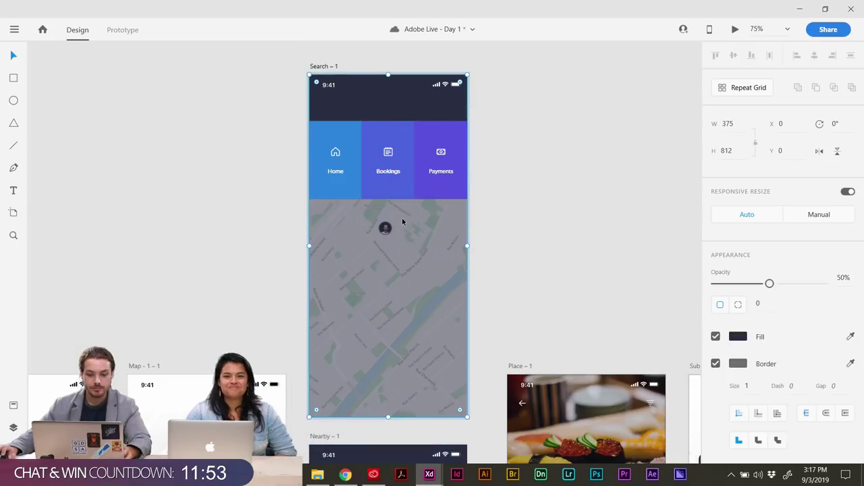
click(531, 298)
Delete the filter icon from the header of the Nearby – 1 artboard.
scroll(513, 290, down, 5)
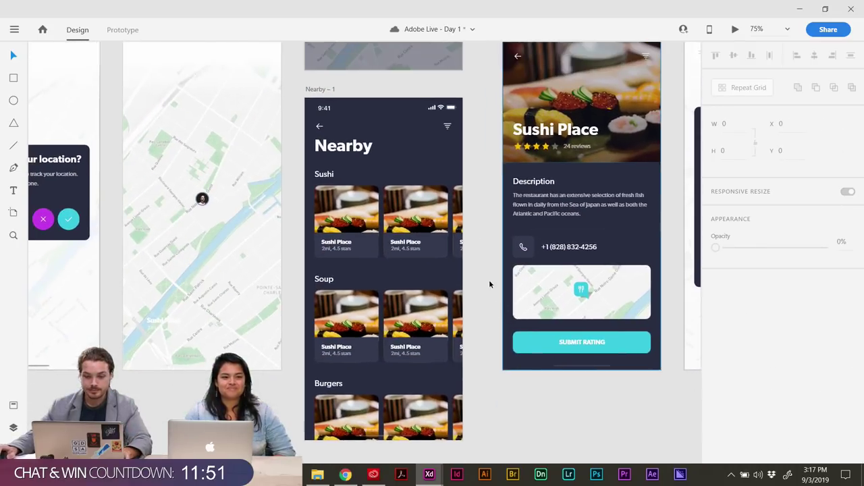
scroll(490, 285, down, 3)
scroll(513, 230, up, 2)
scroll(537, 168, down, 4)
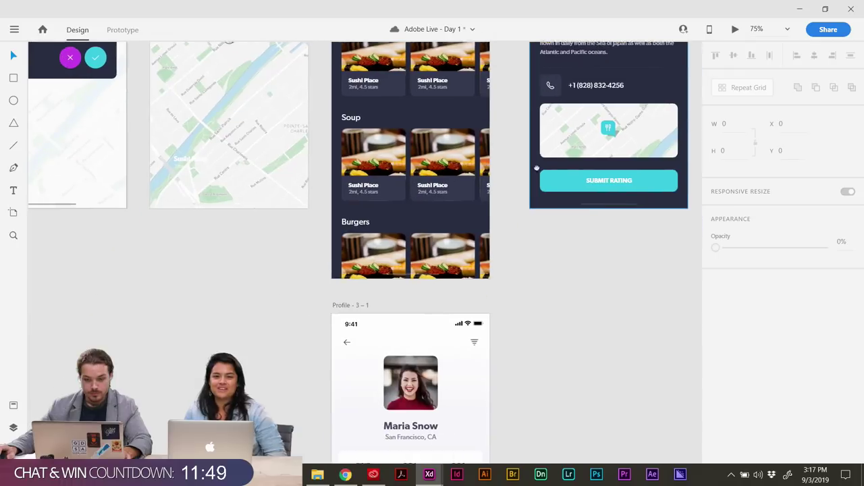
scroll(486, 392, up, 5)
click(444, 125)
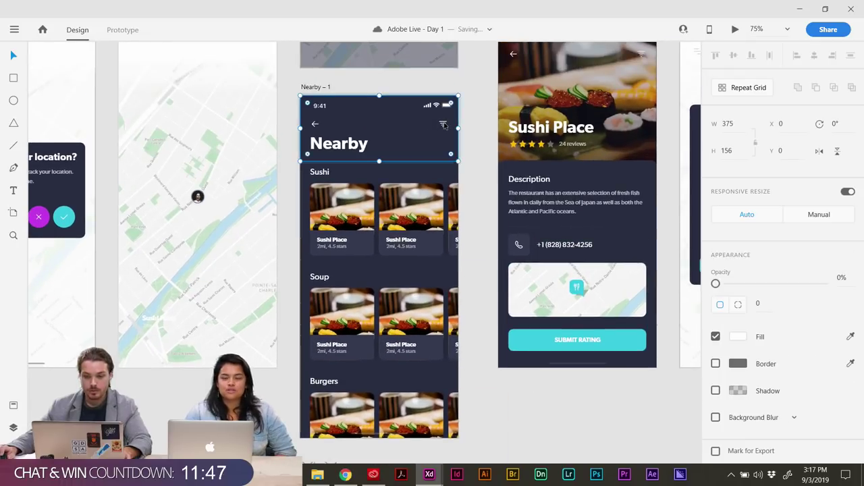
double_click(443, 125)
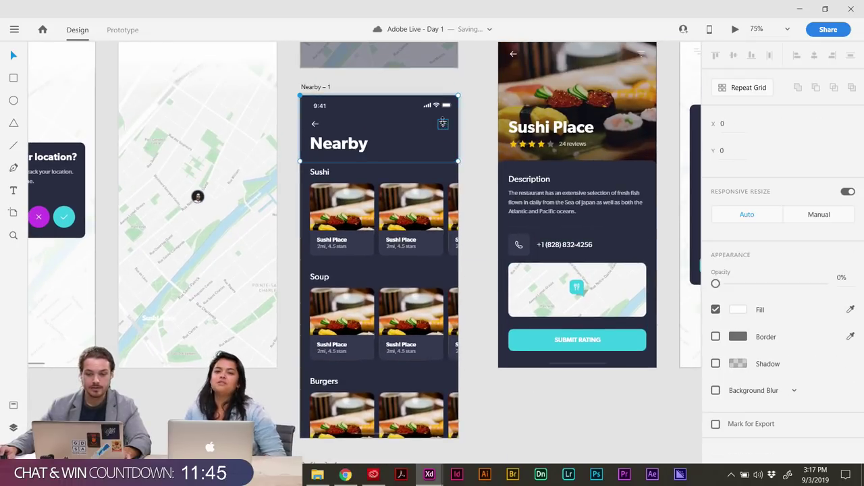
click(443, 123)
click(468, 181)
Delete the Planes card and the Favorite Topics heading from the Profile - 3 – 1 artboard.
drag(469, 215, 482, 373)
drag(503, 237, 501, 164)
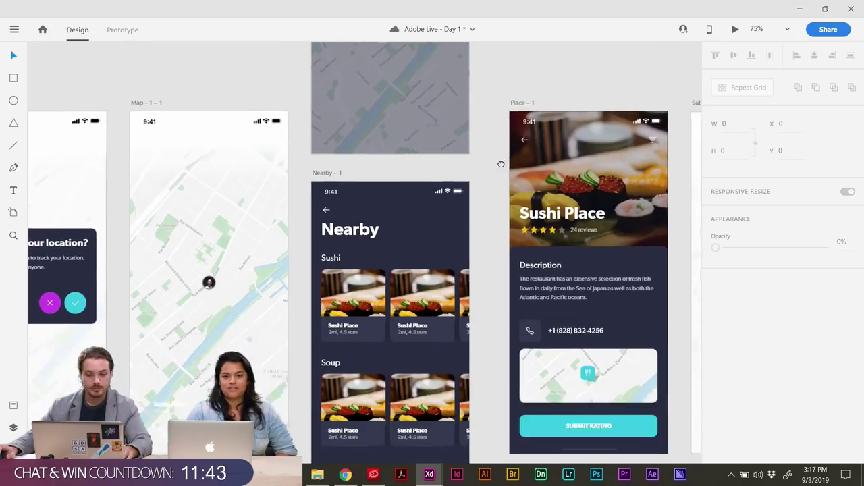
scroll(484, 220, down, 10)
drag(543, 338, 536, 175)
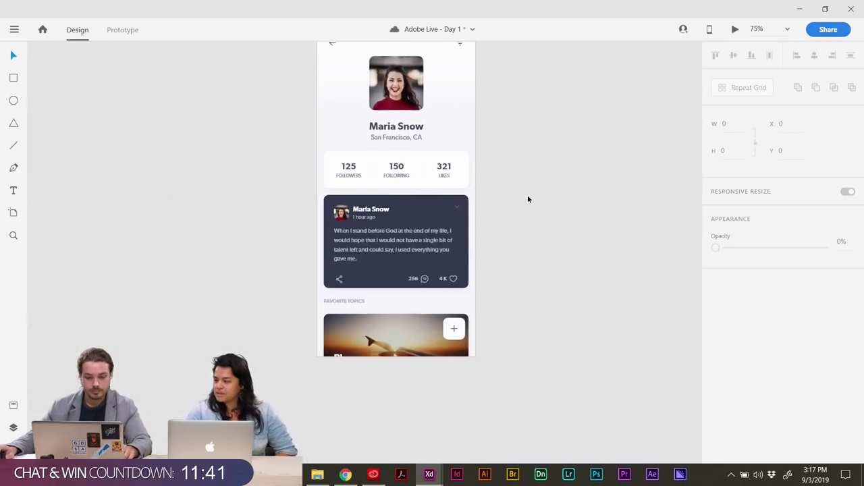
double_click(416, 338)
click(446, 340)
key(ctrl+a)
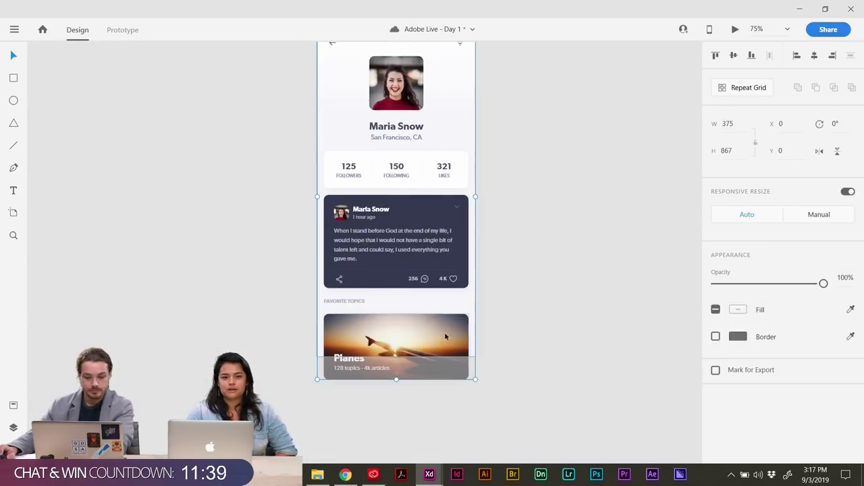
key(Delete)
key(ctrl+z)
click(394, 330)
key(Delete)
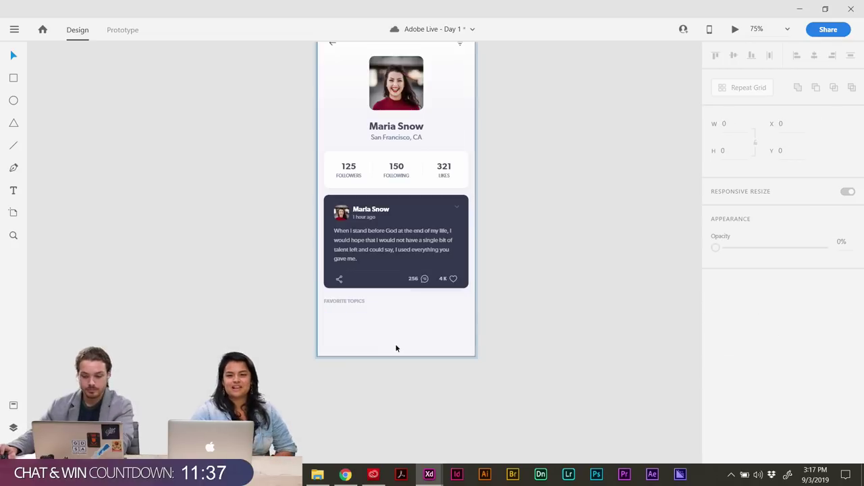
click(356, 303)
key(Delete)
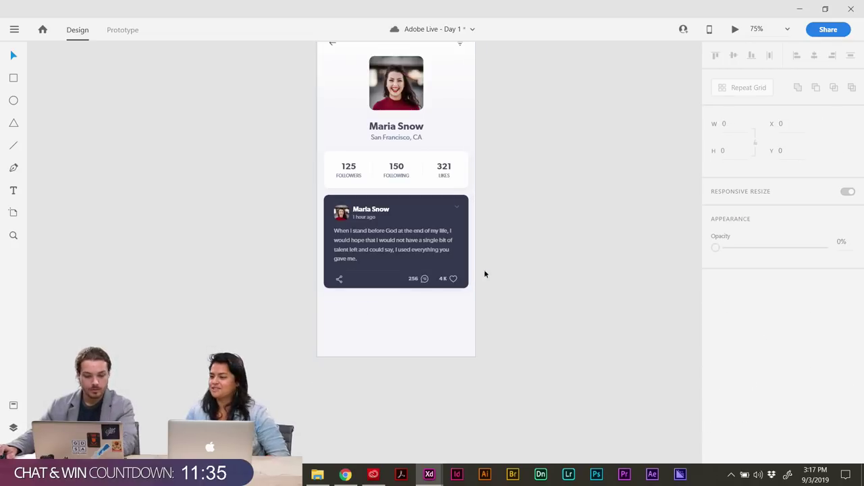
Delete the filter icon from the header of the Profile - 3 – 1 artboard.
drag(510, 272, 507, 337)
scroll(506, 337, up, 3)
scroll(529, 358, down, 4)
scroll(499, 297, right, 2)
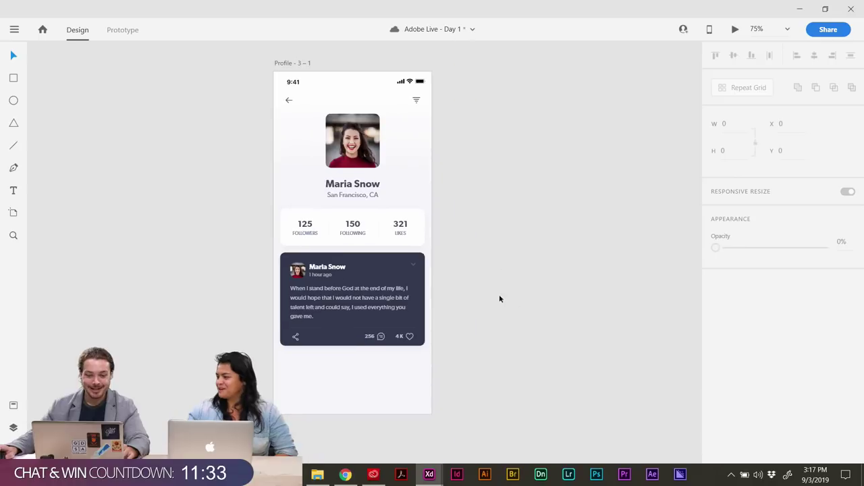
drag(495, 289, 499, 296)
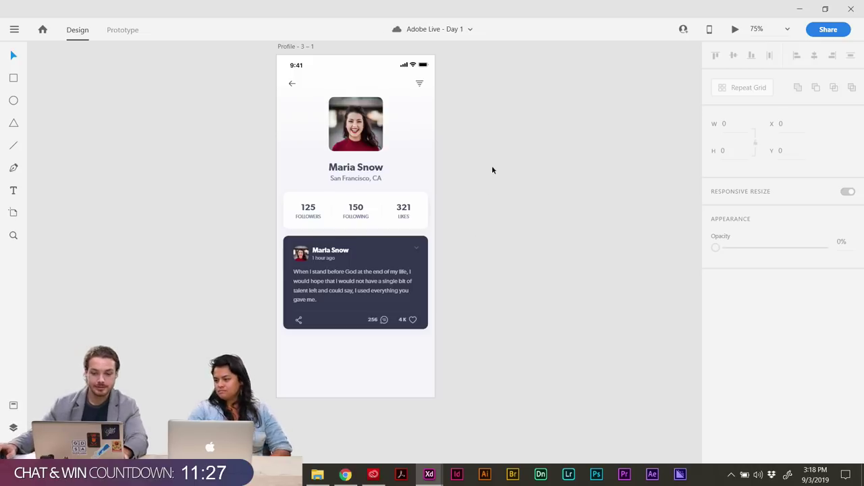
scroll(469, 303, up, 3)
scroll(469, 303, down, 3)
click(430, 91)
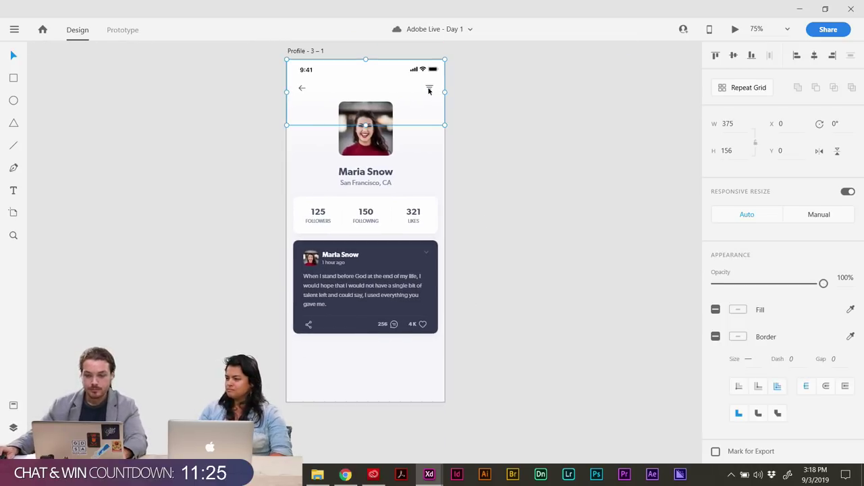
double_click(429, 90)
click(430, 89)
key(Delete)
Delete the Submit Rating button and its label from the Place – 1 artboard.
drag(512, 252, 519, 225)
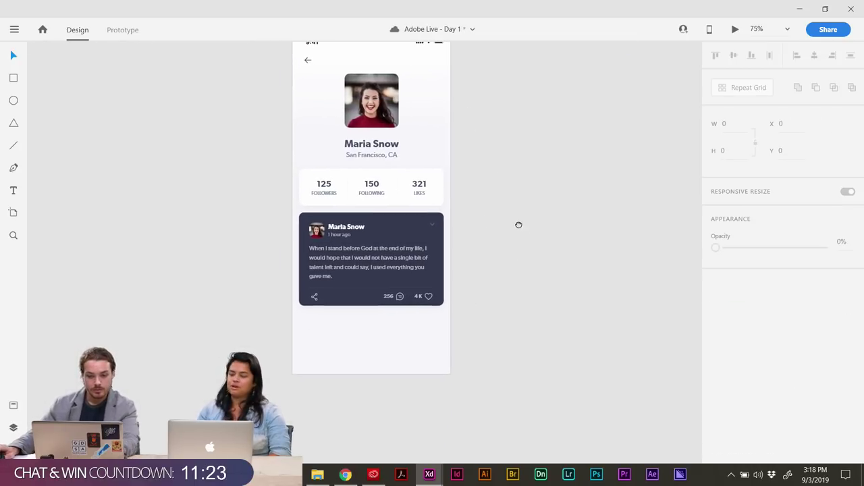
scroll(547, 232, down, 1)
scroll(484, 324, up, 5)
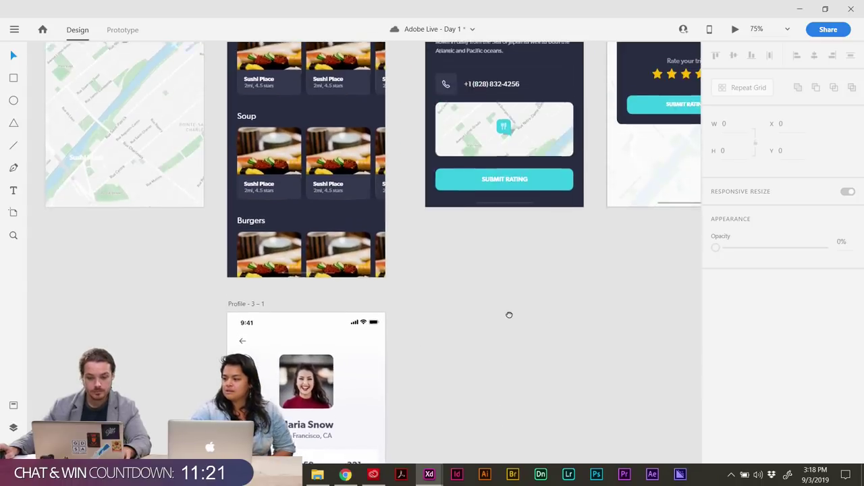
scroll(510, 314, up, 5)
scroll(406, 315, right, 3)
click(341, 315)
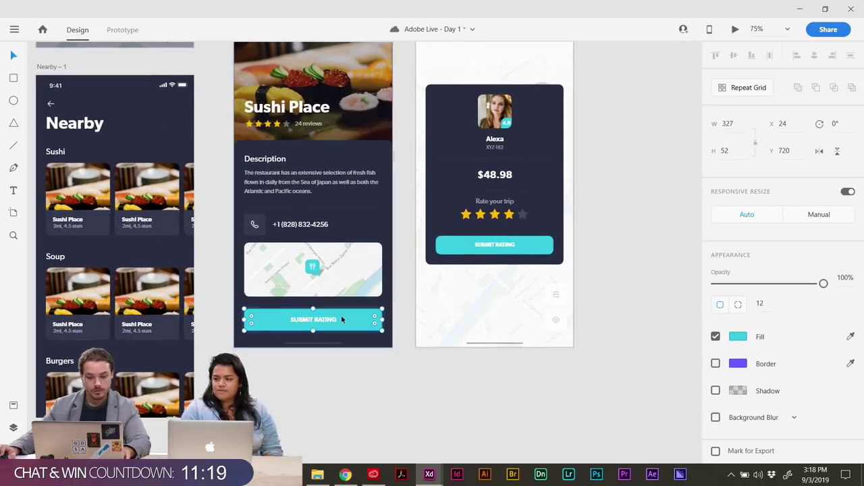
key(Delete)
click(313, 319)
key(Delete)
Delete the phone number and phone icon from Place – 1 and move the map card up beneath the description text.
click(300, 220)
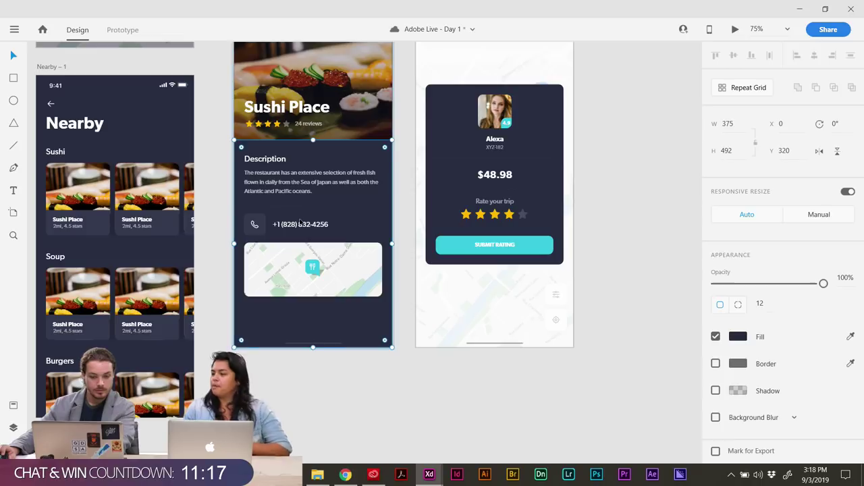
click(299, 225)
double_click(299, 224)
key(Delete)
click(255, 224)
key(Delete)
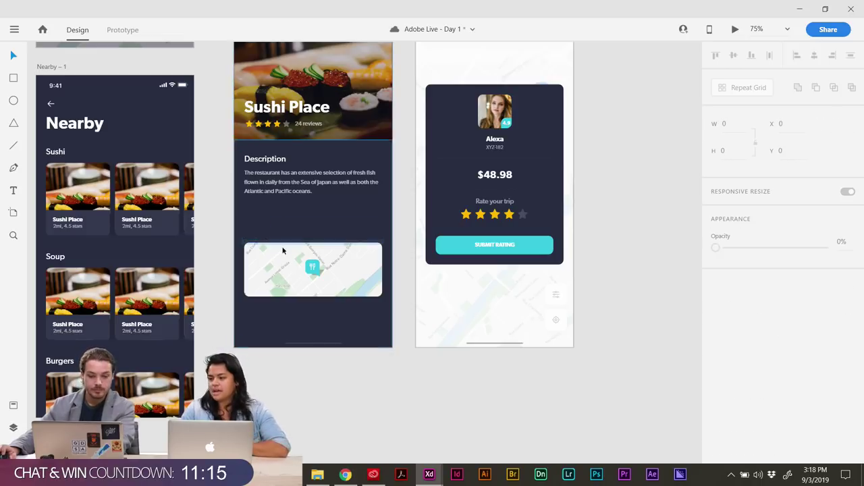
drag(340, 281, 343, 242)
click(329, 387)
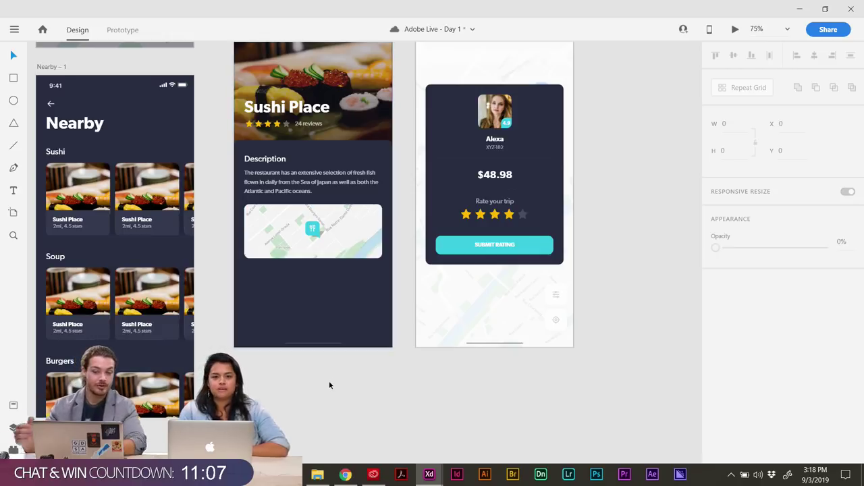
Delete the $48.98 price from the card on the Submit Rating – 1 artboard.
drag(334, 359, 279, 417)
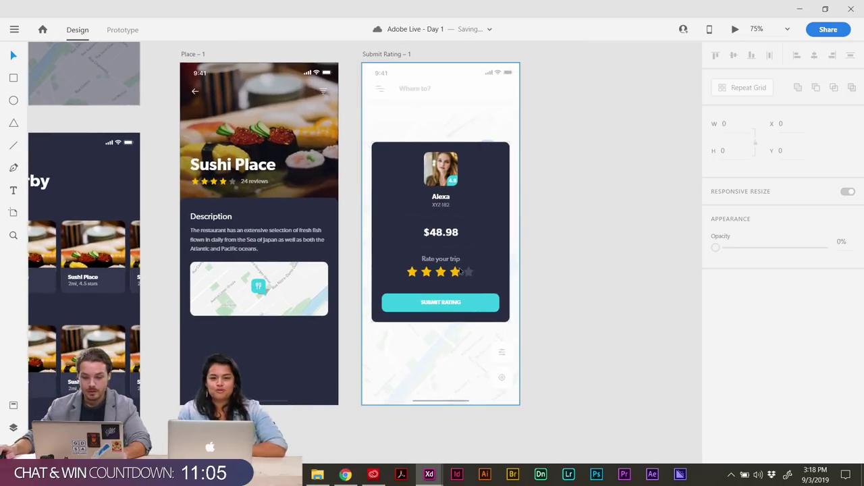
click(451, 235)
click(451, 235)
key(Delete)
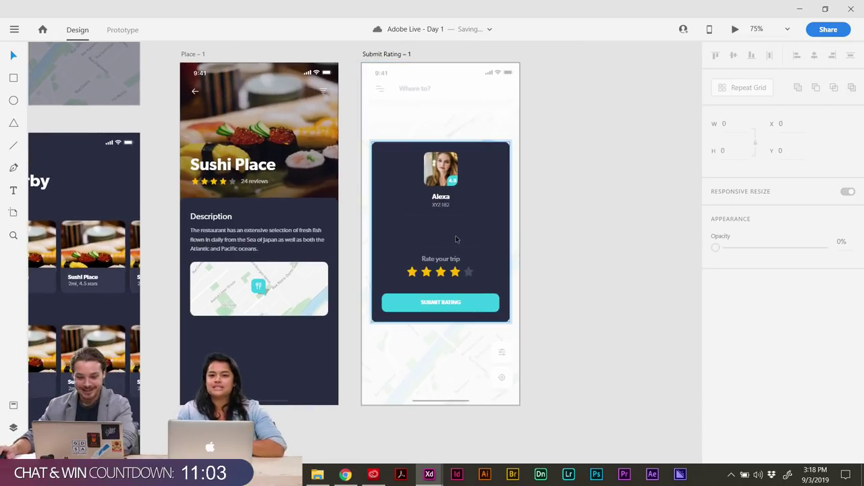
click(440, 205)
key(Delete)
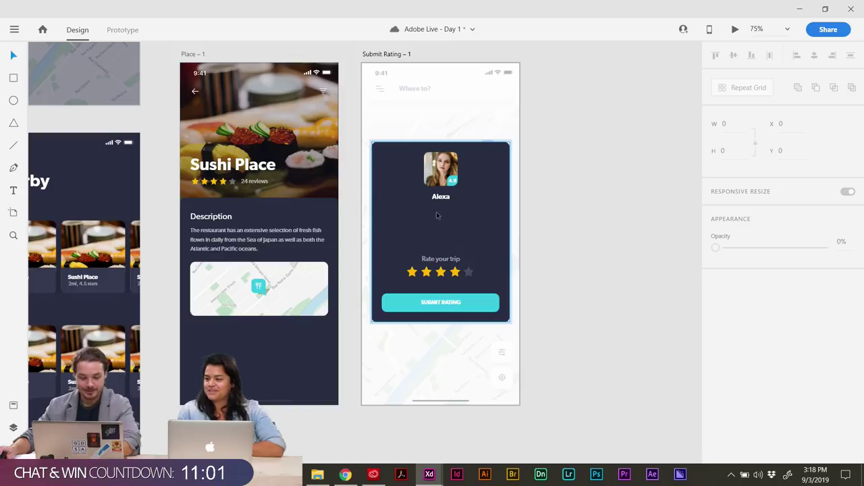
key(ctrl+z)
Move the profile photo to the card's left margin and place the name and XYZ-182 code beside it at about X 146, Y 216.
click(451, 172)
drag(451, 173, 409, 174)
click(448, 207)
shift+click(450, 208)
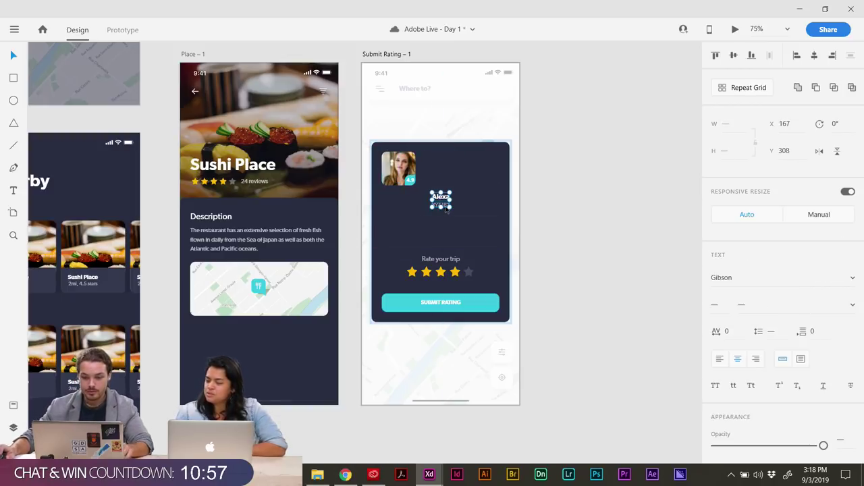
drag(449, 208, 437, 171)
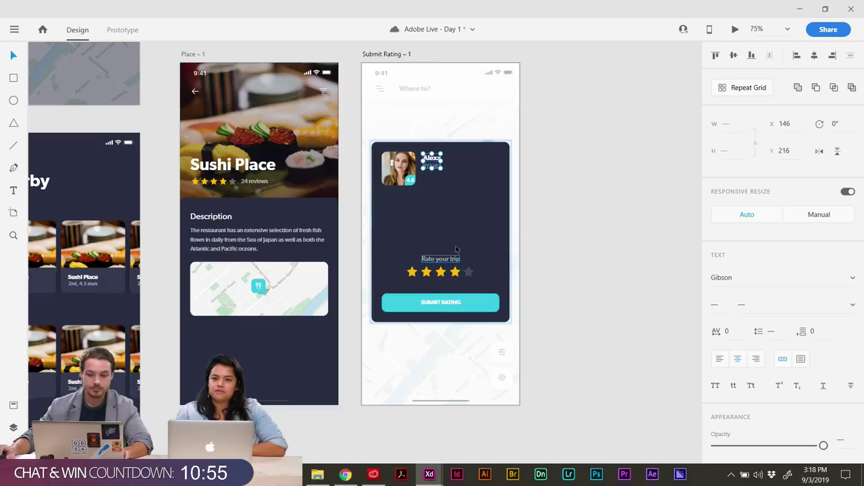
Group the two faint divider lines on the rating card and move the group up to about X 64, Y 308.
click(461, 217)
shift+click(462, 247)
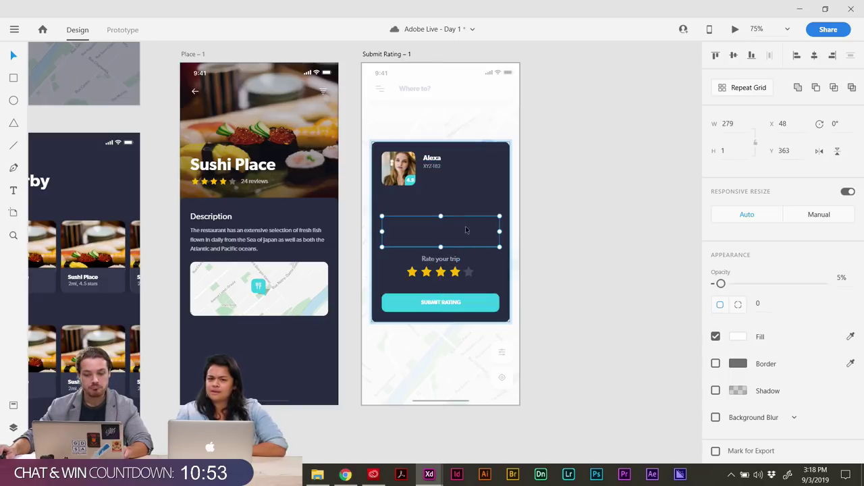
right_click(466, 219)
click(503, 192)
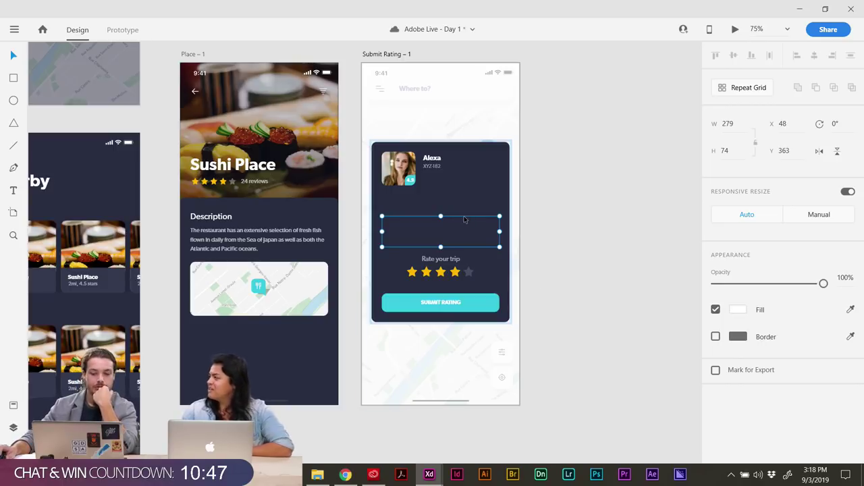
drag(466, 224, 471, 196)
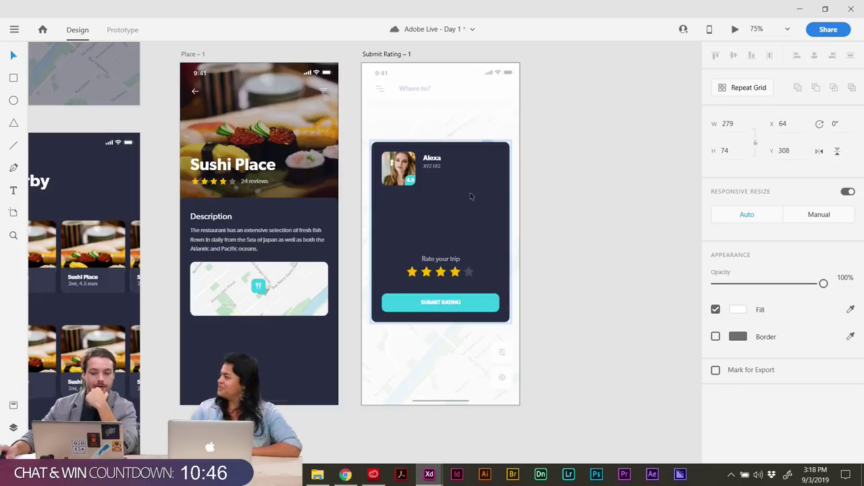
click(568, 213)
Move the Rate your trip label and its star row together up the card to about X 109, Y 321.
scroll(573, 255, down, 1)
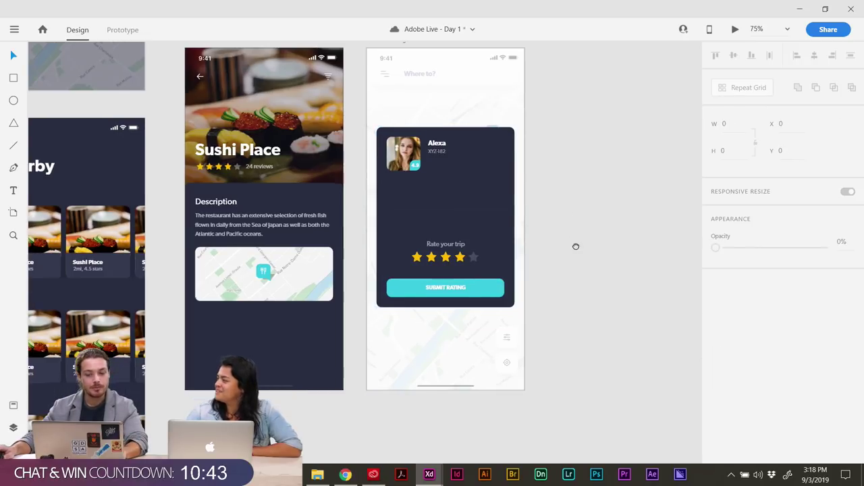
click(454, 247)
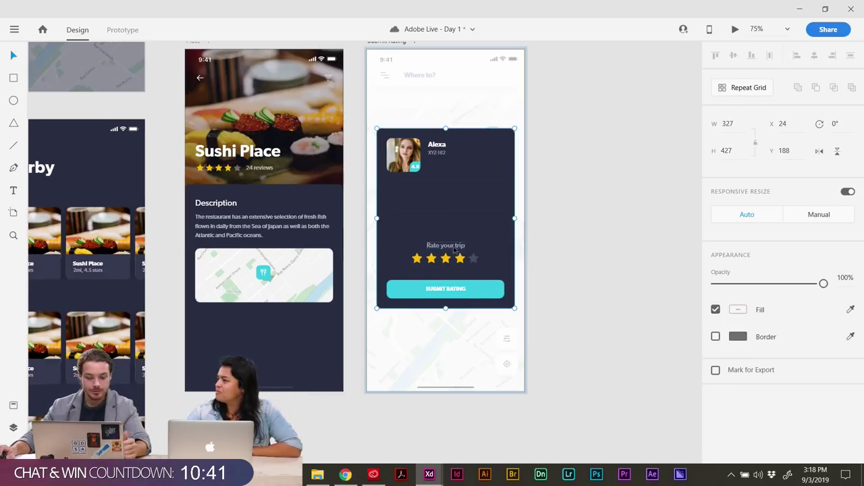
drag(540, 259, 448, 245)
double_click(449, 245)
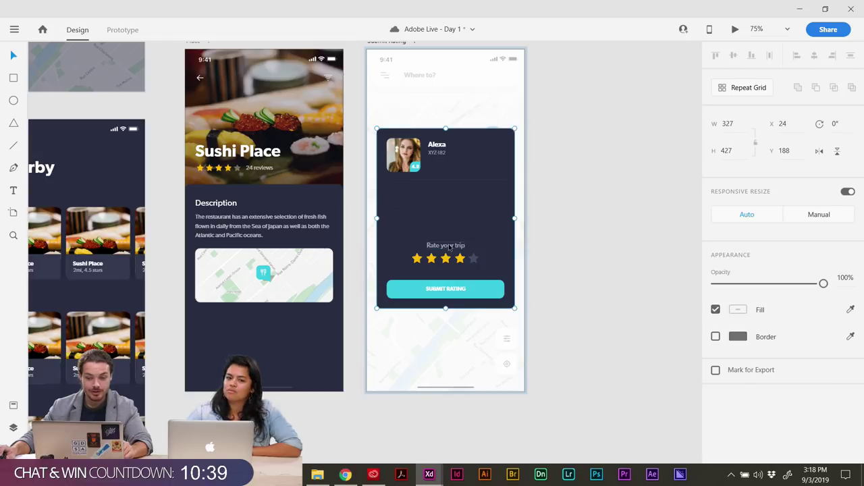
shift+click(447, 260)
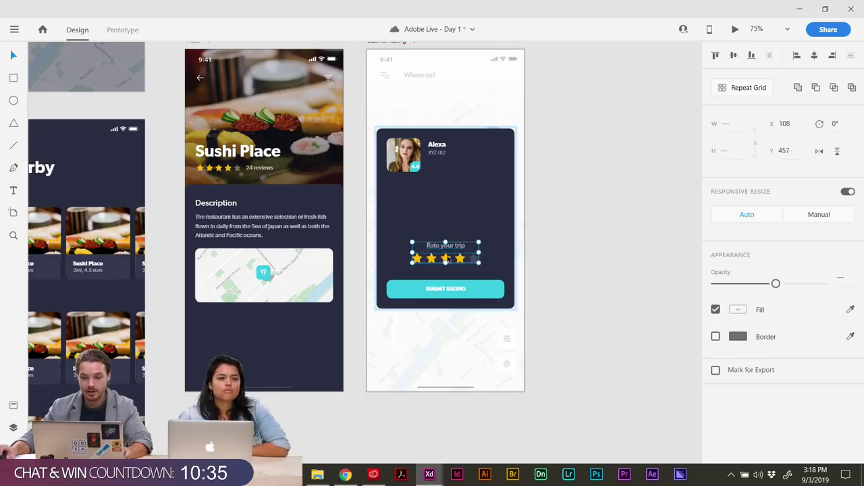
drag(447, 259, 448, 201)
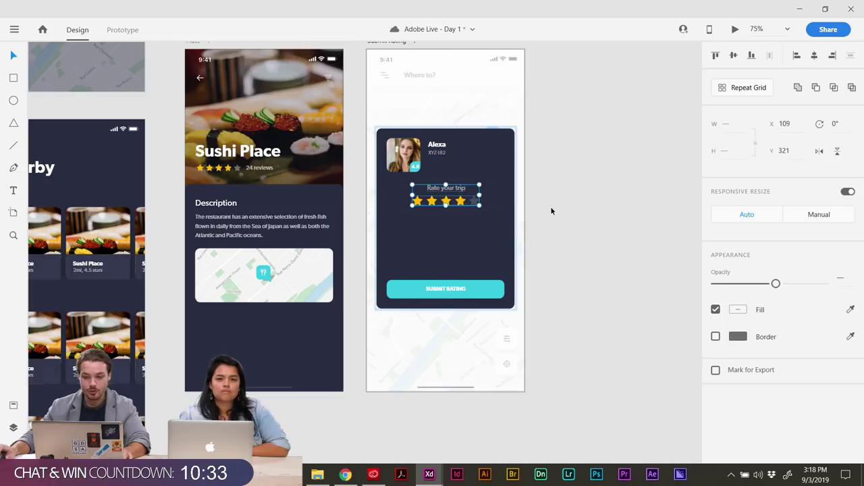
click(547, 236)
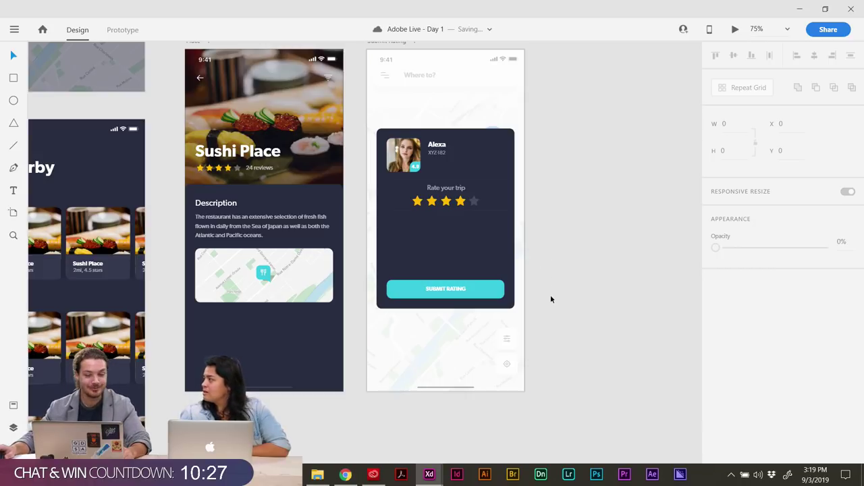
Examine the Submit Rating – 1 card and the Splash – 1 artboard to check the adapted designs.
scroll(552, 285, right, 1)
click(471, 285)
click(471, 285)
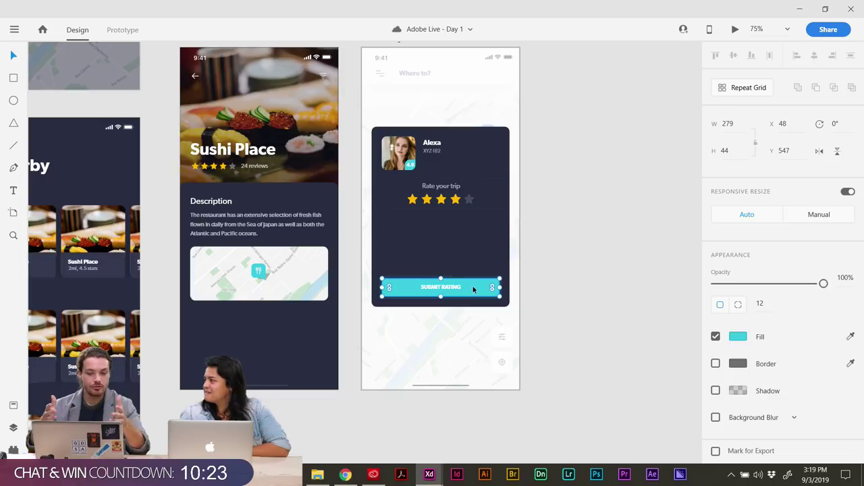
click(558, 241)
scroll(558, 297, up, 2)
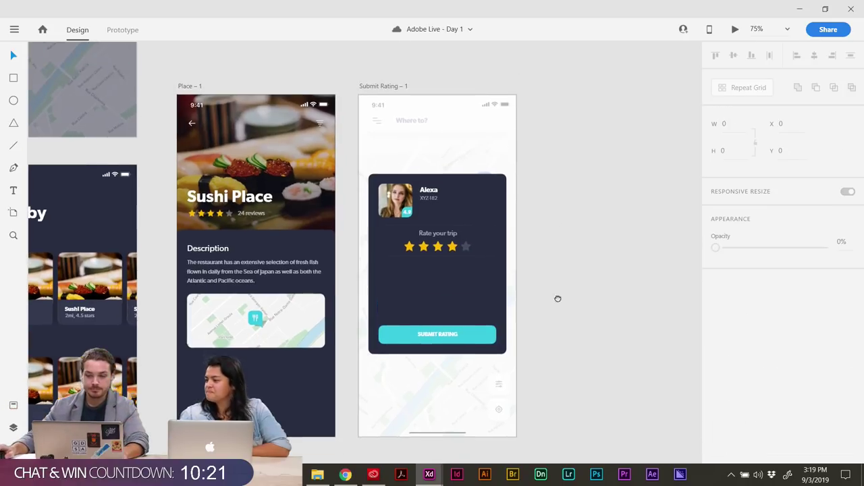
drag(578, 307, 584, 288)
drag(584, 243, 617, 255)
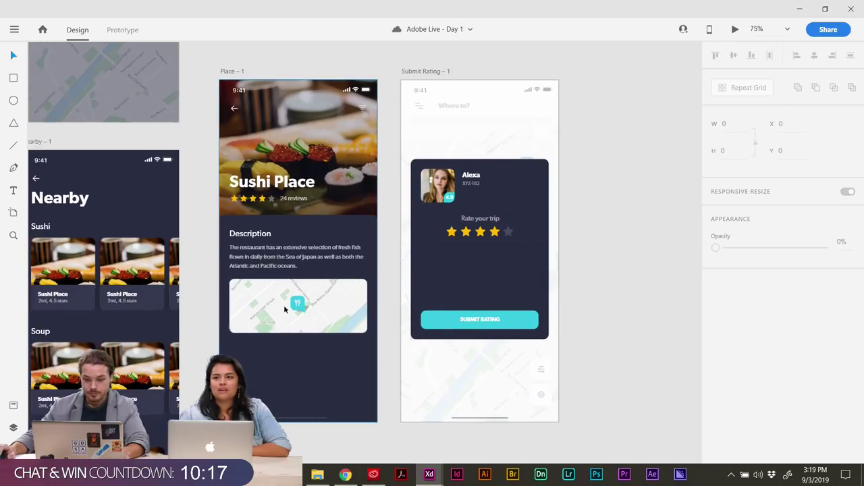
drag(285, 306, 396, 326)
drag(189, 291, 602, 295)
drag(176, 311, 304, 295)
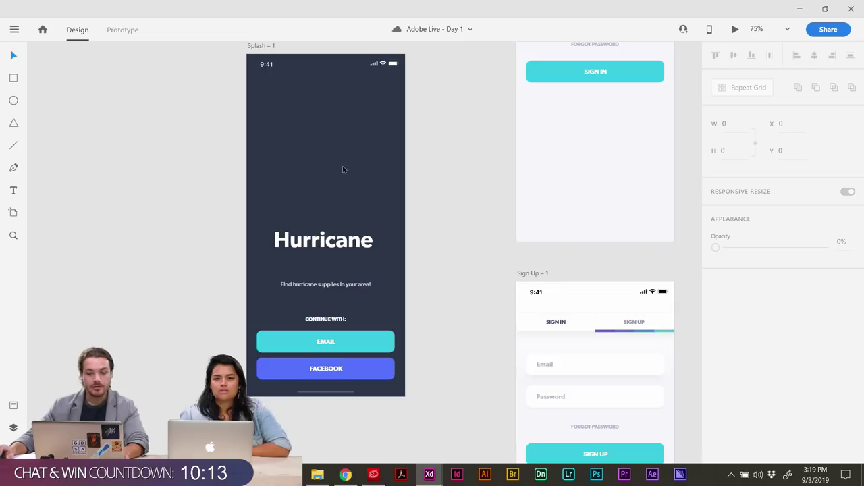
scroll(354, 237, down, 2)
scroll(432, 223, up, 3)
scroll(429, 257, right, 2)
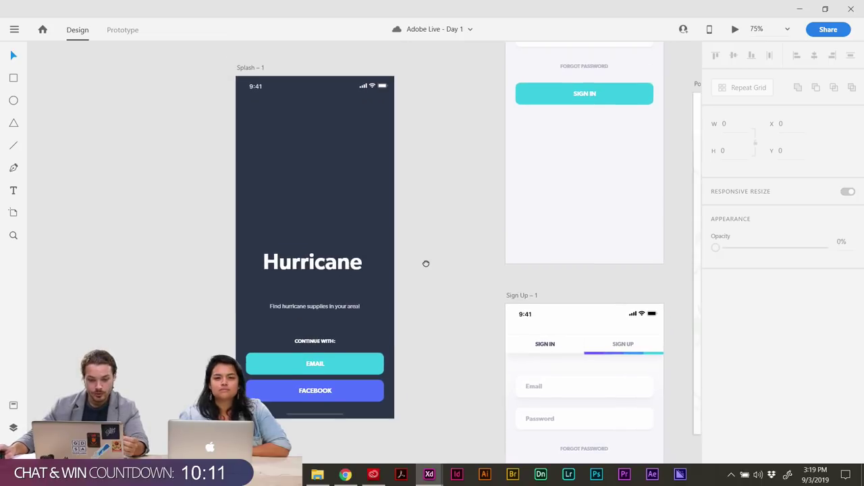
scroll(426, 264, down, 1)
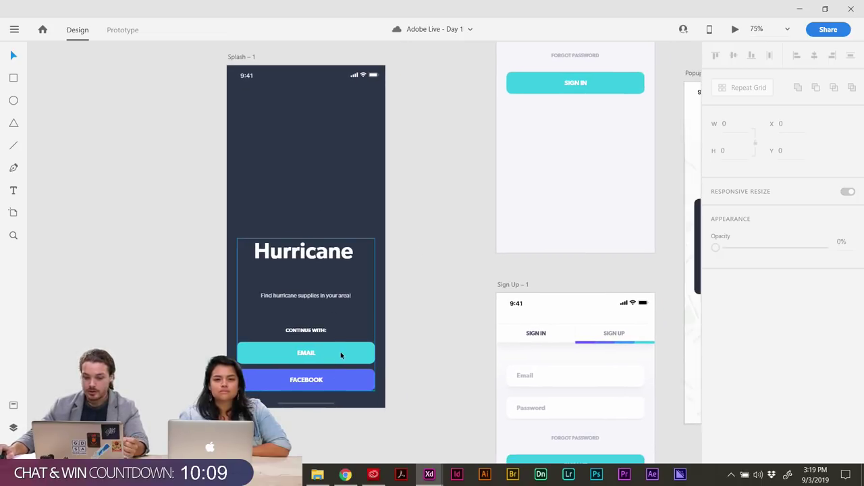
Examine the sign-in, location popup, map, nearby, place and profile artboards to check the screen sequence.
scroll(411, 285, right, 7)
scroll(323, 269, up, 2)
drag(269, 367, 286, 342)
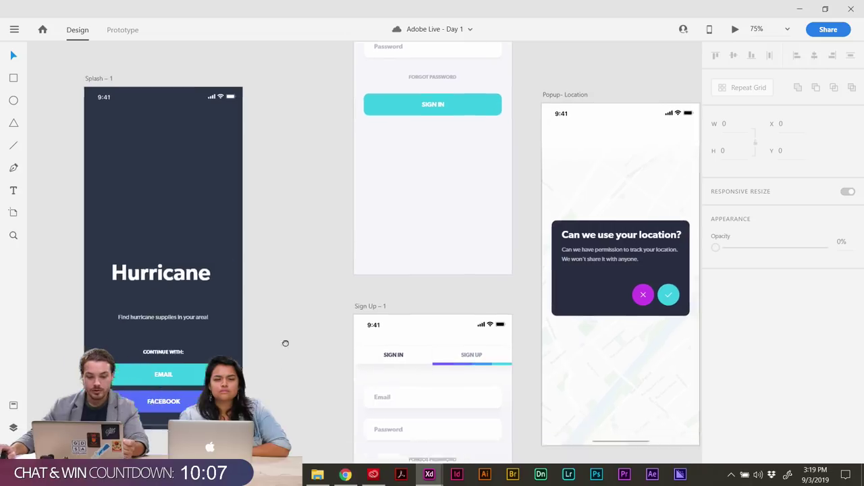
drag(350, 284, 181, 231)
drag(361, 226, 393, 245)
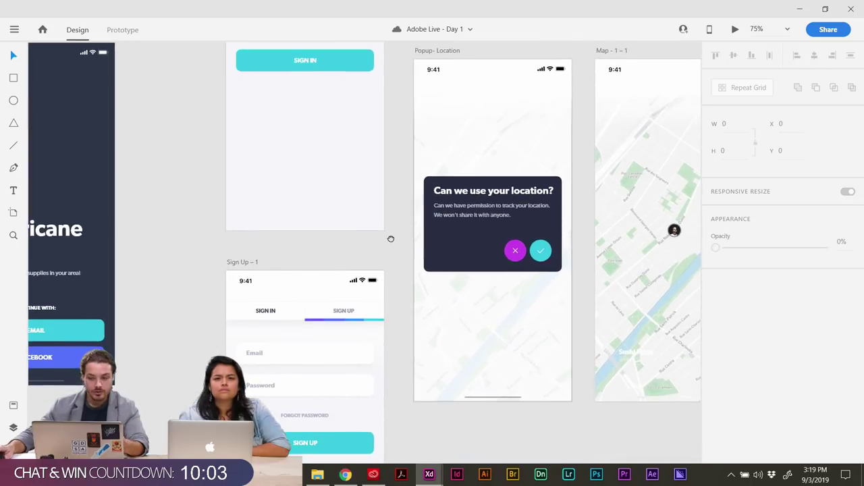
scroll(393, 245, right, 12)
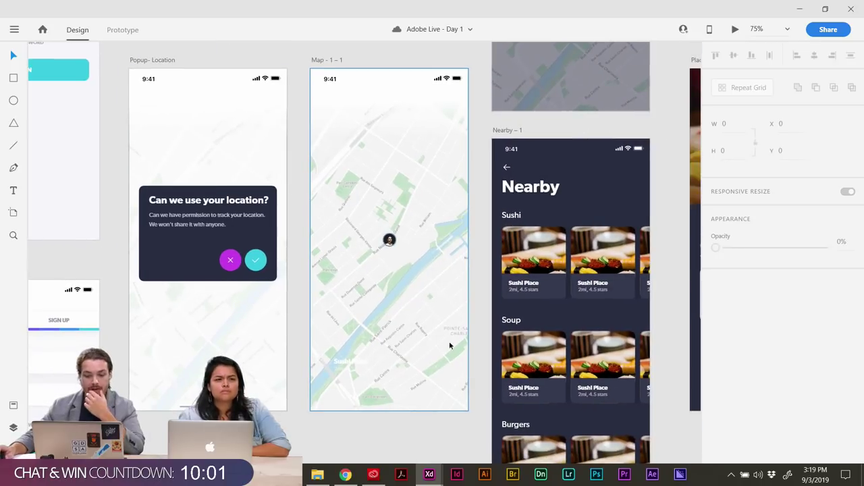
scroll(450, 346, right, 3)
scroll(449, 346, down, 1)
scroll(408, 322, down, 2)
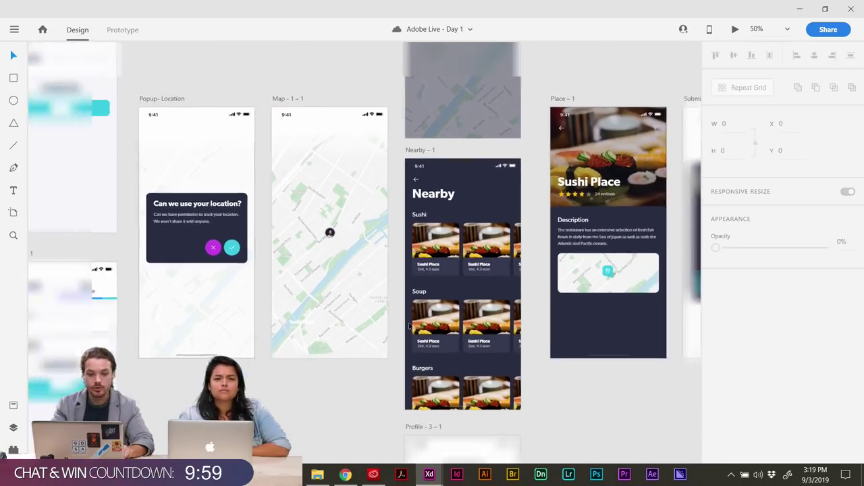
scroll(410, 326, up, 8)
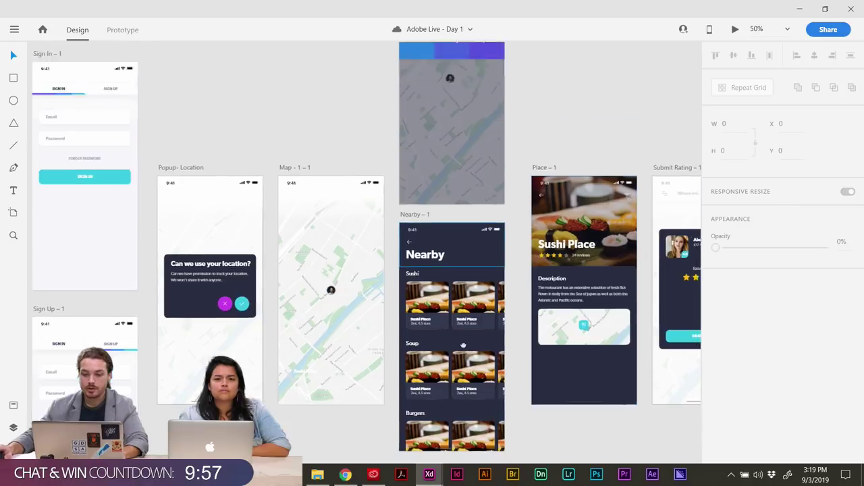
scroll(410, 326, right, 2)
scroll(431, 402, down, 12)
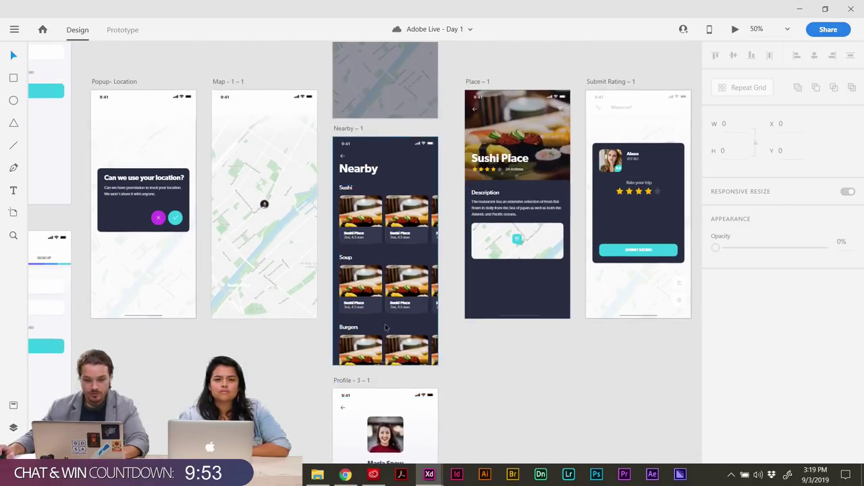
drag(458, 420, 428, 212)
drag(481, 213, 392, 443)
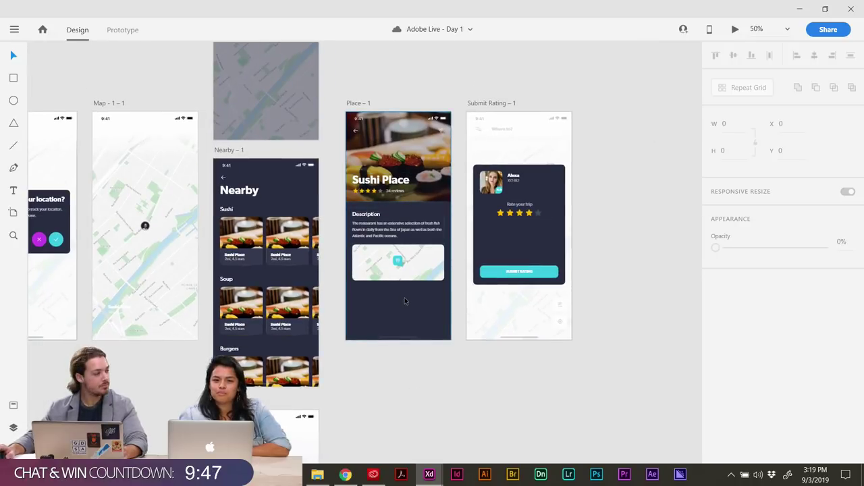
drag(422, 341, 422, 353)
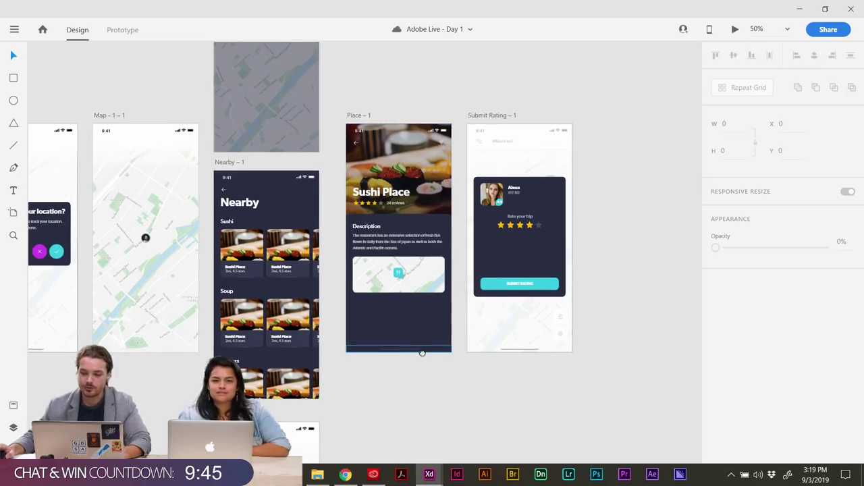
Rename the Submit Rating – 1 artboard as Review.
double_click(502, 116)
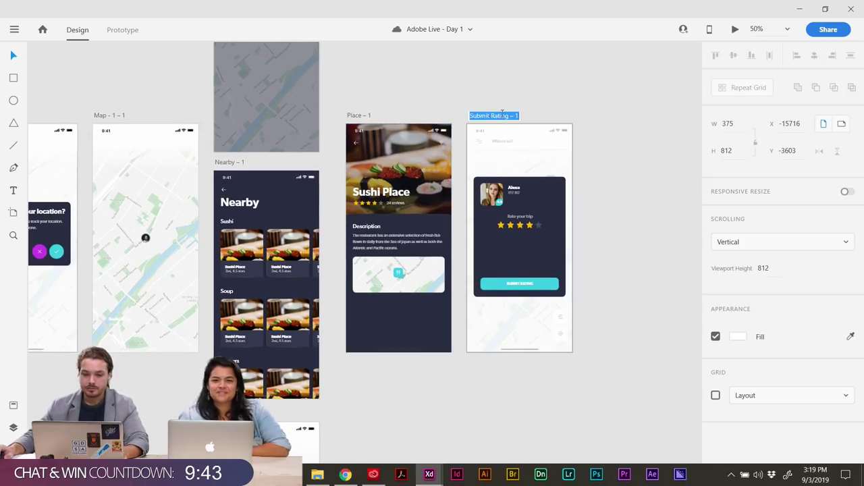
text(R)
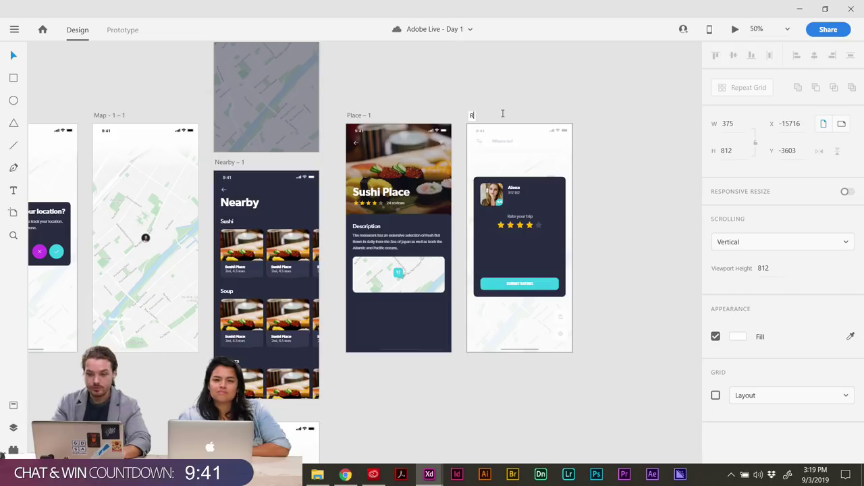
text(eview)
key(Return)
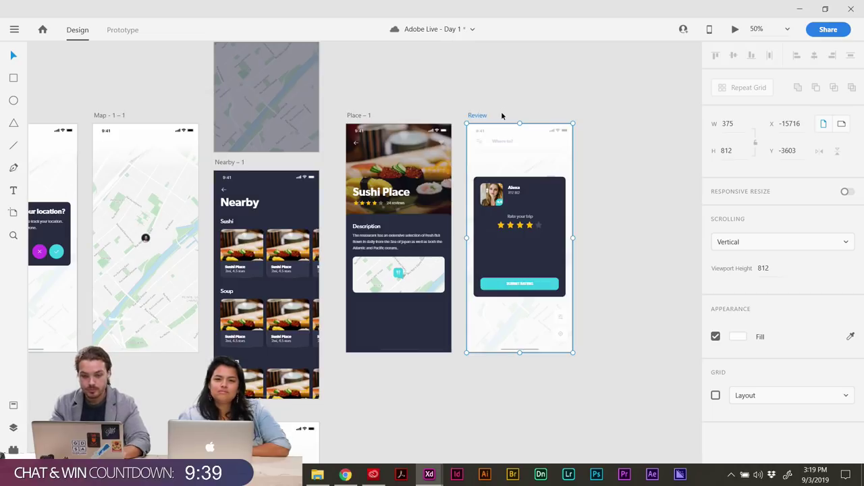
Paste the dark on-screen keyboard onto the empty canvas below the Splash – 1 artboard.
click(464, 94)
drag(471, 145, 640, 123)
drag(304, 202, 584, 122)
drag(466, 180, 291, 197)
drag(370, 169, 506, 123)
drag(186, 284, 190, 299)
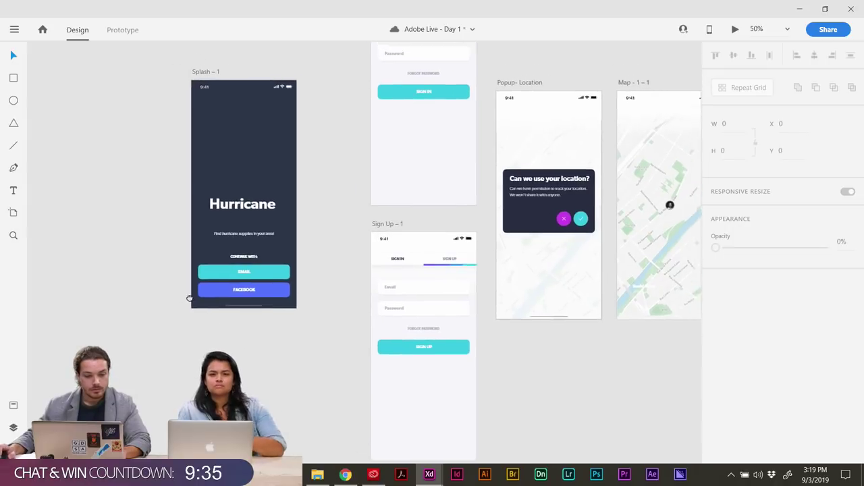
drag(429, 349, 189, 301)
drag(286, 305, 141, 212)
drag(292, 196, 572, 238)
key(ctrl+v)
drag(393, 312, 339, 293)
scroll(141, 256, left, 2)
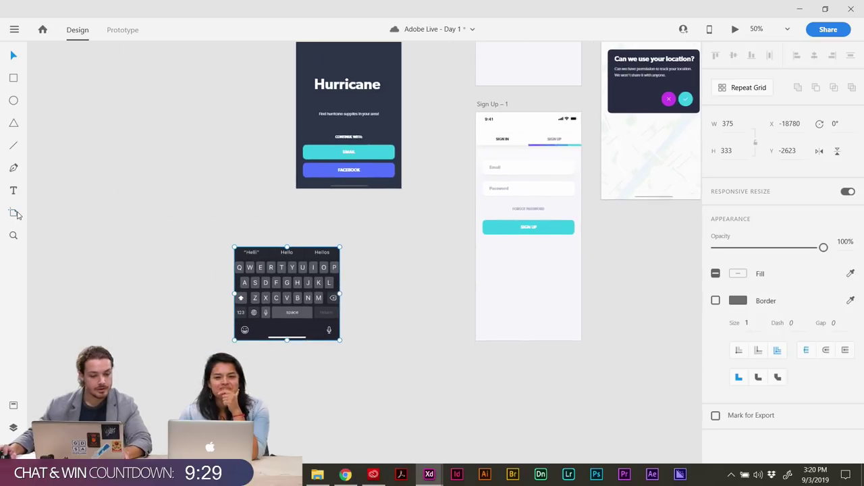
Create a new artboard about 414 × 420 over the pasted keyboard below Splash – 1.
click(14, 213)
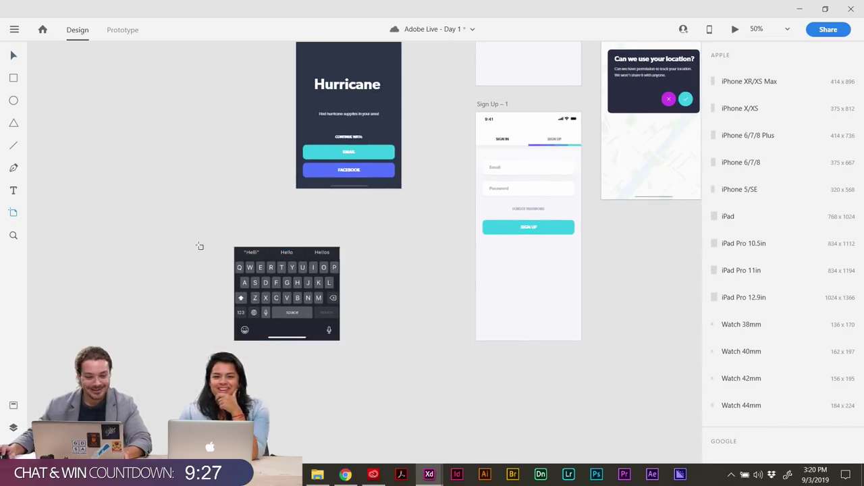
drag(185, 231, 302, 350)
click(13, 55)
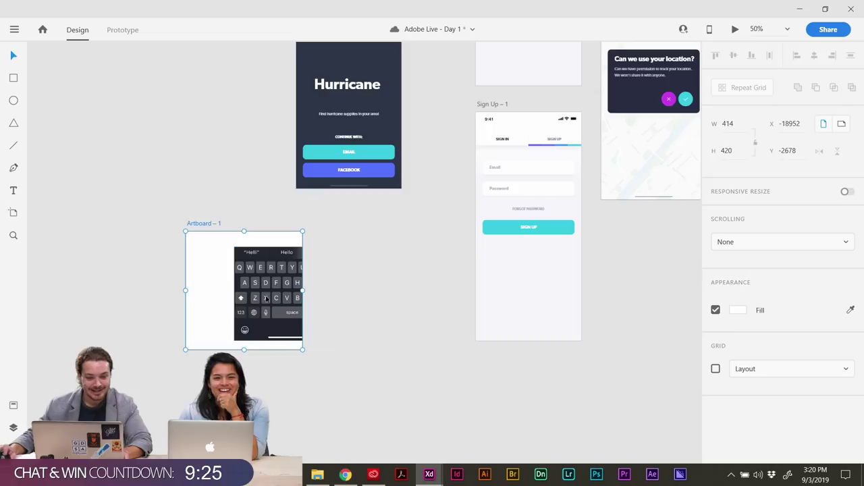
Align the keyboard to the new artboard's origin at X 0, Y 0 and shrink the artboard around it to about 374 × 328.
drag(270, 298, 223, 282)
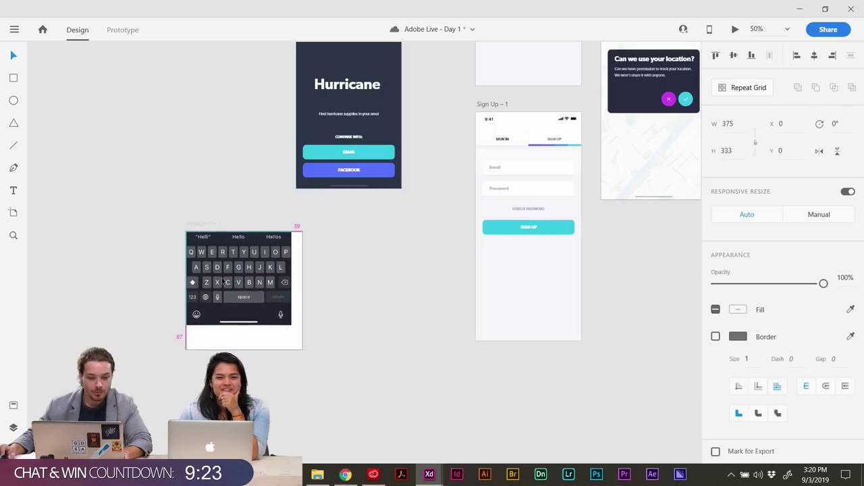
click(208, 225)
drag(302, 349, 294, 323)
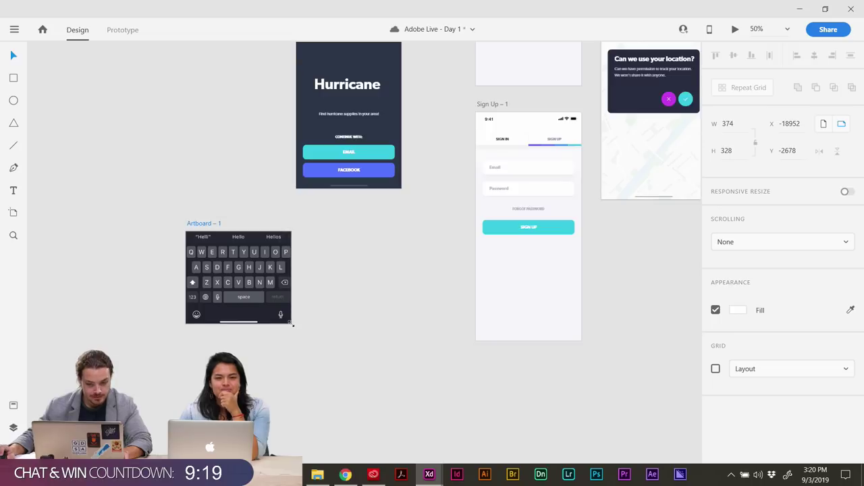
Rename the artboard holding the keyboard as Keyboard.
double_click(216, 224)
text(Ke)
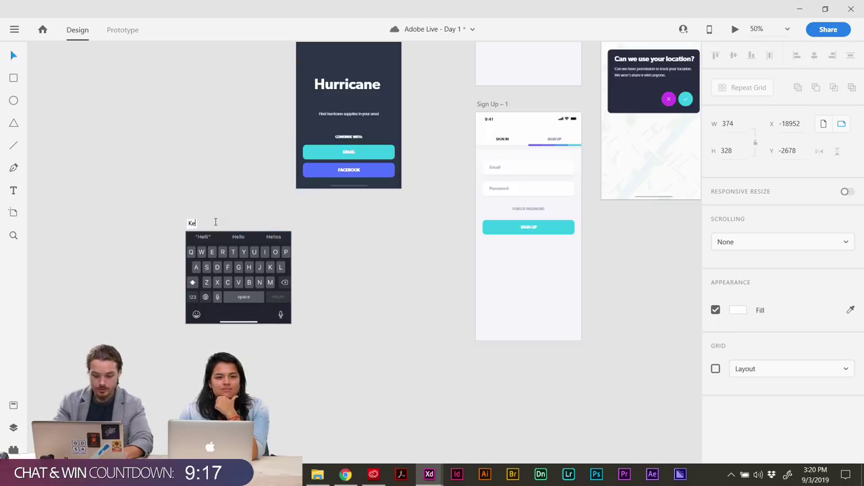
text(yboard)
key(Return)
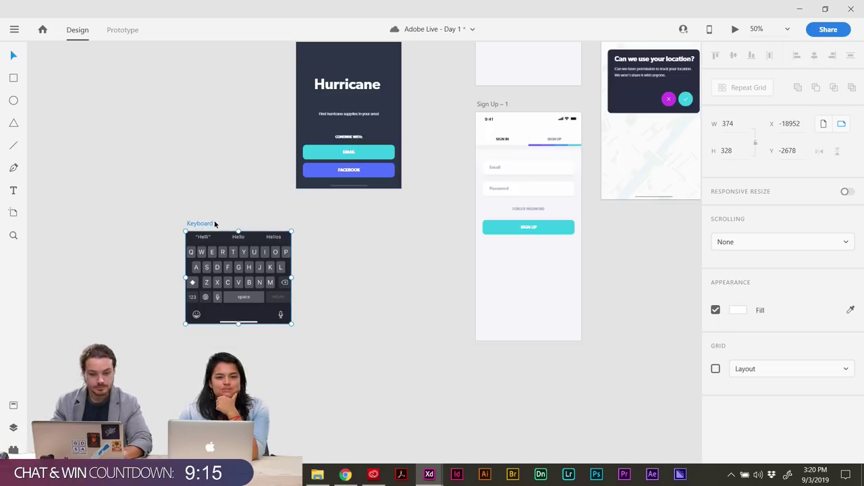
Draw a white rectangle about 413 × 84 at about X 85, Y 125 on the Hurricane App - Components artboard.
click(371, 258)
drag(385, 247, 317, 397)
drag(382, 277, 203, 193)
drag(328, 186, 236, 239)
drag(356, 259, 330, 243)
drag(179, 151, 216, 176)
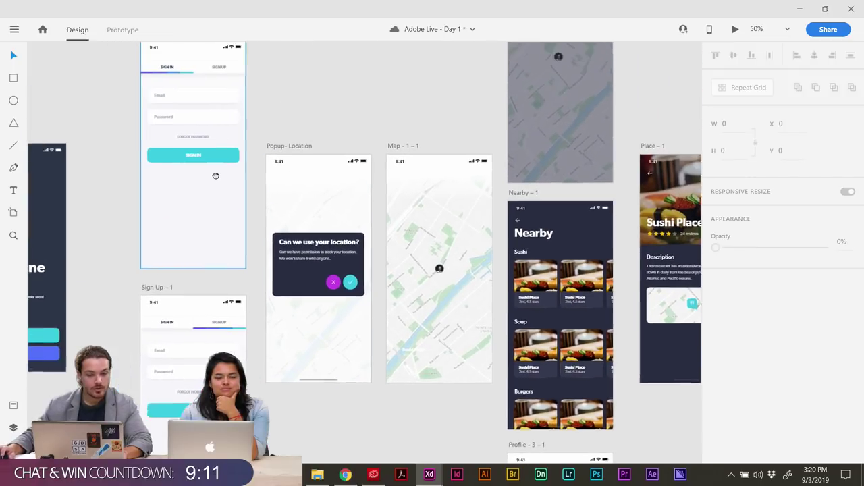
scroll(304, 128, right, 10)
scroll(143, 106, up, 4)
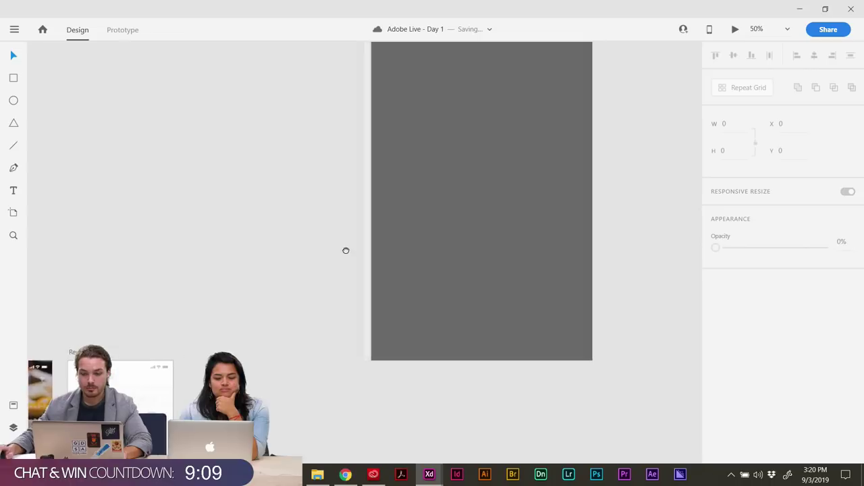
drag(345, 251, 310, 320)
drag(409, 135, 349, 188)
drag(311, 72, 190, 108)
drag(441, 224, 538, 176)
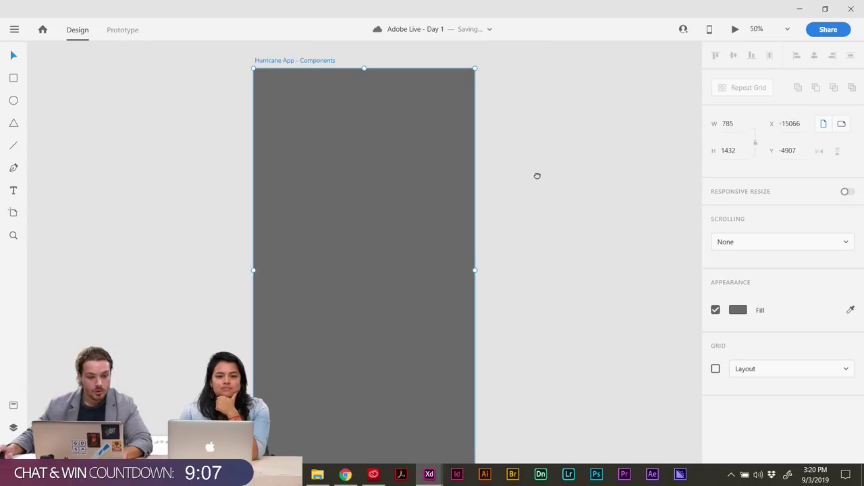
mouse_move(280, 103)
mouse_down()
mouse_move(419, 131)
mouse_move(397, 127)
mouse_up()
click(15, 57)
scroll(358, 177, left, 4)
scroll(359, 177, down, 2)
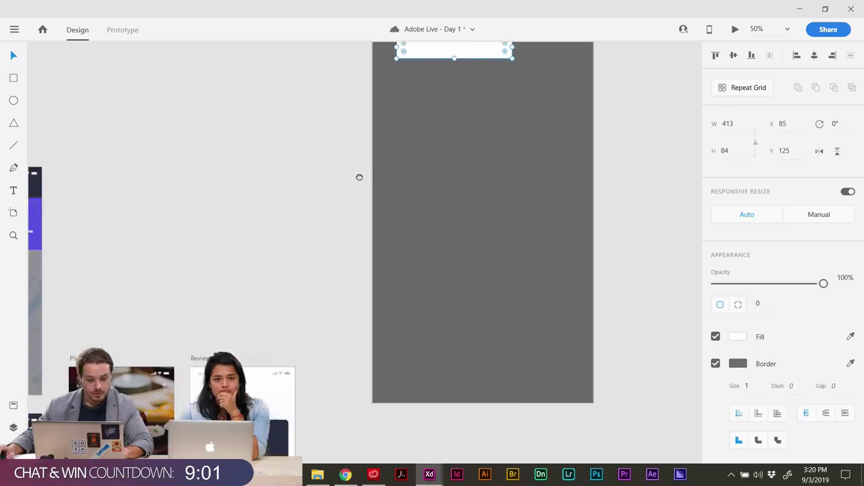
Make the white rectangle on the components artboard about 326 × 72, placed at about X 167, Y 739.
drag(485, 51, 283, 401)
scroll(345, 320, down, 3)
scroll(345, 320, left, 2)
drag(403, 295, 558, 126)
drag(522, 201, 377, 402)
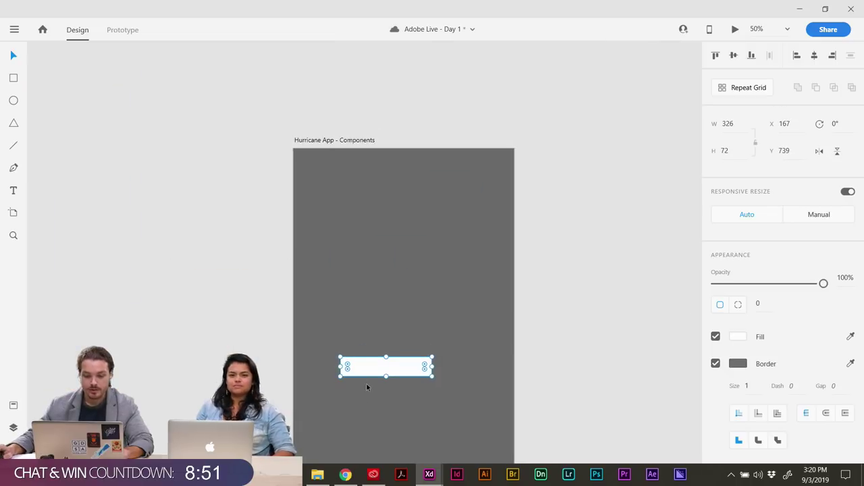
Move the white rectangle to about X 57, Y 56 on the components artboard and round its corners to 30.
drag(370, 368, 319, 175)
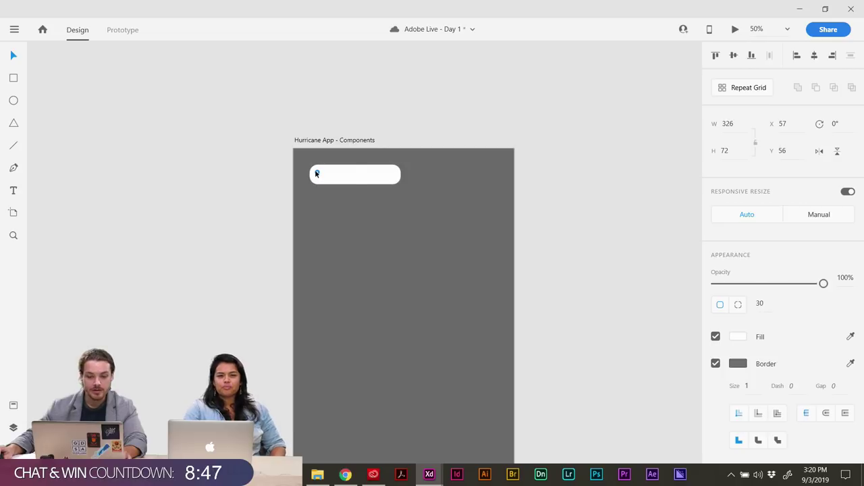
click(228, 209)
scroll(95, 75, up, 1)
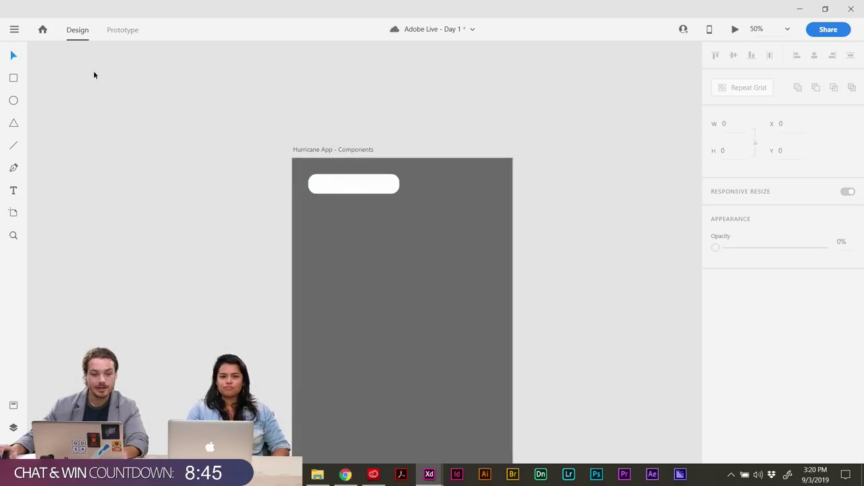
Draw a white circle about 88 × 88 on the components artboard and move it over the right end of the rounded bar.
drag(329, 185, 297, 186)
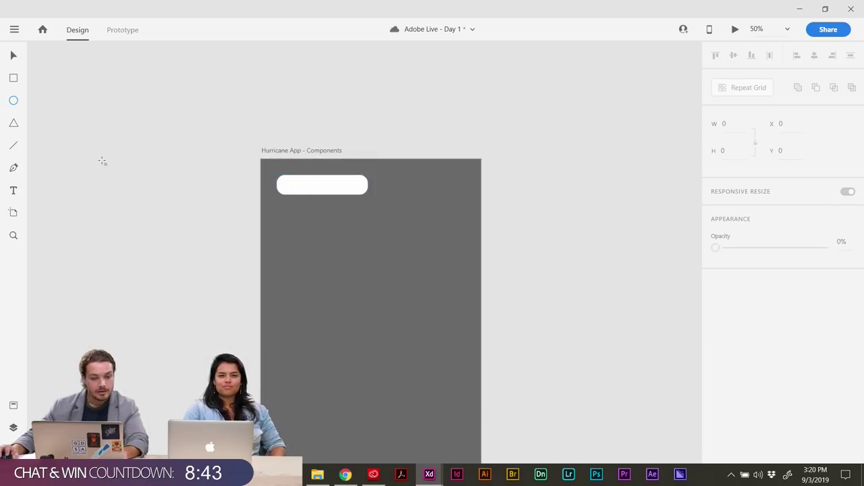
drag(277, 251, 304, 274)
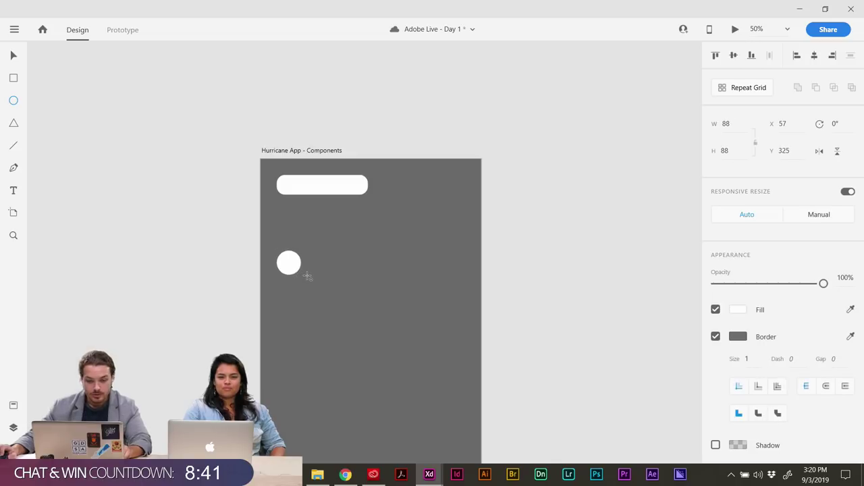
drag(285, 265, 350, 184)
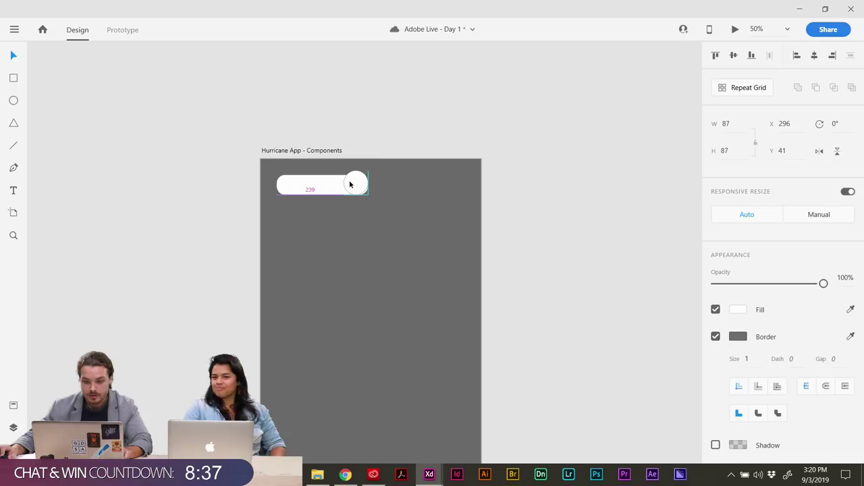
Resize the circle to 72 × 72 and place it at about X 313, Y 56 over the bar's right end.
key(ctrl+plus)
key(ctrl+plus)
key(ctrl+plus)
key(ctrl+plus)
scroll(340, 184, up, 5)
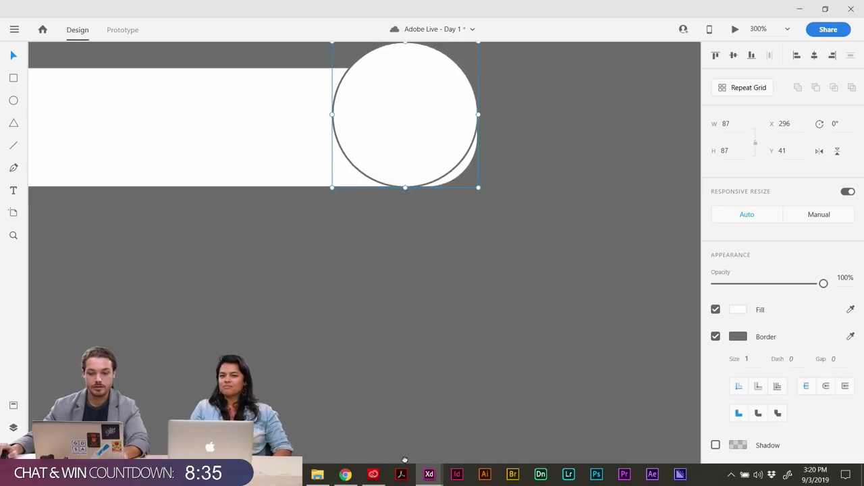
drag(363, 114, 390, 139)
drag(432, 172, 433, 174)
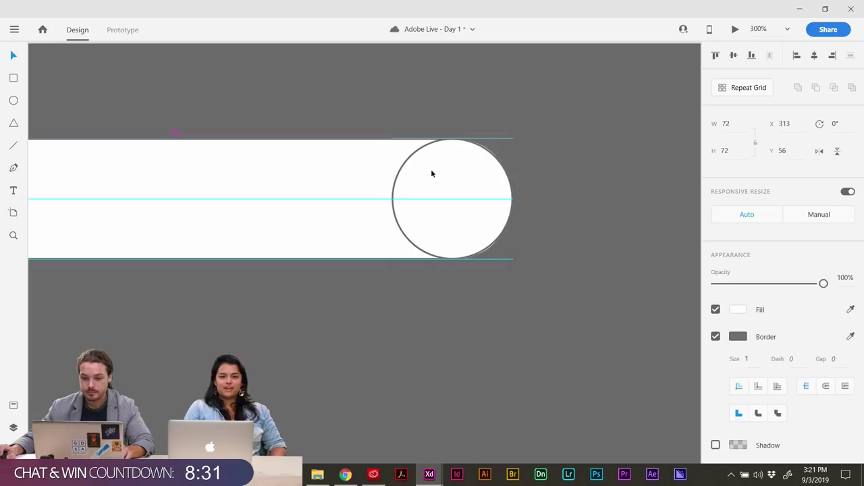
Move the circle away from the bar's end and try a corner radius of about 23 on the bar.
click(339, 185)
click(459, 199)
click(554, 162)
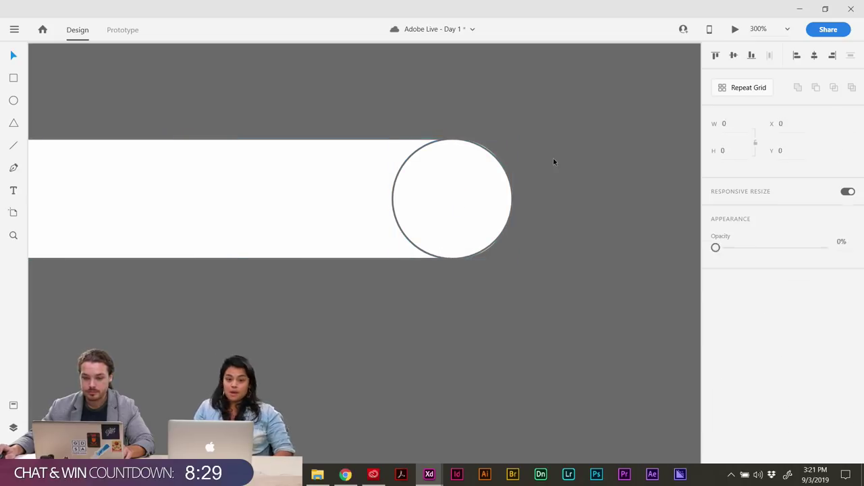
drag(479, 212, 377, 208)
click(474, 203)
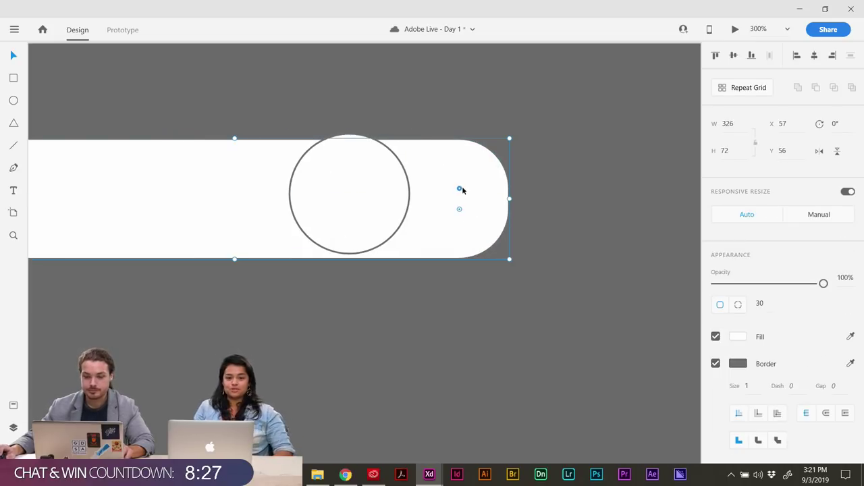
drag(462, 191, 476, 183)
drag(383, 174, 351, 87)
Round the bar's corners to 34 and place the circle at about X 311, Y 56, flush with the bar's right end.
click(491, 172)
click(470, 190)
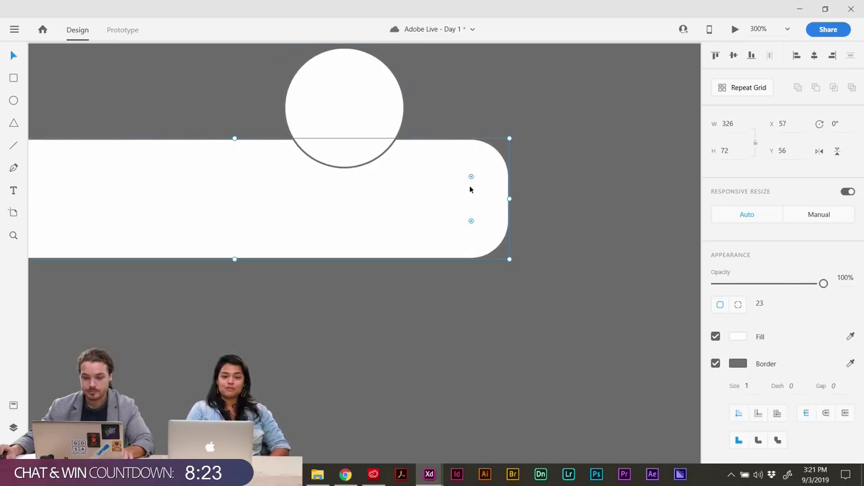
drag(471, 177, 480, 166)
drag(345, 95, 453, 174)
click(484, 188)
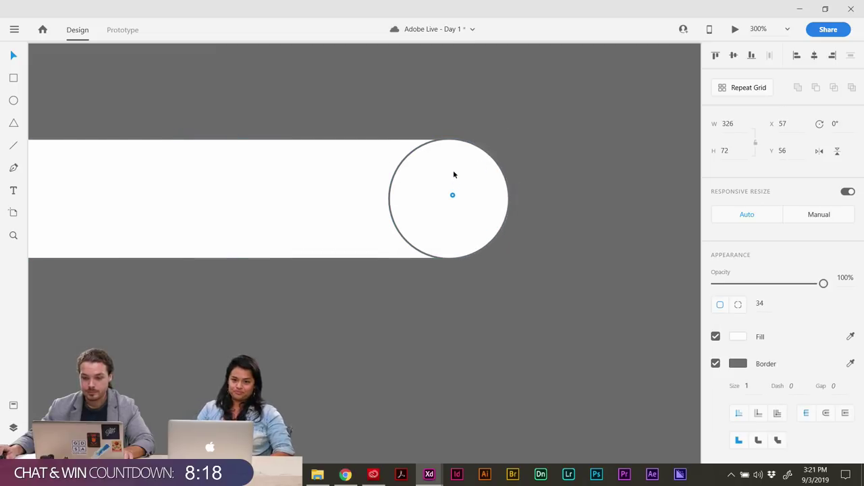
click(426, 237)
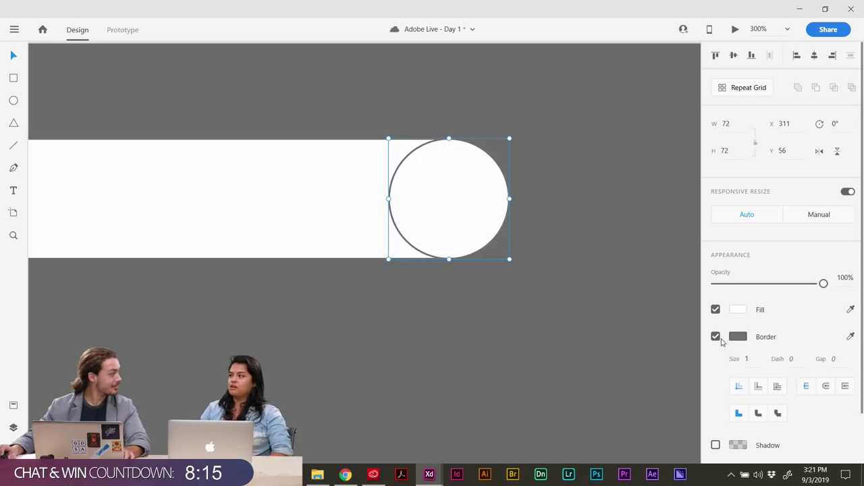
click(392, 328)
scroll(597, 321, left, 5)
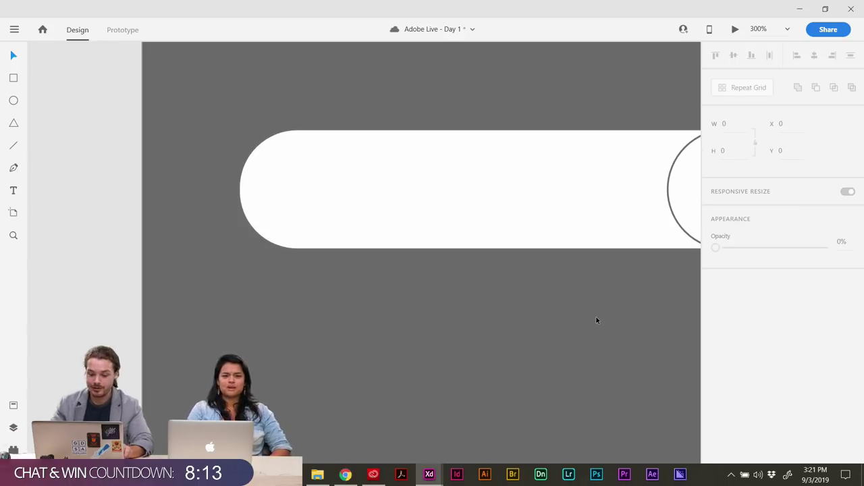
key(ctrl+minus)
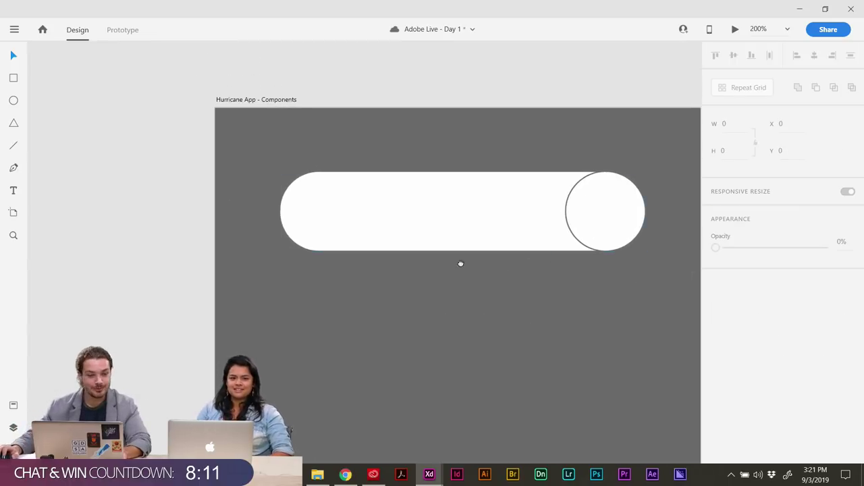
scroll(457, 259, right, 3)
scroll(343, 256, left, 1)
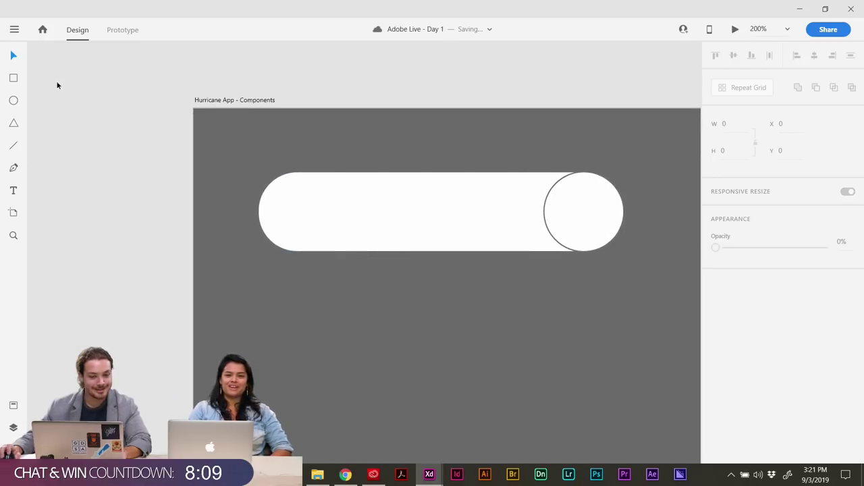
scroll(274, 295, right, 1)
scroll(274, 296, down, 1)
drag(225, 138, 634, 239)
click(304, 137)
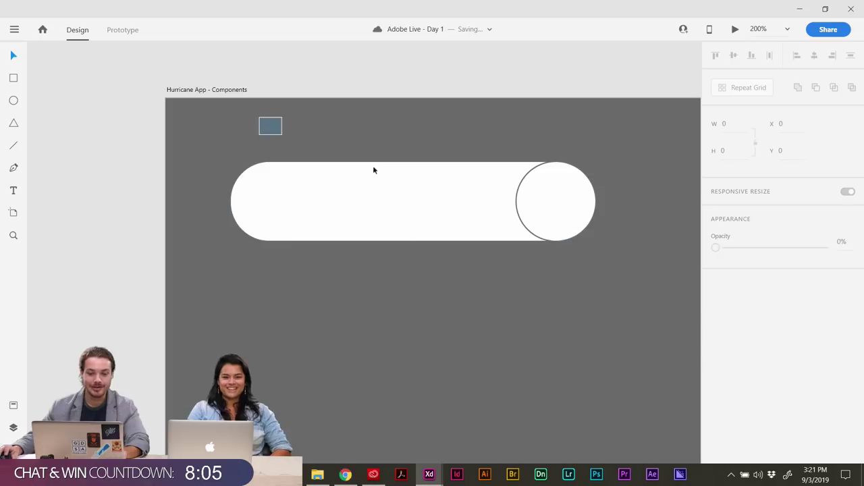
drag(373, 171, 629, 245)
click(495, 291)
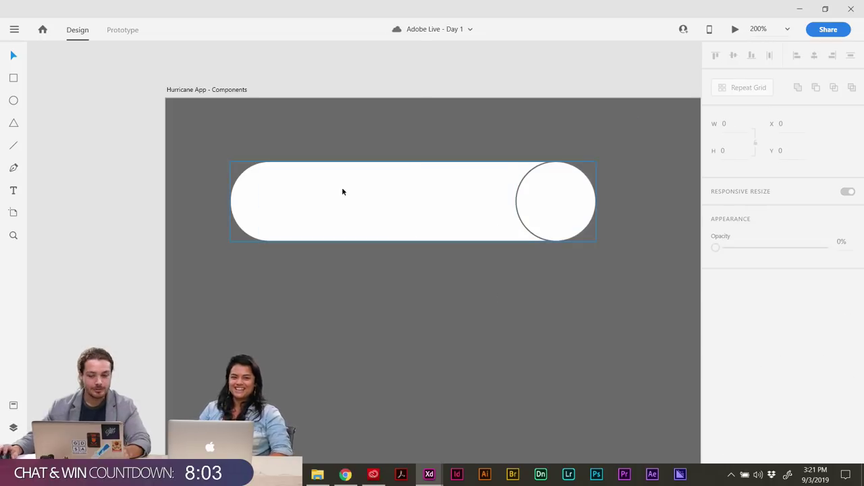
drag(276, 133, 599, 231)
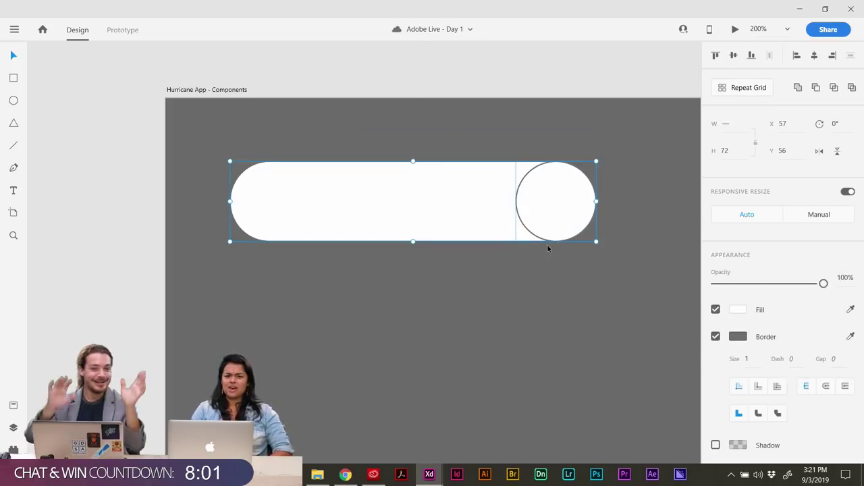
click(367, 286)
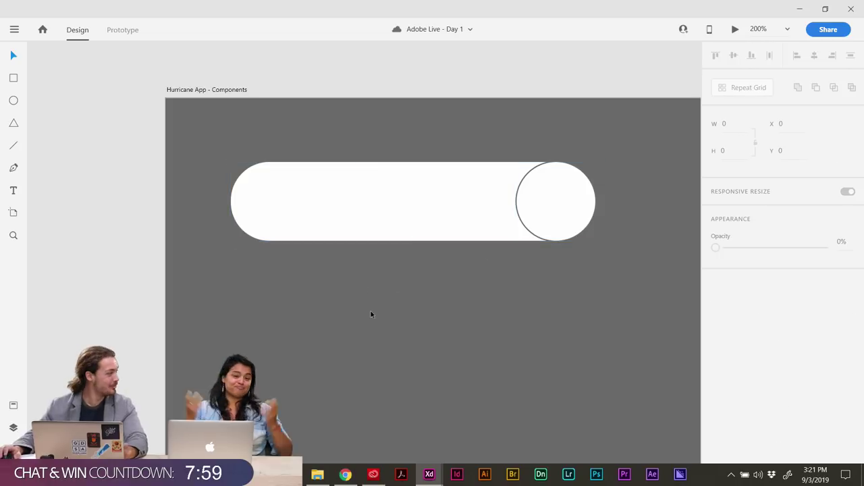
scroll(371, 314, up, 1)
scroll(344, 288, left, 1)
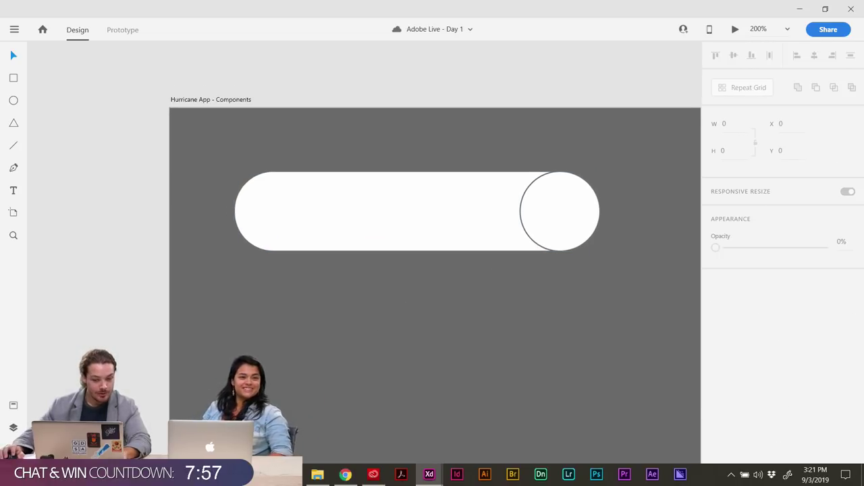
scroll(335, 374, right, 1)
scroll(335, 375, down, 1)
Open the Icons and Symbols plugin and look up icons for the term search.
key(ctrl+shift+p)
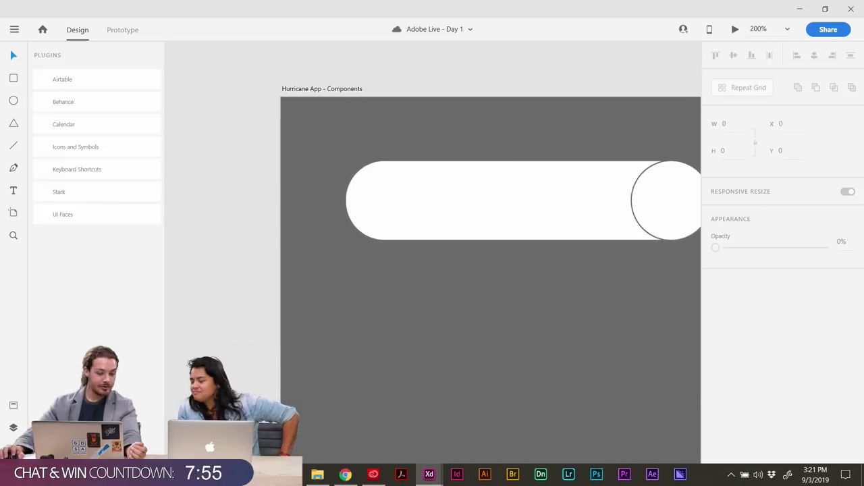
scroll(405, 302, right, 4)
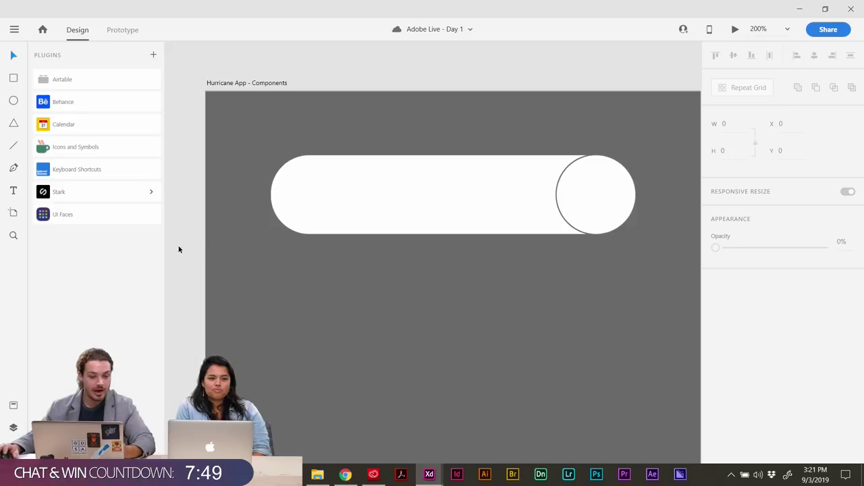
click(96, 148)
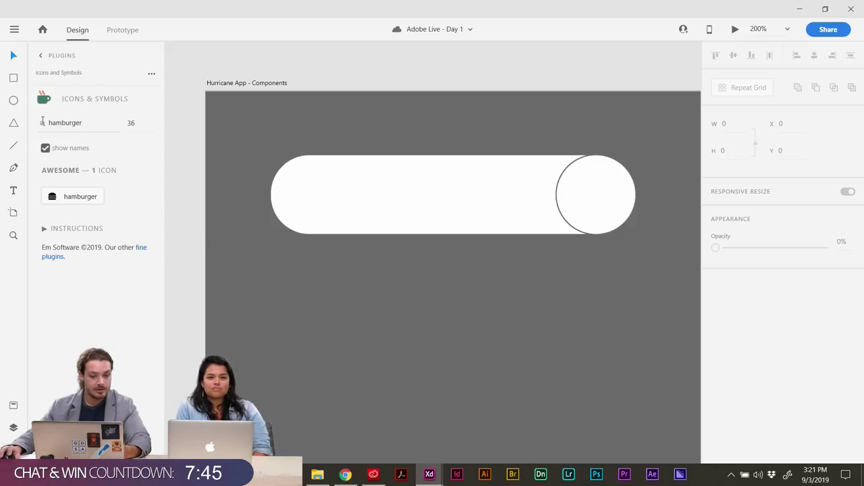
click(101, 123)
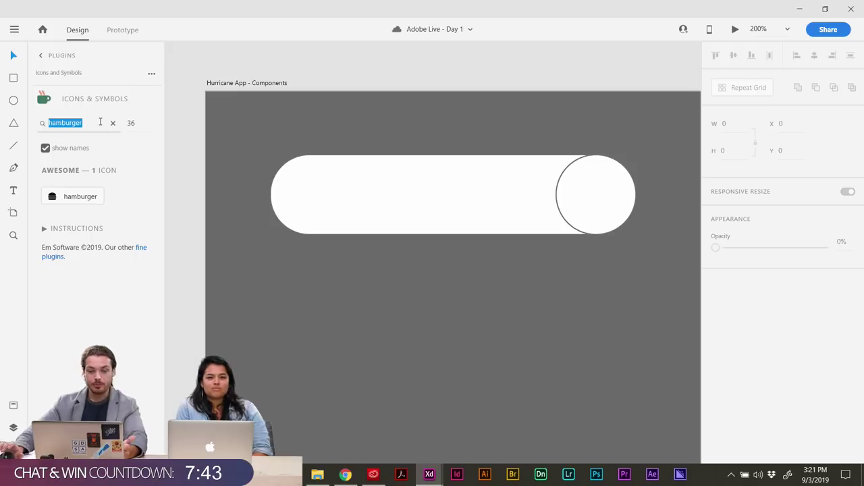
text(sarc)
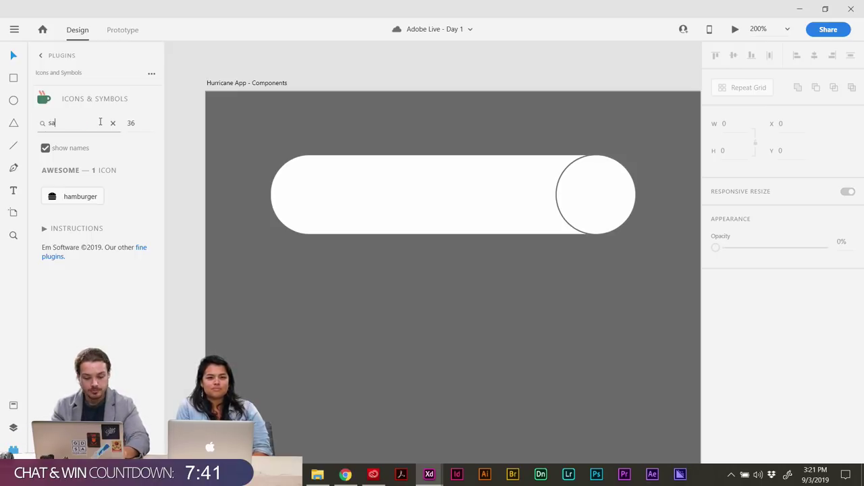
key(BackSpace)
key(BackSpace)
key(BackSpace)
text(earch)
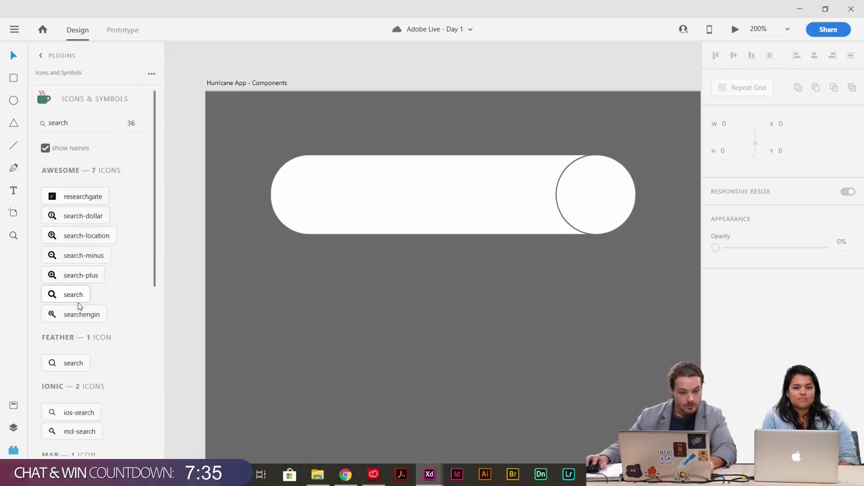
Insert the search icon from the Awesome set and place it at about X 73, Y 74 inside the bar's left end.
scroll(105, 358, down, 5)
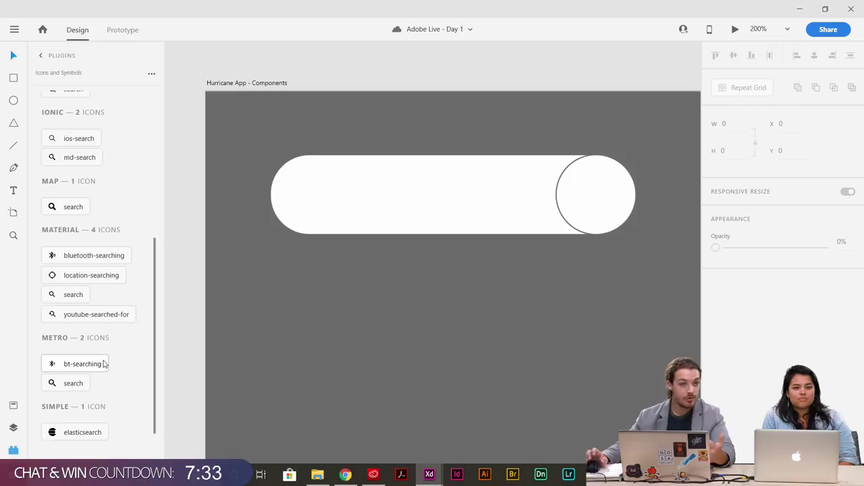
scroll(123, 365, up, 5)
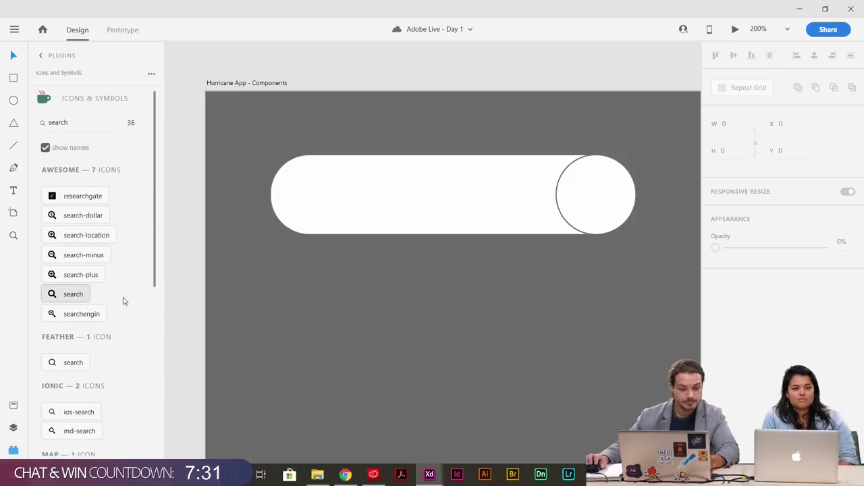
click(75, 292)
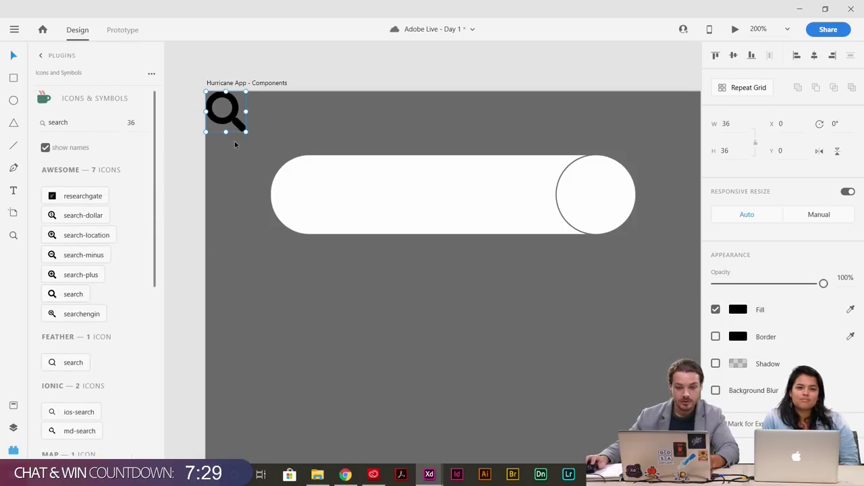
drag(227, 113, 285, 162)
click(199, 129)
click(229, 123)
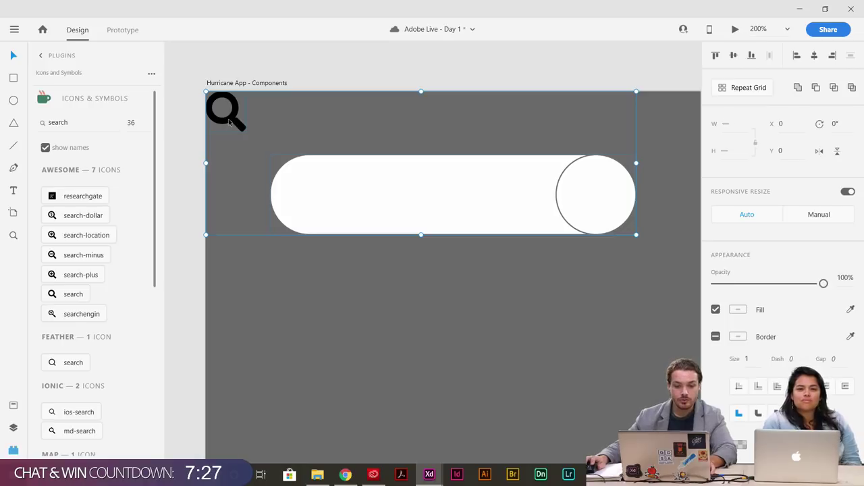
double_click(232, 121)
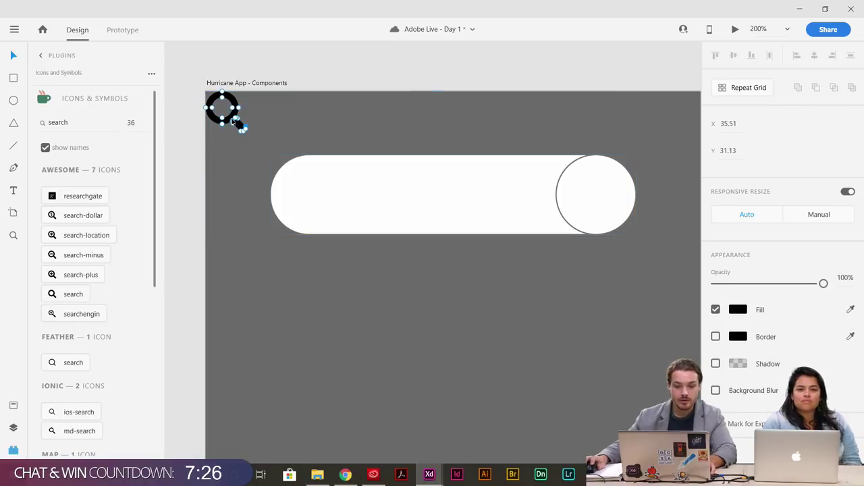
click(274, 106)
drag(235, 119, 329, 209)
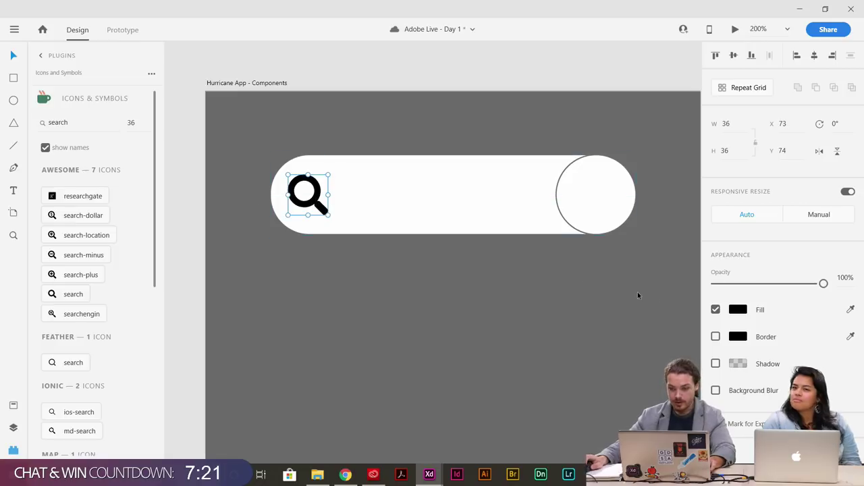
Look up mic icons, insert the Awesome microphone icon and remove it from the Creative Brief artboard.
click(180, 192)
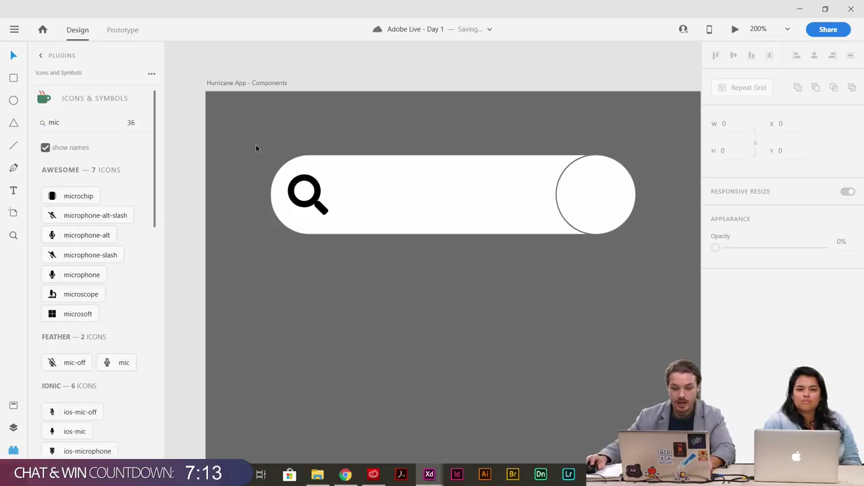
click(88, 277)
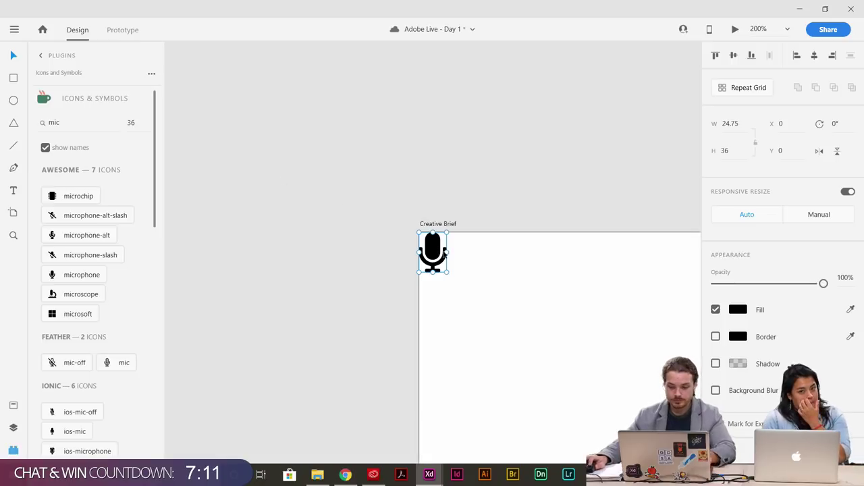
key(Delete)
Paste the microphone icon onto the Hurricane App - Components artboard and centre it in the circle at the search bar's end.
drag(510, 325, 466, 239)
key(ctrl+minus)
key(ctrl+minus)
key(ctrl+minus)
key(ctrl+minus)
key(ctrl+minus)
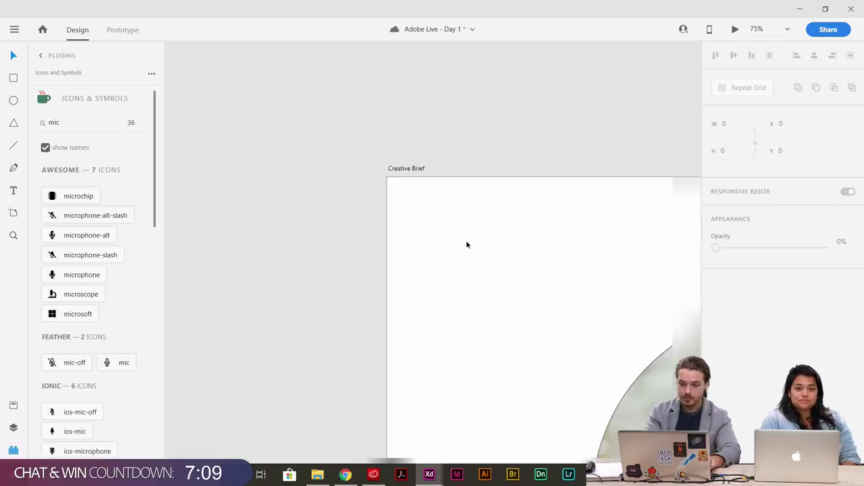
scroll(466, 240, down, 10)
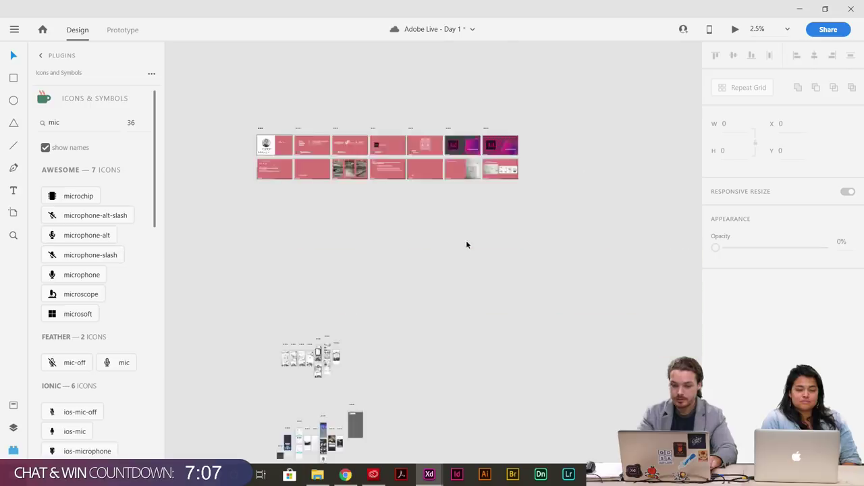
key(z)
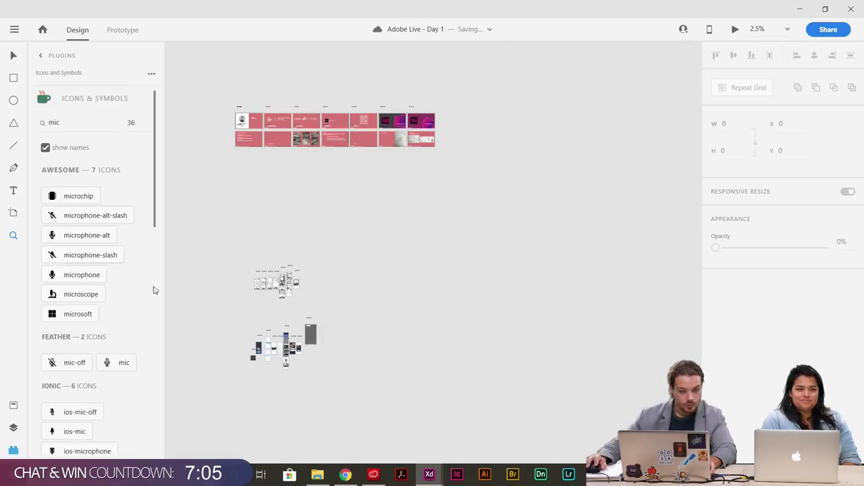
drag(339, 348, 340, 349)
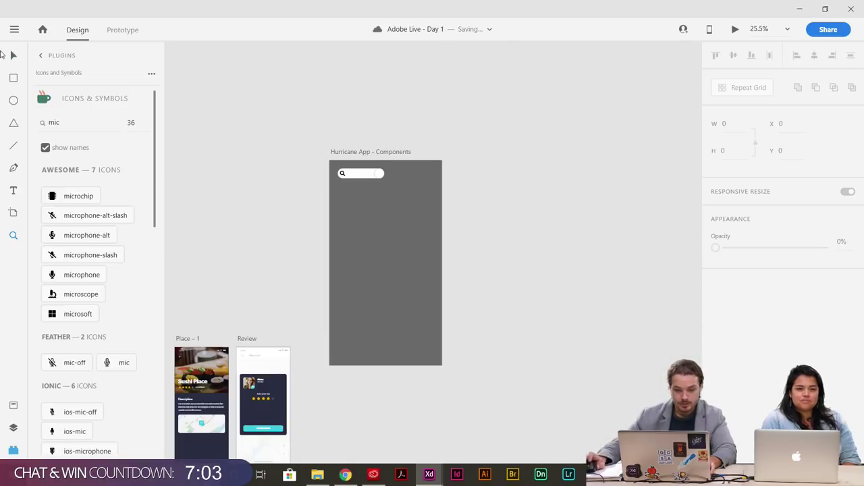
key(ctrl+plus)
key(ctrl+plus)
key(ctrl+plus)
key(ctrl+plus)
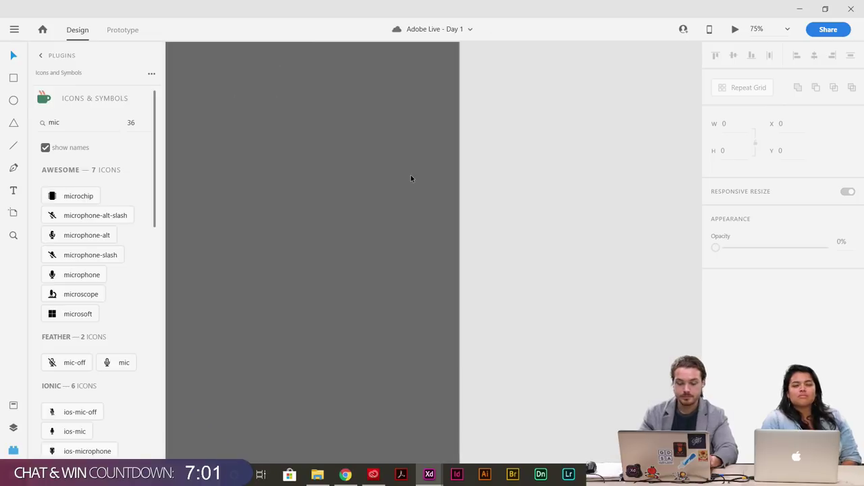
drag(367, 210, 522, 347)
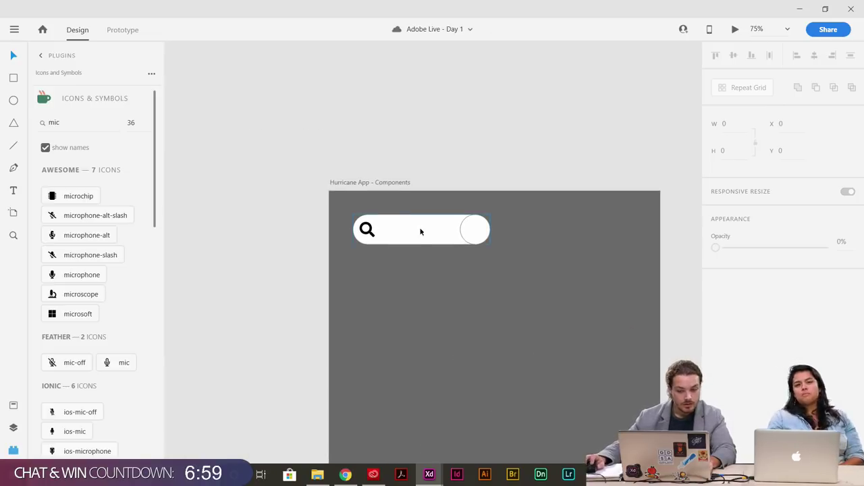
click(377, 183)
key(ctrl+v)
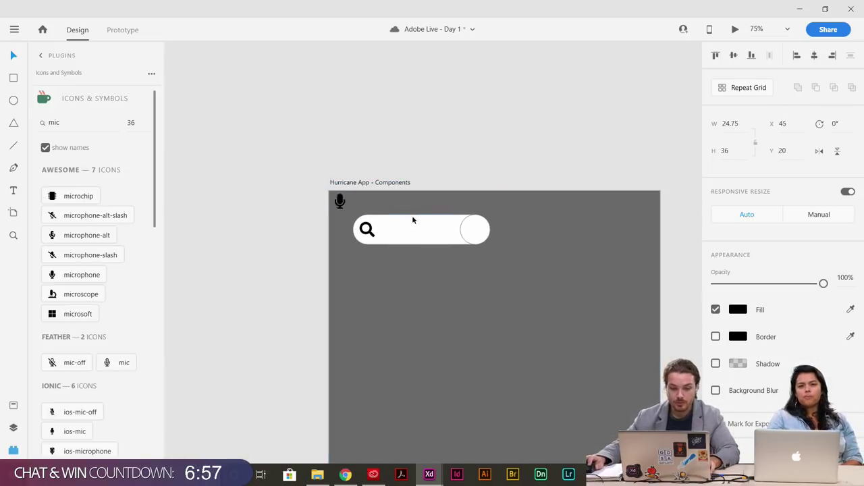
drag(339, 200, 476, 229)
click(416, 158)
Group the search bar, its circle and both icons.
drag(499, 317, 427, 295)
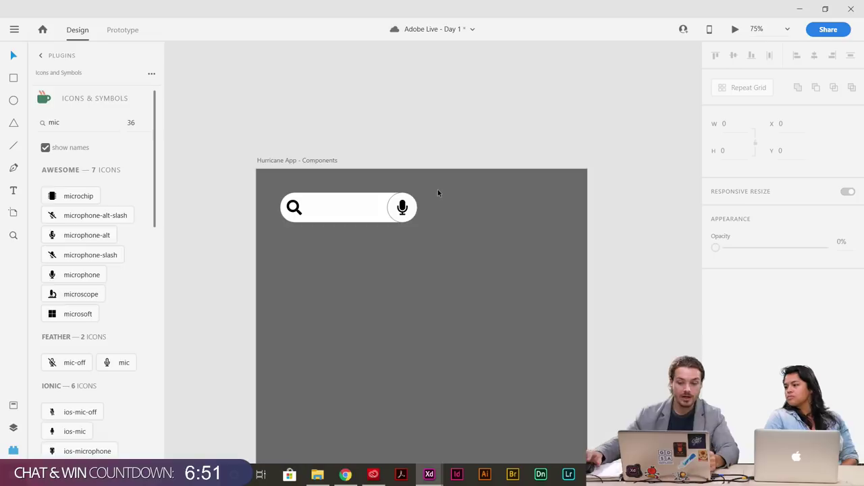
drag(437, 192, 270, 247)
right_click(306, 206)
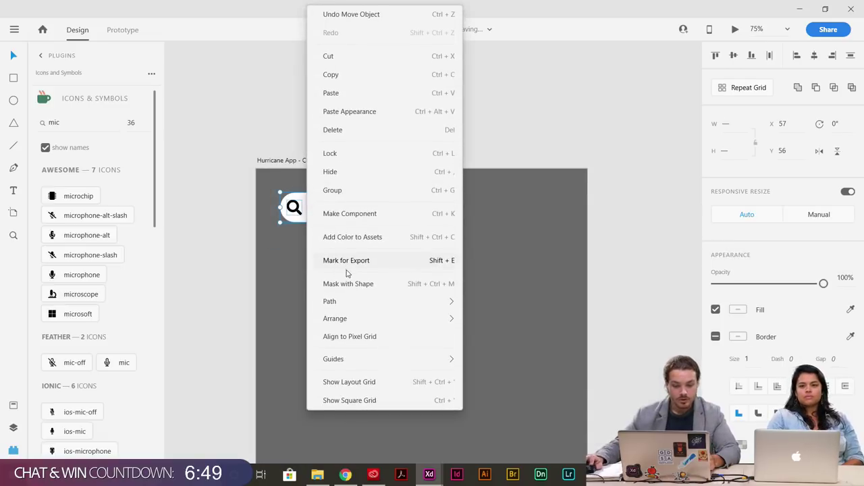
click(357, 191)
click(201, 290)
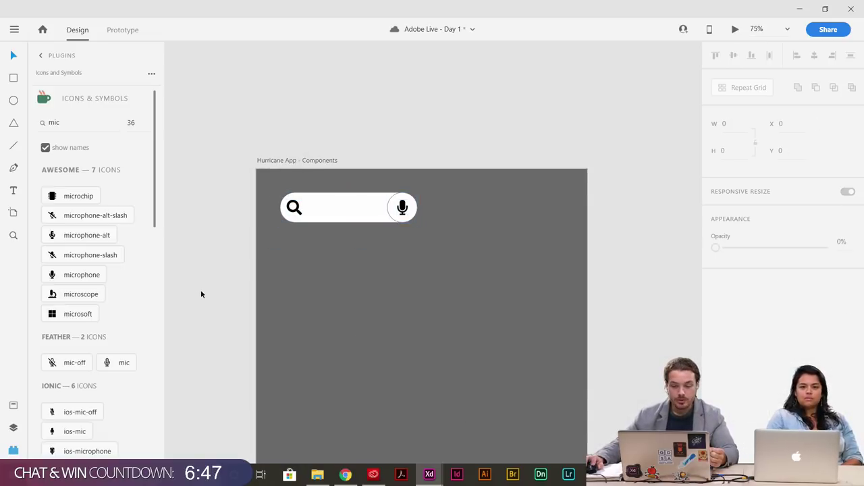
Turn the grouped search bar into a component.
drag(276, 355, 344, 314)
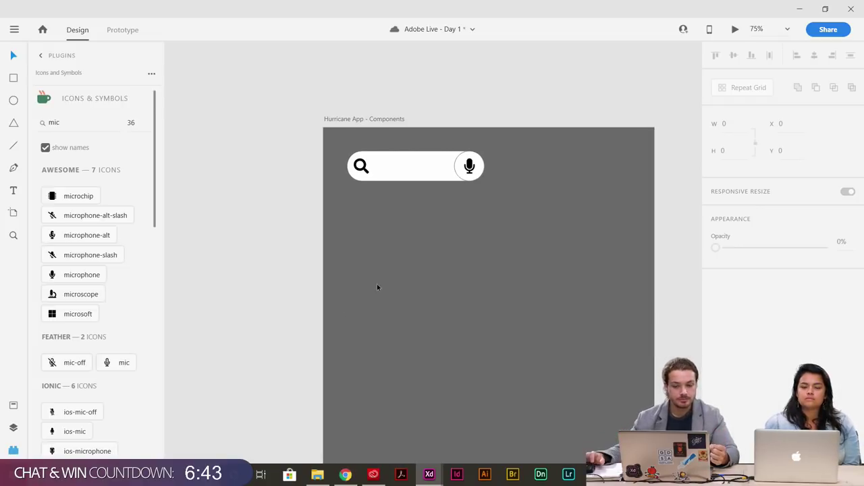
drag(494, 158, 337, 190)
drag(328, 297, 349, 283)
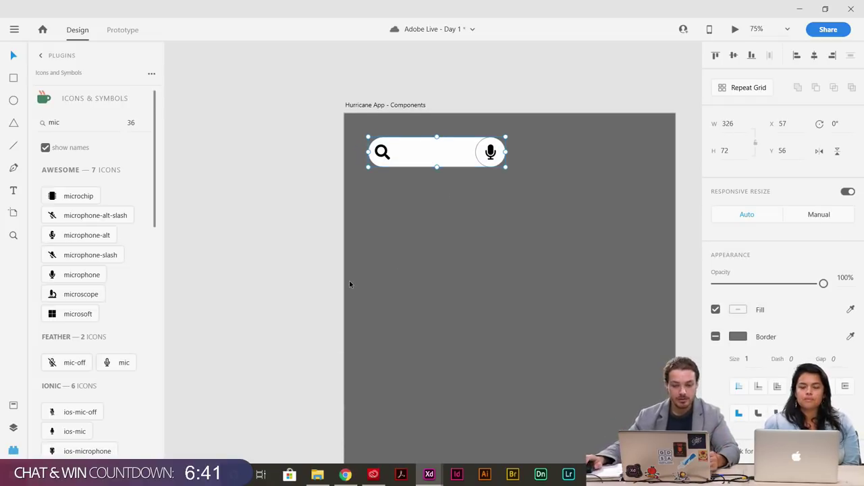
key(ctrl+minus)
key(ctrl+minus)
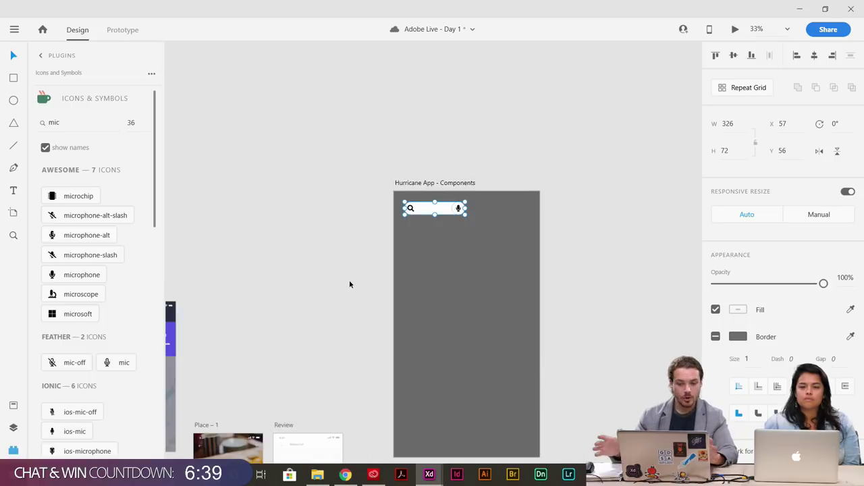
right_click(426, 214)
click(466, 192)
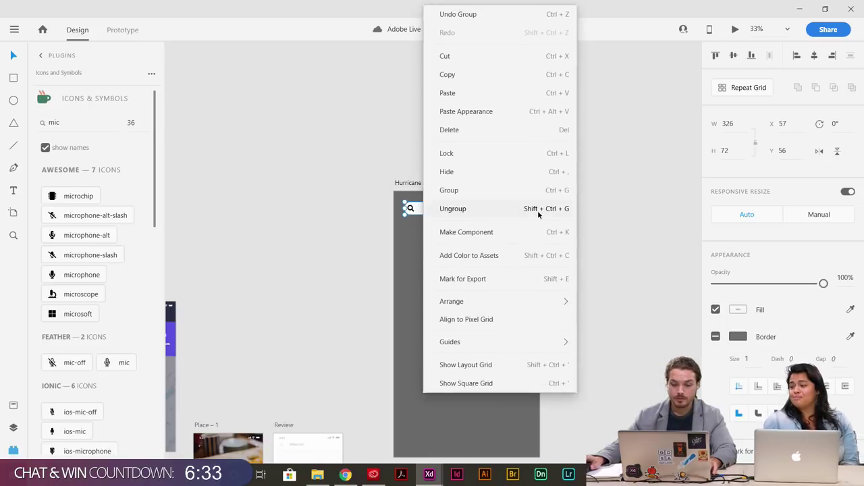
click(330, 210)
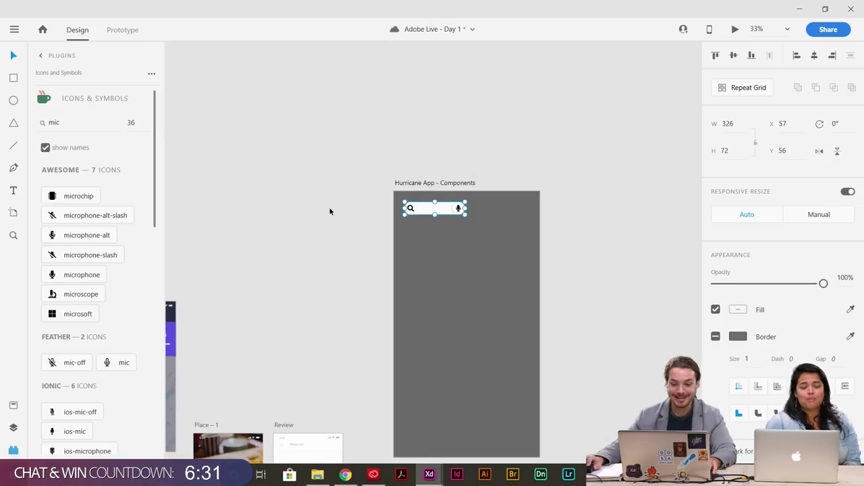
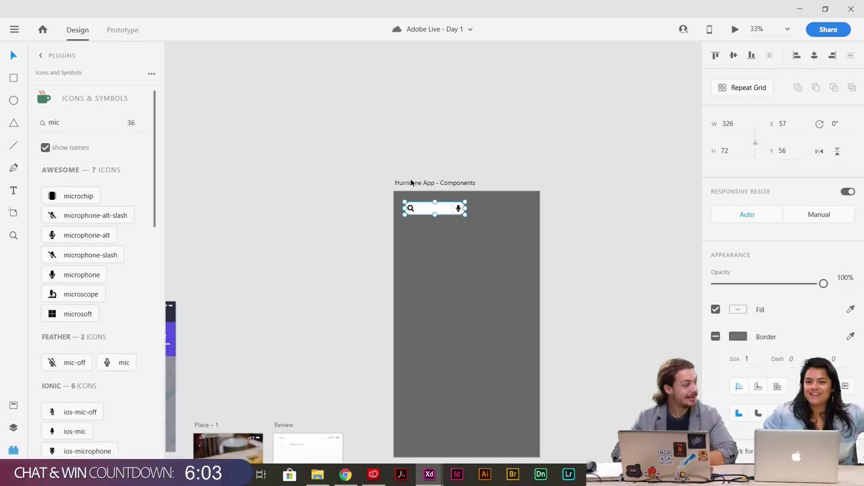
drag(422, 243, 419, 224)
key(ctrl+plus)
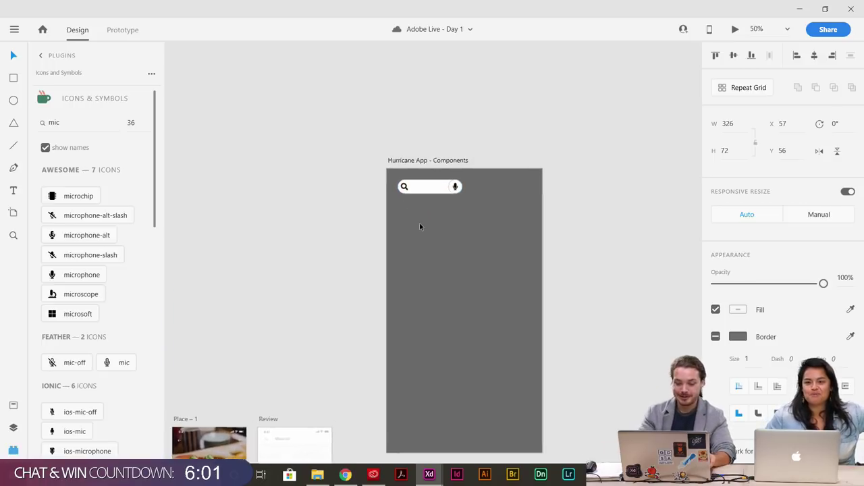
scroll(453, 241, up, 2)
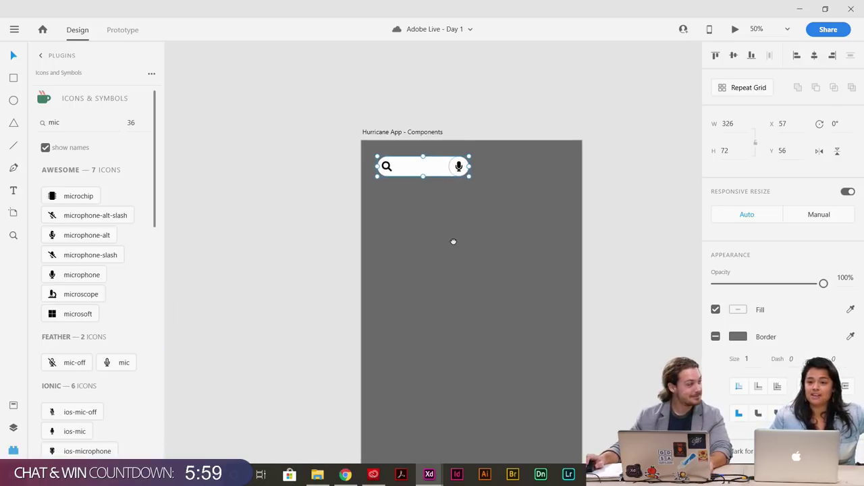
right_click(442, 171)
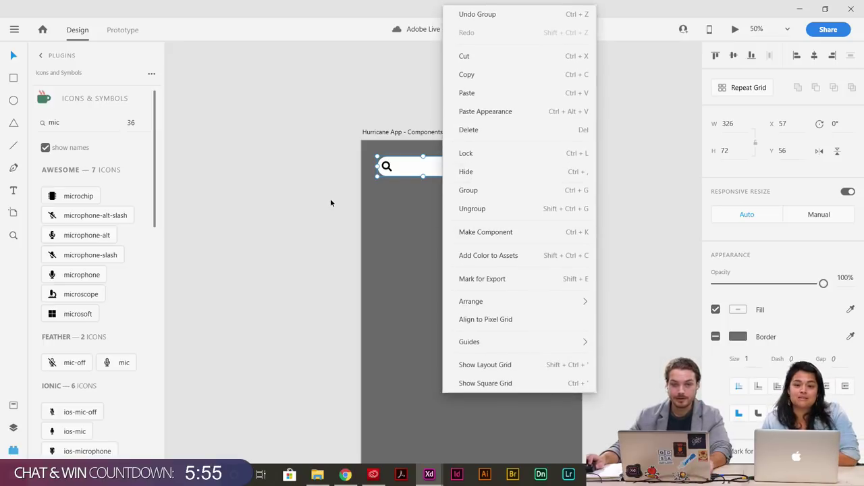
click(331, 203)
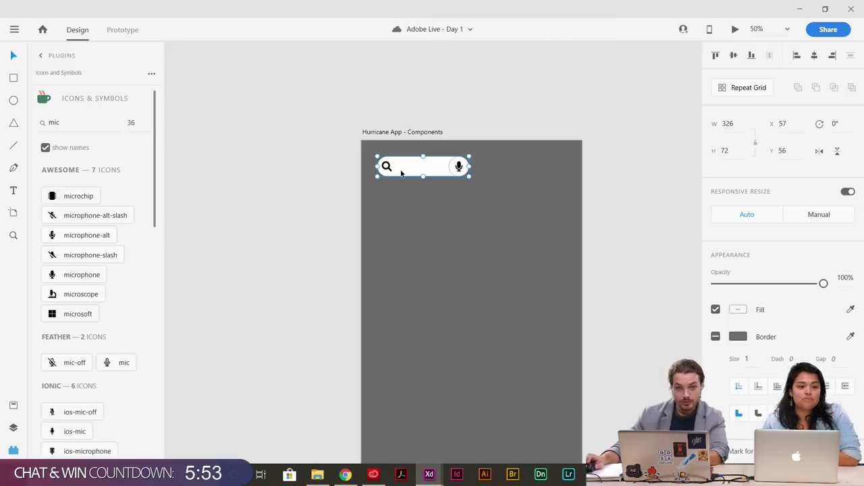
right_click(401, 173)
click(469, 233)
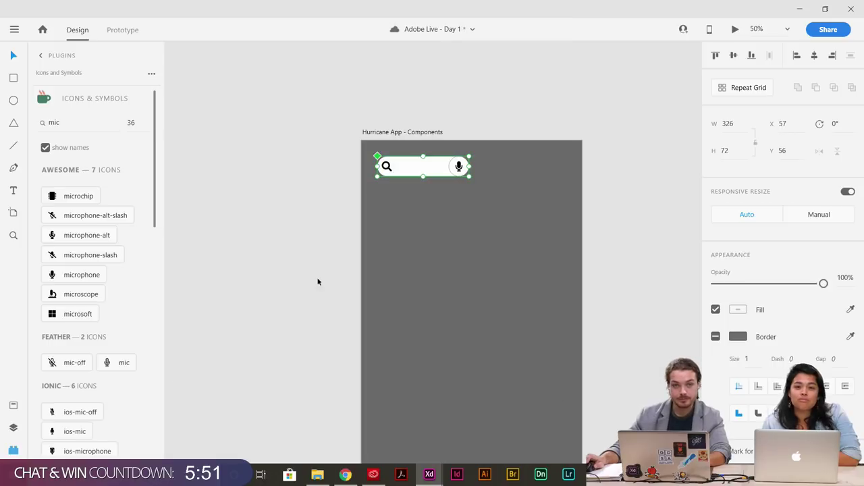
Place a second instance of the search bar component at about X 111, Y 438 and try a pink fill on the original's contents.
click(13, 405)
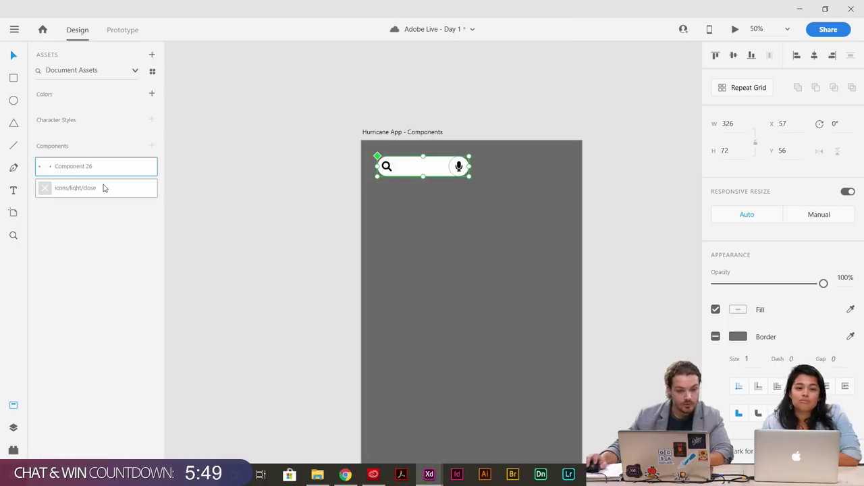
drag(55, 169, 421, 267)
click(406, 167)
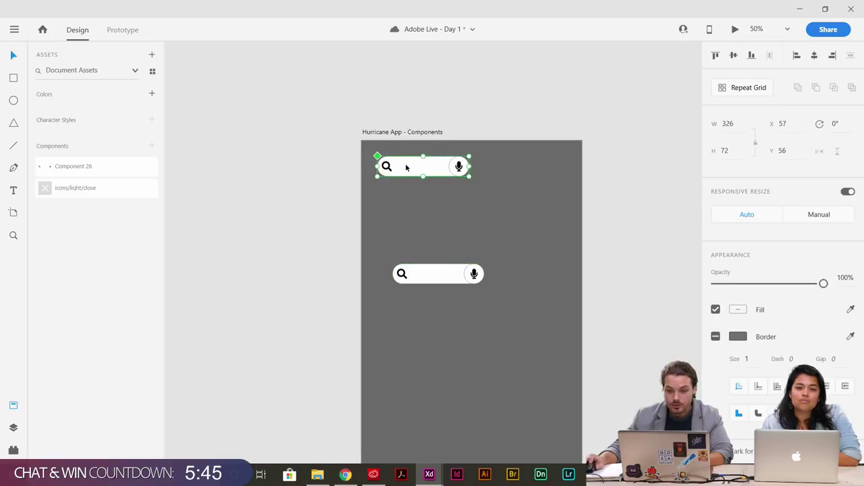
double_click(411, 168)
click(738, 355)
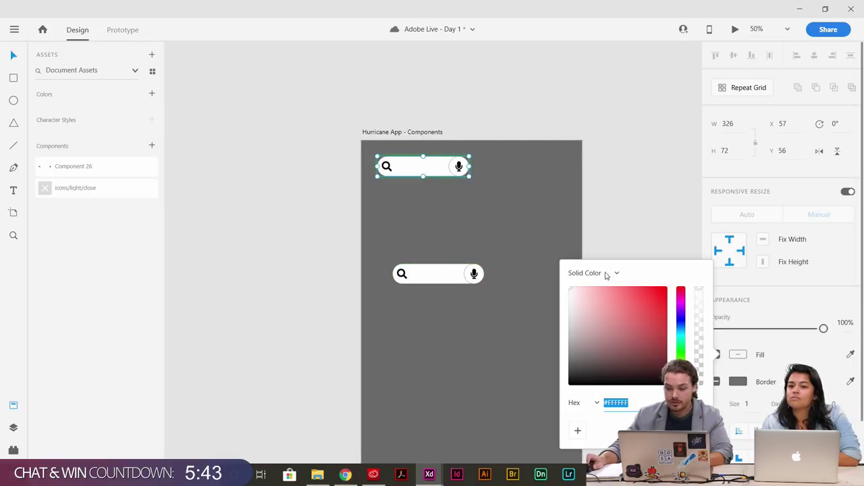
mouse_move(620, 287)
mouse_down()
mouse_move(626, 295)
mouse_move(611, 292)
mouse_move(618, 309)
mouse_move(607, 295)
mouse_up()
click(617, 206)
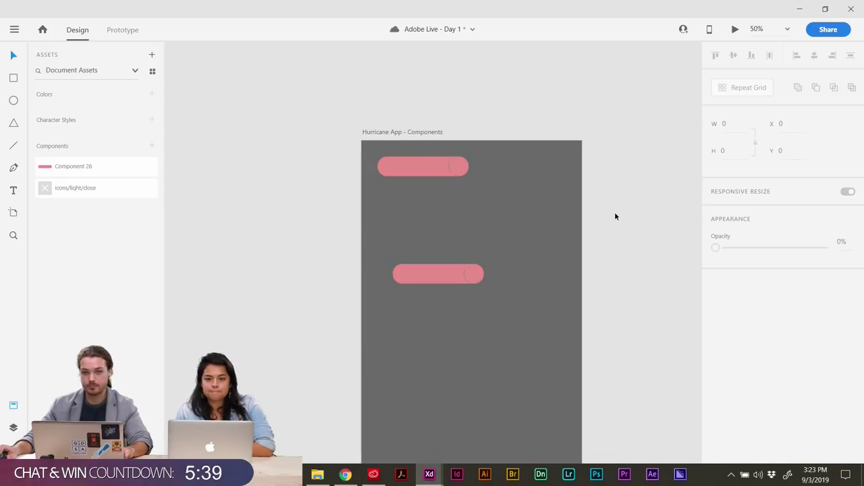
Undo the pink fill and delete the second search bar instance.
key(ctrl+z)
scroll(600, 246, down, 1)
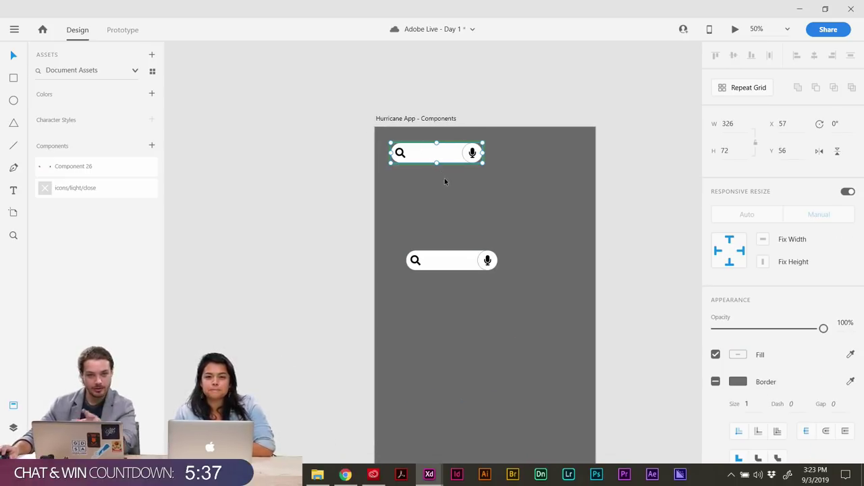
click(454, 262)
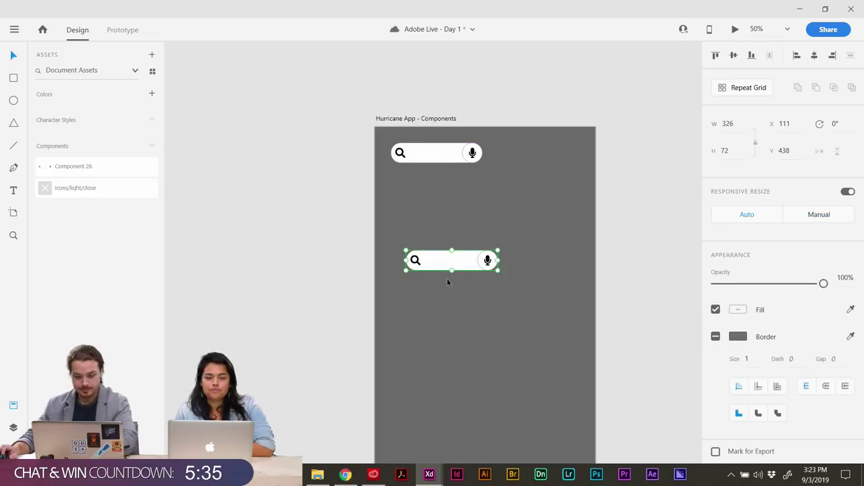
key(Delete)
Copy the search bar component to the Map - 1 – 1 artboard and centre it horizontally at X 25, Y 54.
click(426, 159)
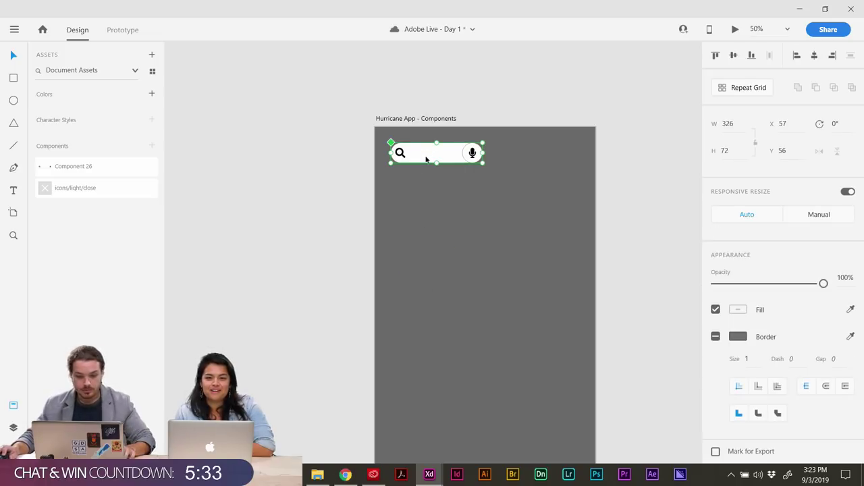
drag(258, 328, 351, 278)
key(ctrl+minus)
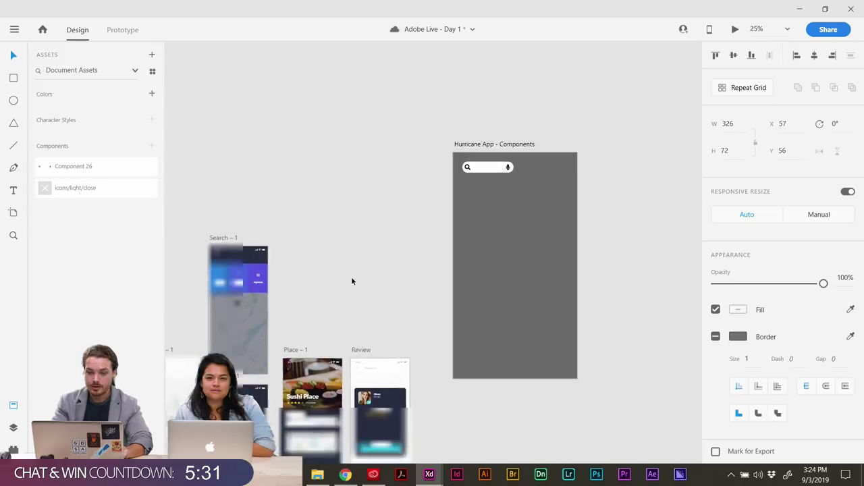
drag(382, 329, 614, 210)
drag(298, 249, 437, 235)
drag(490, 221, 428, 237)
key(ctrl+plus)
key(ctrl+plus)
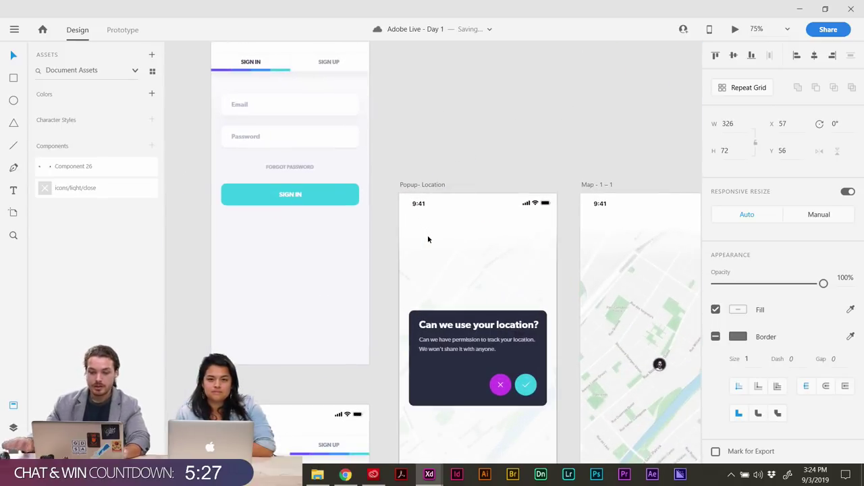
click(484, 216)
drag(492, 216, 222, 112)
click(323, 83)
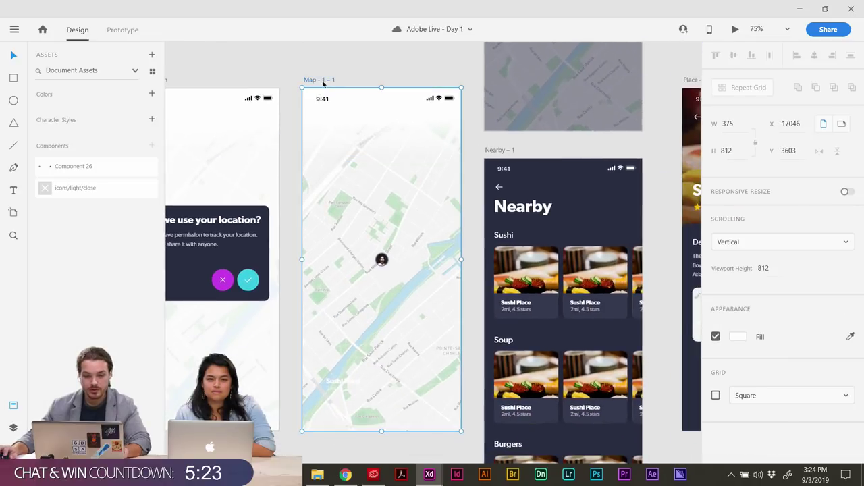
key(ctrl+v)
drag(367, 126, 357, 127)
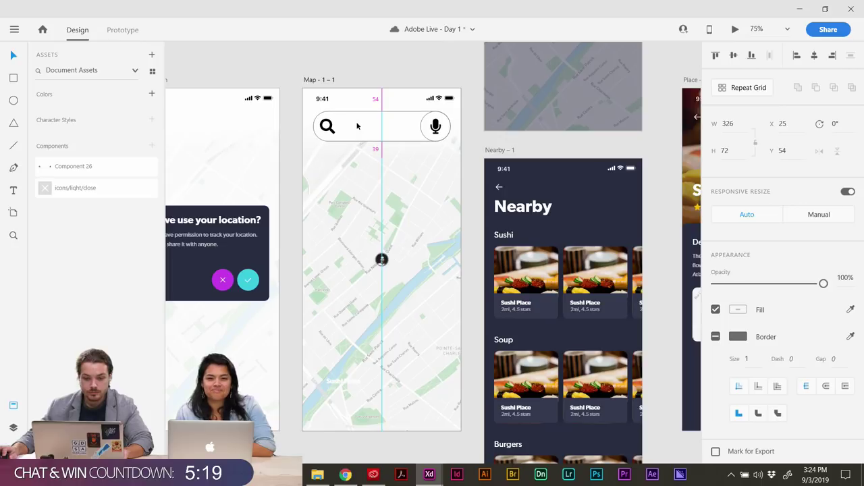
click(379, 74)
scroll(379, 112, up, 1)
key(ctrl+minus)
key(ctrl+minus)
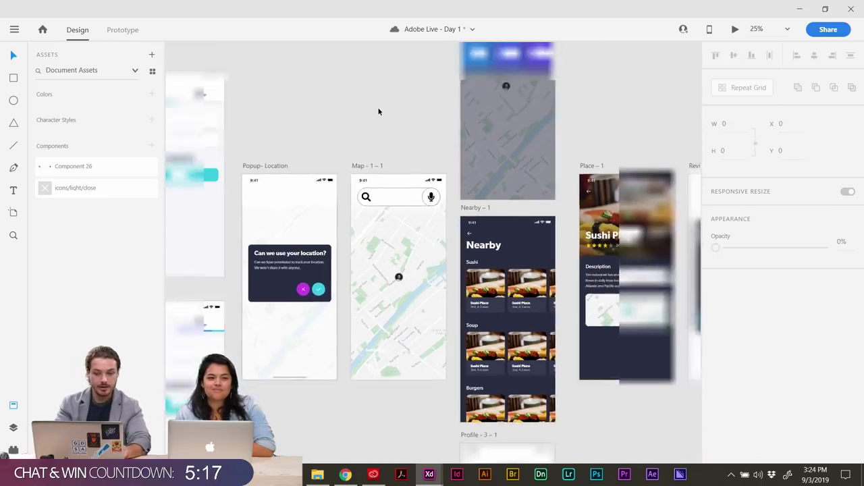
drag(471, 153, 403, 115)
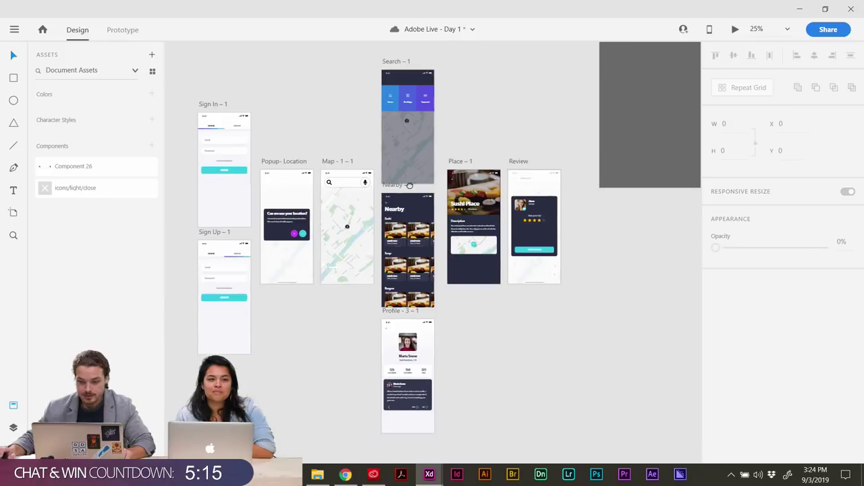
drag(475, 215, 601, 214)
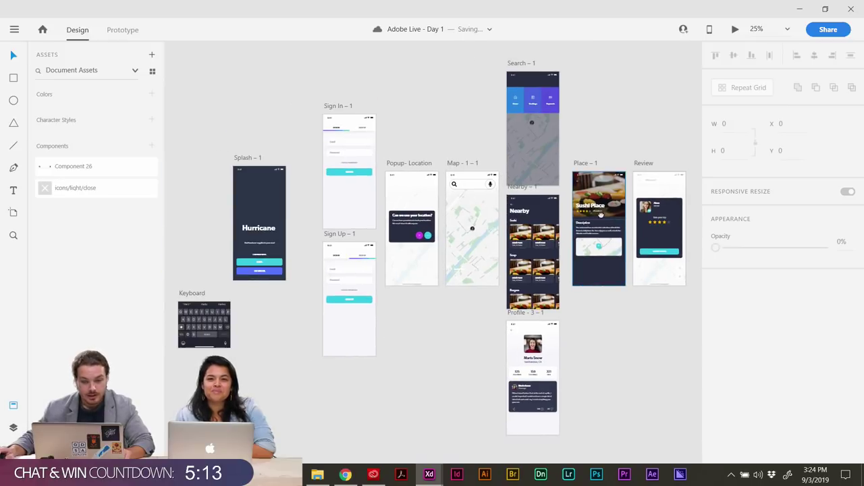
Copy the search bar component from the Map - 1 – 1 artboard onto the Search – 1 artboard at X 25, Y 54.
scroll(600, 214, right, 2)
scroll(565, 194, up, 4)
scroll(564, 193, right, 1)
click(462, 129)
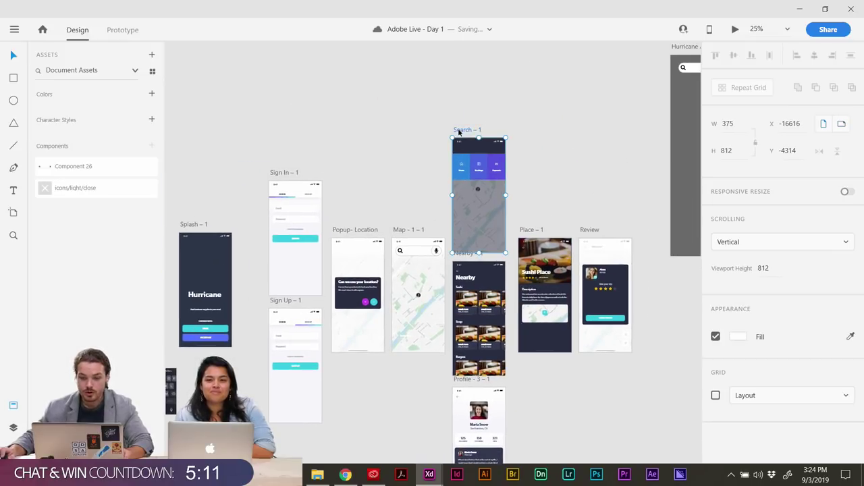
click(414, 251)
key(ctrl+c)
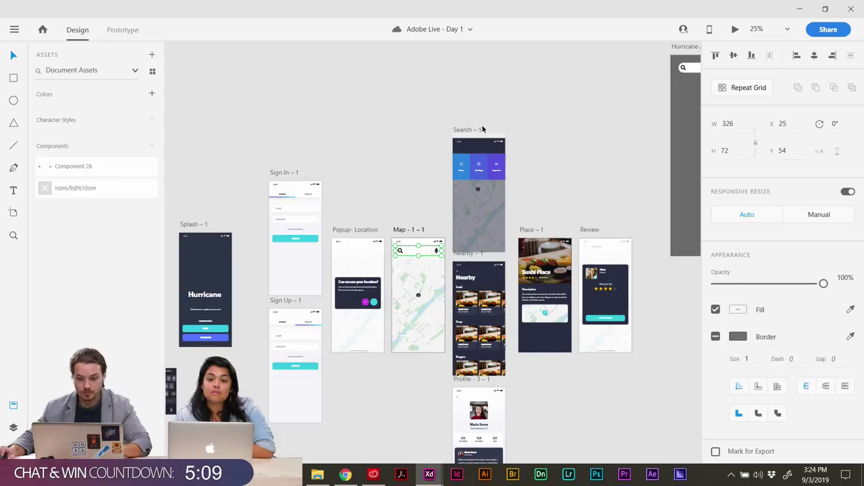
click(473, 130)
key(ctrl+v)
Move the Home, Bookings and Payments tile group on Search – 1 down below the search bar, with the tiles at Y 146.
key(ctrl+1)
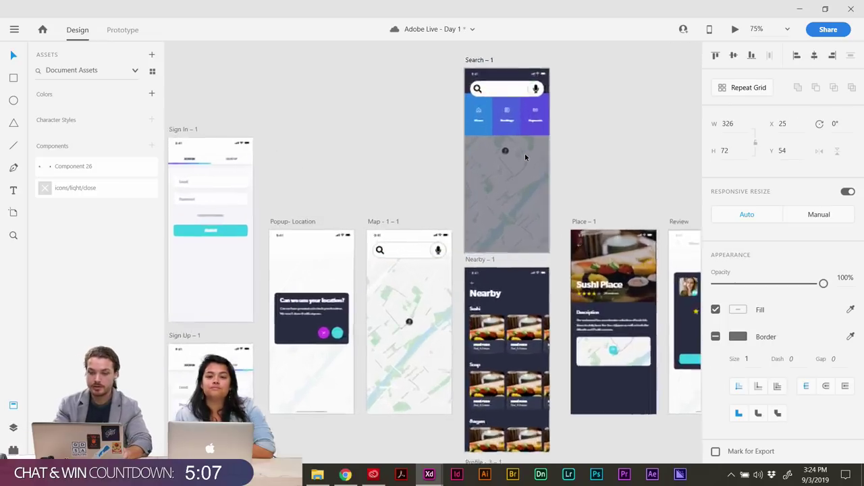
drag(412, 197, 318, 311)
scroll(318, 311, up, 5)
scroll(318, 311, right, 2)
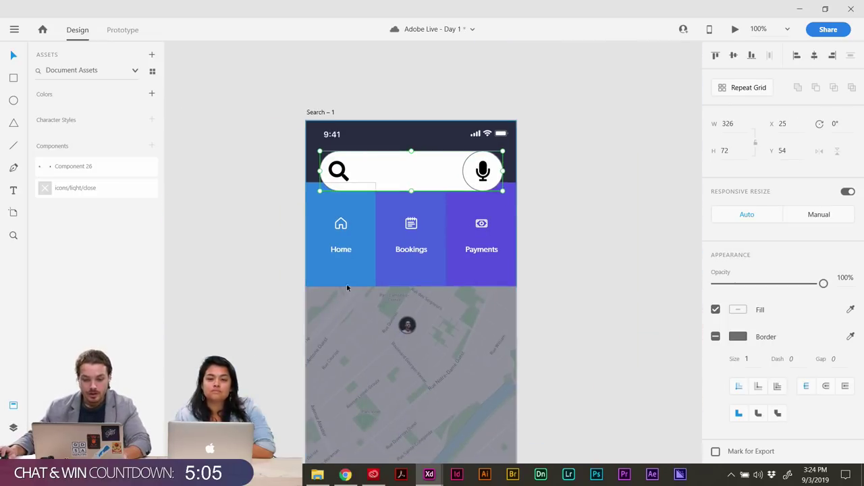
click(364, 268)
drag(399, 261, 405, 295)
Extend the dark header background of Search – 1 up to the artboard's top edge at Y 0, making it 331 high.
click(446, 132)
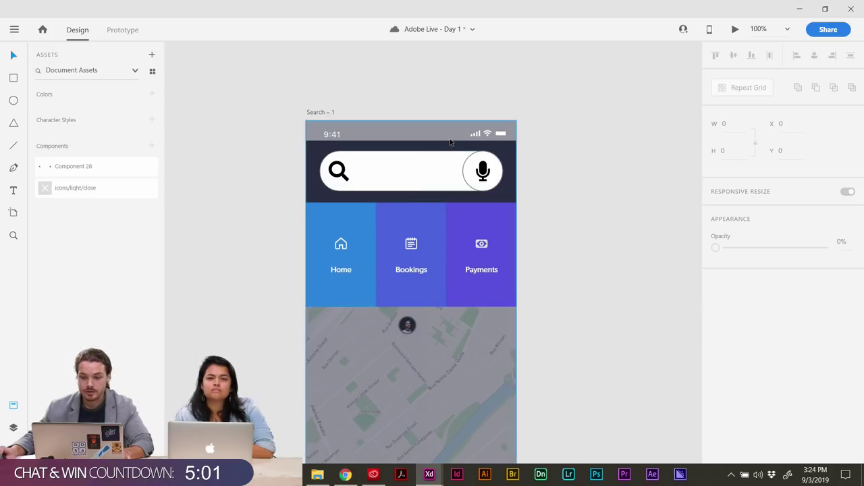
click(412, 145)
drag(411, 140, 411, 120)
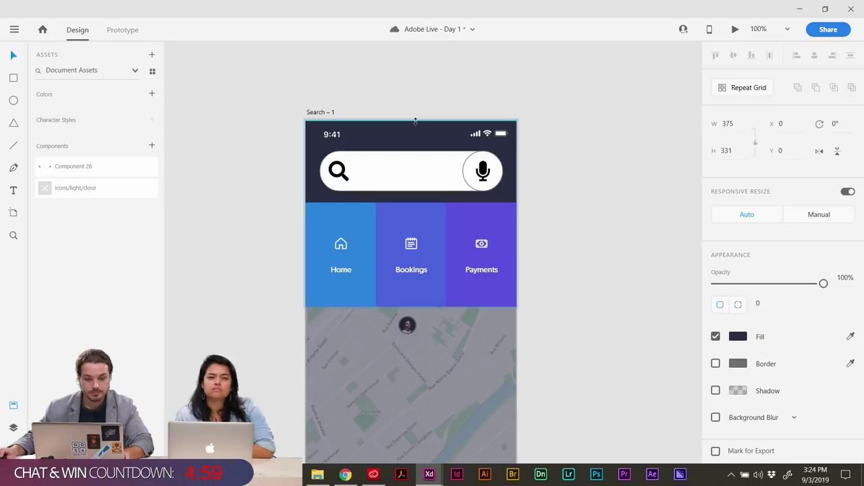
click(615, 264)
Change the Home tile's label to GAS and the Bookings tile's label to WATER on the Search – 1 artboard.
drag(535, 423, 567, 356)
click(376, 204)
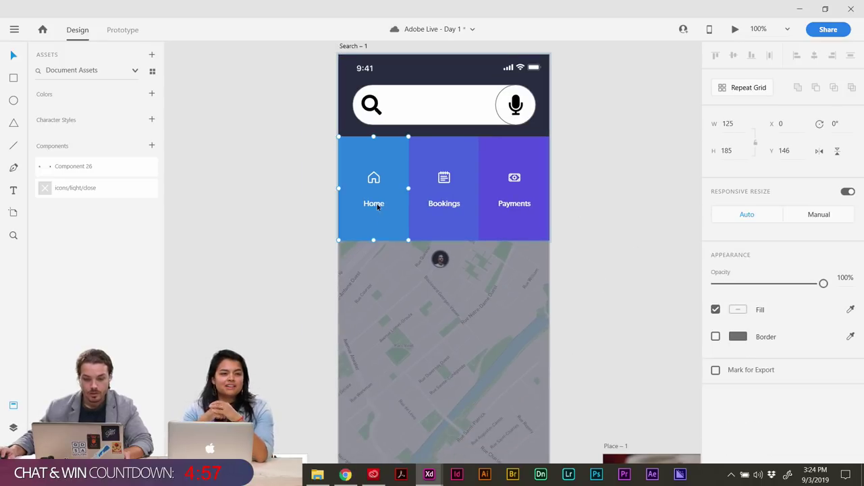
double_click(375, 204)
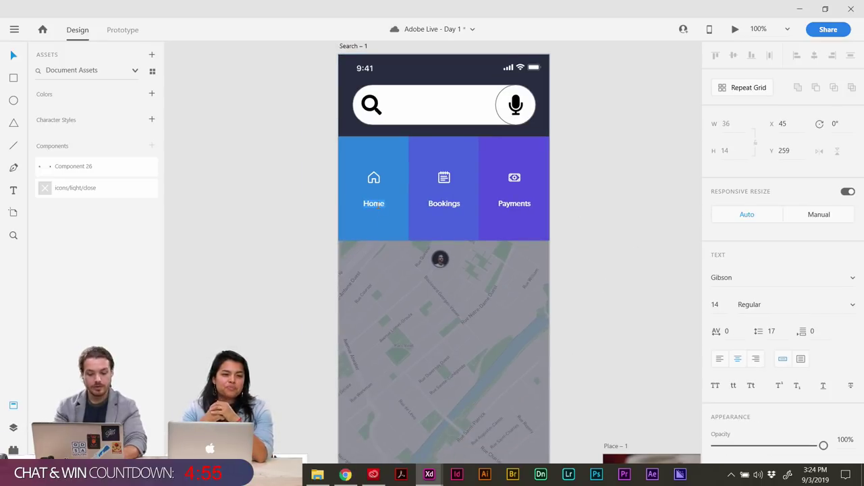
text(G)
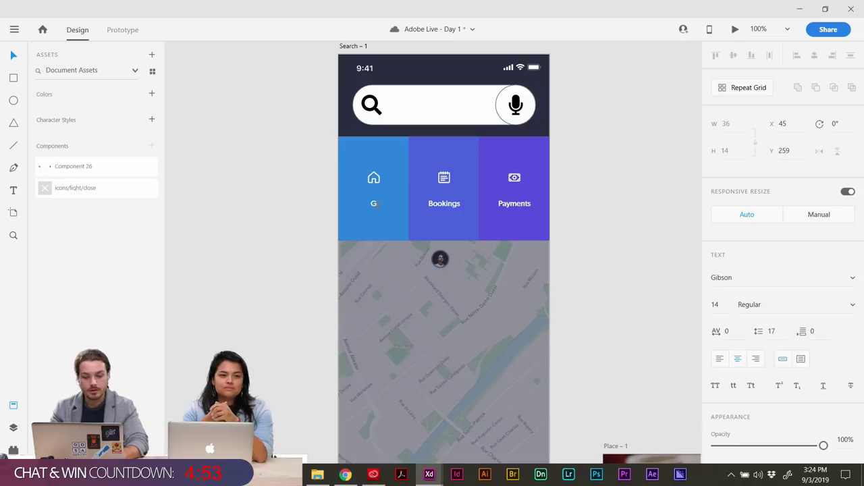
text(AS)
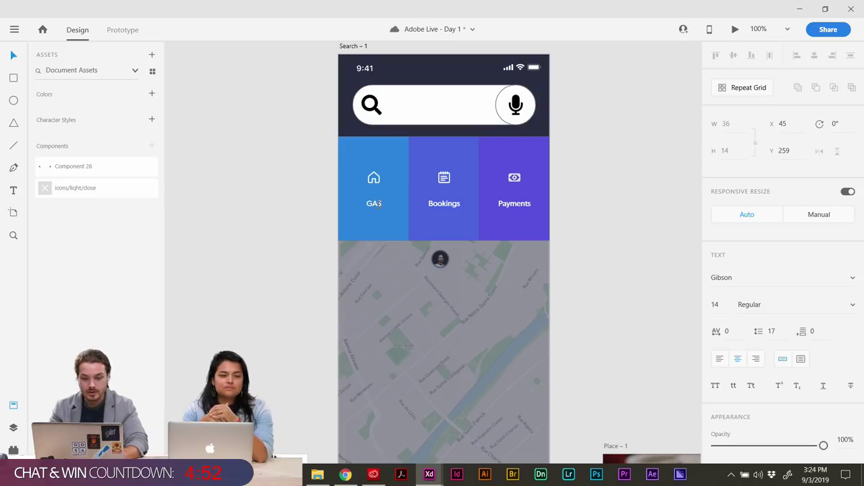
key(Escape)
double_click(458, 204)
double_click(457, 204)
key(ctrl+a)
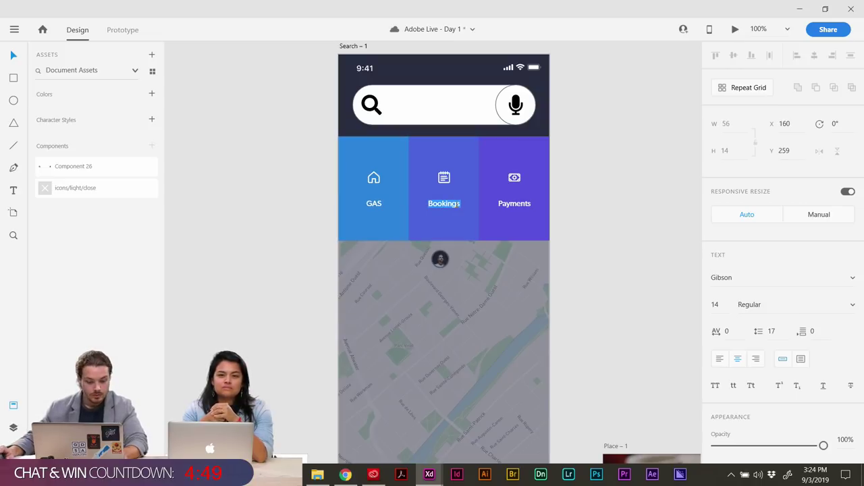
text(WATER)
Change the Payments tile's label to TOOLS on the Search – 1 artboard.
click(520, 206)
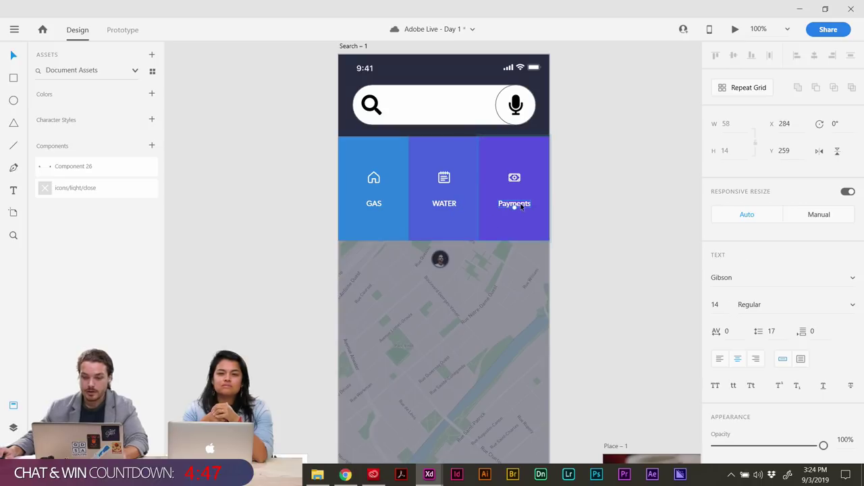
double_click(517, 206)
key(ctrl+a)
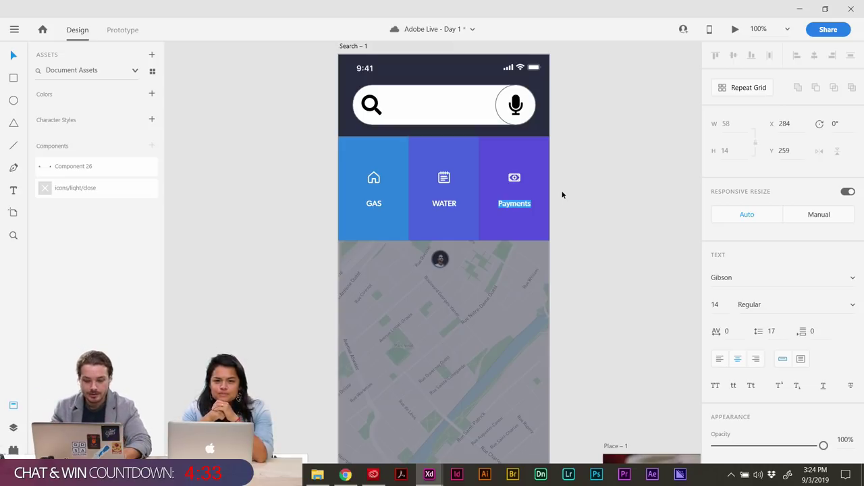
text(TOOLS)
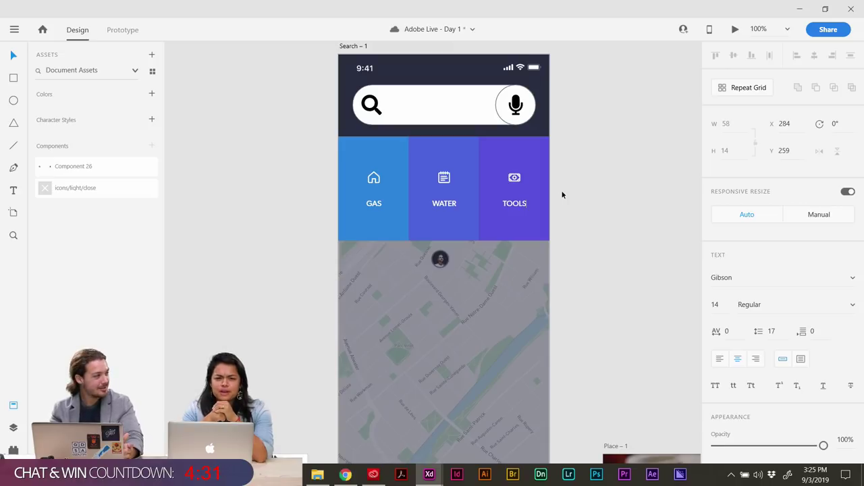
click(250, 247)
scroll(277, 243, up, 1)
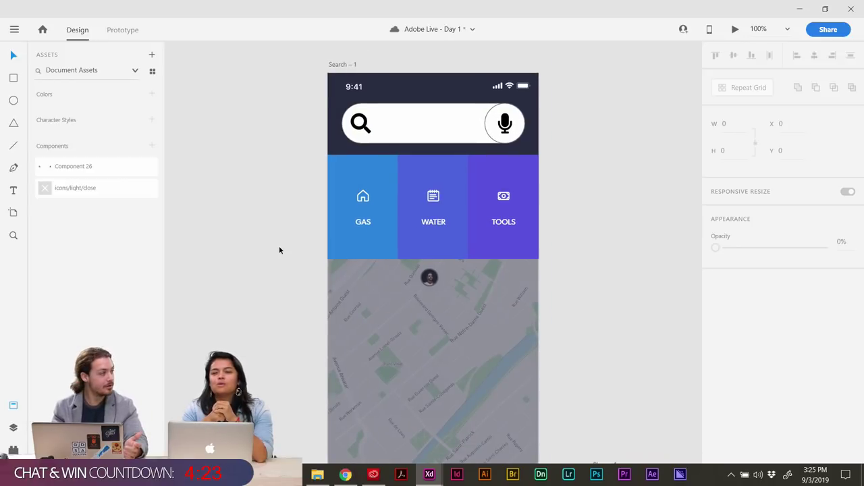
key(ctrl+minus)
key(ctrl+minus)
key(ctrl+minus)
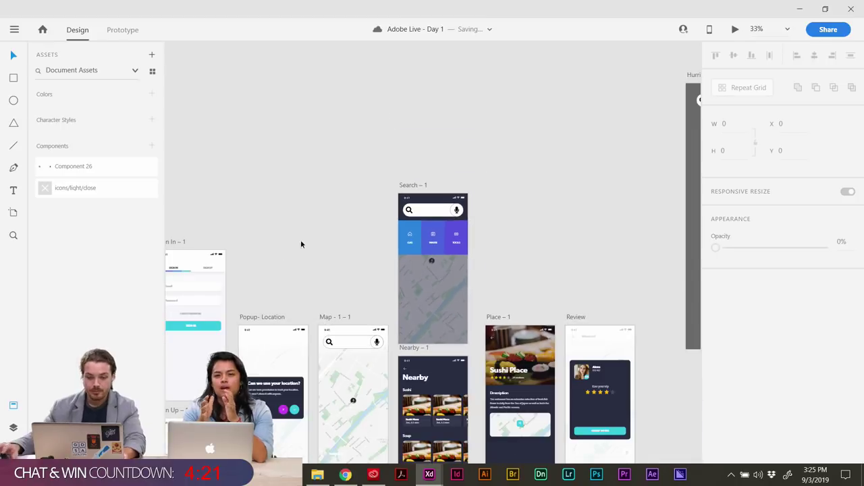
mouse_move(303, 232)
mouse_down()
mouse_move(303, 202)
mouse_move(309, 230)
mouse_up()
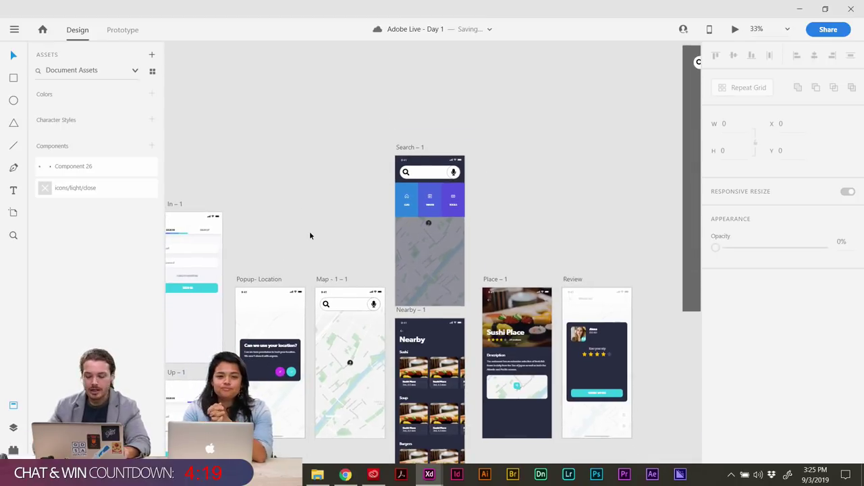
key(ctrl+plus)
key(ctrl+plus)
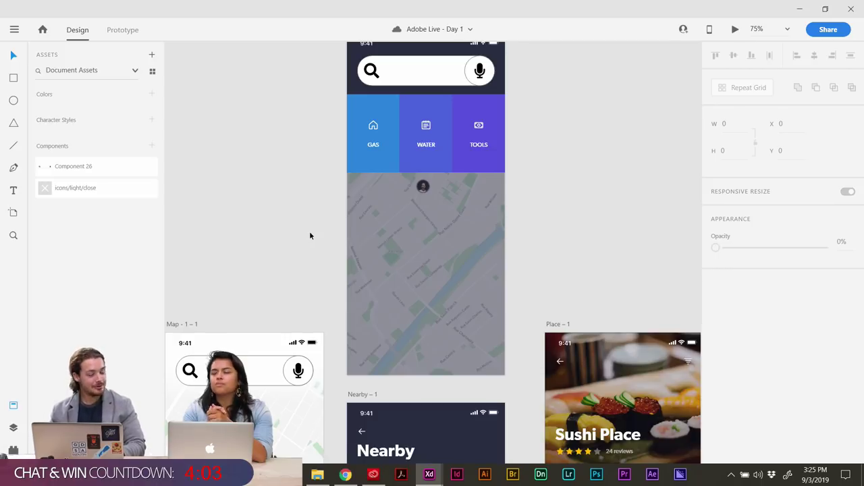
drag(315, 191, 305, 219)
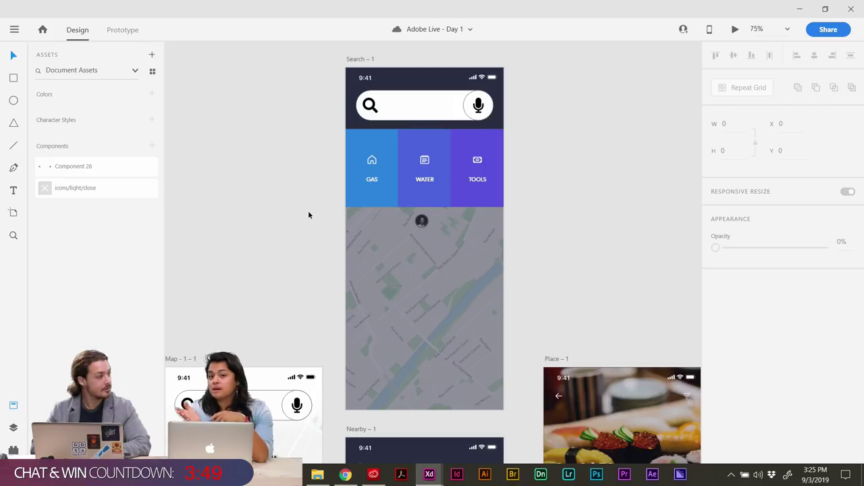
Change the third category tile's label on Search – 1 to SUPPLIES and save the document.
double_click(482, 180)
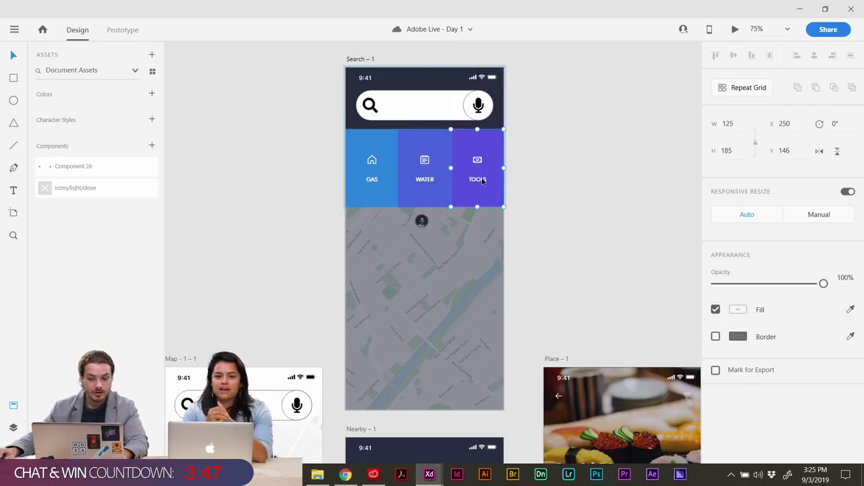
double_click(482, 181)
text(SU)
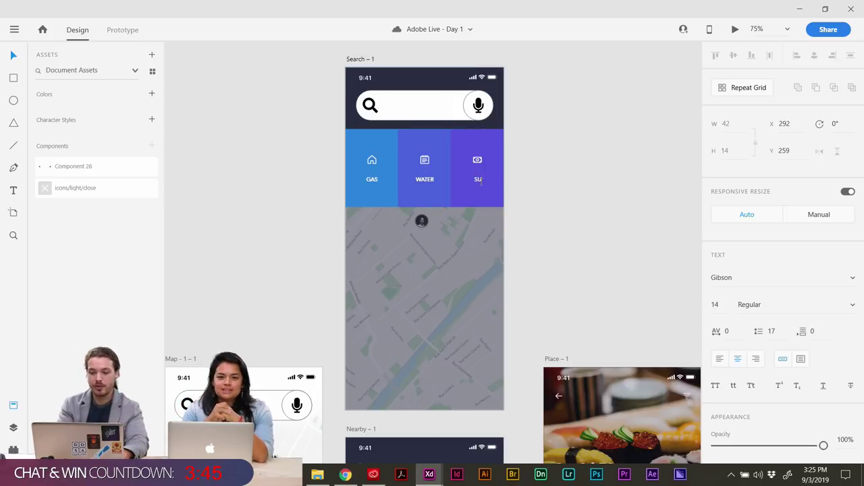
text(PPLIES)
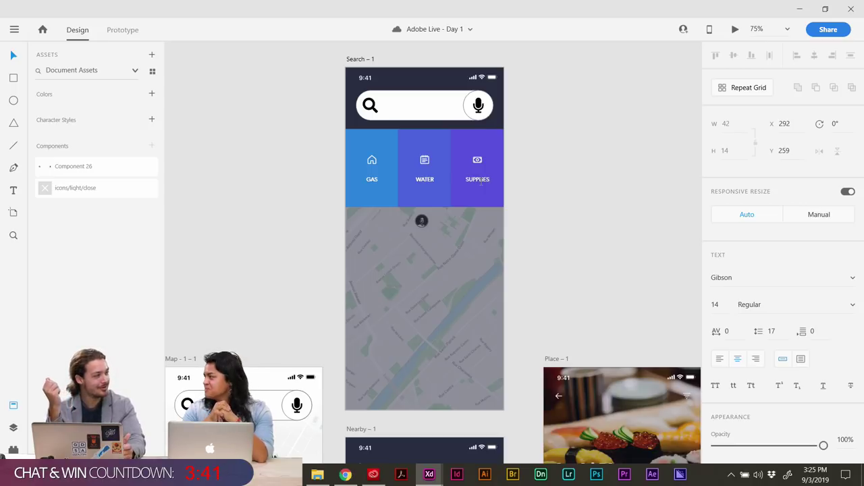
click(536, 162)
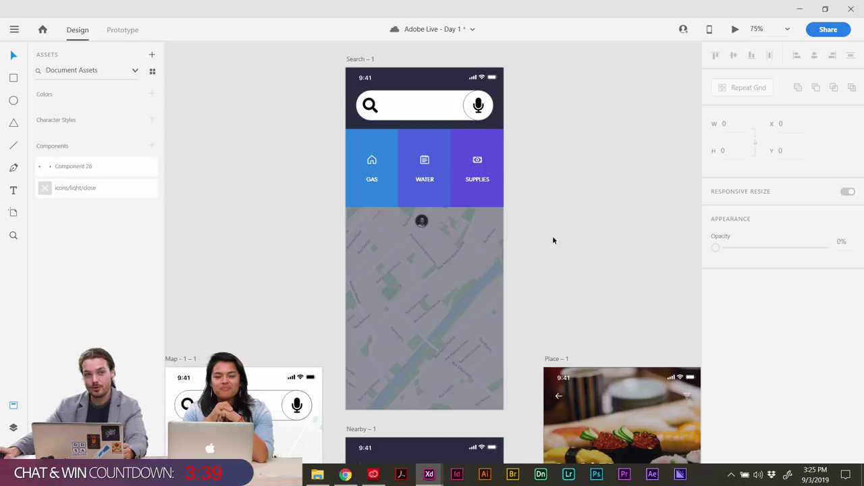
mouse_move(553, 241)
mouse_down()
mouse_move(550, 223)
mouse_move(550, 239)
mouse_up()
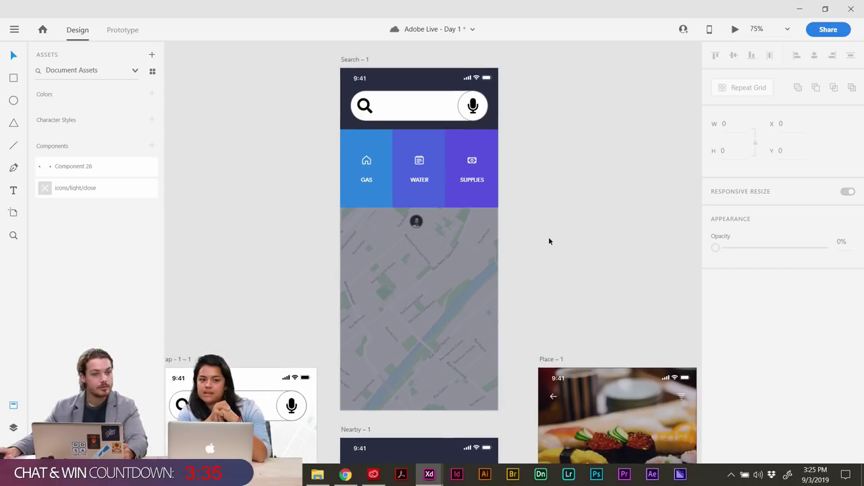
key(ctrl+s)
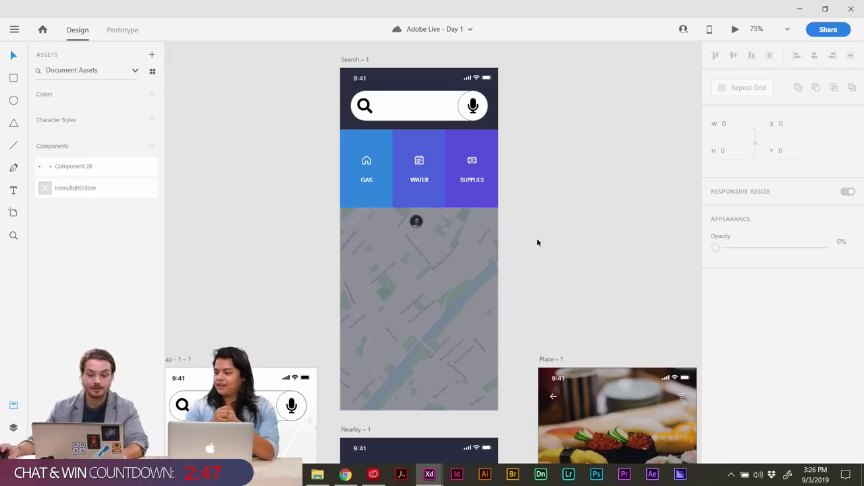
Change the Sushi section heading on the Nearby – 1 artboard to GAS.
scroll(546, 237, down, 1)
scroll(547, 237, right, 1)
drag(544, 242, 542, 234)
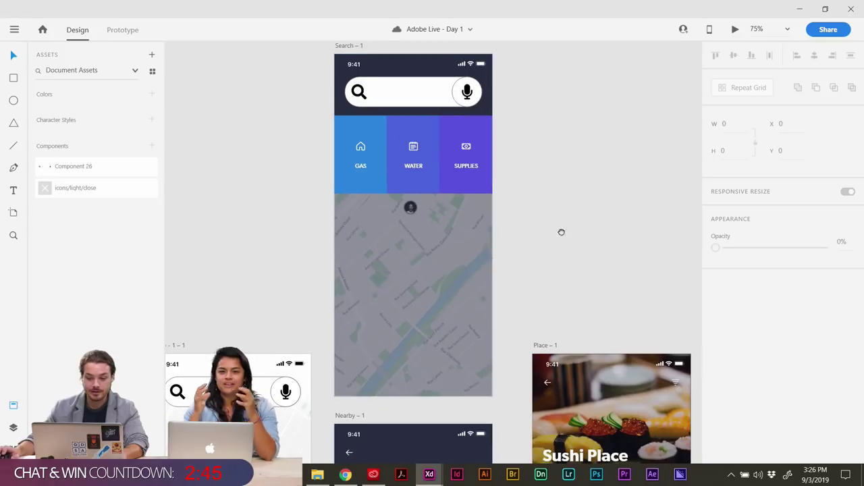
drag(594, 209, 488, 112)
drag(408, 307, 524, 212)
scroll(522, 212, down, 5)
scroll(523, 213, left, 2)
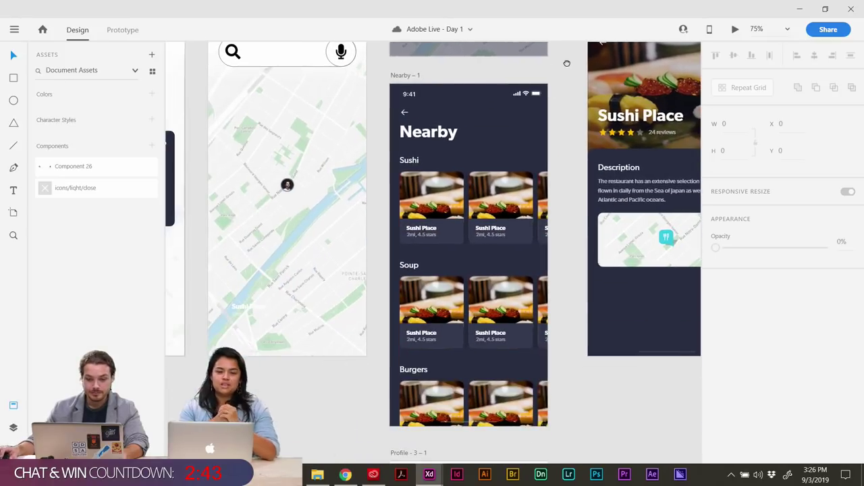
click(409, 161)
double_click(410, 161)
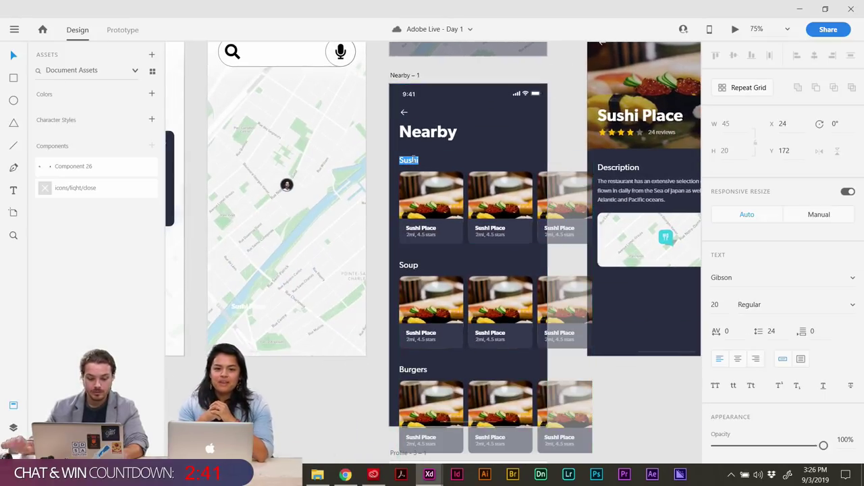
text(GAS)
Change the Soup section heading on the Nearby – 1 artboard to WATER.
click(410, 265)
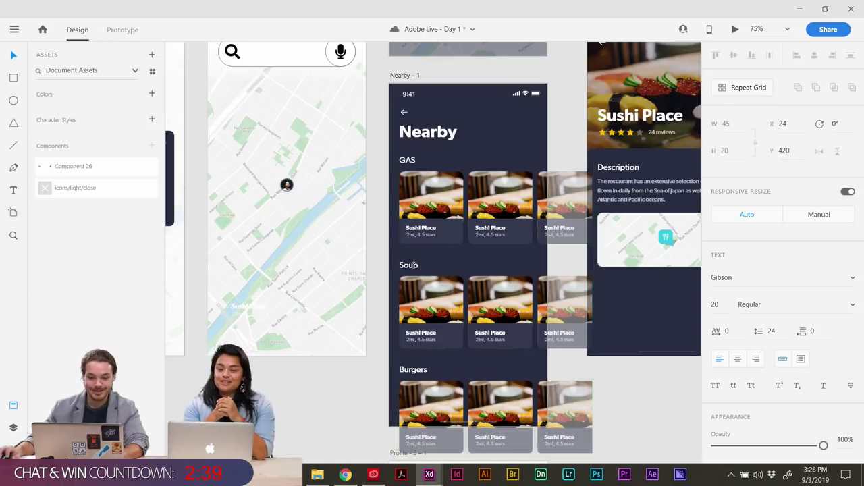
double_click(410, 265)
text(WATER)
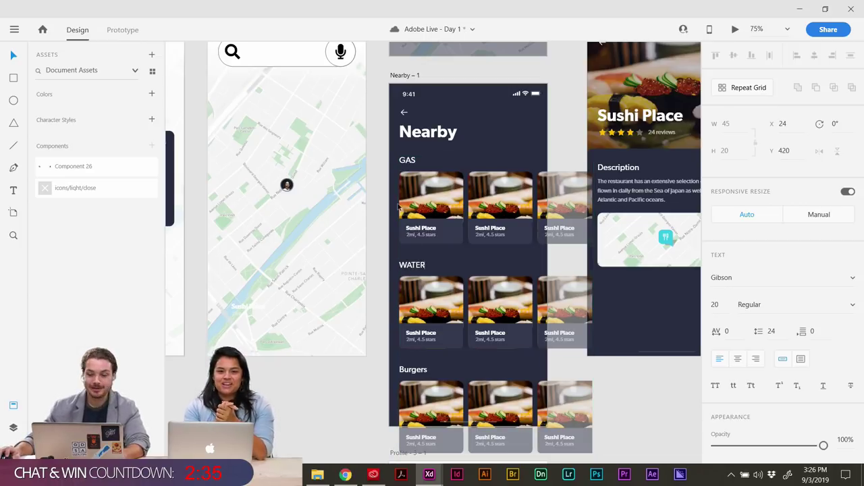
key(Escape)
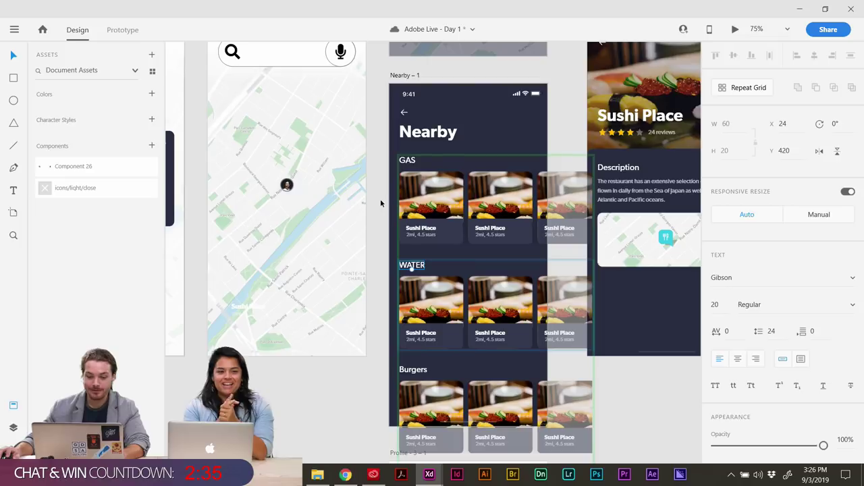
Change the Burgers section heading on the Nearby – 1 artboard to SUPPLIES.
drag(380, 203, 348, 411)
drag(373, 243, 357, 369)
scroll(357, 369, down, 5)
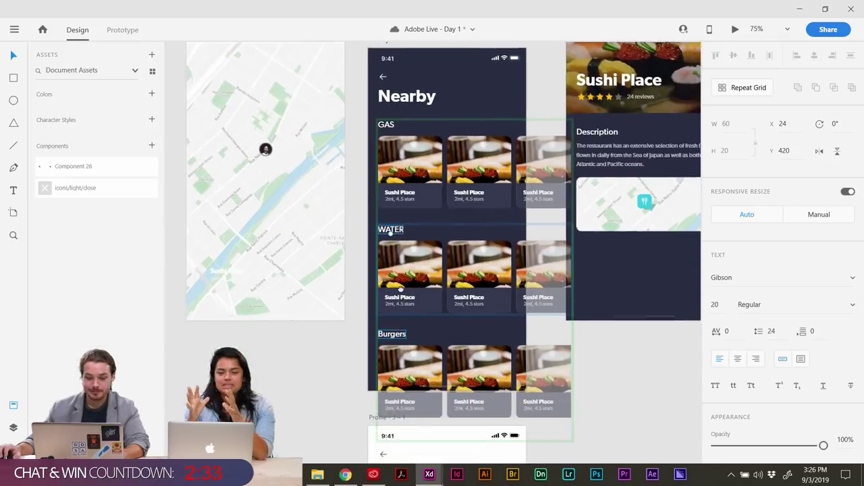
scroll(358, 369, up, 5)
scroll(386, 409, down, 10)
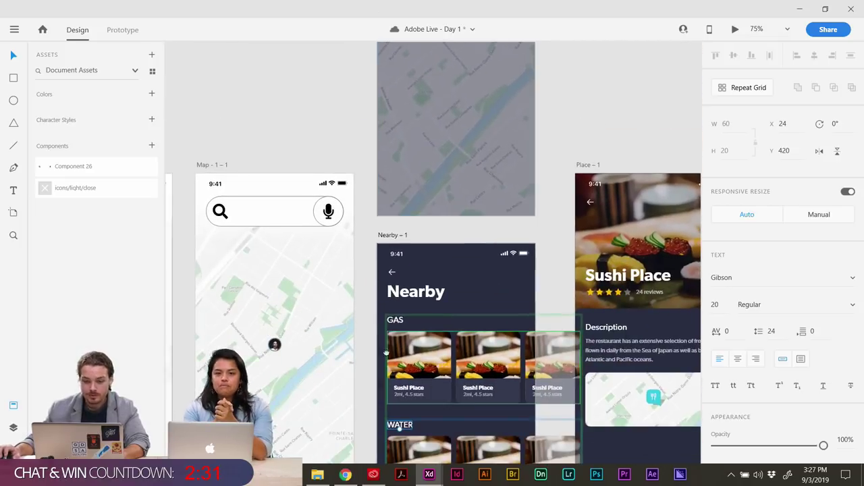
click(388, 259)
double_click(388, 259)
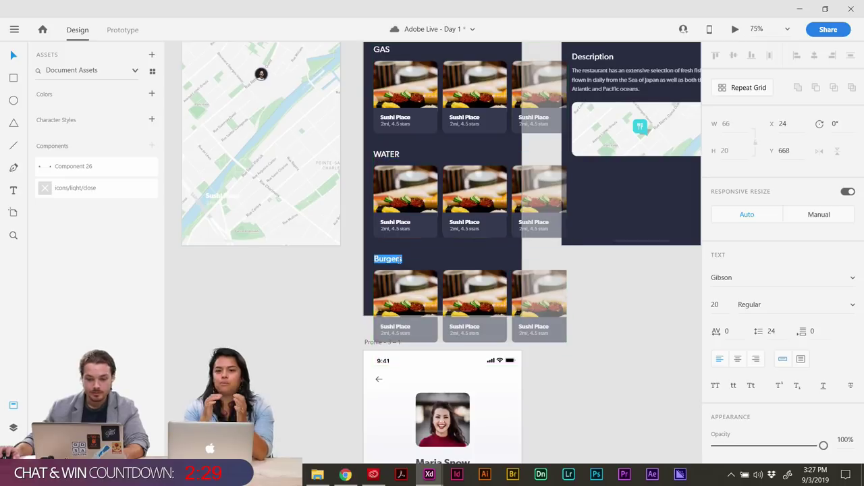
text(SUPPLIES)
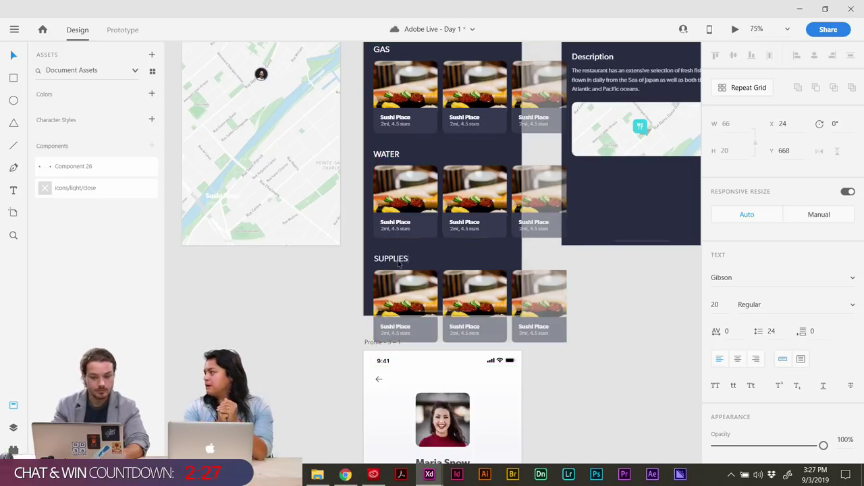
Change the location line under the name on the Profile - 3 – 1 artboard to Orlando, FL.
click(301, 310)
scroll(318, 237, down, 5)
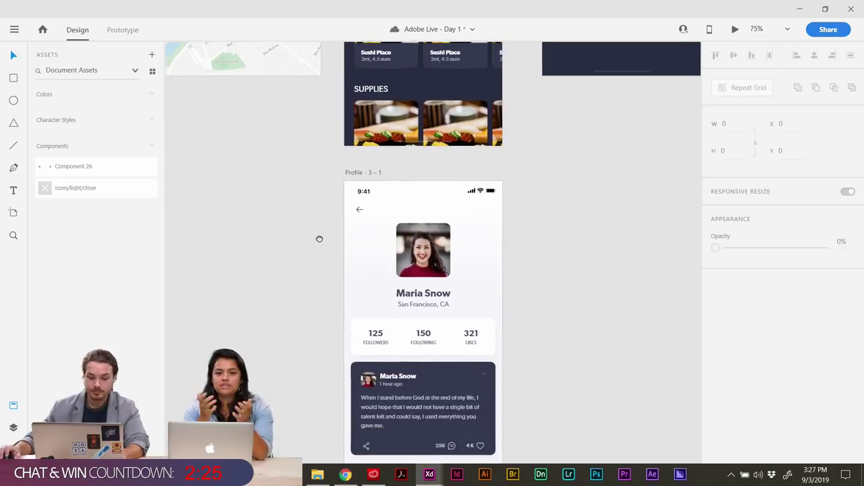
drag(304, 257, 285, 205)
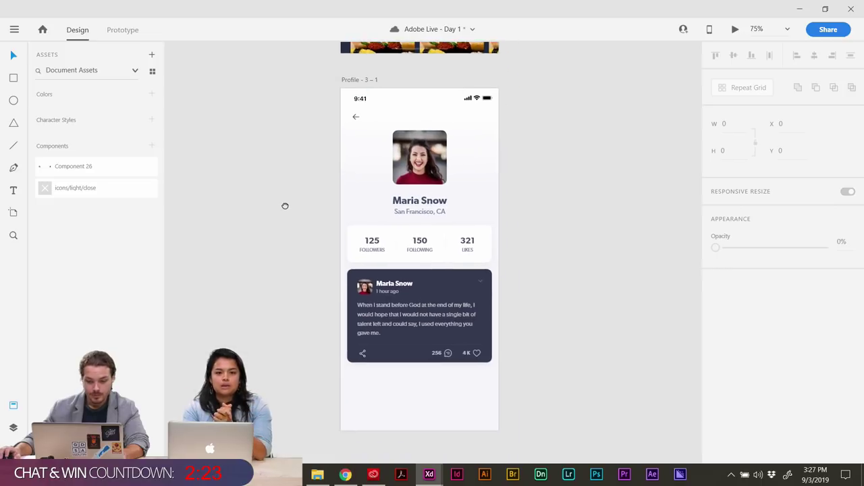
click(427, 211)
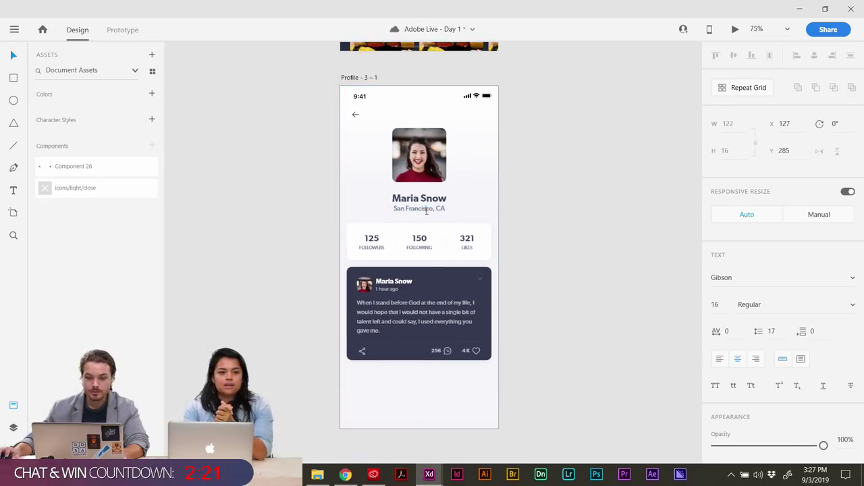
double_click(427, 211)
text(Orlando)
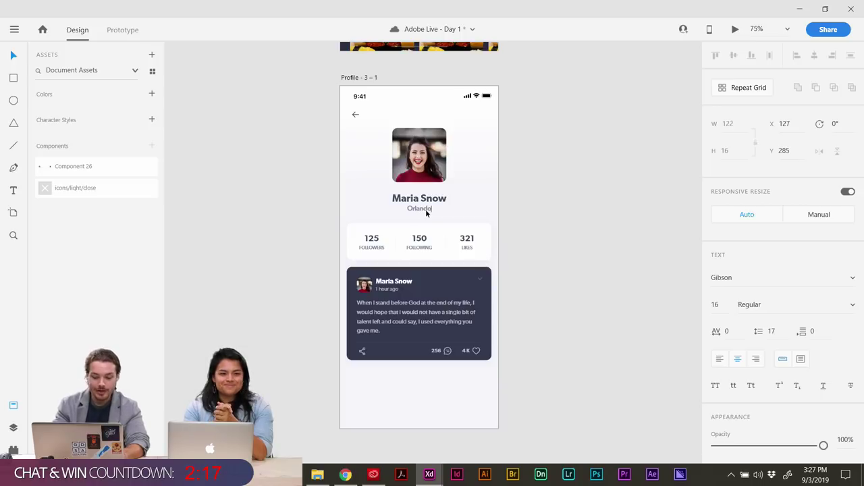
text(, FL)
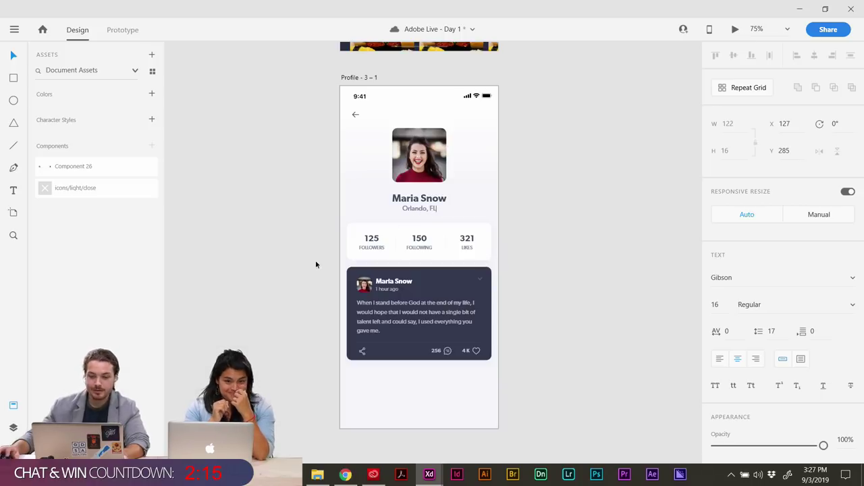
click(316, 260)
Delete the post text and author header from the dark card on the Profile - 3 – 1 artboard, leaving the card empty.
scroll(336, 180, up, 5)
scroll(332, 270, down, 5)
scroll(332, 318, right, 2)
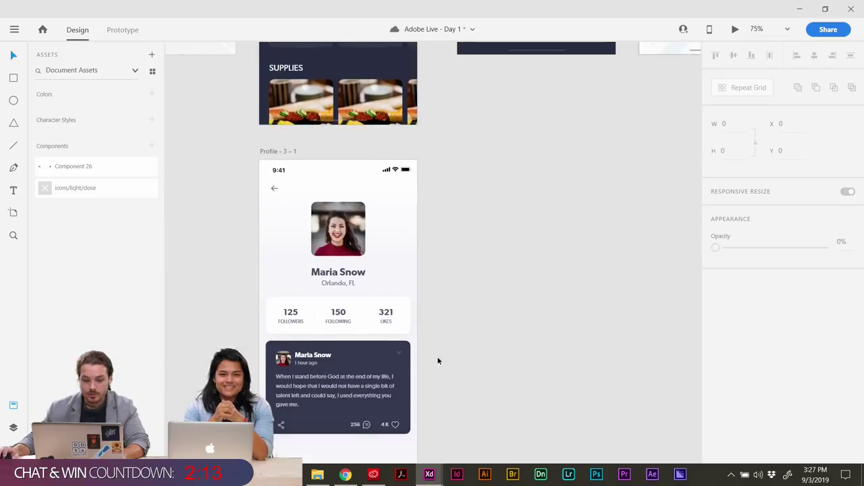
click(332, 318)
key(Delete)
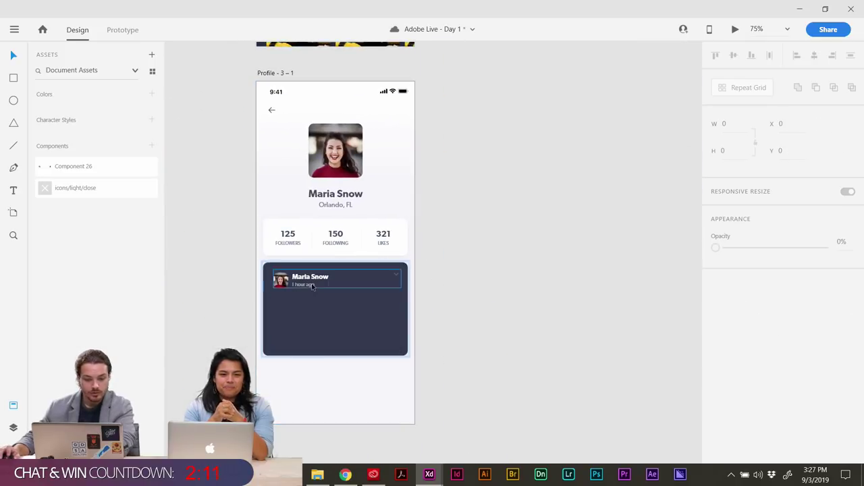
click(309, 284)
key(Delete)
click(532, 279)
Change the Sushi Place title on the Place – 1 artboard to Walmart.
scroll(558, 435, up, 3)
scroll(546, 366, up, 3)
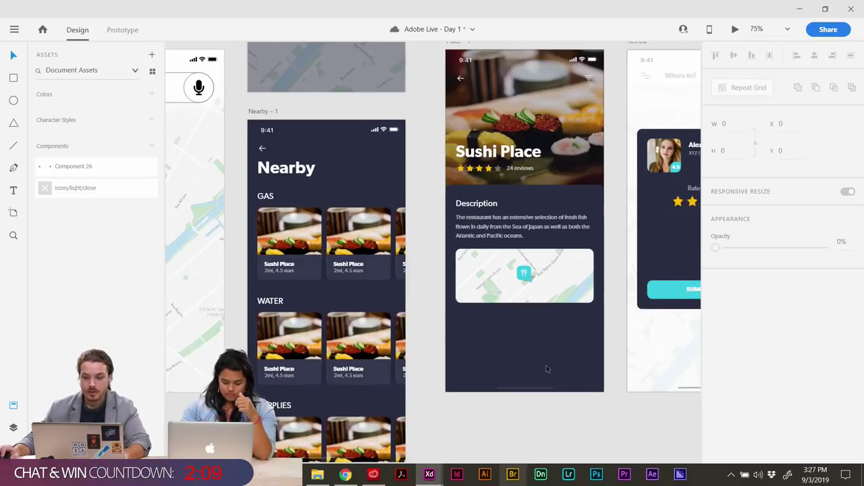
scroll(499, 290, right, 3)
click(446, 162)
drag(445, 161, 395, 161)
key(ctrl+z)
click(417, 188)
double_click(419, 189)
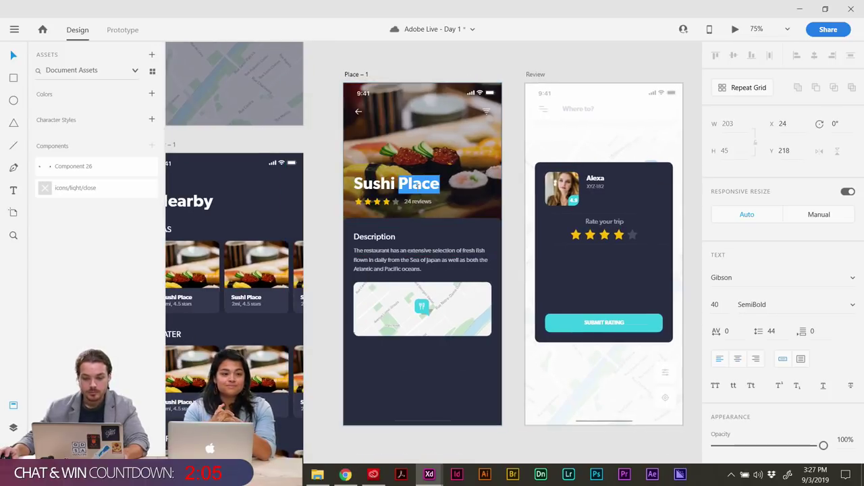
key(ctrl+a)
text(Walmart)
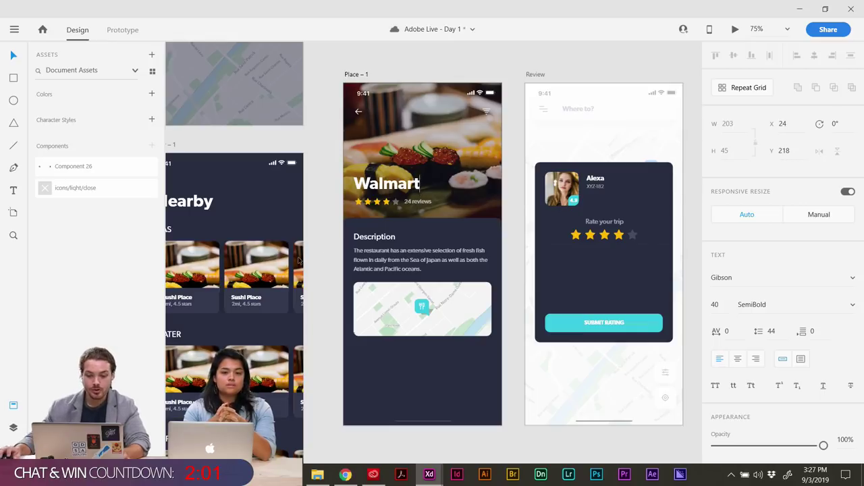
click(320, 256)
drag(324, 261, 333, 279)
click(432, 283)
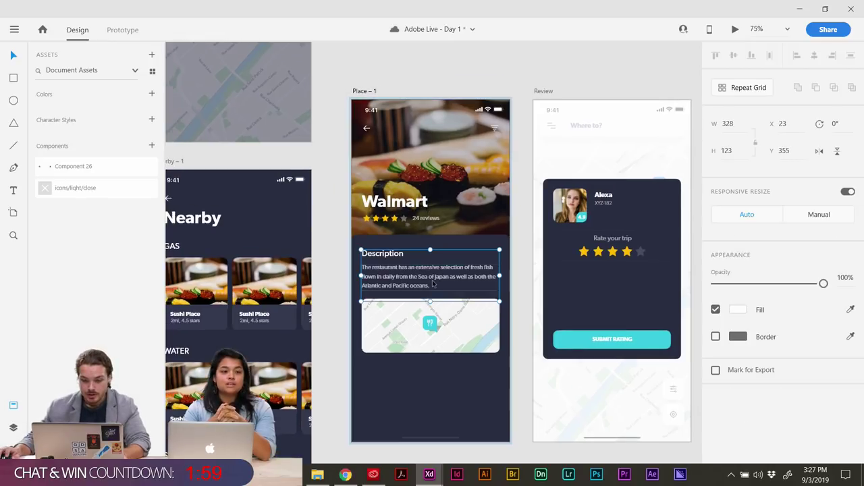
double_click(434, 284)
double_click(434, 284)
key(Escape)
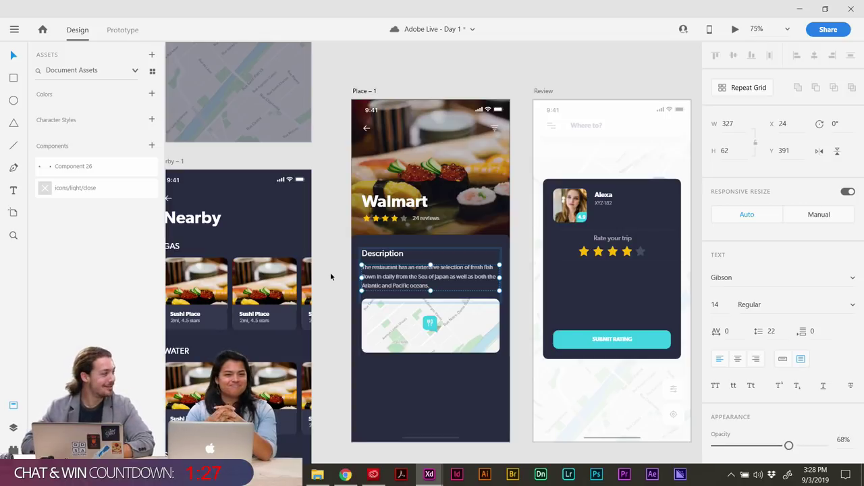
double_click(431, 278)
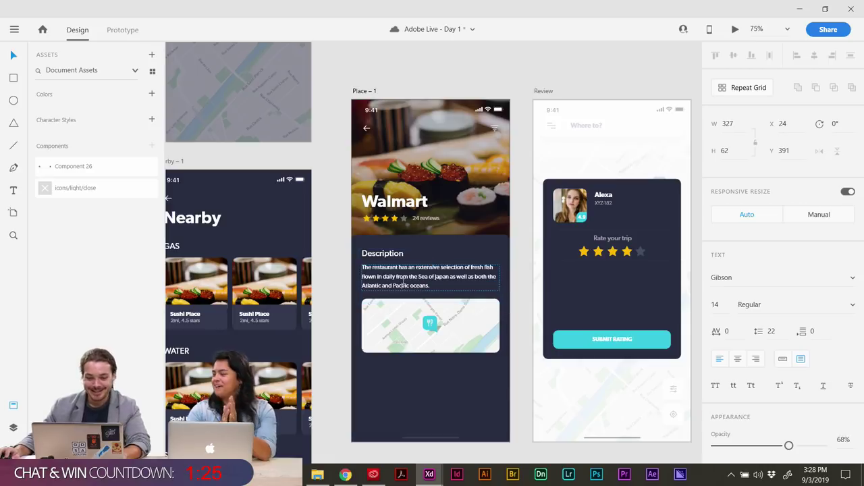
drag(433, 285, 348, 261)
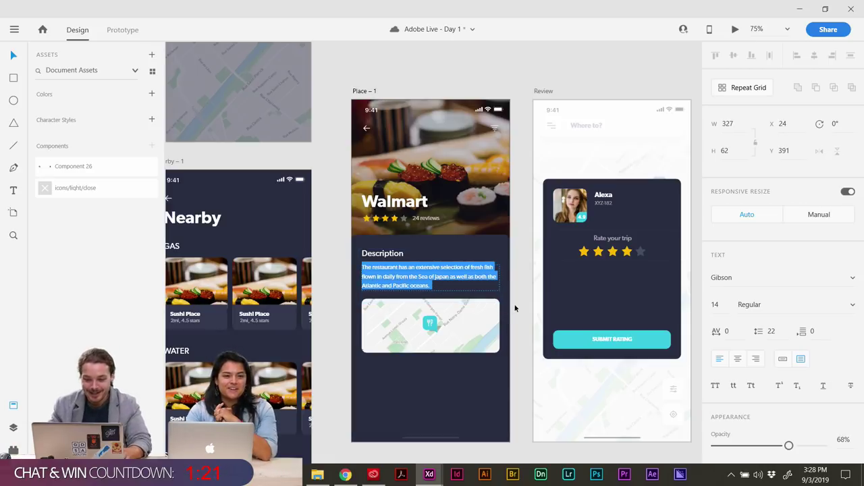
Change the Description heading on the Place – 1 artboard to Grocery Store.
click(399, 254)
double_click(400, 255)
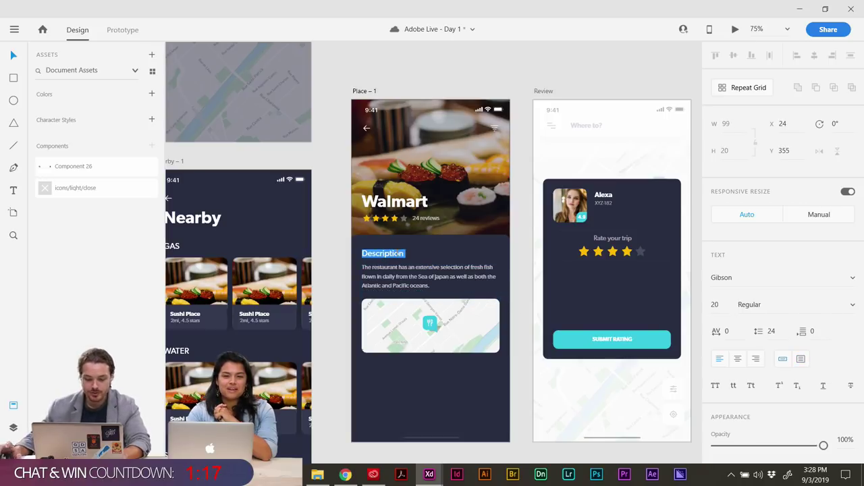
text(Grocery Store)
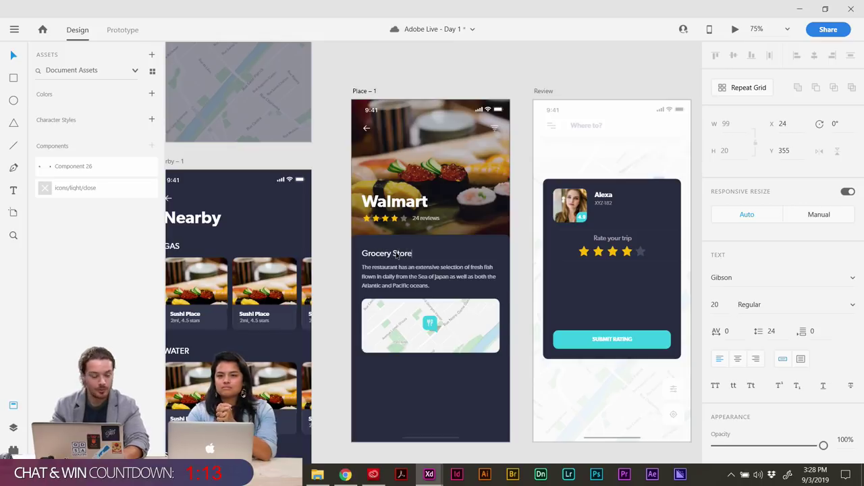
Delete the restaurant description paragraph on Place – 1 and move the map card up beneath the Grocery Store heading.
click(413, 284)
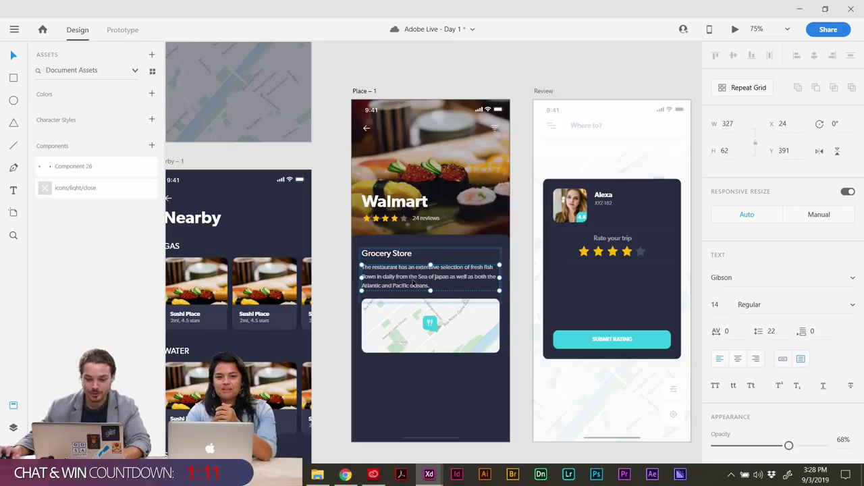
key(Delete)
click(364, 289)
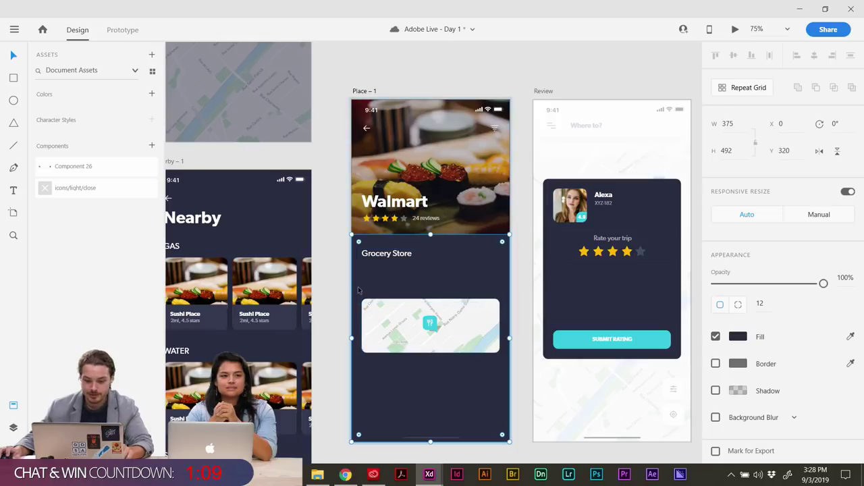
click(383, 259)
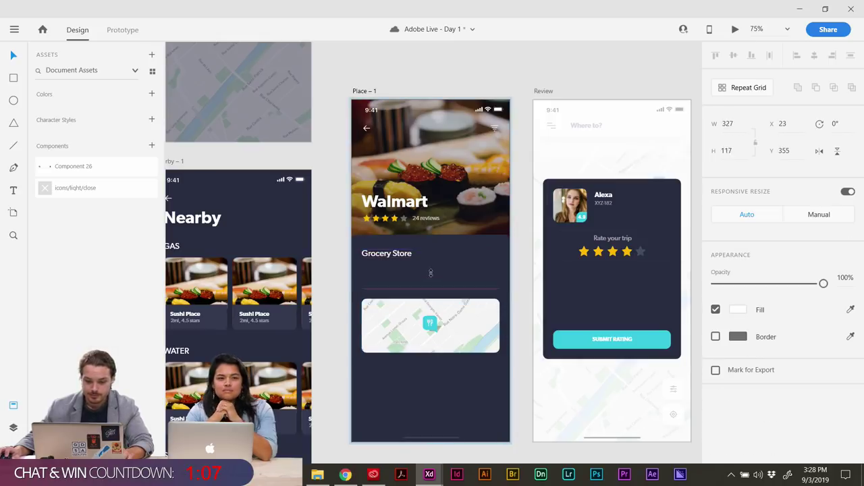
click(332, 284)
click(450, 338)
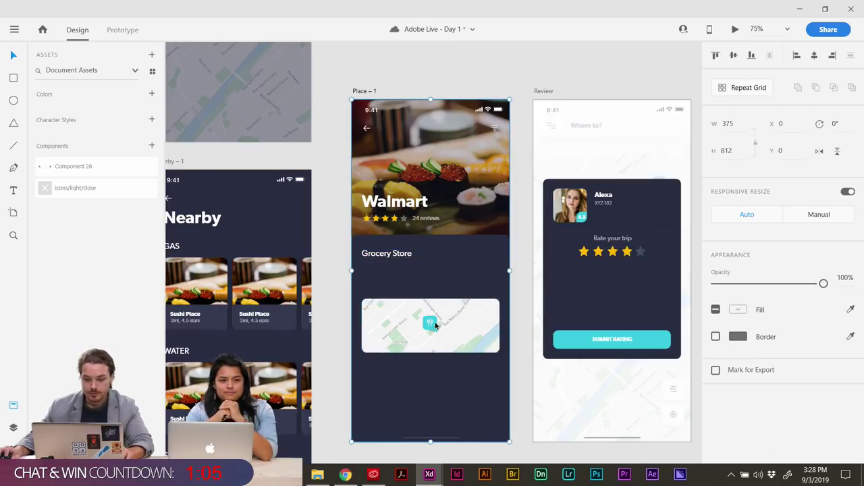
drag(449, 329, 359, 343)
click(345, 295)
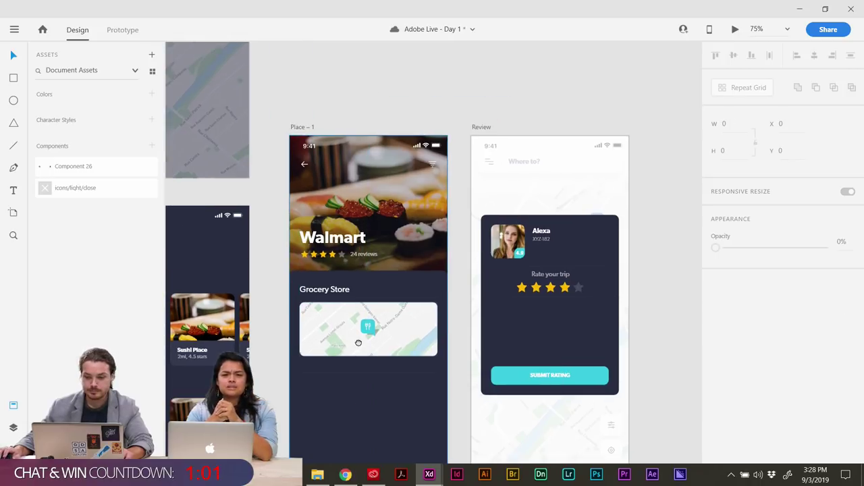
Delete the filter icon from the header of the Place – 1 artboard.
click(401, 200)
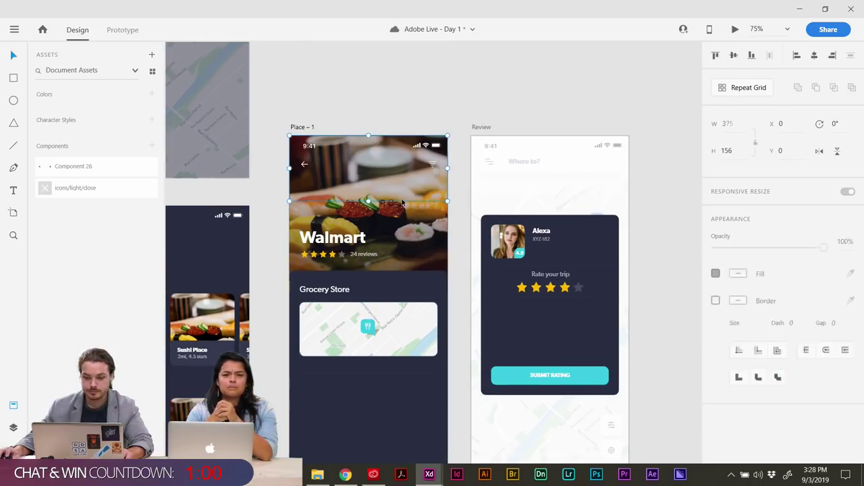
click(433, 166)
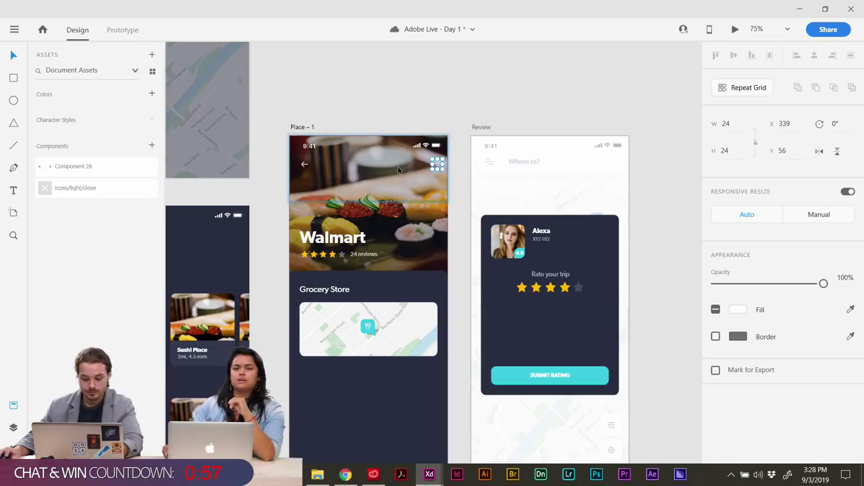
key(ctrl+z)
key(Delete)
Shift the white overlay on the Review artboard aside and delete the Where to? search bar.
scroll(435, 77, right, 2)
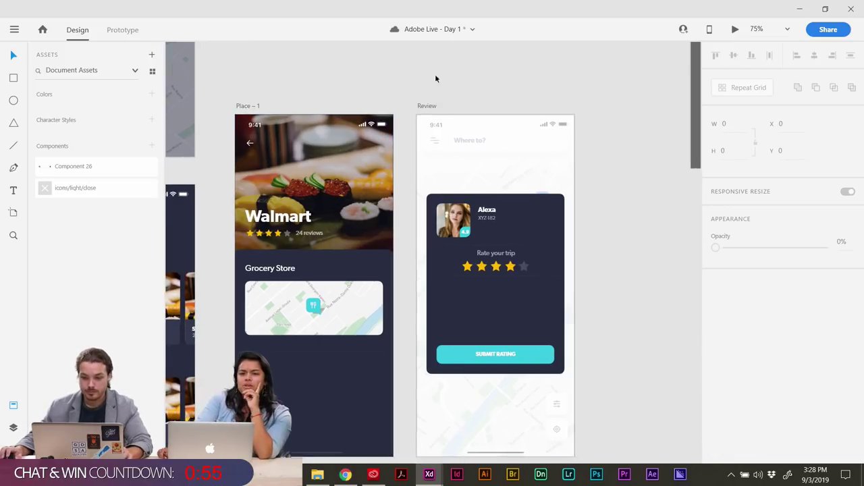
drag(497, 172, 491, 229)
click(493, 143)
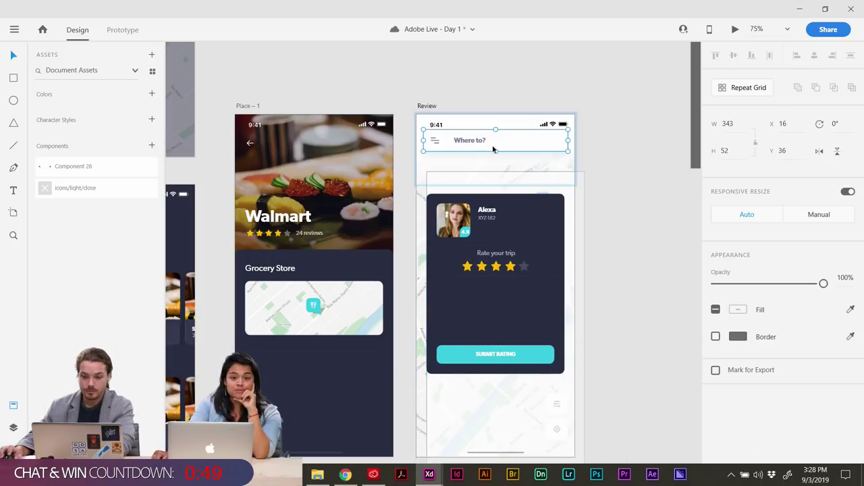
key(Delete)
Delete the filter and location buttons from the map on the Review artboard.
drag(597, 126, 600, 110)
scroll(601, 148, down, 3)
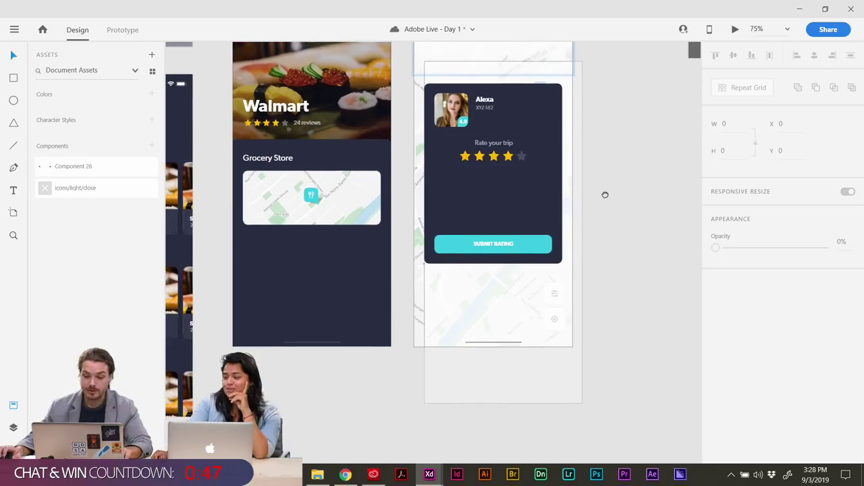
click(511, 307)
click(555, 293)
key(Delete)
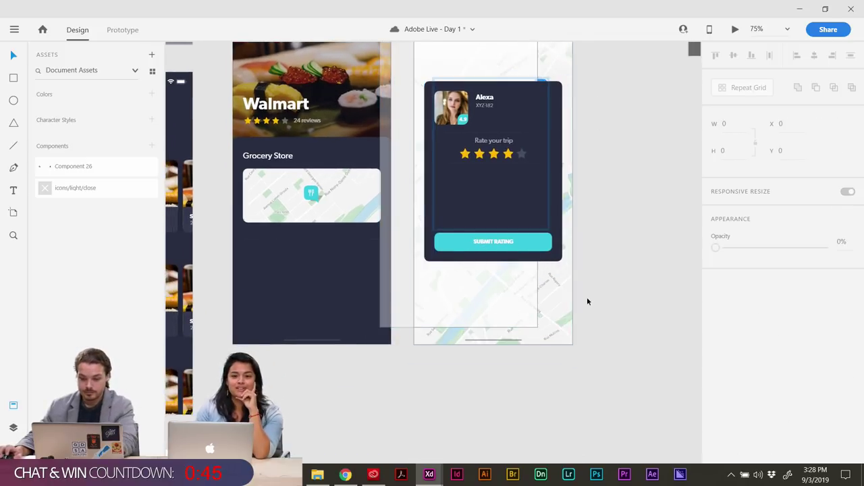
Copy the search bar component from the Map - 1 – 1 artboard.
drag(503, 321, 634, 351)
key(ctrl+minus)
key(ctrl+minus)
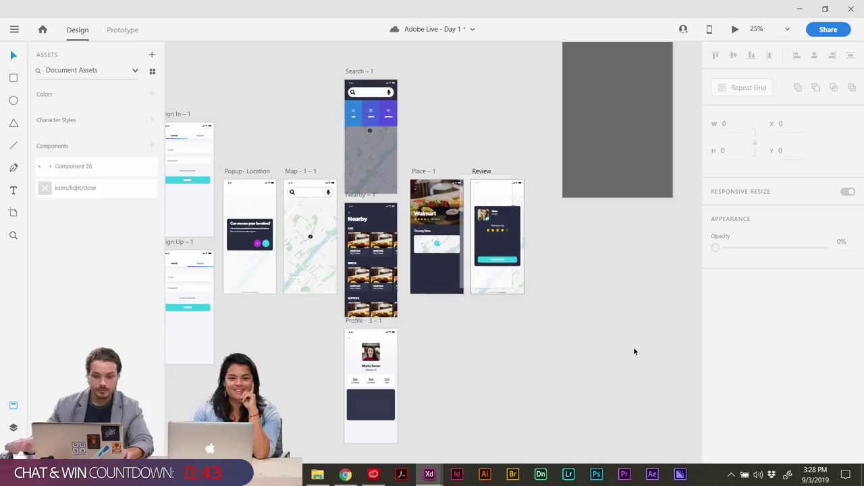
drag(441, 300, 668, 310)
key(ctrl+plus)
key(ctrl+plus)
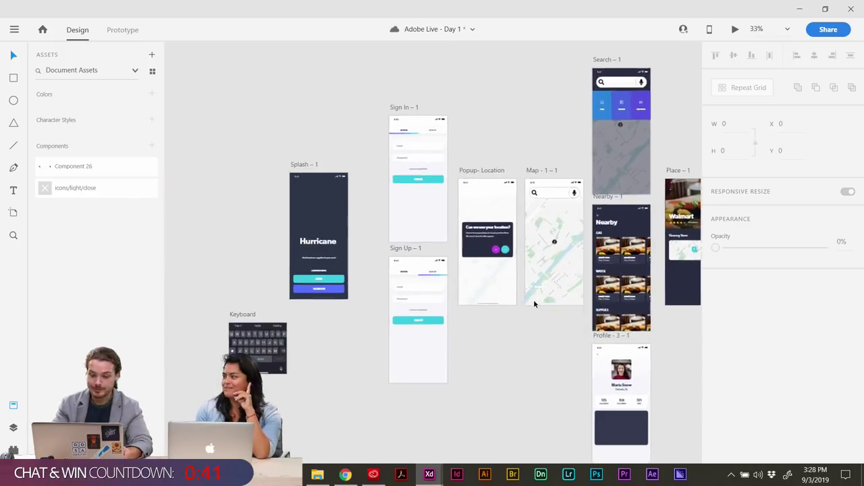
drag(695, 236, 447, 285)
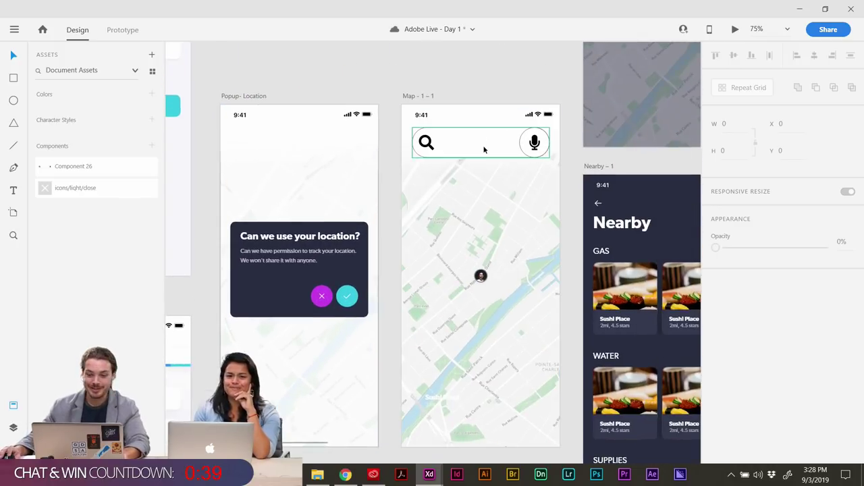
click(484, 147)
Paste the copied search bar onto the Review artboard above the rating card.
drag(509, 239, 313, 234)
key(ctrl+minus)
key(ctrl+minus)
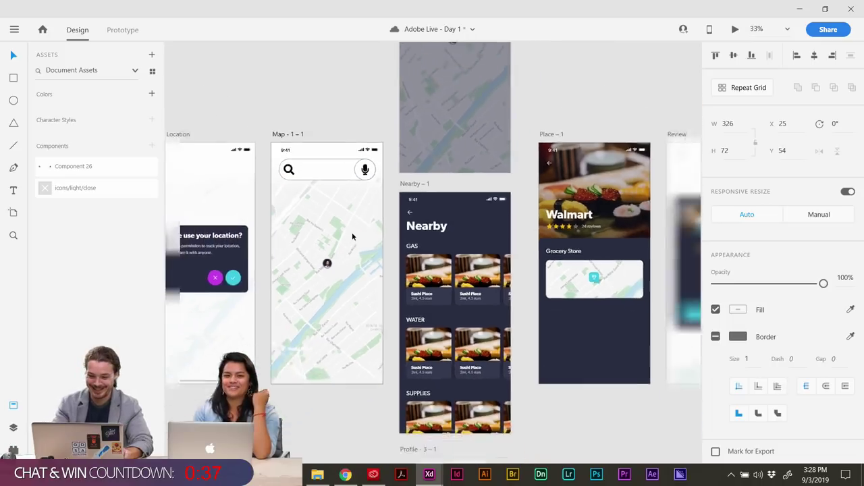
drag(566, 219, 416, 211)
scroll(405, 196, up, 5)
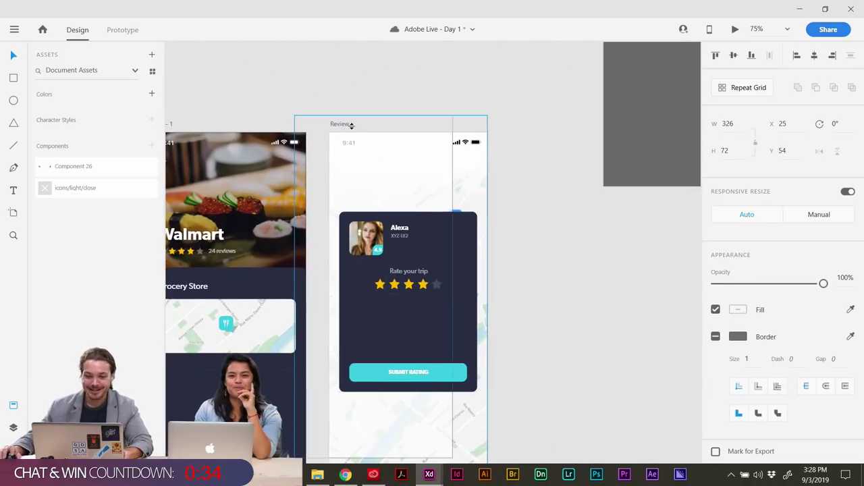
click(342, 124)
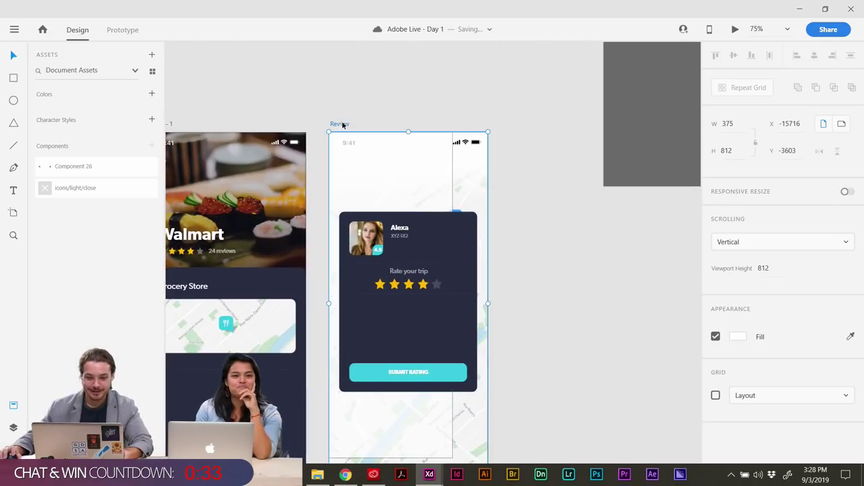
key(ctrl+v)
key(ctrl+shift+[)
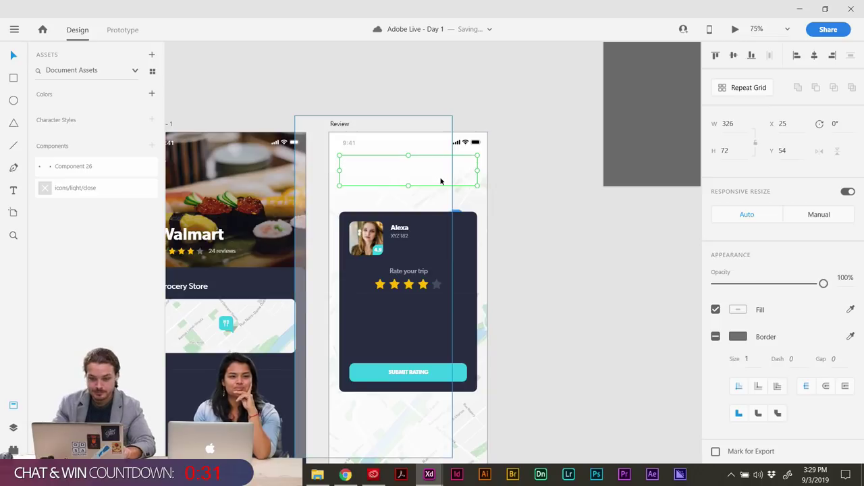
click(455, 124)
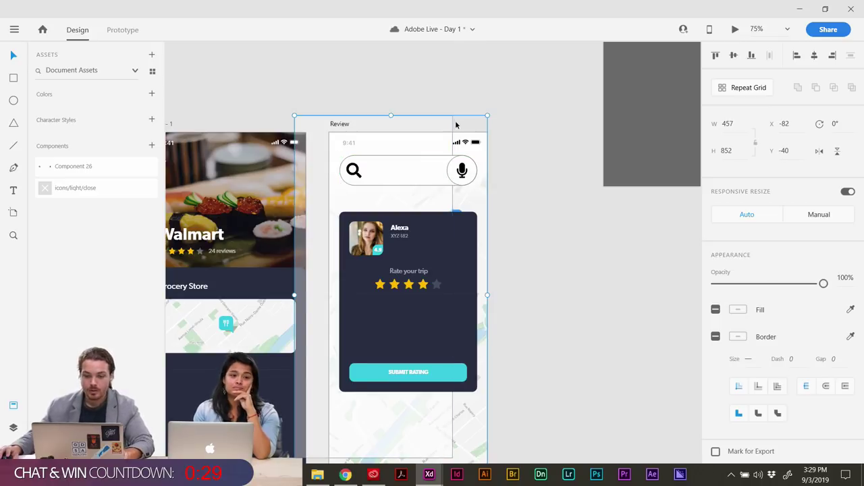
Bring the white overlay to the top of the Review artboard's layer order and align it with the artboard.
drag(401, 141, 371, 158)
key(ctrl+z)
click(413, 123)
double_click(413, 142)
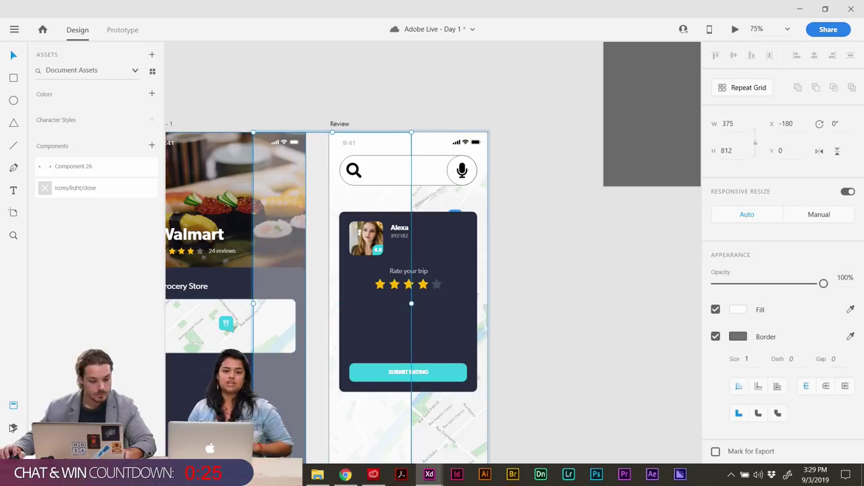
click(13, 428)
drag(77, 171, 83, 85)
click(343, 102)
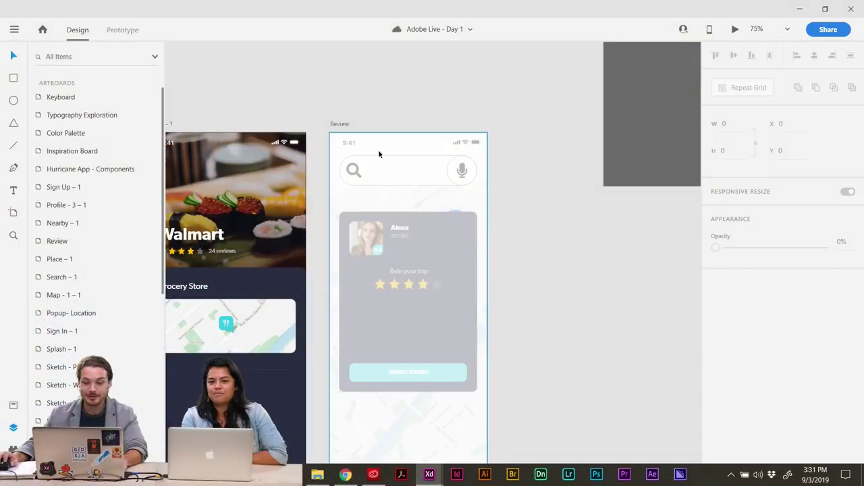
Select the overlay/white group on the Review artboard and shift it aside to partly uncover the rating card.
click(340, 124)
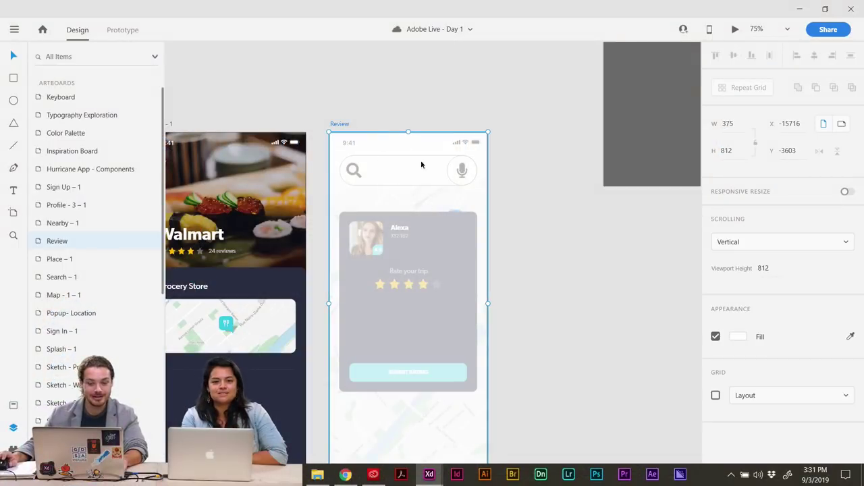
scroll(507, 198, down, 2)
click(374, 110)
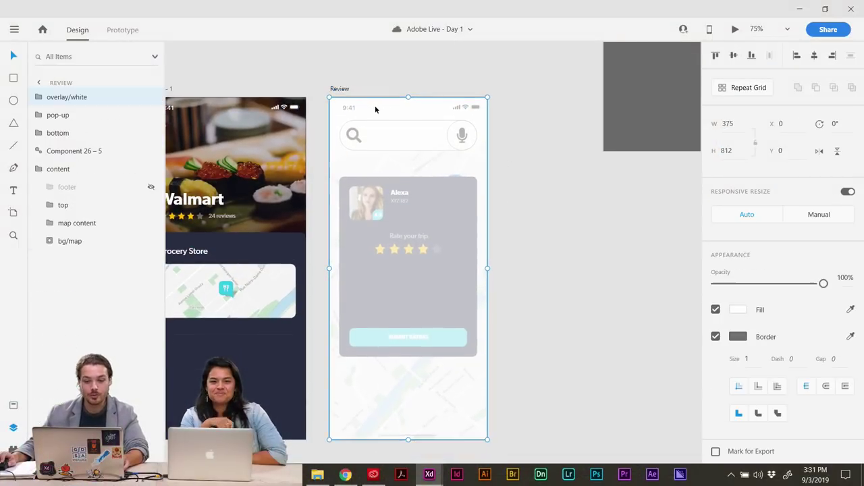
click(386, 129)
drag(400, 167, 390, 116)
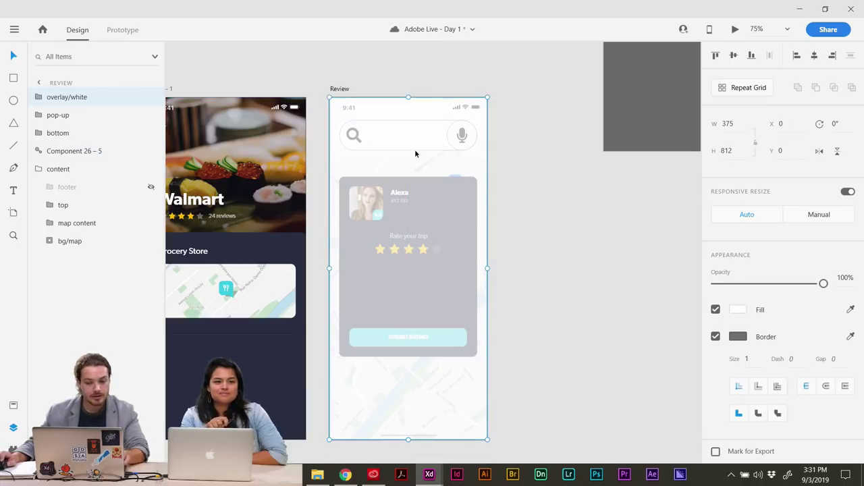
drag(395, 156, 356, 117)
Move the pop-up layer above overlay/white in the Review artboard's layer order and realign the overlay with the artboard.
click(466, 213)
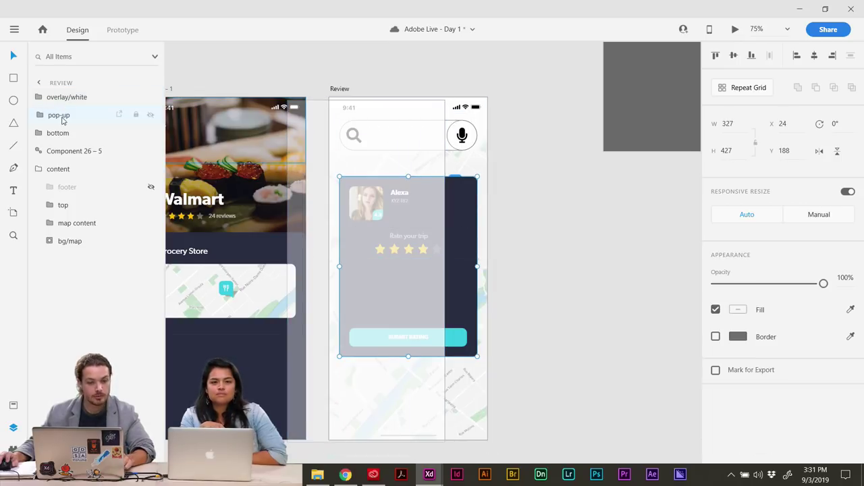
drag(63, 119, 75, 94)
drag(320, 135, 361, 129)
key(Escape)
Look back over the app's artboards from Review to Splash – 1 and hide the layer list.
drag(337, 336, 464, 319)
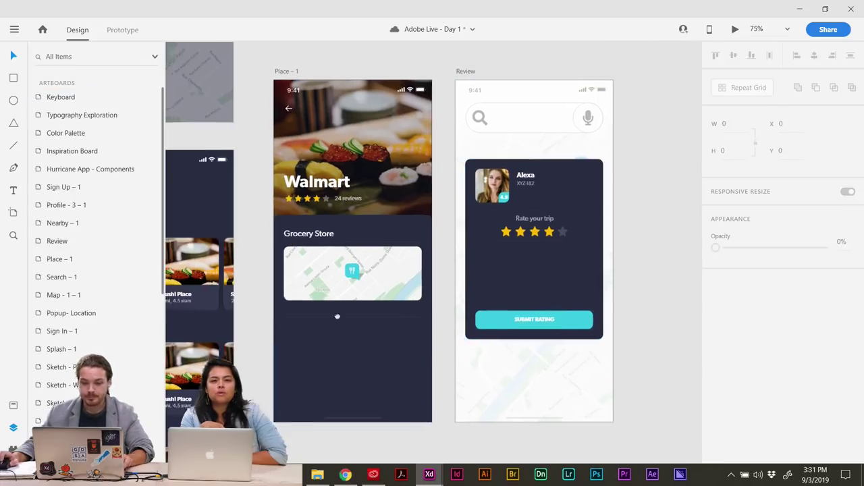
drag(338, 317, 520, 295)
scroll(317, 322, left, 15)
scroll(275, 266, right, 15)
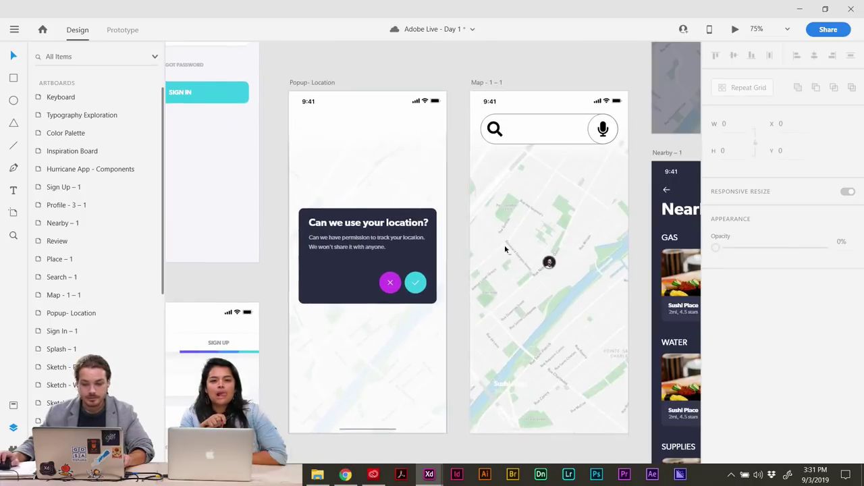
scroll(506, 247, up, 3)
scroll(198, 263, down, 6)
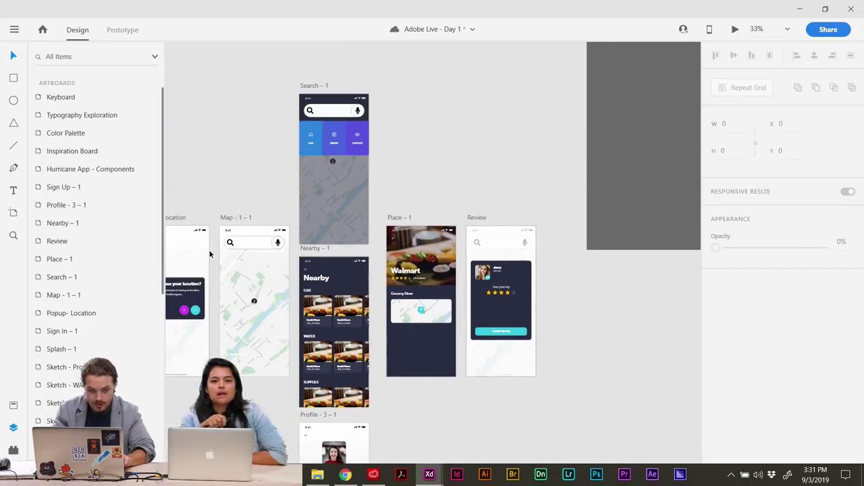
click(13, 428)
scroll(261, 370, left, 10)
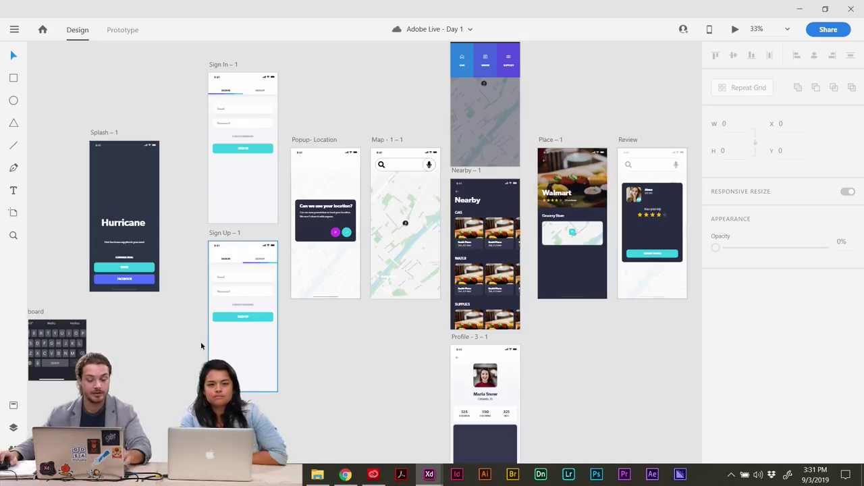
Examine the Splash, Sign In, Sign Up, Popup- Location, Map and Nearby artboards up close.
scroll(304, 385, up, 5)
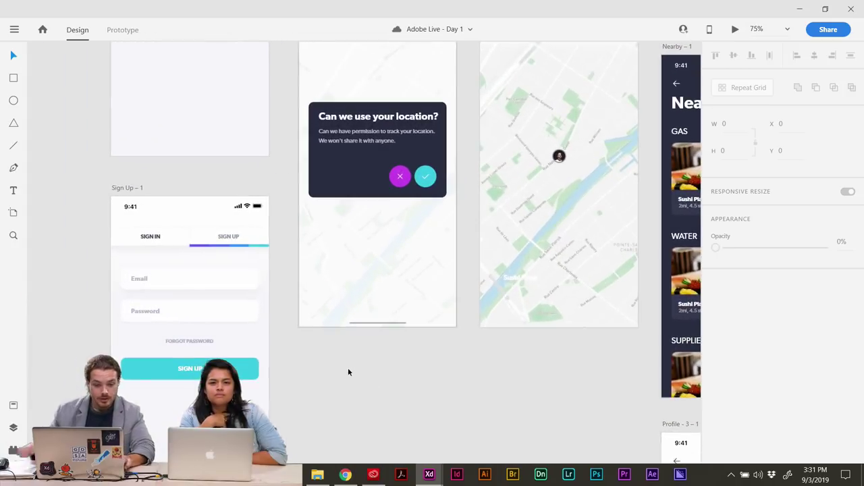
drag(236, 239, 589, 356)
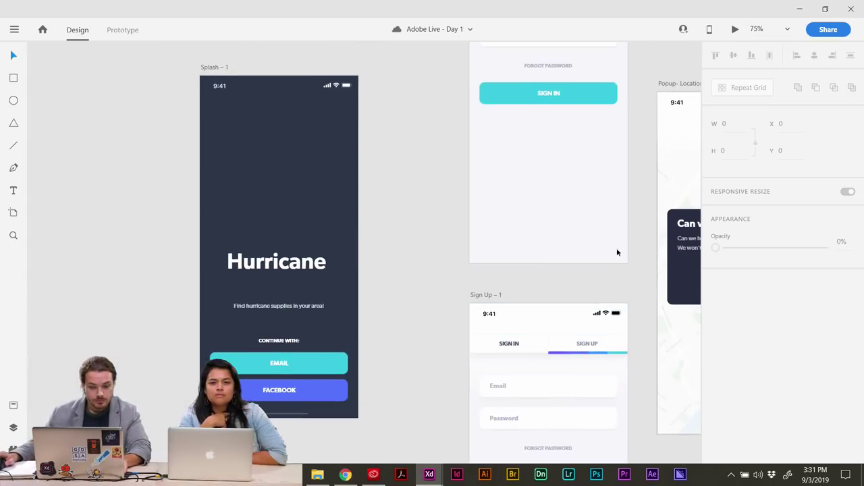
drag(635, 223, 505, 335)
scroll(505, 335, down, 4)
scroll(505, 335, right, 8)
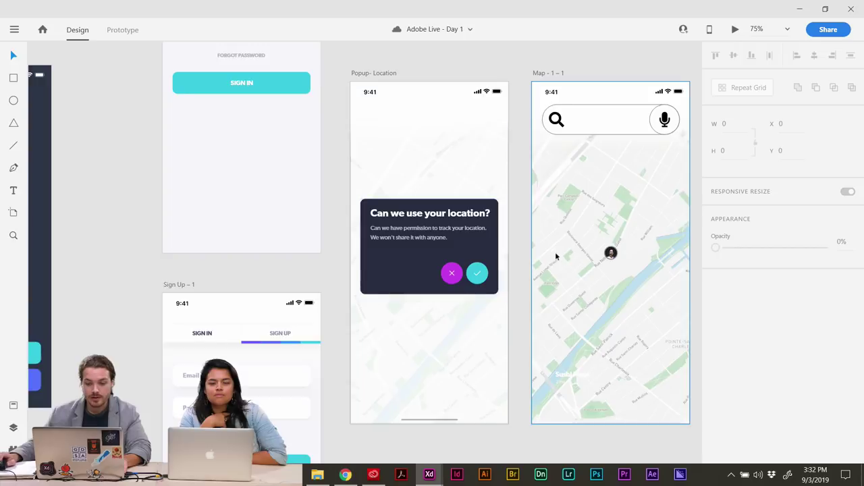
scroll(510, 226, right, 6)
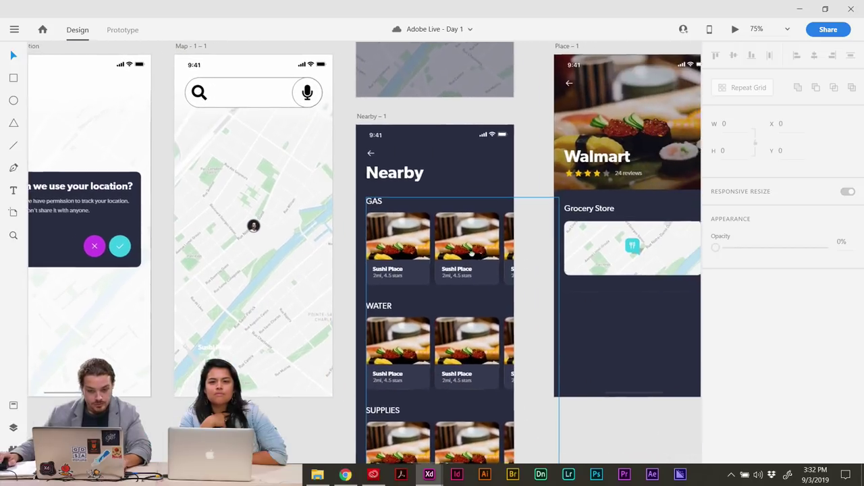
scroll(500, 280, up, 2)
scroll(524, 281, left, 6)
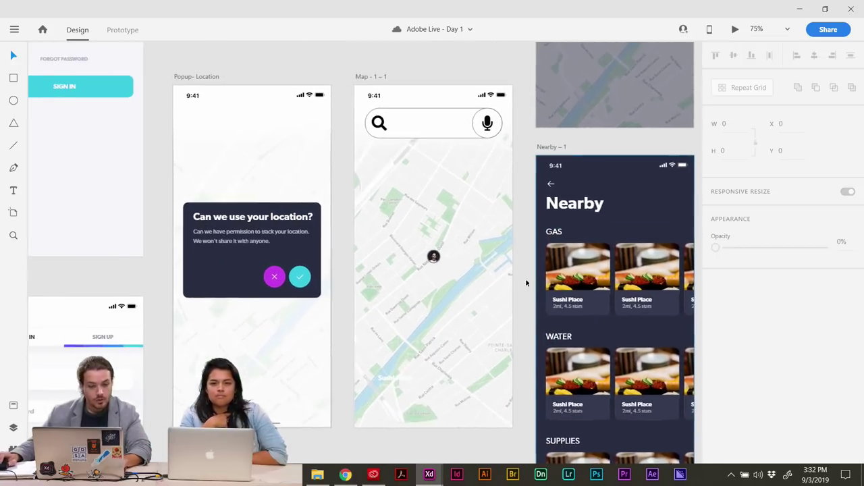
Select the Popup- Location artboard and survey the whole screen flow from Splash – 1 to Review.
click(196, 76)
scroll(429, 163, down, 5)
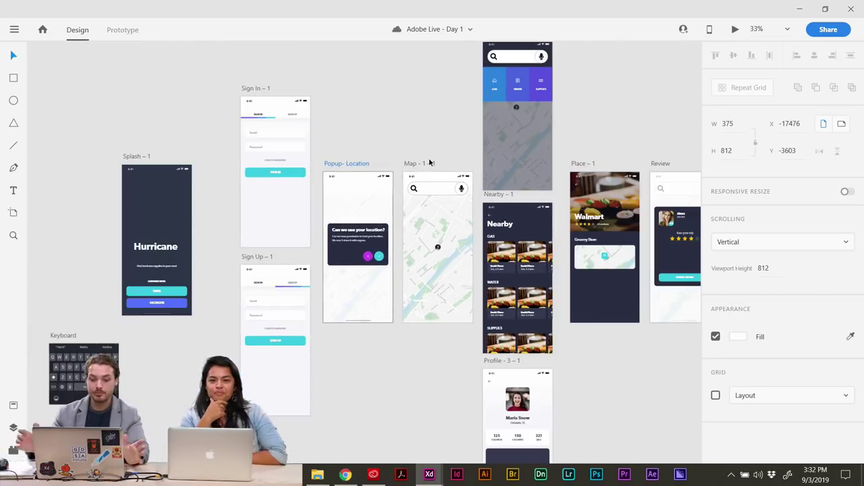
drag(450, 199, 462, 173)
scroll(462, 173, down, 1)
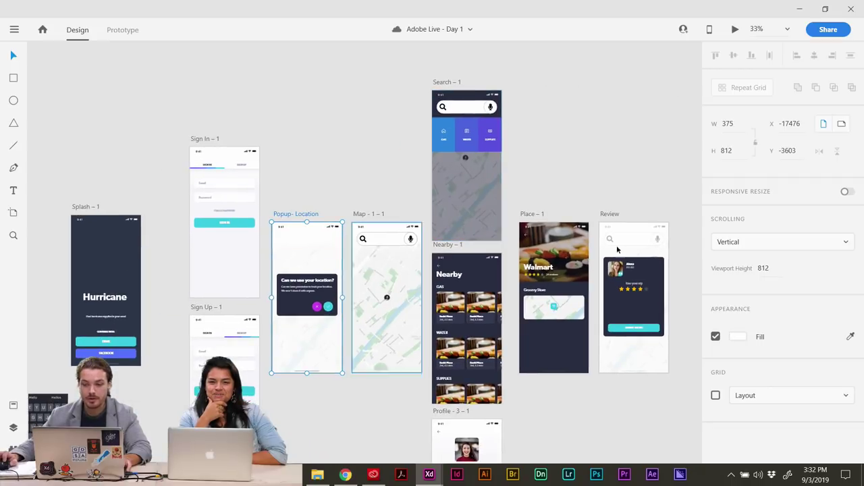
scroll(628, 261, down, 2)
scroll(615, 258, right, 1)
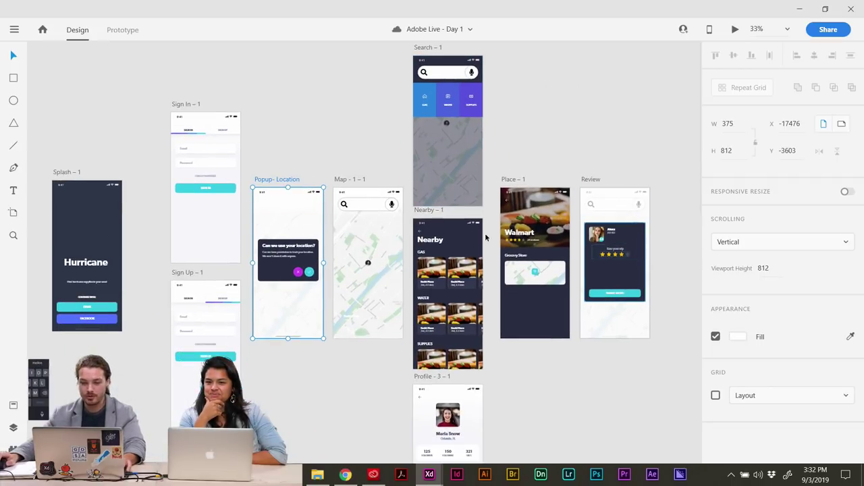
Delete the Popup-Location artboard and shift the Map, Search, Nearby, Profile, Place and Review artboards left to narrow the gap.
key(Delete)
scroll(270, 164, right, 2)
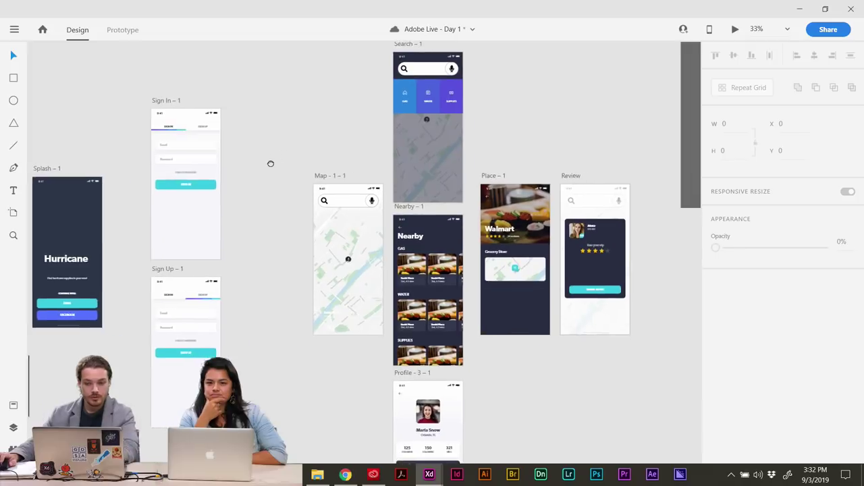
scroll(289, 126, up, 1)
key(ctrl+minus)
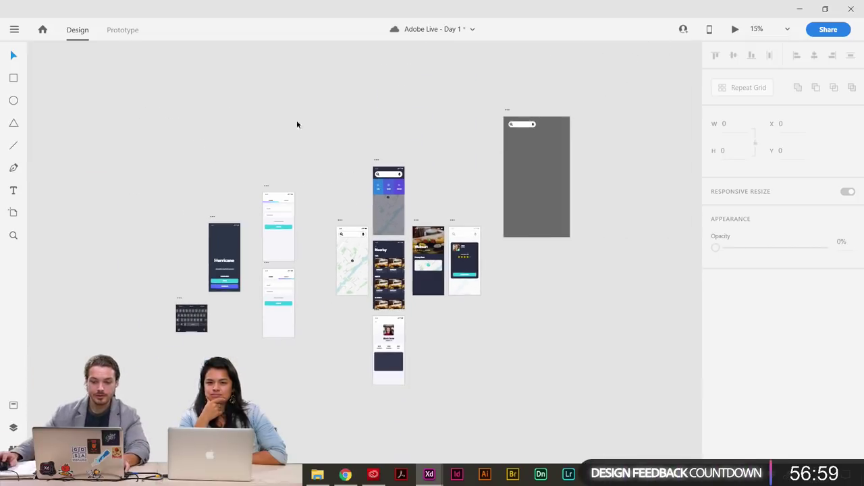
drag(297, 122, 471, 394)
drag(377, 162, 354, 162)
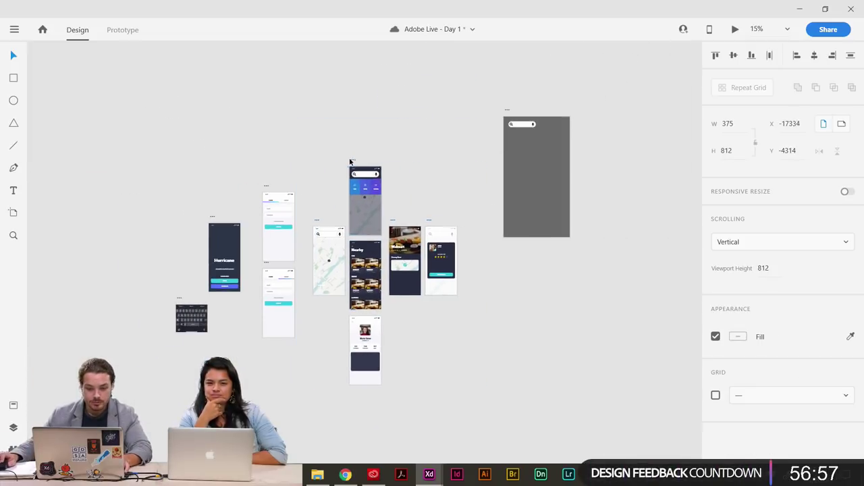
click(415, 132)
Look over the rearranged app screens from Map to Review and the Hurricane App - Components artboard.
key(ctrl+plus)
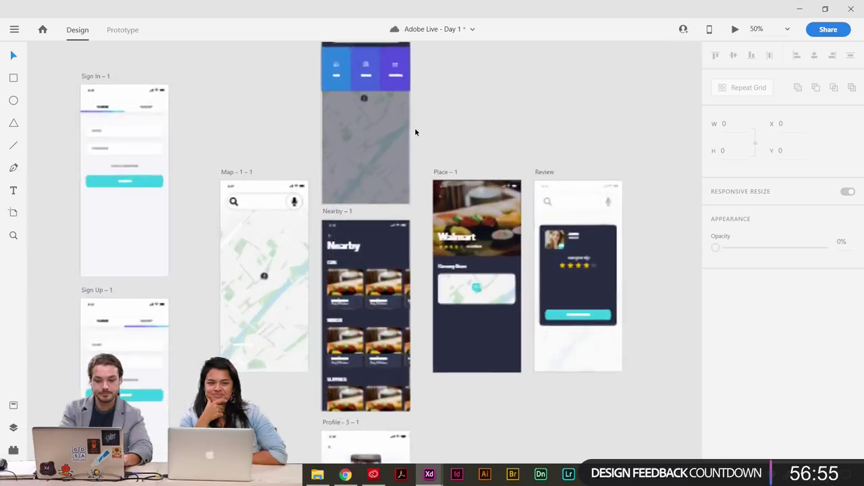
drag(290, 230, 238, 320)
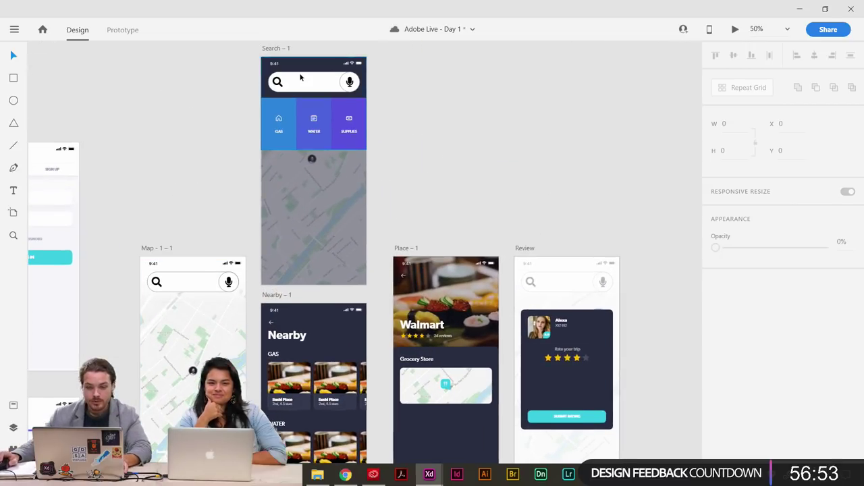
drag(377, 249, 368, 155)
drag(327, 381, 219, 337)
drag(379, 300, 418, 337)
drag(298, 334, 434, 291)
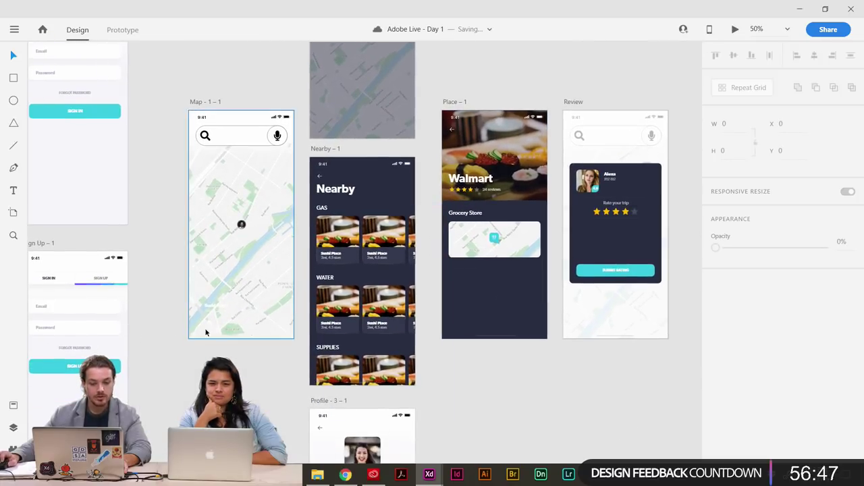
scroll(259, 327, up, 3)
scroll(259, 327, right, 15)
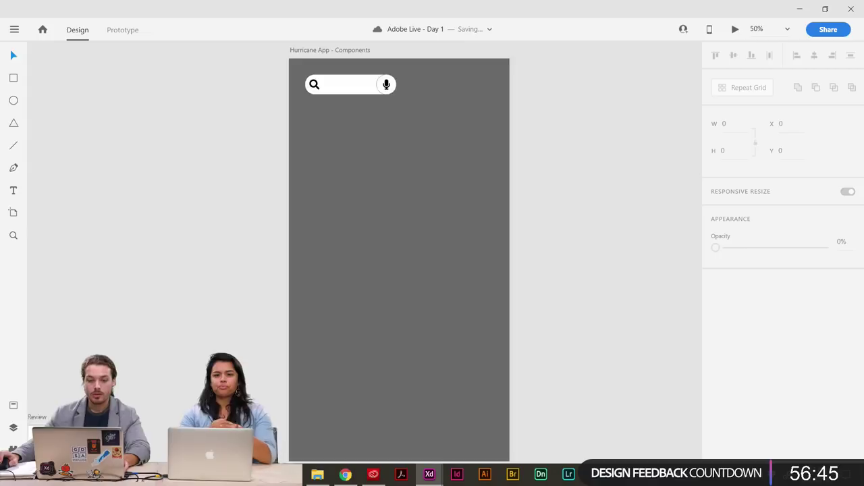
Draw a full-width rectangle about 375 by 97 along the bottom edge of the Review artboard.
click(14, 79)
scroll(236, 350, down, 10)
scroll(236, 349, left, 10)
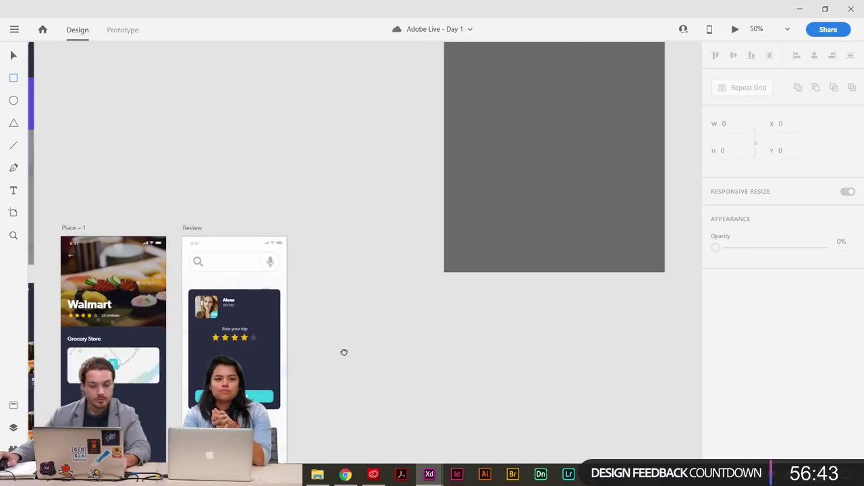
drag(315, 301, 420, 274)
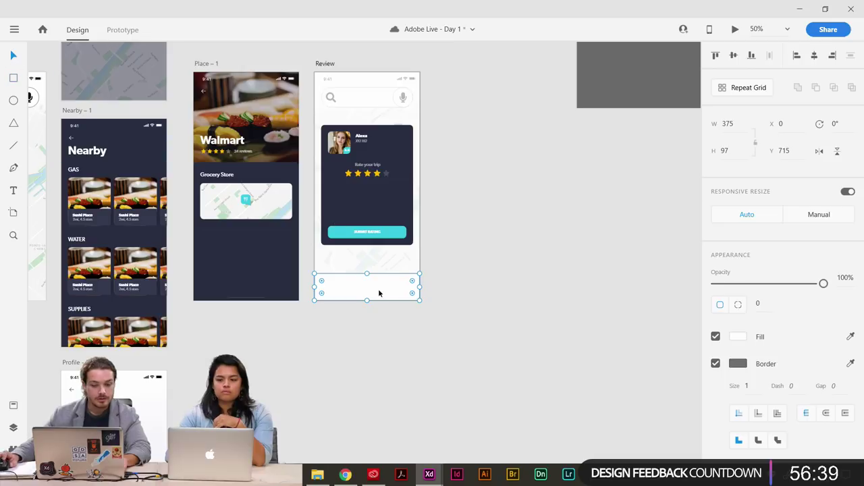
Transfer the rectangle from the Review artboard to the Hurricane App - Components artboard, placing it below the search bar at X 57, Y 325.
key(Delete)
scroll(507, 250, up, 8)
scroll(506, 249, right, 5)
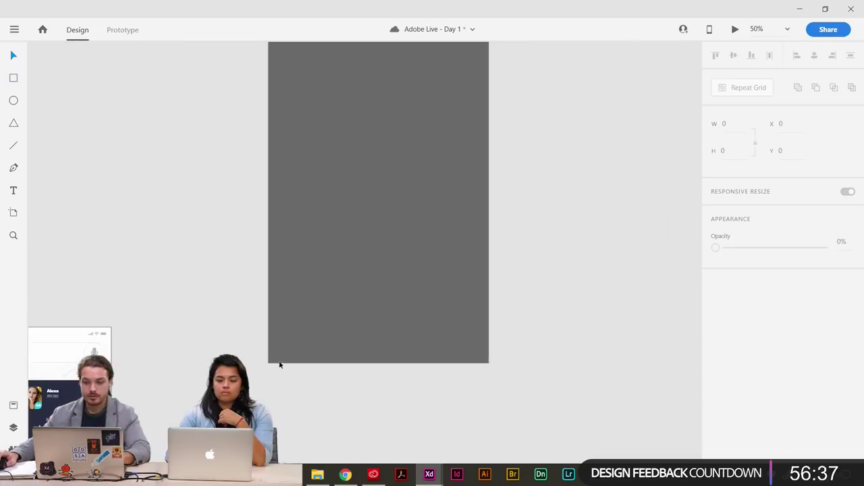
click(265, 75)
key(ctrl+v)
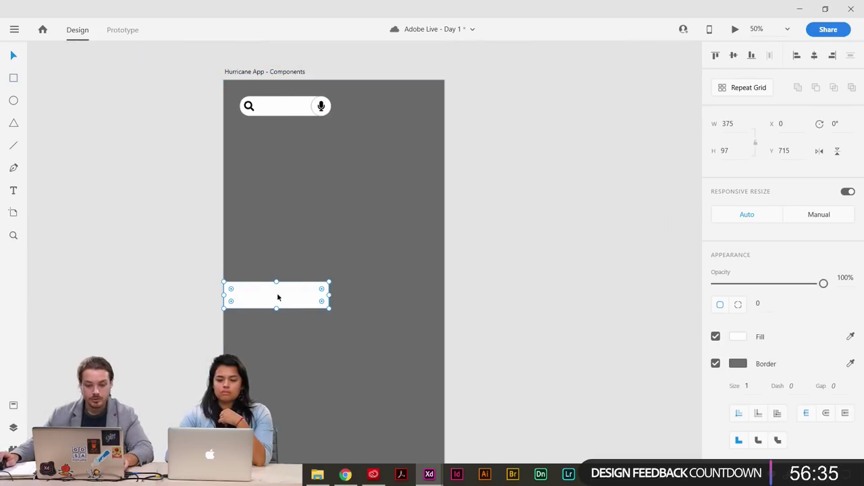
drag(276, 295, 300, 191)
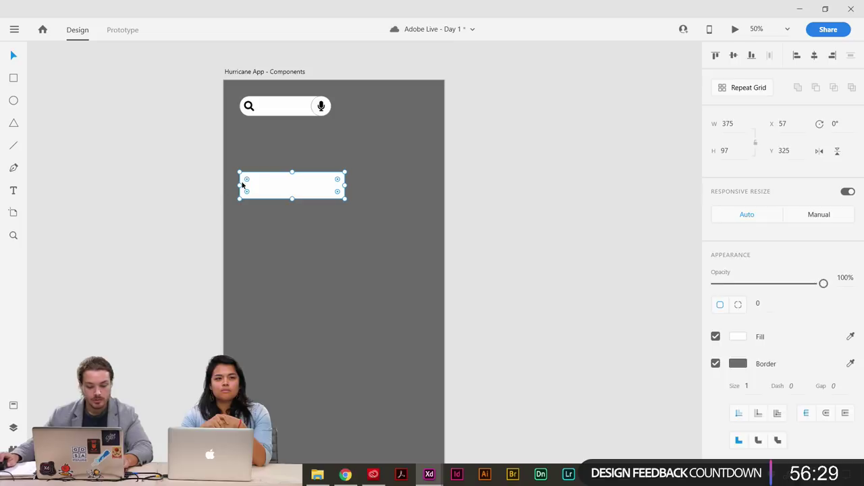
key(a)
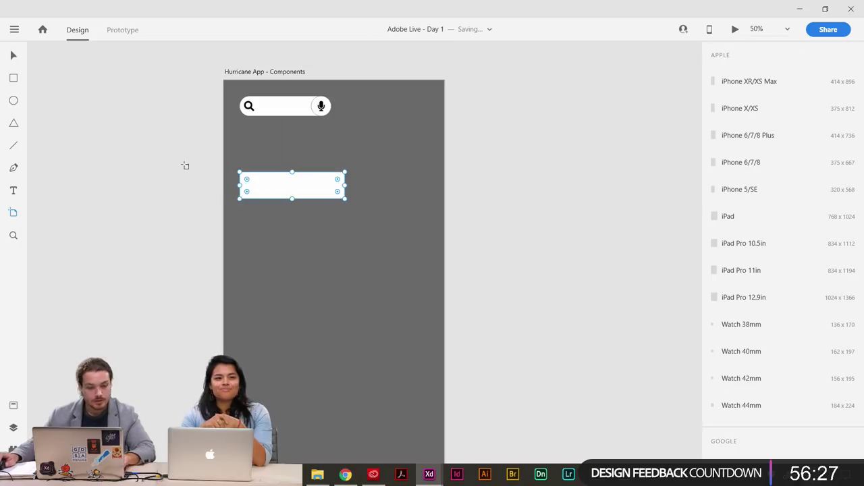
click(13, 56)
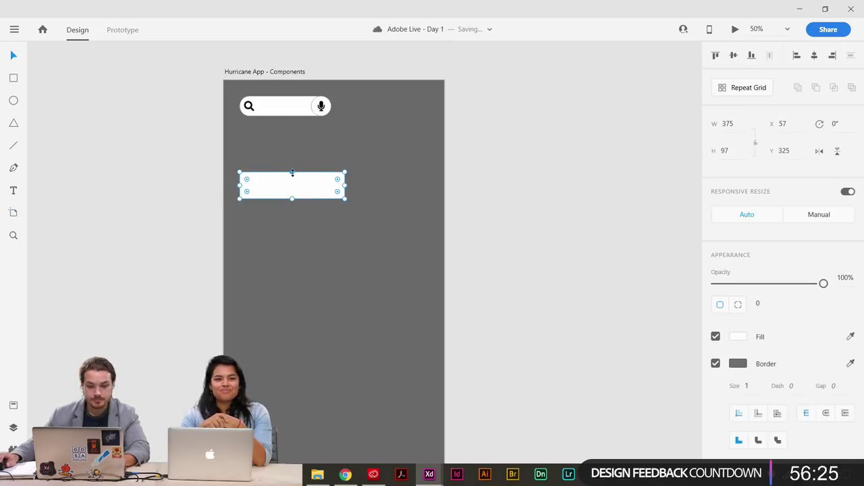
click(116, 188)
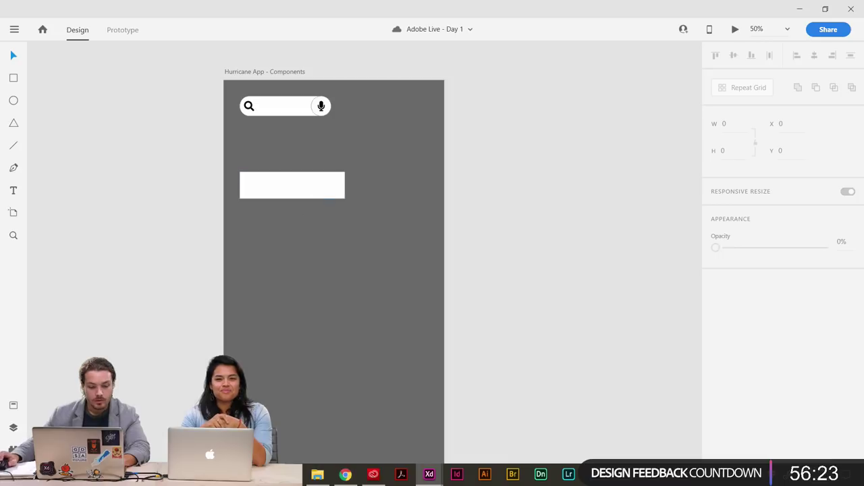
Open the Icons and Symbols plugin and search it for "home".
click(14, 405)
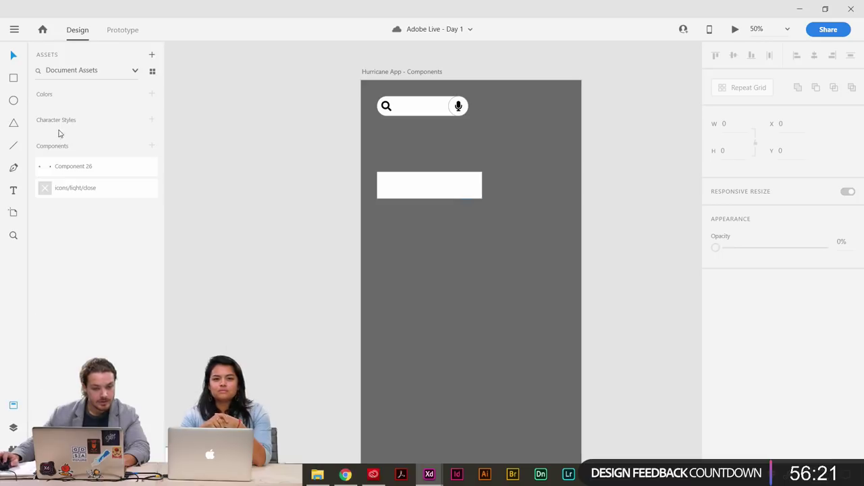
click(14, 449)
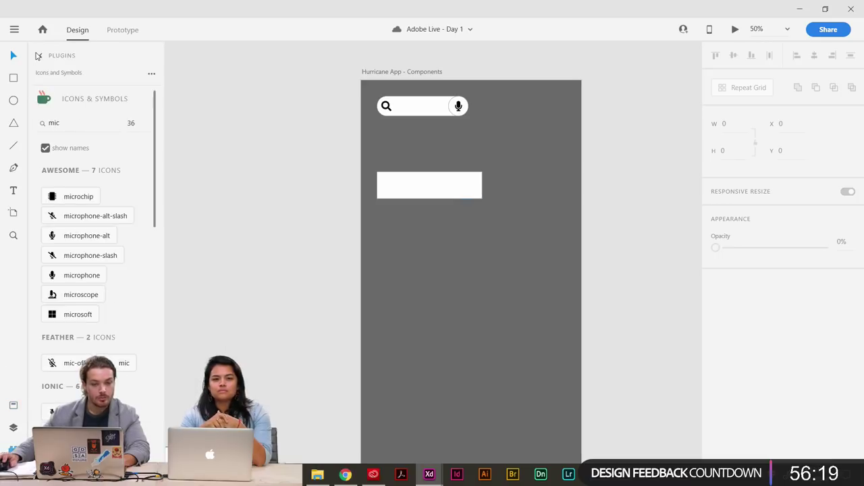
click(38, 56)
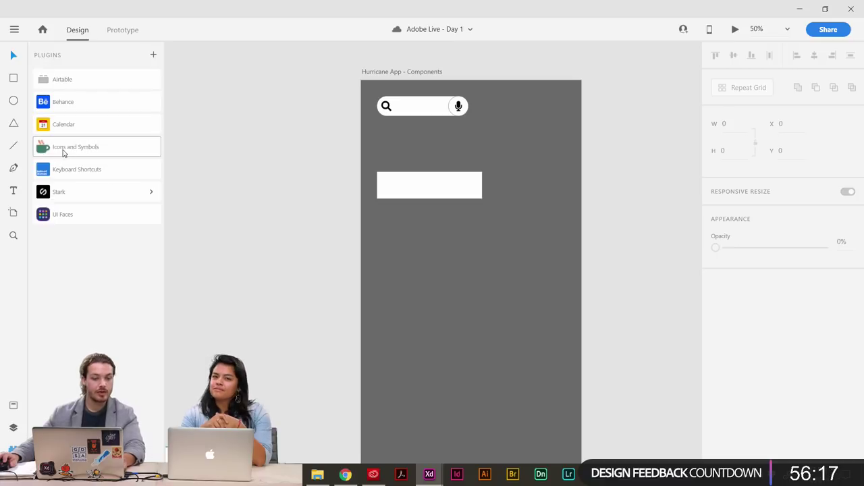
click(66, 151)
click(78, 121)
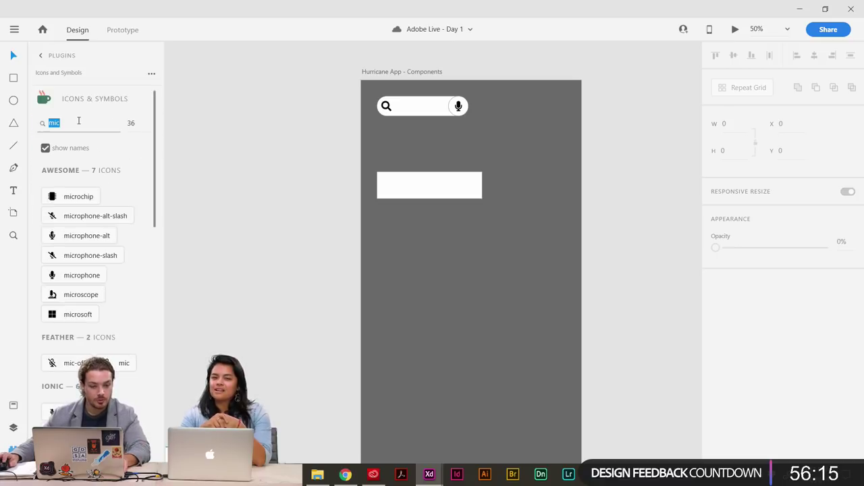
text(home)
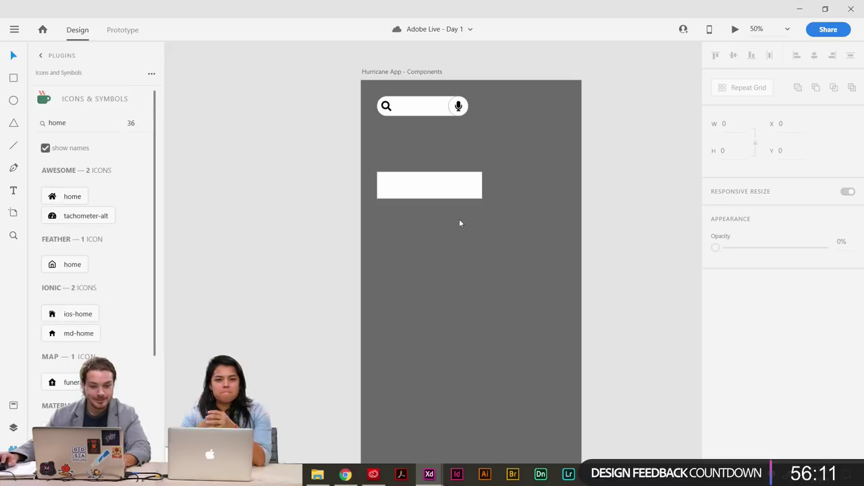
Browse the home icon results and insert the home icon from the Awesome set.
scroll(63, 203, down, 2)
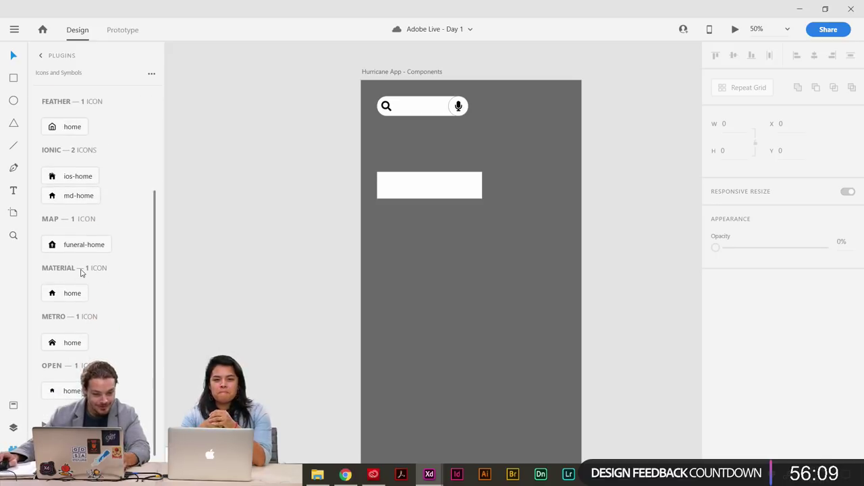
scroll(101, 305, up, 2)
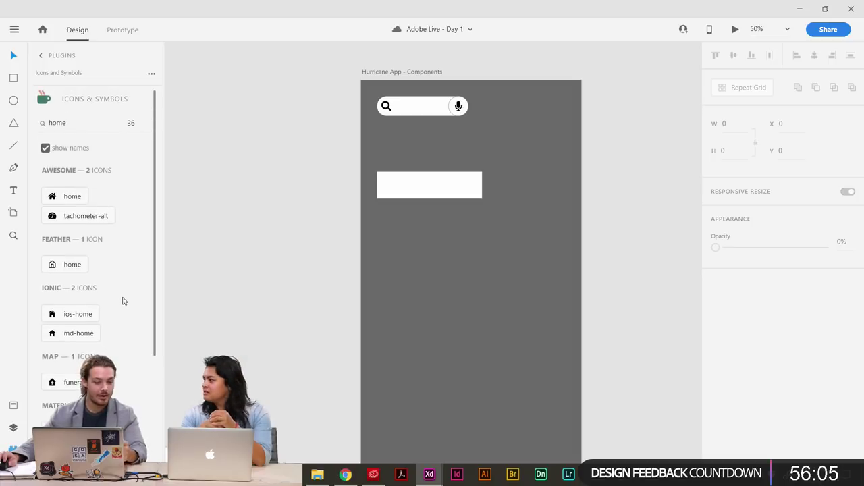
scroll(122, 301, down, 2)
scroll(121, 301, up, 1)
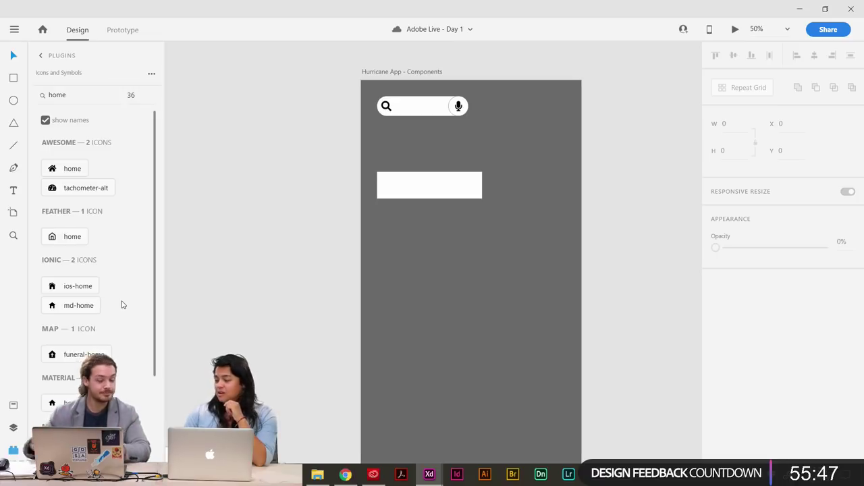
scroll(90, 193, up, 2)
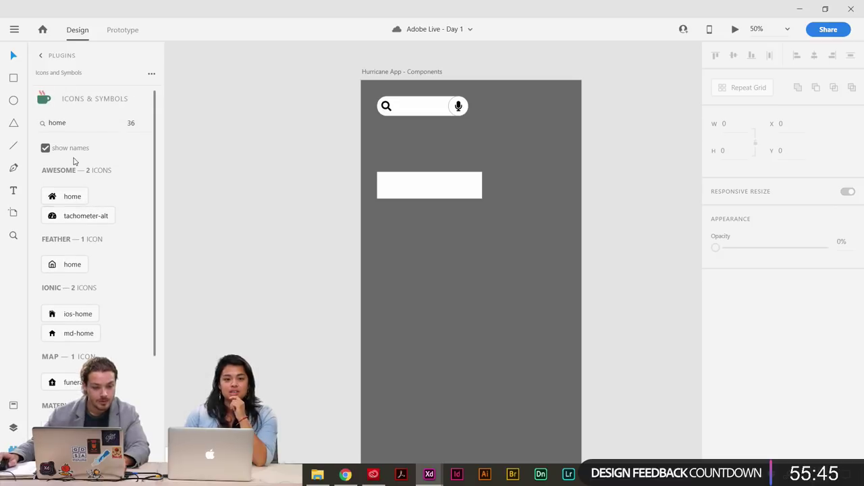
click(72, 196)
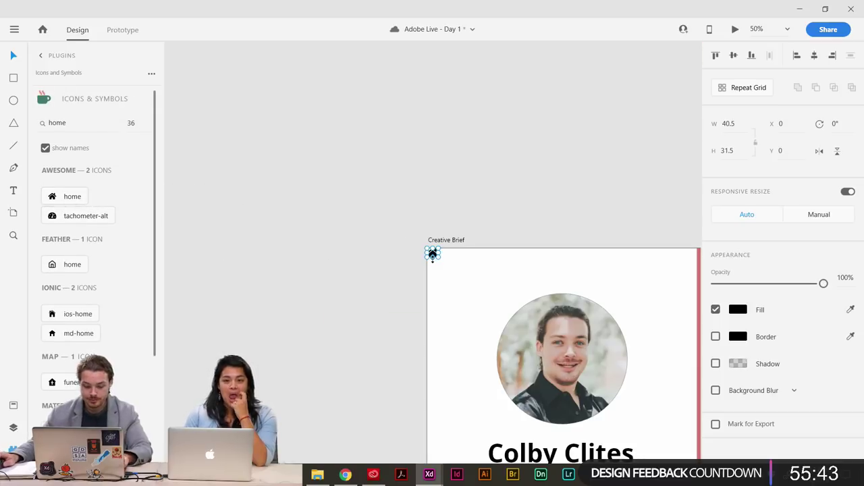
Cut the inserted home icon from the corner of the Creative Brief artboard.
drag(386, 229, 337, 181)
drag(295, 201, 279, 185)
drag(398, 217, 400, 217)
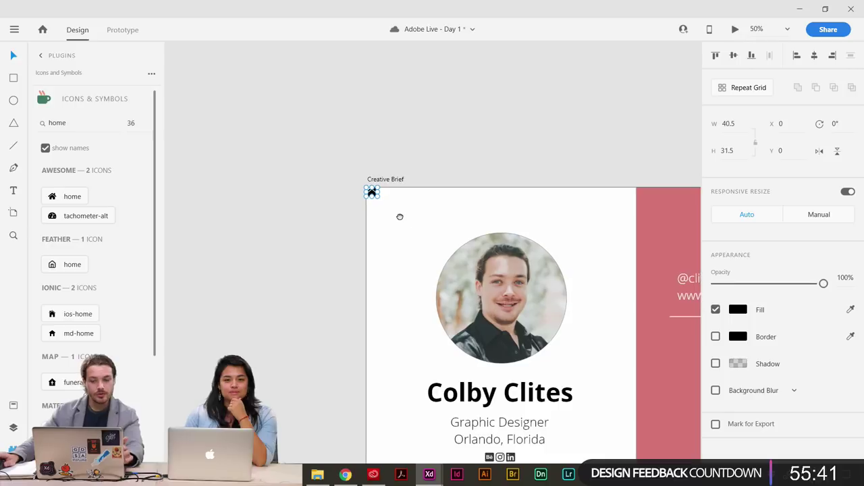
scroll(397, 214, down, 2)
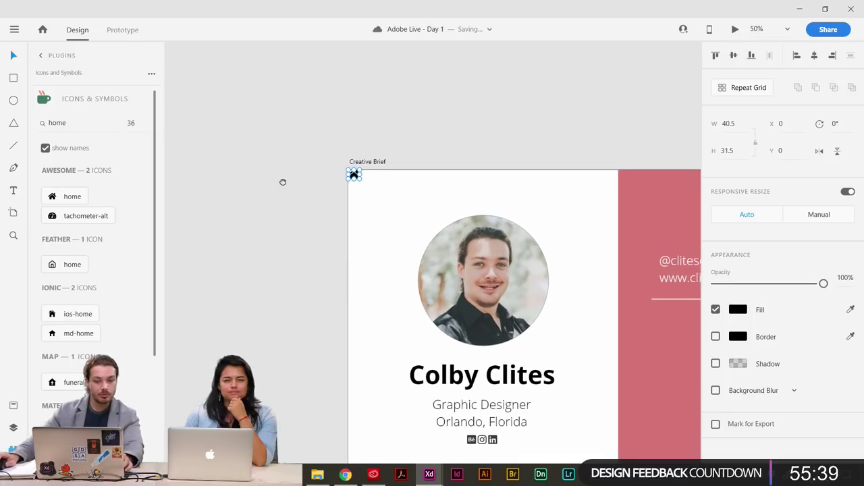
scroll(283, 182, down, 1)
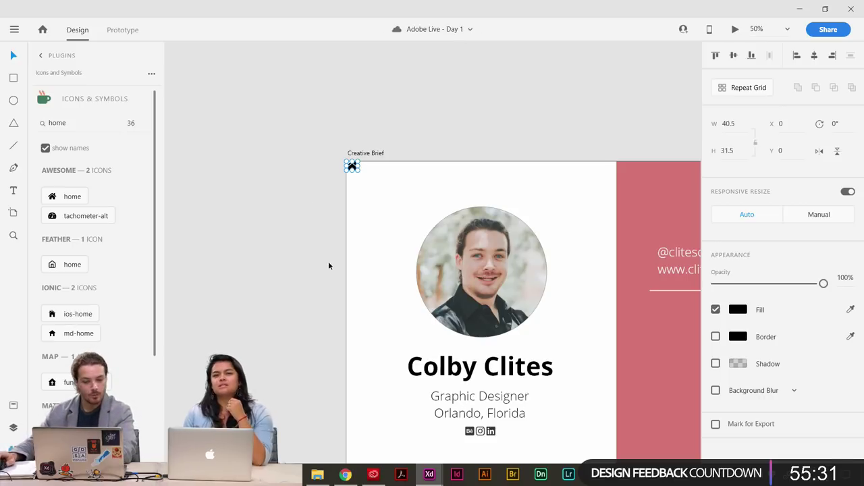
key(Delete)
Place the home icon on the Hurricane App - Components artboard at X 0, Y 0.
scroll(335, 274, down, 1)
scroll(336, 274, right, 2)
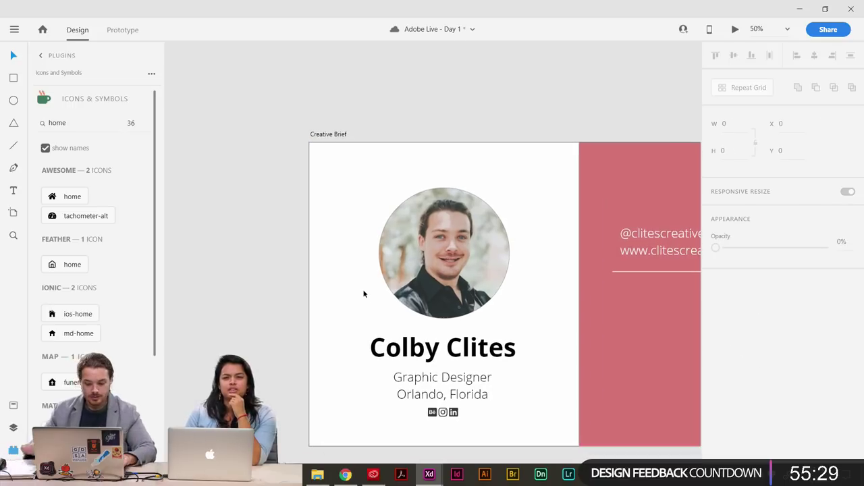
key(ctrl+minus)
key(ctrl+minus)
key(ctrl+minus)
drag(412, 327, 286, 84)
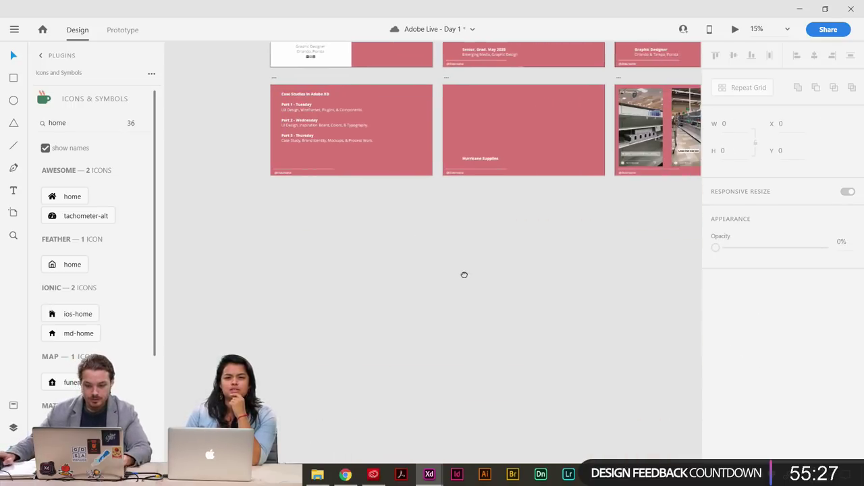
scroll(460, 256, down, 1)
ctrl+scroll(460, 254, down, 4)
scroll(590, 231, left, 2)
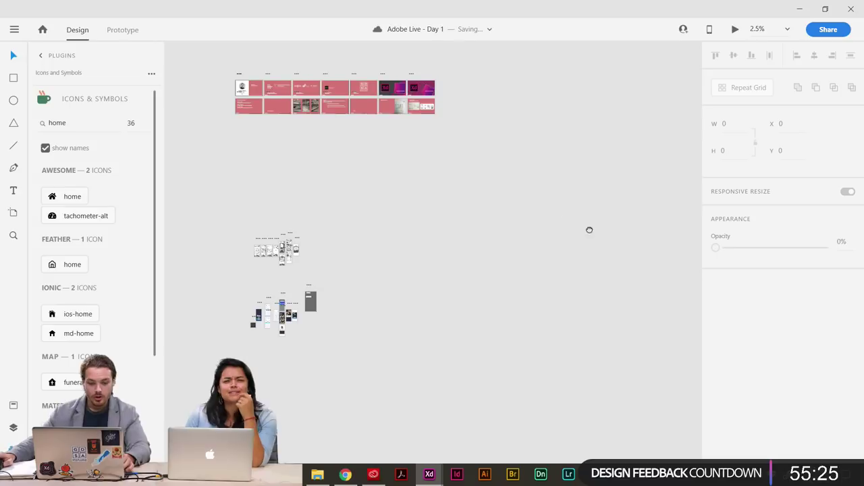
scroll(589, 231, up, 1)
scroll(377, 258, up, 3)
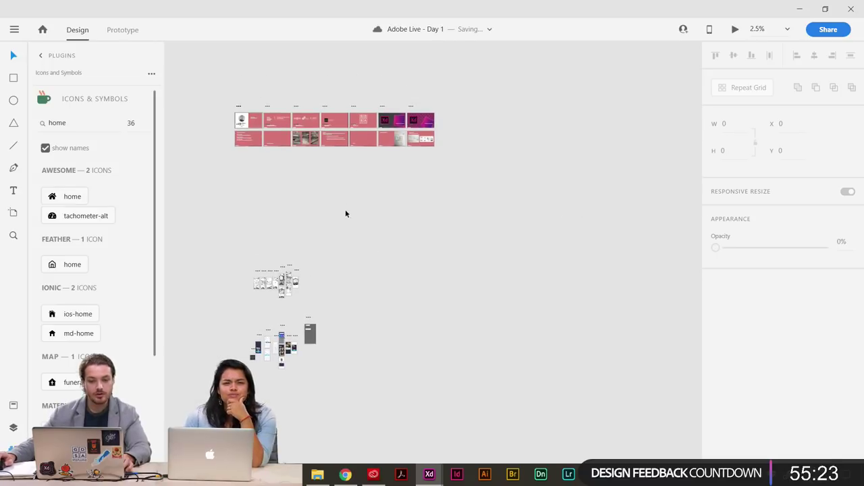
scroll(353, 219, down, 10)
ctrl+scroll(420, 193, up, 4)
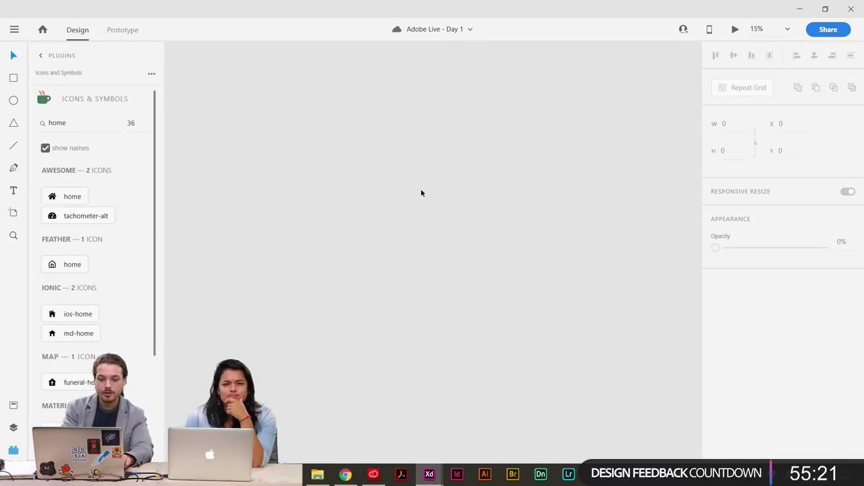
scroll(459, 251, up, 8)
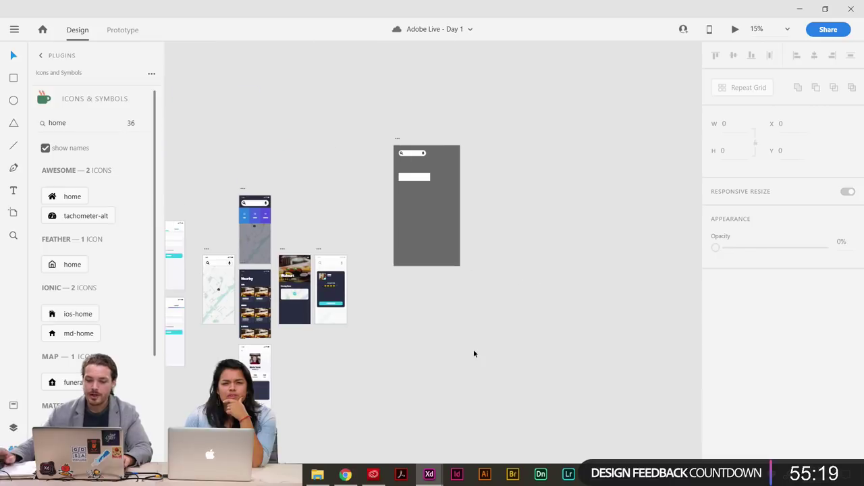
key(ctrl+plus)
key(ctrl+plus)
drag(442, 285, 397, 393)
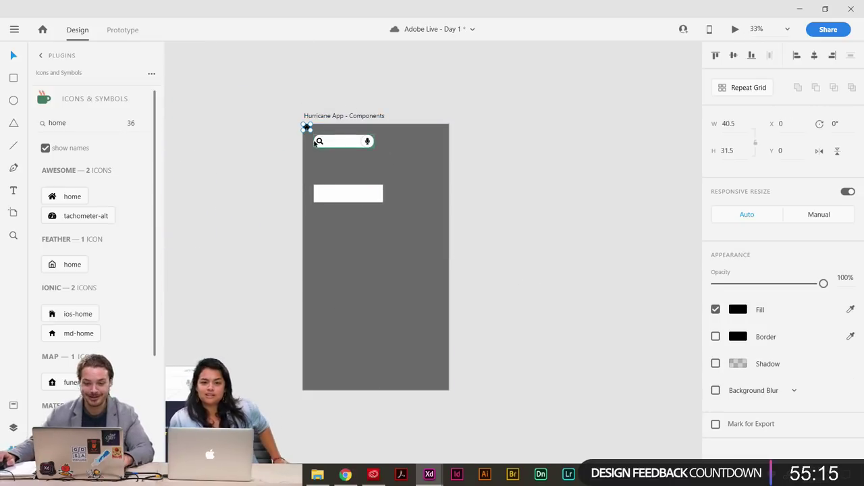
Place the home icon in the middle of the white bar at X 213, Y 364.
drag(307, 128, 344, 193)
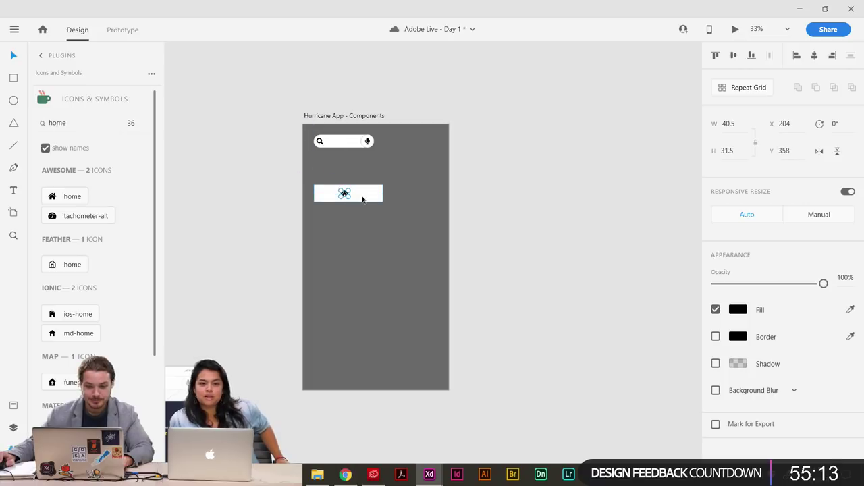
key(ctrl+=)
key(ctrl+=)
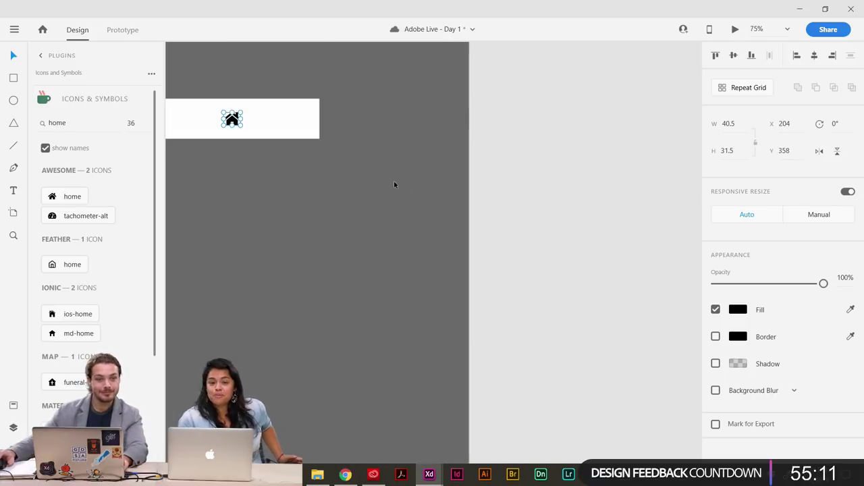
drag(396, 185, 514, 267)
mouse_move(377, 194)
mouse_down()
mouse_move(385, 183)
mouse_move(389, 201)
mouse_move(401, 196)
mouse_move(382, 199)
mouse_up()
click(439, 191)
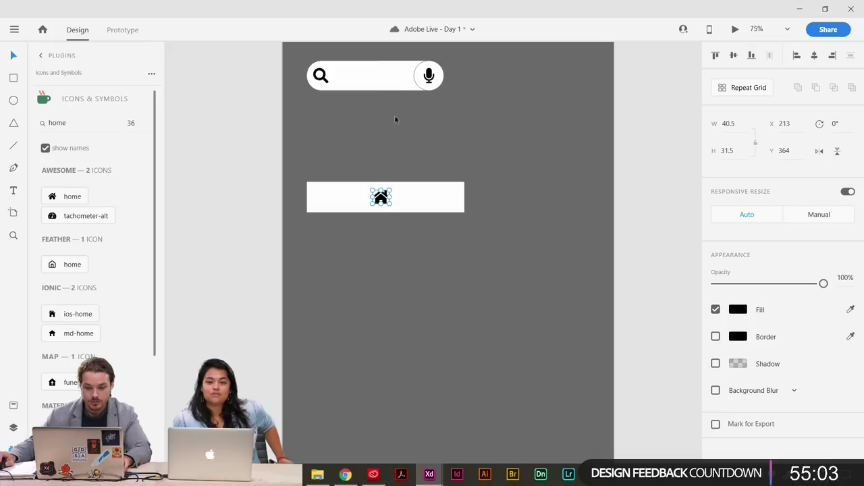
Move the white bar and its home icon toward the artboard's right edge, below the search bar.
drag(290, 172, 537, 155)
scroll(380, 308, right, 4)
scroll(380, 308, up, 2)
drag(380, 308, 372, 314)
click(372, 314)
drag(383, 206, 388, 206)
click(499, 229)
scroll(500, 232, up, 1)
Draw two equal circles in the white bar, one on each side of the home icon.
click(14, 100)
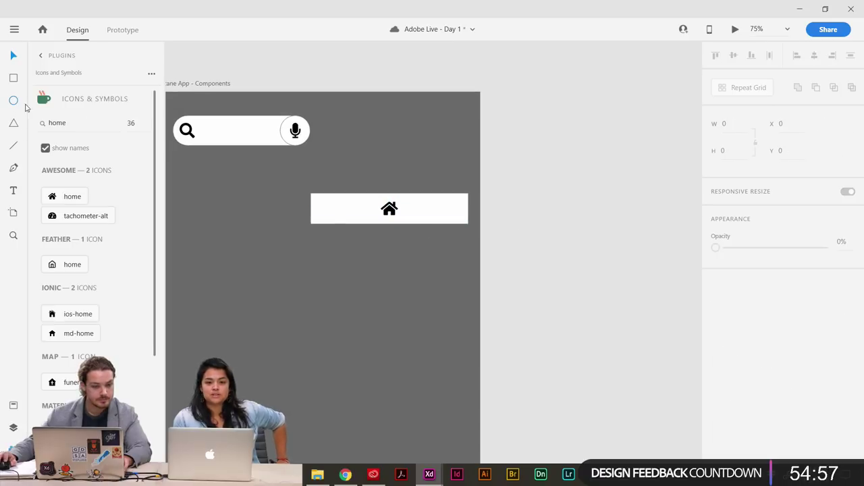
mouse_move(315, 194)
mouse_down()
mouse_move(343, 220)
mouse_move(328, 206)
mouse_move(453, 215)
mouse_up()
key(Escape)
key(Escape)
Enlarge the home icon slightly between the two circles in the white bar.
click(390, 209)
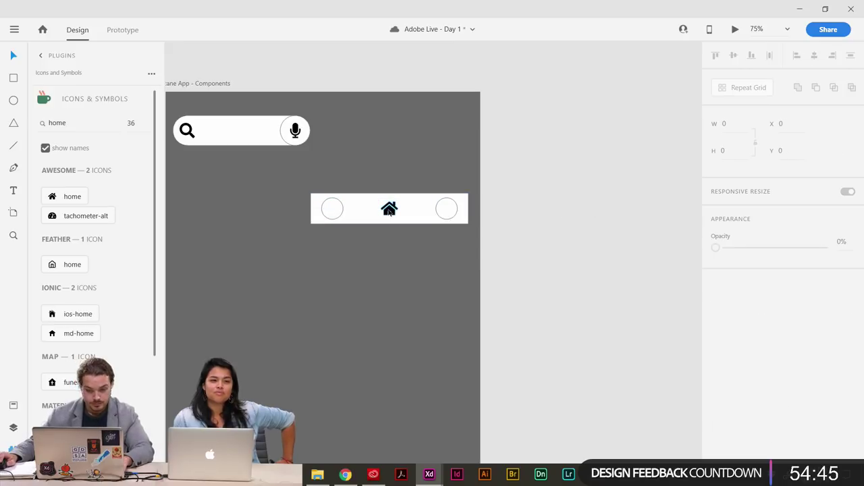
mouse_move(398, 201)
mouse_down()
mouse_move(404, 197)
mouse_move(391, 209)
mouse_up()
click(393, 210)
key(ctrl+z)
scroll(571, 216, left, 3)
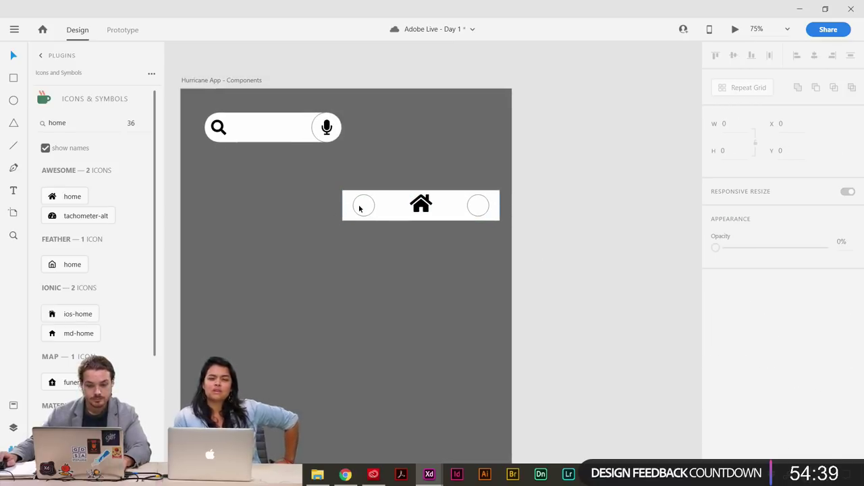
click(363, 205)
click(400, 239)
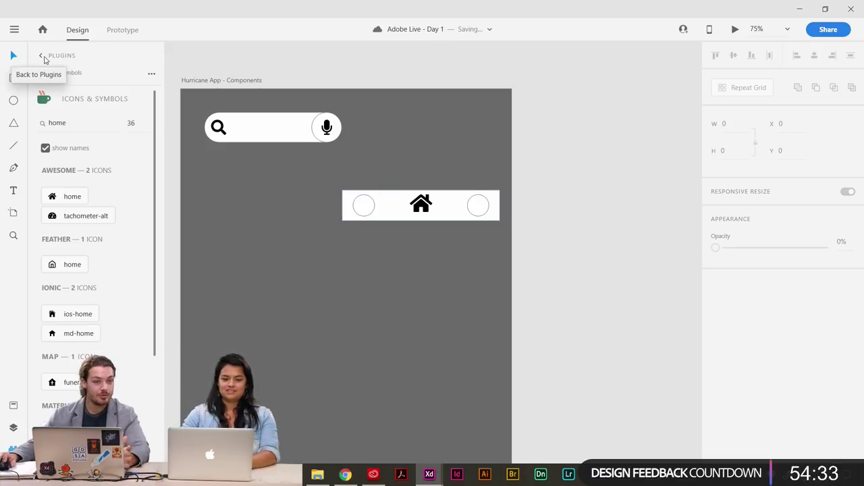
Open the Keyboard Shortcuts plugin and look through its list of XD shortcuts.
click(40, 58)
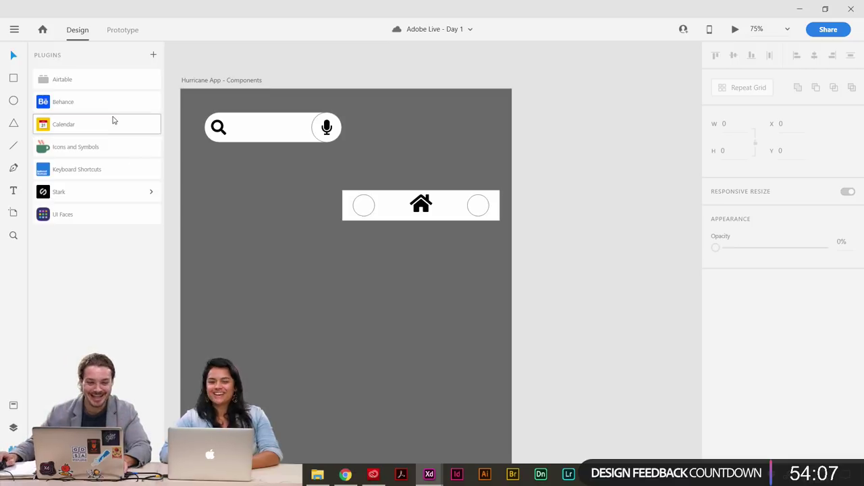
drag(176, 144, 197, 147)
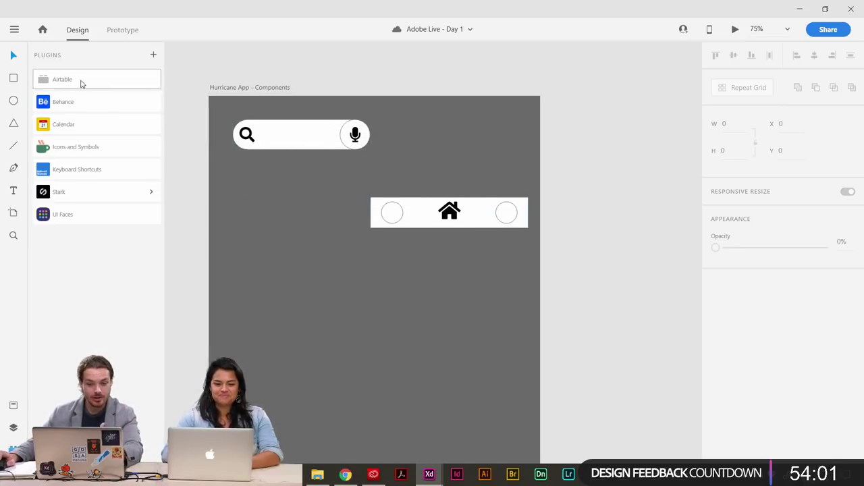
scroll(180, 142, down, 3)
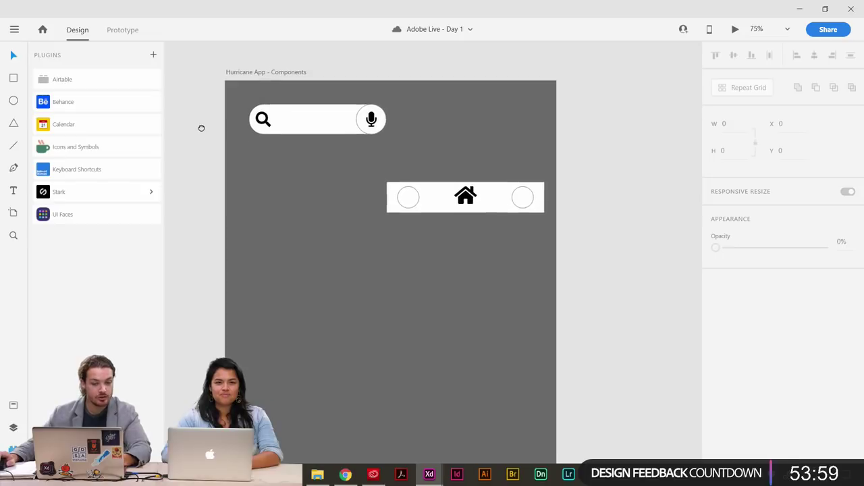
scroll(200, 128, right, 2)
click(116, 171)
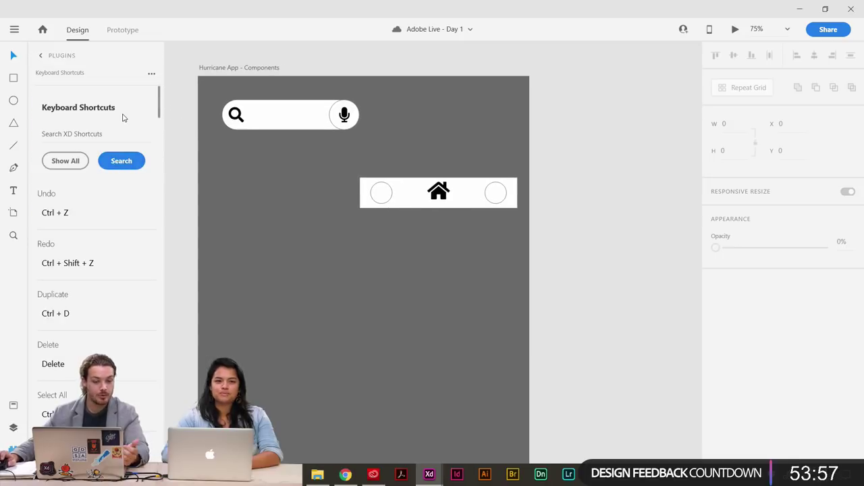
scroll(118, 138, down, 10)
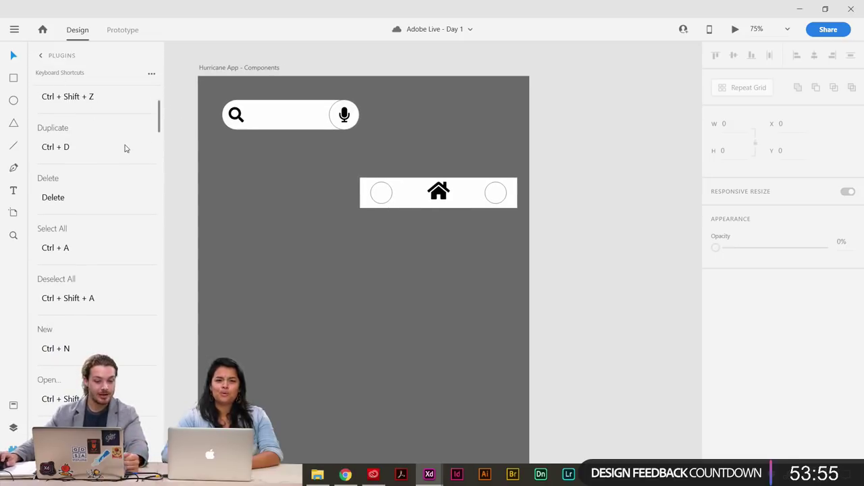
scroll(115, 135, down, 15)
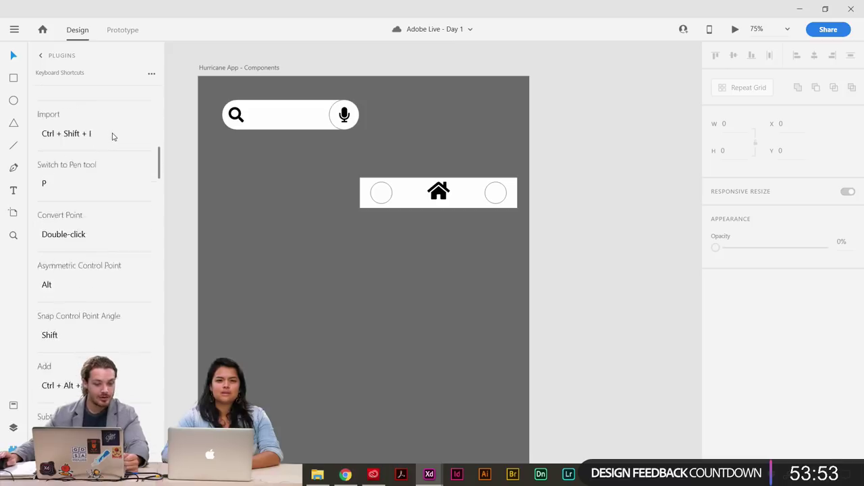
scroll(111, 128, down, 15)
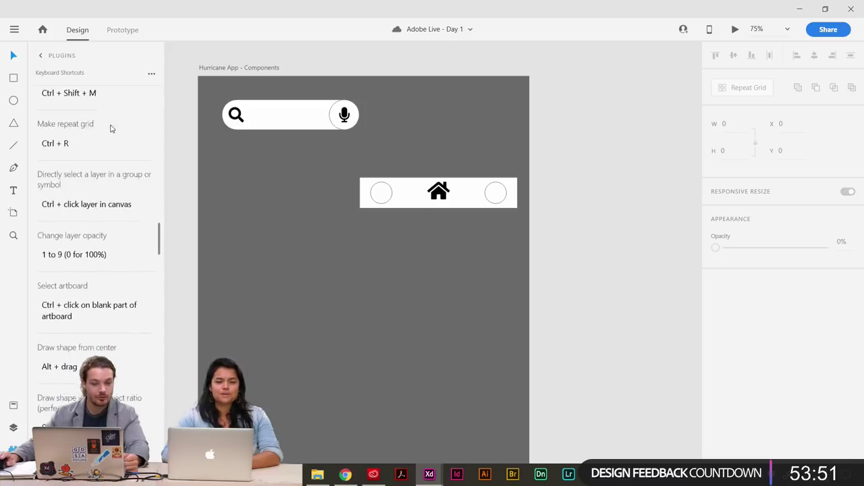
scroll(112, 127, down, 15)
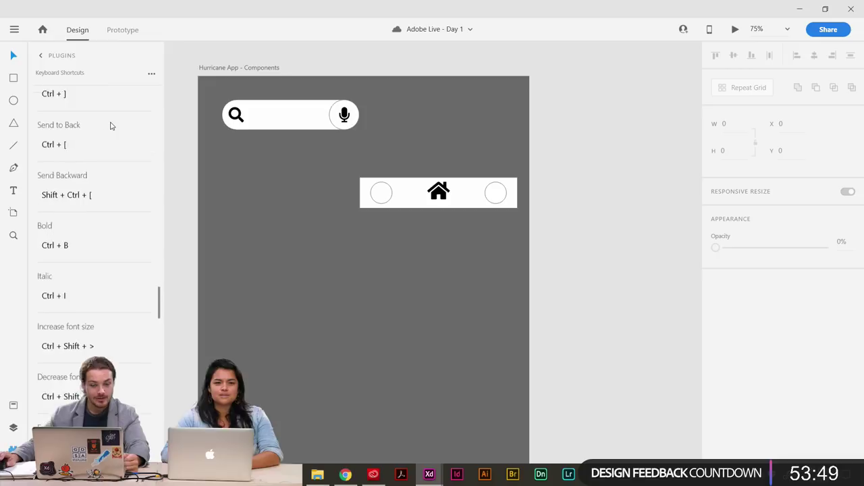
scroll(114, 125, down, 15)
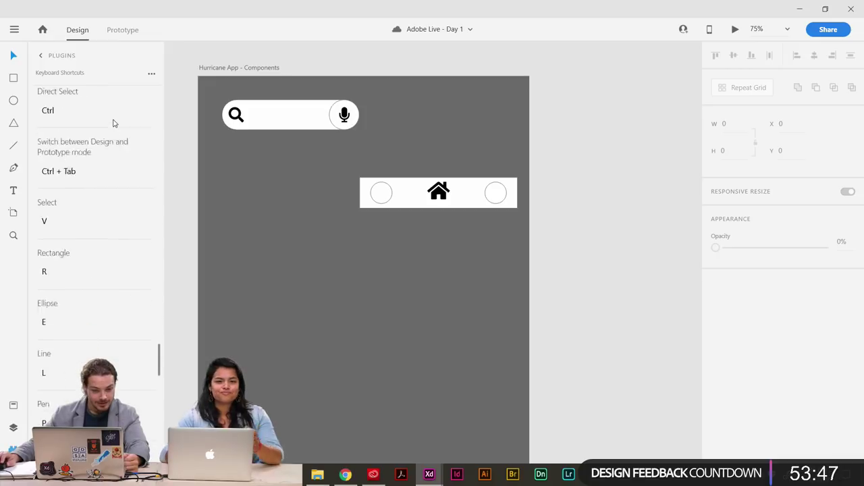
scroll(113, 162, up, 15)
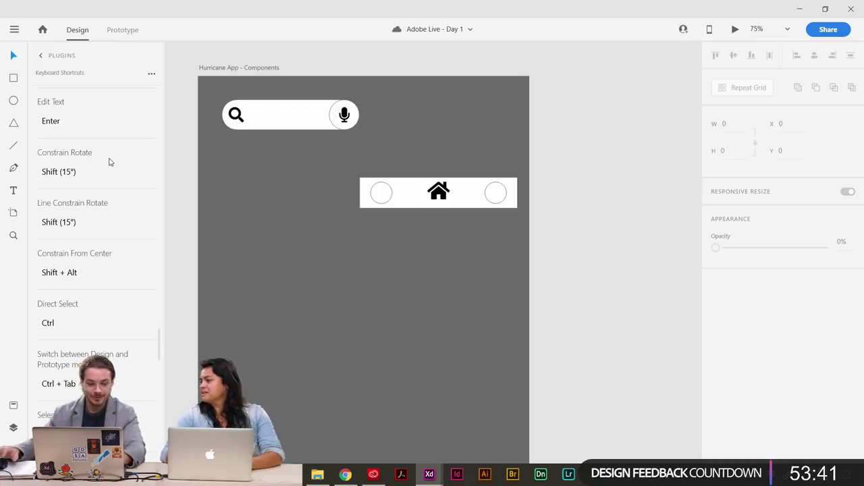
scroll(104, 279, up, 15)
scroll(101, 274, up, 10)
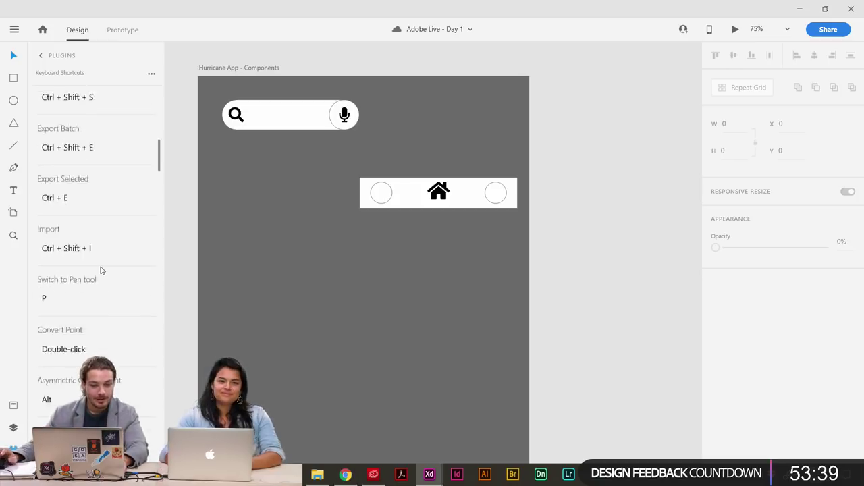
scroll(251, 228, up, 2)
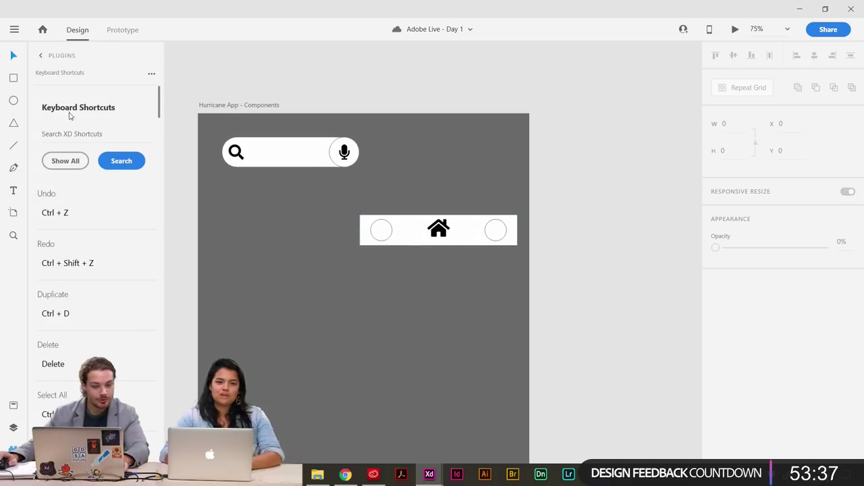
scroll(240, 216, down, 3)
scroll(229, 223, up, 2)
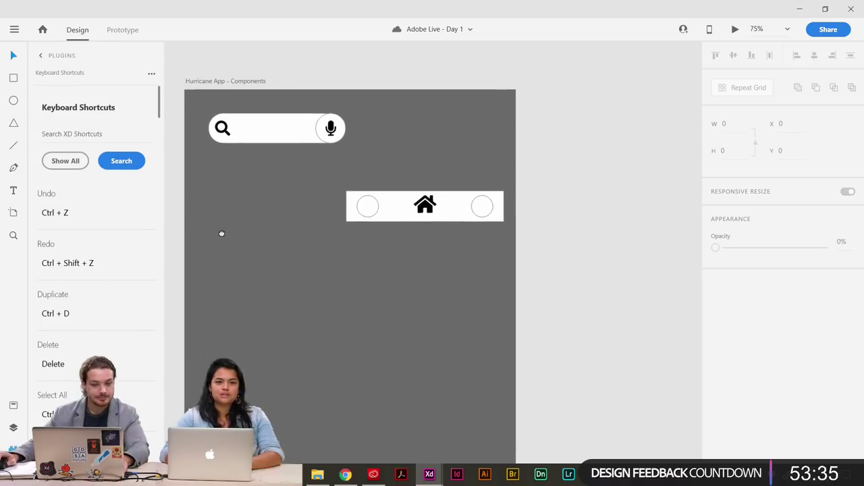
scroll(220, 232, down, 1)
Return to the Icons and Symbols plugin, search for "map" and insert the map-marked-alt icon from the Awesome set.
click(41, 55)
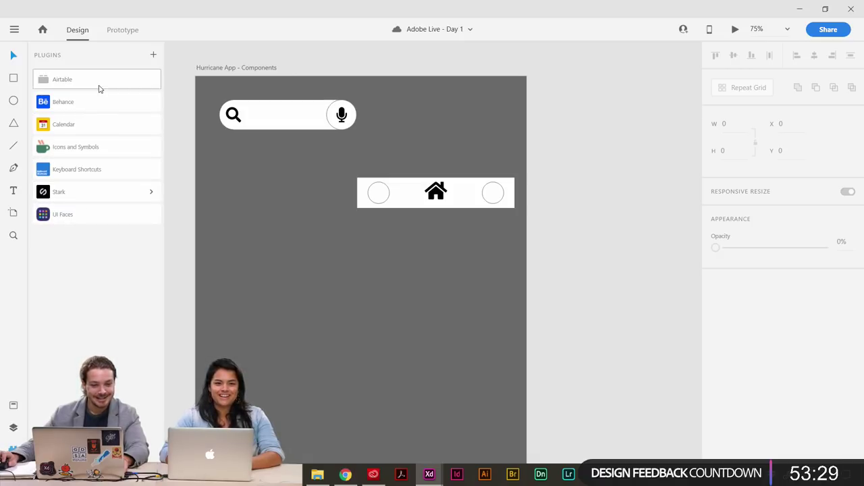
click(96, 146)
double_click(96, 127)
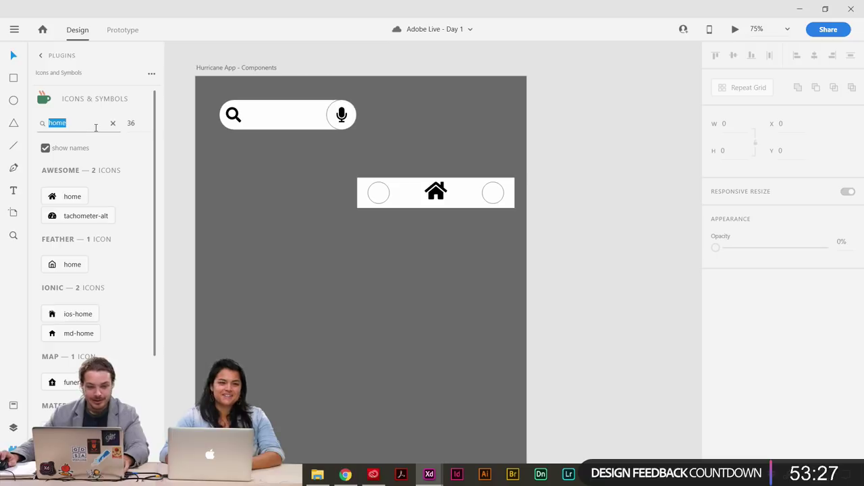
text(map)
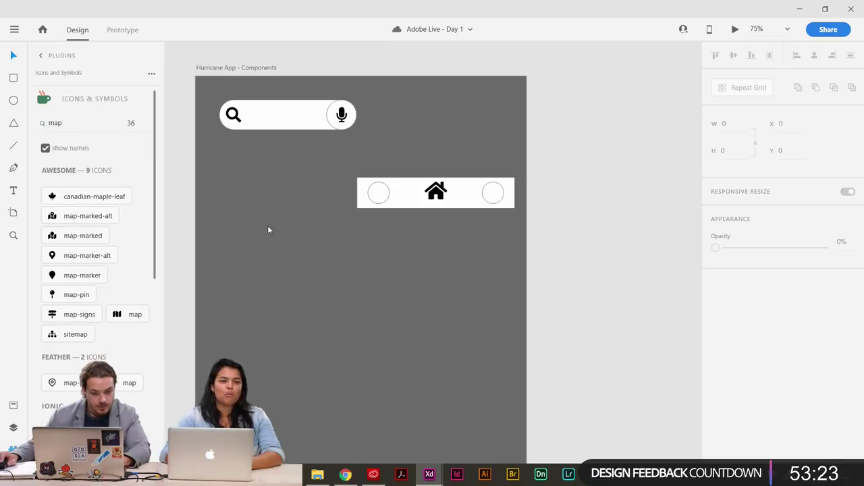
click(70, 217)
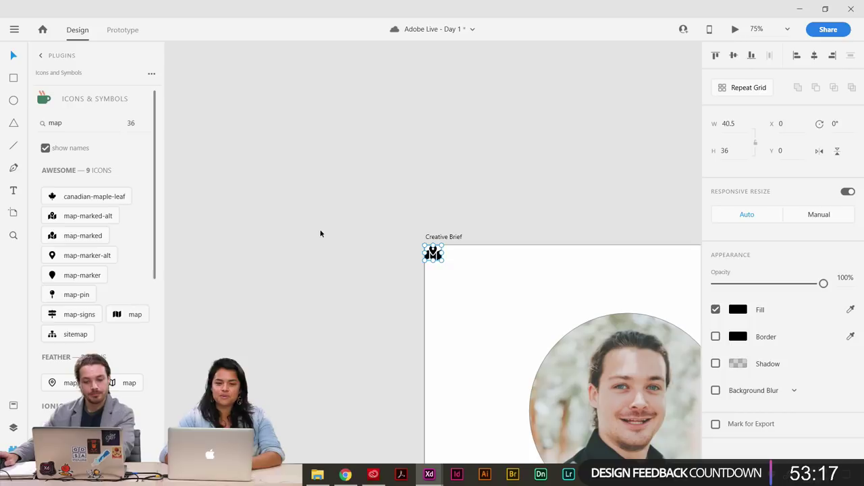
Cut the inserted map icon from the Creative Brief artboard and paste it onto the Hurricane App - Components artboard.
key(Delete)
drag(344, 277, 307, 224)
key(ctrl+0)
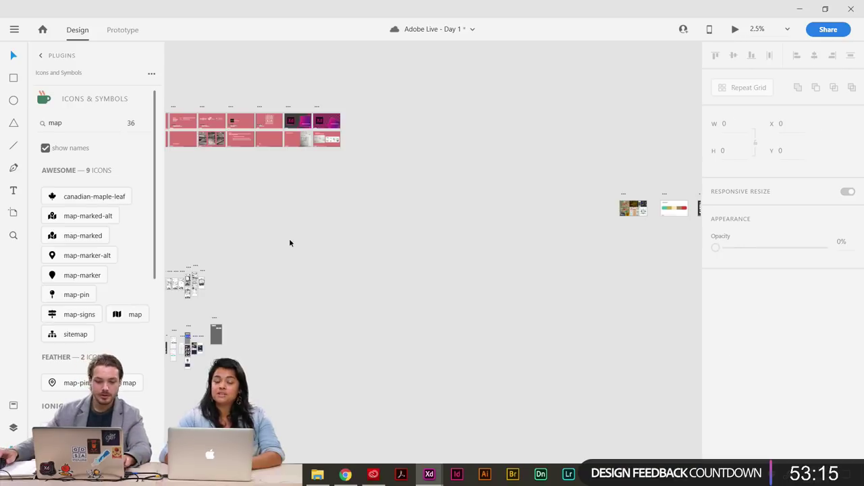
scroll(290, 243, left, 3)
scroll(290, 243, down, 1)
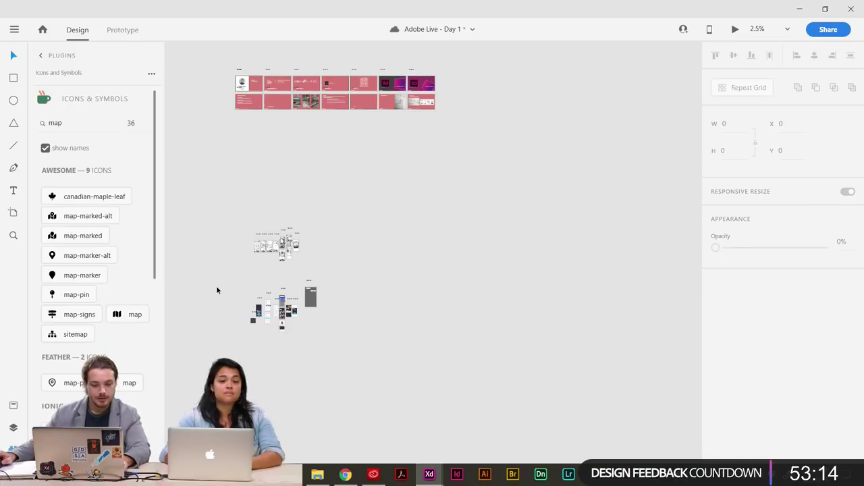
click(14, 237)
drag(300, 283, 339, 316)
key(ctrl+plus)
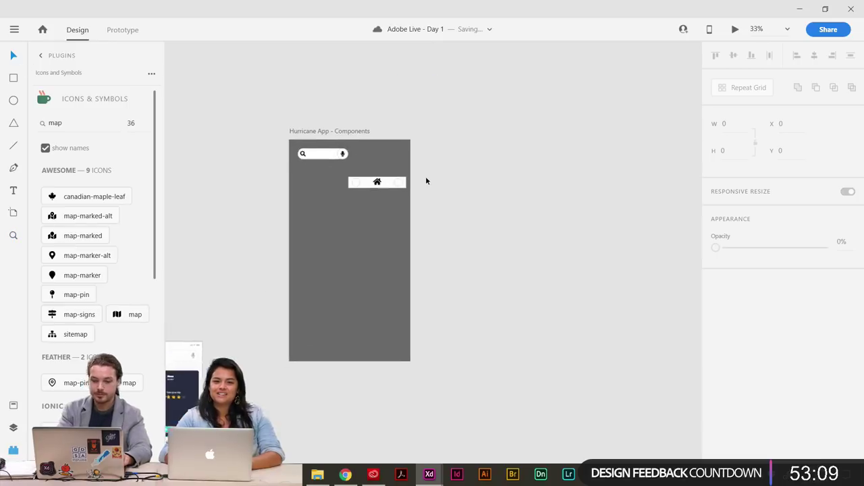
drag(425, 207, 553, 262)
click(331, 92)
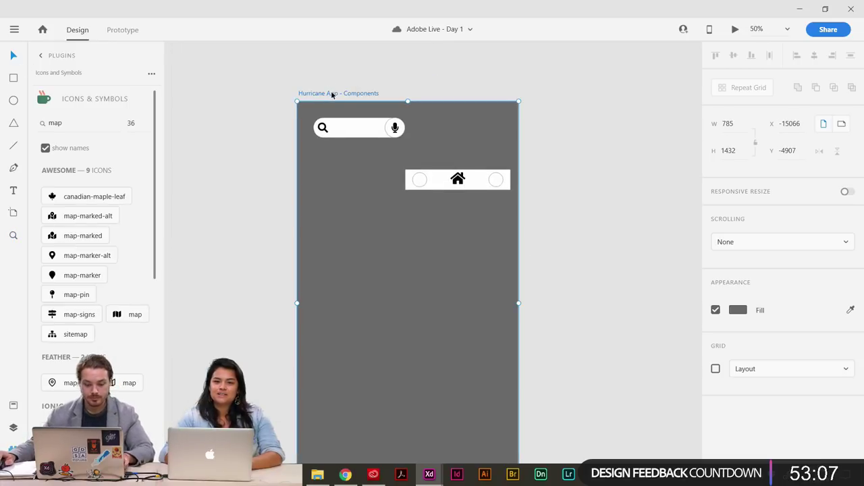
key(ctrl+v)
Position the map icon over the white bar's right-hand circle at X 692, Y 254.
drag(303, 108, 497, 177)
key(ctrl+plus)
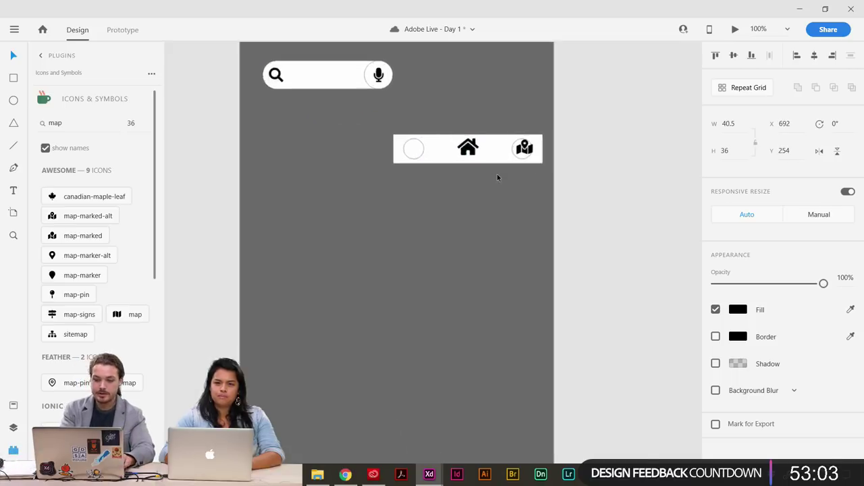
key(ctrl+plus)
drag(330, 228, 141, 465)
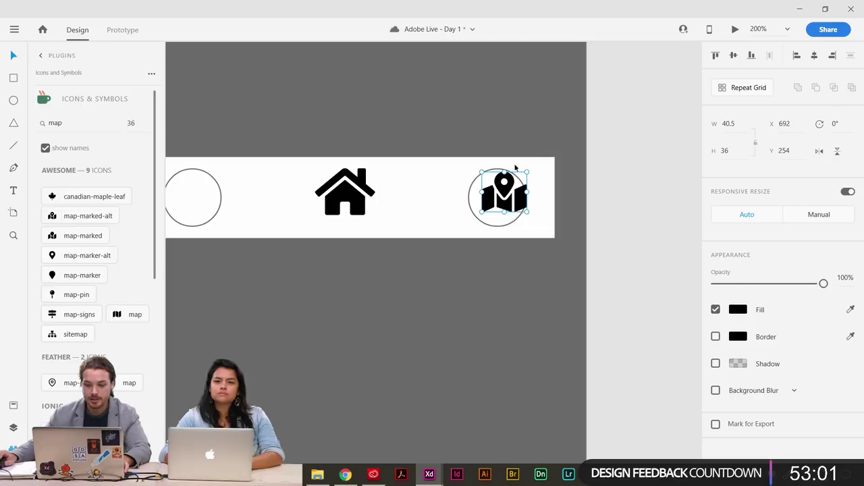
Enlarge the circle to surround the map icon and align the icon inside it at X 692, Y 256.
click(470, 197)
drag(447, 164, 494, 179)
click(603, 258)
drag(603, 258, 652, 253)
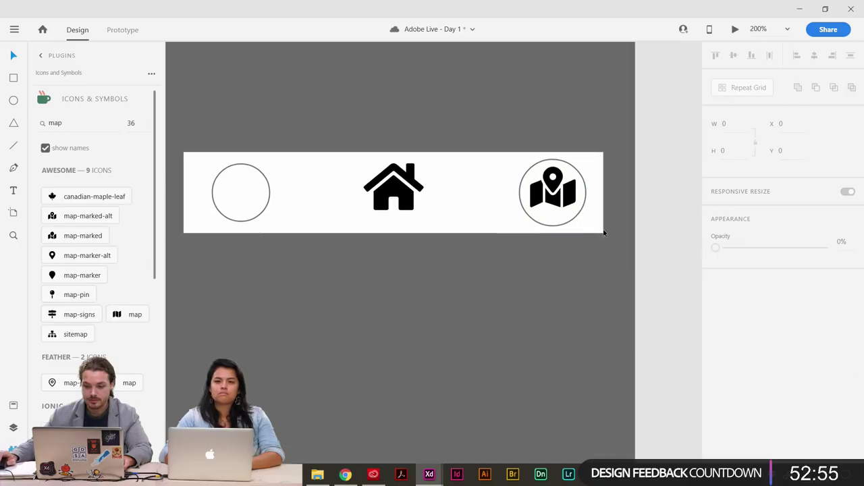
click(561, 219)
click(558, 185)
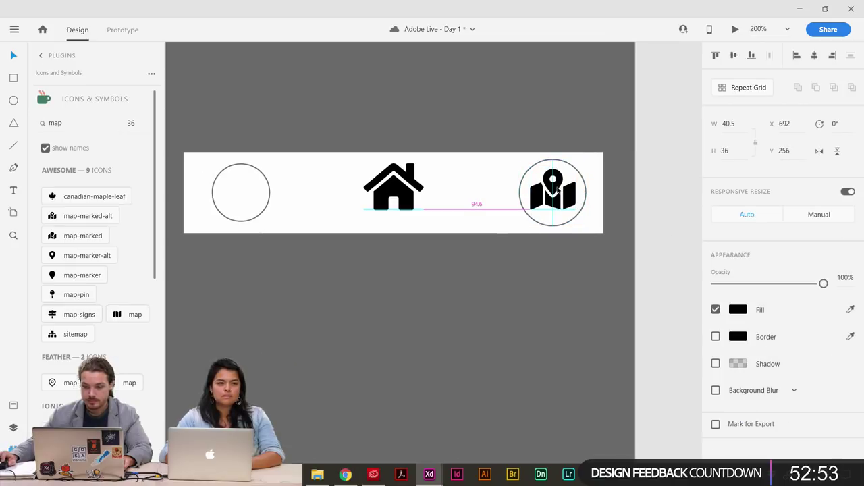
click(480, 259)
drag(480, 259, 549, 264)
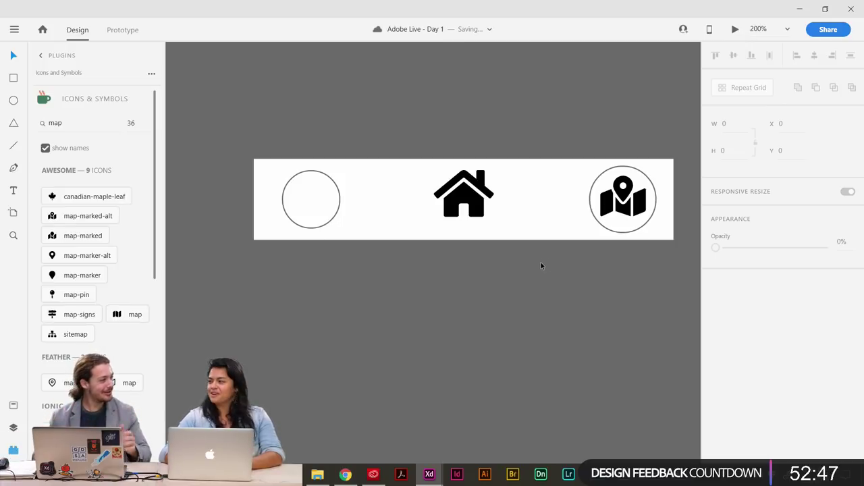
Search the Icons and Symbols plugin for "profile", "avatar" and "human" to find a suitable profile icon.
key(ctrl+minus)
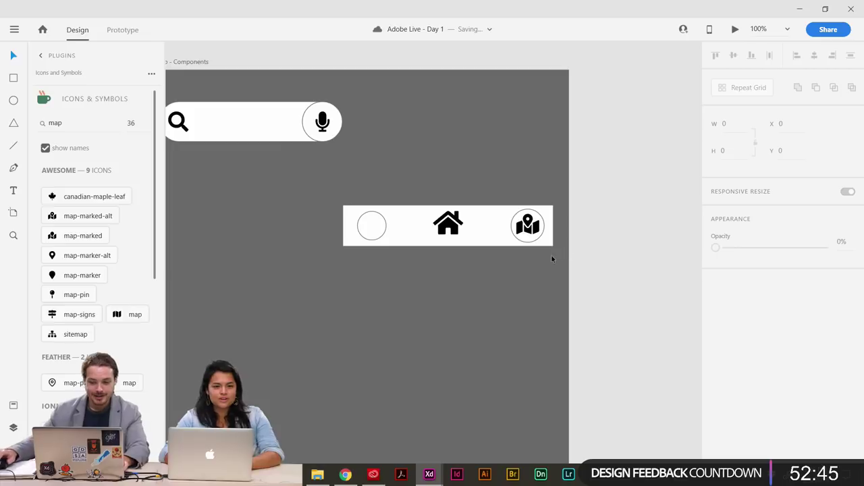
double_click(74, 124)
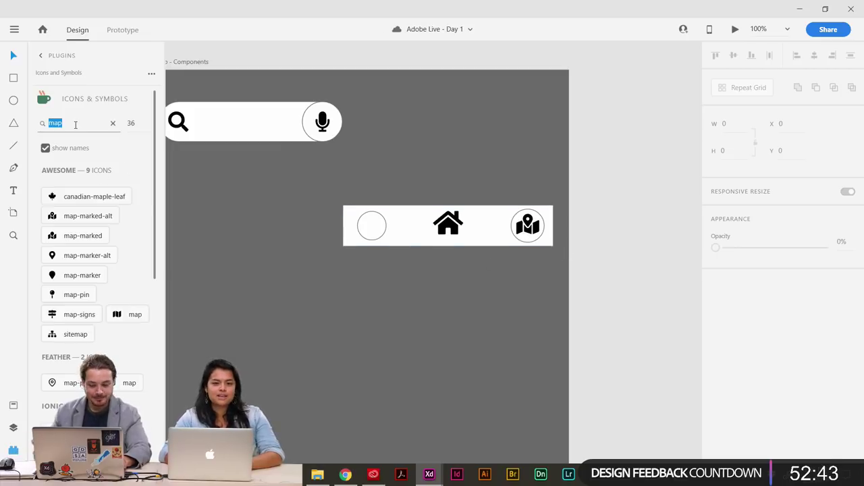
text(profile)
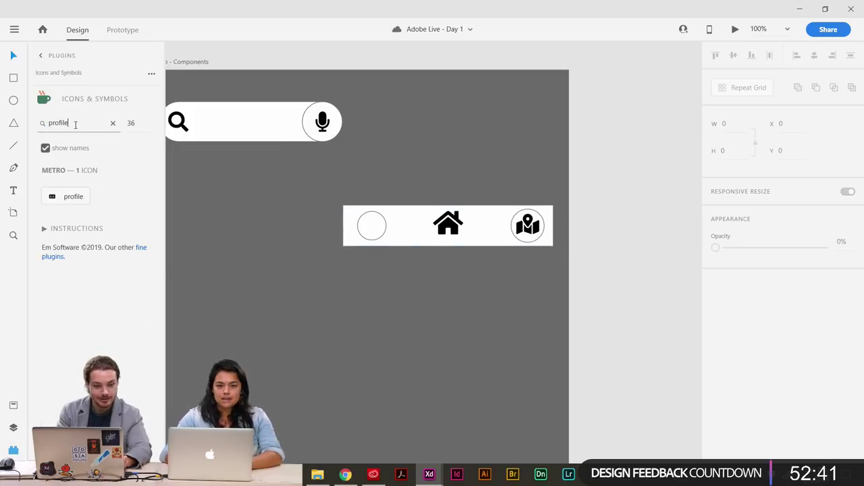
key(Return)
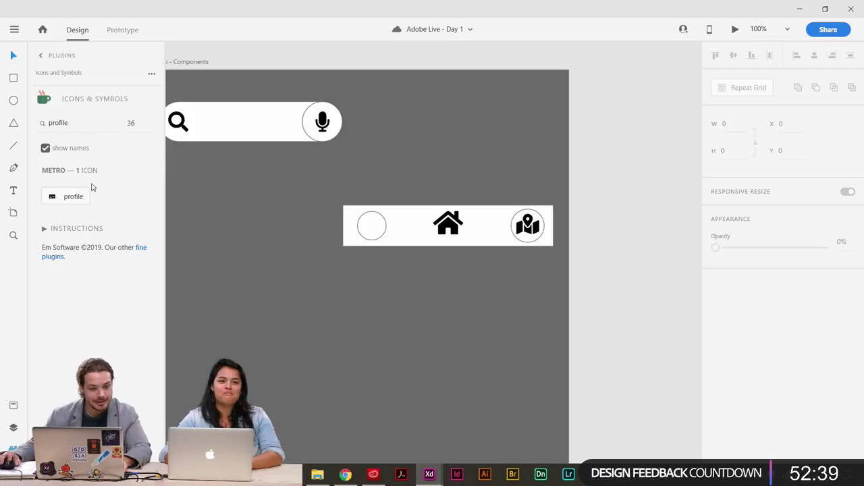
double_click(84, 121)
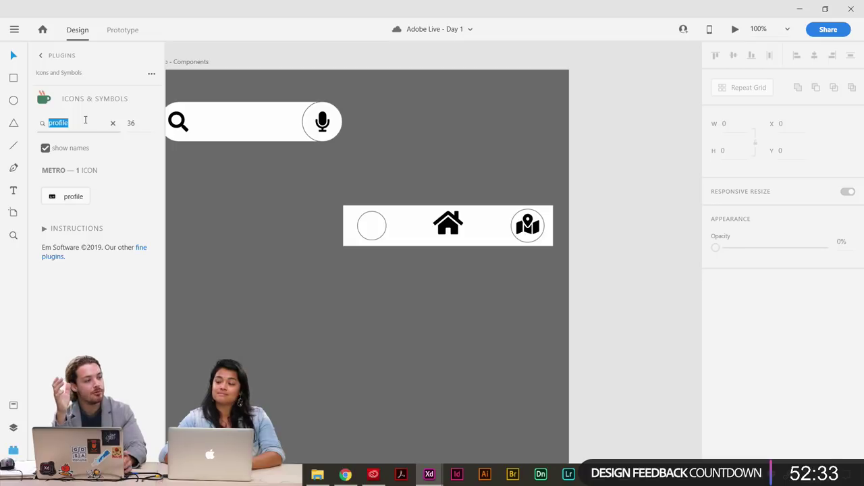
text(avatar)
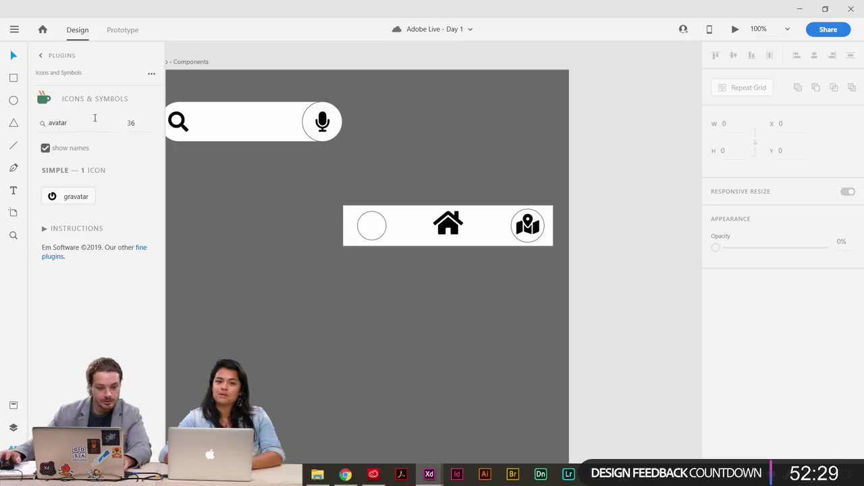
double_click(87, 121)
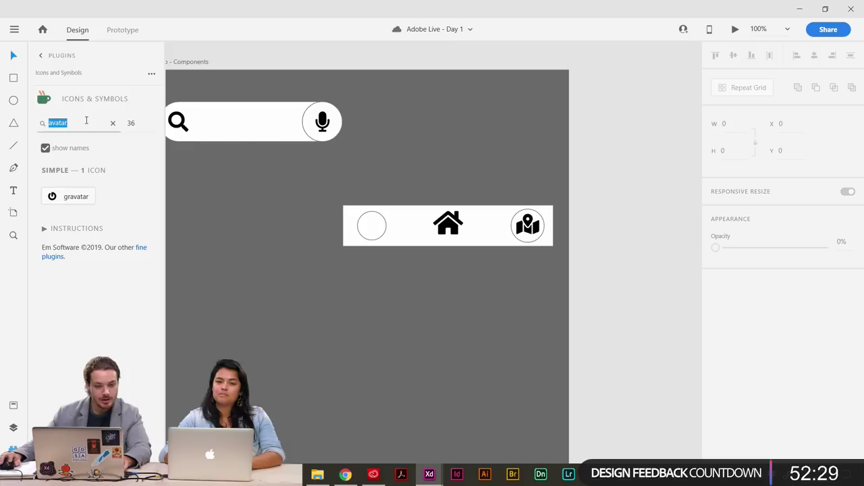
text(human)
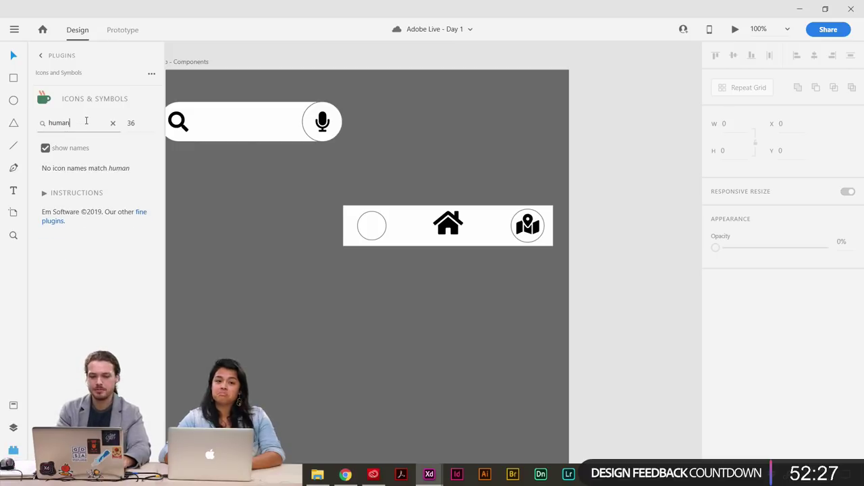
Search the plugin for "person" and look through the matching icons.
double_click(86, 121)
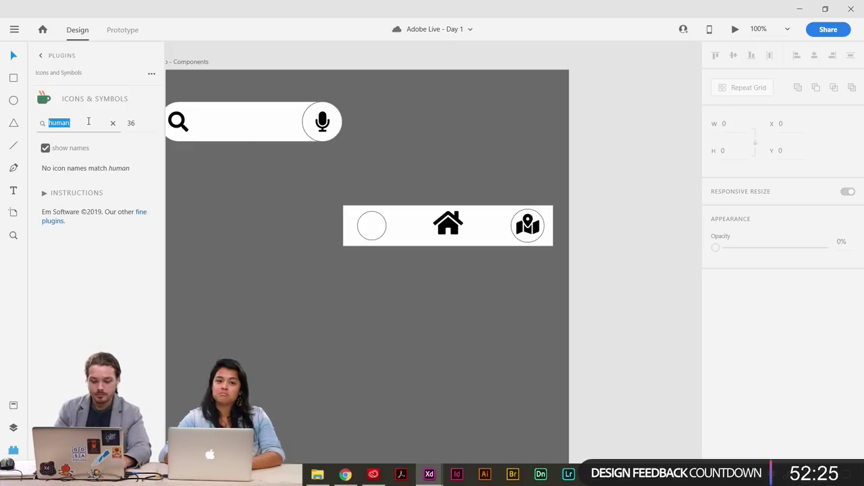
text(person)
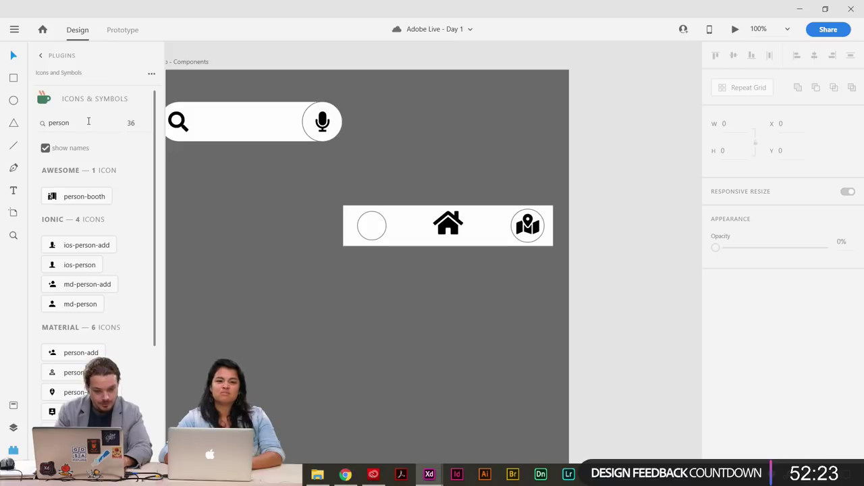
scroll(81, 202, down, 3)
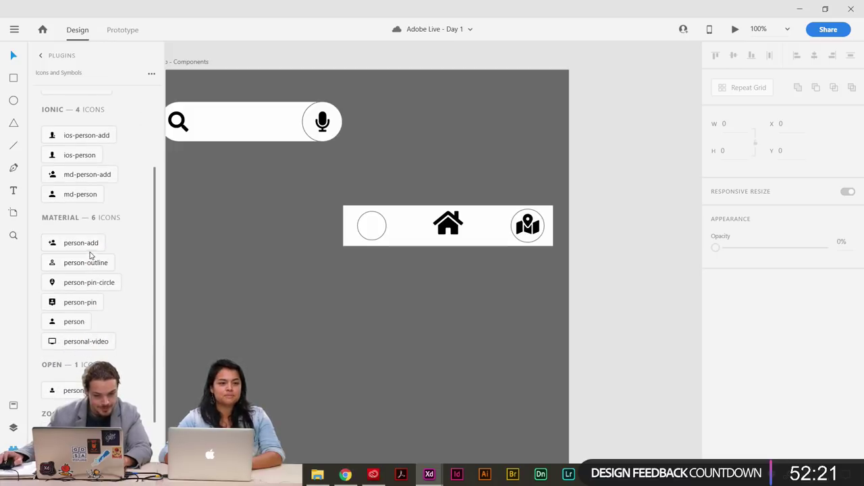
Try inserting the Ionic ios-person icon and delete it from the Creative Brief artboard.
click(74, 160)
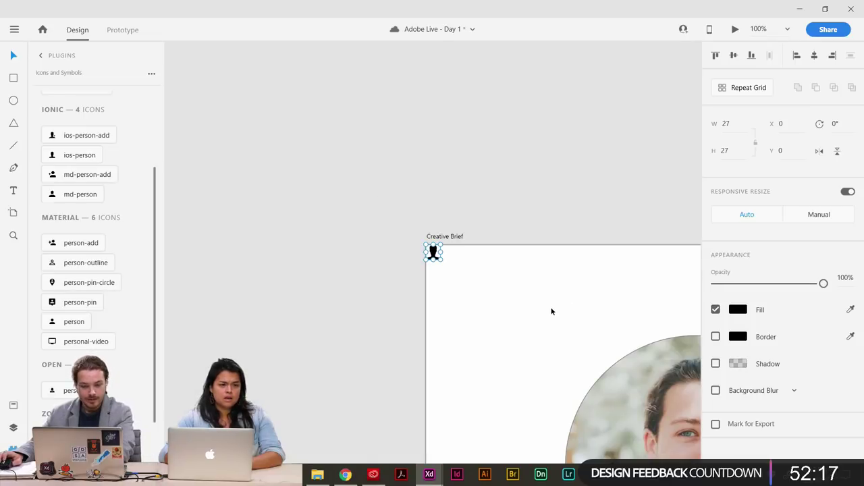
key(Delete)
Return to the Hurricane App - Components artboard, select the white bar's empty circle and insert the ios-person icon beside it.
drag(544, 318, 515, 273)
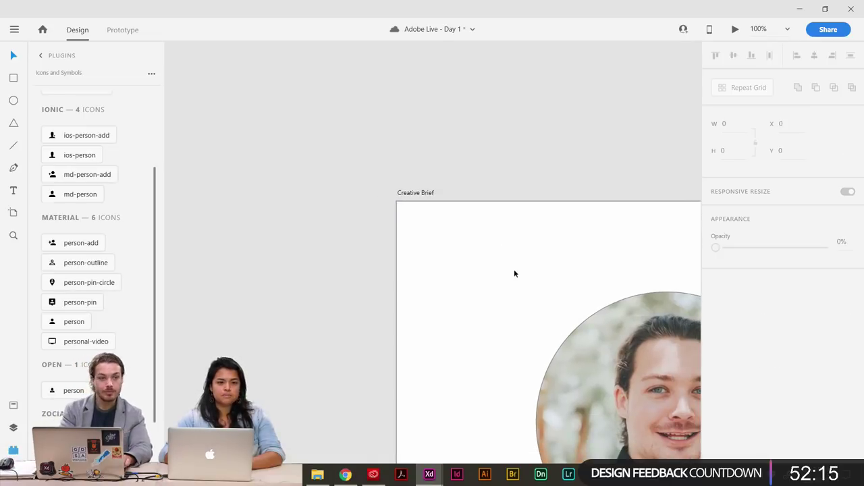
key(ctrl+0)
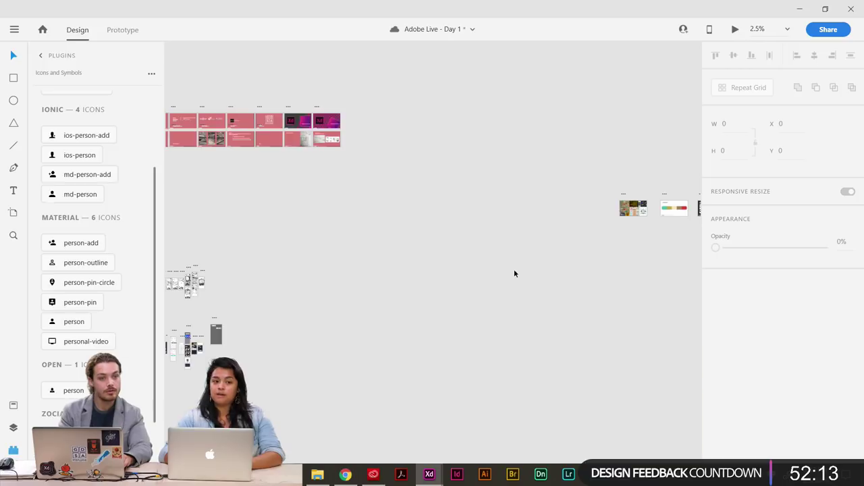
drag(439, 258, 534, 238)
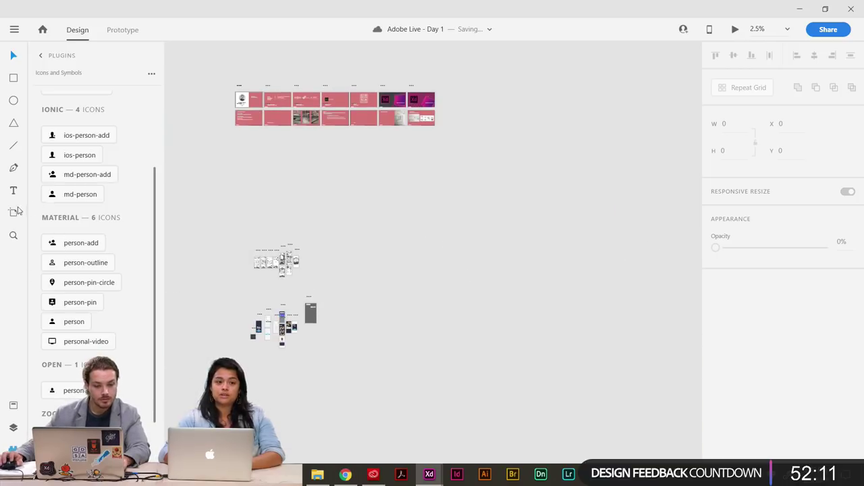
click(13, 235)
drag(294, 291, 332, 339)
scroll(270, 176, up, 1)
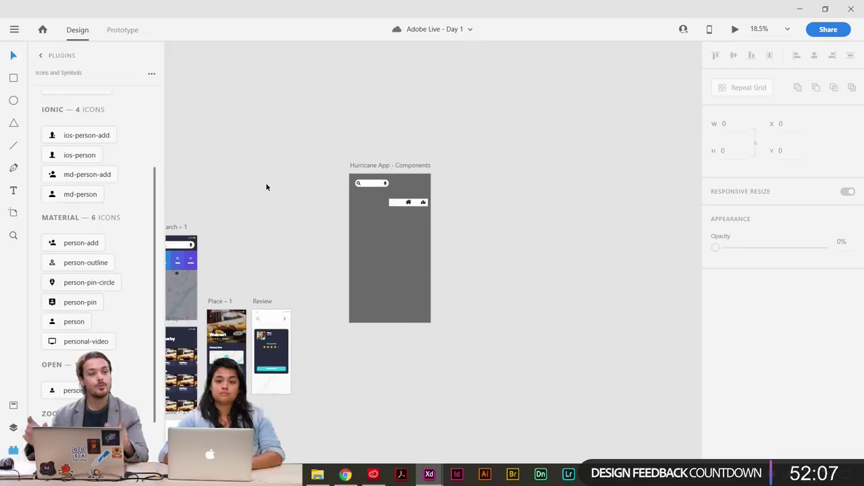
scroll(331, 203, up, 1)
scroll(332, 202, left, 1)
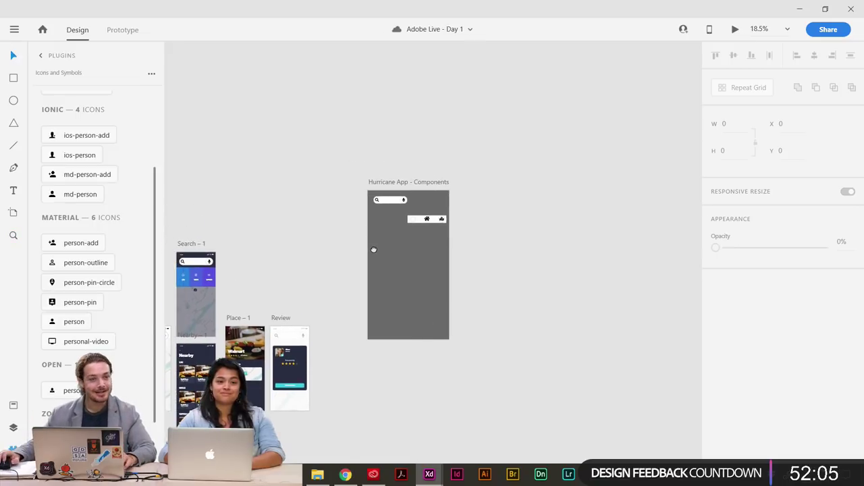
key(ctrl+plus)
key(ctrl+plus)
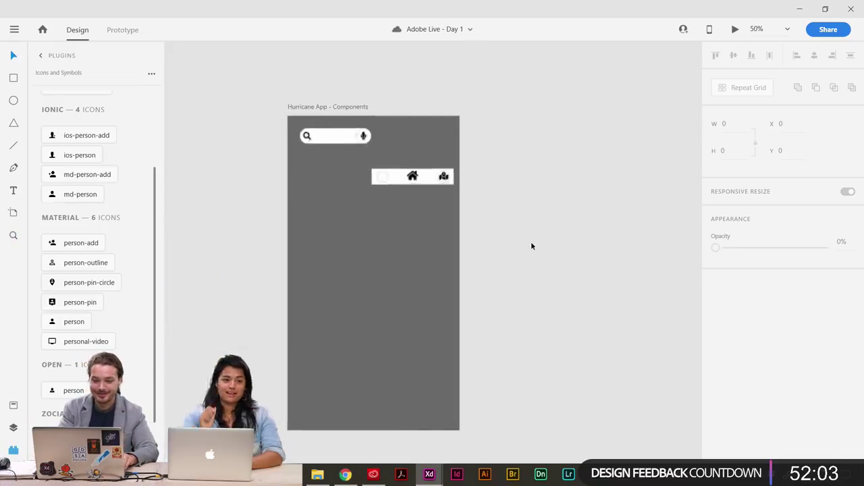
scroll(423, 237, up, 1)
scroll(439, 228, left, 2)
click(439, 184)
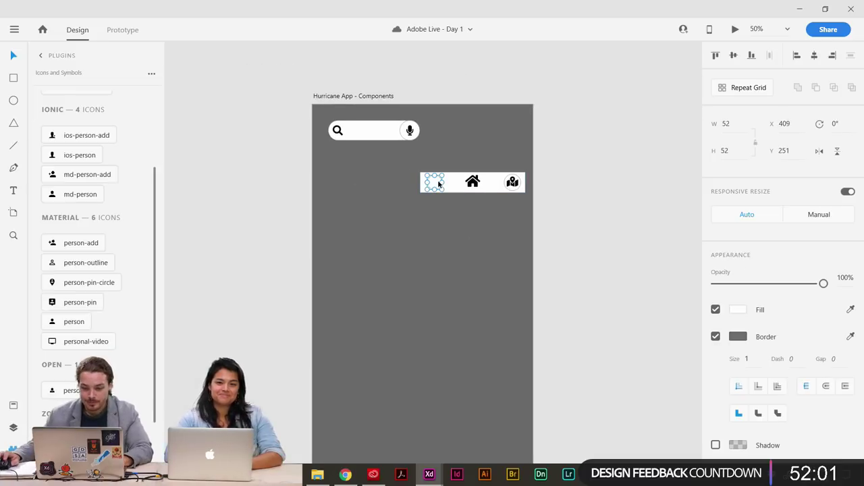
click(90, 155)
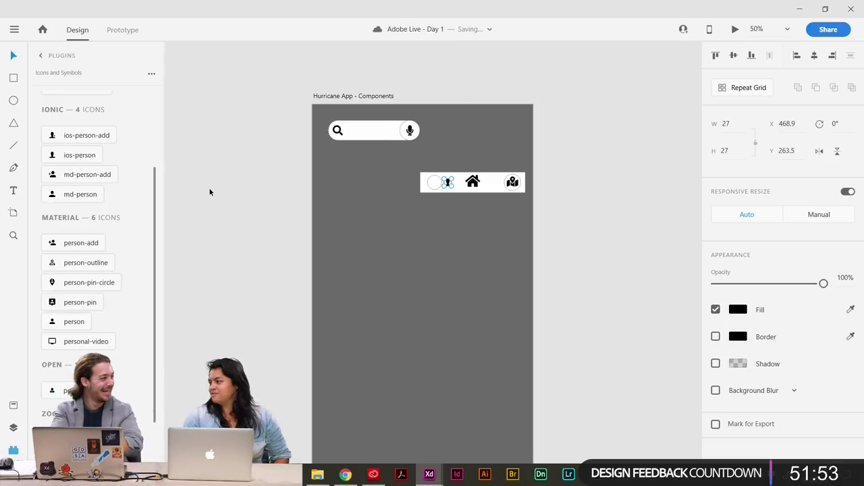
Enlarge the person icon to 36.5 by 36.5 and place it inside the white bar's empty circle.
key(ctrl+1)
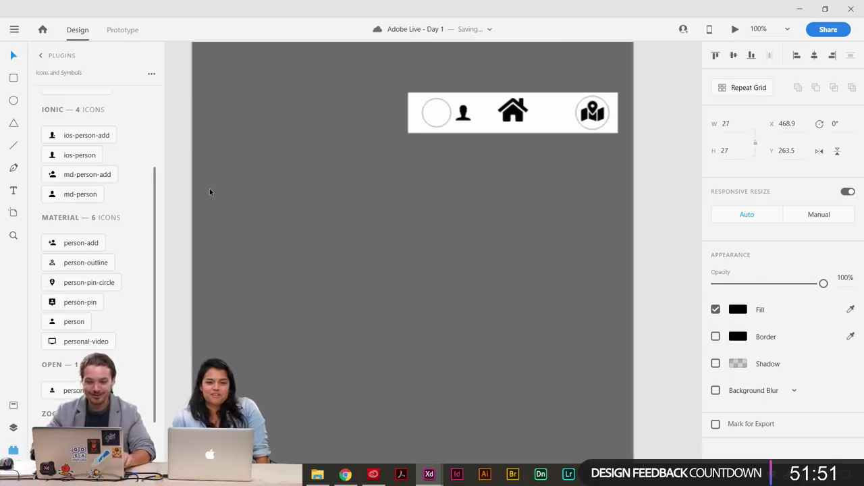
drag(427, 141, 364, 205)
key(ctrl+2)
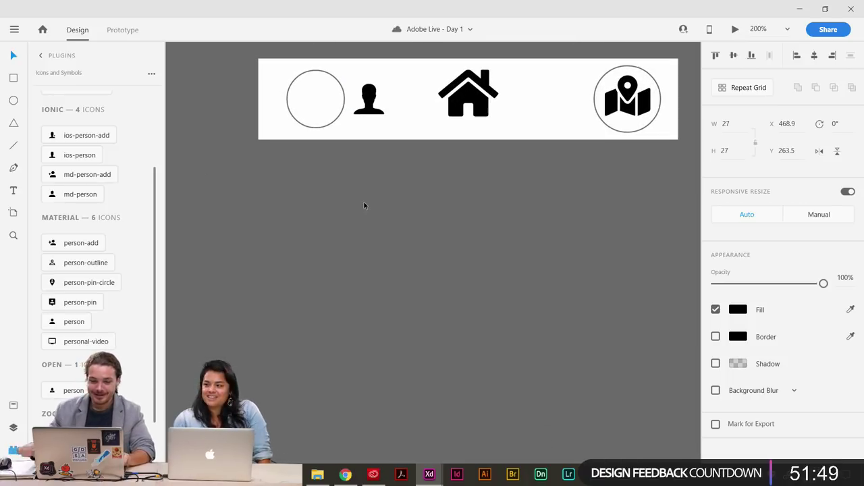
drag(363, 165, 327, 252)
scroll(327, 255, up, 1)
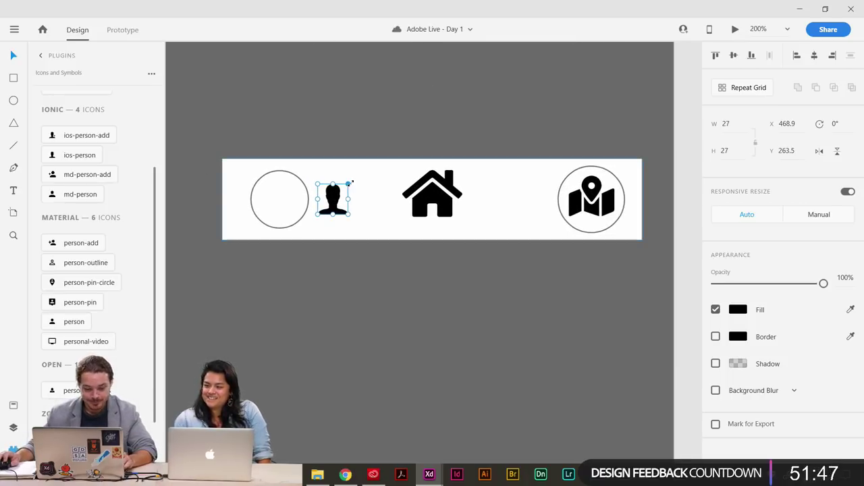
drag(349, 183, 286, 200)
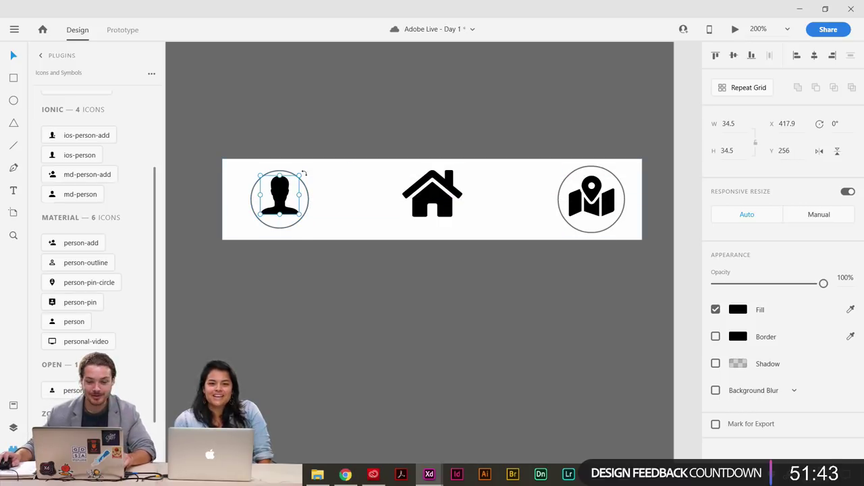
drag(304, 173, 291, 182)
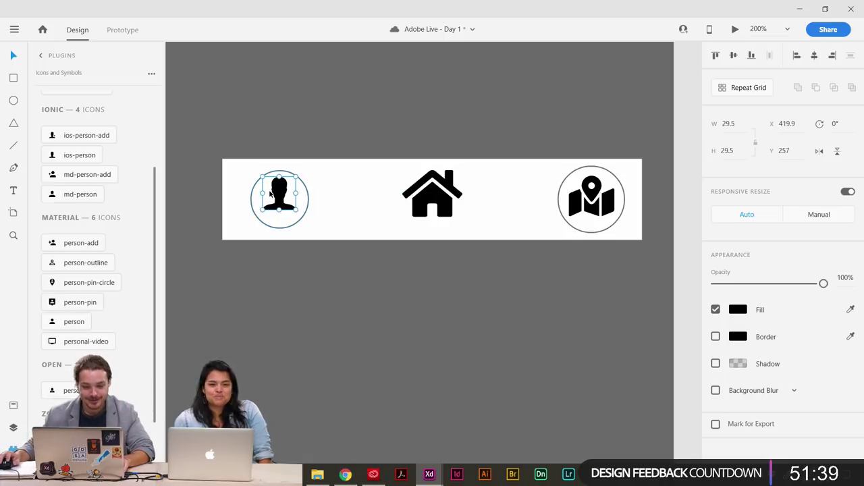
drag(276, 203, 498, 174)
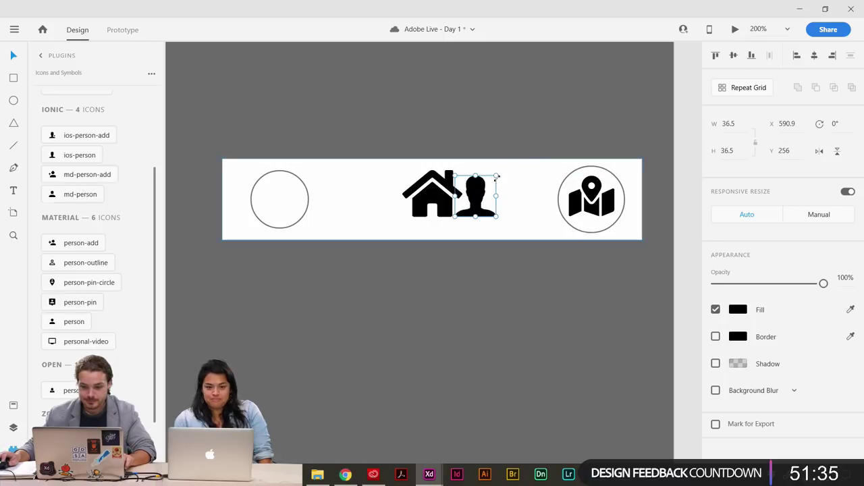
drag(482, 206, 284, 206)
Move the home icon to X 544, Y 256, in line with the map icon.
drag(445, 197, 436, 206)
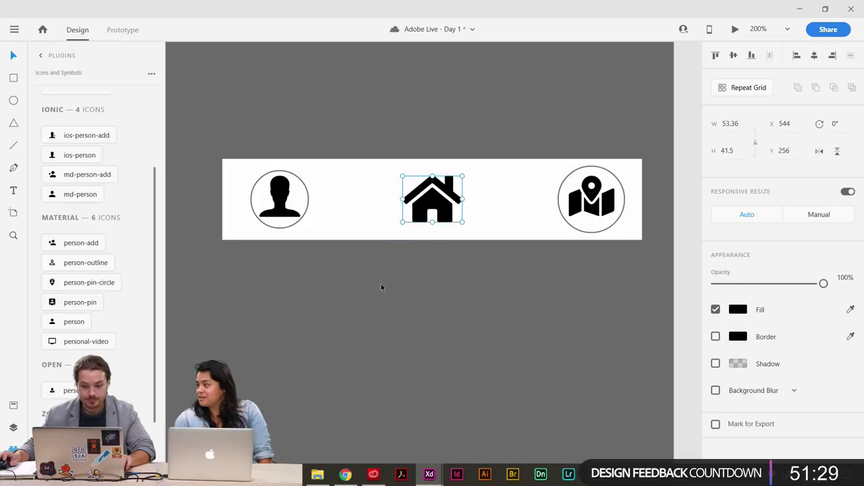
click(368, 294)
key(ctrl+1)
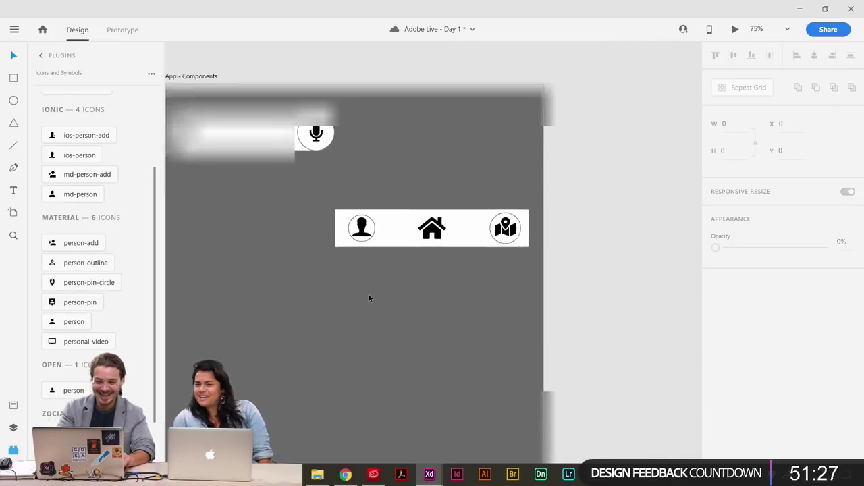
Extend the white navigation bar upward to a height of 77, with its top edge at Y 237.
scroll(407, 319, left, 3)
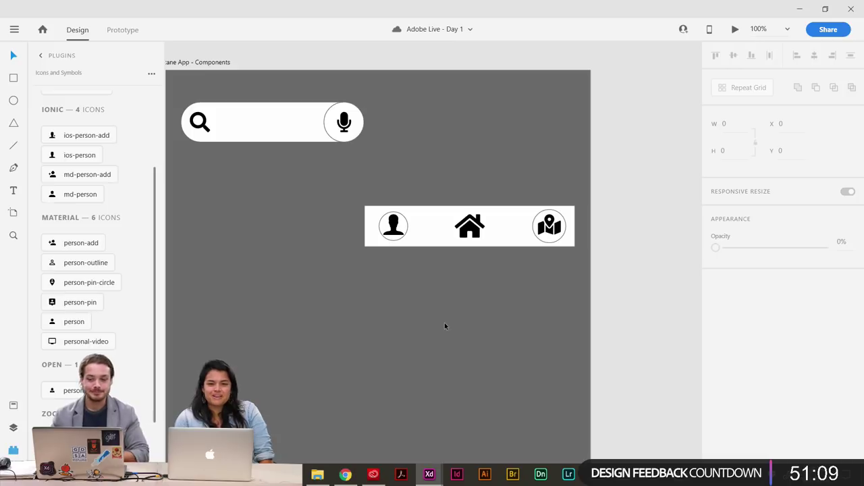
scroll(444, 322, up, 5)
scroll(398, 310, right, 2)
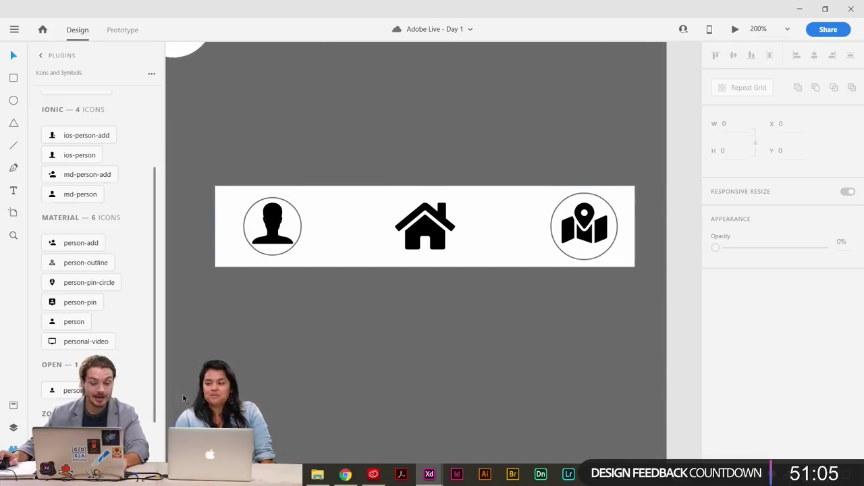
scroll(192, 389, left, 1)
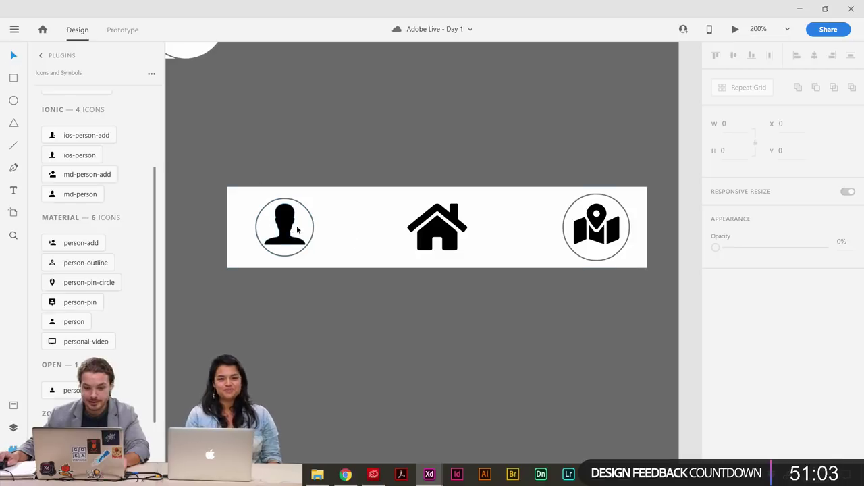
drag(513, 316, 474, 312)
click(370, 196)
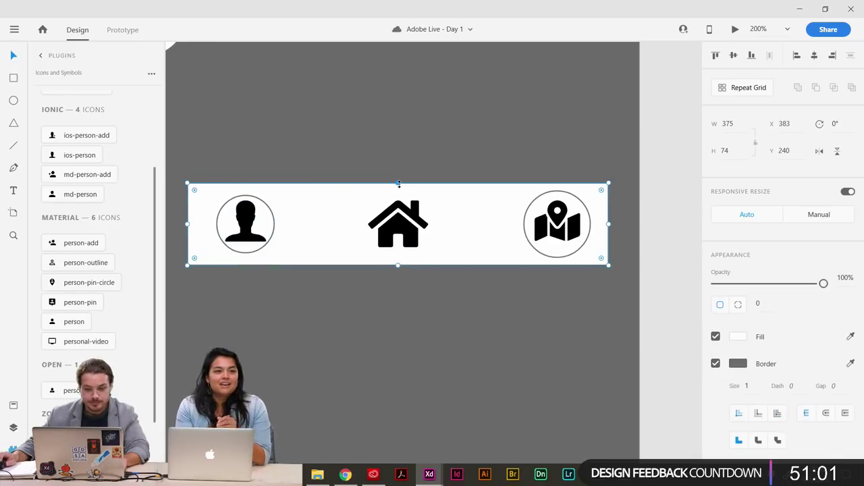
drag(399, 184, 399, 179)
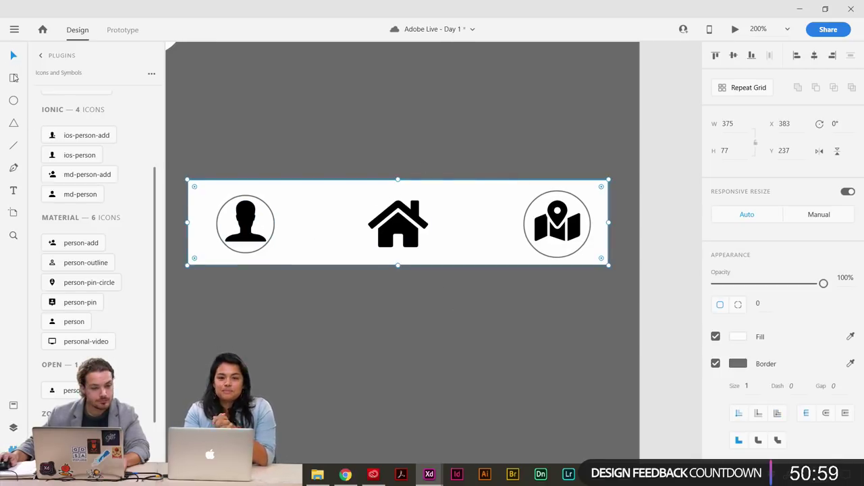
double_click(368, 195)
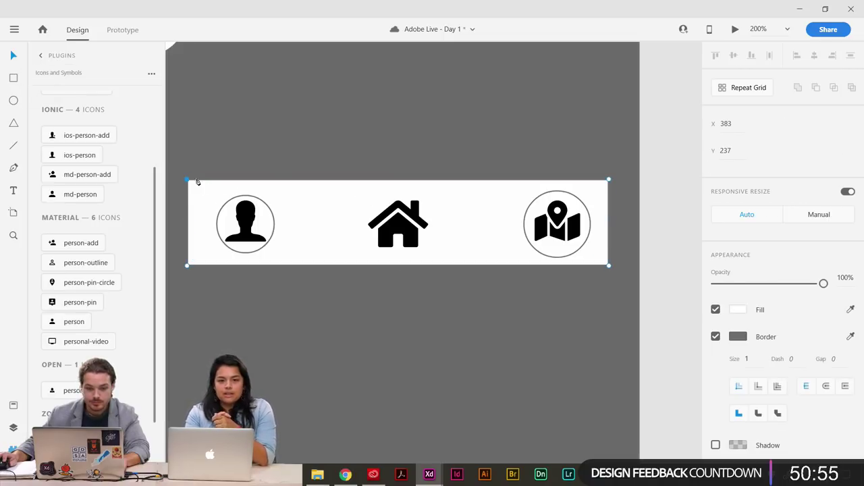
click(247, 218)
click(318, 162)
drag(313, 335, 345, 328)
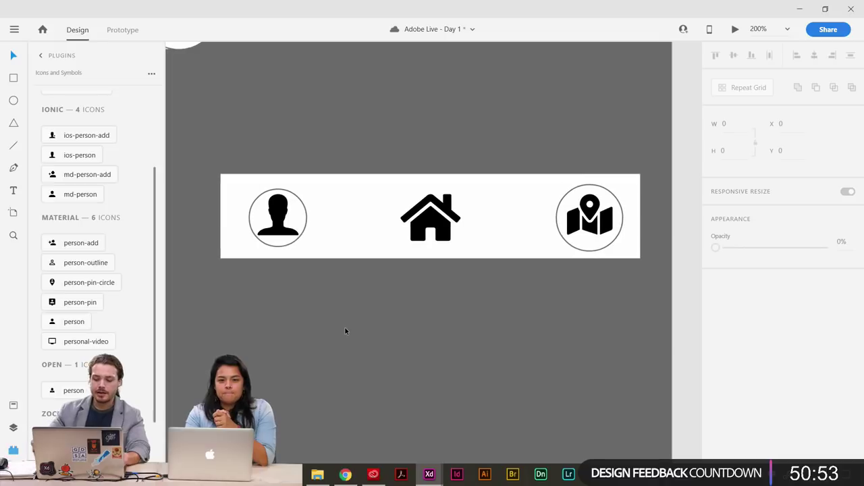
Look over the Profile, Map, Nearby, Place and Review artboards to see which screens could use the navigation bar.
key(ctrl+minus)
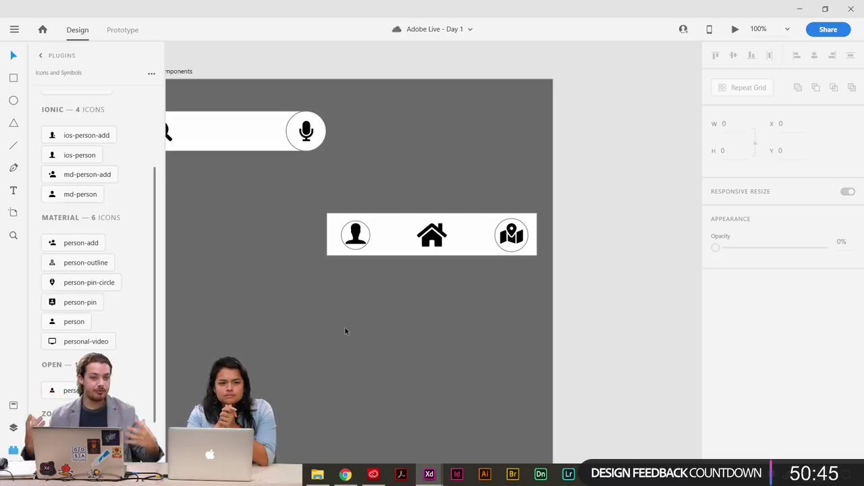
drag(496, 240, 685, 207)
drag(419, 314, 329, 317)
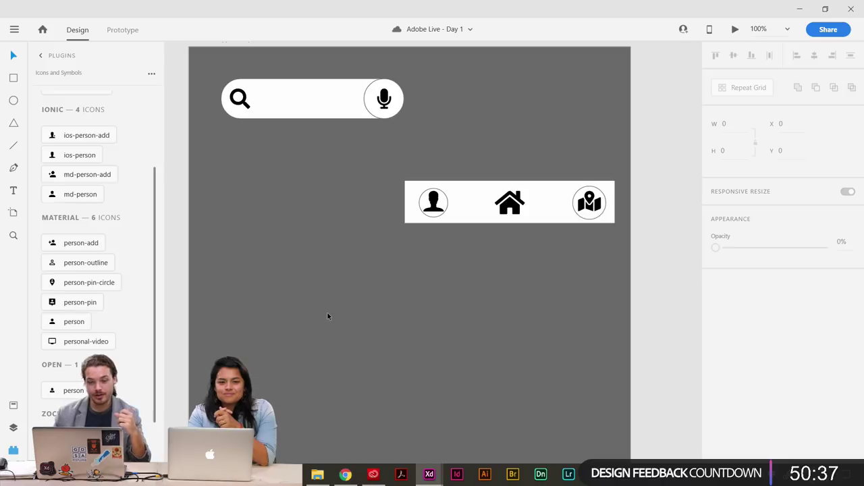
key(ctrl+minus)
key(ctrl+minus)
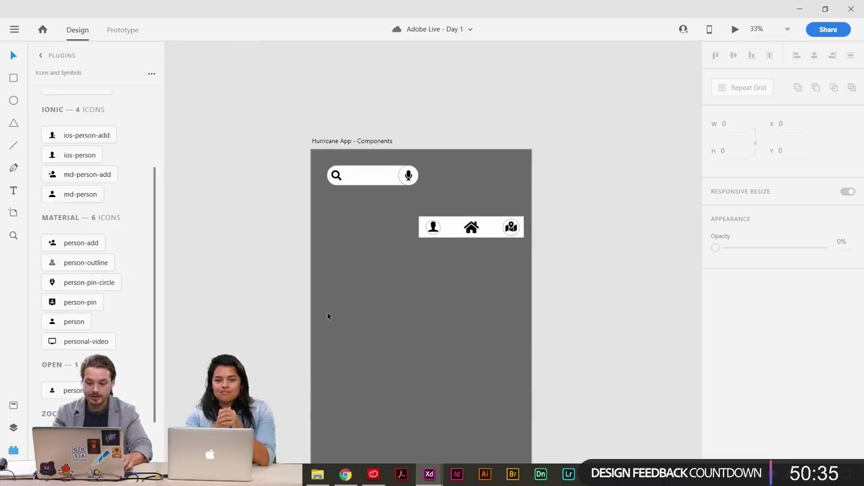
key(ctrl+minus)
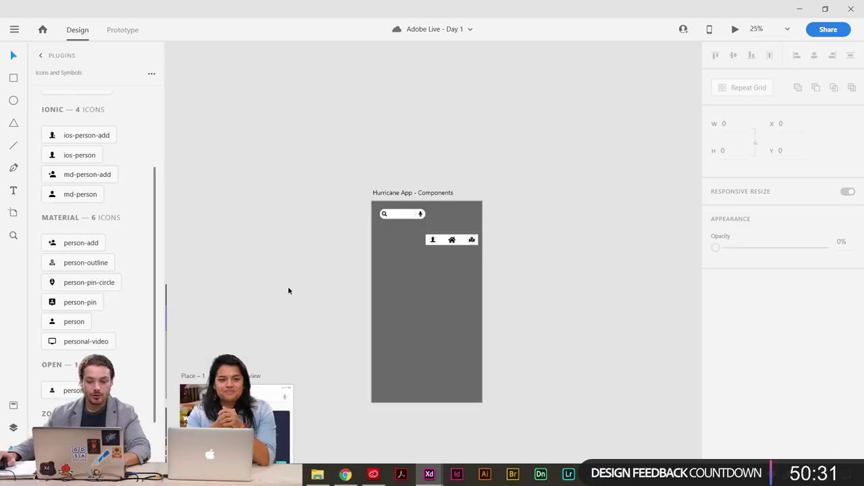
scroll(288, 285, down, 5)
scroll(300, 346, left, 3)
key(ctrl+plus)
key(ctrl+plus)
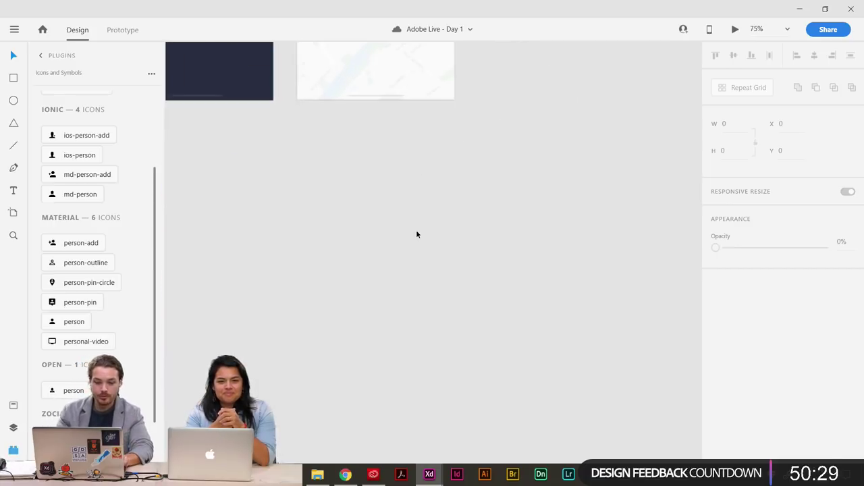
drag(420, 332, 506, 354)
key(ctrl+equal)
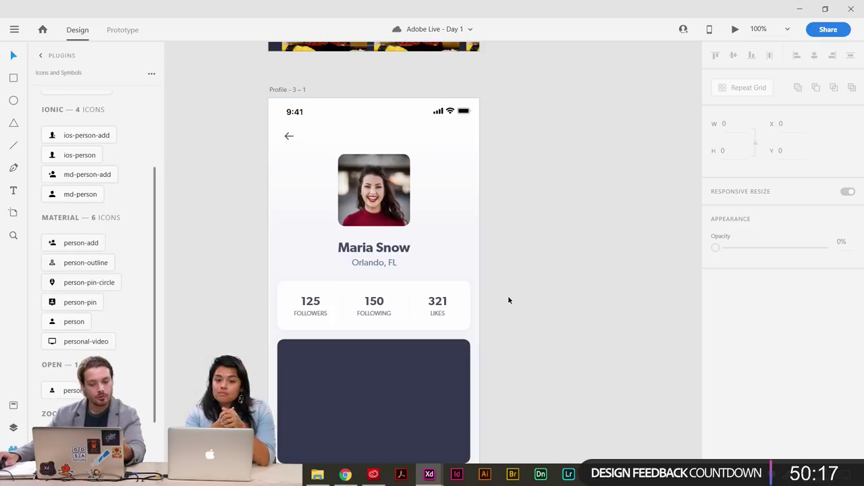
drag(496, 318, 492, 329)
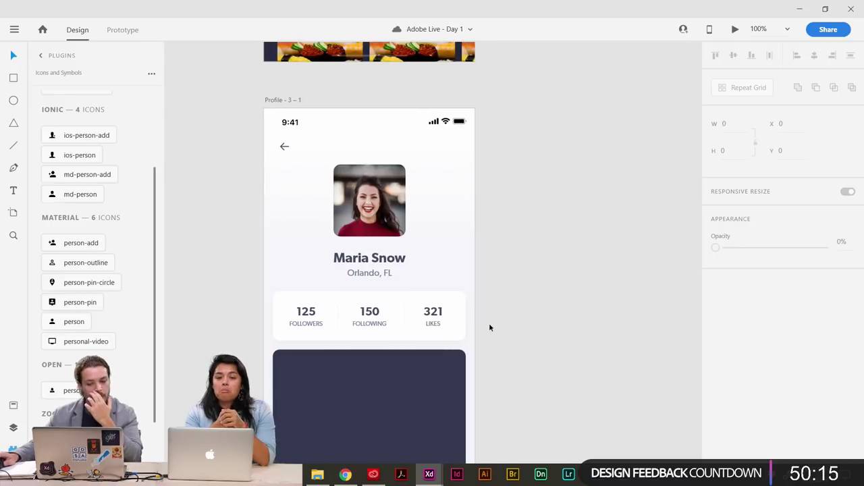
scroll(481, 341, up, 4)
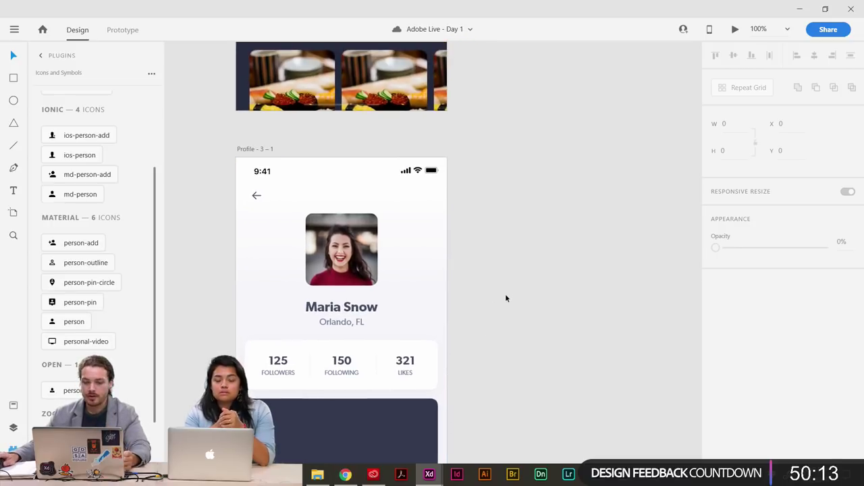
scroll(507, 297, down, 10)
scroll(472, 310, down, 5)
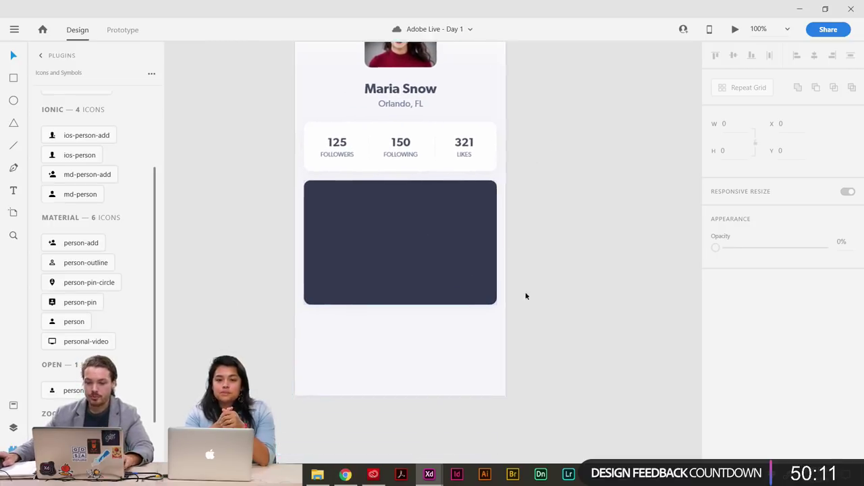
scroll(452, 359, down, 5)
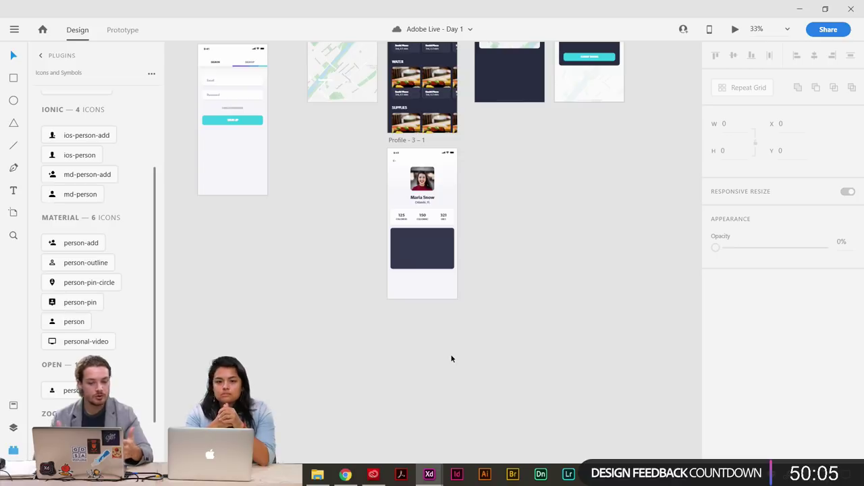
scroll(477, 312, up, 6)
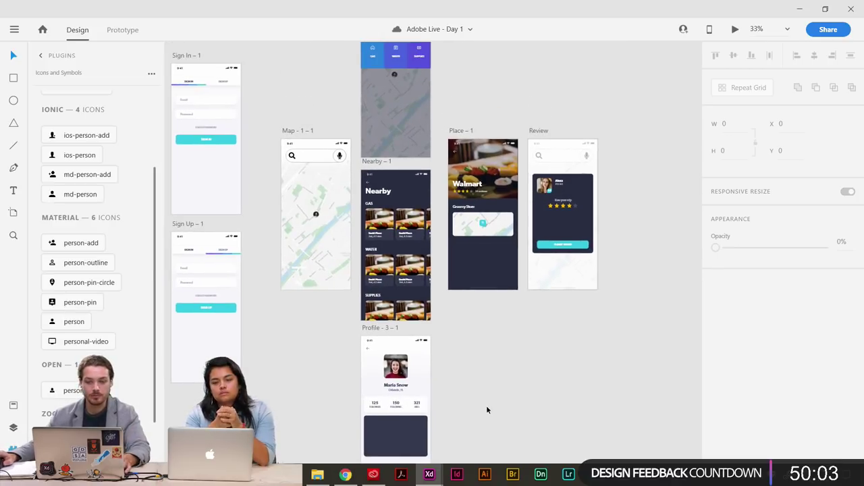
scroll(486, 409, up, 1)
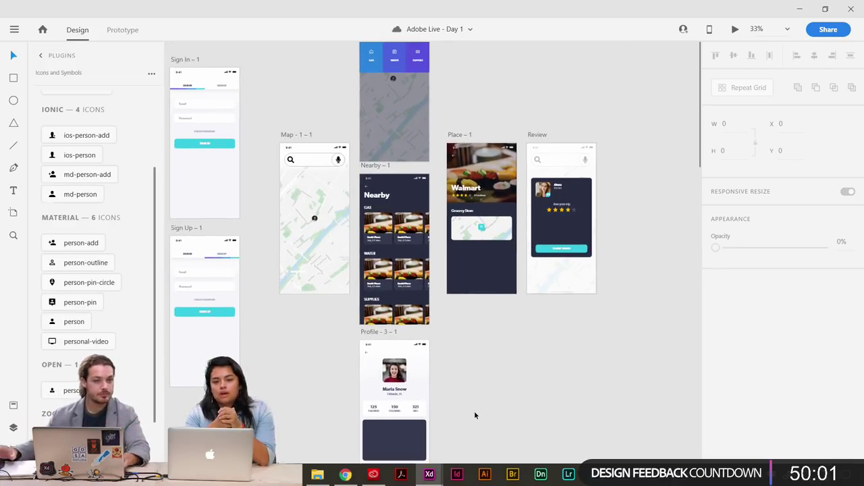
scroll(518, 386, up, 2)
scroll(691, 347, left, 5)
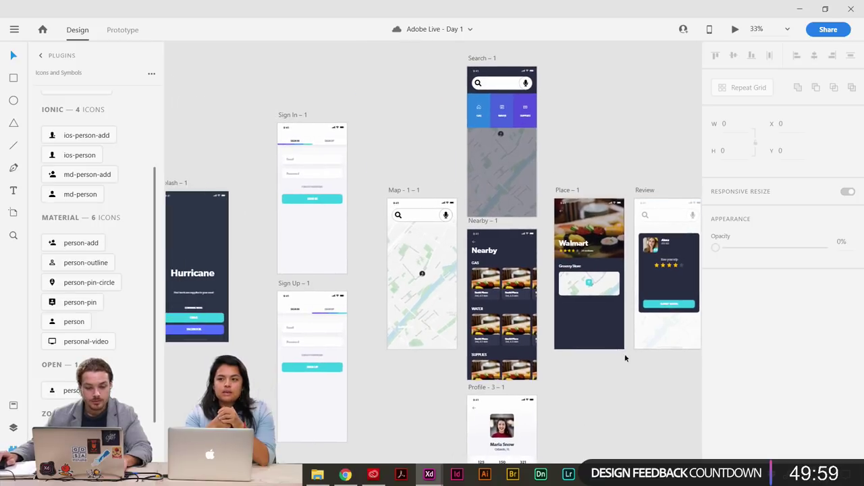
drag(619, 360, 588, 303)
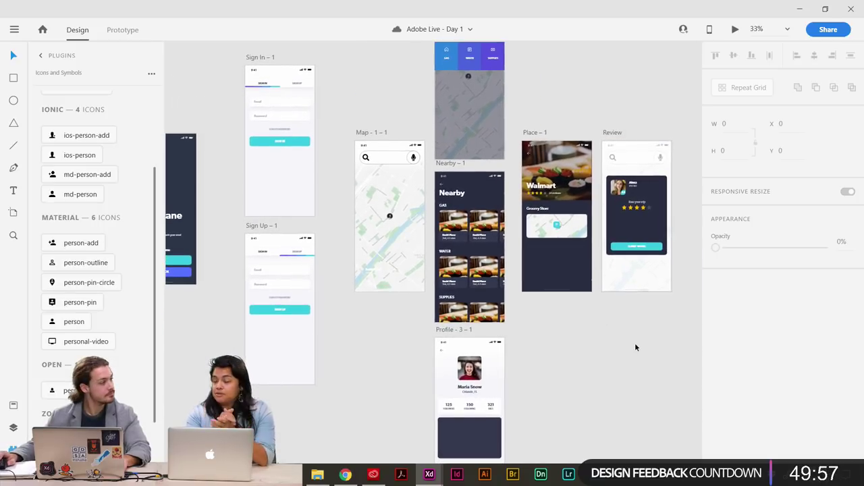
drag(635, 347, 592, 353)
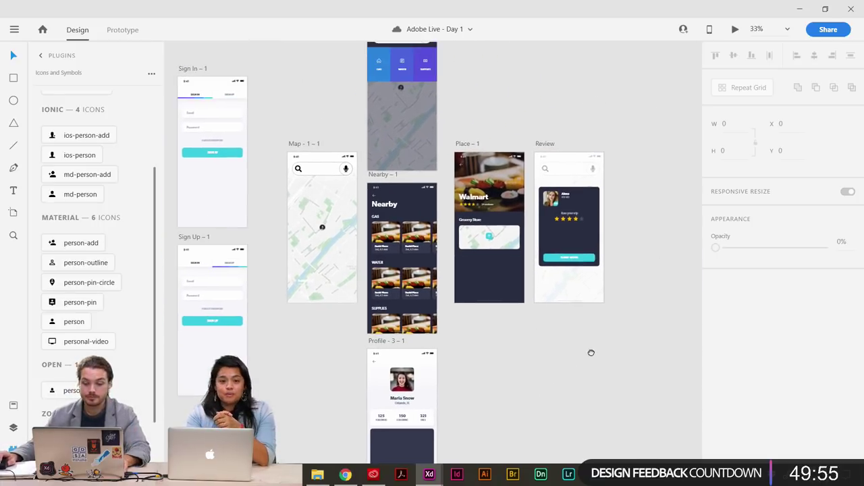
Group the white navigation bar with its three icons on the Hurricane App - Components artboard and make the group a component.
key(ctrl+plus)
drag(590, 391, 666, 473)
scroll(536, 415, up, 2)
drag(534, 419, 237, 364)
drag(582, 209, 387, 380)
drag(605, 105, 480, 185)
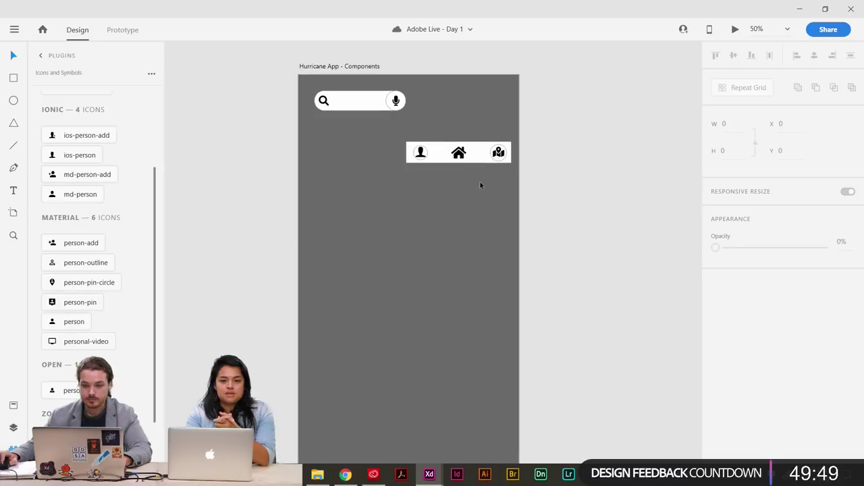
click(429, 158)
drag(387, 149, 477, 167)
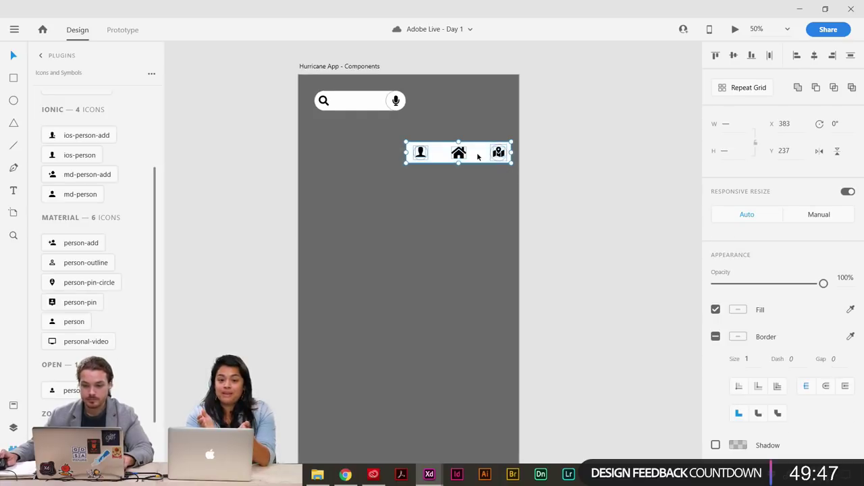
right_click(477, 168)
click(519, 195)
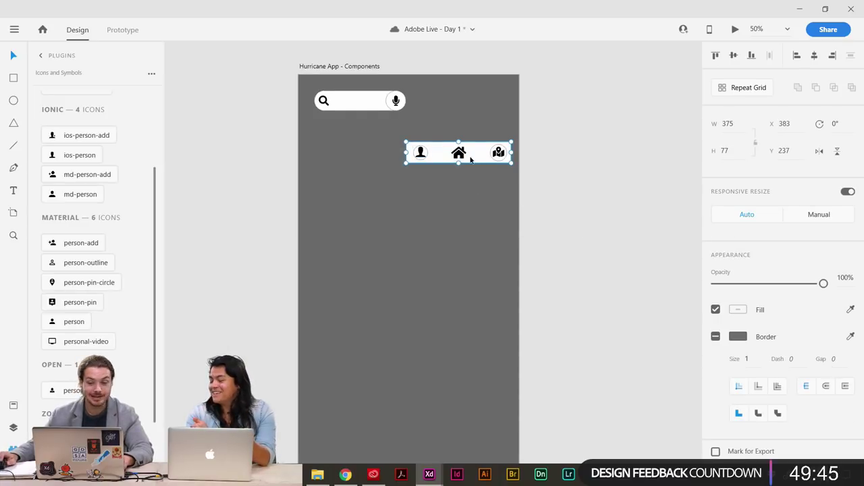
click(15, 406)
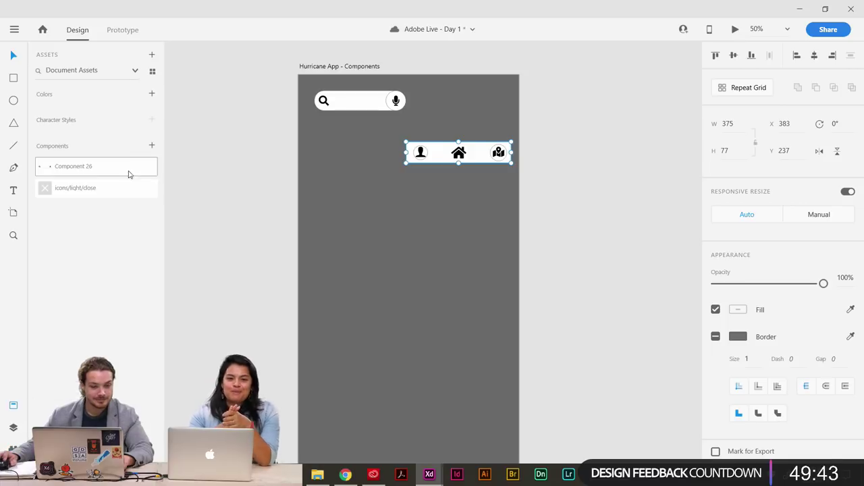
click(152, 145)
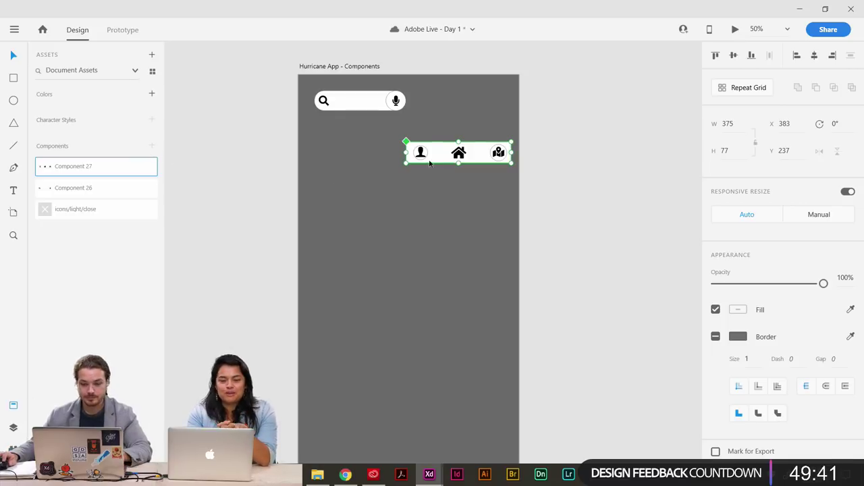
Try a fill change on the main navigation bar component with a copy placed below it, then undo it and delete the copy.
drag(430, 163, 441, 251)
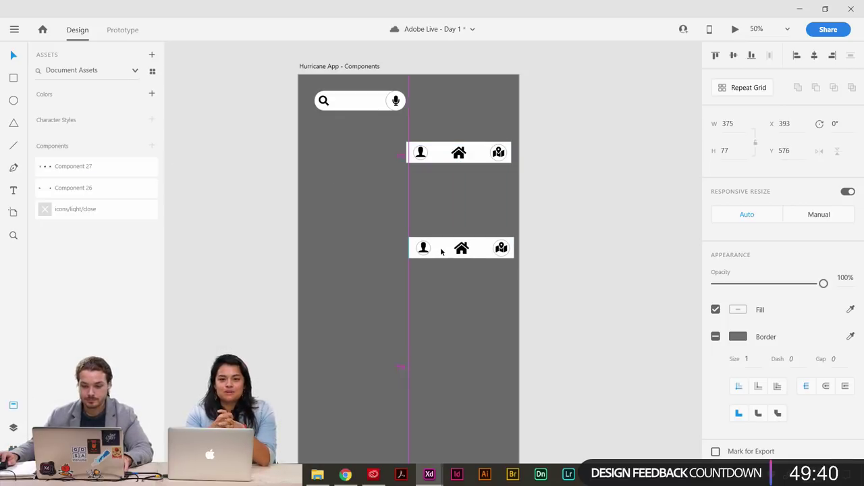
click(477, 151)
double_click(481, 157)
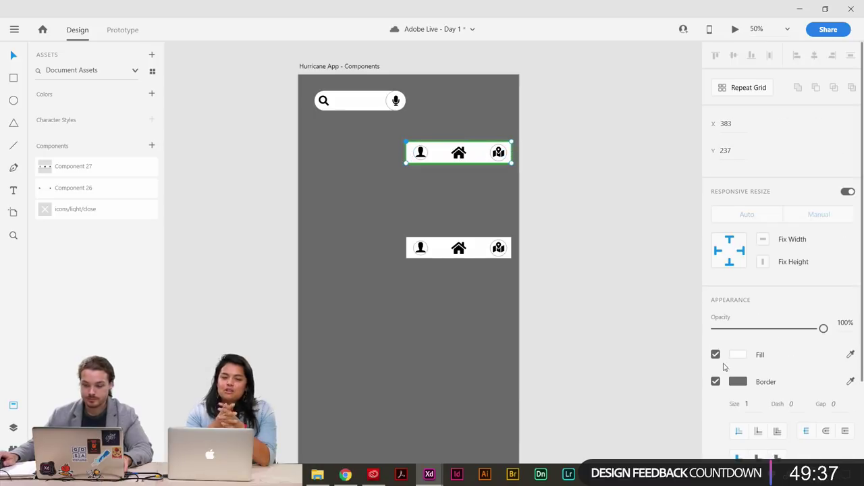
click(738, 354)
click(597, 301)
key(ctrl+z)
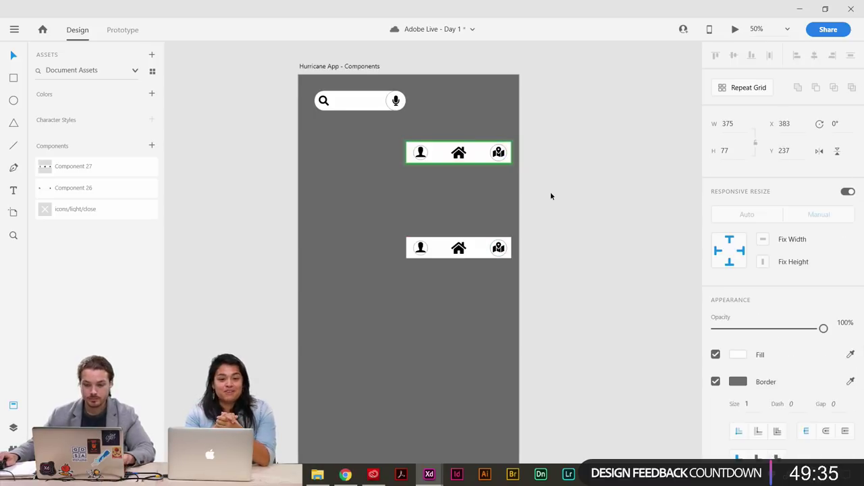
click(469, 252)
key(Delete)
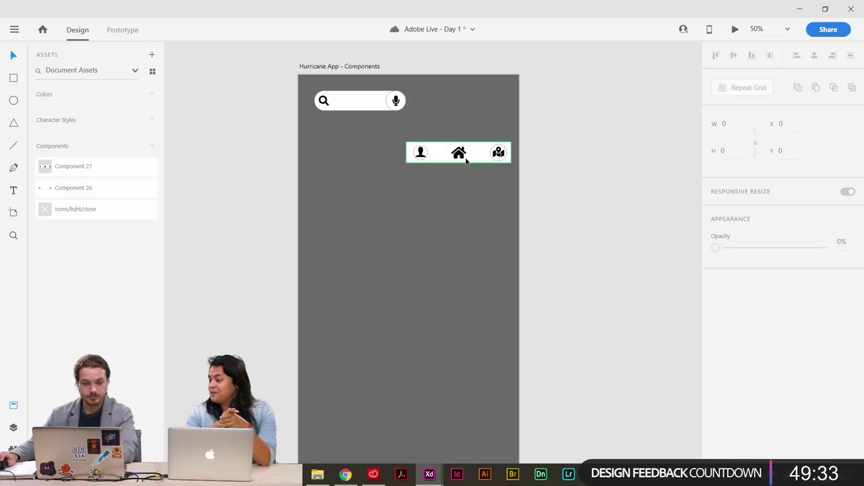
Copy the navigation bar component onto the Map - 1 – 1 artboard and align it to the bottom edge at X 0, Y 735.
click(467, 161)
scroll(474, 218, left, 5)
scroll(474, 218, down, 3)
key(ctrl+minus)
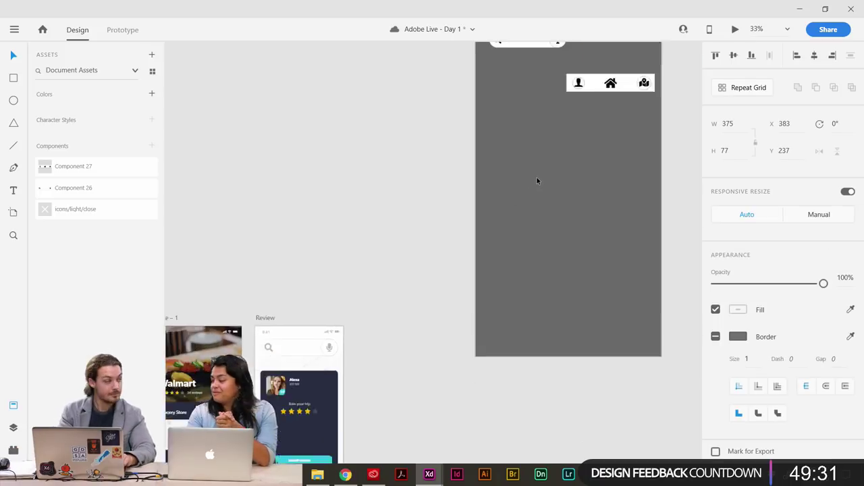
drag(245, 258, 531, 147)
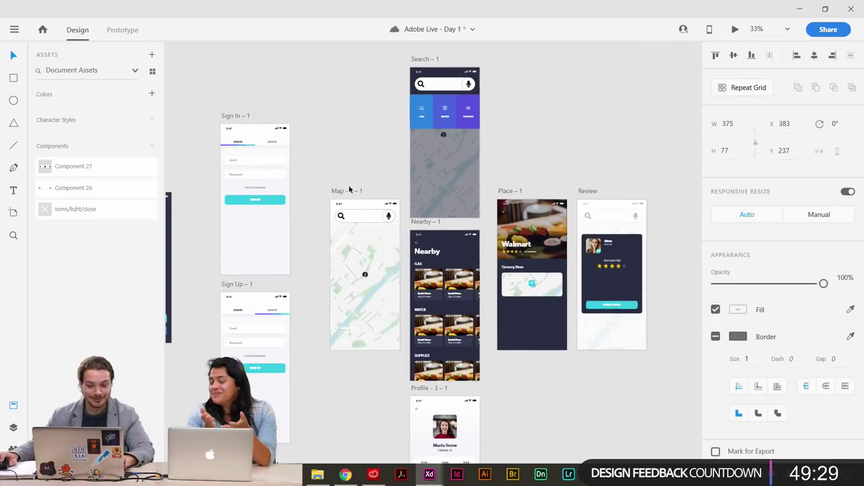
click(340, 191)
drag(401, 216, 451, 185)
key(ctrl+v)
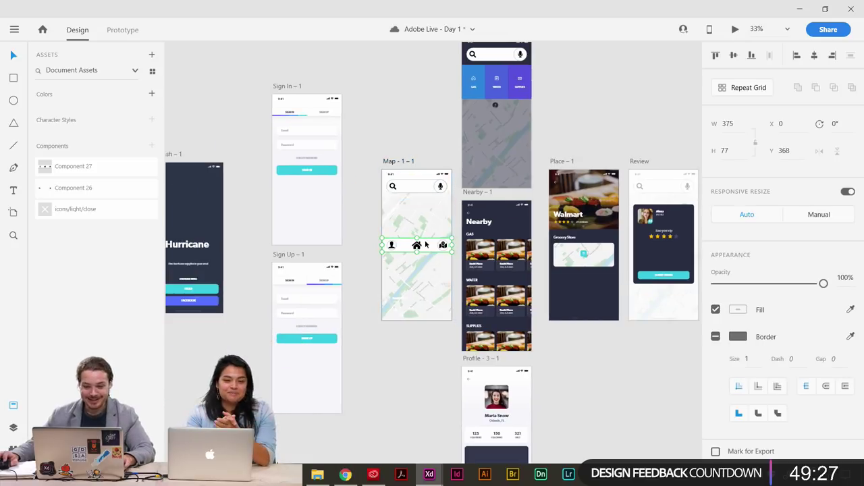
drag(426, 245, 426, 313)
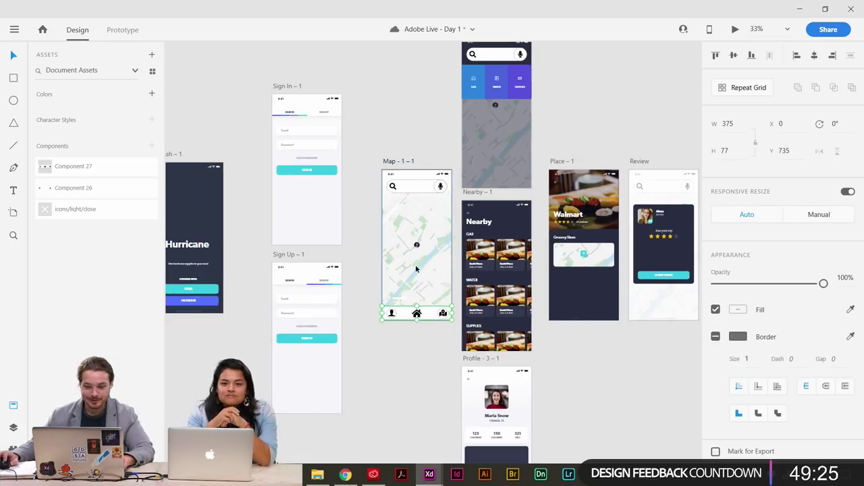
key(ctrl+plus)
key(ctrl+plus)
drag(301, 229, 302, 266)
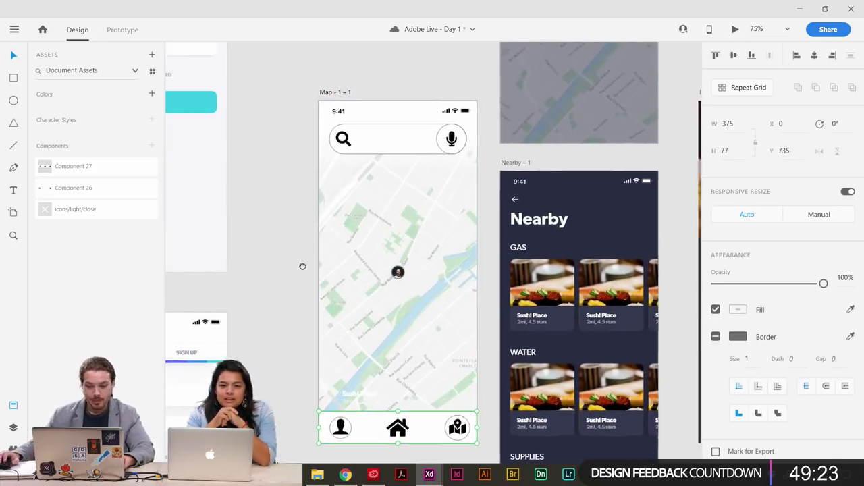
click(297, 243)
scroll(291, 226, down, 2)
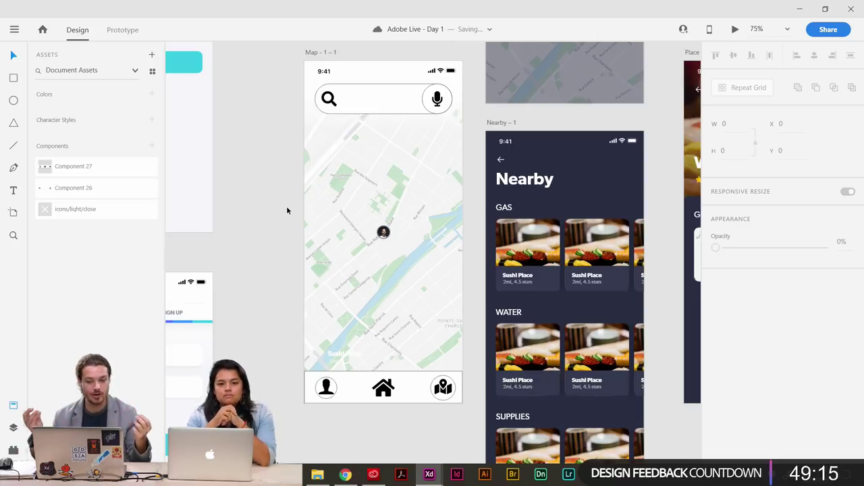
Delete the faint white Sushi Place text group just above the navigation bar on the Map - 1 – 1 artboard.
click(362, 392)
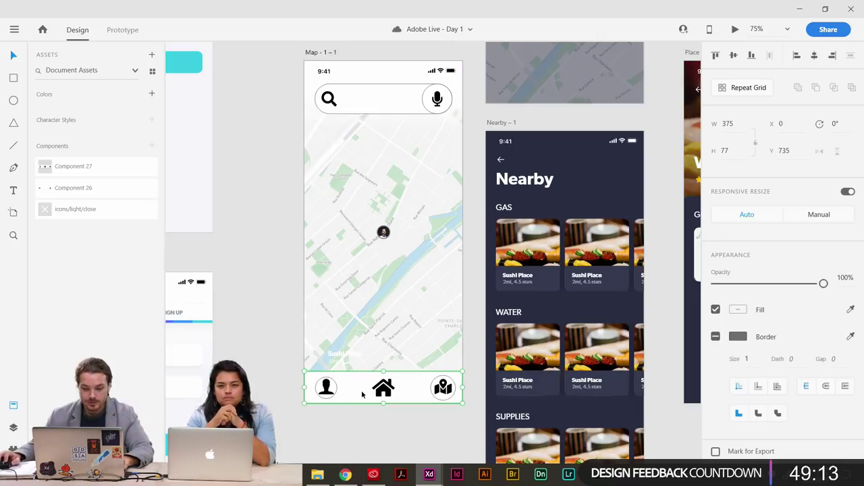
drag(363, 391, 240, 332)
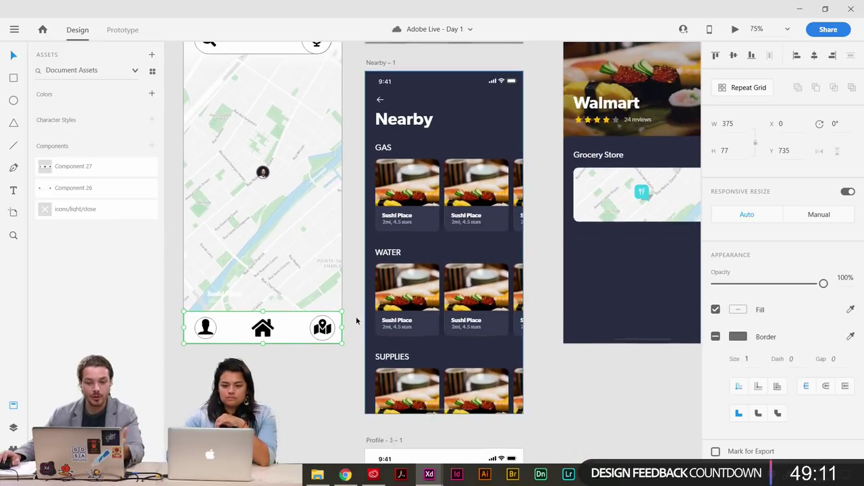
drag(353, 324, 347, 344)
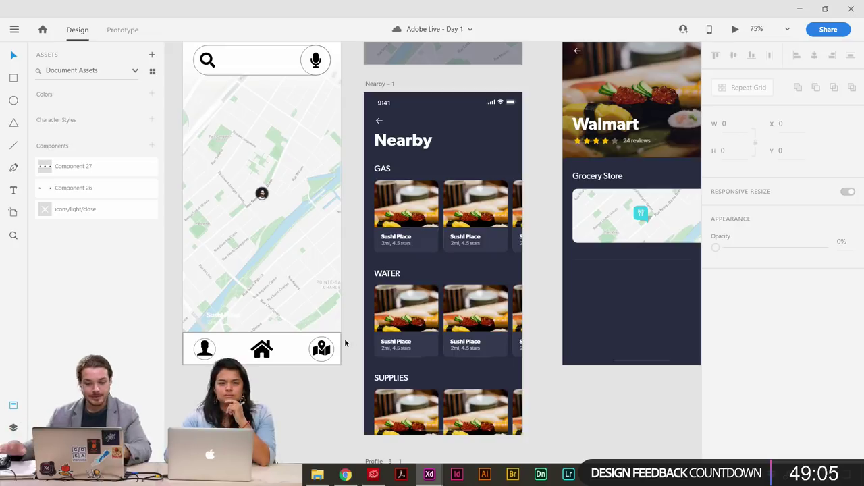
scroll(345, 344, left, 2)
scroll(345, 344, up, 1)
click(254, 329)
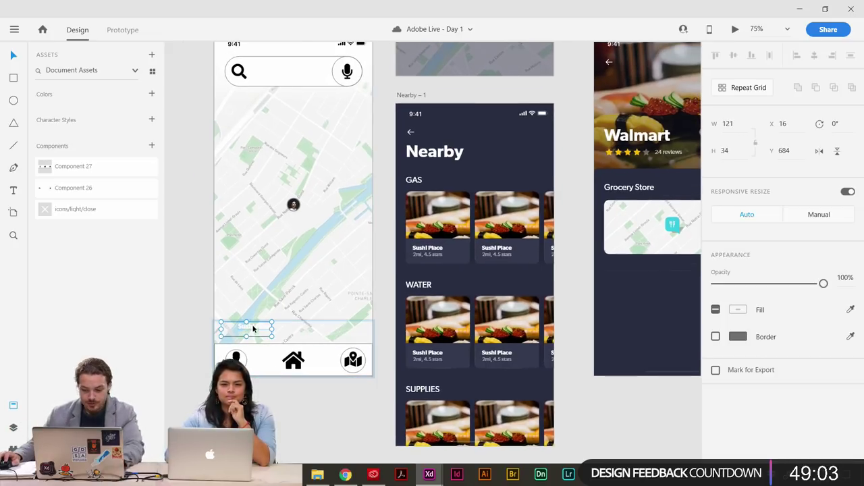
key(Delete)
mouse_move(198, 278)
mouse_down()
mouse_move(198, 317)
mouse_move(219, 306)
mouse_move(202, 289)
mouse_up()
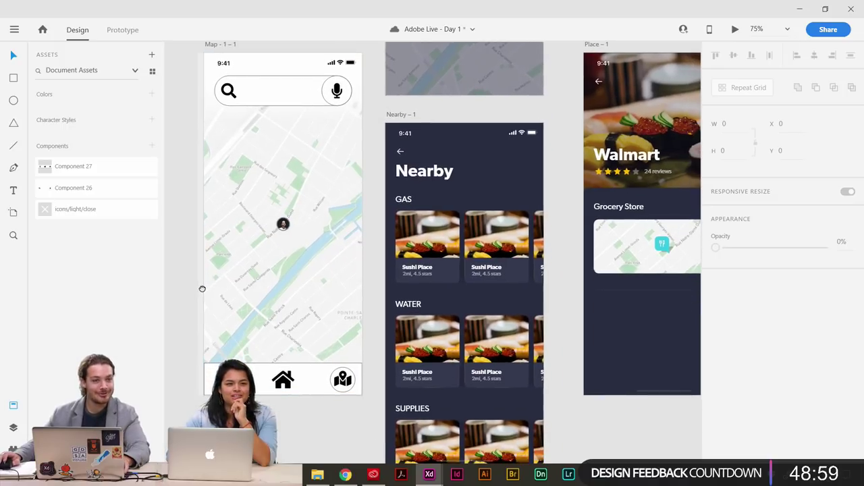
Copy the navigation bar component at the bottom of the Map - 1 – 1 artboard.
drag(281, 293, 266, 321)
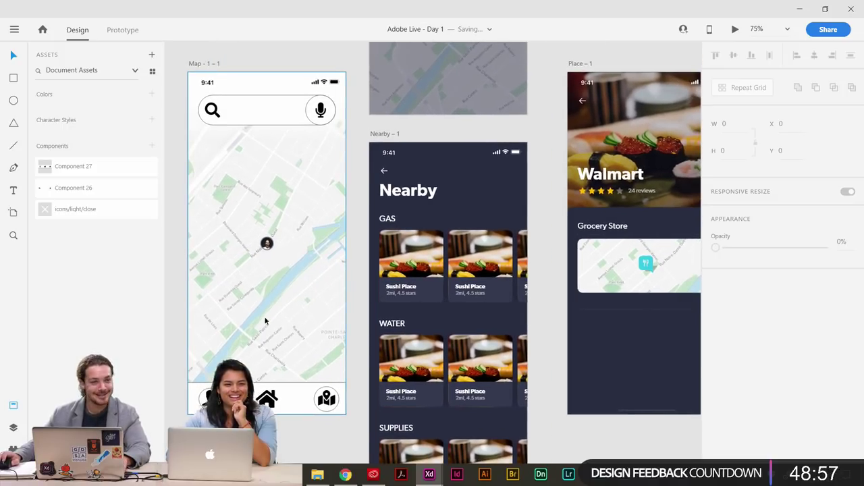
drag(264, 362, 302, 360)
drag(398, 321, 352, 308)
key(ctrl+minus)
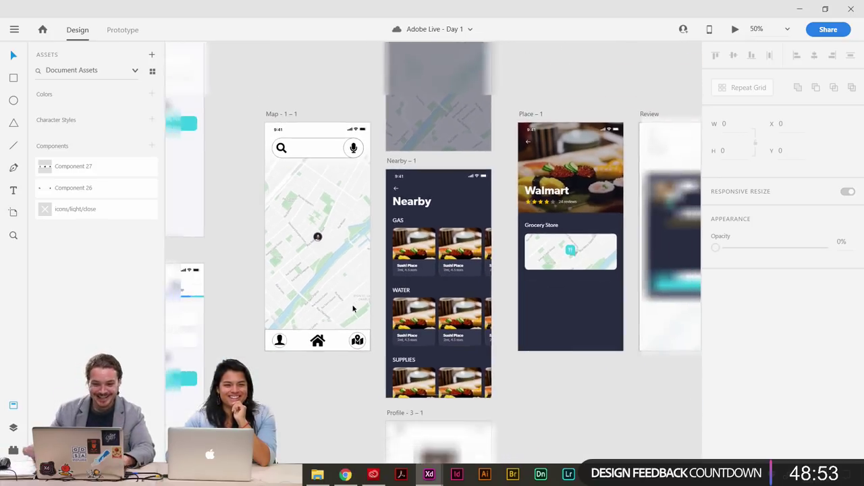
drag(374, 252, 443, 273)
click(403, 365)
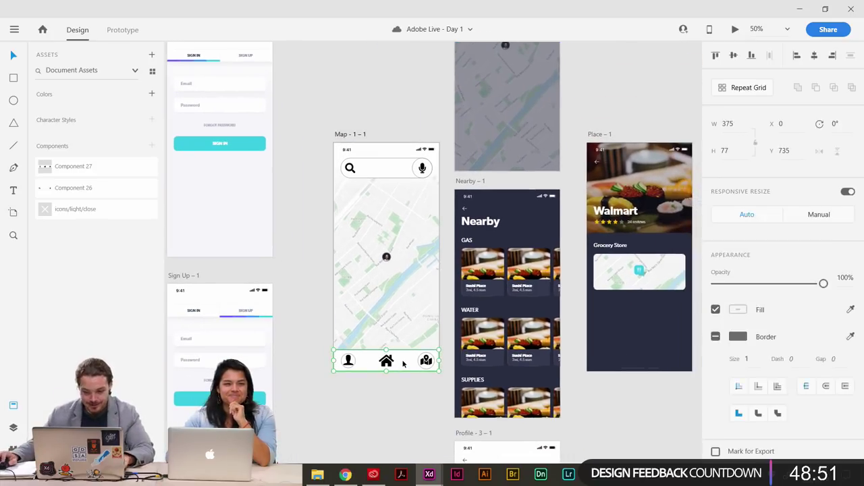
scroll(453, 293, up, 4)
scroll(452, 293, right, 3)
scroll(473, 202, down, 2)
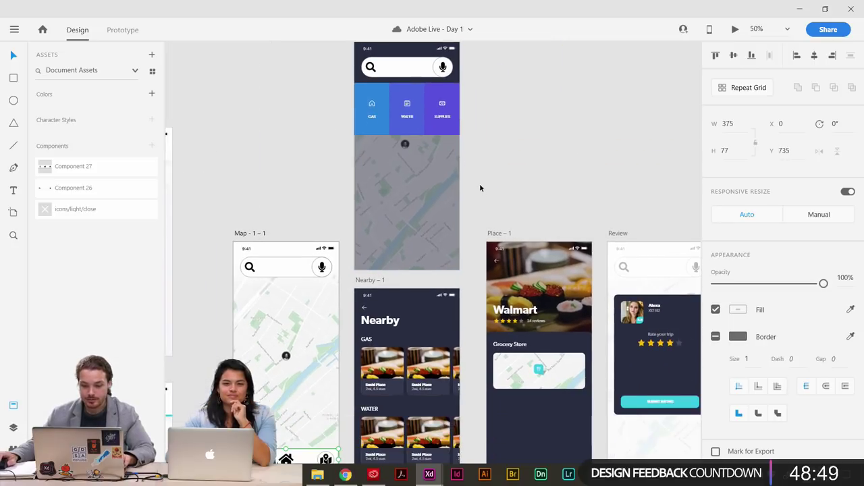
Move the dark overlay off the Search – 1 artboard and paste the navigation bar along the artboard's bottom edge.
click(421, 193)
drag(420, 193, 296, 149)
drag(522, 198, 509, 245)
click(363, 82)
key(ctrl+v)
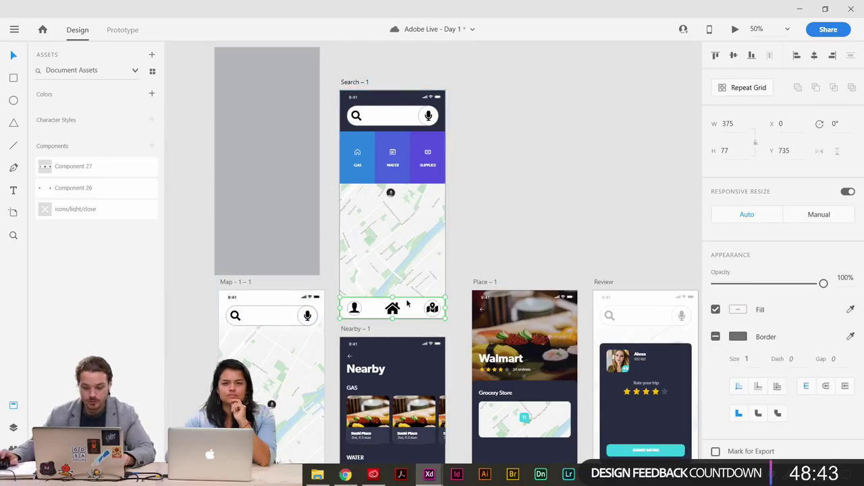
Move the dark overlay back over the map on the Search – 1 artboard.
drag(290, 195, 416, 231)
key(ctrl+z)
double_click(301, 209)
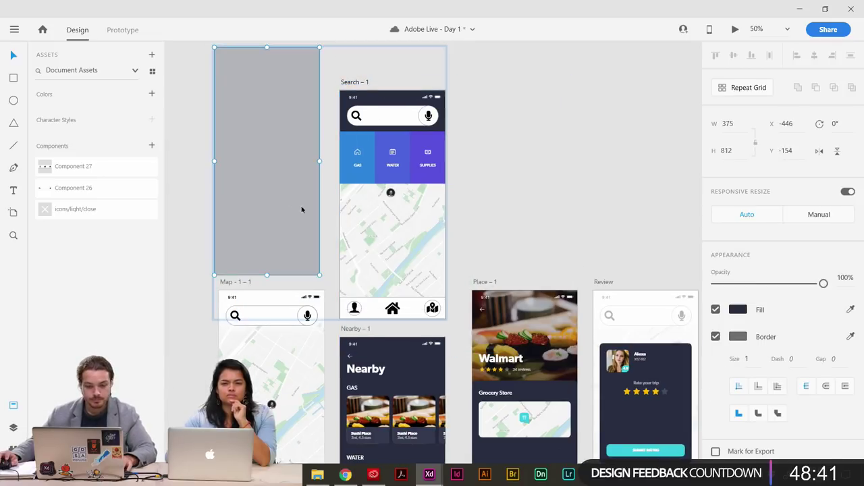
drag(302, 208, 414, 240)
Show the layers of the Search – 1 artboard and move the navigation bar component below Component 26 – 4.
click(412, 313)
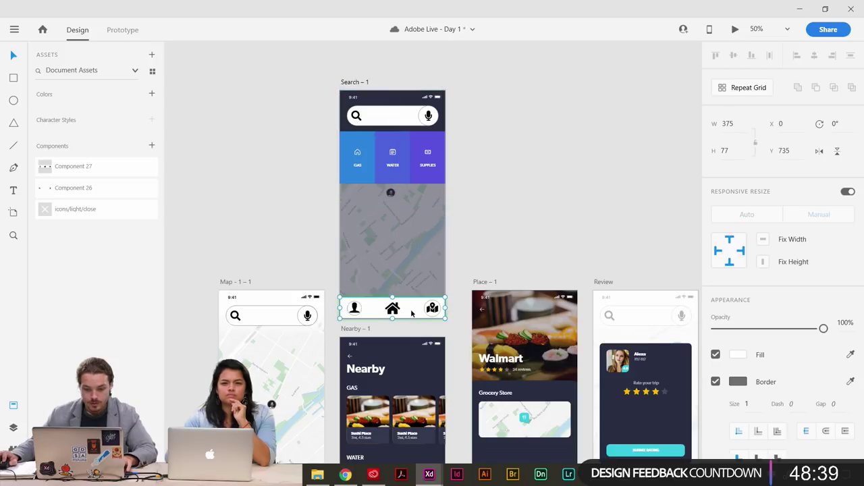
click(15, 428)
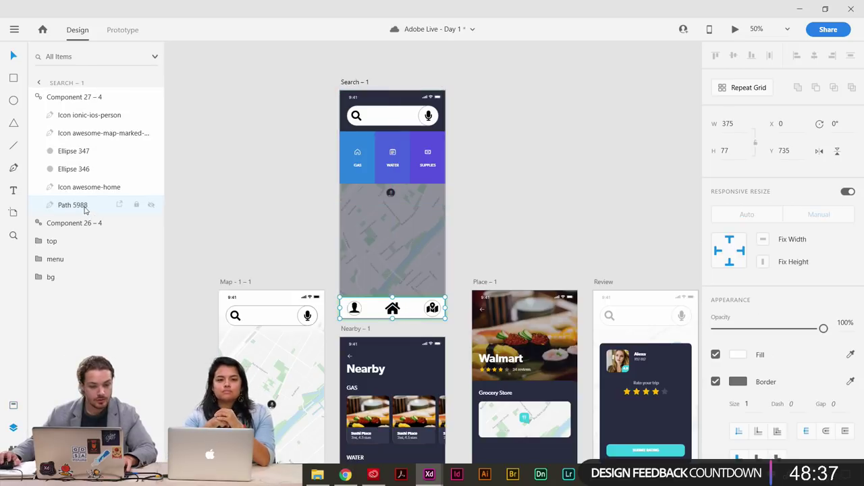
key(Escape)
key(Escape)
click(365, 308)
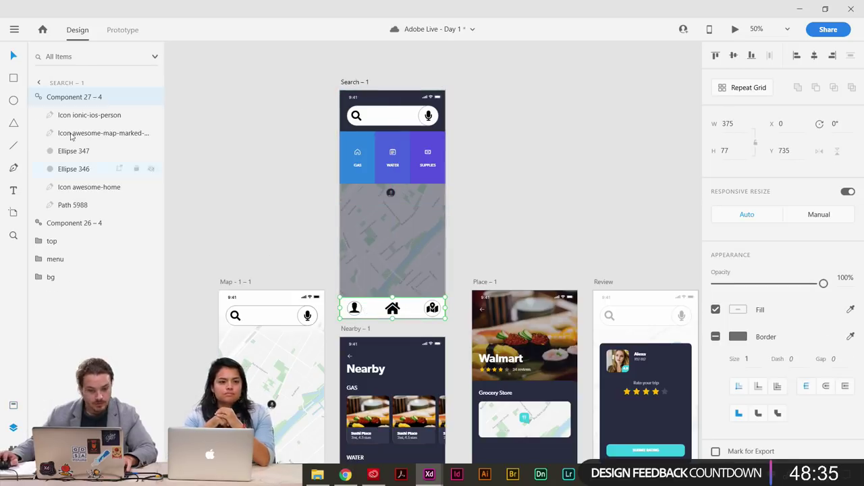
drag(82, 98, 103, 233)
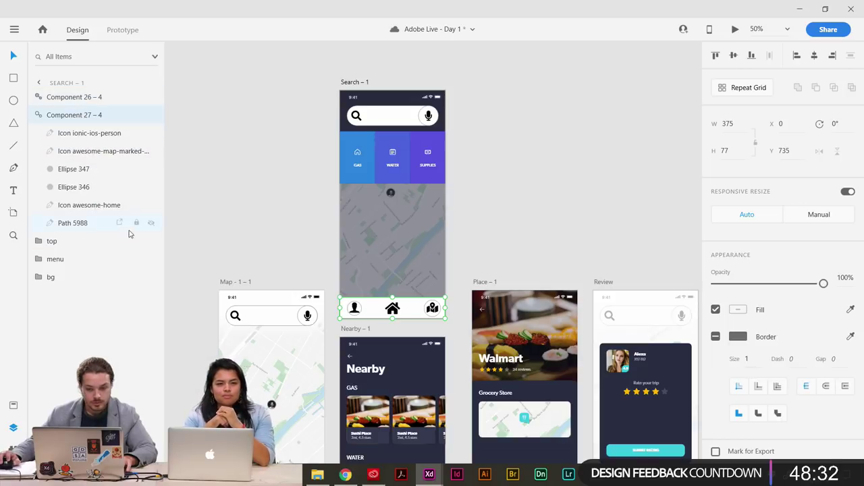
Move the navigation bar component below the top and menu groups, directly above the bg group.
click(378, 205)
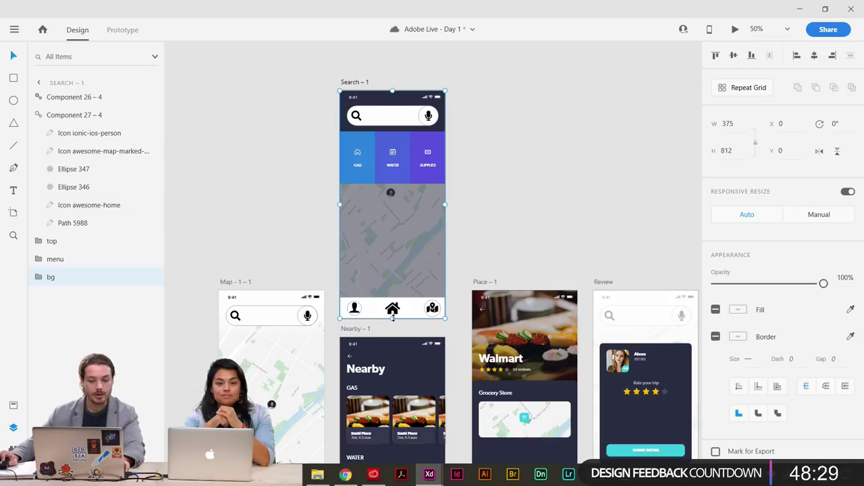
click(375, 305)
drag(65, 120, 87, 270)
click(54, 278)
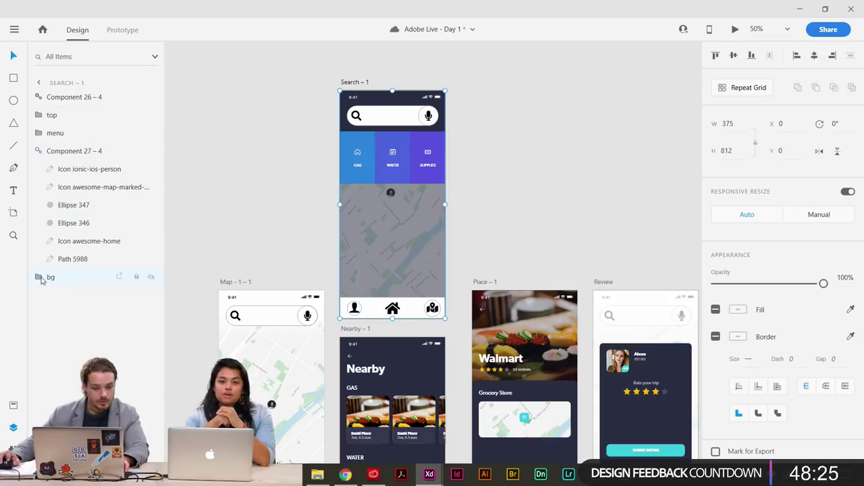
Expand the bg group and place the navigation bar component inside it, beneath the overlay/dark group.
click(40, 278)
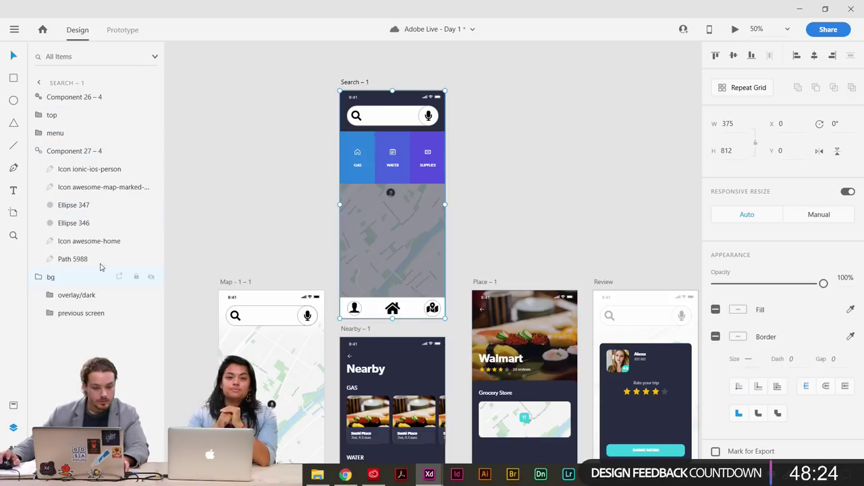
click(367, 310)
drag(90, 151, 77, 303)
click(289, 212)
drag(291, 210, 235, 223)
drag(279, 190, 308, 173)
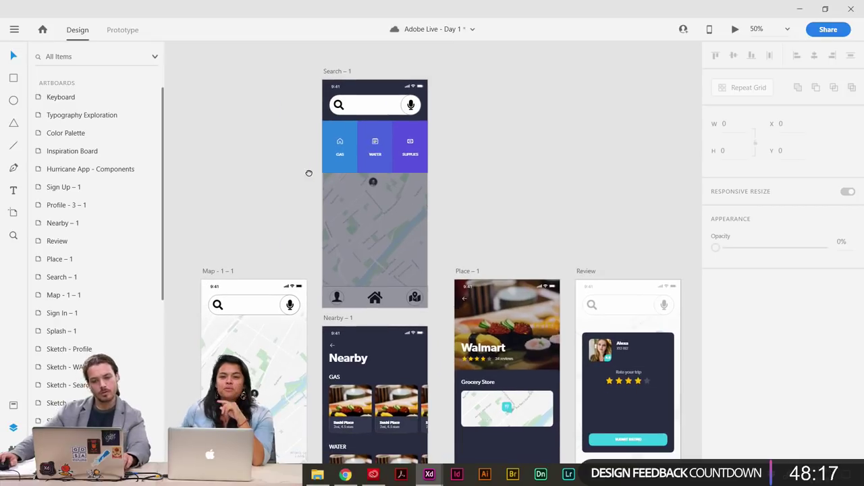
Look over the Search – 1, Nearby – 1, Place – 1 and Review artboards to see which still need the navigation bar.
scroll(85, 288, down, 5)
scroll(85, 308, up, 5)
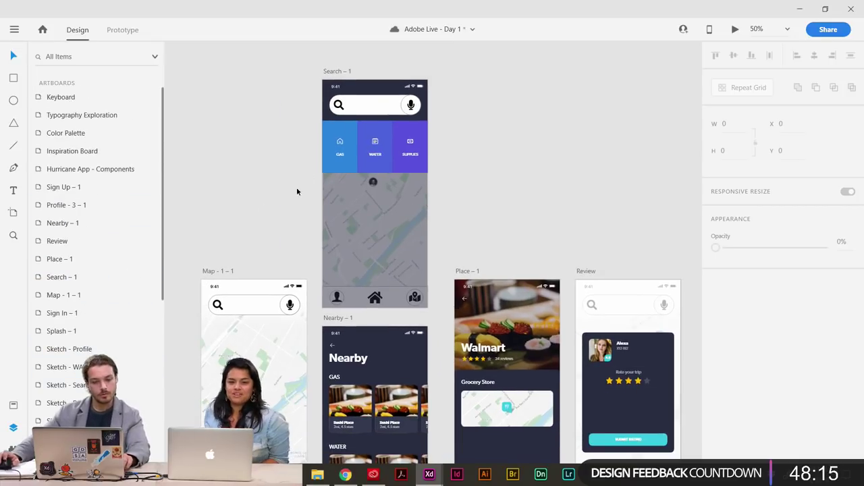
click(339, 71)
click(239, 160)
scroll(245, 201, down, 2)
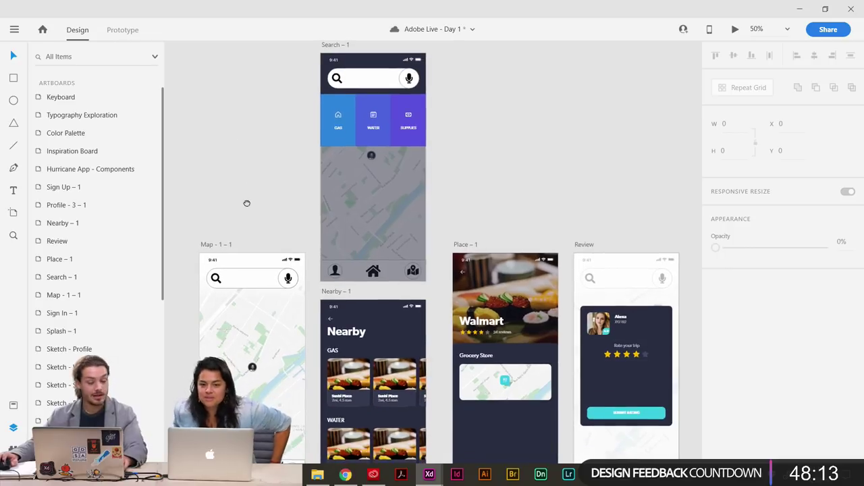
drag(245, 200, 282, 116)
scroll(281, 116, right, 5)
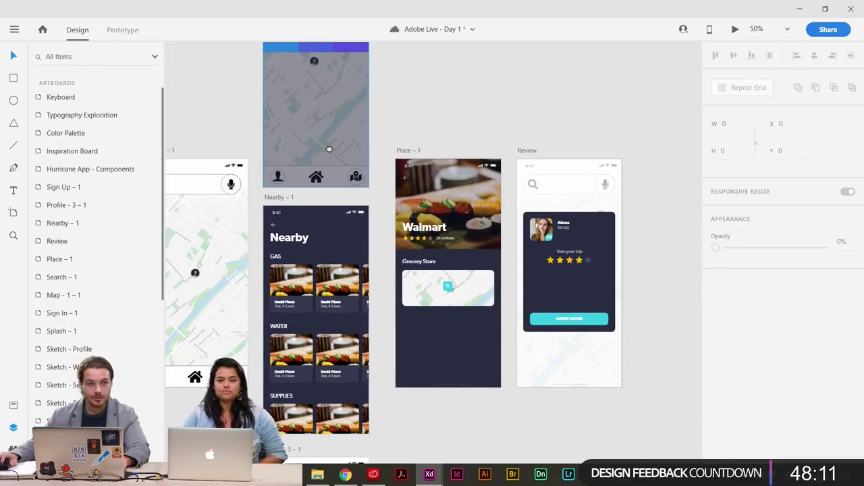
scroll(430, 135, right, 2)
scroll(425, 141, up, 1)
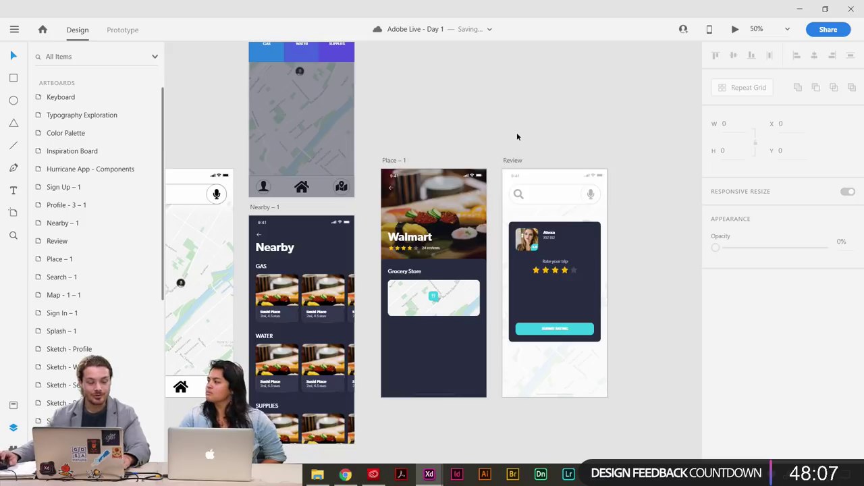
drag(526, 134, 521, 133)
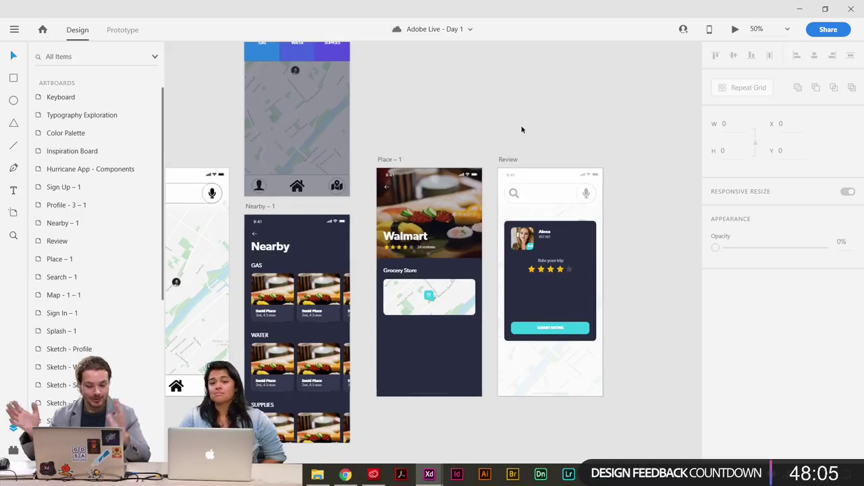
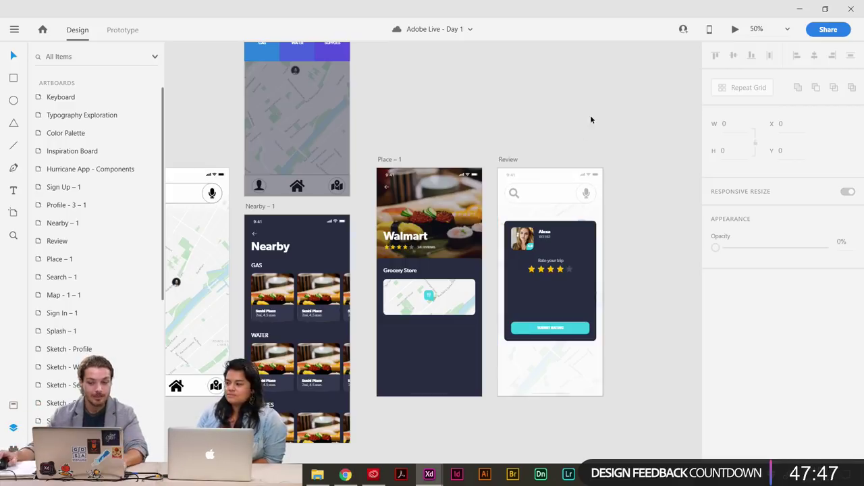
Paste the navigation bar component at the bottom of the Place – 1 artboard.
drag(586, 114, 556, 82)
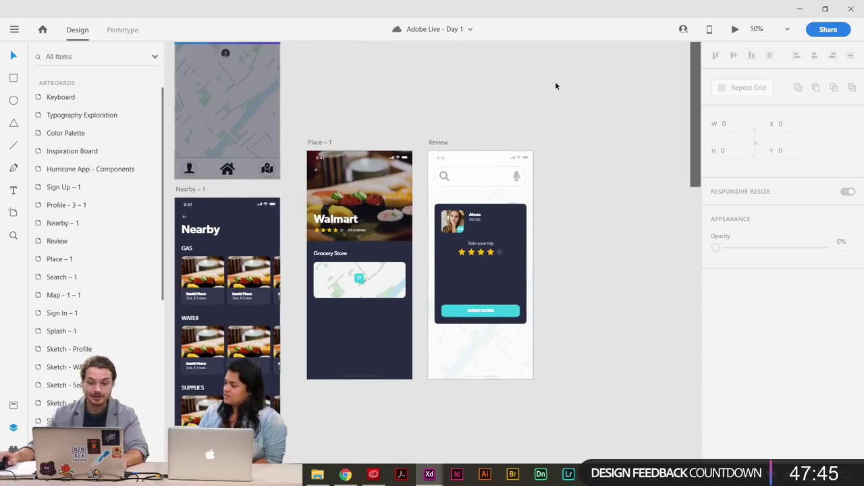
drag(467, 103, 593, 62)
click(451, 104)
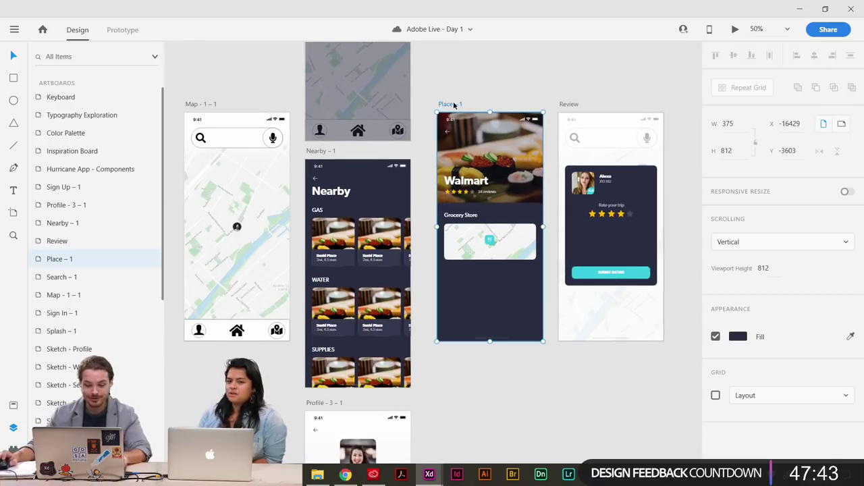
click(550, 85)
drag(550, 85, 417, 78)
double_click(519, 151)
drag(519, 152, 550, 142)
key(ctrl+z)
Paste the navigation bar component onto the Profile - 3 – 1 artboard.
click(407, 101)
drag(407, 101, 457, 193)
scroll(446, 203, up, 4)
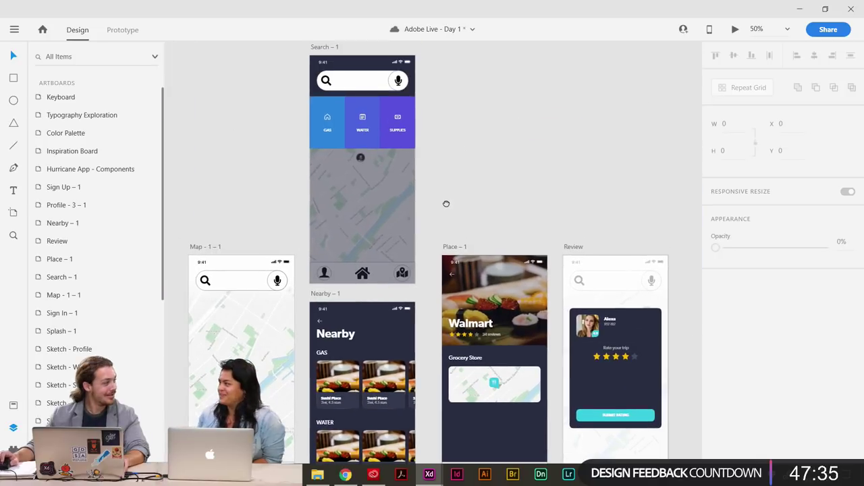
scroll(443, 200, right, 1)
scroll(448, 200, down, 10)
scroll(451, 104, left, 3)
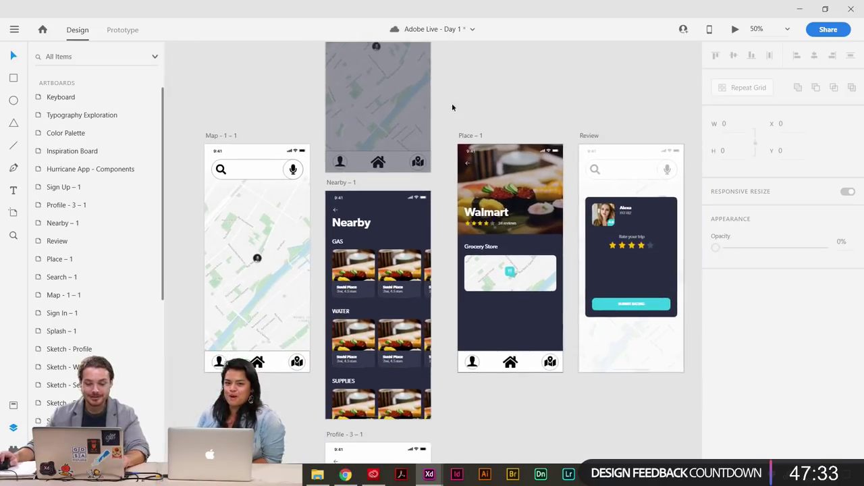
click(374, 180)
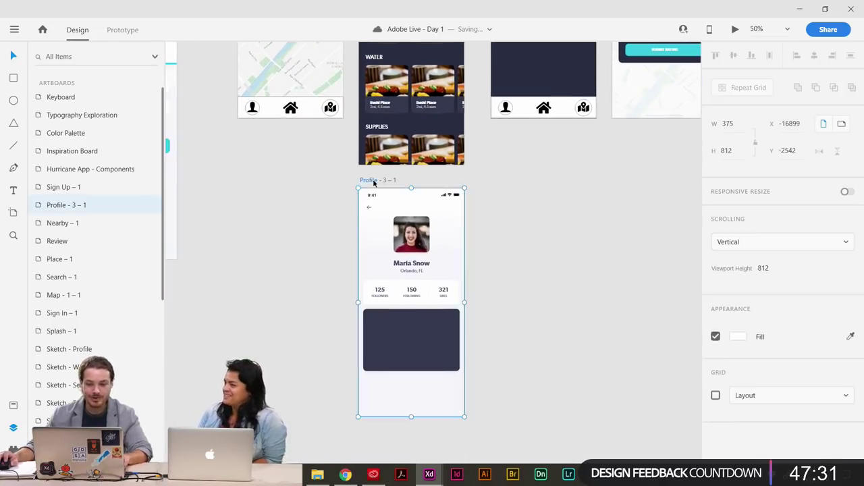
key(ctrl+v)
click(529, 278)
Hide the layers list to make more room for the artboards.
scroll(510, 291, up, 2)
scroll(509, 291, right, 1)
scroll(508, 291, up, 2)
scroll(494, 281, left, 1)
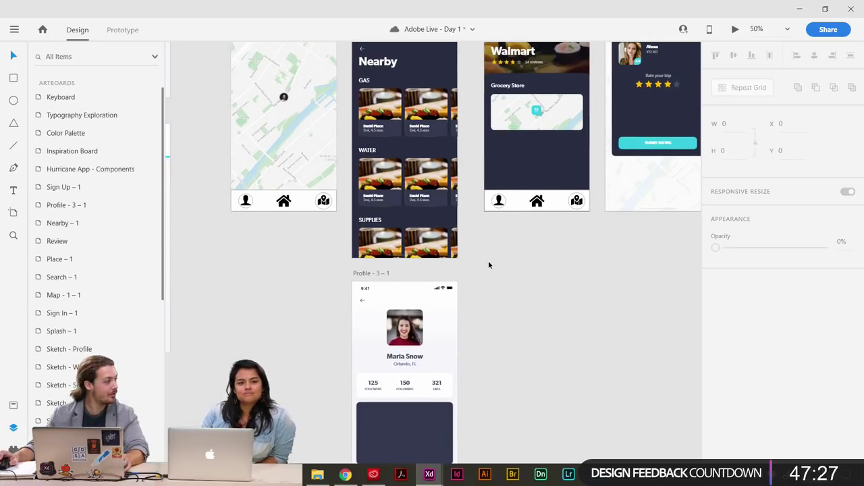
scroll(496, 266, up, 5)
scroll(488, 313, left, 1)
scroll(488, 312, down, 1)
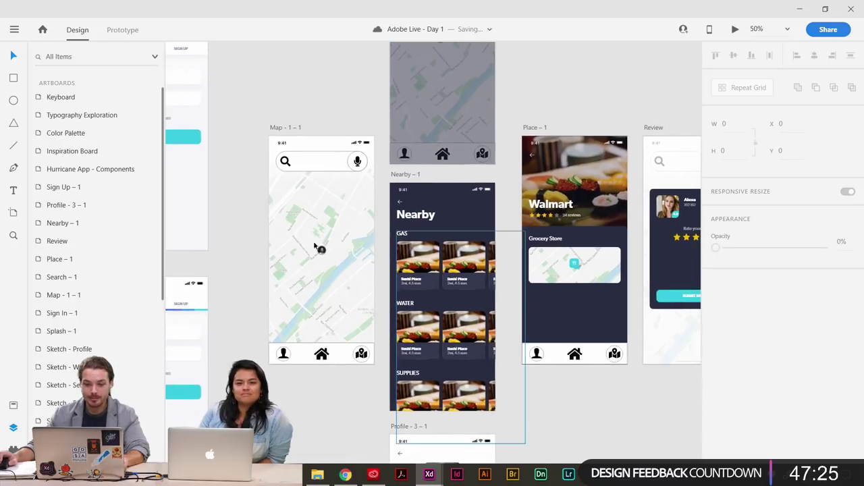
scroll(274, 233, left, 3)
drag(283, 233, 234, 236)
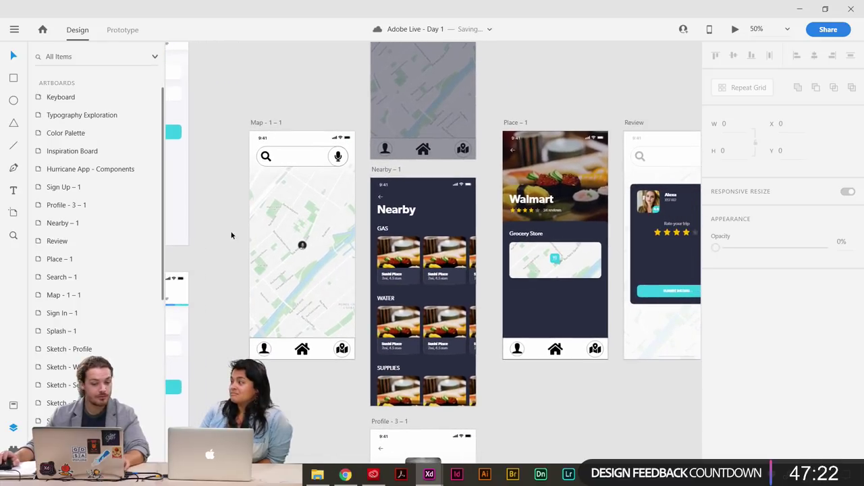
click(13, 428)
Review all app screens, from the Hurricane splash and sign-up artboards to the Map, Search, Place, Review and Profile artboards.
drag(114, 375, 135, 376)
scroll(136, 374, up, 1)
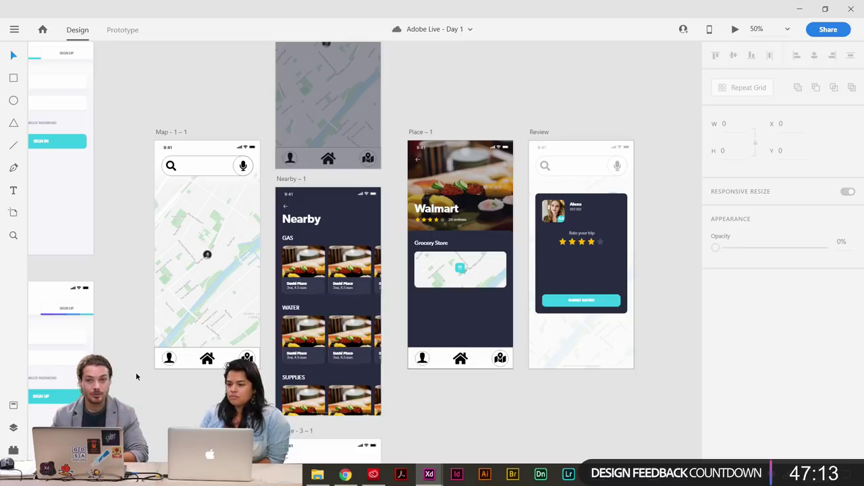
scroll(115, 168, down, 1)
drag(116, 167, 125, 161)
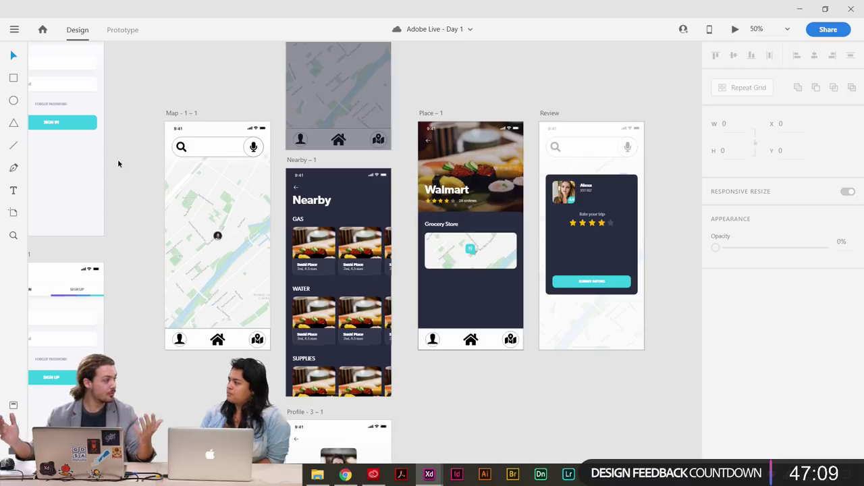
drag(162, 189, 264, 263)
scroll(233, 152, left, 5)
scroll(232, 152, down, 5)
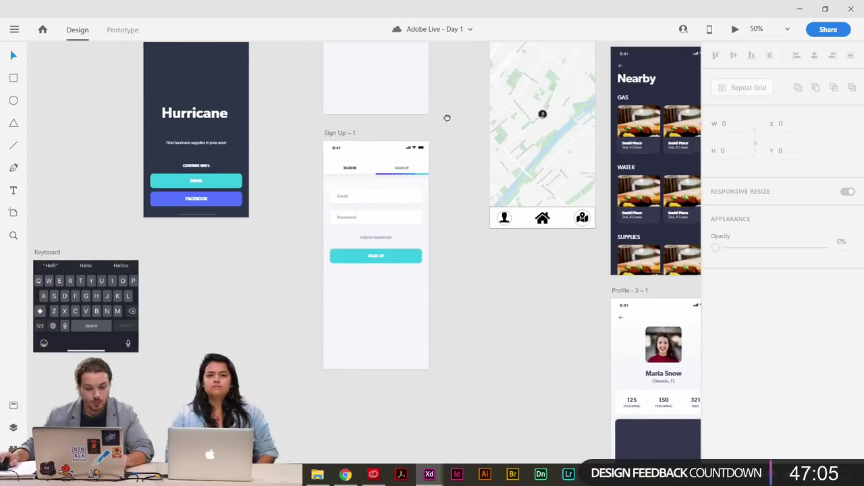
scroll(378, 204, right, 4)
scroll(378, 205, down, 5)
scroll(332, 115, up, 10)
scroll(332, 115, right, 3)
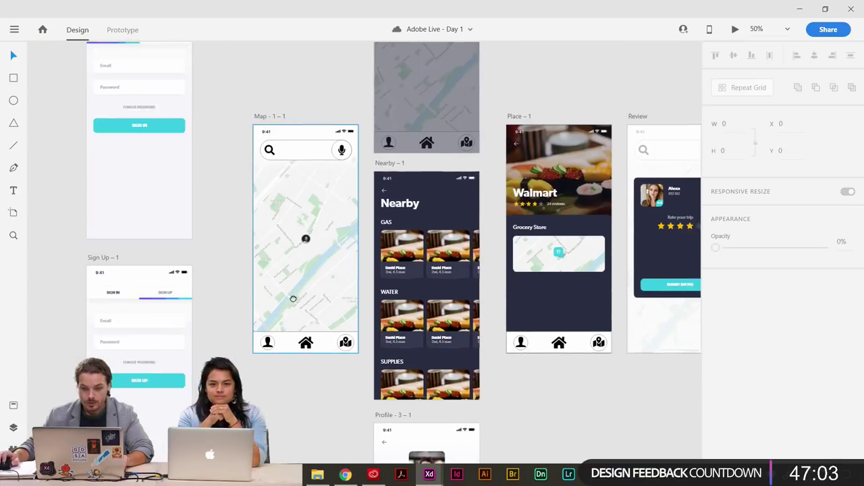
scroll(473, 169, down, 1)
scroll(548, 196, right, 4)
scroll(548, 196, up, 4)
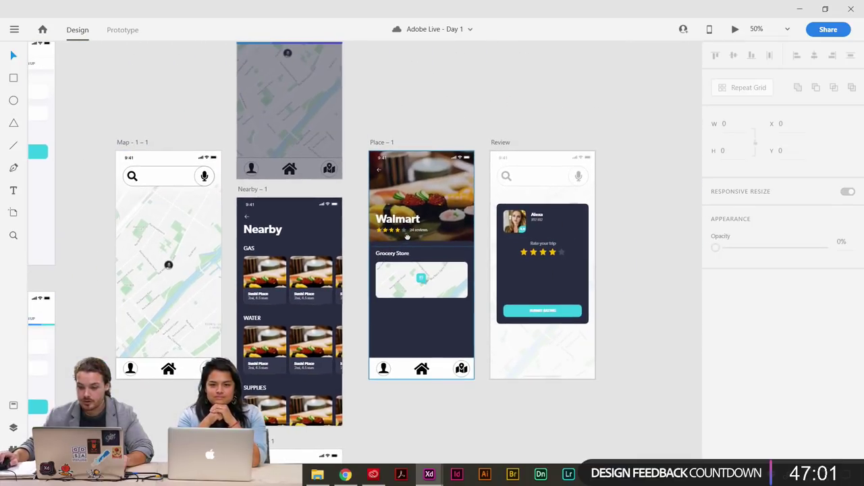
scroll(533, 270, left, 3)
scroll(522, 336, up, 1)
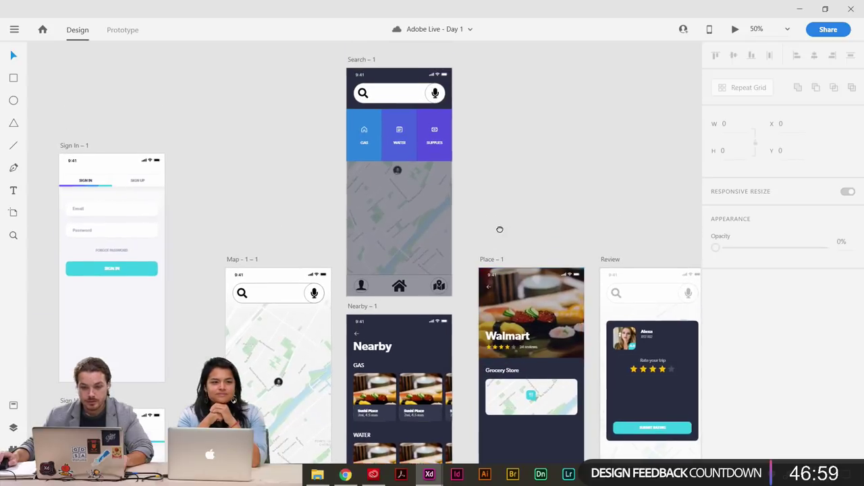
scroll(500, 230, down, 5)
drag(509, 119, 425, 83)
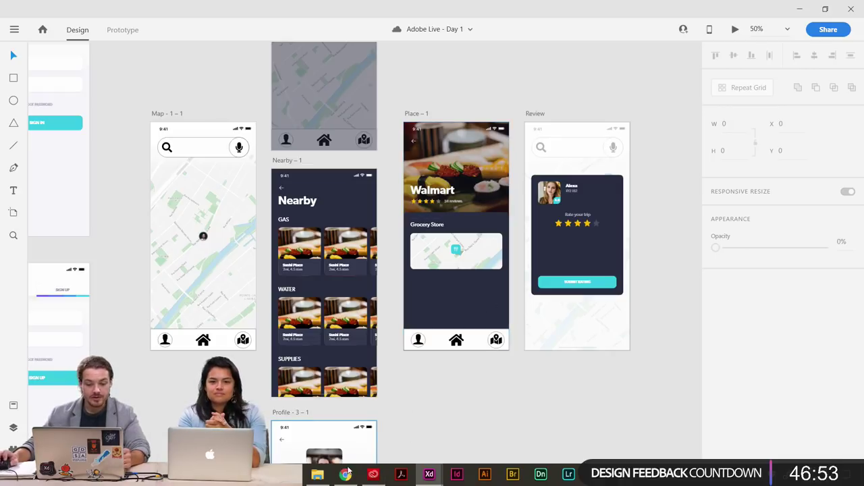
Switch to the Adobe Stock page in the browser, search for "HURRICANE" and browse the image results.
click(346, 474)
click(195, 5)
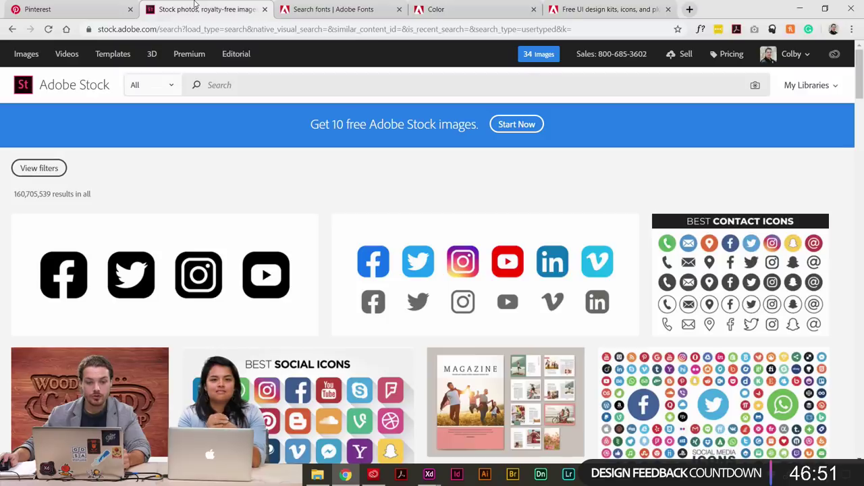
click(220, 83)
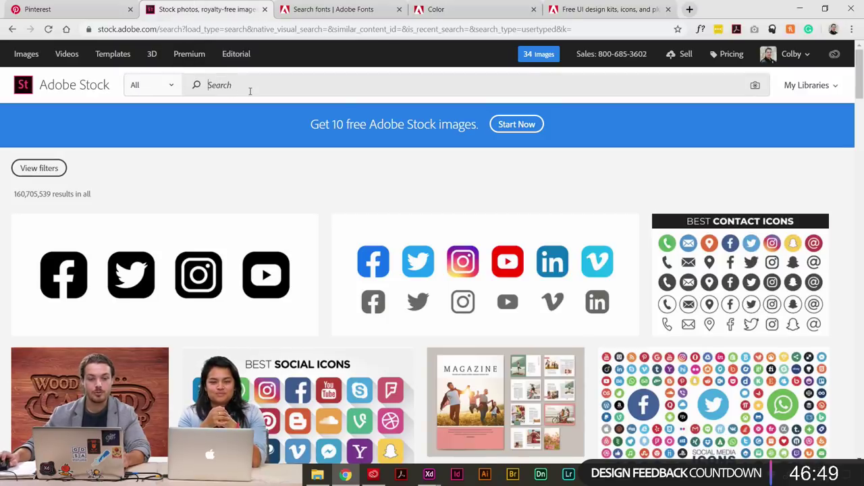
text(HURRICANE)
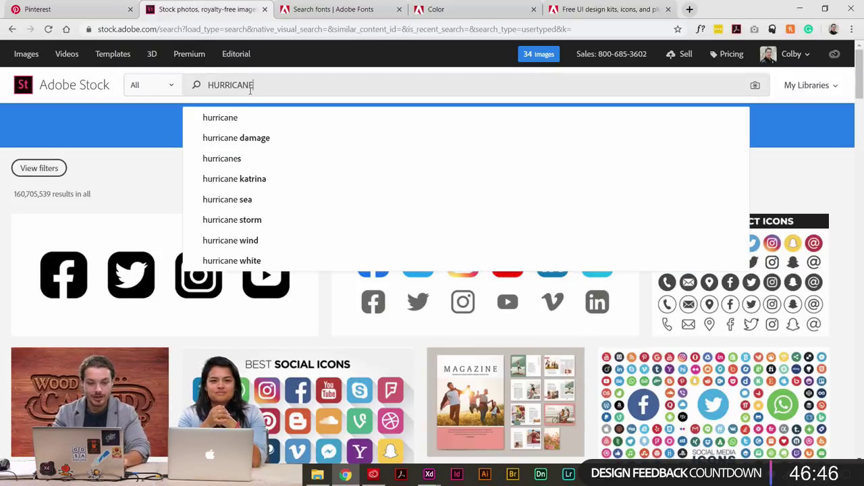
key(Return)
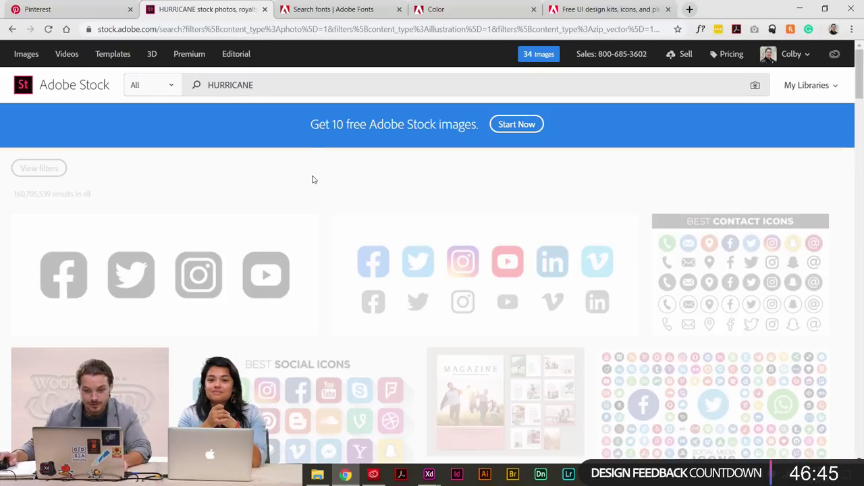
scroll(579, 208, down, 6)
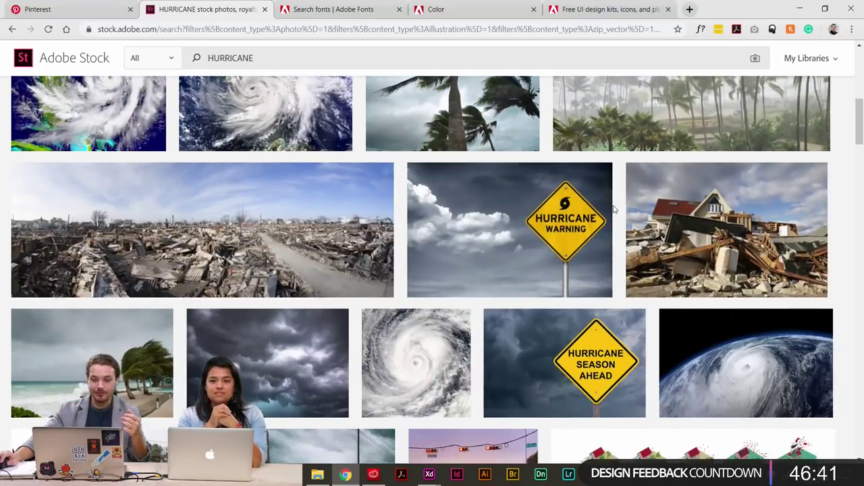
scroll(580, 202, down, 3)
scroll(579, 203, up, 6)
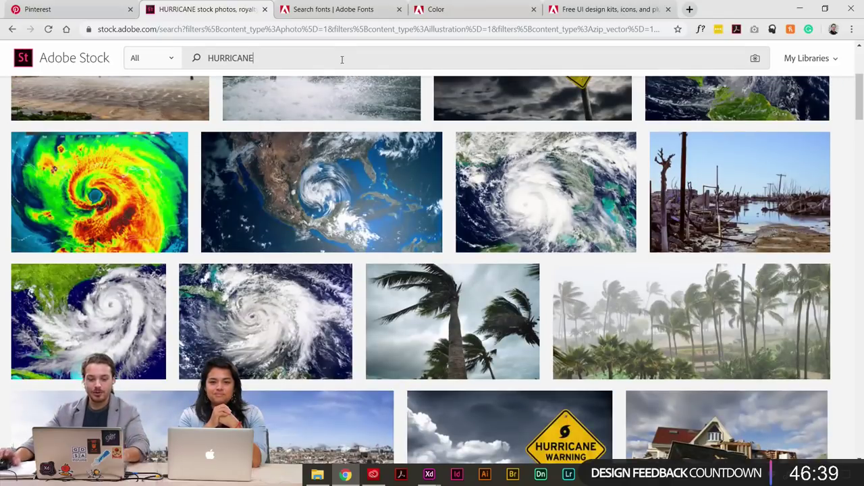
Refine the stock search to "HURRICANE supplies", browse the results and return to Adobe XD.
text(supploies)
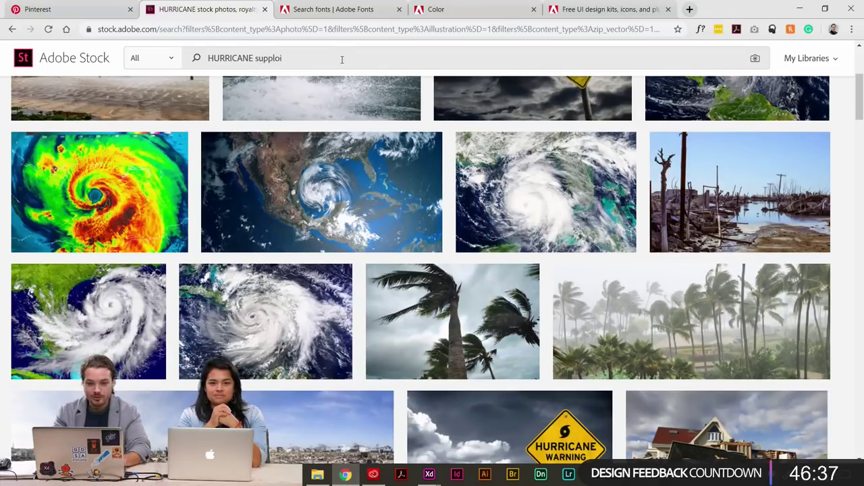
key(Return)
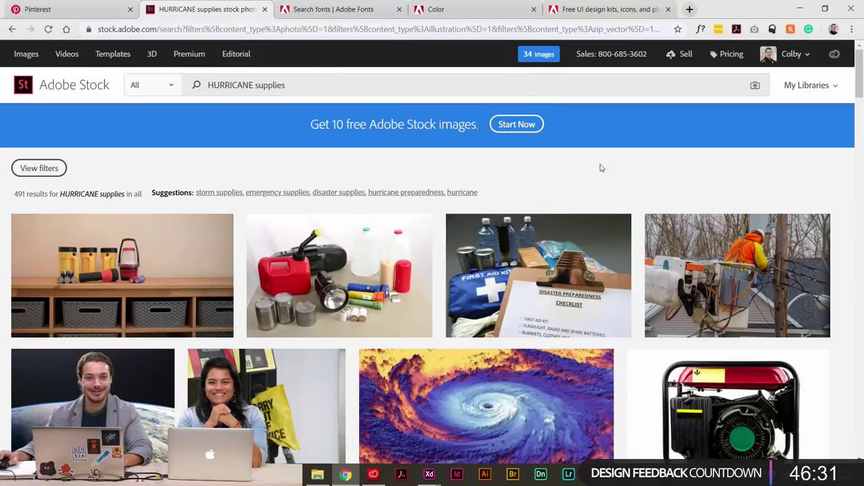
scroll(601, 168, down, 10)
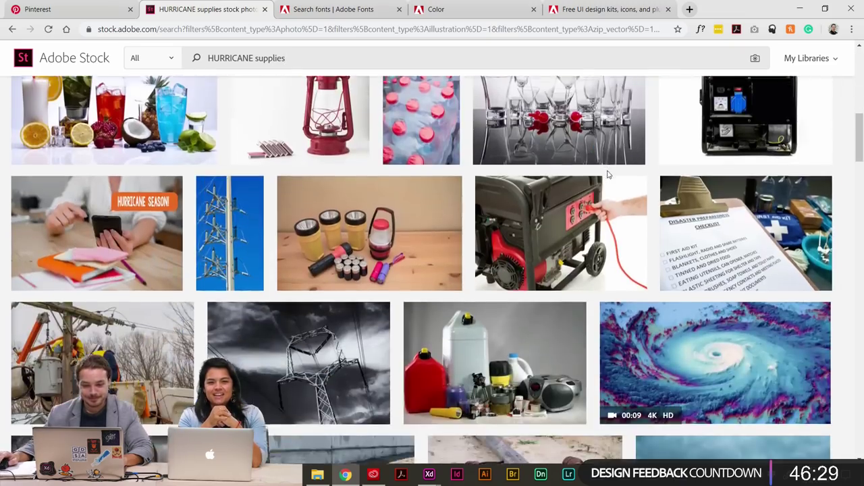
scroll(607, 175, down, 7)
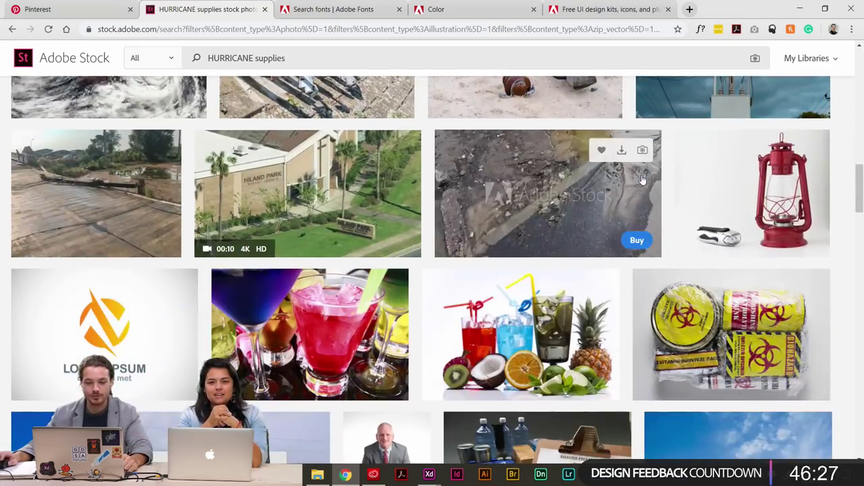
scroll(642, 179, down, 3)
scroll(641, 183, up, 10)
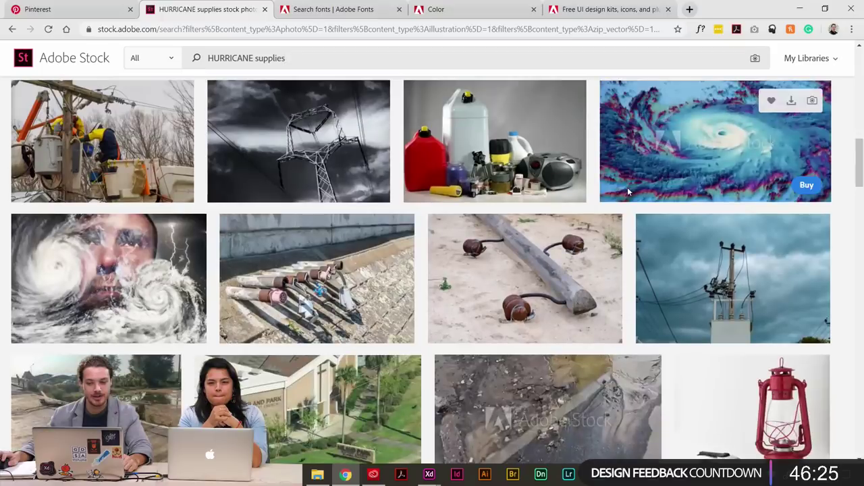
scroll(639, 172, up, 3)
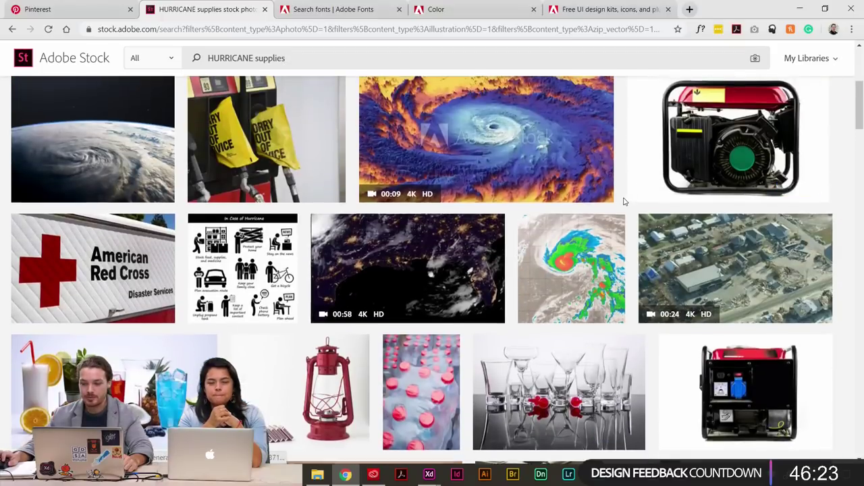
scroll(623, 199, up, 5)
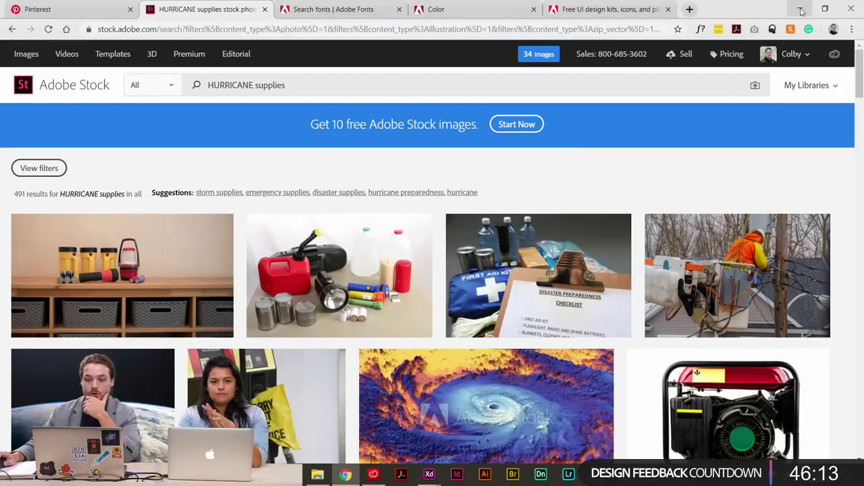
click(801, 12)
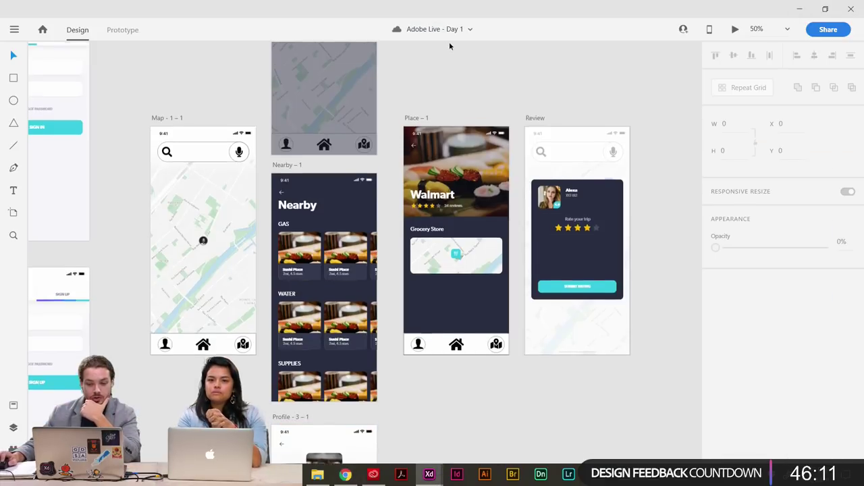
drag(437, 70, 357, 73)
click(418, 179)
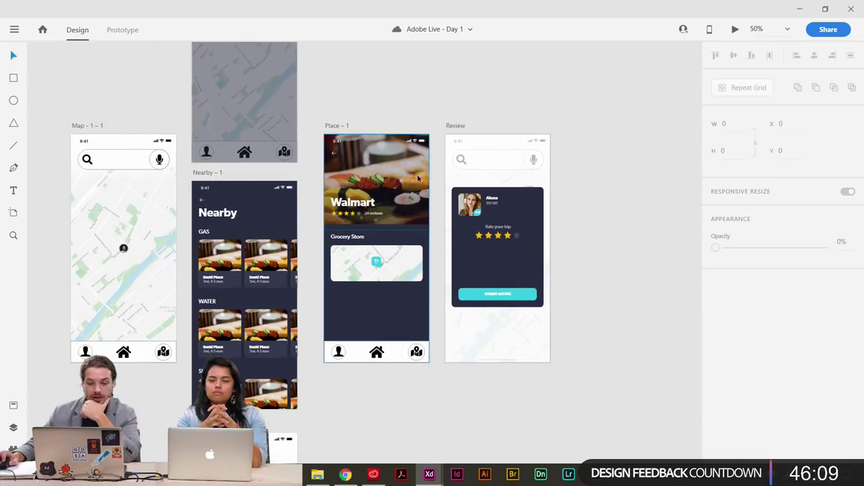
click(399, 183)
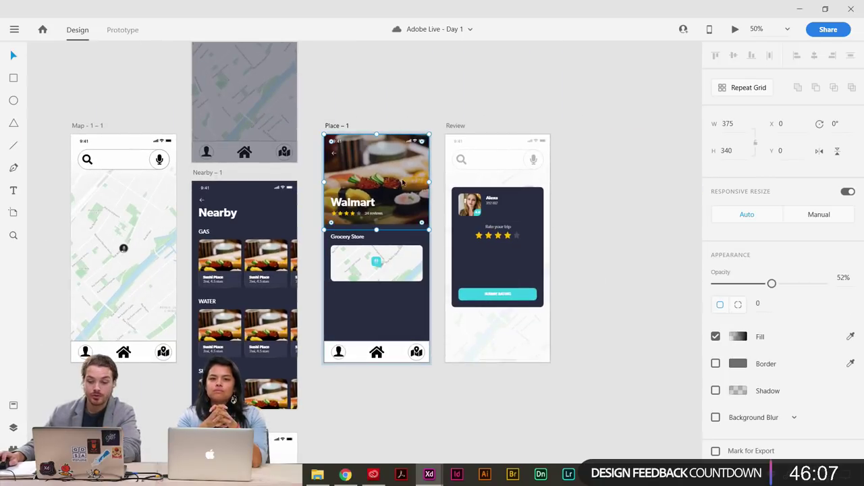
drag(402, 178, 381, 168)
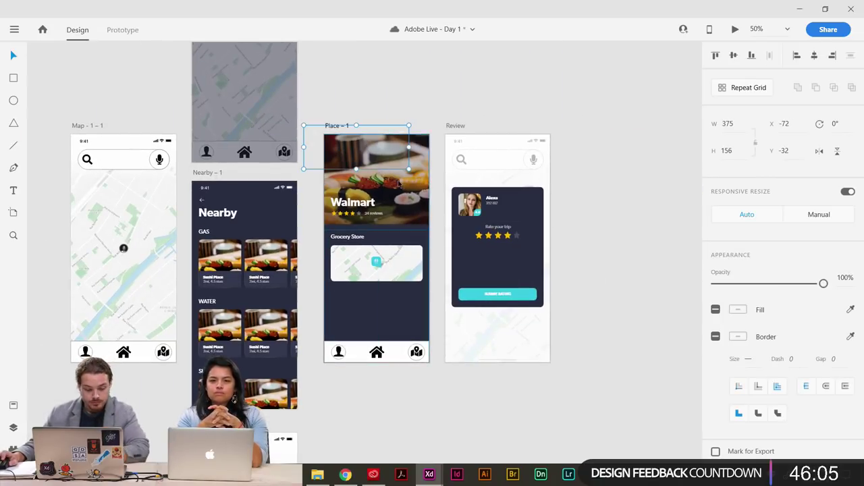
click(415, 214)
double_click(409, 218)
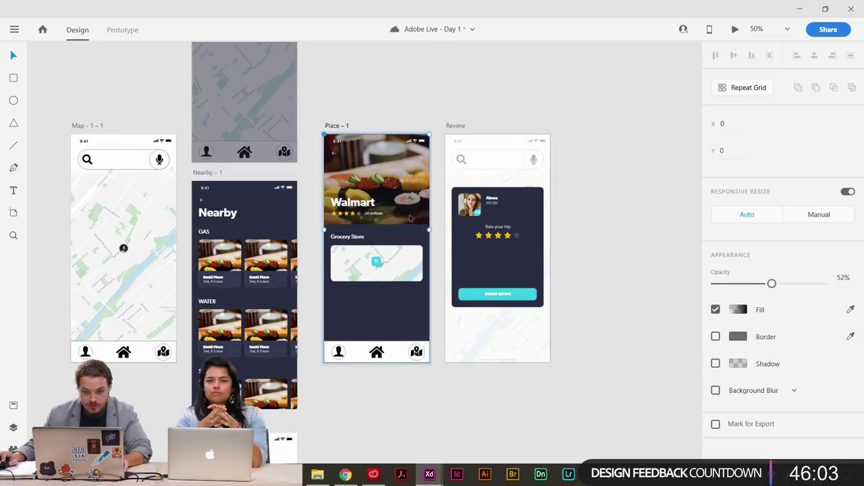
click(443, 88)
double_click(408, 215)
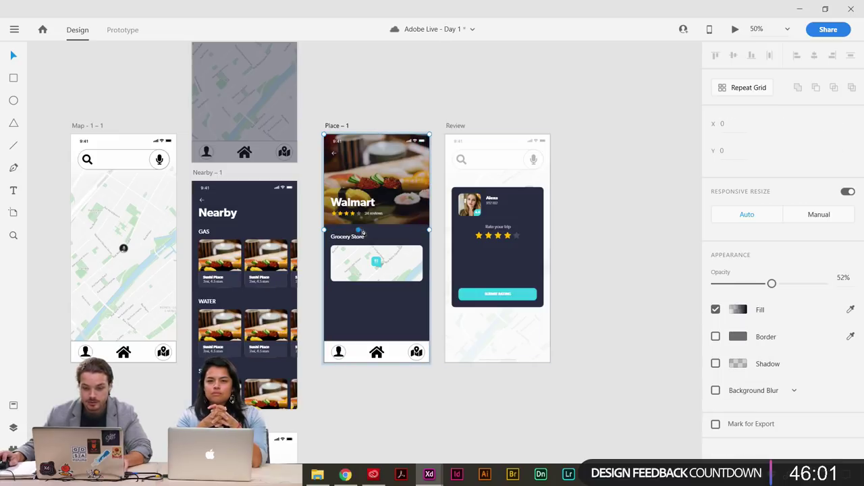
key(Escape)
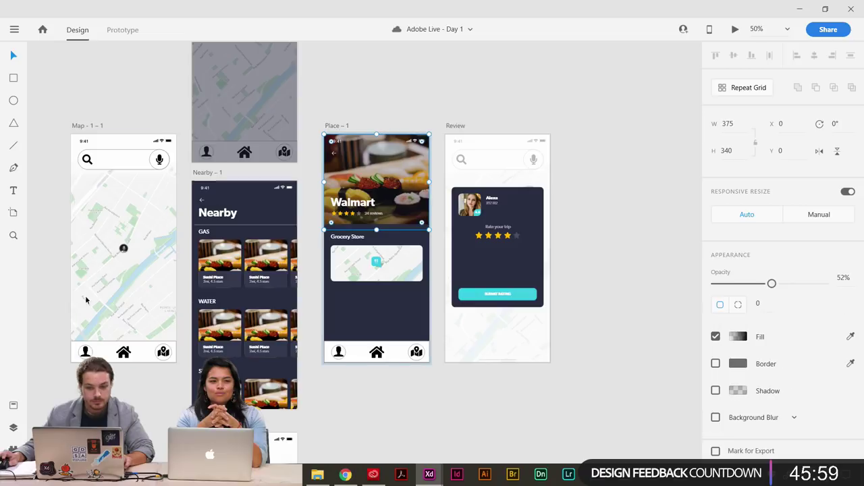
Show the layers list, shift the dark overlay off the Place – 1 header image and select the photo beneath it.
click(17, 427)
drag(543, 226, 522, 221)
key(ctrl+z)
click(558, 220)
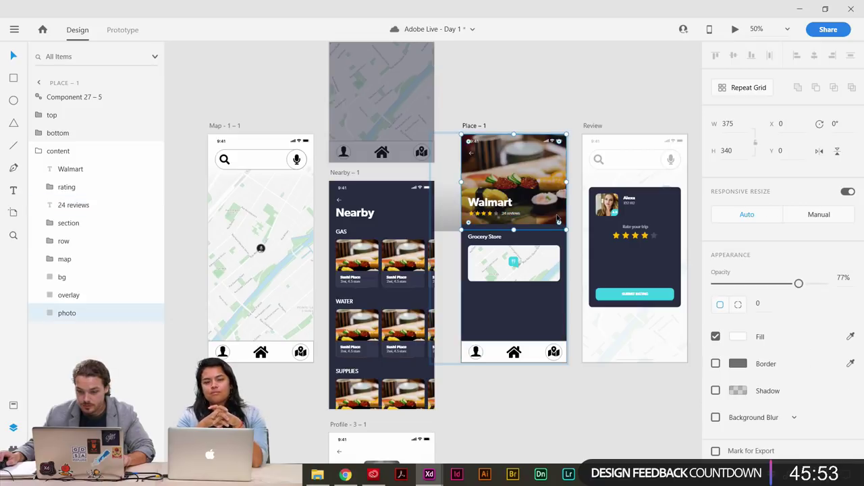
Switch to File Explorer, look into the Gas folder of Adobe Stock Photos and open the Water folder beside the artboards.
click(321, 477)
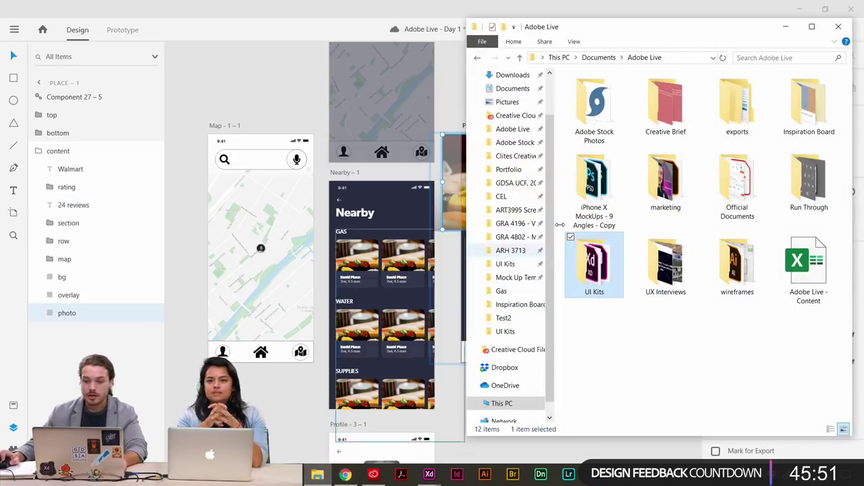
double_click(592, 103)
drag(691, 38, 250, 45)
click(229, 121)
double_click(230, 121)
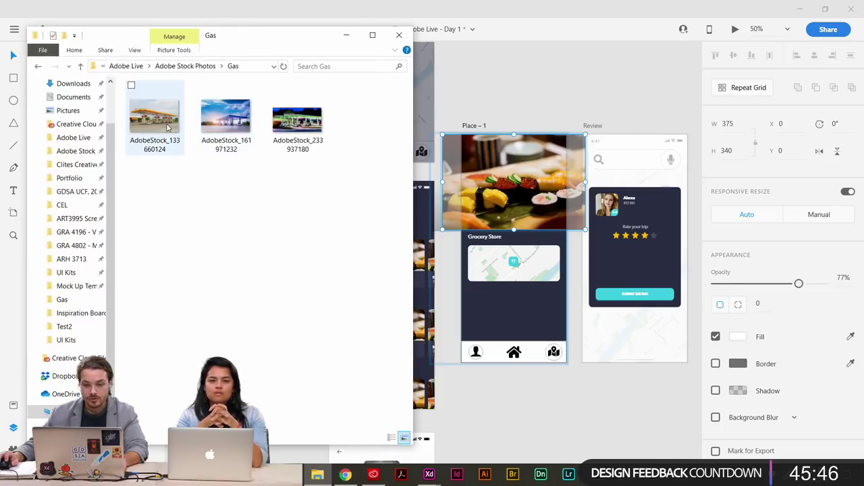
click(37, 66)
double_click(369, 115)
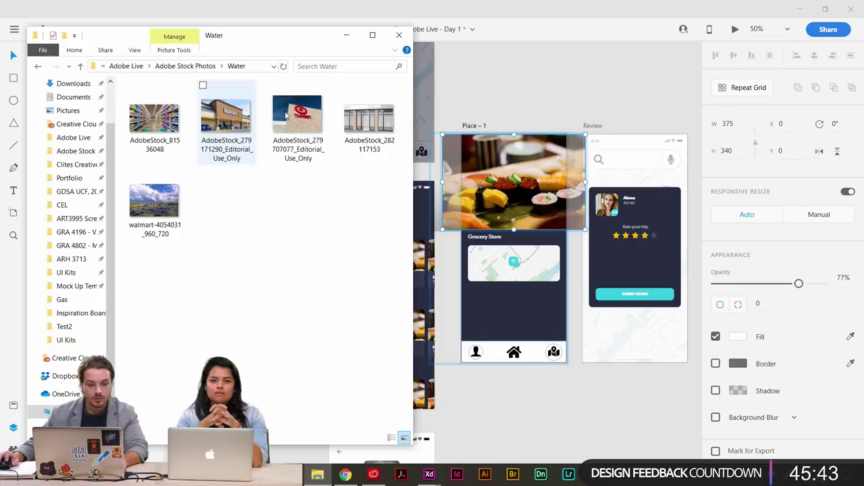
drag(226, 118, 524, 203)
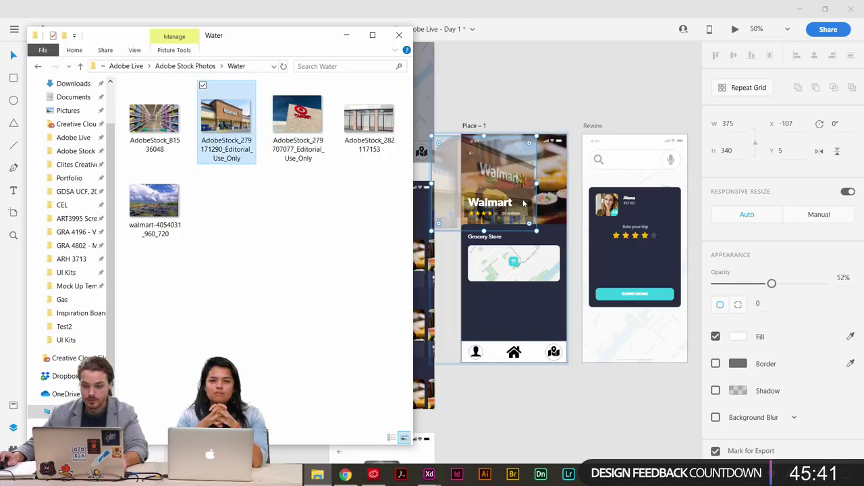
click(560, 103)
key(ctrl+z)
Replace the sushi header photo on Place – 1 with the Walmart storefront image AdobeStock_279171290_Editorial_Use_Only from the Water folder.
click(317, 475)
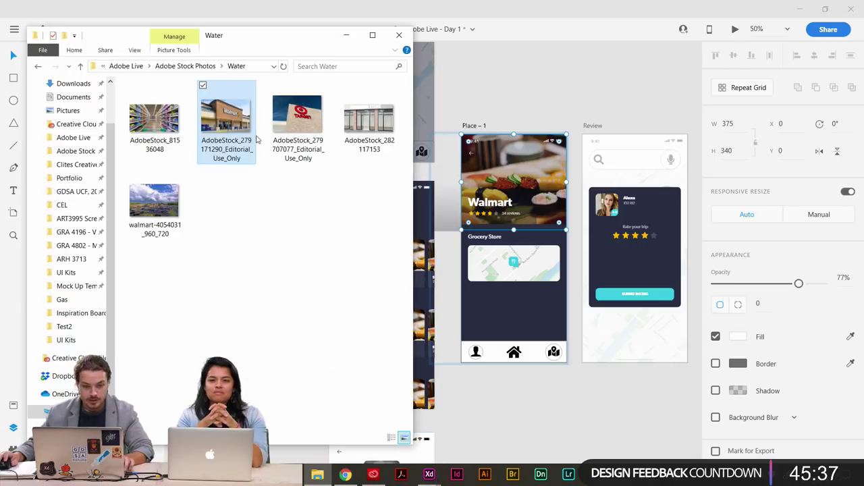
drag(257, 138, 561, 195)
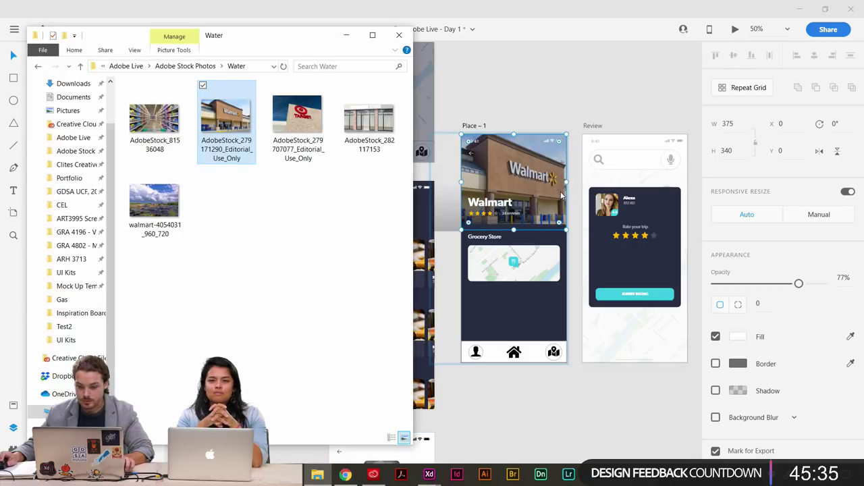
click(550, 96)
Move the dark overlay back over the Walmart header photo on Place – 1 and inspect the header up close.
click(472, 187)
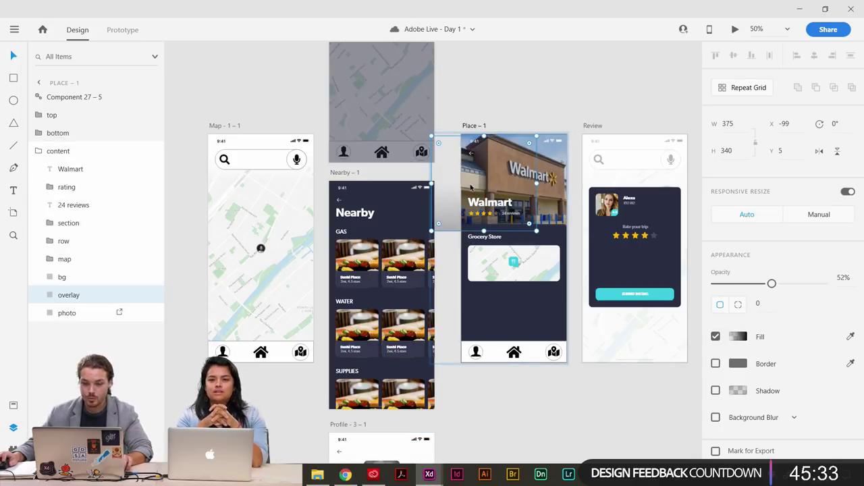
drag(471, 188, 496, 183)
click(542, 112)
drag(549, 133, 518, 132)
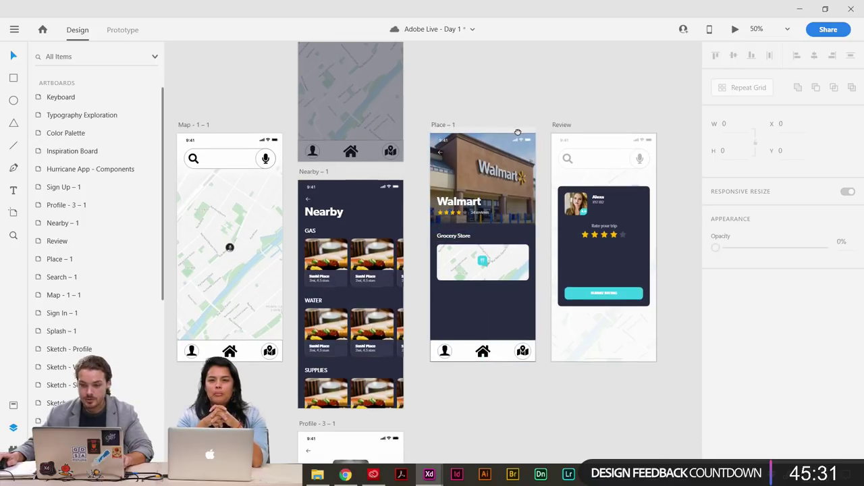
scroll(486, 223, up, 5)
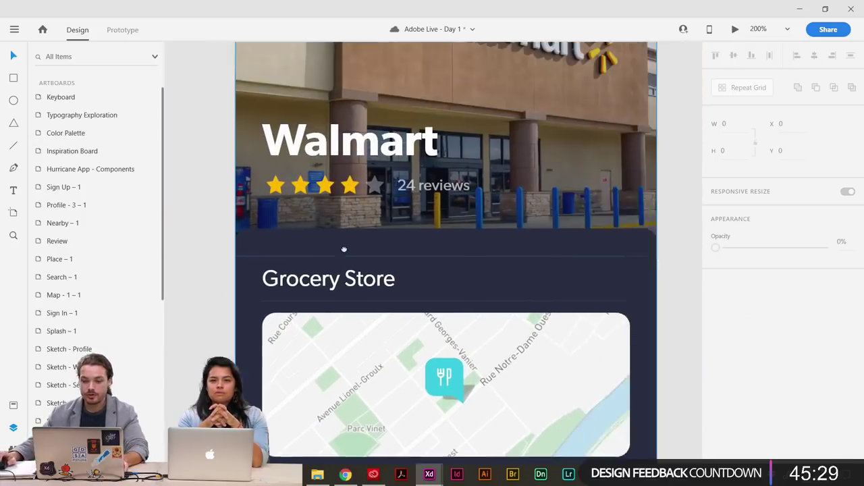
scroll(343, 249, up, 5)
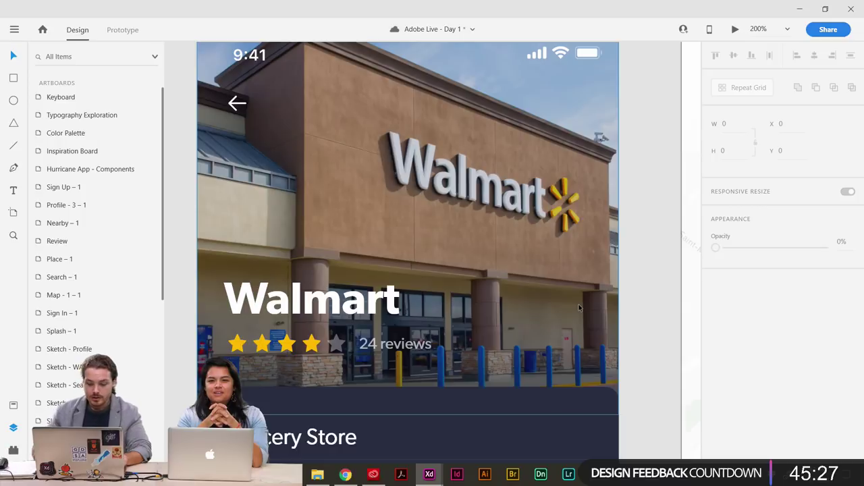
Delete the restaurant marker from the map card on the Place – 1 artboard.
key(ctrl+minus)
key(ctrl+minus)
key(ctrl+minus)
scroll(512, 313, down, 1)
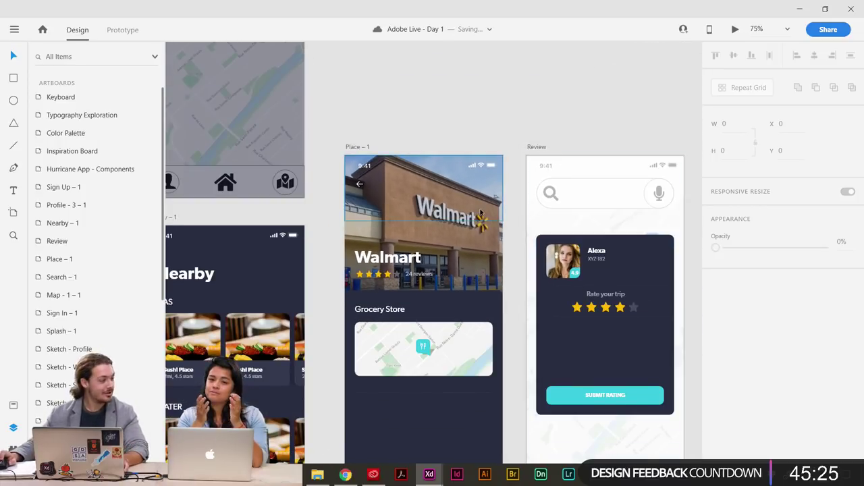
ctrl+click(424, 348)
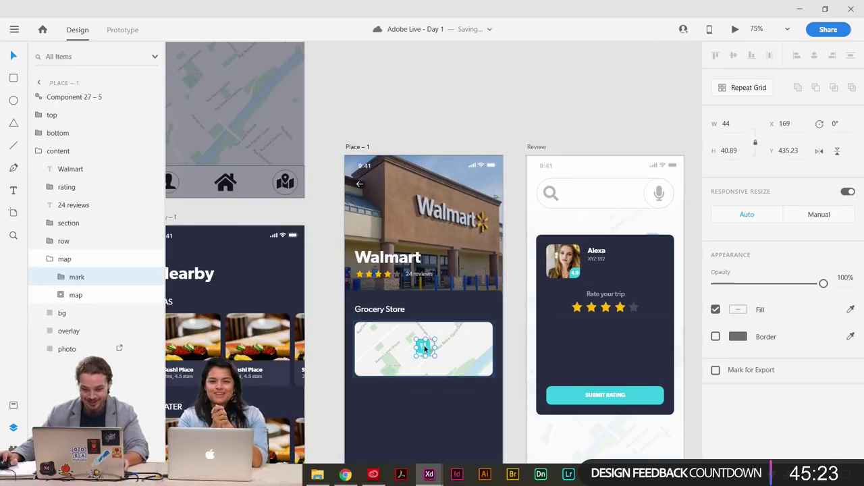
key(Delete)
drag(505, 309, 503, 242)
click(468, 404)
drag(448, 399, 497, 432)
drag(563, 382, 520, 462)
drag(535, 287, 513, 288)
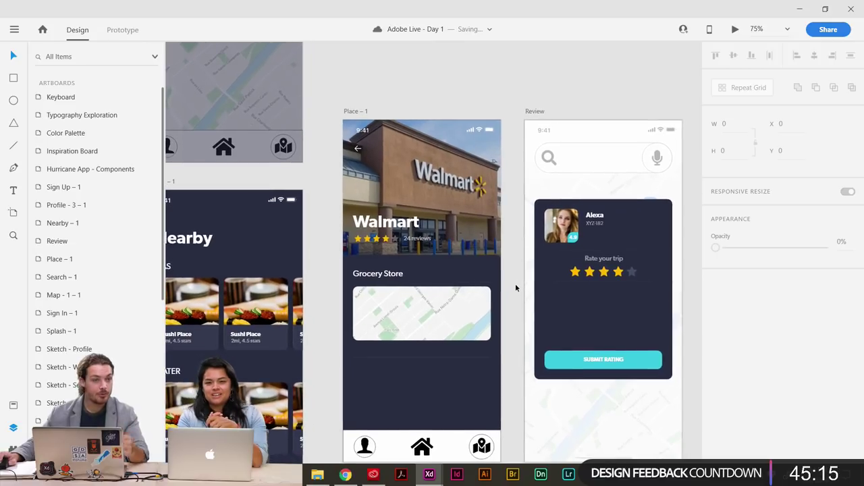
scroll(513, 286, right, 1)
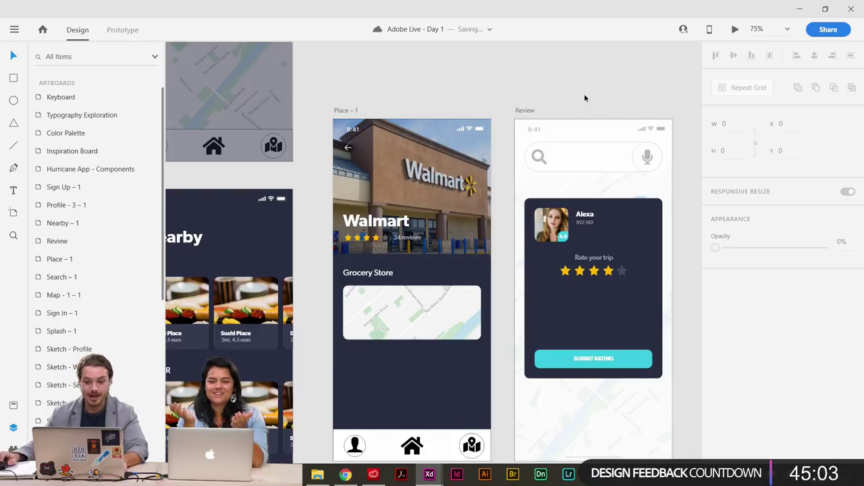
Examine the Place – 1, Review, Map, Nearby and Search artboards side by side.
drag(585, 95, 550, 64)
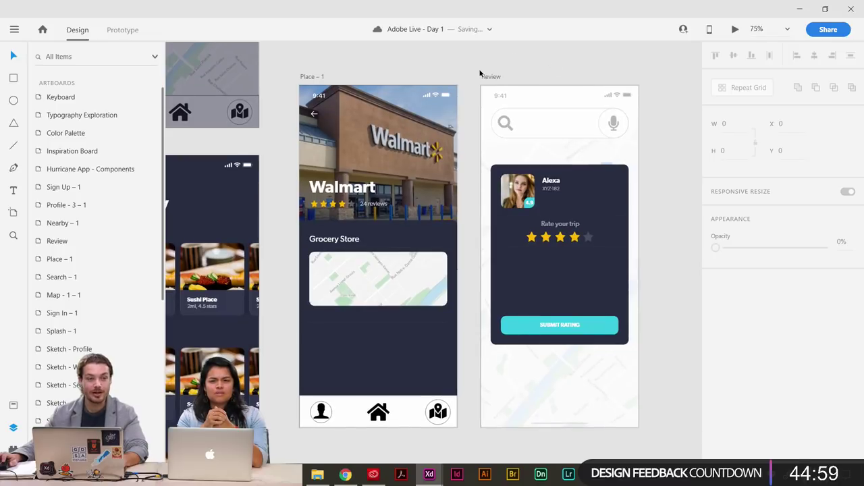
drag(466, 78, 467, 78)
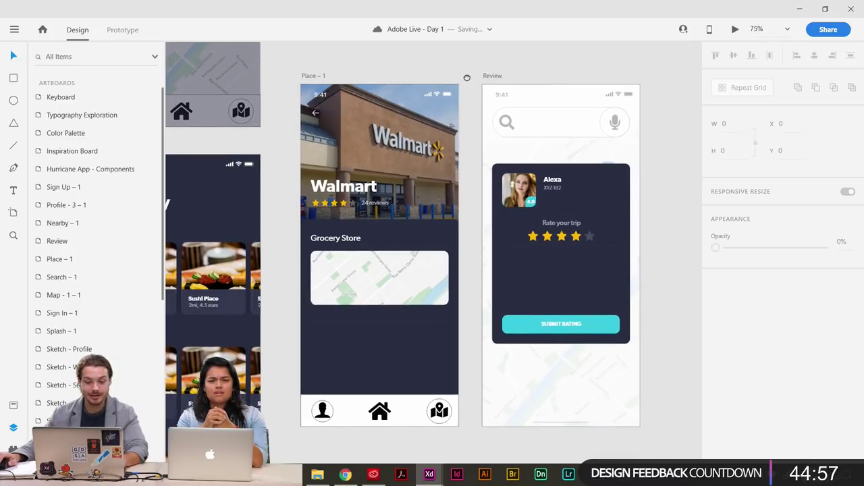
scroll(385, 286, left, 10)
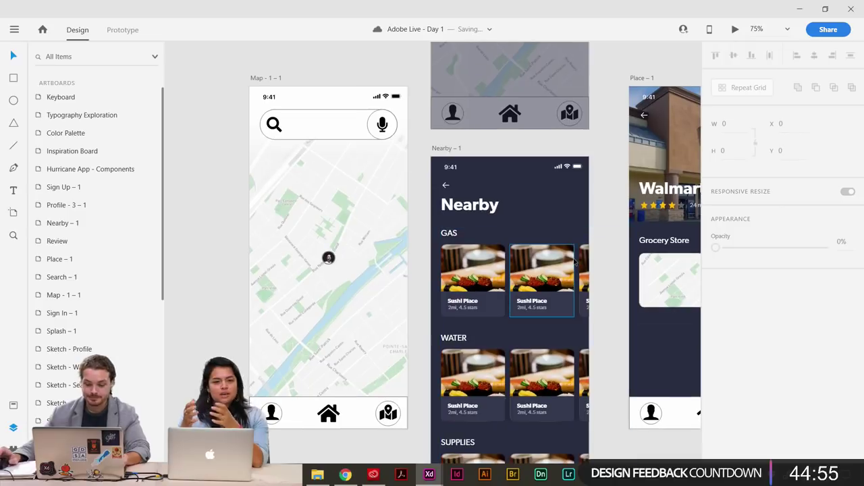
key(ctrl+minus)
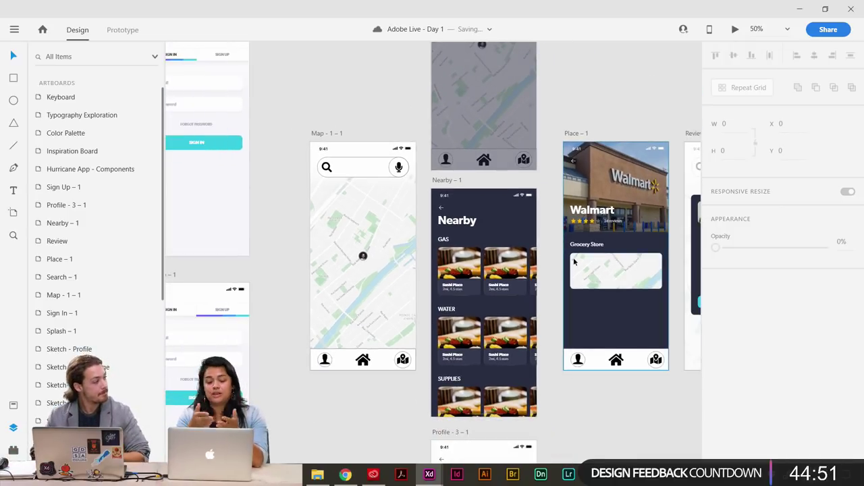
scroll(553, 120, right, 5)
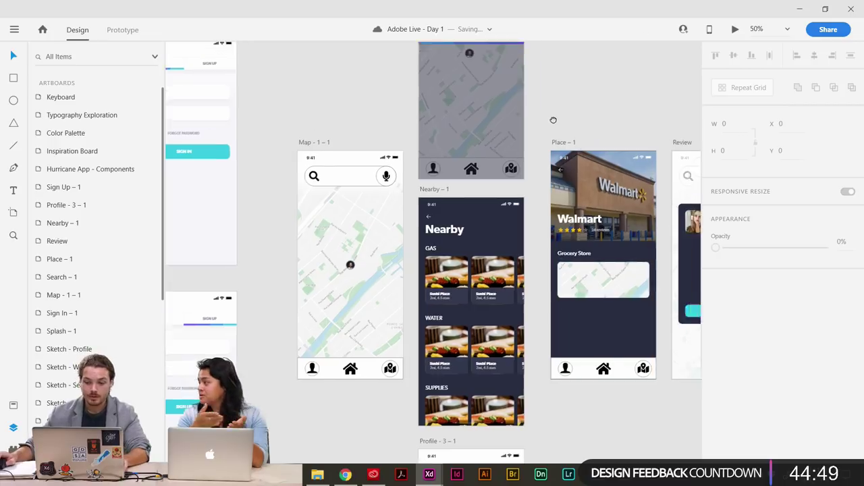
scroll(564, 133, up, 2)
scroll(564, 133, right, 3)
scroll(564, 133, up, 2)
key(ctrl+minus)
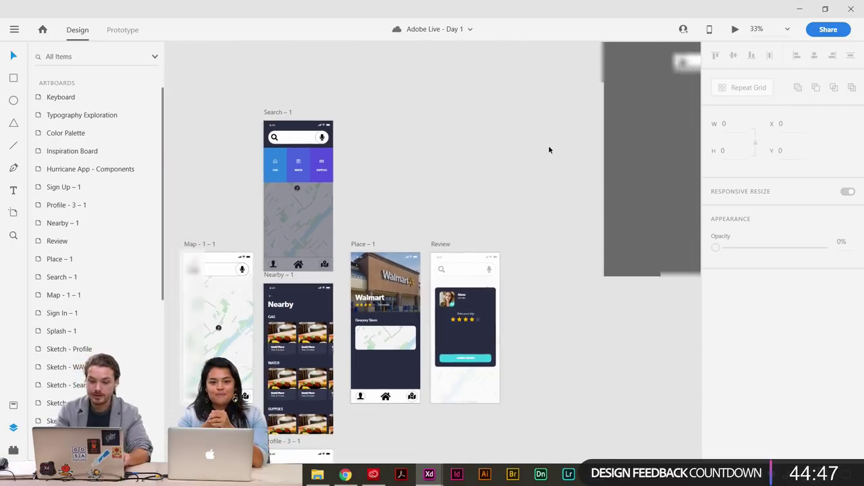
Bring up the Hurricane App - Components artboard, open the Icons & Symbols plugin and clear its icon search.
drag(559, 128, 358, 216)
drag(401, 178, 385, 194)
click(13, 427)
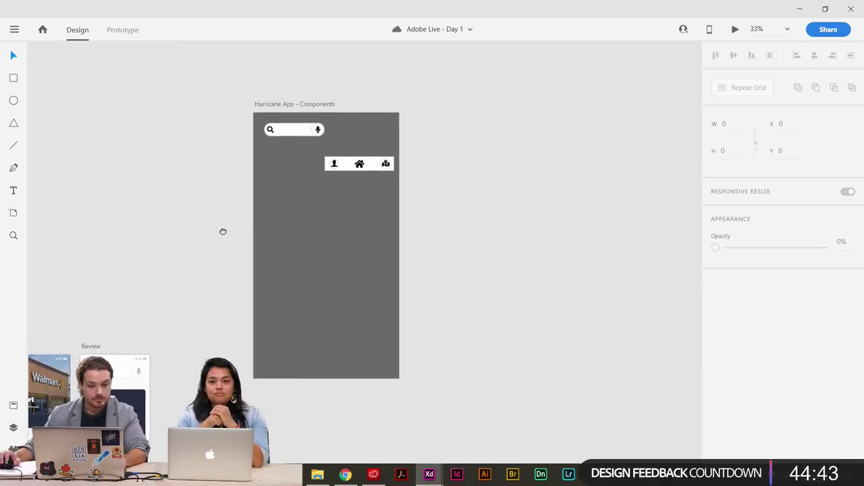
drag(223, 232, 299, 230)
key(ctrl+plus)
scroll(216, 249, right, 2)
scroll(216, 250, up, 2)
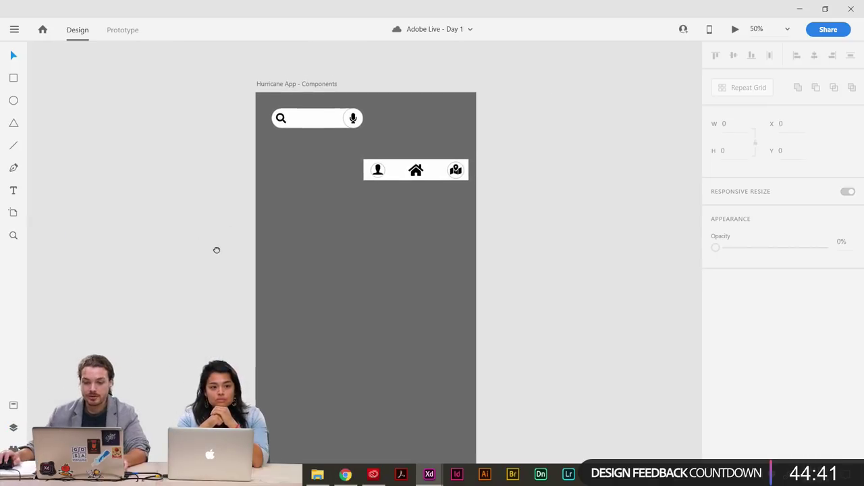
drag(189, 211, 192, 210)
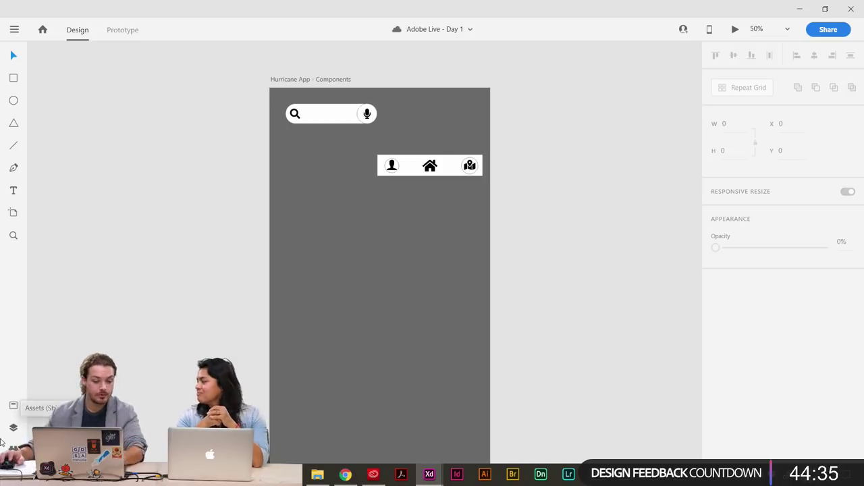
click(12, 449)
double_click(78, 123)
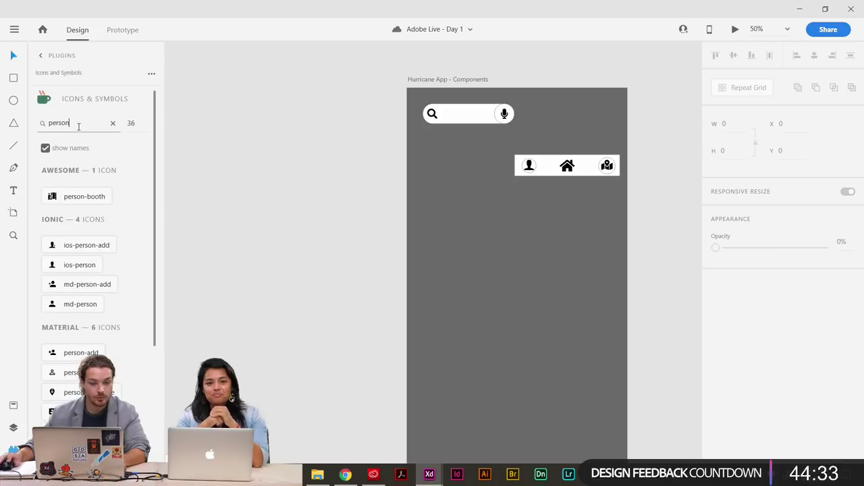
key(BackSpace)
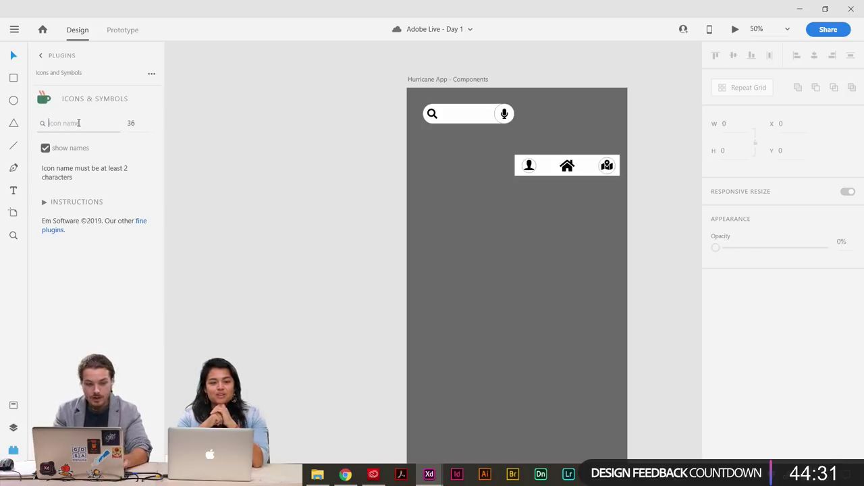
Check the category tiles on the Search – 1 artboard and search the icon library for water.
scroll(253, 345, down, 1)
drag(253, 345, 509, 206)
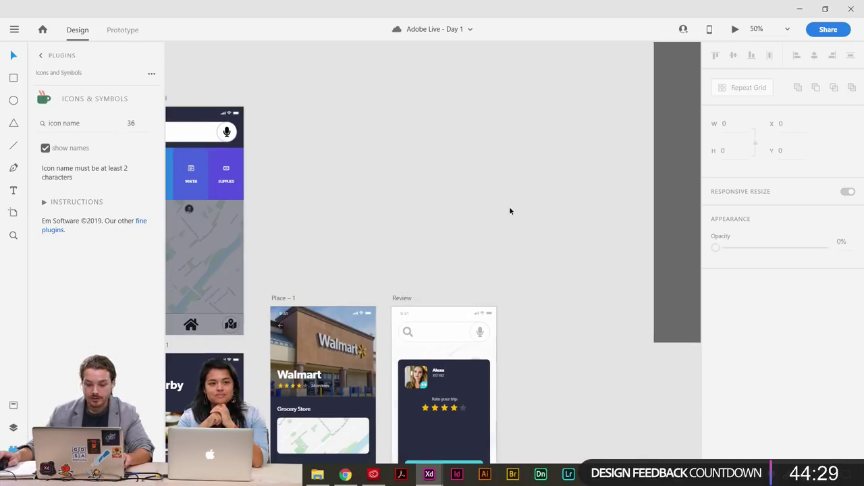
drag(410, 282, 456, 154)
drag(616, 100, 351, 291)
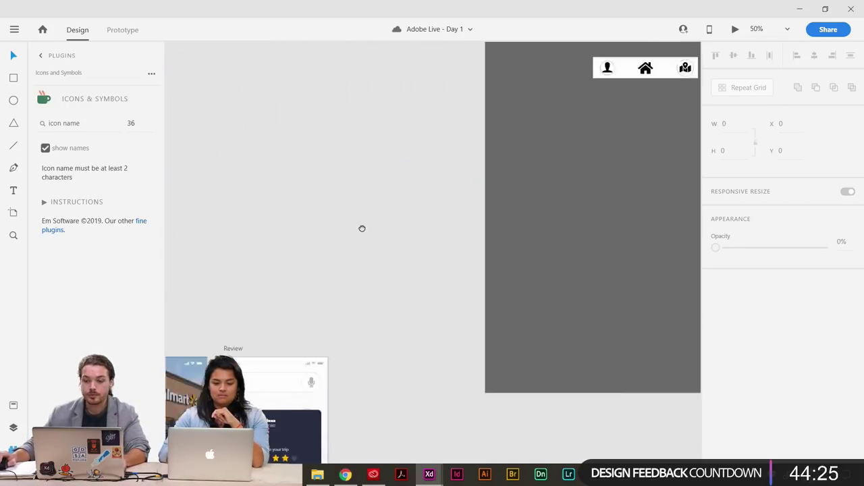
drag(474, 178, 294, 241)
click(73, 123)
text(wat)
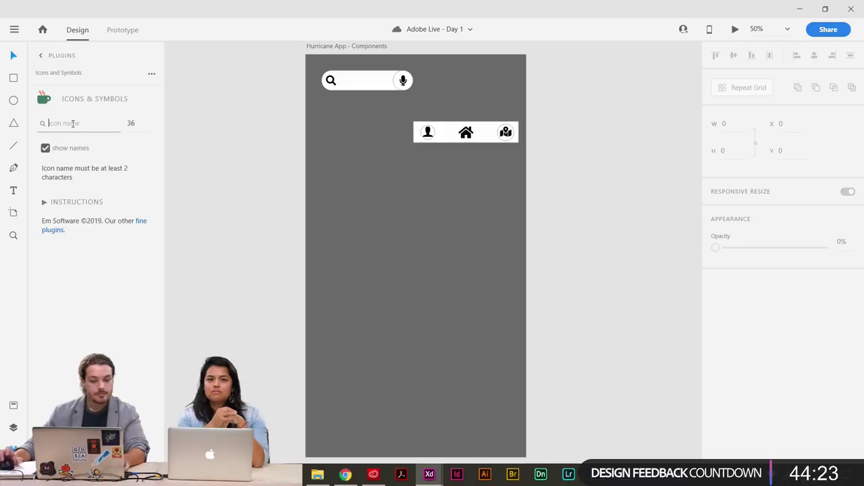
text(er)
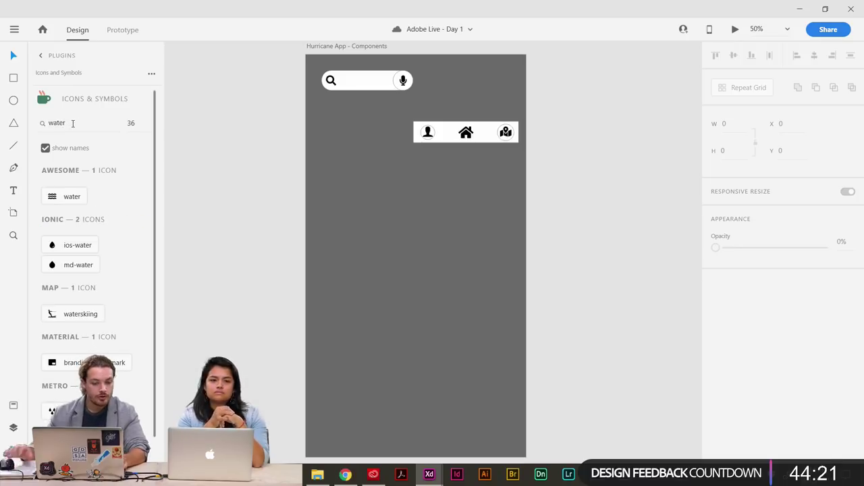
scroll(111, 233, down, 1)
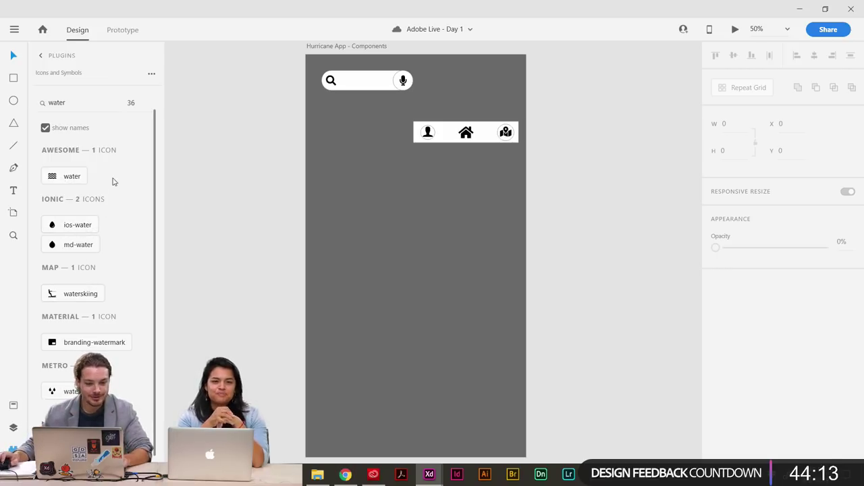
Search the icon library for store and look through the Map and Material icon sets.
text(store)
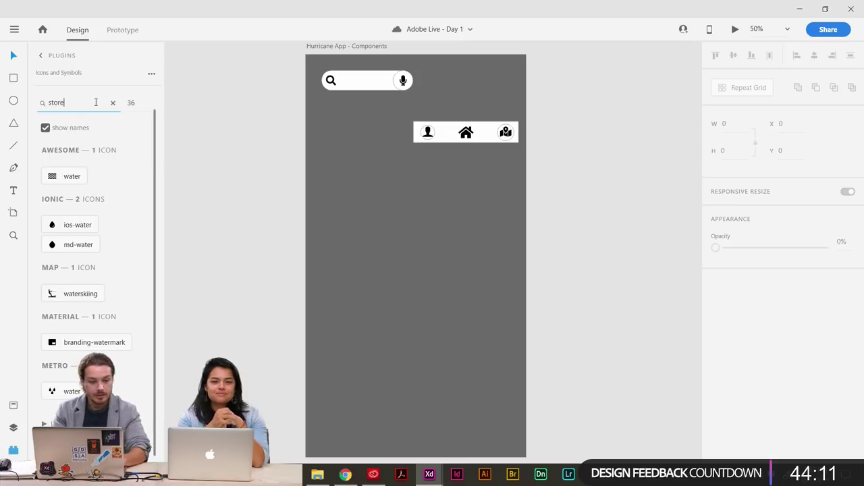
key(Return)
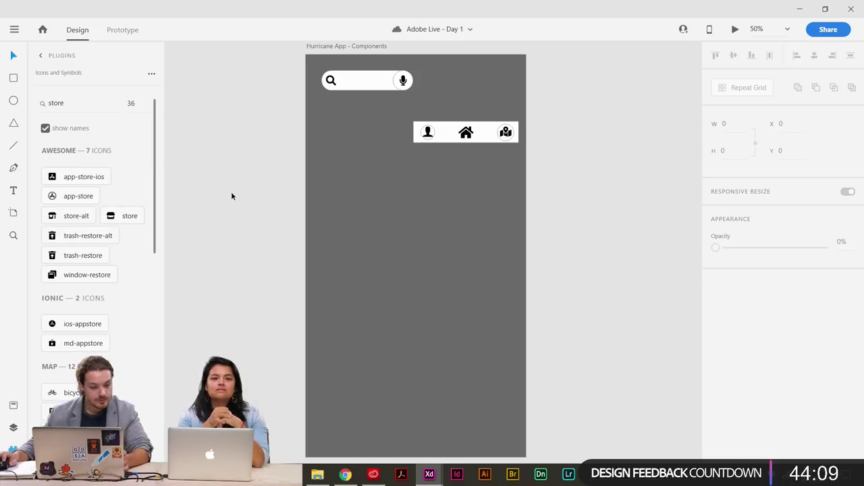
scroll(115, 255, down, 8)
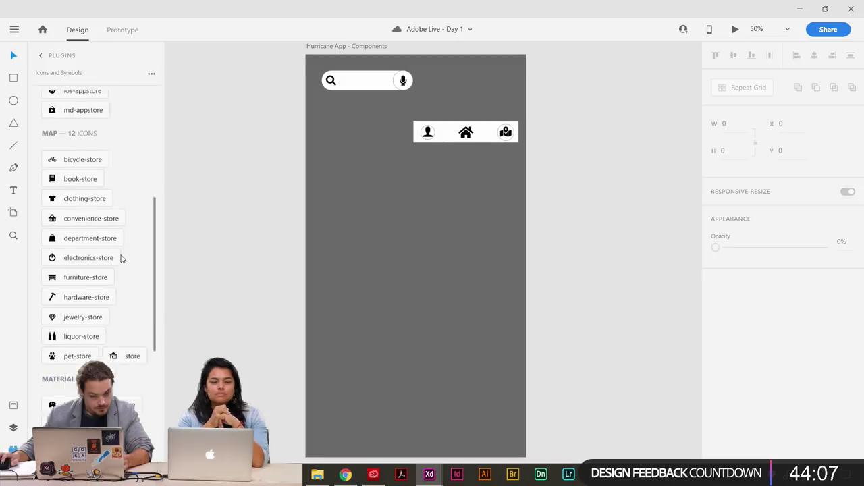
scroll(121, 258, down, 10)
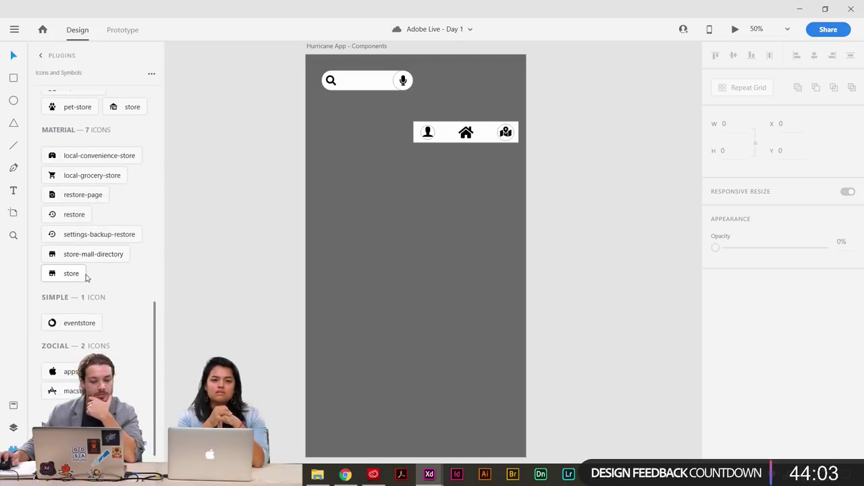
scroll(60, 181, up, 3)
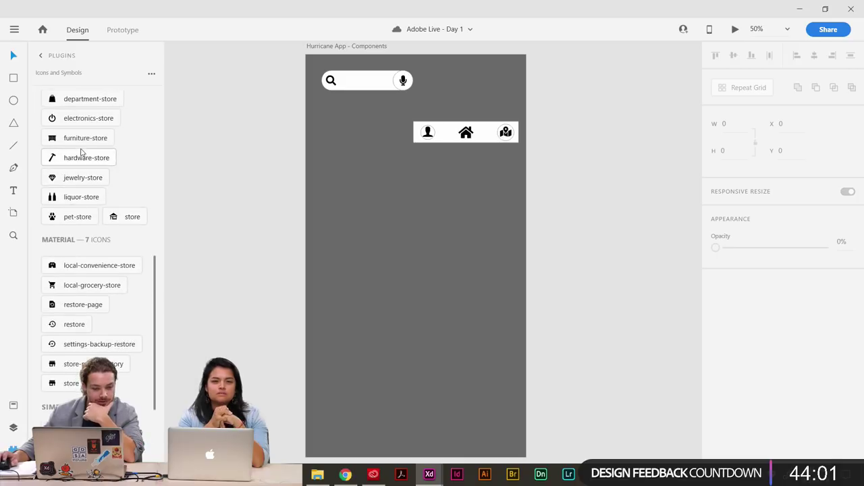
scroll(79, 181, down, 3)
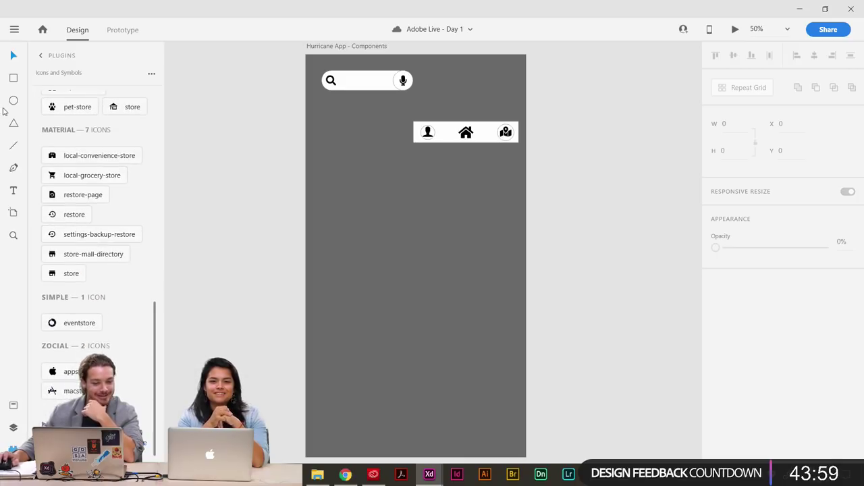
Insert the Material store icon on the Components artboard and delete the trial square, about 90 × 90, drawn before it.
drag(339, 181, 367, 208)
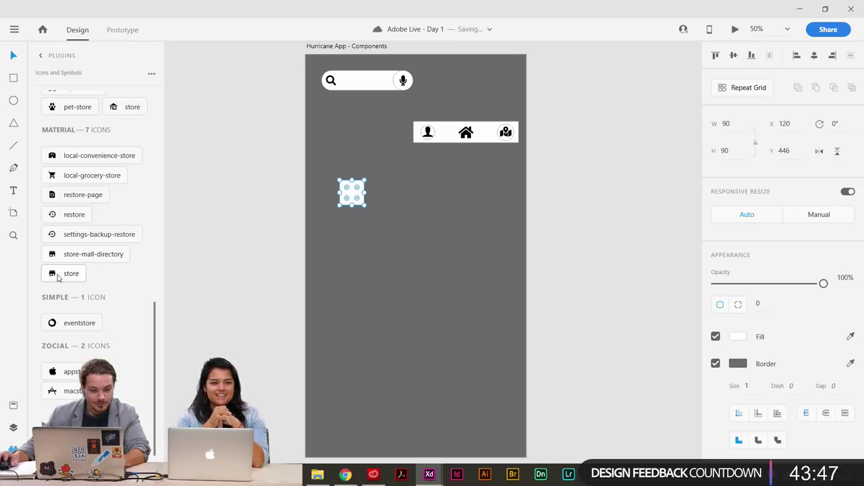
click(58, 277)
key(ctrl+2)
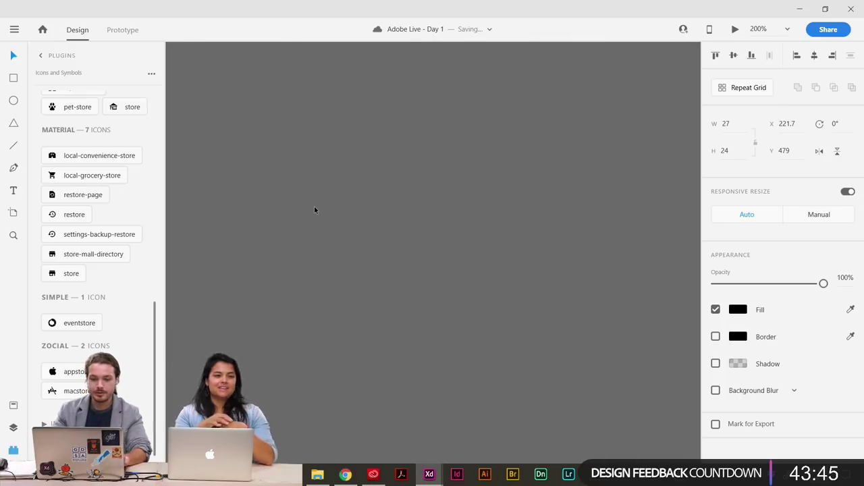
scroll(518, 403, up, 3)
scroll(519, 403, left, 4)
click(411, 198)
key(Delete)
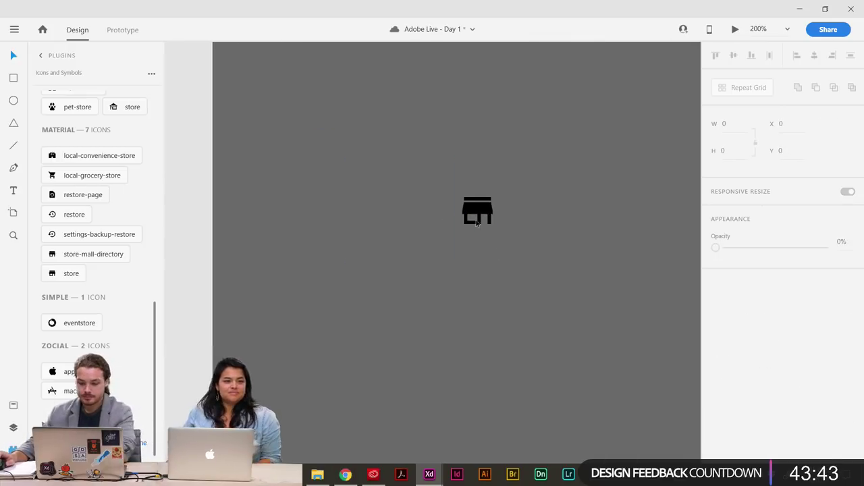
Draw a white rectangle about 273 × 295 around the store icon and arrange it behind the icon.
drag(283, 82, 591, 412)
click(12, 57)
right_click(449, 232)
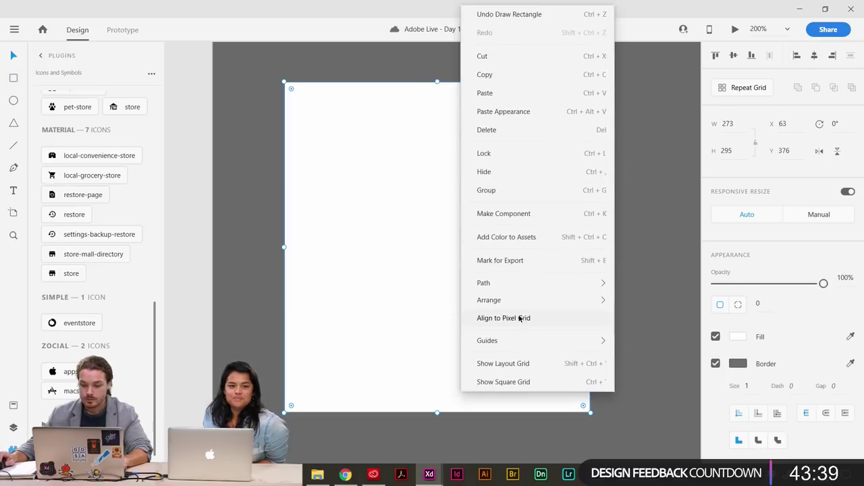
mouse_move(525, 305)
click(641, 359)
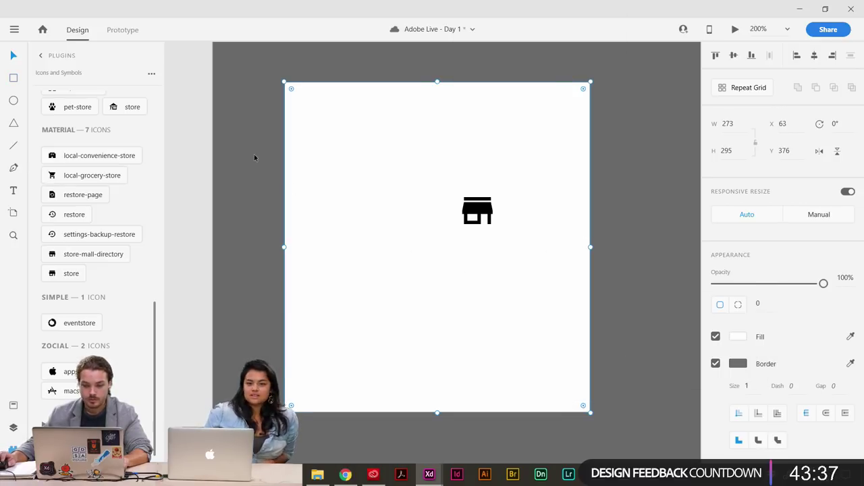
Move the store icon to the white rectangle's upper-left corner and duplicate it downwards into a column of four.
click(205, 143)
drag(489, 210, 331, 122)
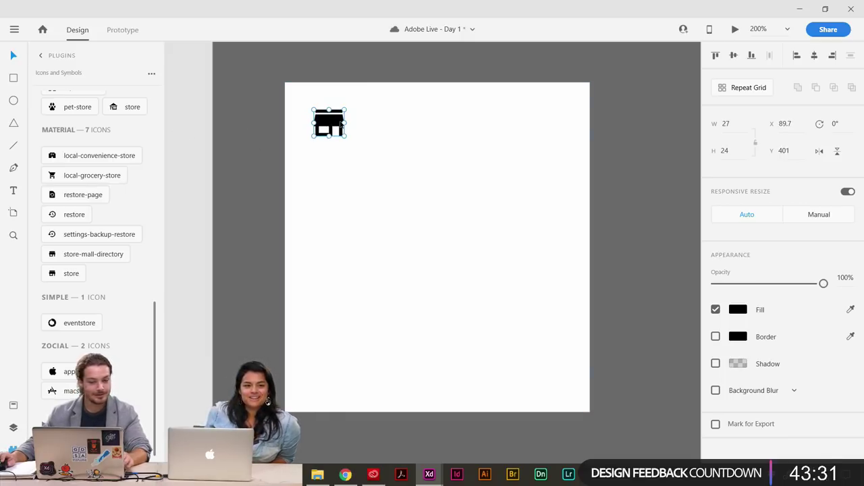
drag(339, 128, 328, 271)
click(204, 229)
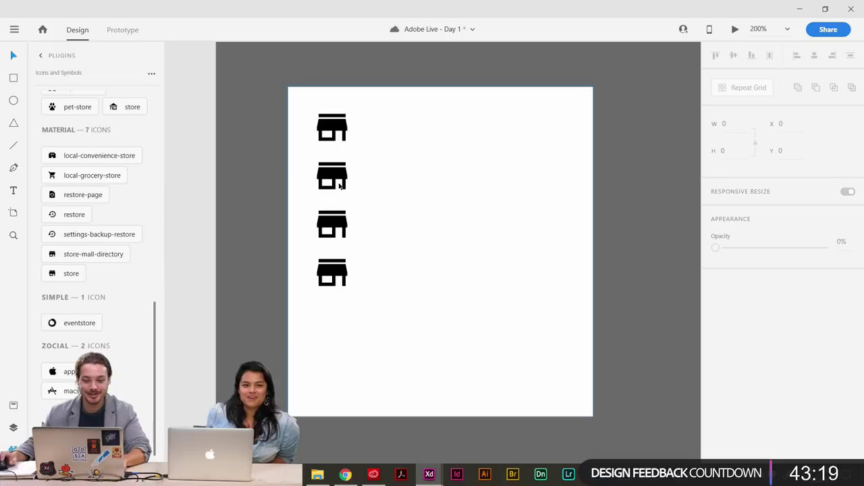
Search the icon library for gas and insert the Awesome gas-pump icon.
scroll(229, 180, left, 1)
scroll(91, 154, up, 10)
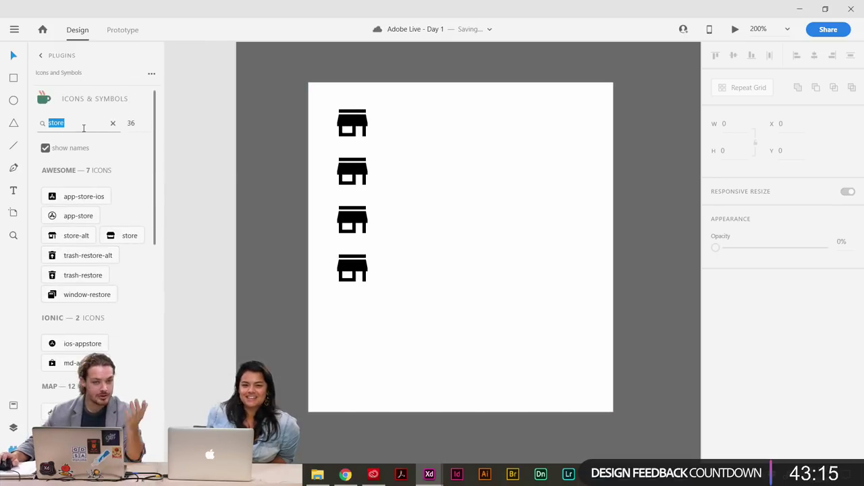
click(83, 122)
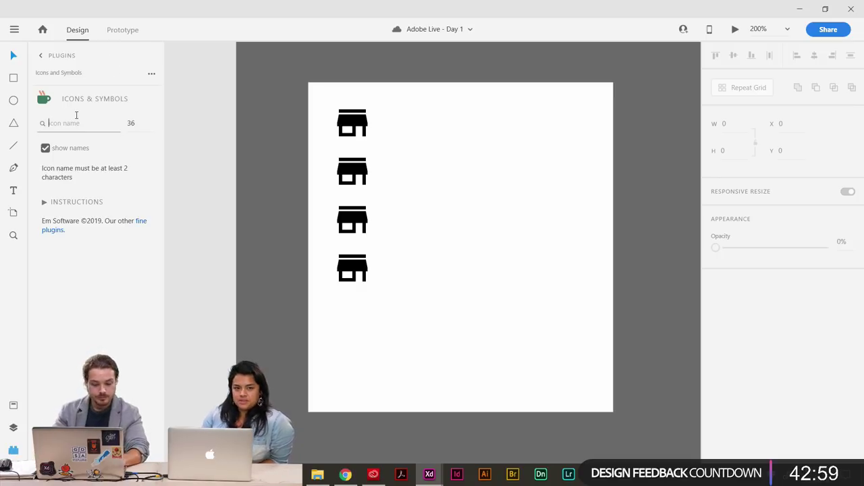
text(gas)
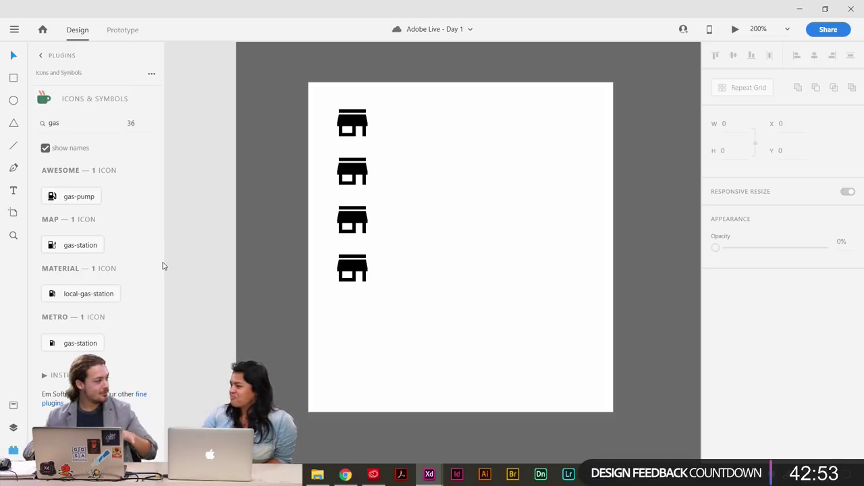
click(434, 149)
click(78, 198)
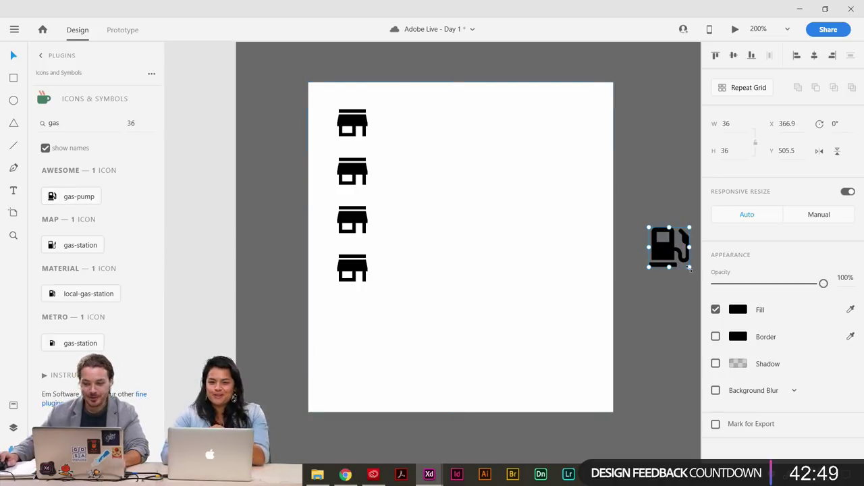
Place the gas-pump icon beside the top store icon, shrink it to about 24.5 × 24.5 and duplicate it into a column of four.
drag(689, 268, 448, 137)
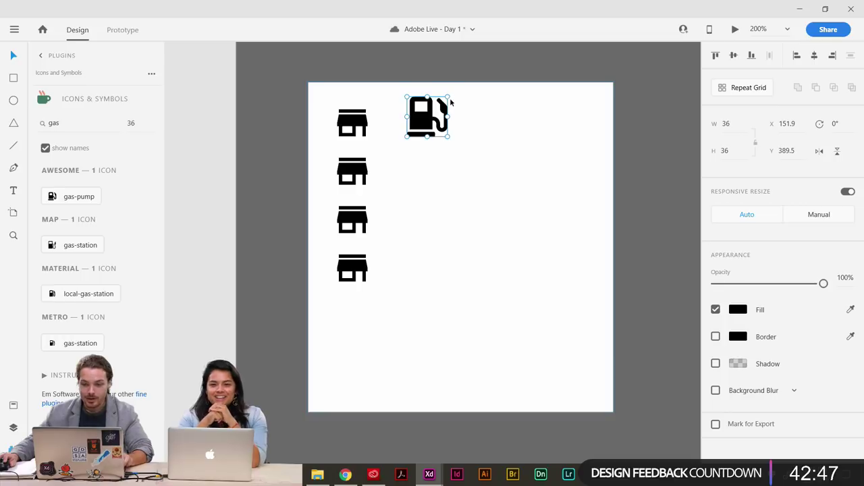
drag(449, 98, 413, 270)
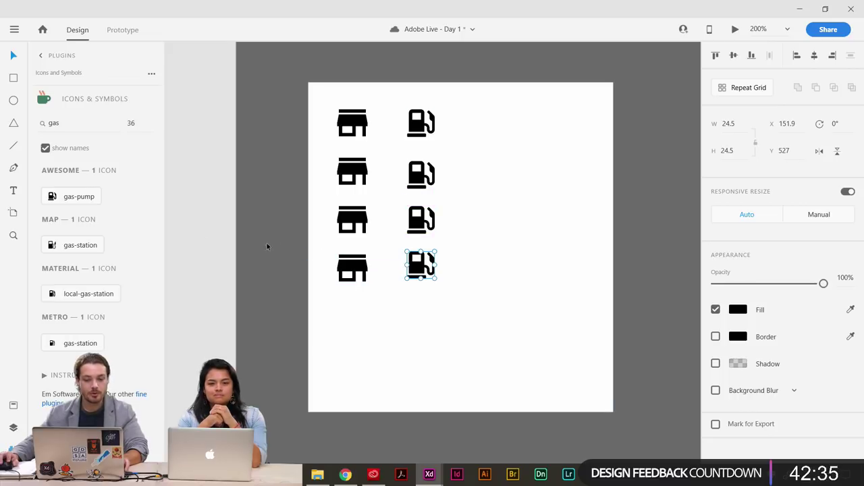
Move the lowest gas-pump icon down in line with the lowest store icon.
click(267, 247)
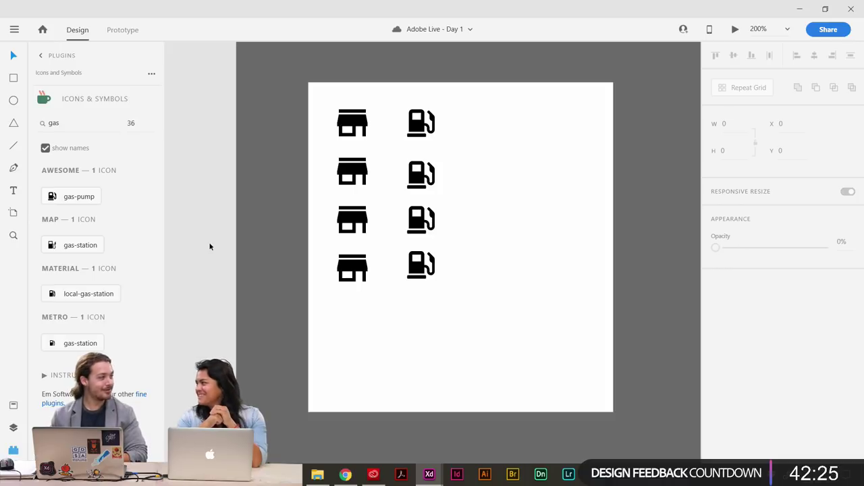
drag(423, 265, 423, 272)
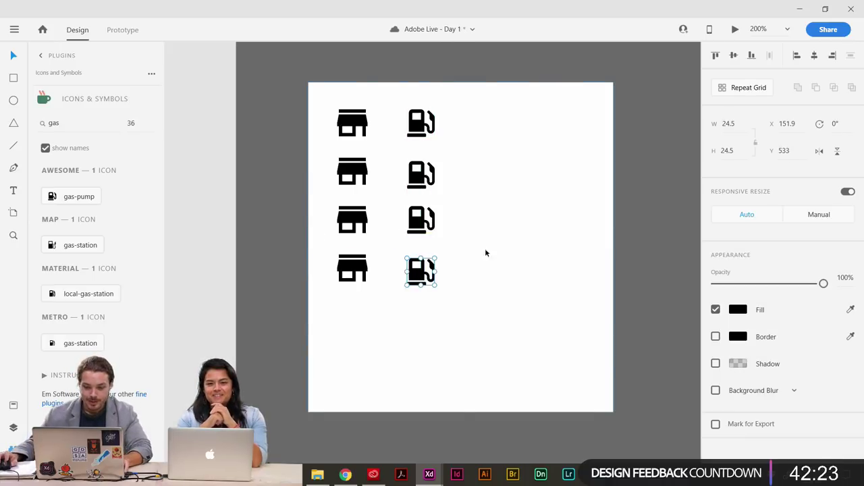
Round the corners of the white rectangle behind the icons to a radius of 10 and shorten it to 205 high.
click(485, 250)
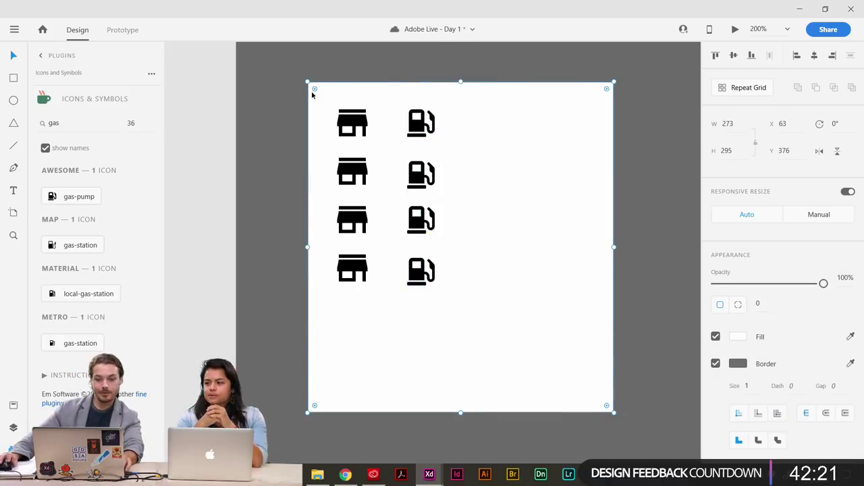
drag(315, 88, 318, 93)
click(192, 113)
scroll(259, 206, up, 1)
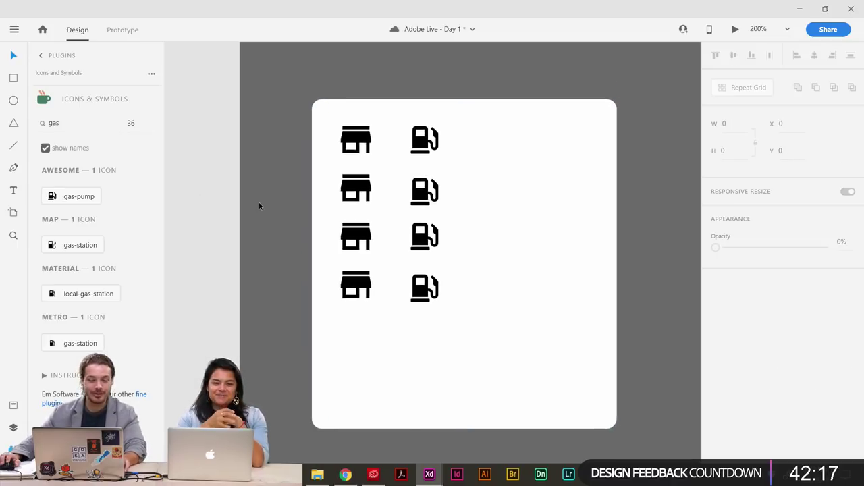
click(531, 212)
drag(464, 428, 477, 327)
click(424, 141)
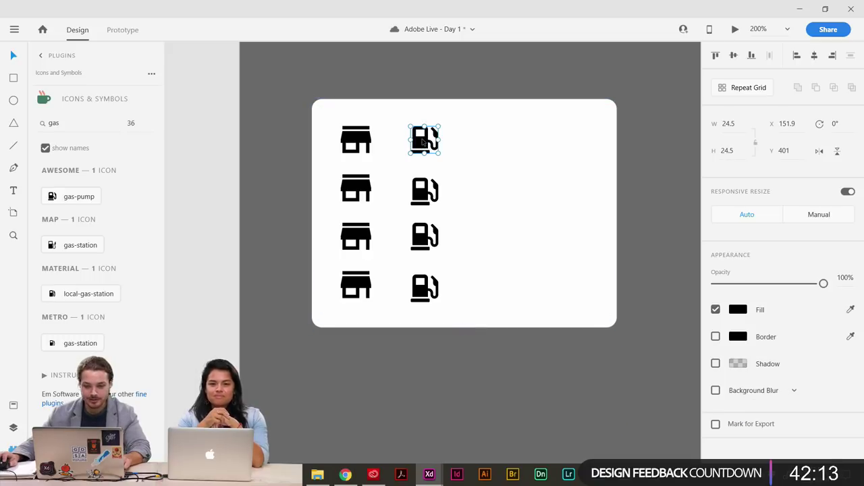
Search the icon library for supplies.
click(75, 128)
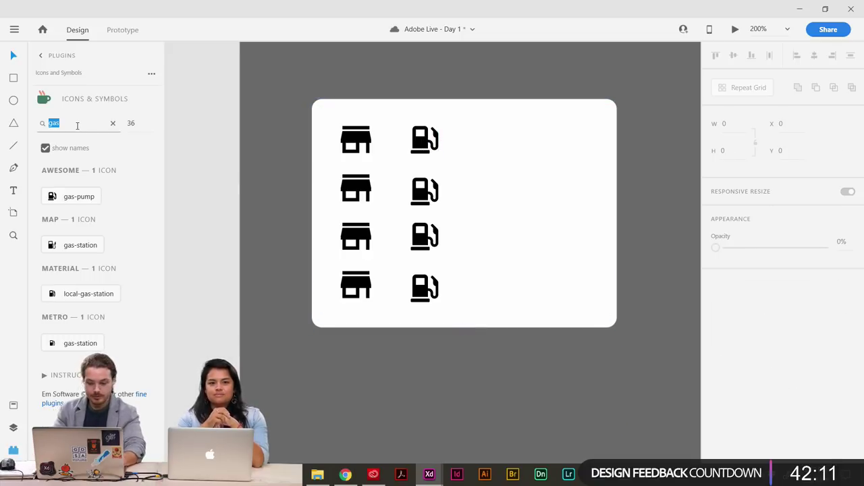
key(BackSpace)
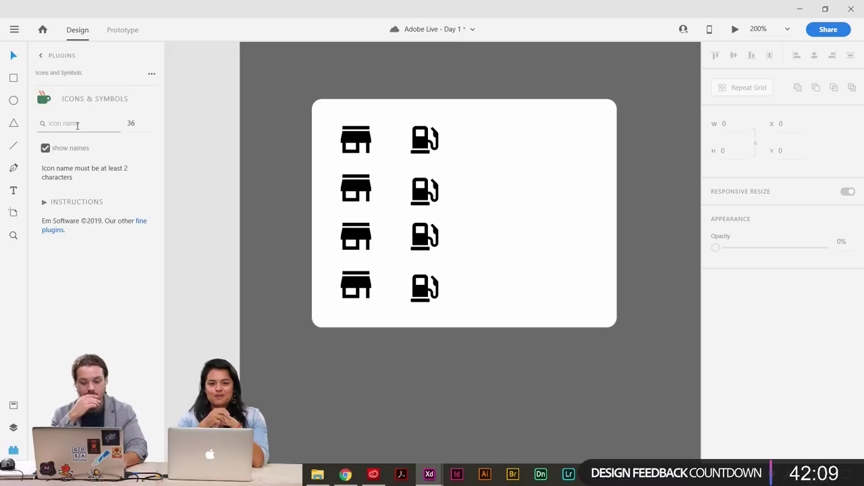
text(TOO)
key(BackSpace)
key(BackSpace)
key(BackSpace)
text(s)
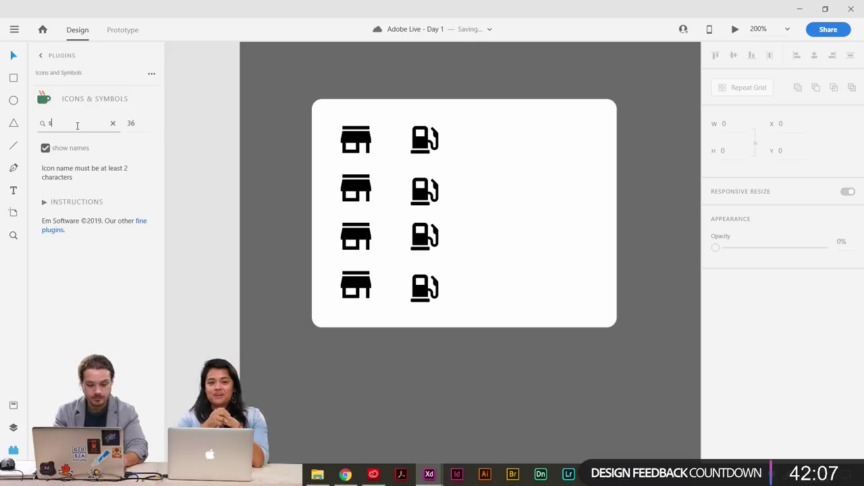
text(upplies)
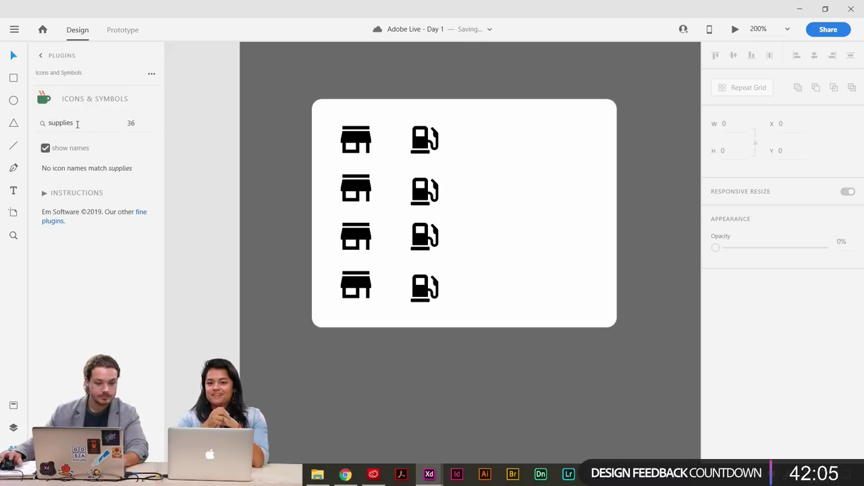
Search the icon library for tools and insert the Awesome tools icon.
double_click(77, 123)
text(y)
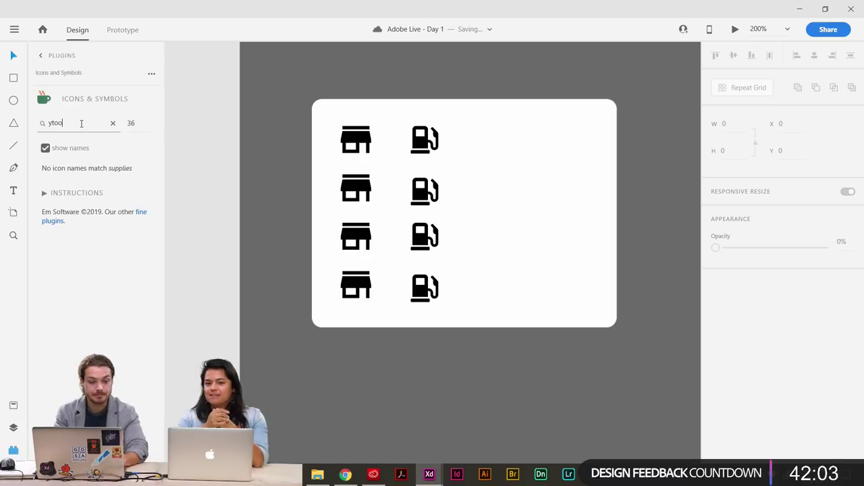
text(too)
key(BackSpace)
key(BackSpace)
key(BackSpace)
text(ools)
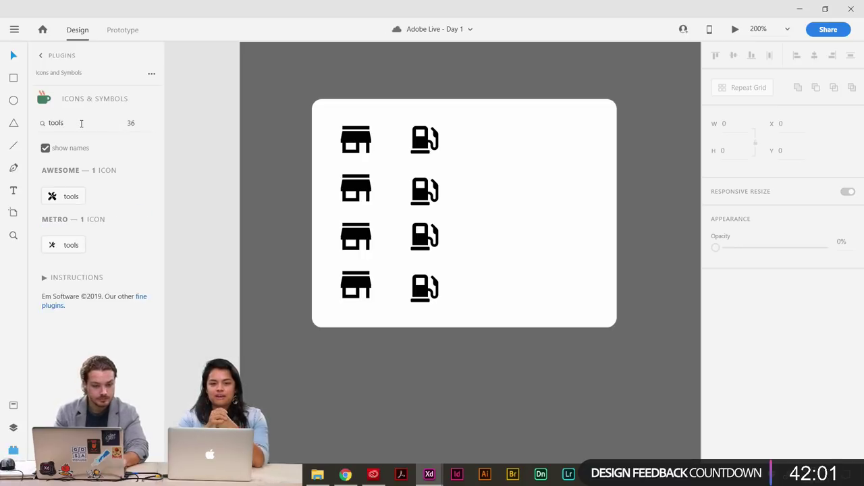
click(466, 187)
click(71, 195)
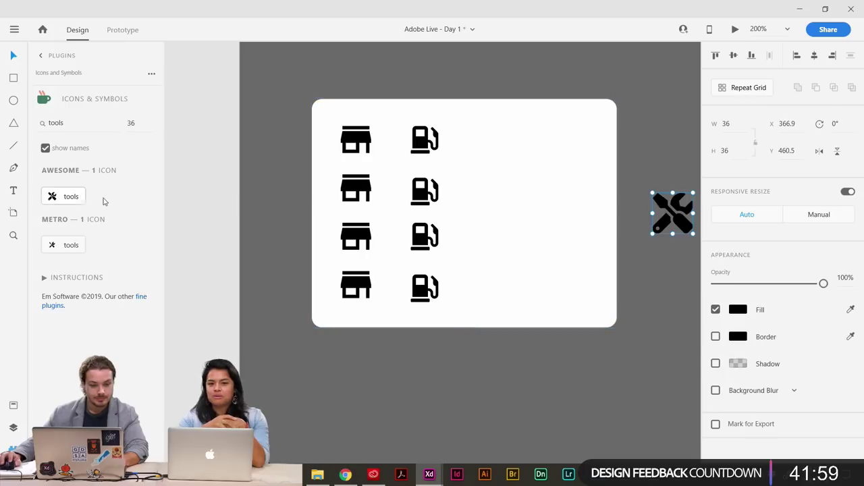
Place the tools icon in the top row at 24.5 × 24.5 and narrow the white rectangle to 217 wide.
drag(684, 225, 405, 145)
drag(413, 114, 519, 150)
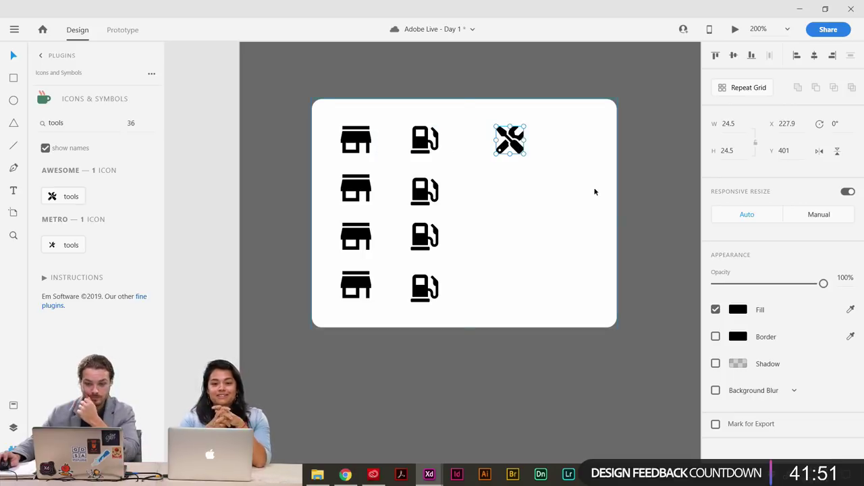
click(617, 212)
drag(594, 210, 554, 211)
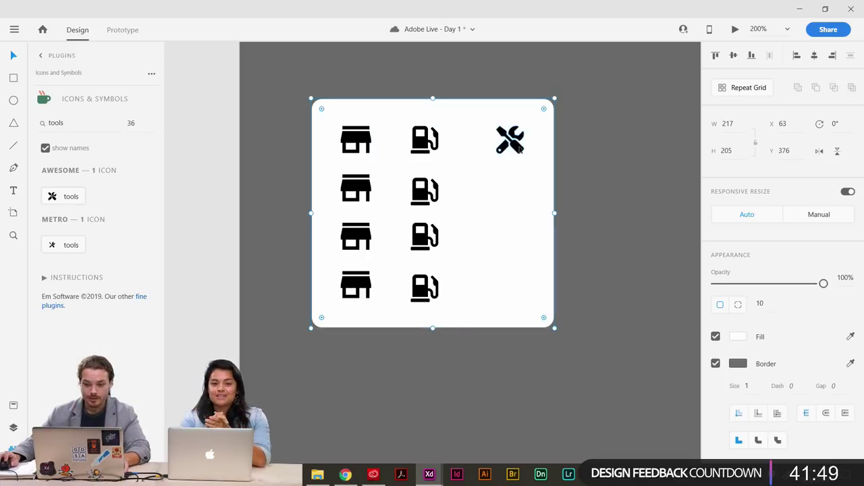
Move the tools icon closer to the gas pumps and duplicate it downwards into a column of four.
click(505, 148)
drag(505, 148, 503, 293)
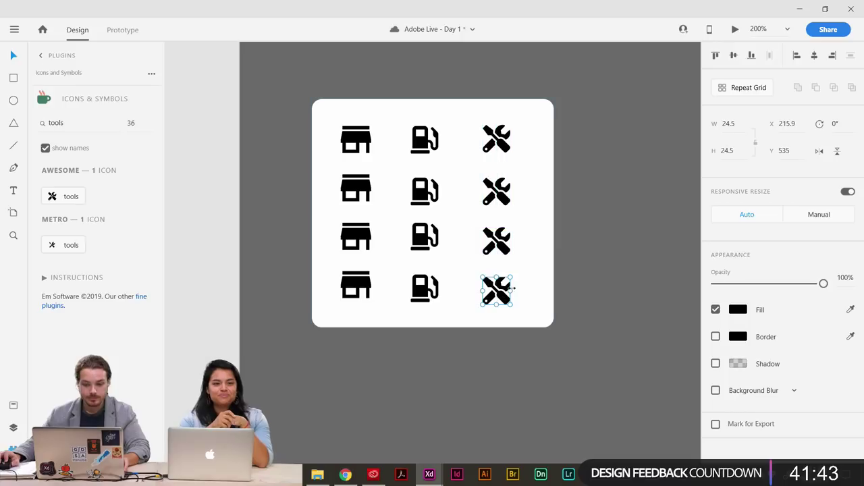
click(356, 187)
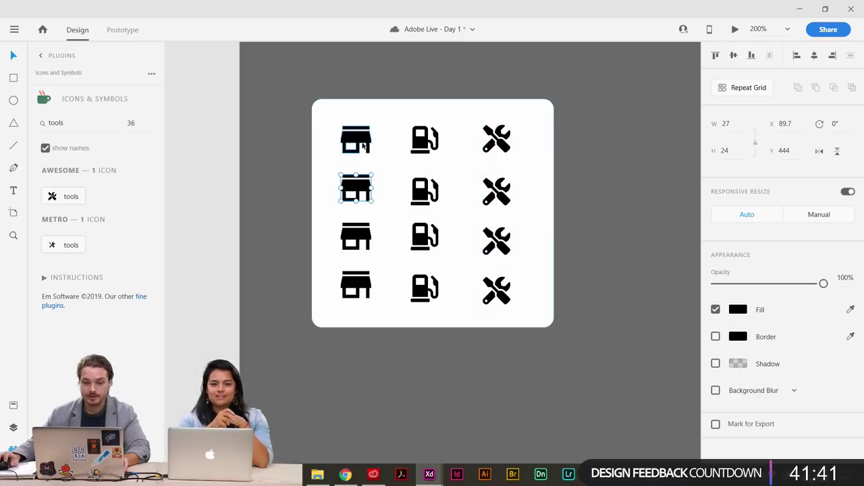
click(323, 111)
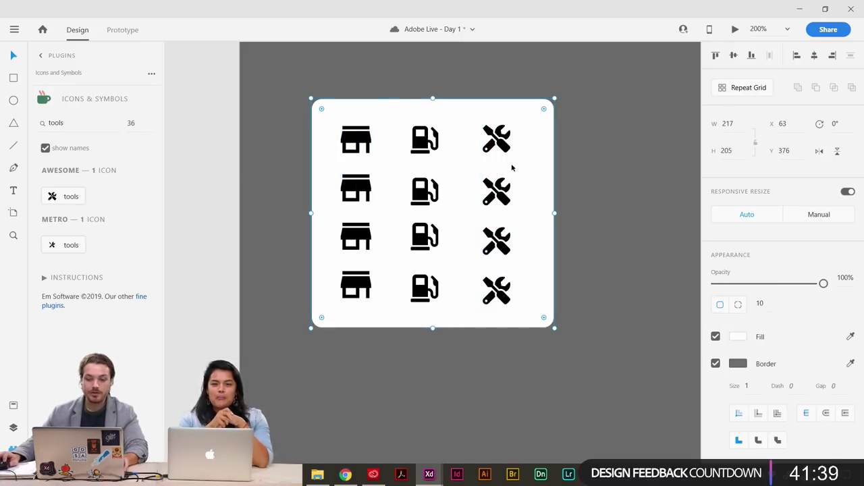
Examine the Map, Nearby and Place screens for where the store, gas and tools icons fit.
drag(472, 298, 475, 284)
key(ctrl+1)
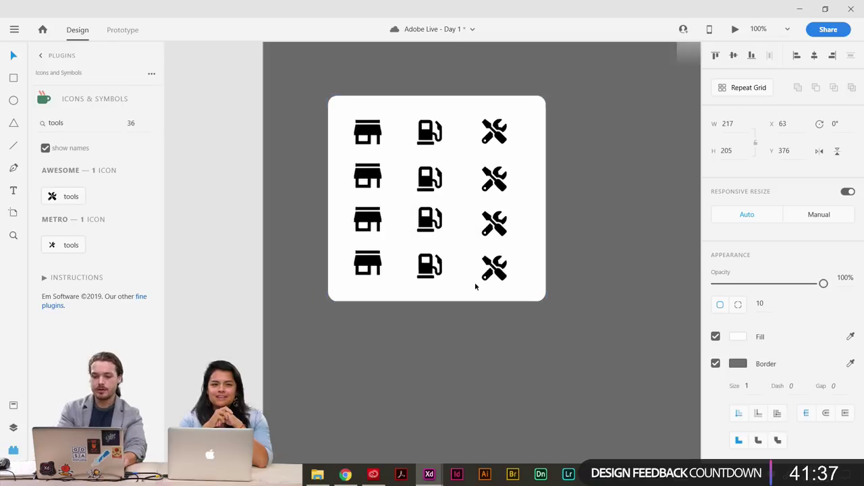
scroll(475, 284, down, 2)
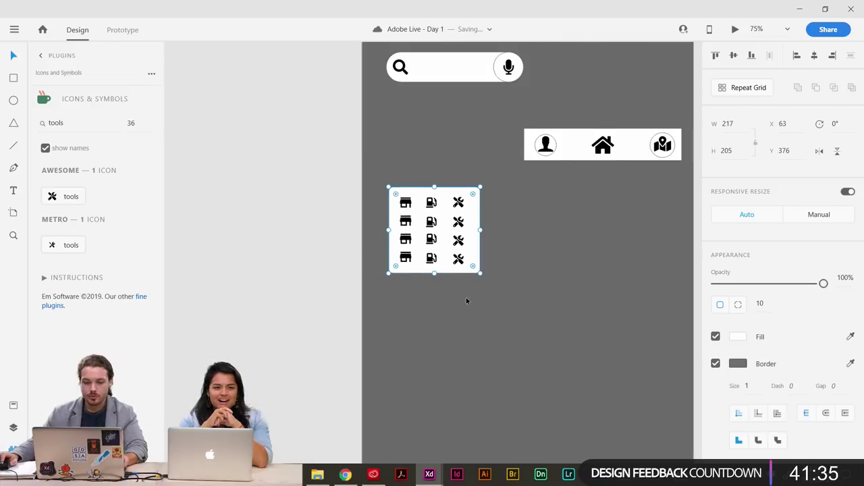
drag(481, 285, 497, 249)
key(ctrl+minus)
key(ctrl+minus)
mouse_move(397, 257)
mouse_down()
mouse_move(493, 173)
mouse_move(404, 251)
mouse_up()
drag(344, 318, 652, 132)
drag(435, 186, 470, 186)
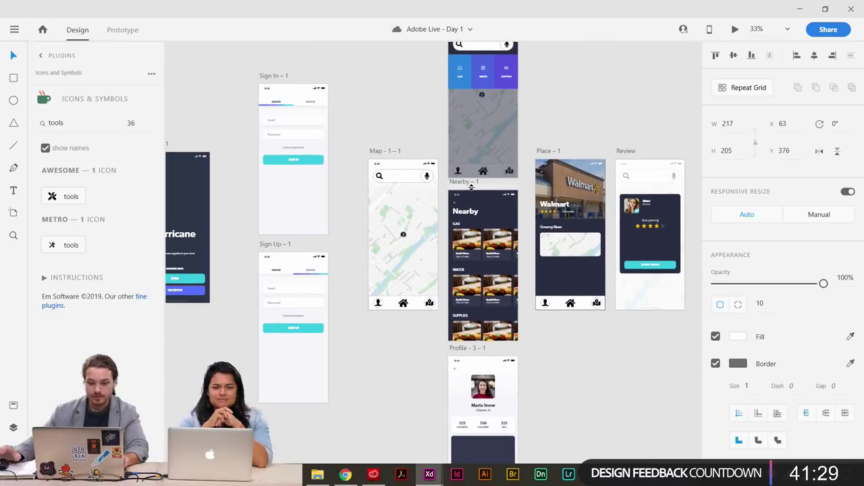
key(ctrl+plus)
key(ctrl+plus)
key(ctrl+plus)
scroll(405, 203, up, 3)
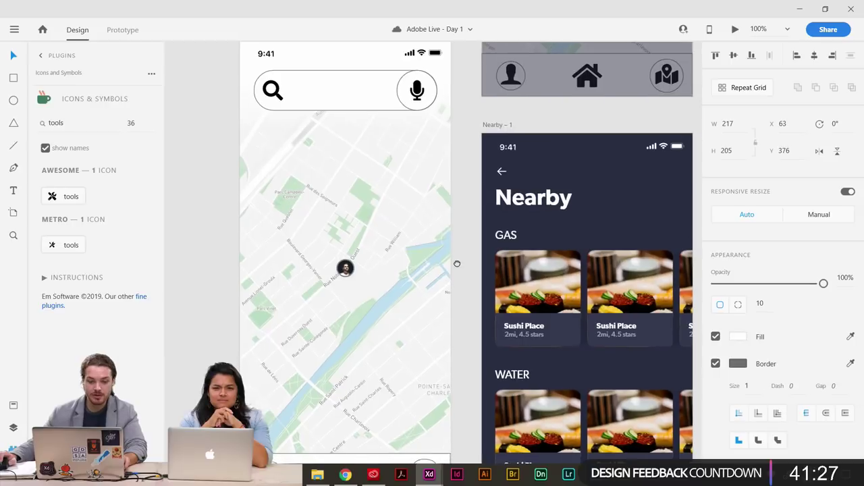
click(206, 215)
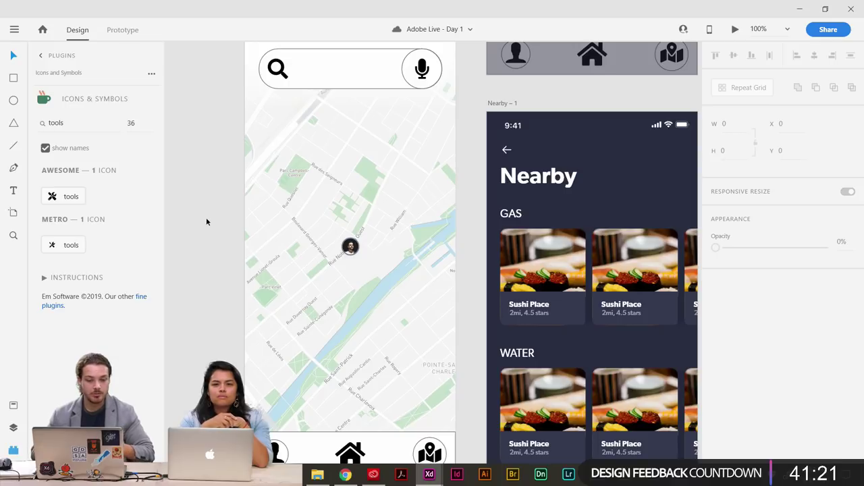
key(ctrl+minus)
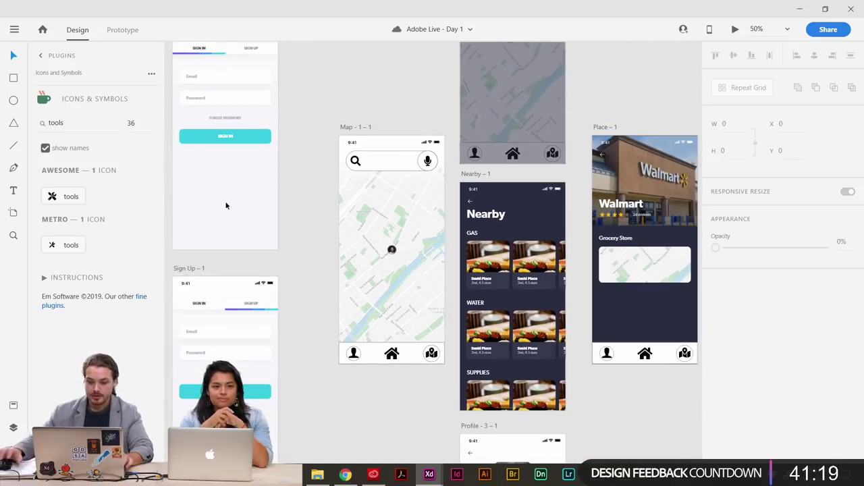
Fill the second store icon on the Hurricane App - Components artboard with bright red.
drag(484, 67, 326, 200)
drag(561, 61, 325, 234)
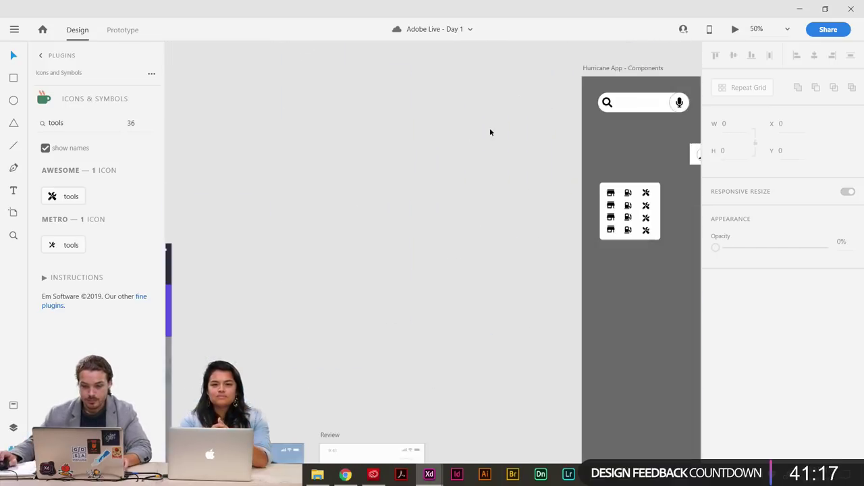
drag(639, 177, 384, 170)
key(ctrl+plus)
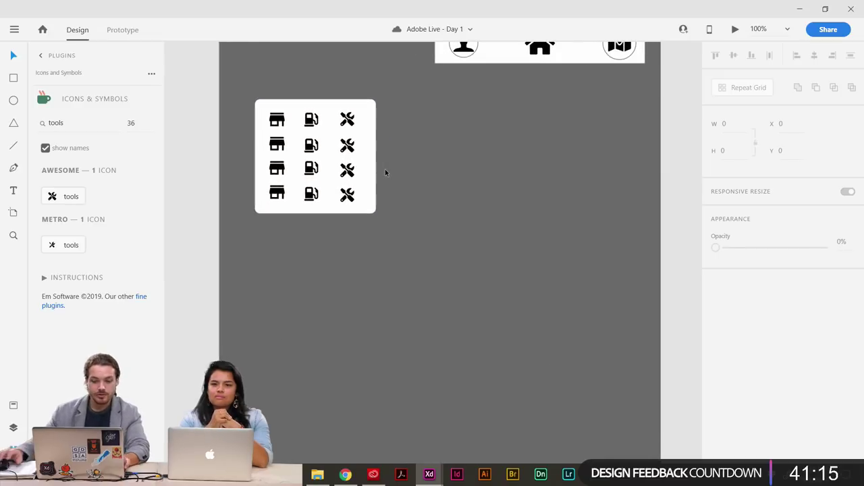
drag(368, 261, 427, 290)
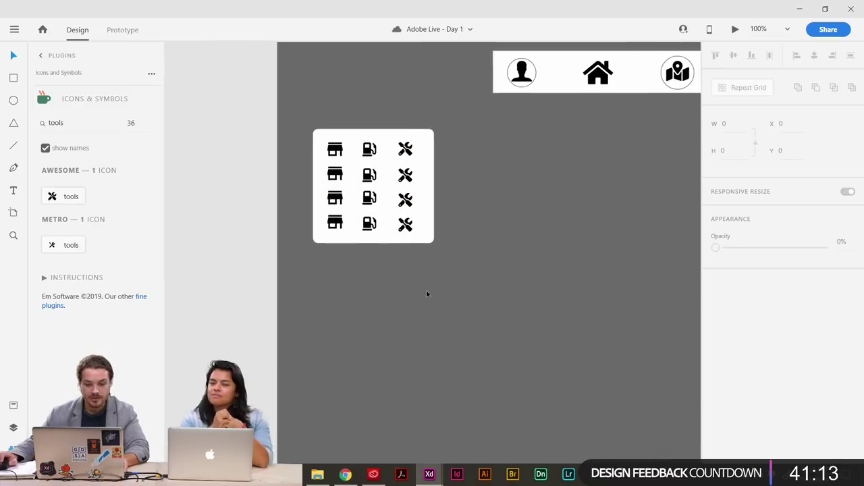
click(338, 172)
click(738, 309)
drag(647, 278, 659, 242)
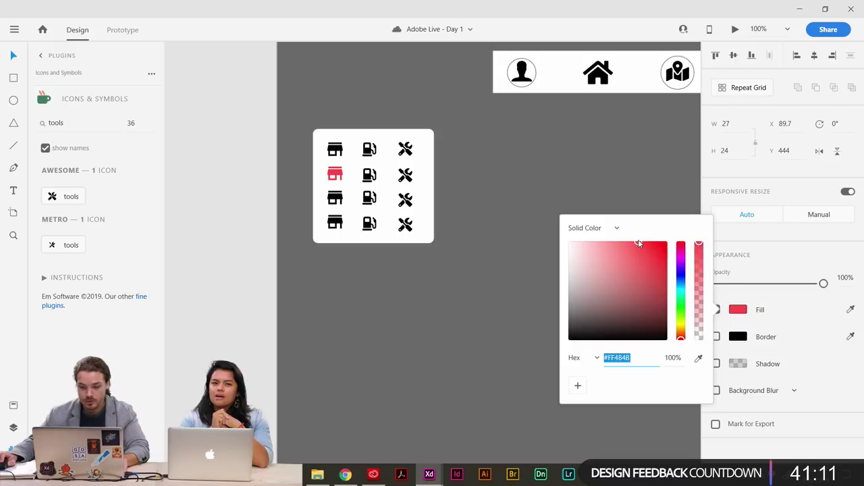
Fill the third store icon with bright green #10FA27 and give it a black border.
click(335, 198)
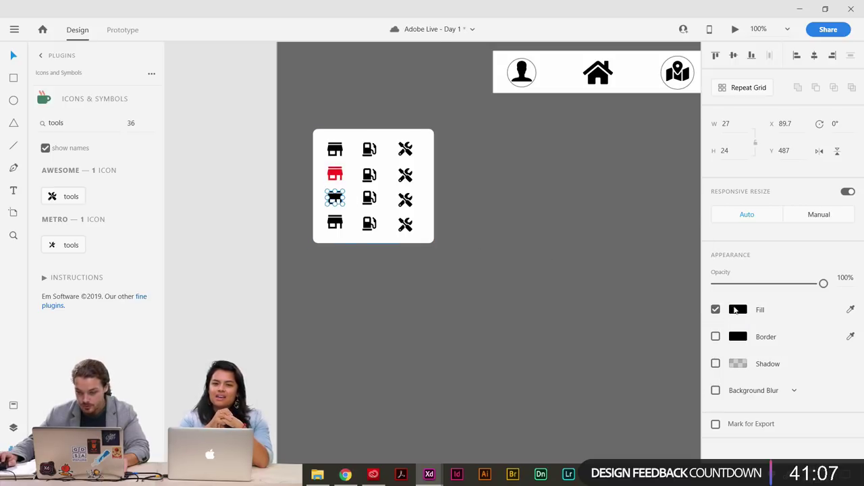
click(738, 311)
click(682, 309)
drag(594, 253, 661, 243)
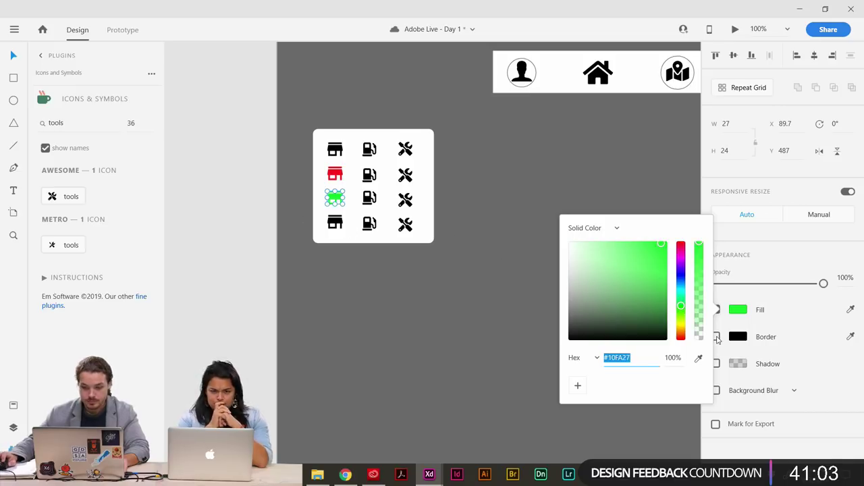
click(717, 312)
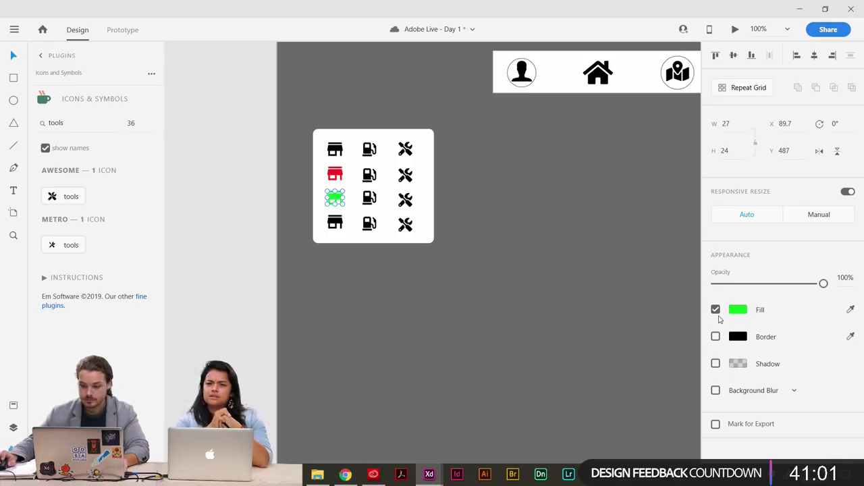
click(716, 337)
Give the red store icon a black border.
click(337, 174)
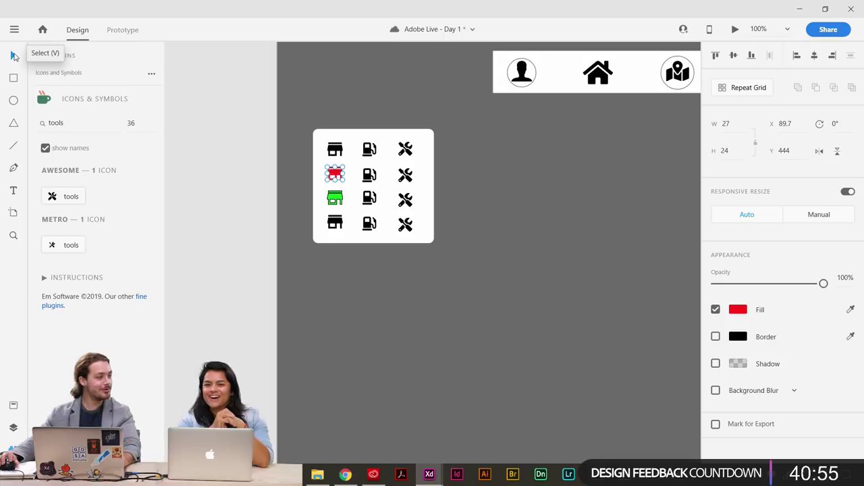
scroll(376, 265, left, 2)
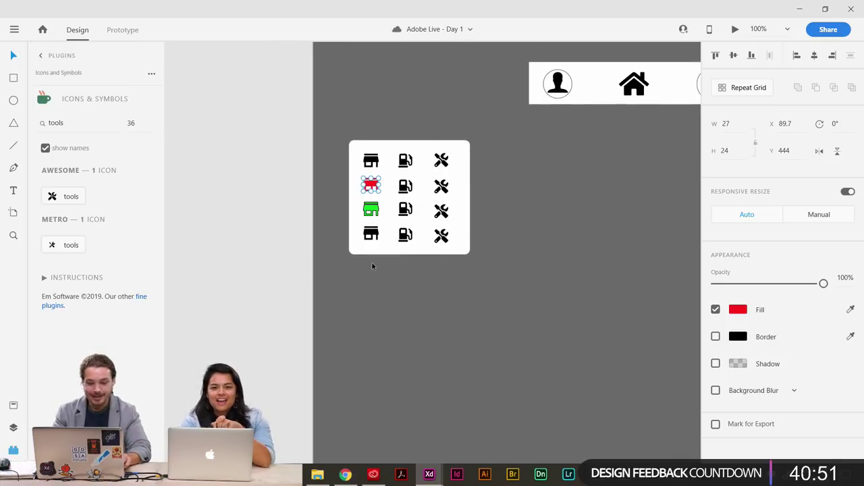
key(ctrl+2)
scroll(387, 125, up, 2)
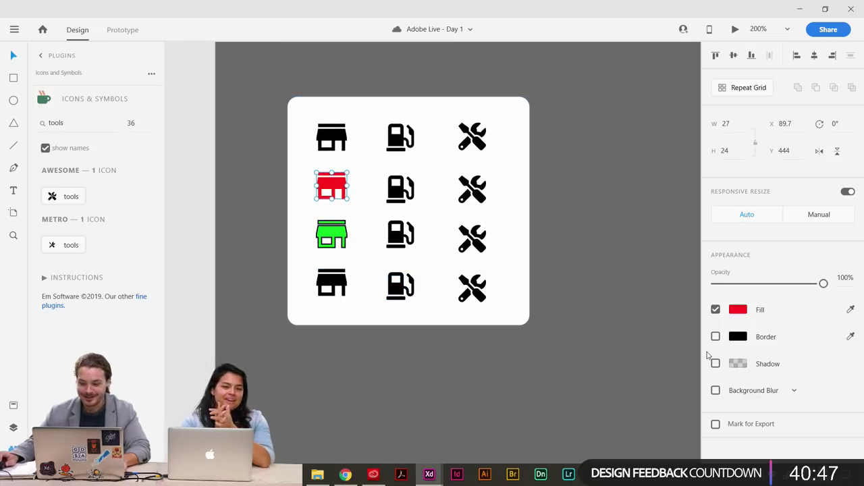
click(716, 337)
Undo the accidental move of the white rectangle and lock it in place behind the icons.
drag(522, 154, 509, 281)
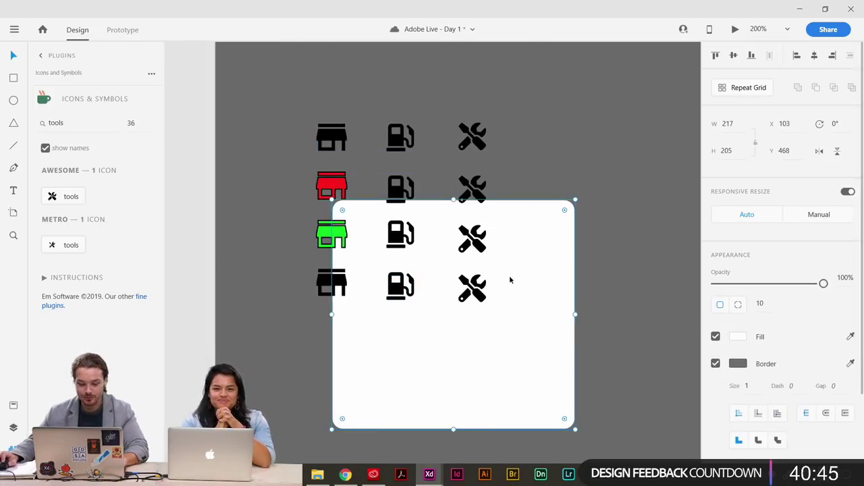
key(ctrl+z)
right_click(513, 206)
click(571, 154)
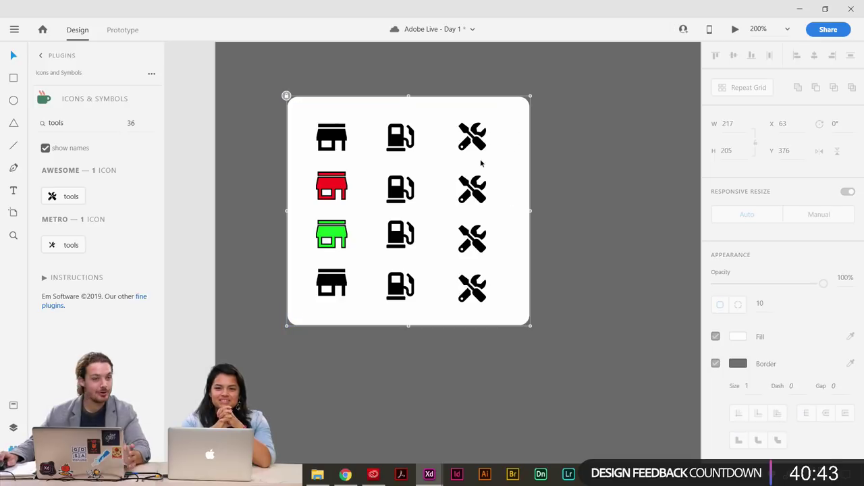
Delete the lower three tools icons and rebuild the column as a vertical repeat grid of four from the top icon.
drag(504, 175, 465, 306)
key(Delete)
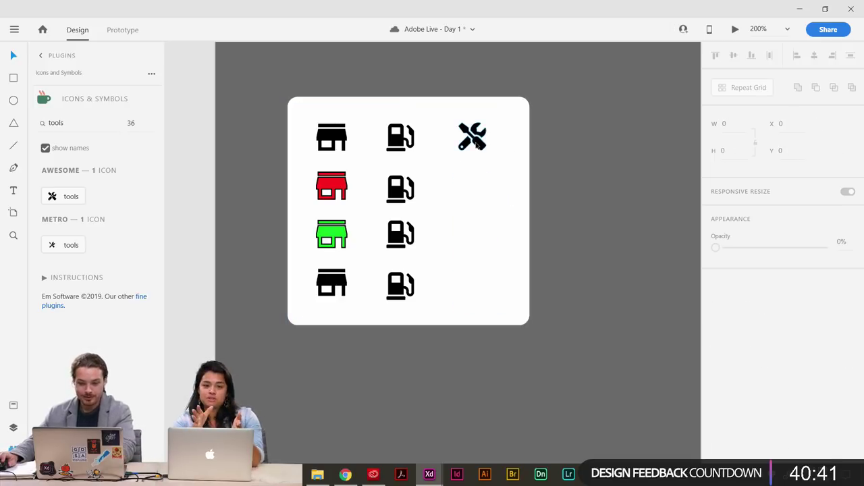
click(478, 142)
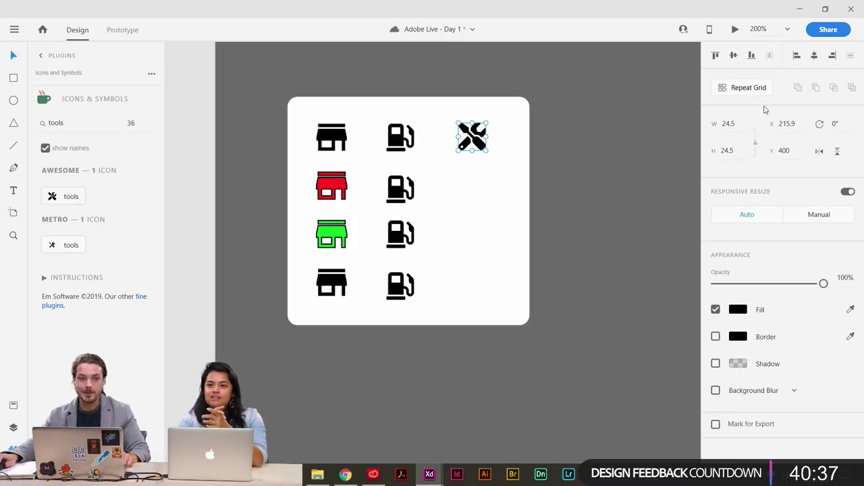
click(742, 91)
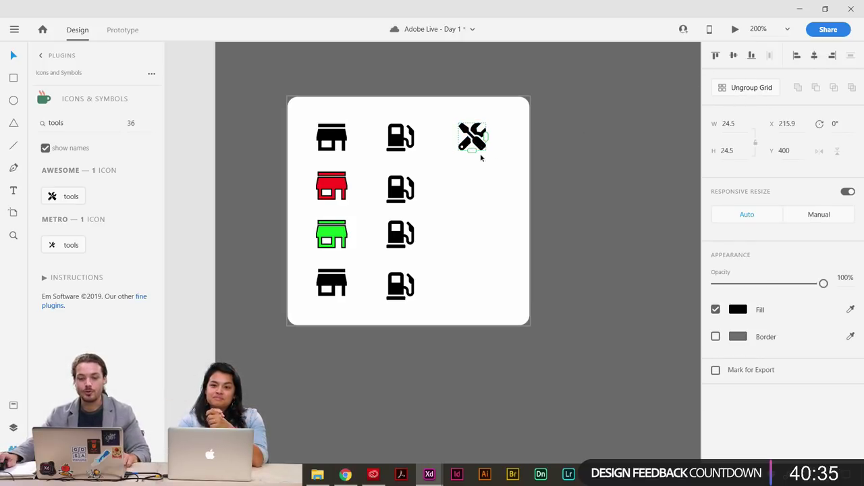
drag(473, 154, 477, 316)
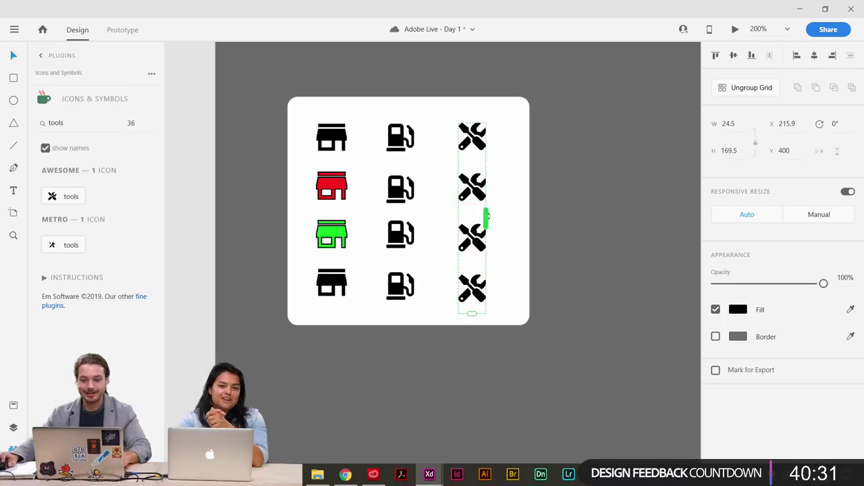
drag(488, 218, 270, 216)
drag(344, 287, 579, 286)
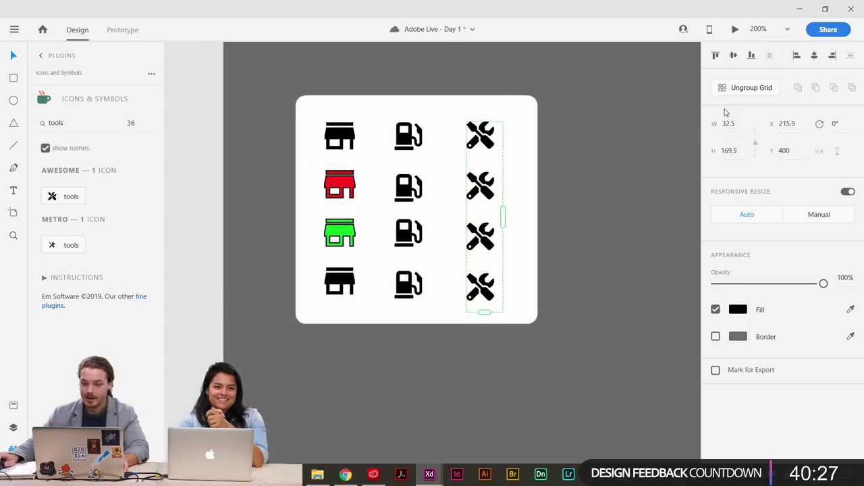
Ungroup the tools repeat grid into separate icons and save the document.
click(746, 89)
click(571, 230)
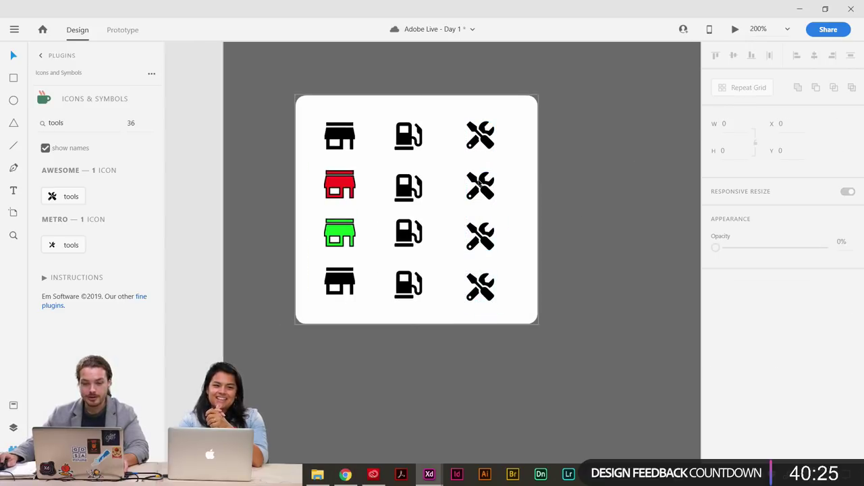
click(480, 183)
double_click(484, 181)
click(565, 195)
drag(565, 210, 559, 223)
scroll(563, 223, down, 2)
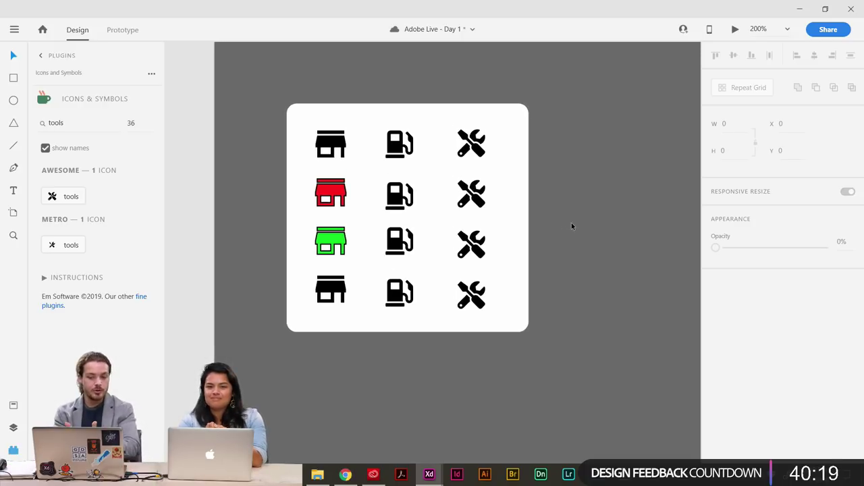
key(ctrl+s)
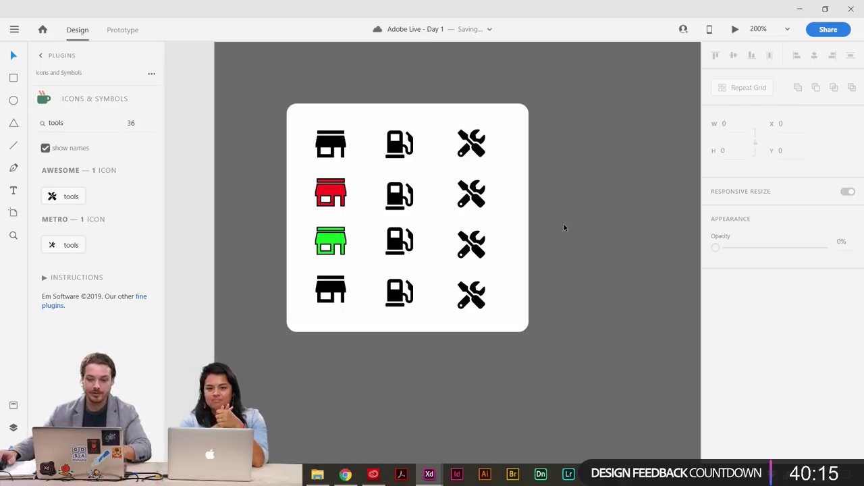
Fill the fourth store icon with bright yellow #E5EC27 and give it a black border.
scroll(561, 231, left, 1)
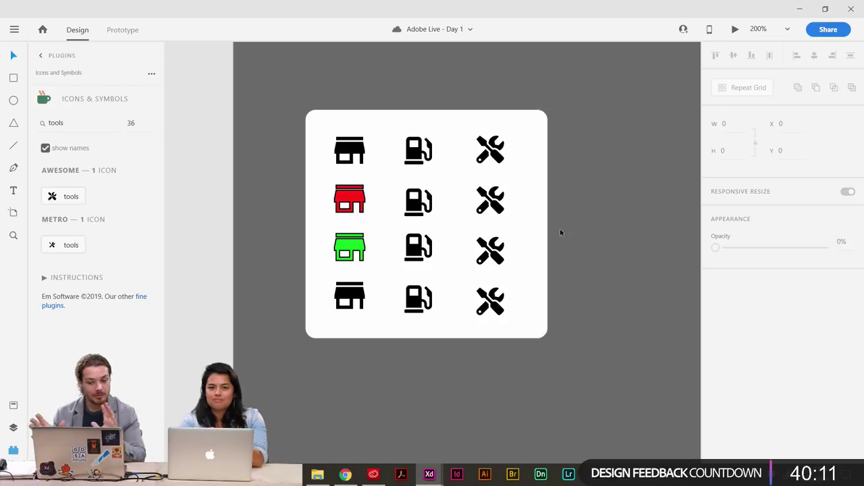
scroll(534, 243, down, 1)
scroll(549, 242, left, 1)
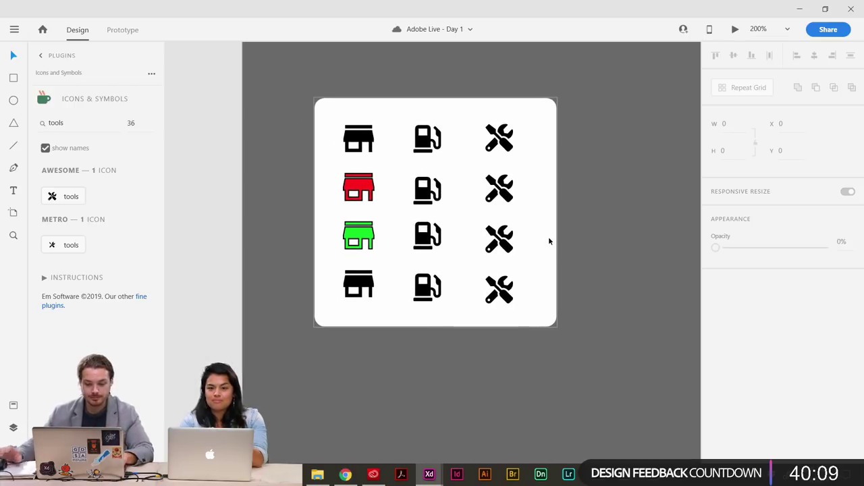
scroll(549, 241, up, 2)
click(298, 316)
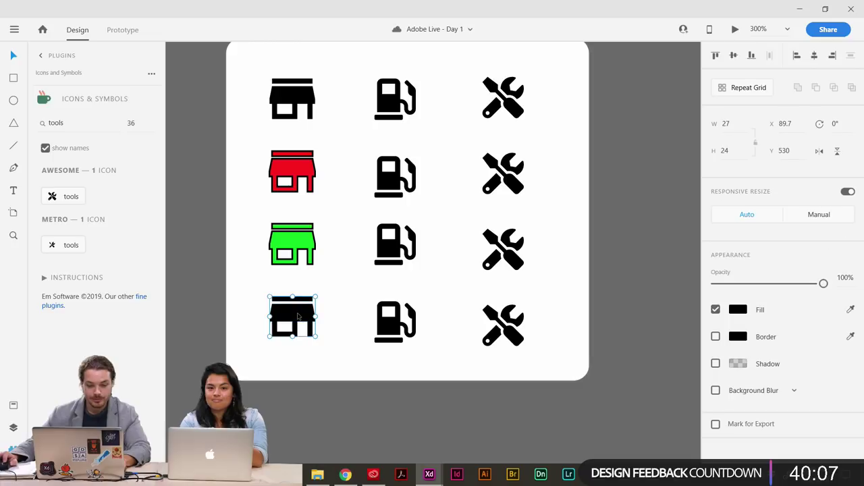
click(738, 311)
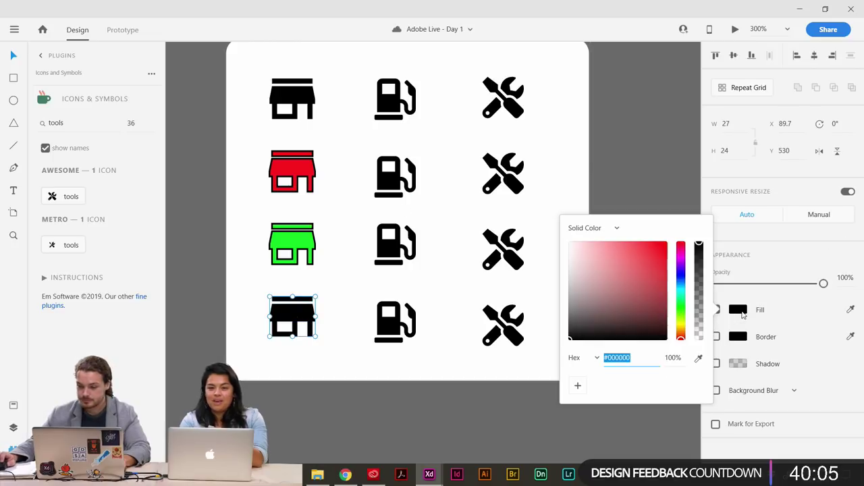
click(649, 280)
click(682, 325)
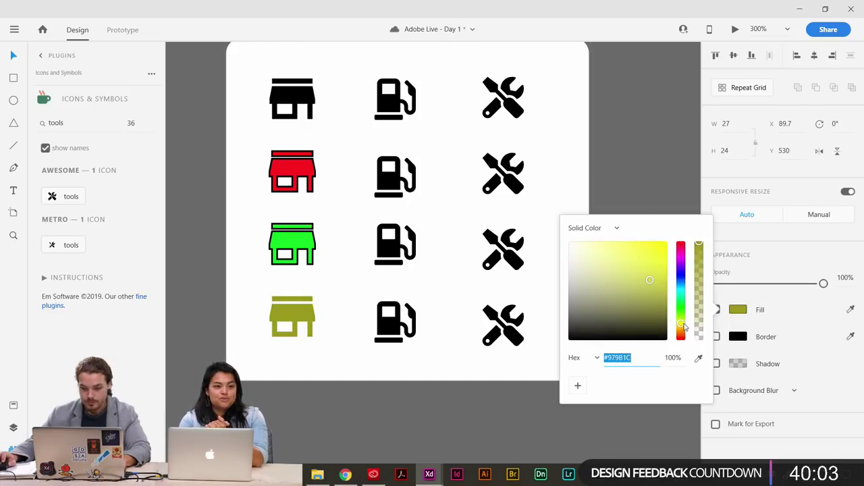
click(651, 249)
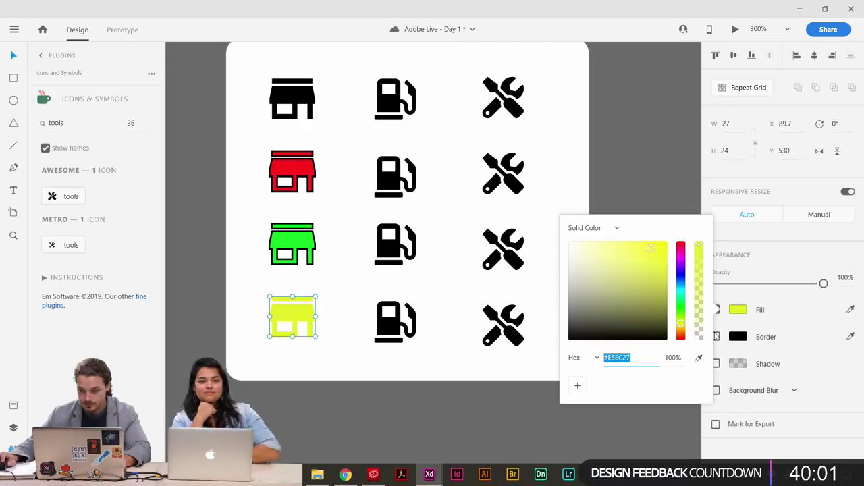
click(717, 337)
click(717, 336)
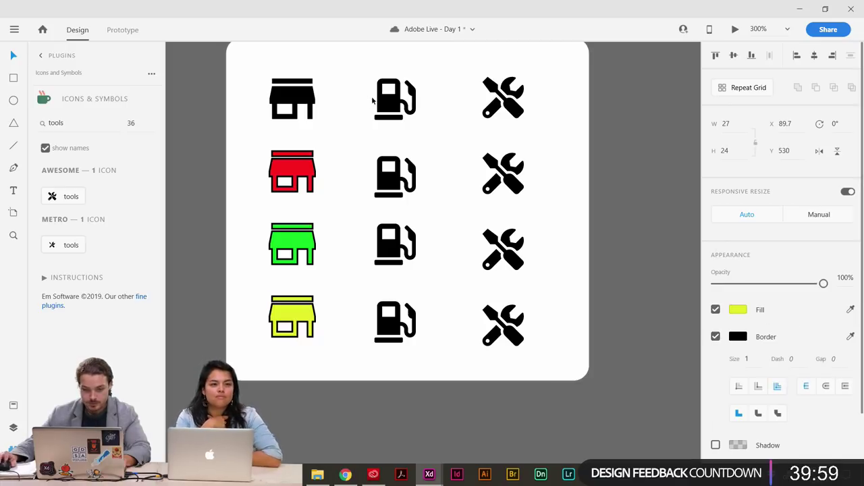
Change the first store icon's fill to white and give it a black border.
click(293, 101)
click(739, 310)
drag(616, 288, 558, 233)
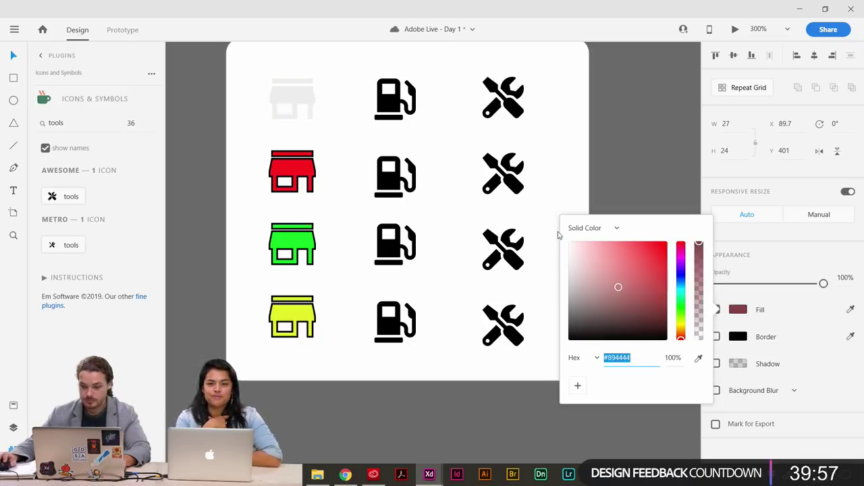
click(717, 336)
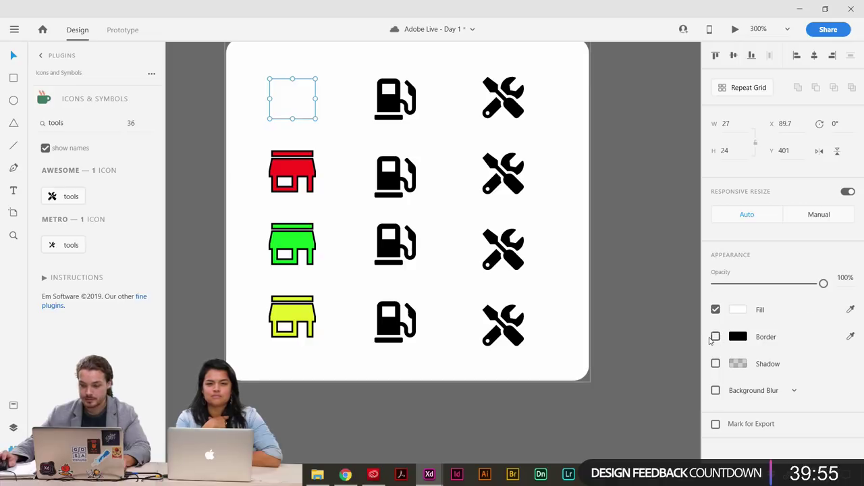
click(717, 336)
click(239, 170)
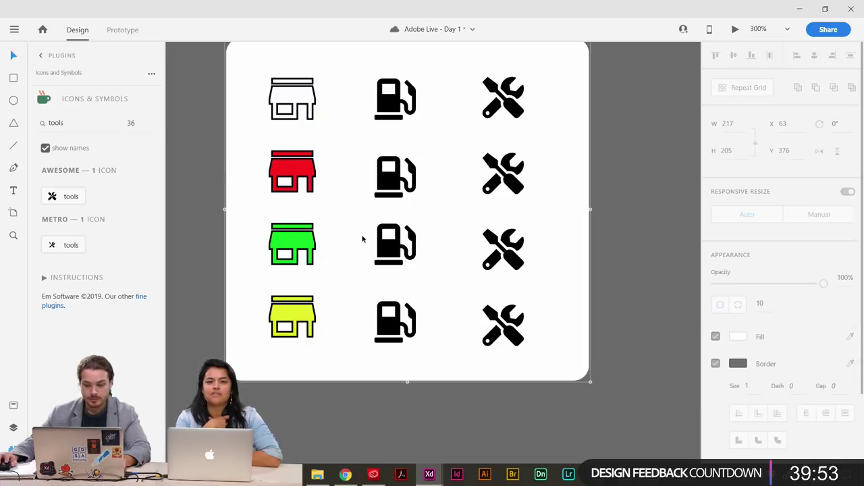
Unlock the white background rectangle behind the icons and fill it with dark grey #343434.
scroll(254, 256, up, 2)
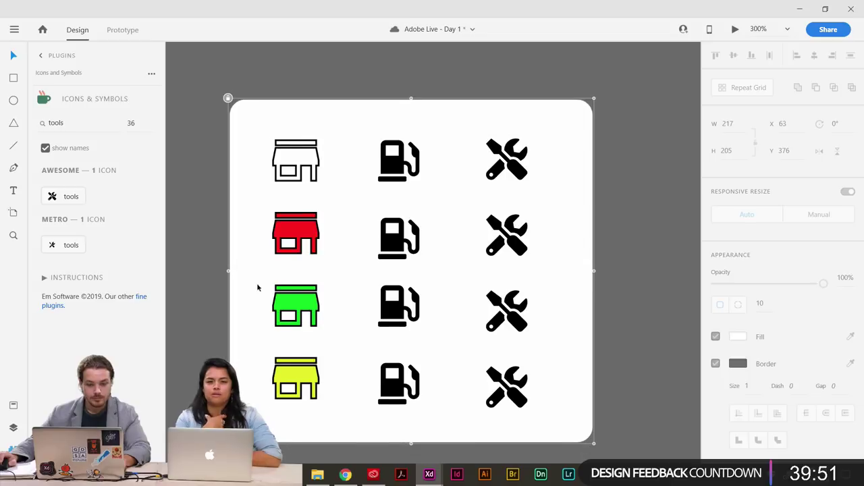
right_click(263, 160)
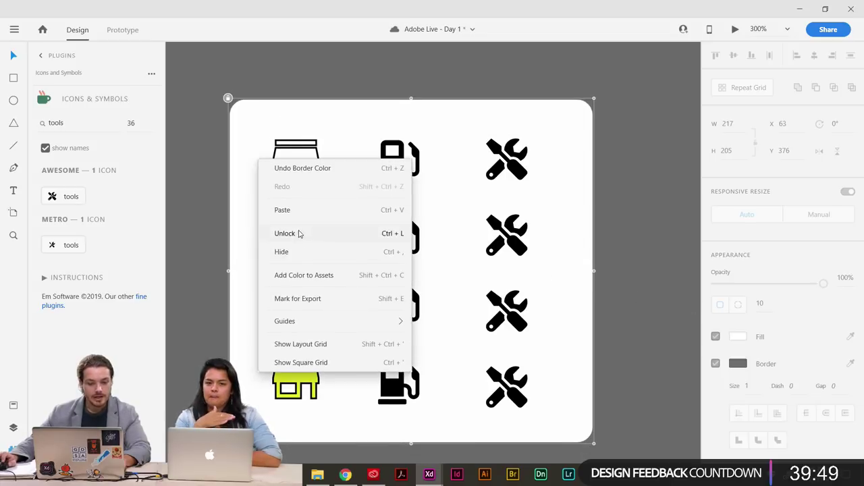
click(299, 233)
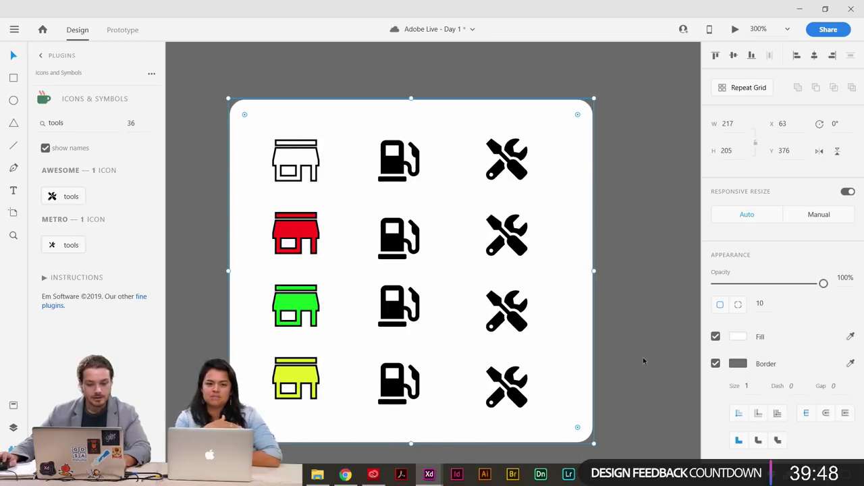
click(738, 336)
mouse_move(572, 272)
mouse_down()
mouse_move(587, 280)
mouse_move(546, 358)
mouse_move(546, 346)
mouse_up()
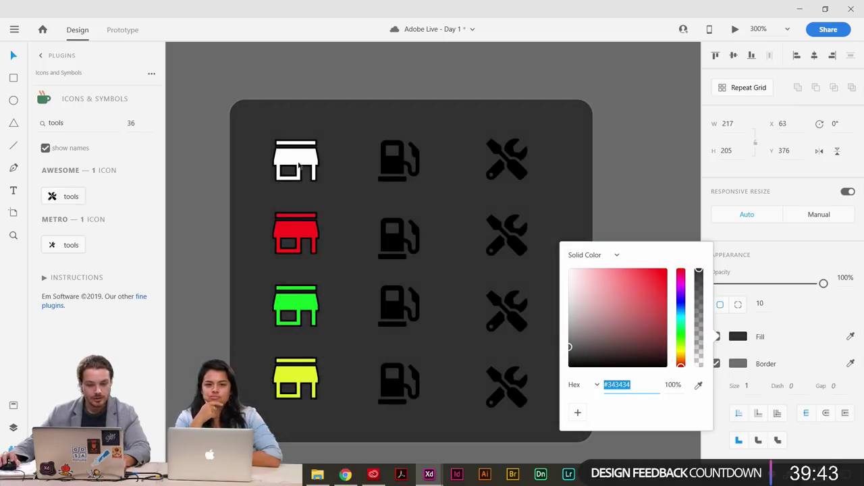
click(675, 218)
Sample the store icon's white as the fill for the first gas icon and give it a black border.
click(394, 169)
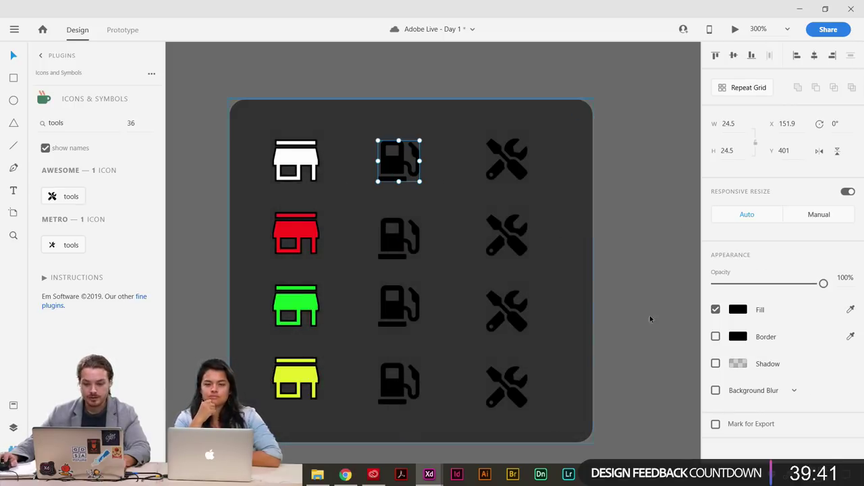
click(295, 161)
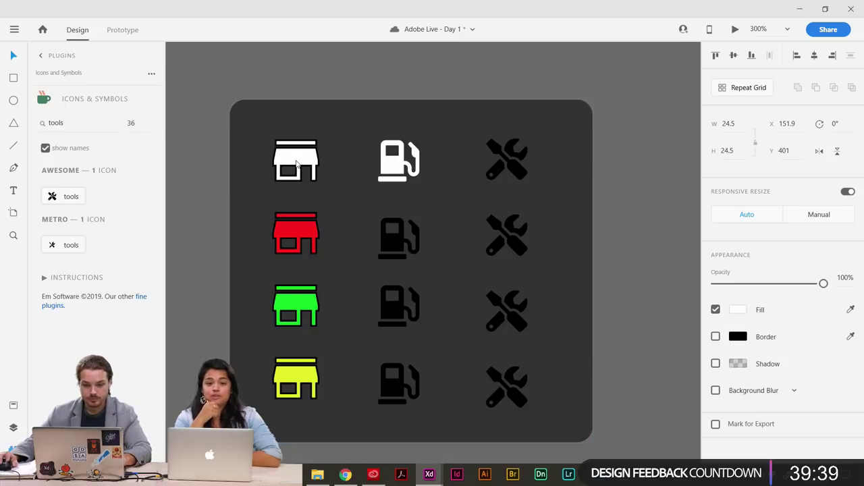
click(718, 337)
Fill the first tools icon with the white sampled from the store icon and add a black border.
click(519, 169)
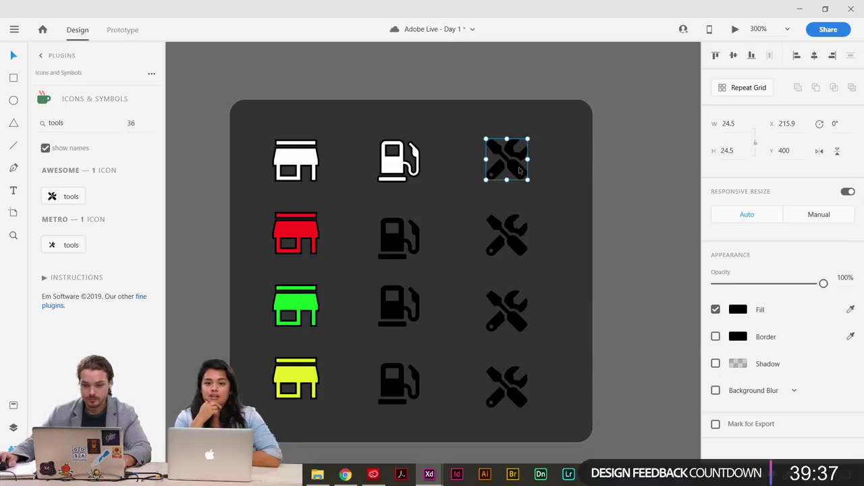
key(i)
click(295, 160)
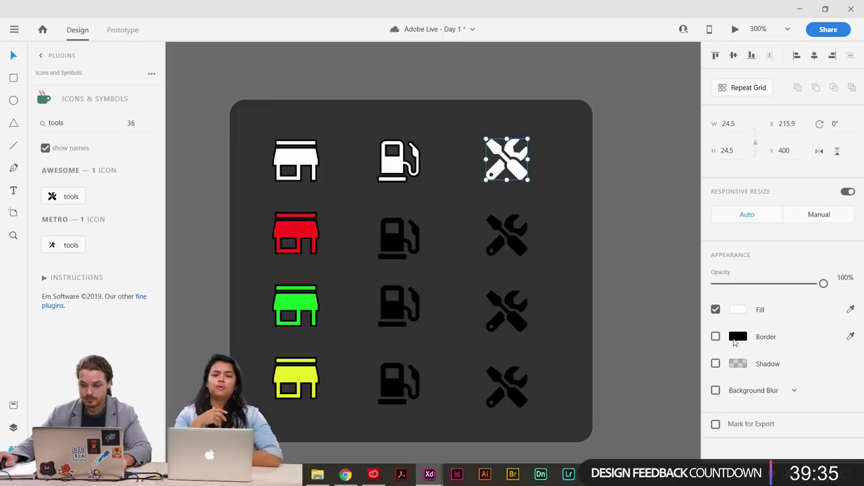
click(736, 339)
click(697, 302)
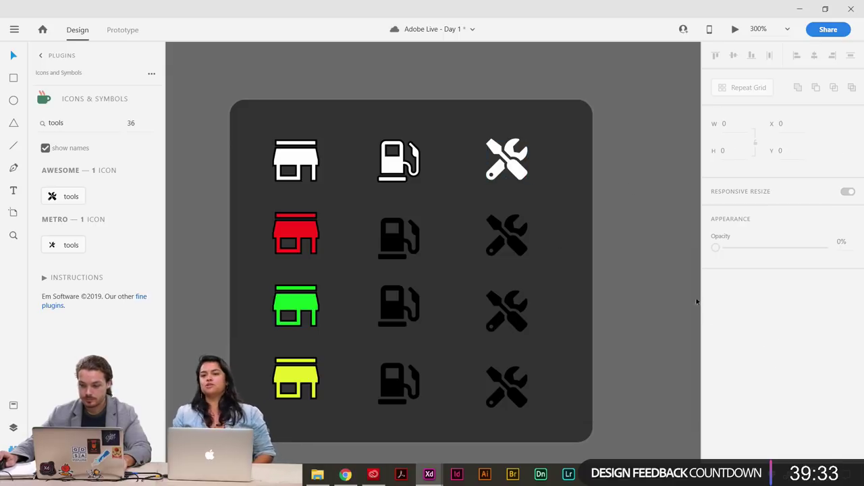
click(504, 164)
click(715, 336)
click(638, 250)
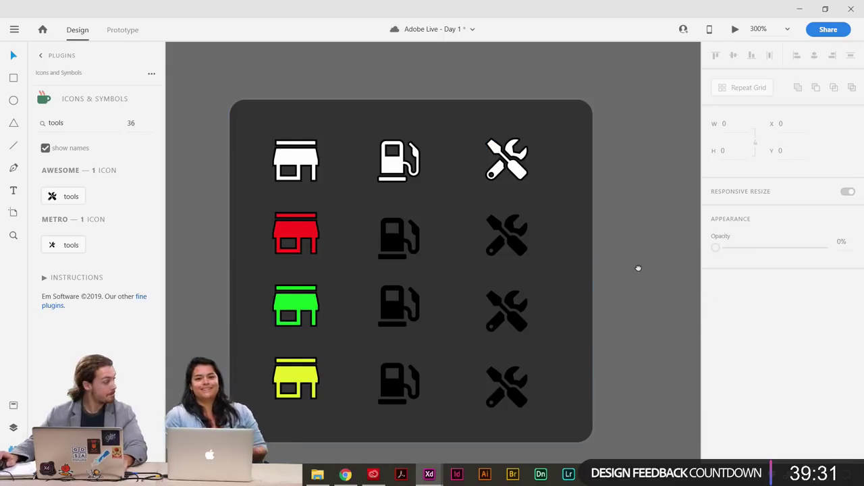
Fill the second gas icon with the red sampled from the store icon and add a black border.
scroll(639, 250, up, 1)
click(398, 259)
key(i)
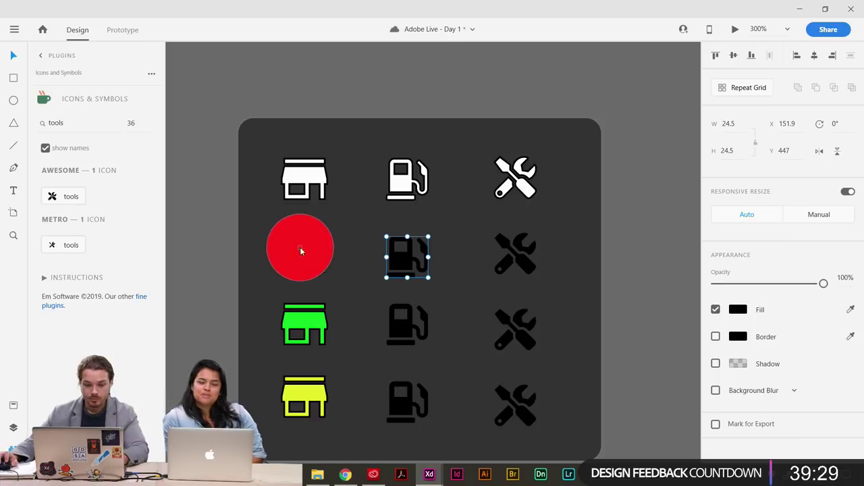
click(301, 251)
click(716, 336)
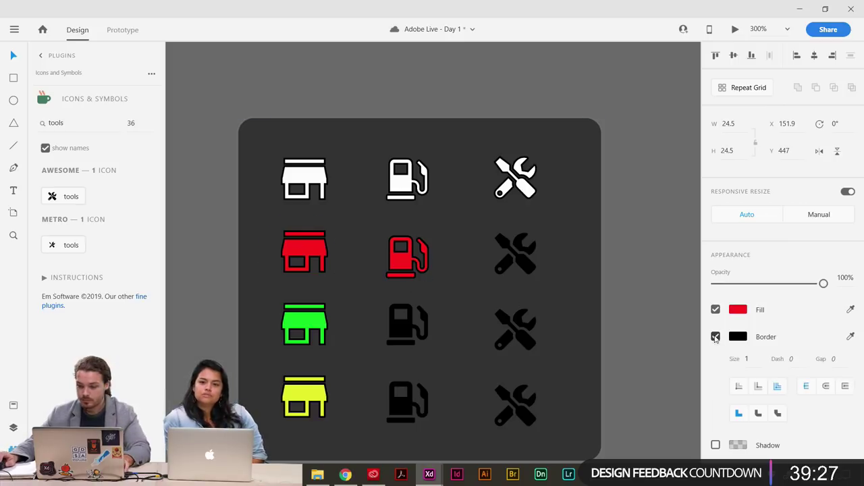
Fill the second tools icon with the red sampled from the gas icon and add a black border.
click(524, 267)
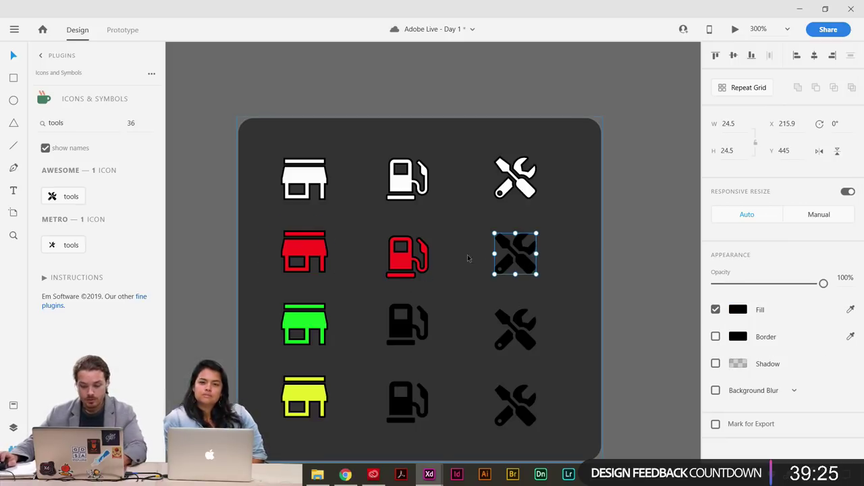
key(i)
click(411, 269)
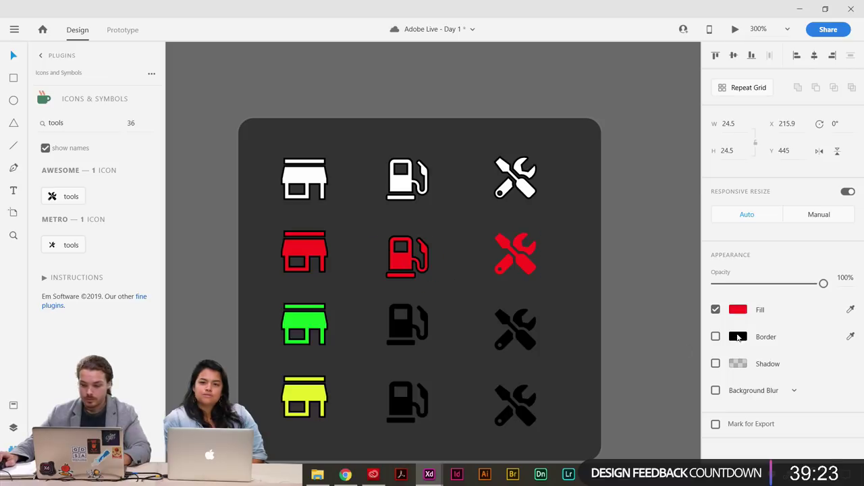
click(715, 336)
Fill the third gas icon with the green sampled from the store icon and add a black border.
scroll(607, 328, down, 3)
click(415, 254)
key(i)
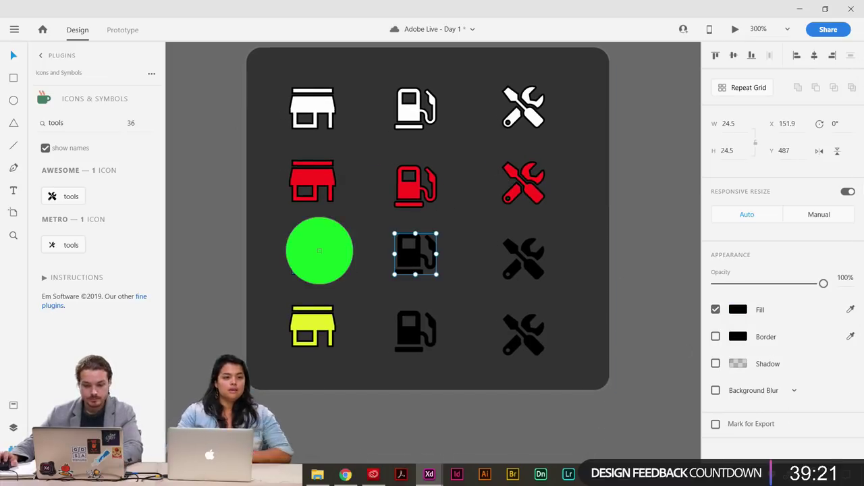
click(320, 251)
click(716, 337)
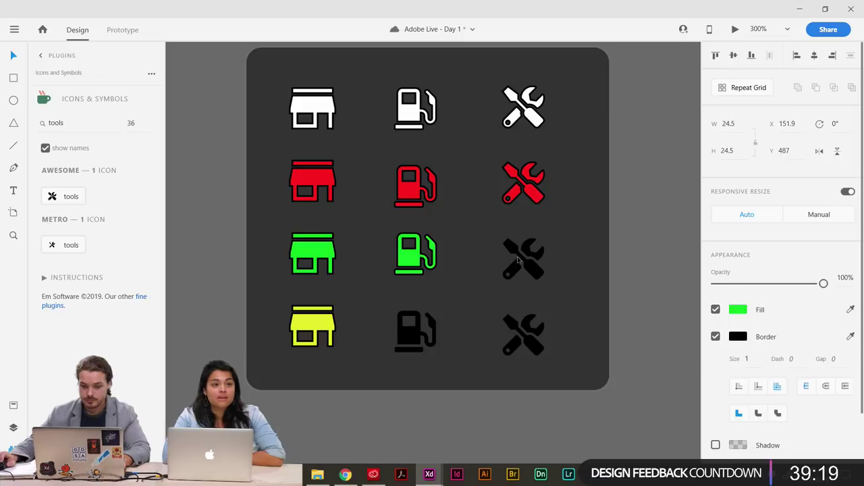
Fill the third tools icon with the green sampled from the store icon and add a black border.
click(537, 274)
key(i)
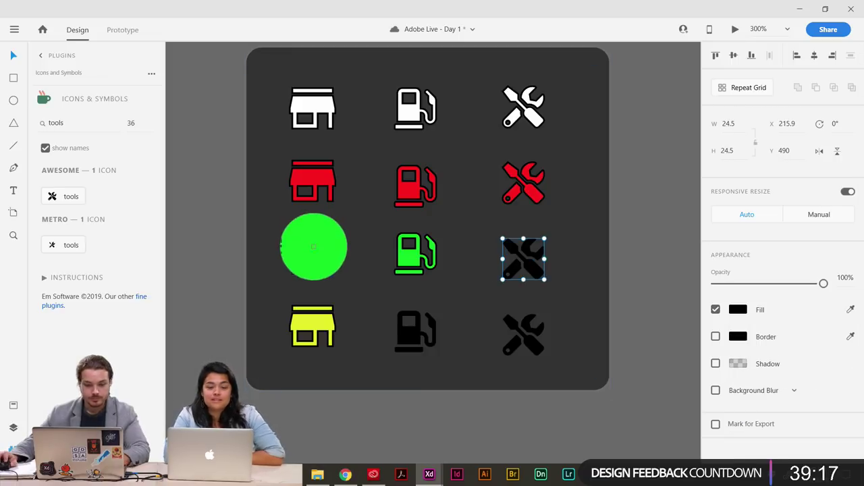
click(314, 248)
click(716, 336)
Fill the fourth gas icon with the yellow sampled from the store icon and add a black border.
click(403, 338)
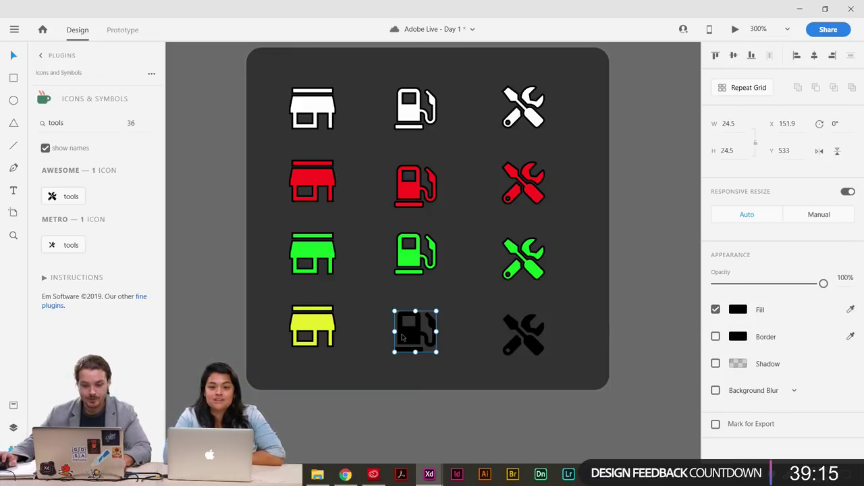
key(i)
click(322, 323)
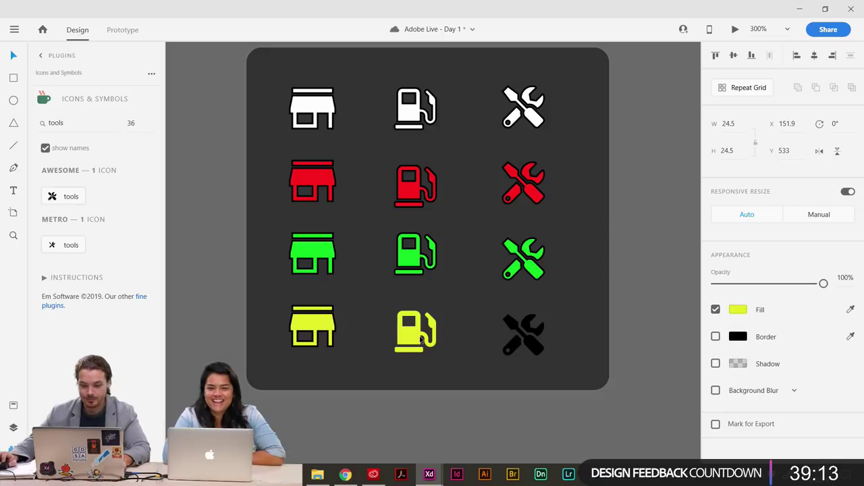
click(716, 336)
Fill the fourth tools icon with the yellow sampled from the gas icon and add a black border.
click(537, 348)
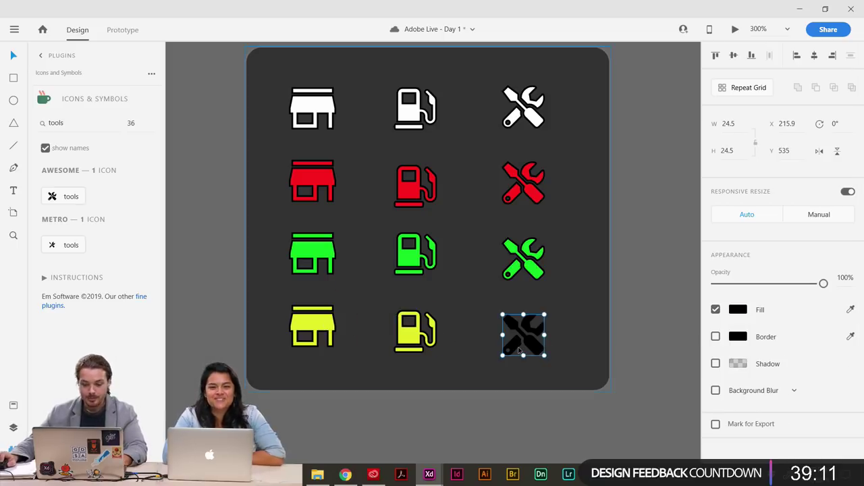
key(i)
click(414, 340)
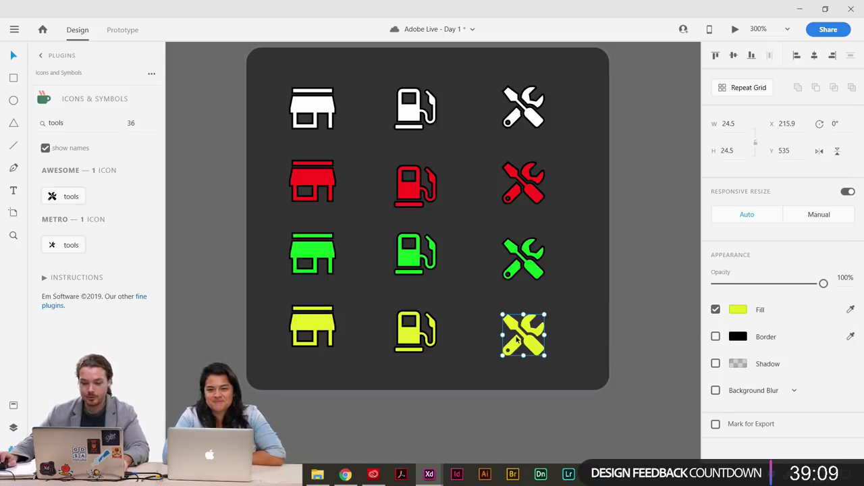
click(716, 336)
click(633, 325)
scroll(611, 351, up, 2)
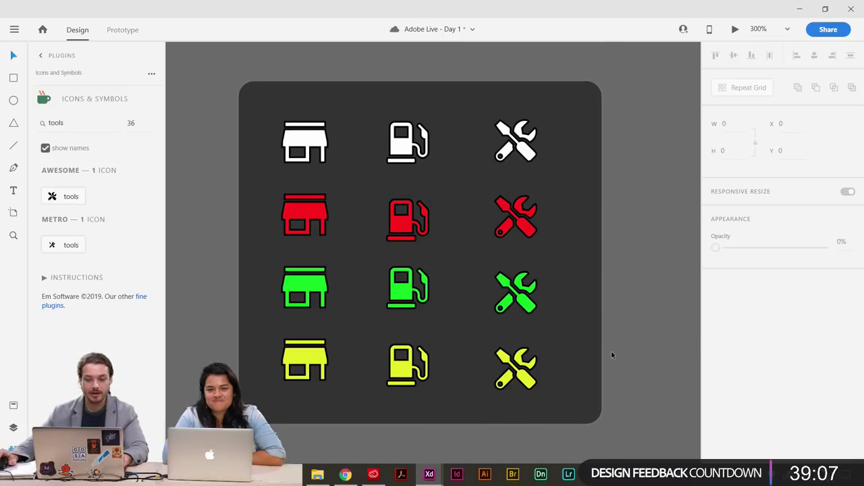
key(ctrl+minus)
key(ctrl+minus)
key(ctrl+minus)
key(ctrl+minus)
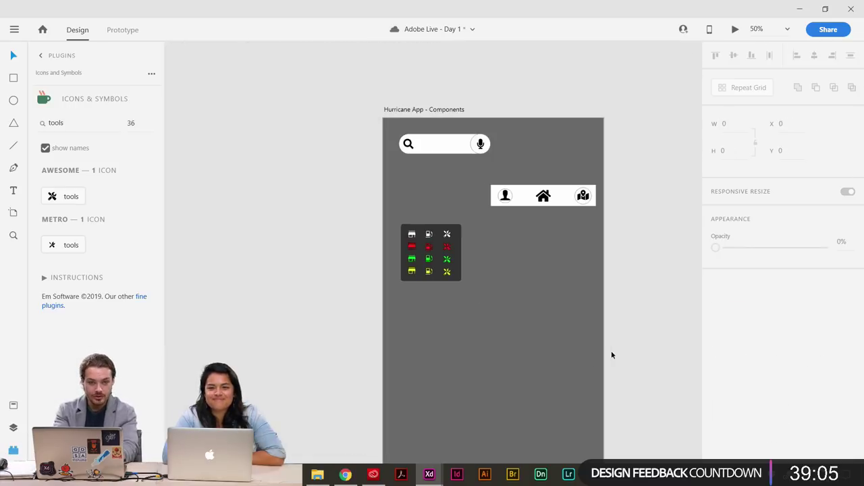
scroll(612, 352, up, 1)
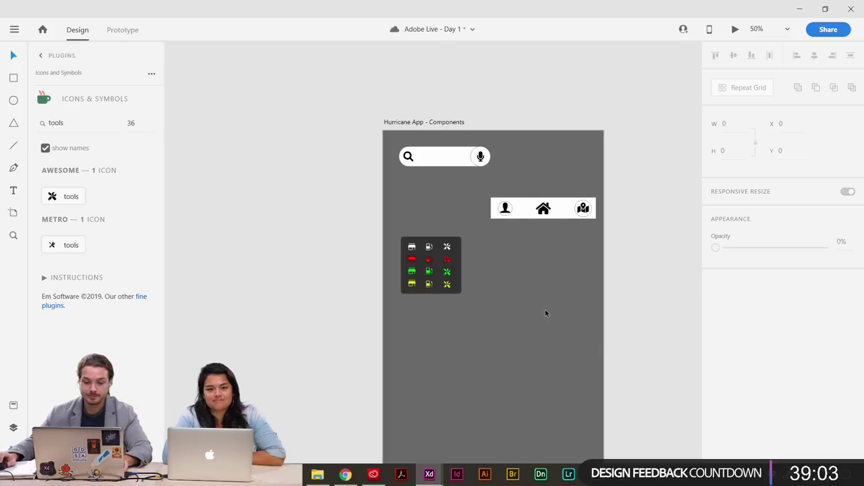
drag(545, 310, 548, 289)
Make the white store icon and the red store icon into separate components.
key(ctrl+plus)
key(ctrl+plus)
key(ctrl+plus)
key(ctrl+plus)
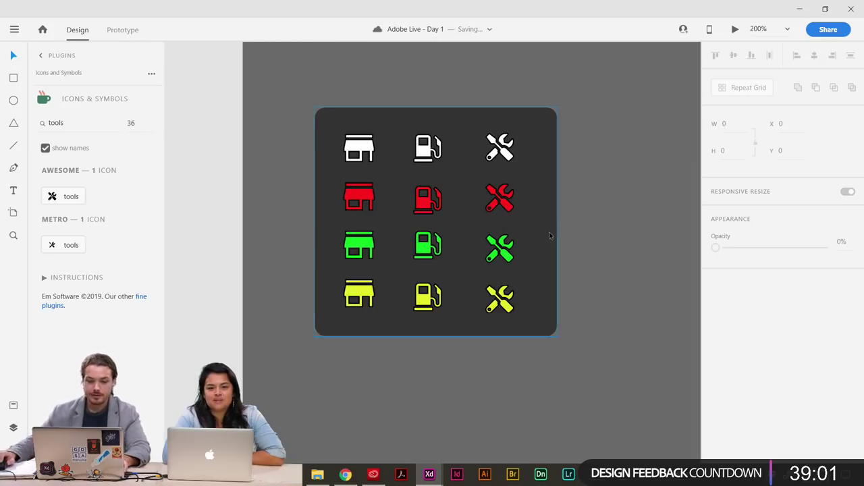
scroll(549, 231, up, 1)
click(342, 177)
right_click(343, 176)
click(392, 216)
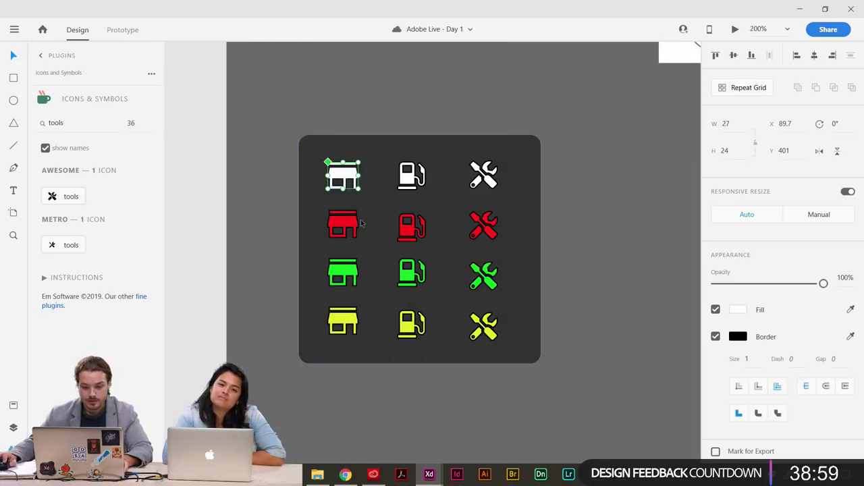
click(343, 225)
right_click(344, 226)
click(386, 218)
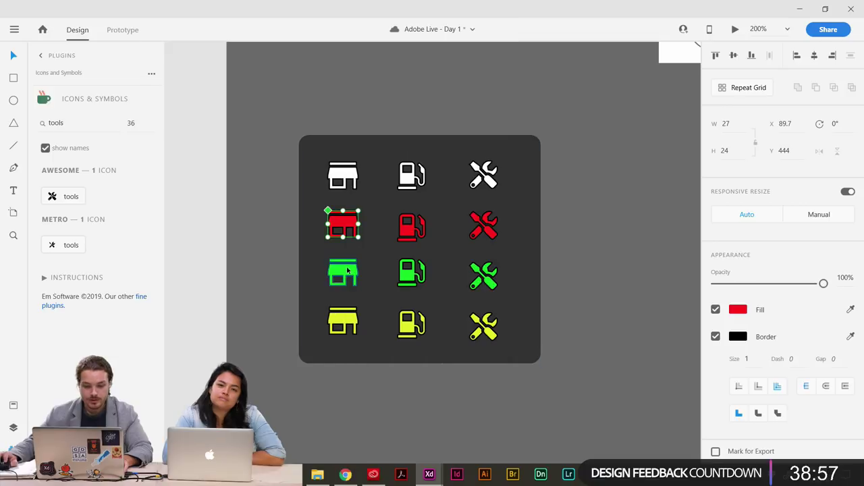
Make the green store icon and the yellow store icon into separate components.
click(337, 273)
right_click(339, 273)
click(397, 214)
click(342, 321)
right_click(346, 322)
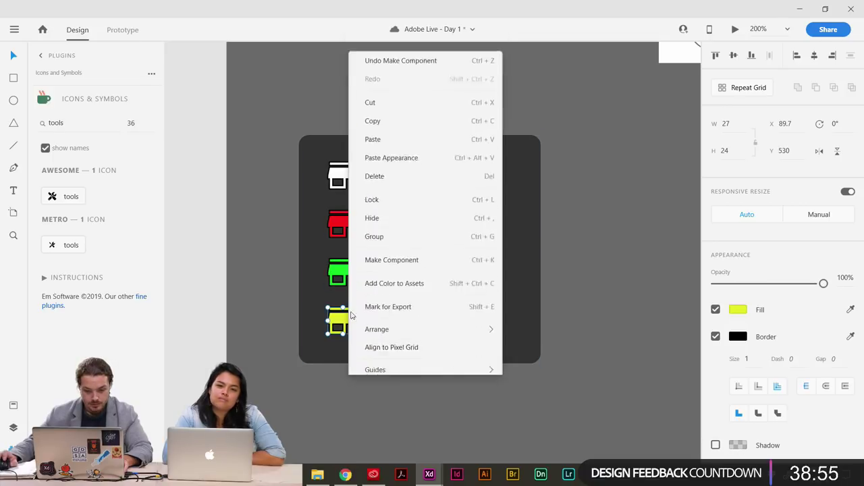
click(389, 215)
Make the yellow gas icon and the green gas icon into separate components.
click(409, 328)
right_click(410, 327)
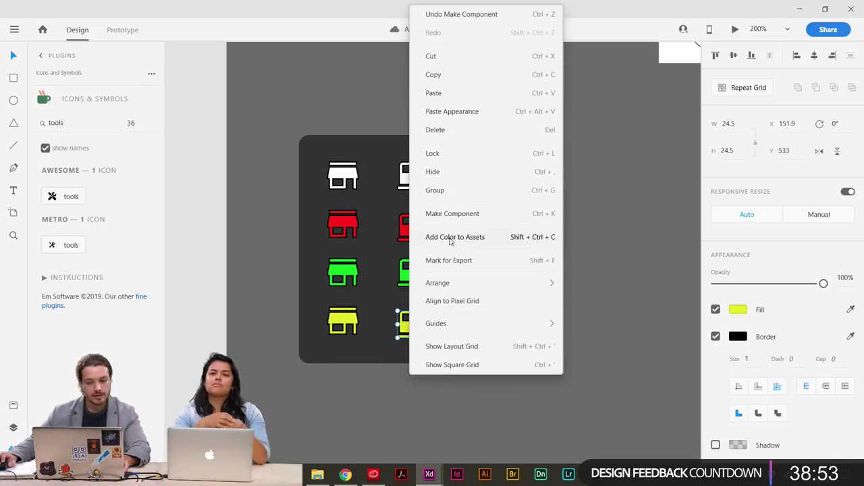
click(464, 216)
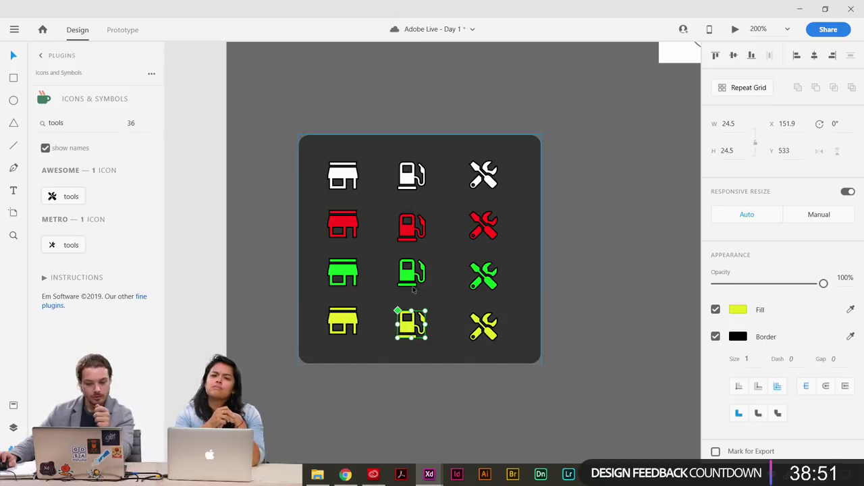
click(413, 284)
right_click(413, 282)
click(446, 212)
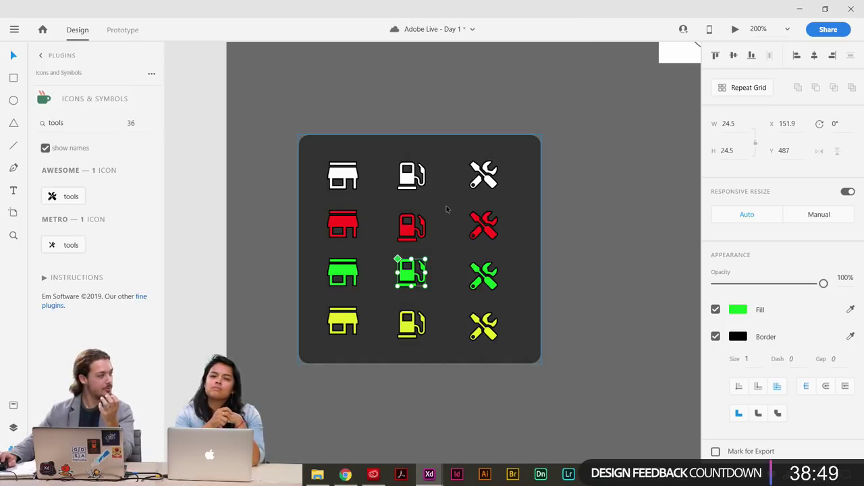
Make the red gas icon and the white gas icon into separate components.
click(410, 224)
right_click(410, 225)
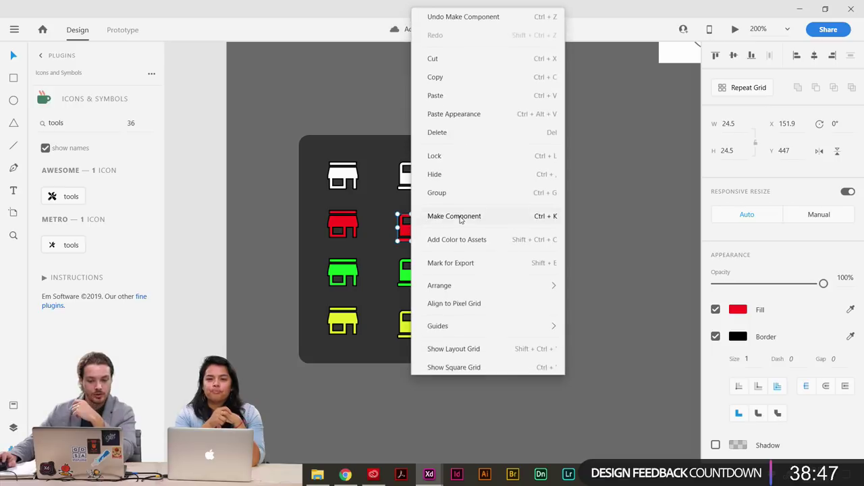
click(459, 216)
click(411, 184)
right_click(411, 184)
click(457, 216)
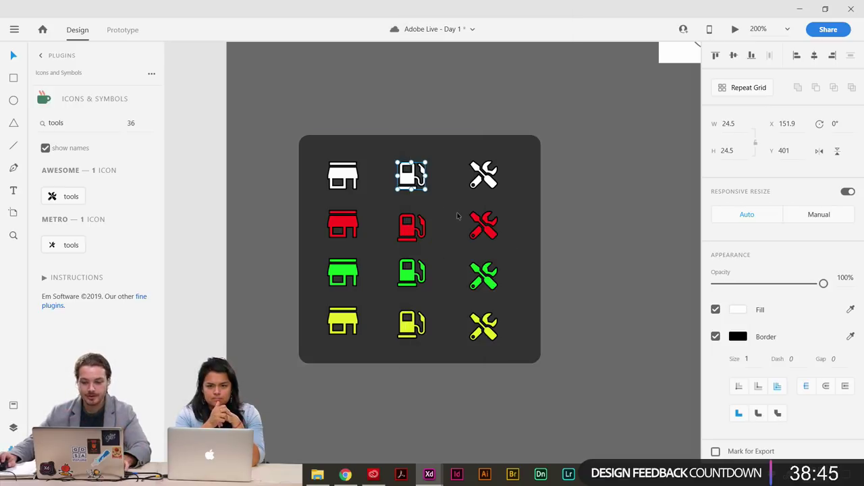
Make the white tools icon and the red tools icon into separate components.
click(488, 180)
right_click(488, 180)
click(520, 217)
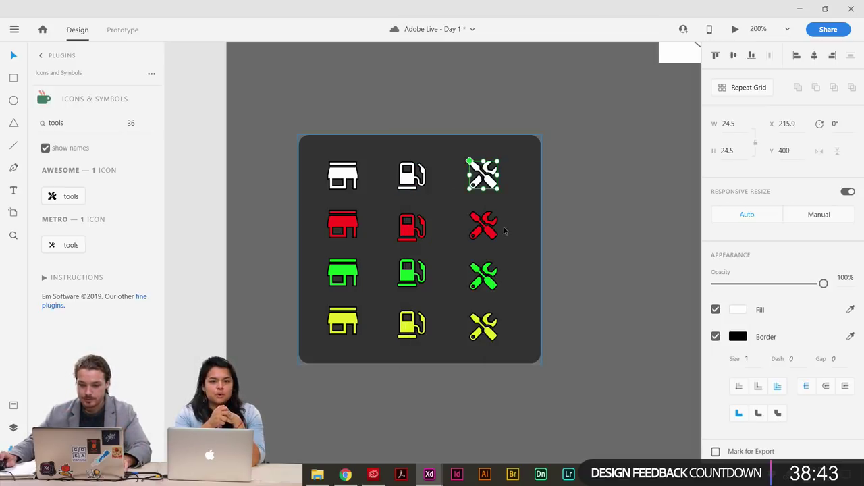
click(484, 226)
right_click(491, 233)
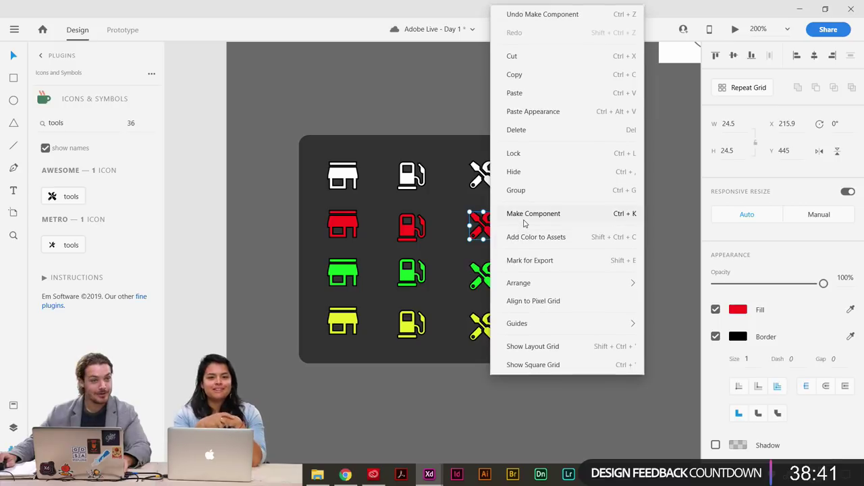
click(525, 217)
Make the green tools icon and the yellow tools icon into separate components.
click(482, 274)
right_click(491, 275)
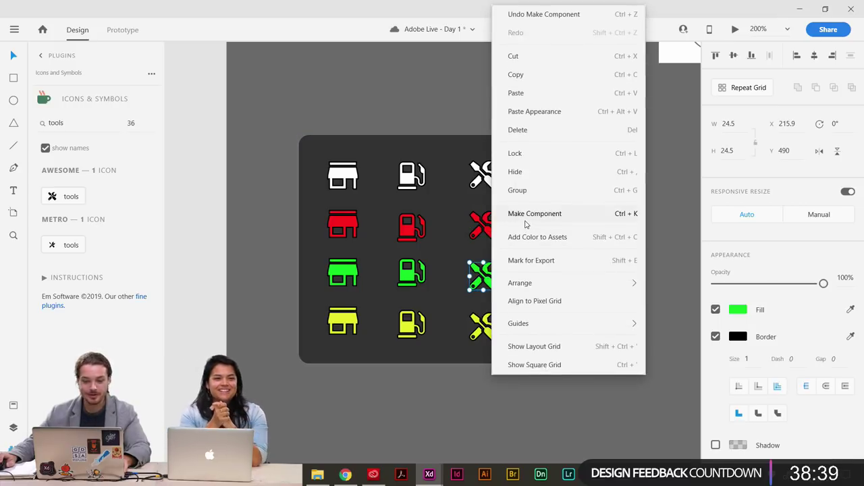
click(525, 216)
click(490, 331)
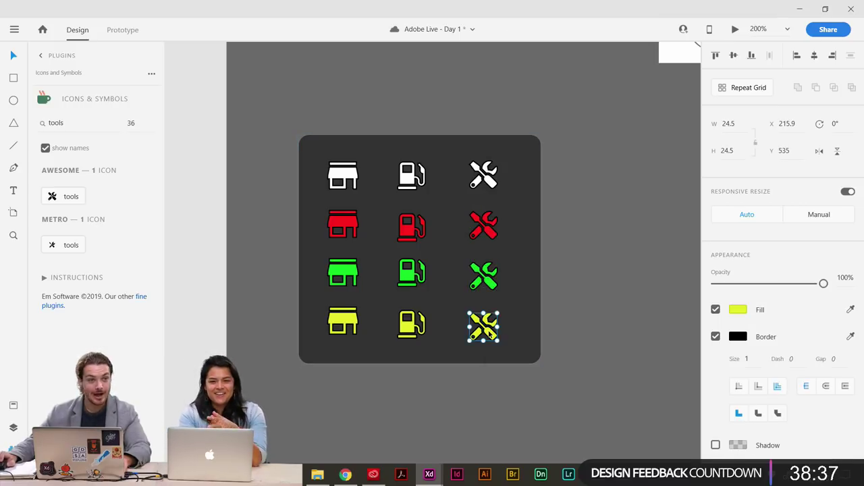
right_click(490, 331)
click(540, 221)
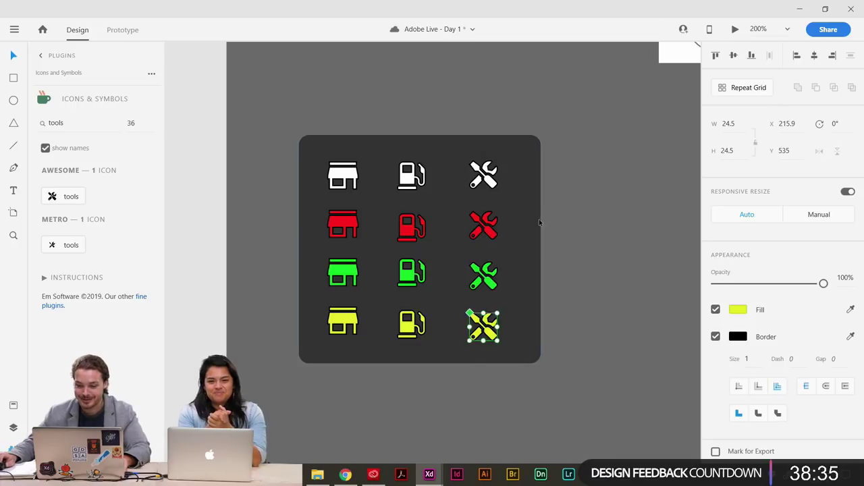
Deselect the icons and show the document assets with the list of components.
click(598, 315)
key(ctrl+1)
key(ctrl+minus)
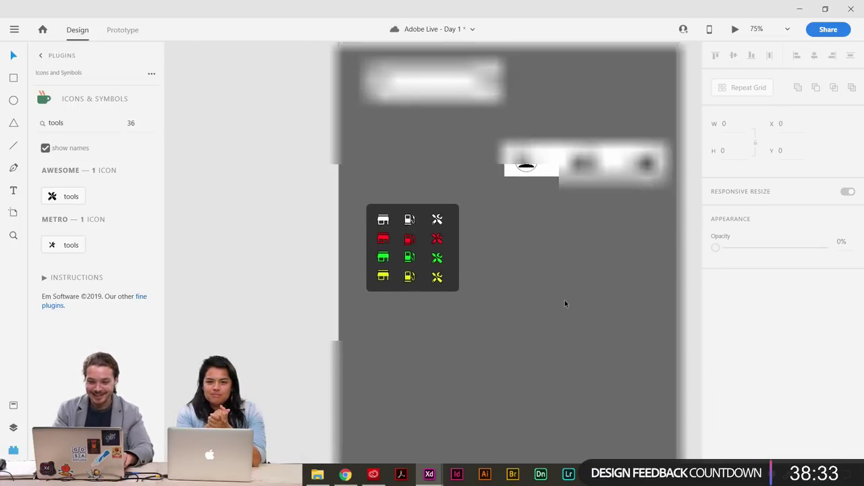
key(ctrl+shift+y)
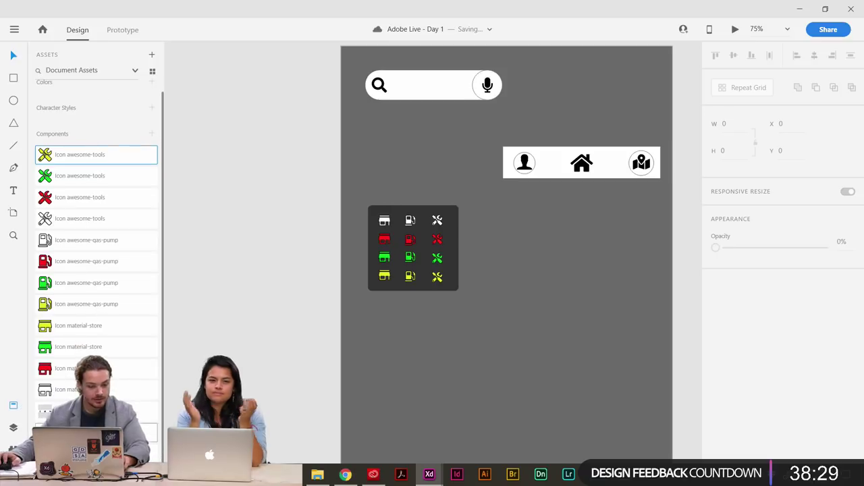
Place a test instance of the red tools component on the Components artboard, below the icon grid.
scroll(288, 280, left, 3)
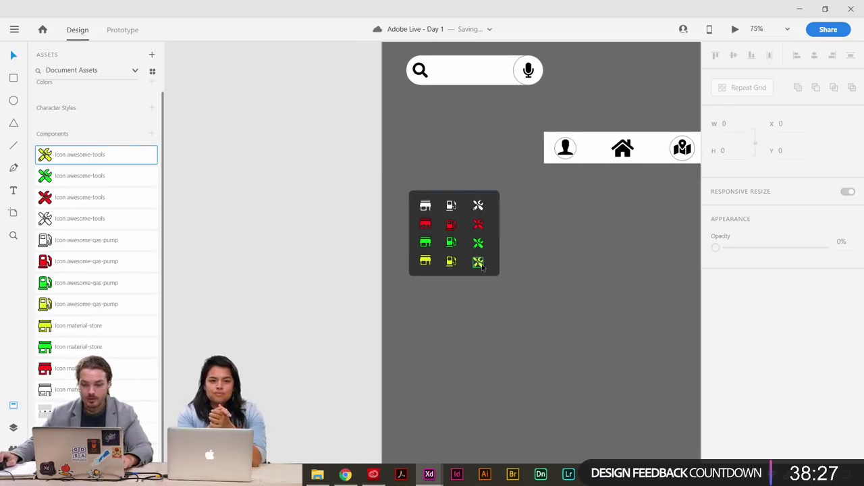
drag(148, 235, 503, 354)
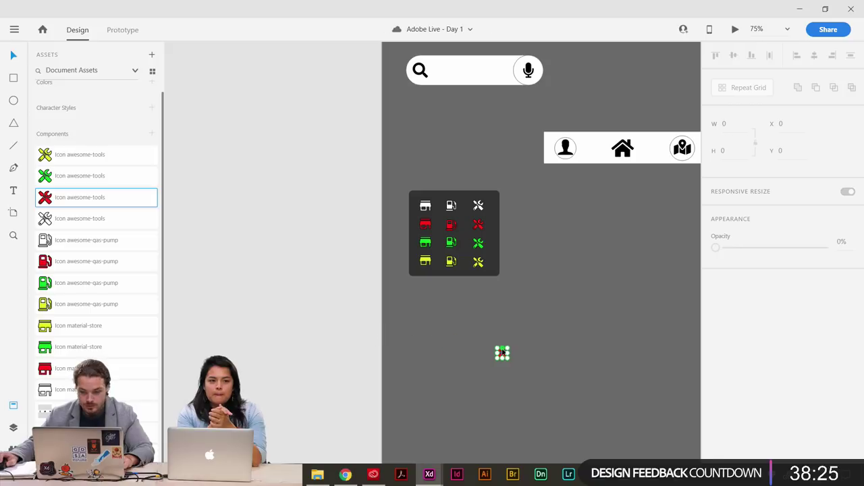
click(376, 359)
Try other red shades, including #773939, as the fill of the main red tools component in the icon grid.
click(478, 225)
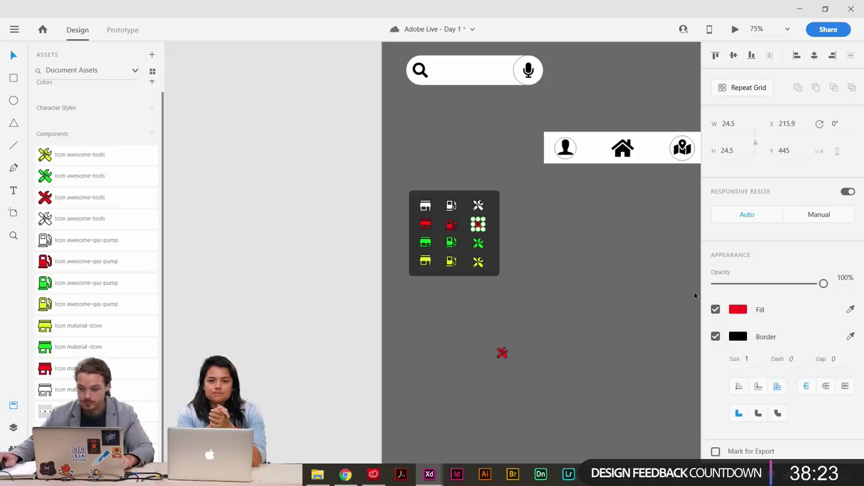
click(738, 310)
drag(627, 276, 620, 294)
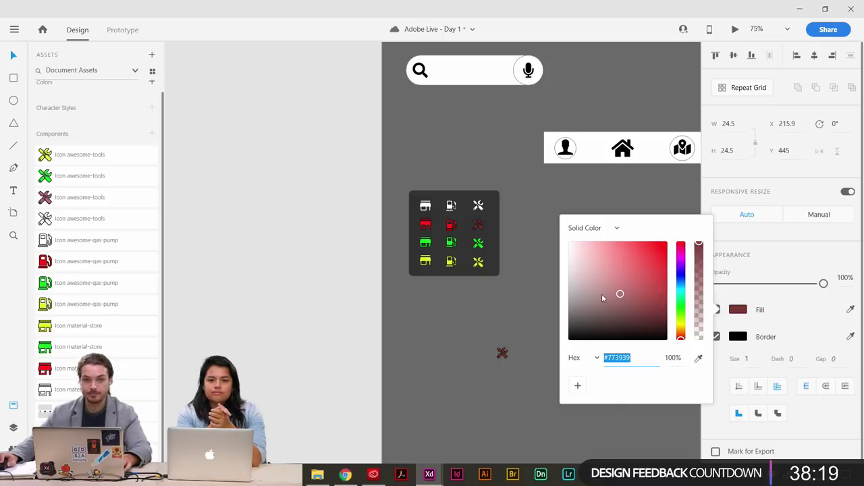
click(637, 252)
Undo the fill change on the red tools component and the placement of its test instance.
click(291, 262)
key(ctrl+z)
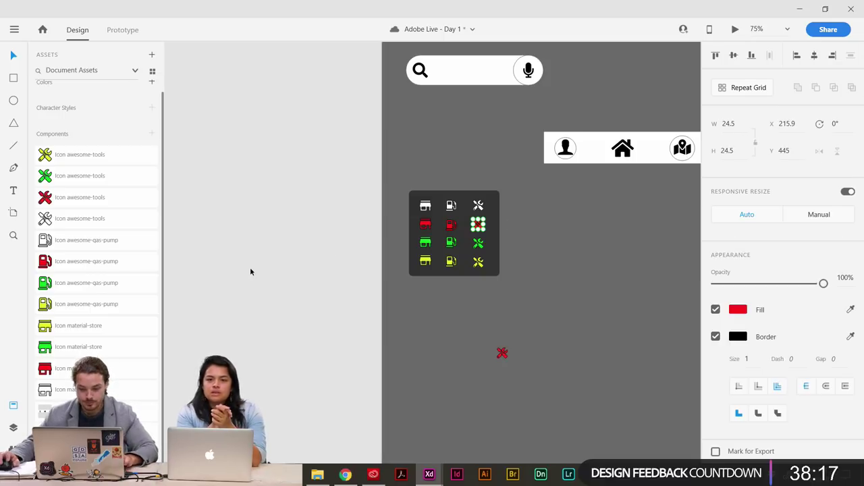
key(ctrl+z)
Go to the Map - 1 – 1 screen and select its artboard.
drag(388, 304, 406, 268)
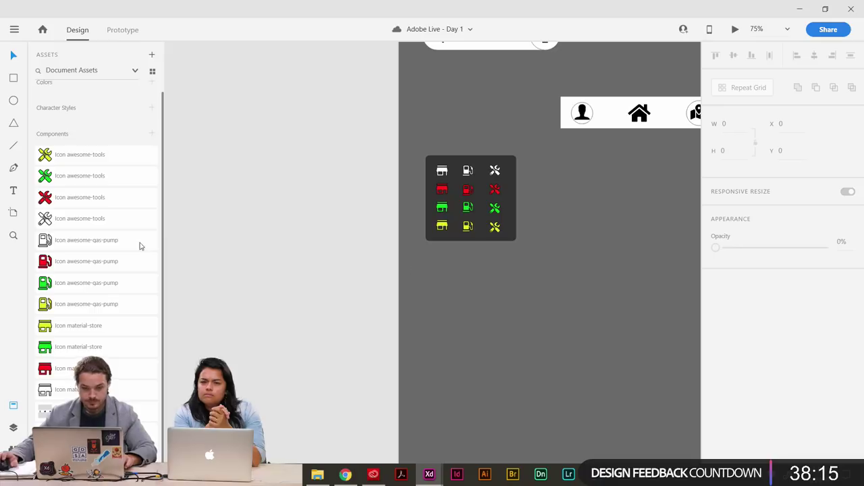
drag(172, 222, 272, 200)
scroll(273, 200, down, 6)
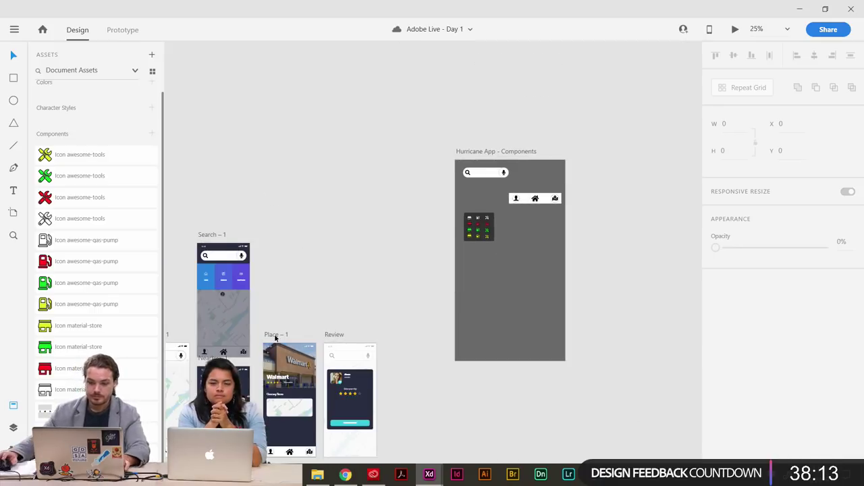
scroll(525, 211, right, 5)
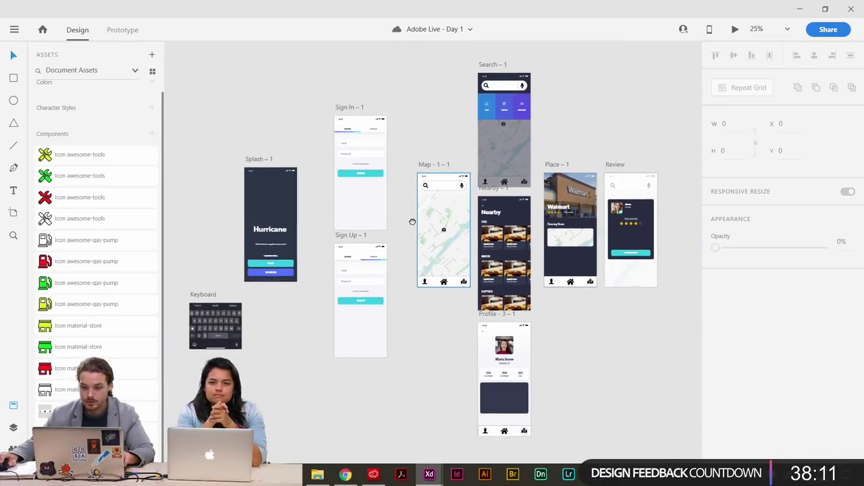
scroll(562, 284, up, 5)
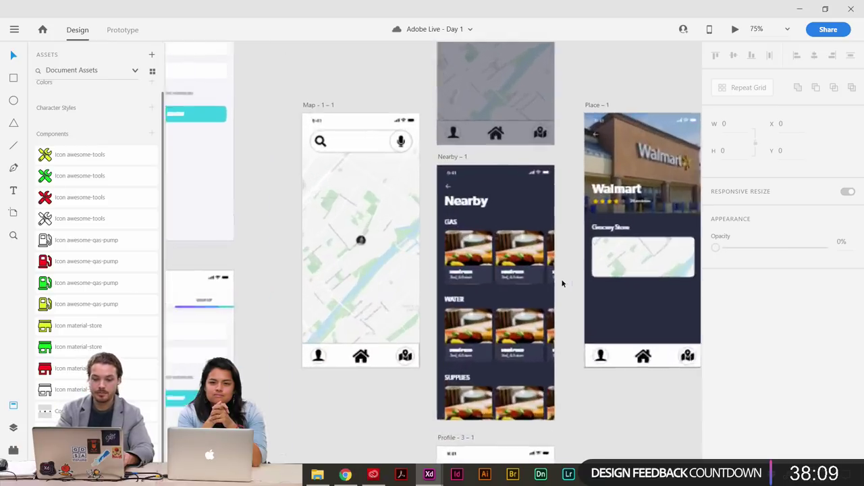
scroll(270, 91, up, 1)
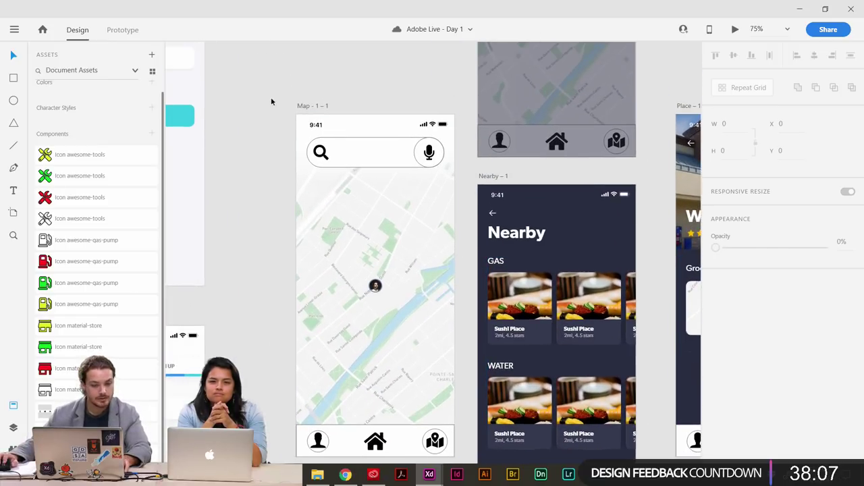
click(317, 110)
scroll(283, 133, down, 1)
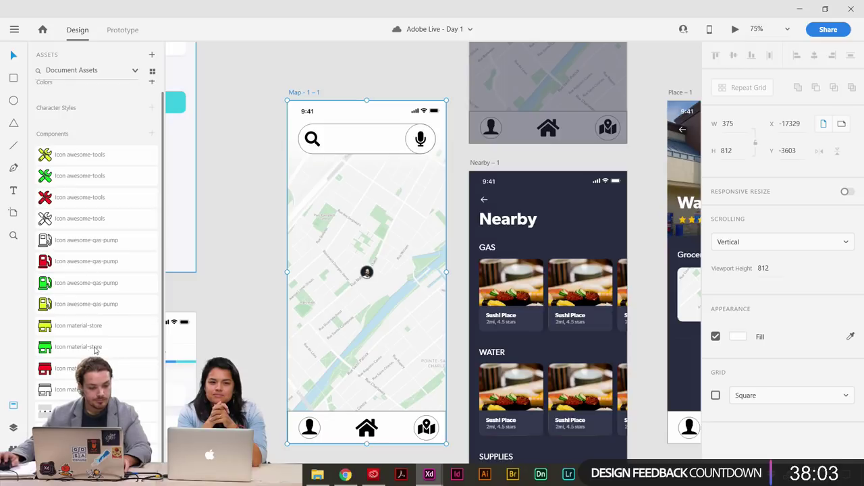
Reorder the document's components so the red store icon sits directly above the yellow and green store icons.
drag(123, 355, 102, 317)
click(353, 153)
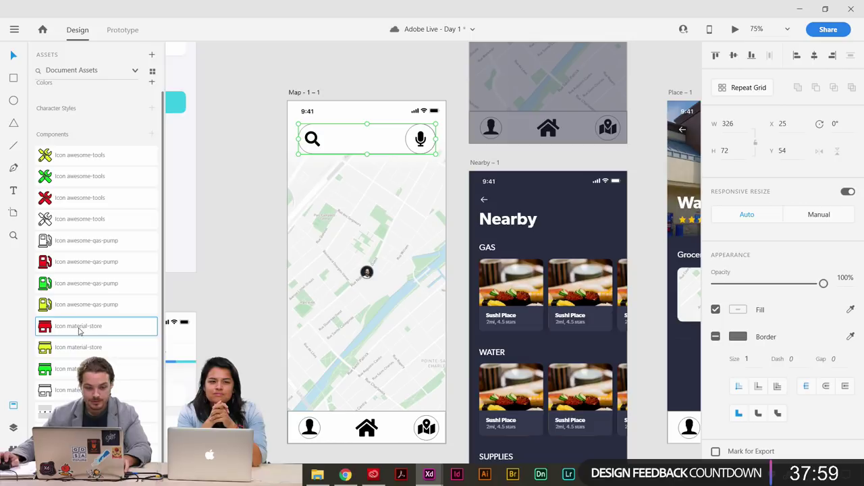
drag(79, 331, 121, 285)
click(240, 198)
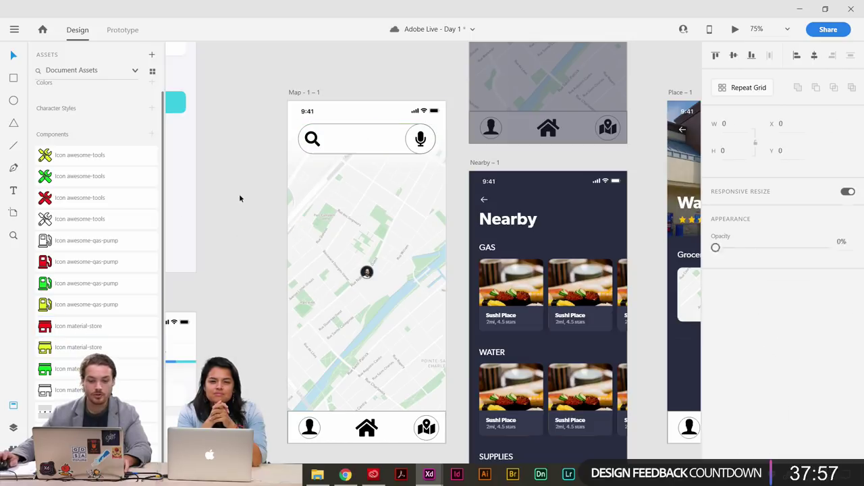
drag(78, 326, 356, 205)
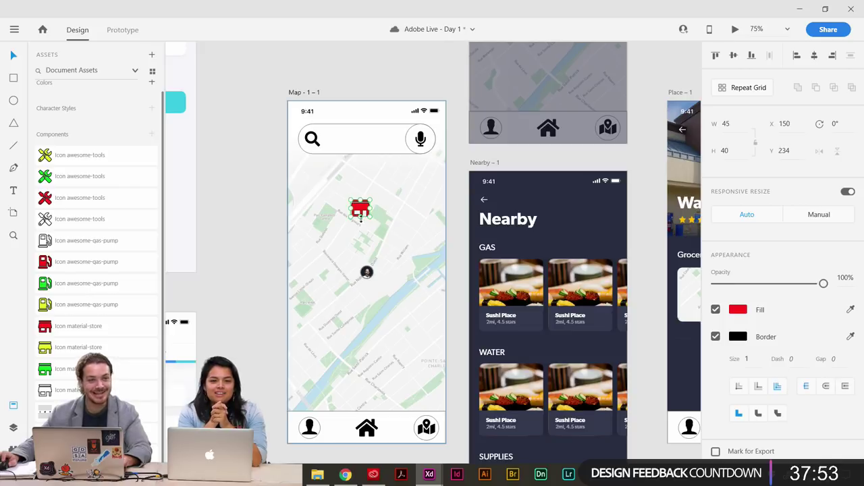
drag(349, 218, 330, 259)
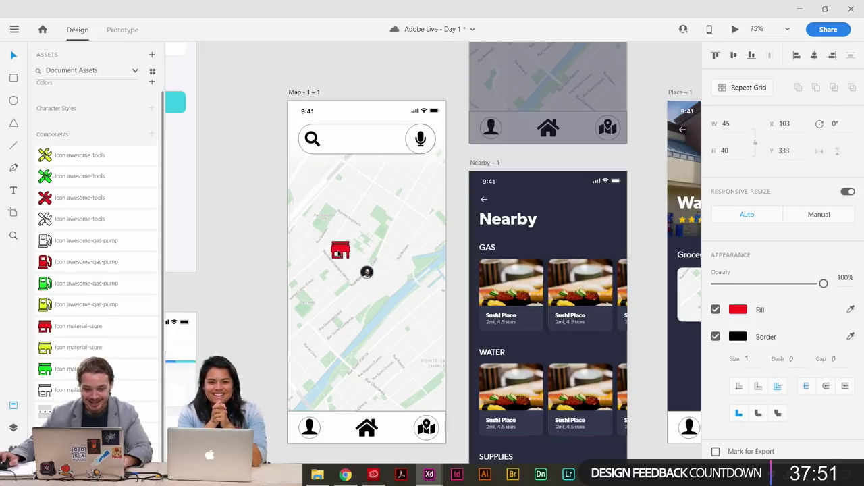
drag(78, 347, 363, 201)
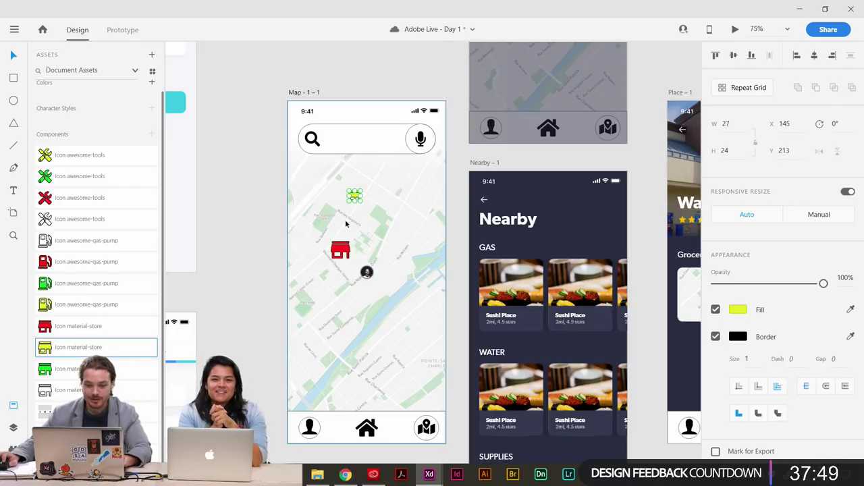
key(Delete)
click(342, 251)
key(Delete)
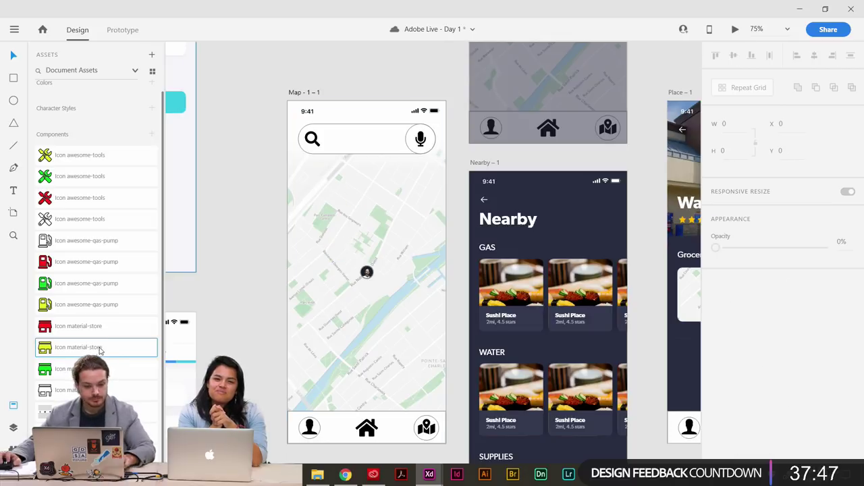
Place red, green and yellow store components on the upper part of the Map - 1 – 1 map and a second red one near its lower-right corner.
drag(119, 325, 348, 211)
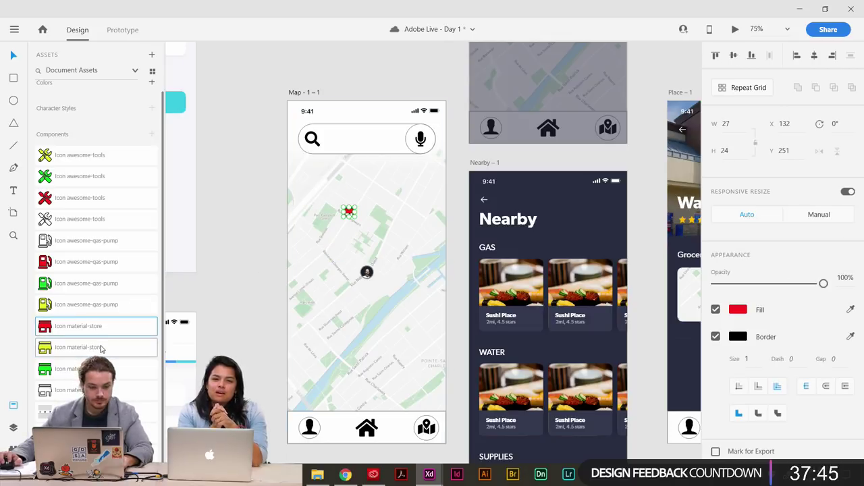
drag(100, 348, 431, 203)
drag(94, 369, 380, 193)
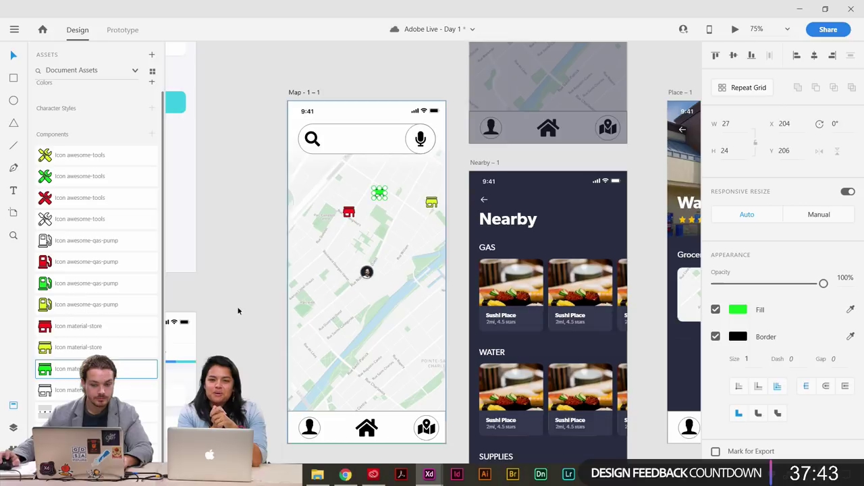
drag(415, 383, 414, 380)
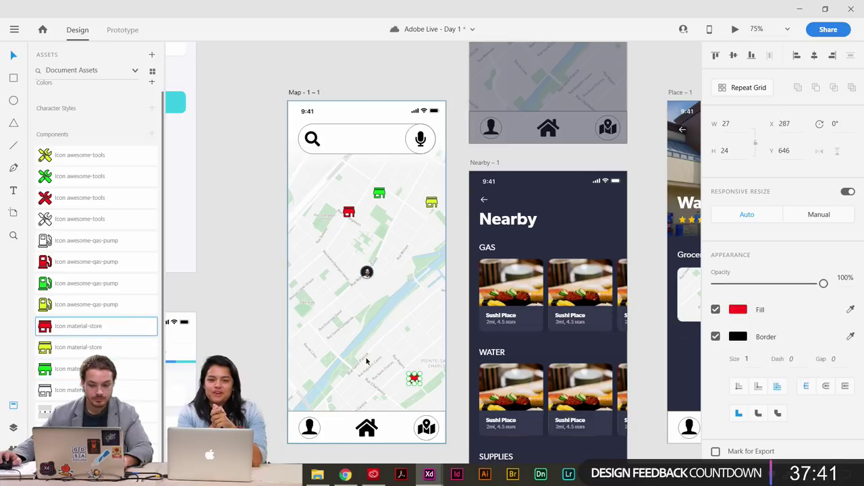
click(231, 268)
Preview the presentation slide with the three empty store shelf photos in a maximized window, and close the preview.
drag(244, 264, 264, 275)
scroll(263, 273, down, 10)
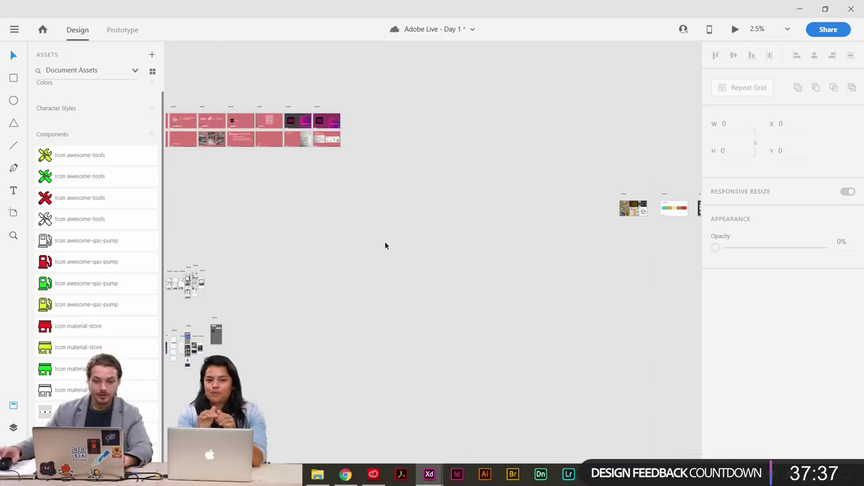
click(298, 130)
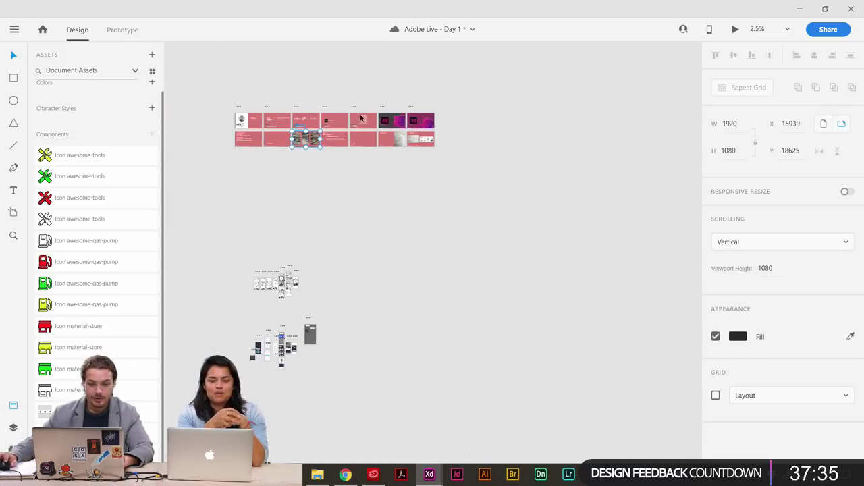
click(735, 30)
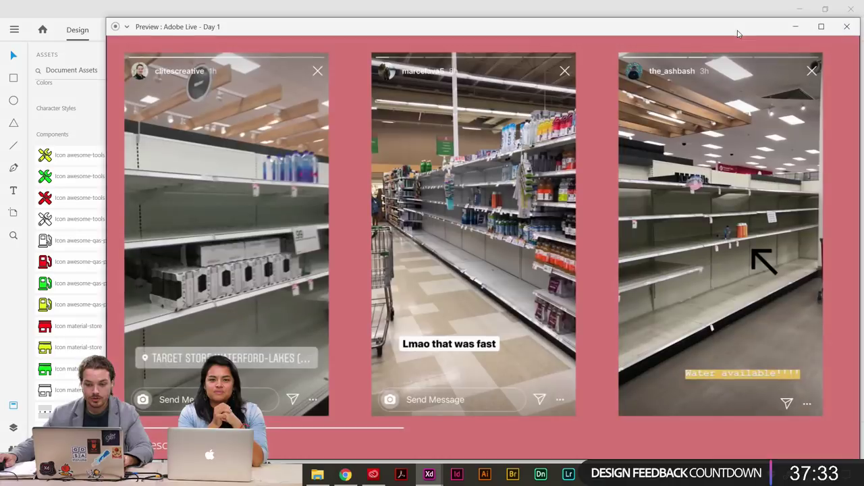
double_click(515, 33)
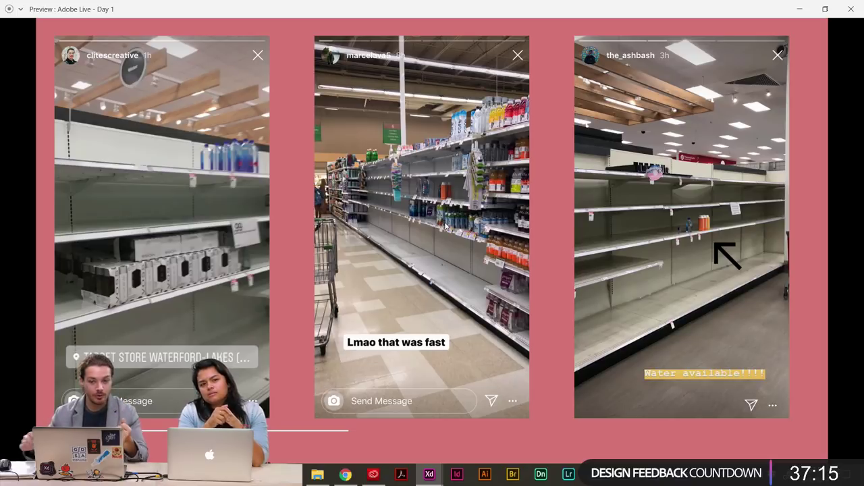
click(851, 9)
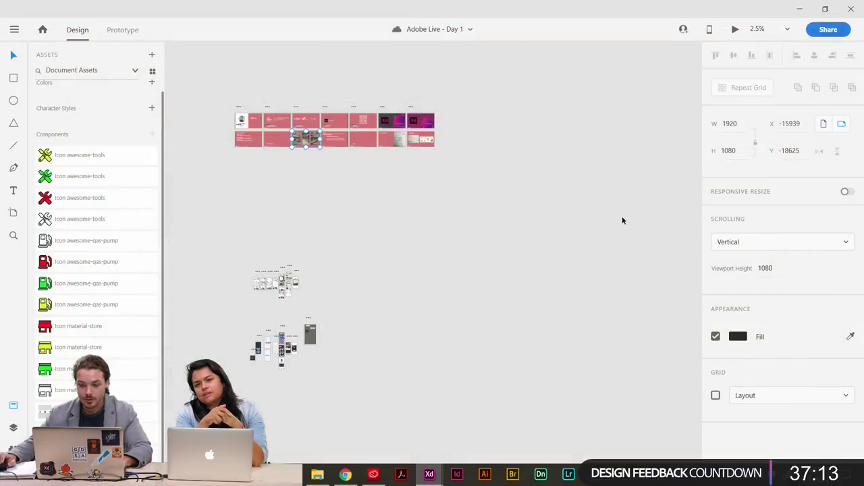
Return from the presentation slides to the Map - 1 – 1 screen and examine its store icons up close.
click(462, 303)
scroll(541, 256, down, 2)
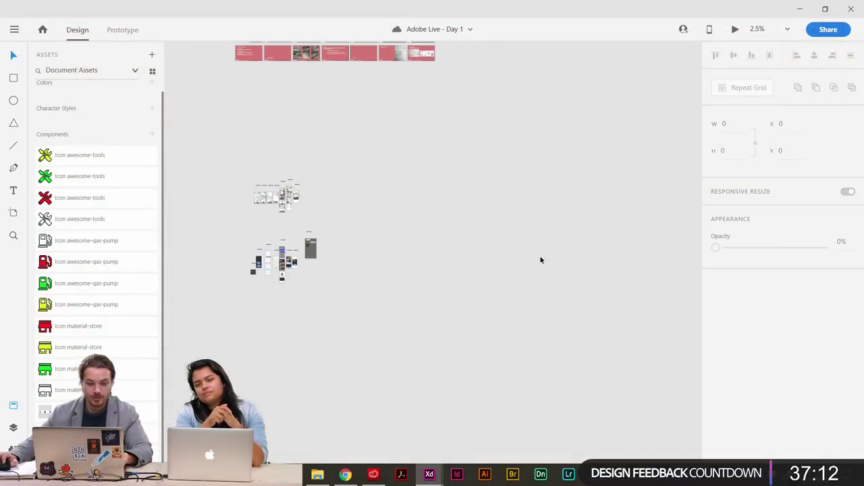
click(13, 235)
click(270, 269)
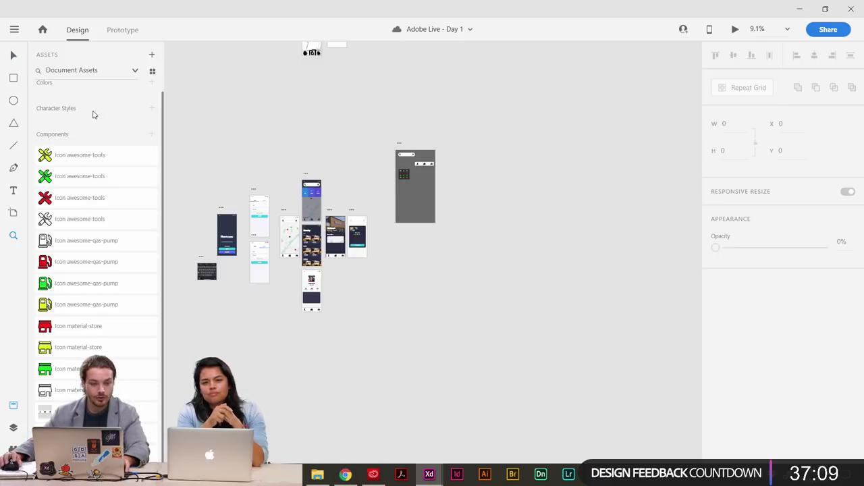
click(432, 191)
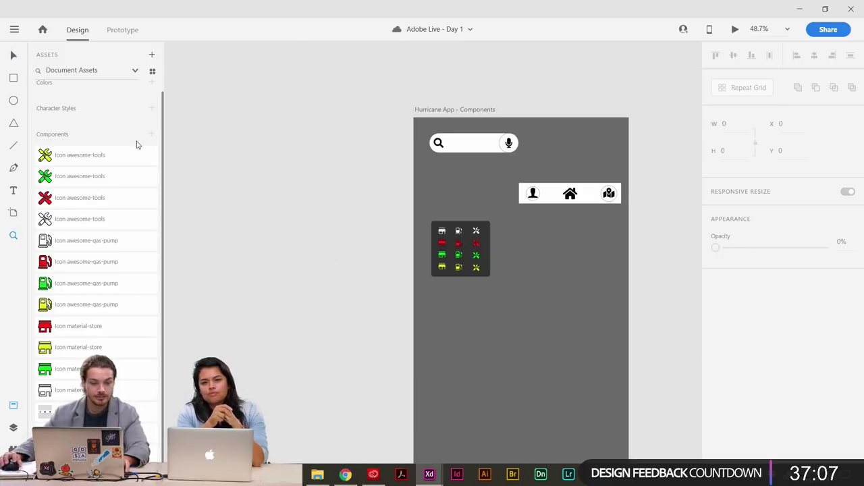
click(13, 54)
drag(305, 302, 538, 148)
drag(341, 443, 704, 195)
drag(667, 235, 636, 258)
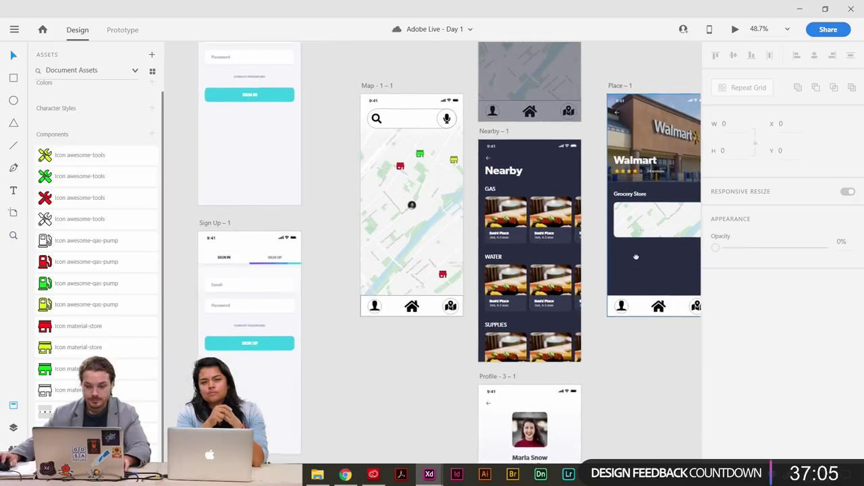
key(ctrl+plus)
key(ctrl+plus)
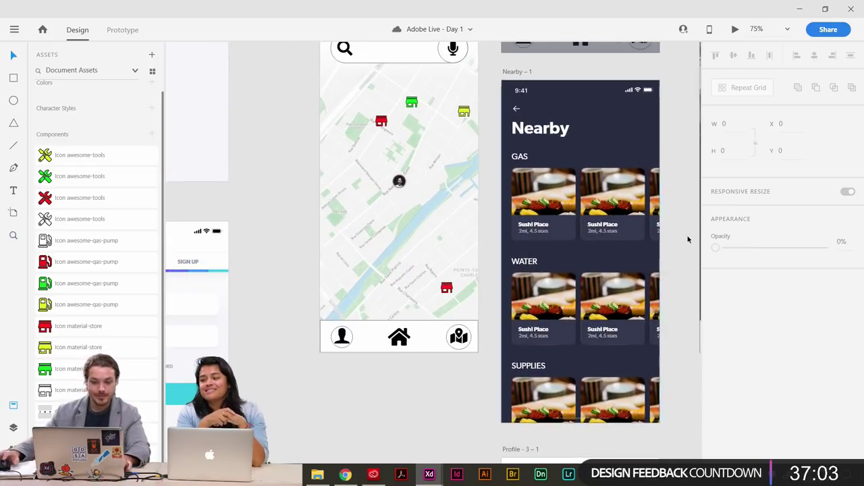
drag(276, 240, 243, 326)
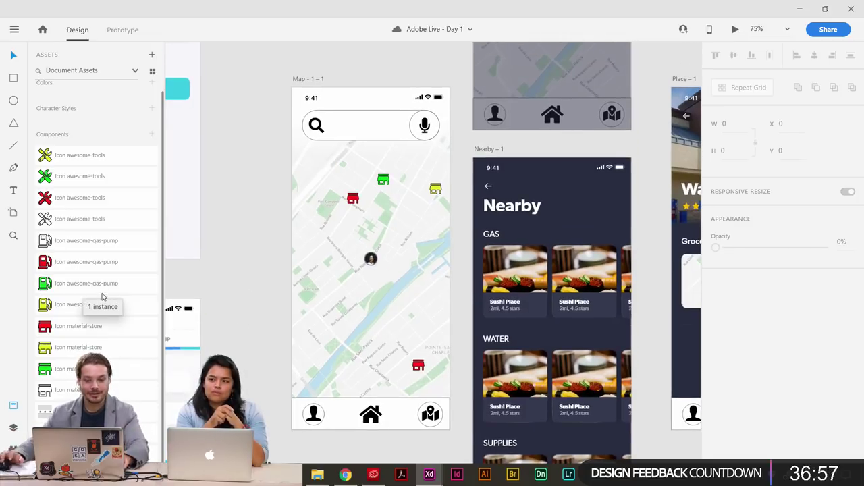
drag(220, 328, 222, 314)
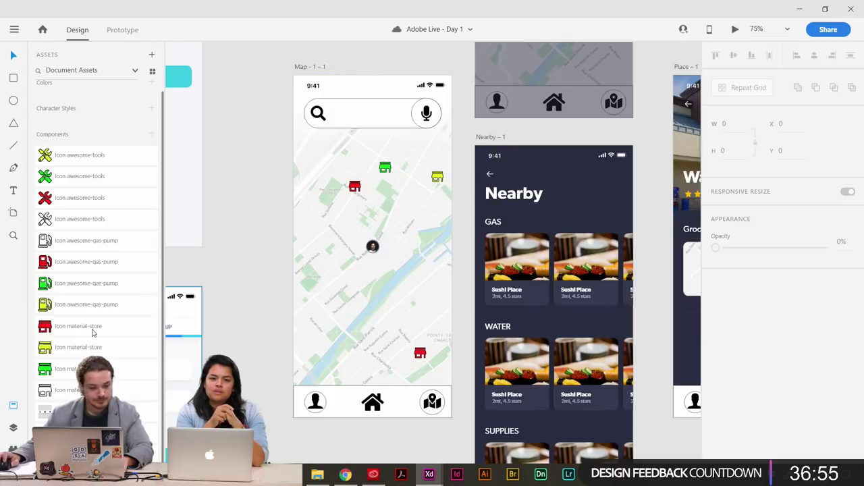
Place red, green and yellow gas pump components on the Map - 1 – 1 map, spread around the profile marker.
drag(111, 265, 324, 235)
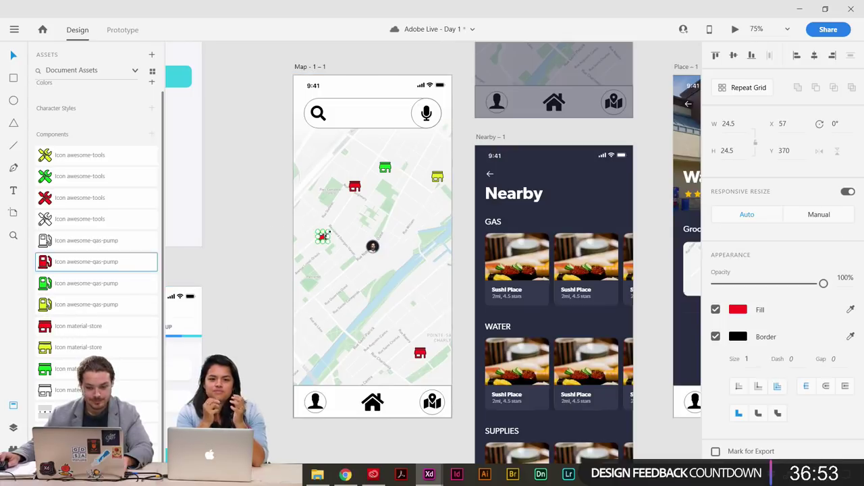
drag(110, 283, 335, 293)
drag(84, 311, 422, 310)
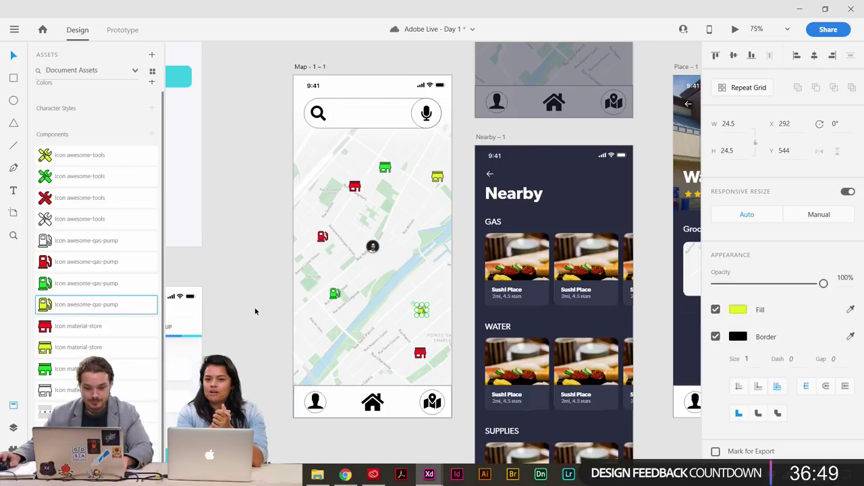
click(236, 310)
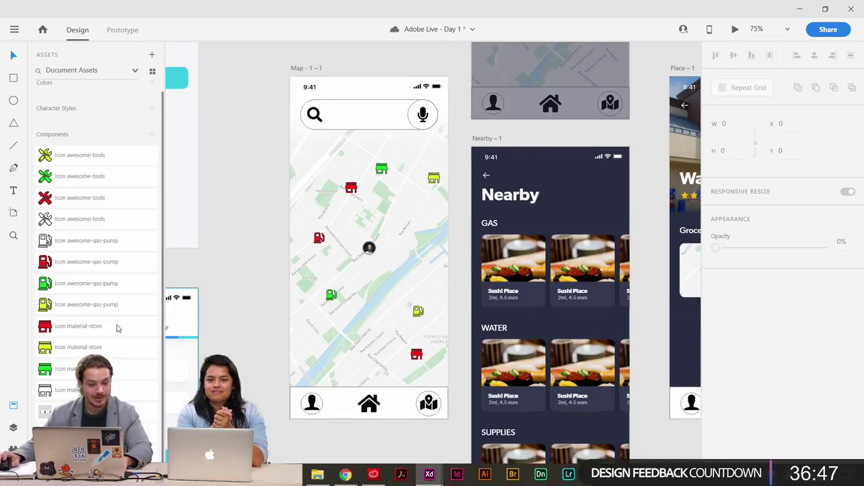
Place two yellow tools components on the Map - 1 – 1 map, one at the upper left and one near the bottom, above the navigation bar.
drag(287, 307, 264, 313)
drag(105, 240, 296, 185)
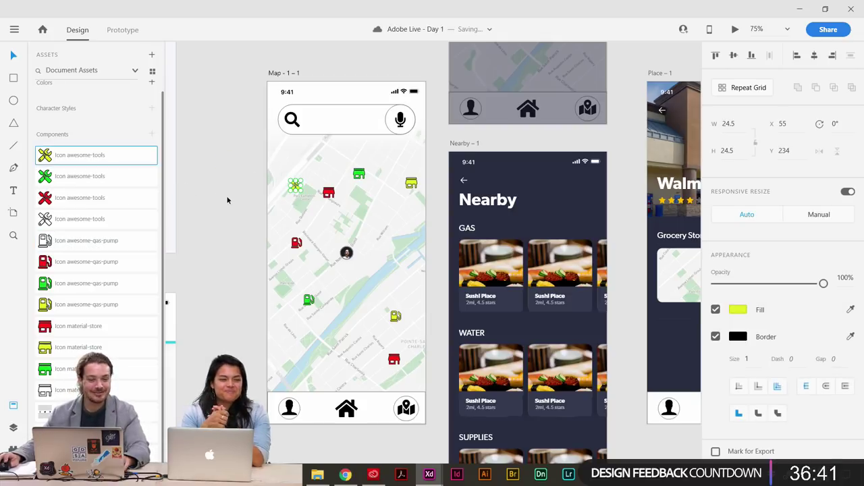
click(221, 212)
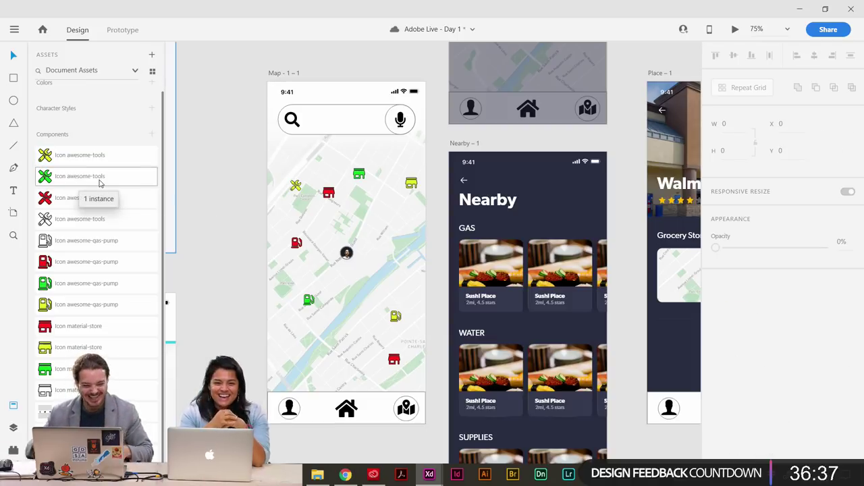
drag(74, 155, 337, 377)
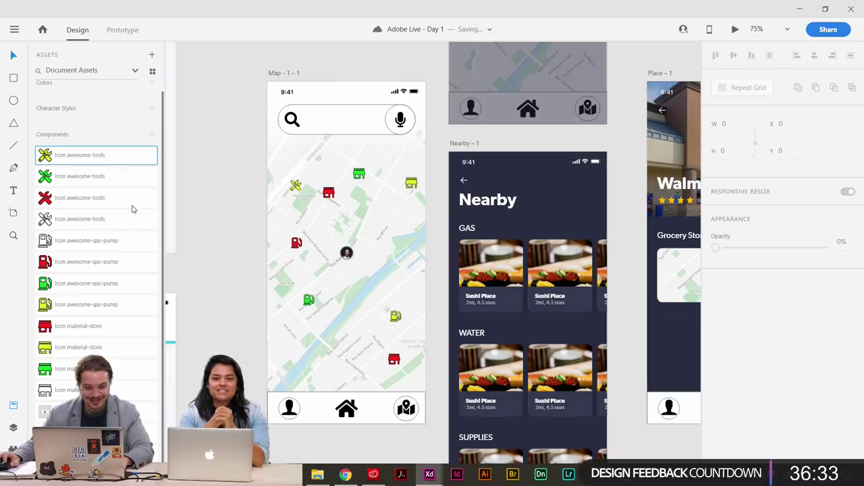
drag(98, 160, 390, 358)
drag(336, 346, 329, 368)
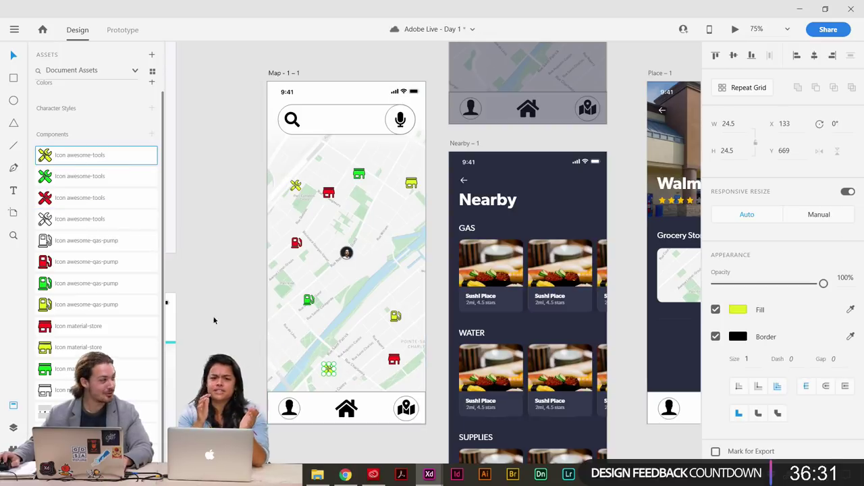
click(235, 306)
Inspect the placed icons on the Map - 1 – 1 screen at 100% zoom and hide the document assets.
scroll(236, 301, down, 1)
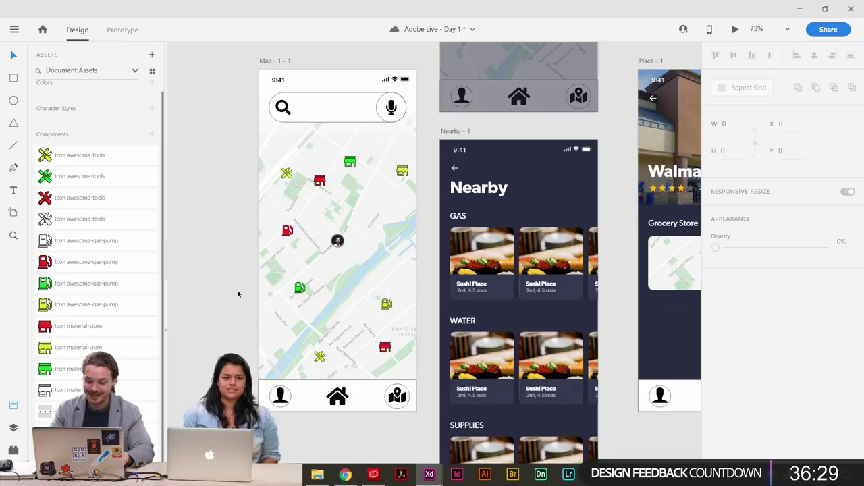
key(ctrl+1)
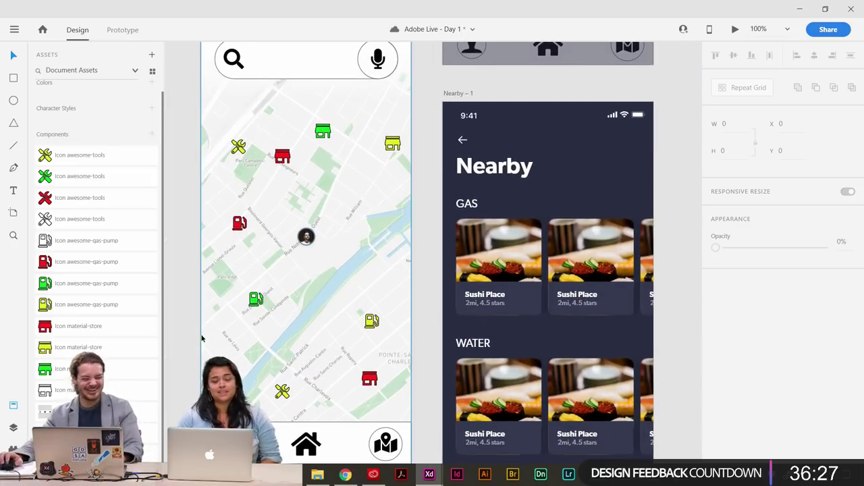
drag(201, 338, 249, 335)
drag(228, 292, 220, 304)
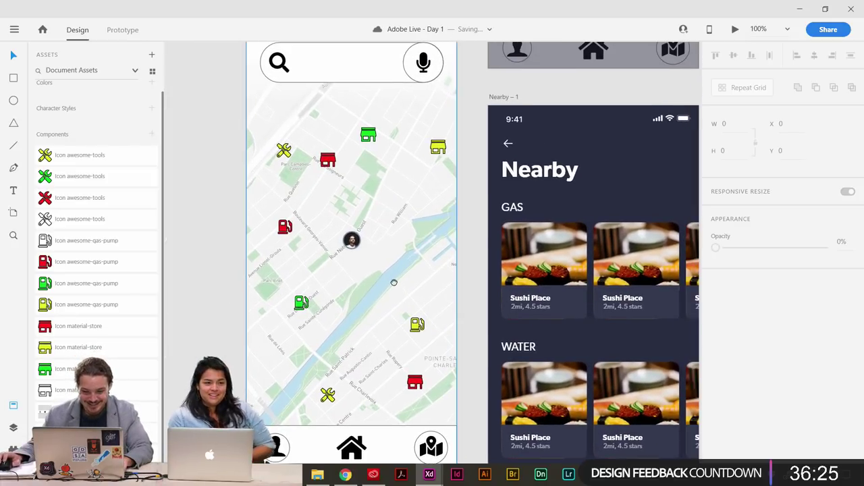
drag(394, 282, 377, 279)
drag(366, 374, 374, 341)
click(13, 406)
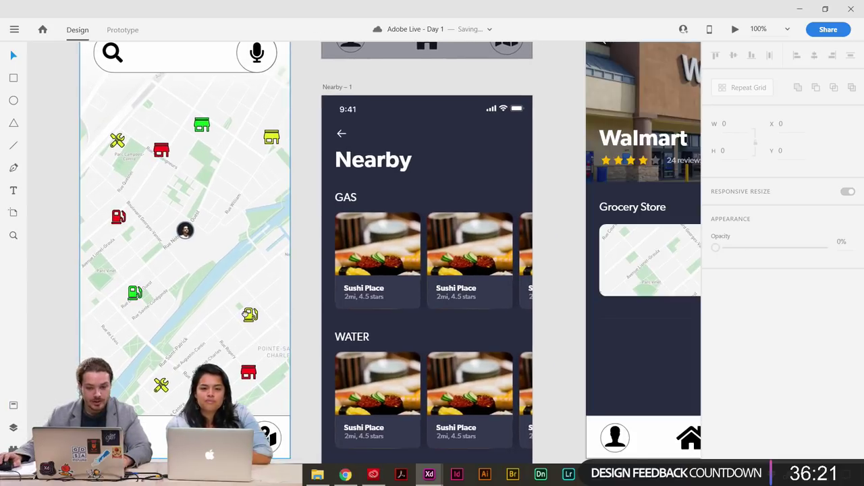
Look over the Map - 1 – 1, Nearby – 1 and Place – 1 screens side by side.
scroll(322, 162, left, 2)
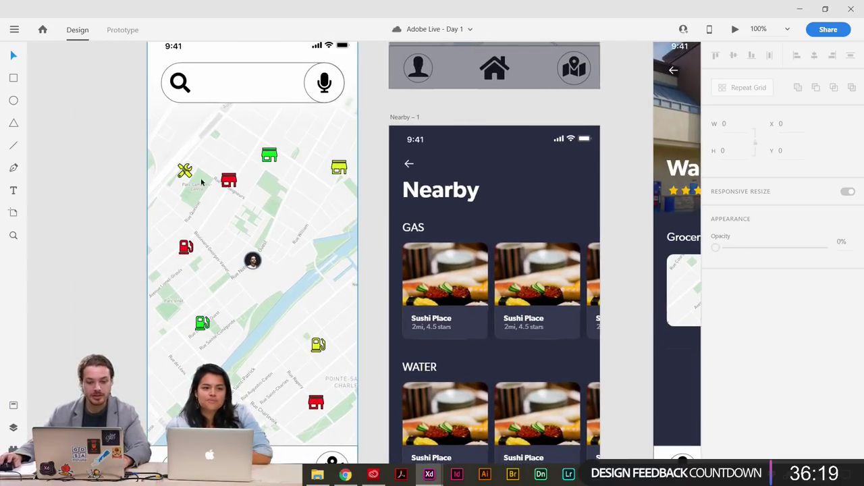
scroll(349, 276, down, 2)
scroll(348, 275, right, 2)
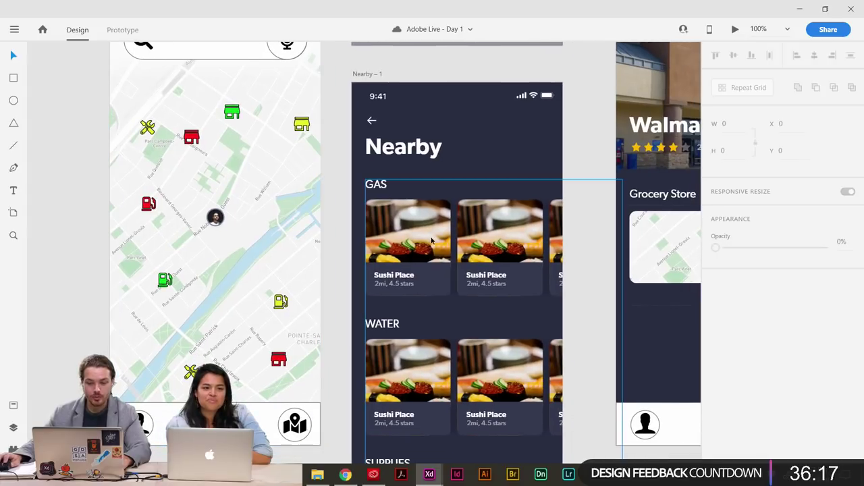
scroll(509, 251, left, 4)
scroll(510, 251, up, 1)
scroll(541, 203, down, 2)
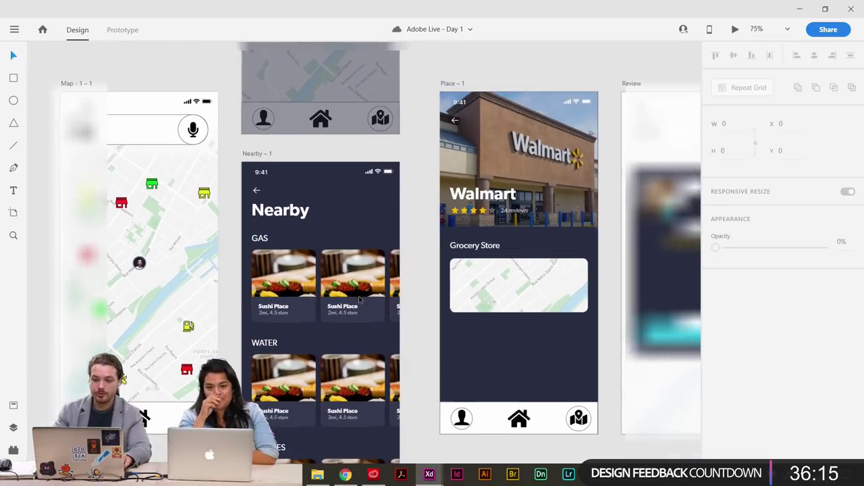
scroll(513, 261, up, 1)
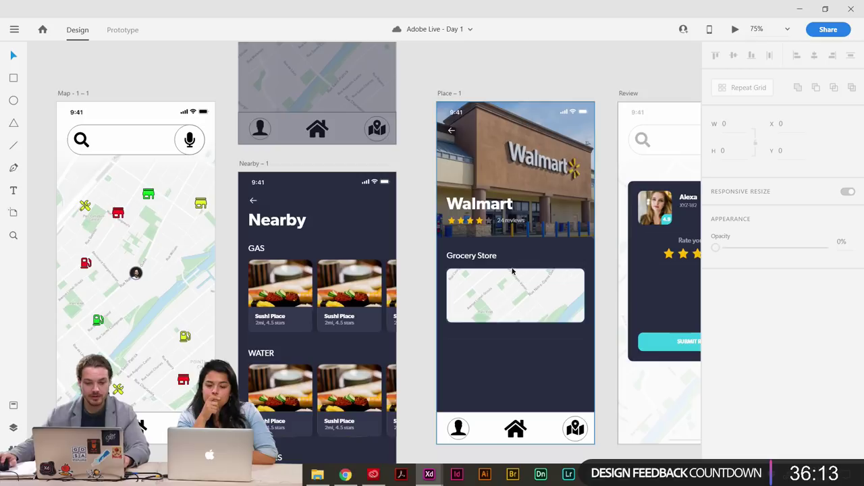
Move the Place – 1 artboard down below the row of screens, to about X -16331, Y -2709.
key(ctrl+minus)
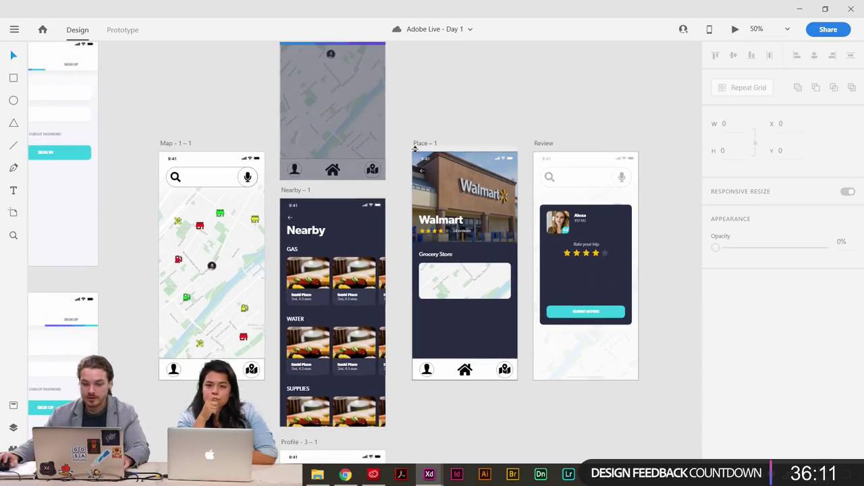
drag(416, 147, 442, 382)
drag(530, 385, 506, 259)
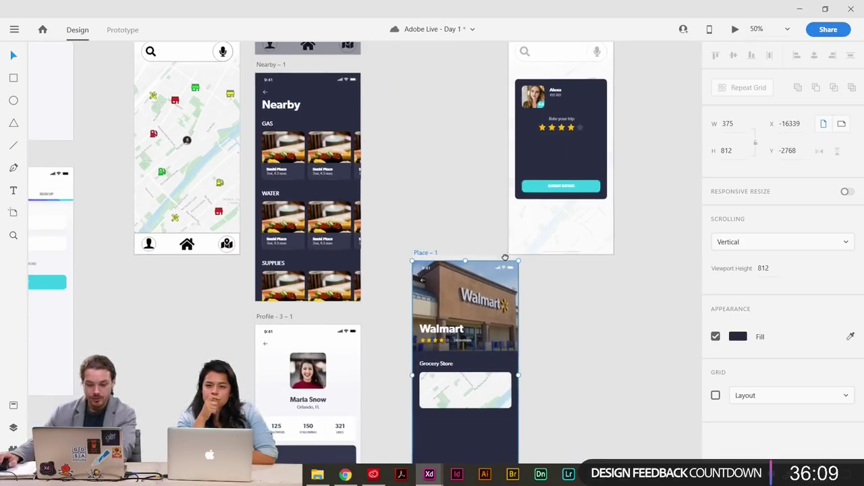
drag(428, 257, 430, 273)
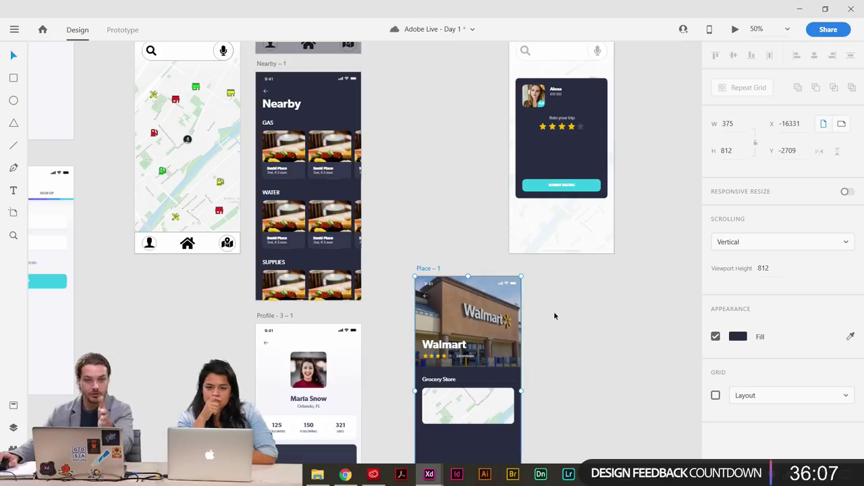
Move the Review artboard beside the Nearby – 1 screen and above Place – 1, to X -16340, Y -3603.
drag(558, 301, 577, 336)
drag(460, 261, 471, 287)
drag(547, 89, 459, 90)
drag(391, 244, 478, 208)
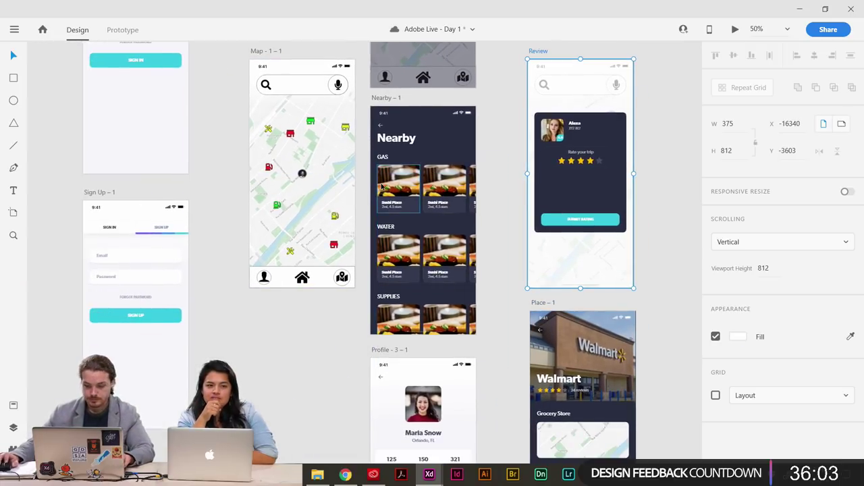
Select the photo inside the first GAS card on the Nearby artboard and open the Gas folder of the stock photos.
scroll(383, 186, up, 5)
scroll(412, 283, up, 1)
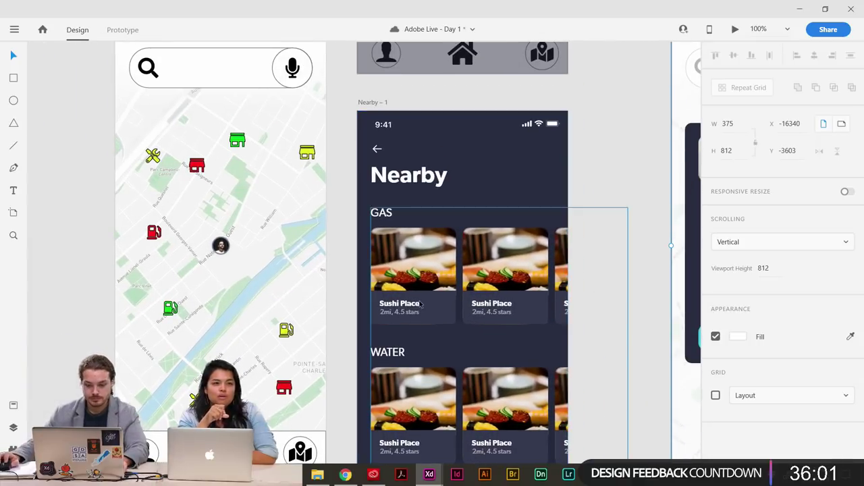
double_click(420, 288)
double_click(422, 283)
double_click(422, 280)
double_click(421, 279)
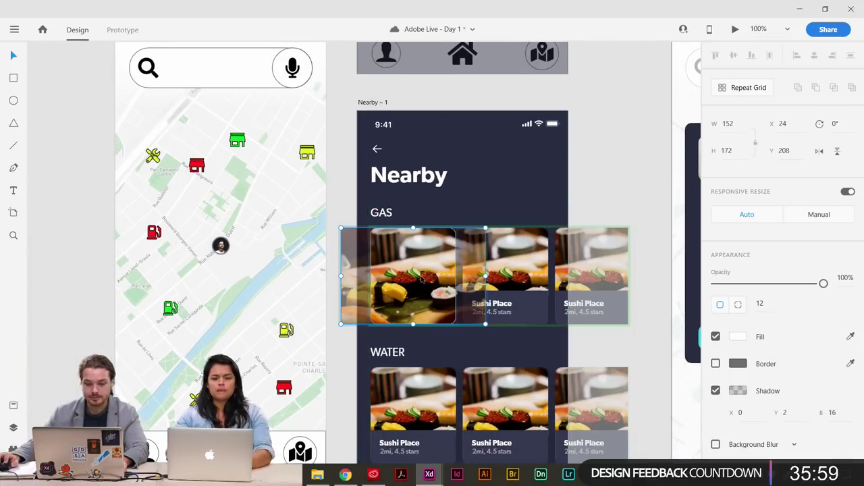
click(317, 475)
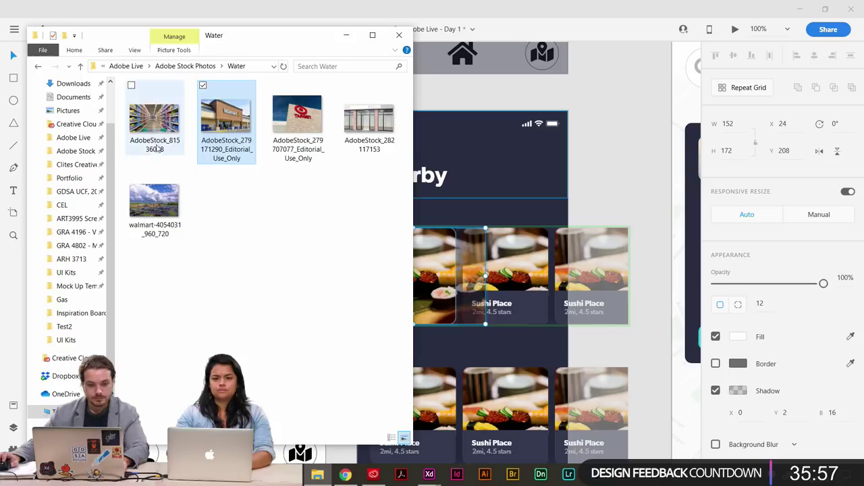
drag(274, 42, 164, 54)
click(104, 60)
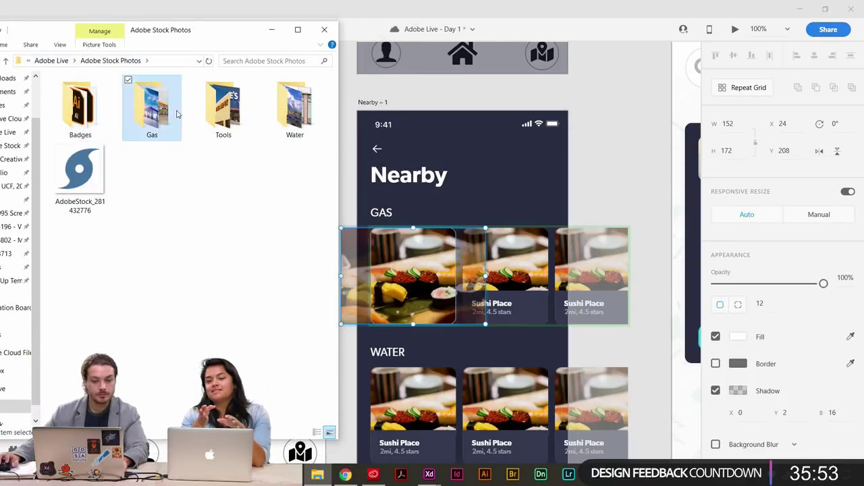
double_click(152, 108)
Try filling the GAS cards with the single photo AdobeStock_133660124, and undo the replacement.
drag(80, 111, 410, 279)
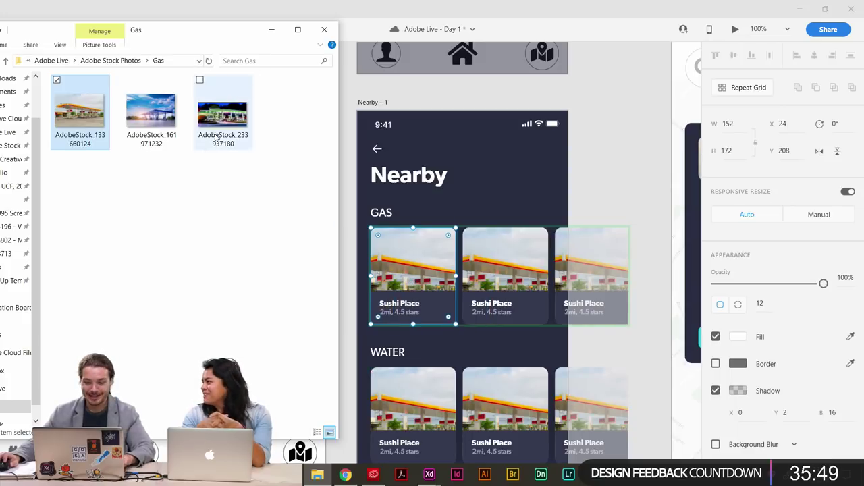
click(633, 218)
key(ctrl+z)
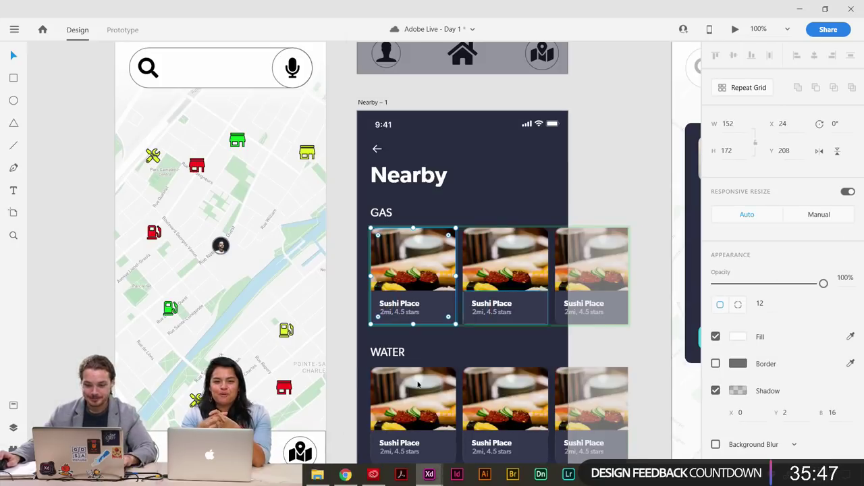
Try filling the cards with all three gas station photos at once, and undo the replacement.
click(318, 474)
drag(75, 183, 277, 129)
drag(137, 121, 433, 269)
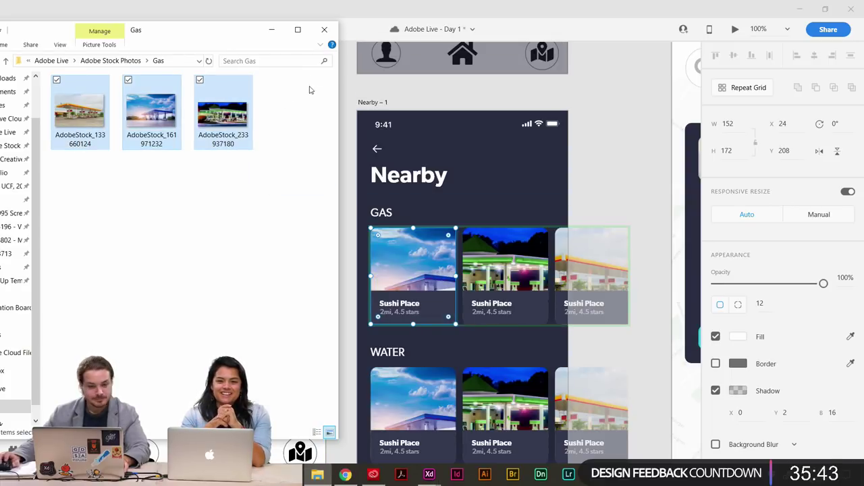
click(271, 29)
scroll(633, 189, down, 3)
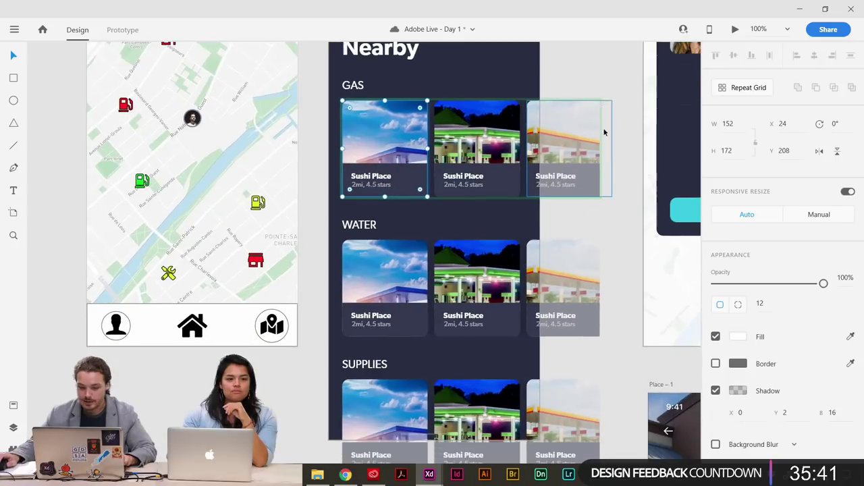
key(ctrl+z)
Ungroup the outer repeat grid that links the GAS, WATER and SUPPLIES rows.
click(601, 146)
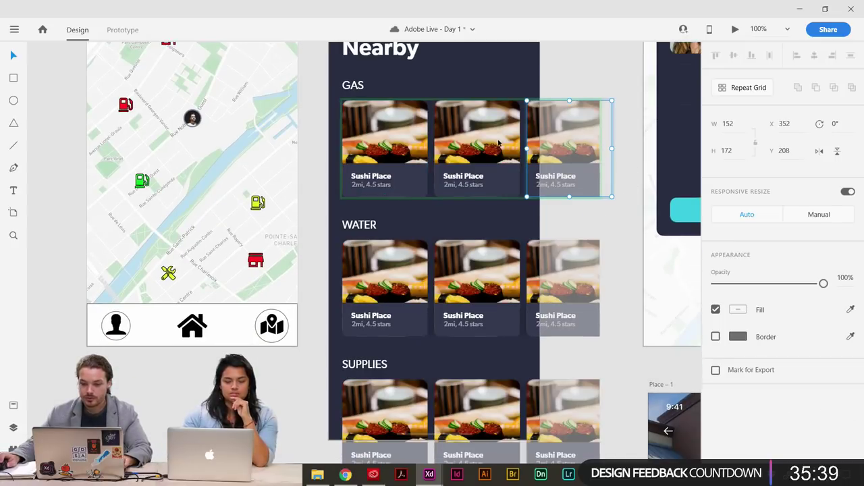
key(Escape)
key(Escape)
click(737, 91)
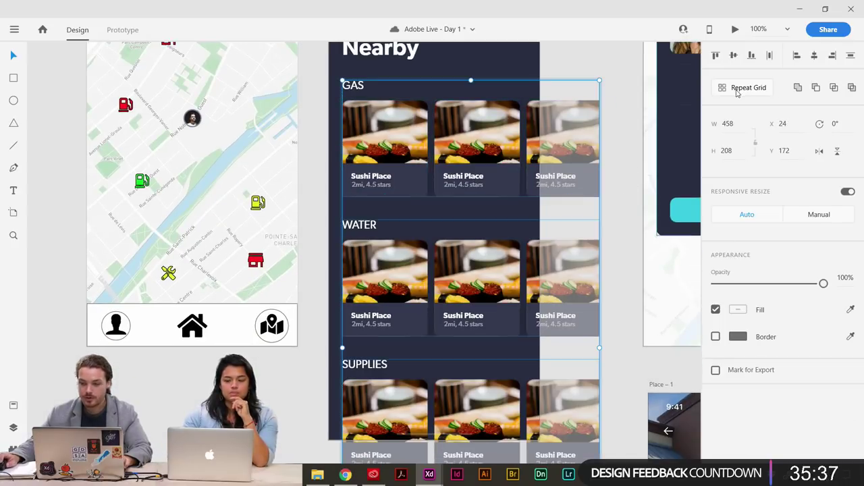
Fill the GAS row's cards with the three gas station photos from the Gas folder.
click(603, 146)
click(402, 146)
double_click(402, 145)
double_click(402, 145)
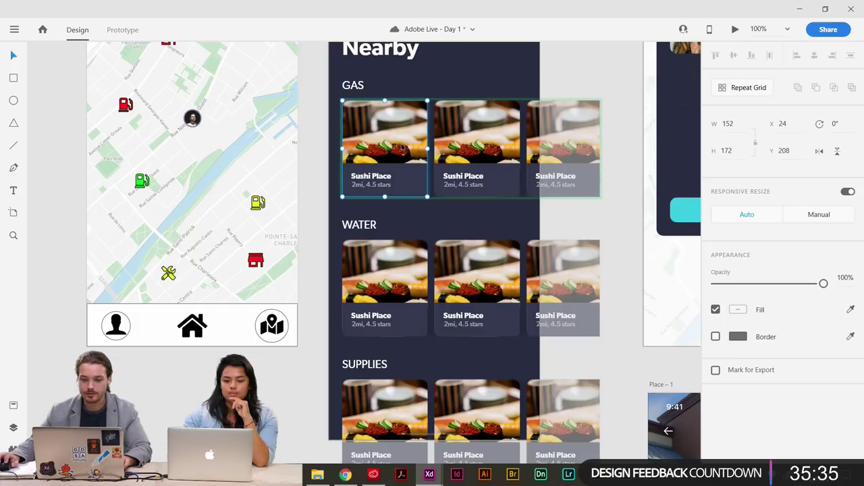
click(649, 144)
click(400, 142)
double_click(394, 142)
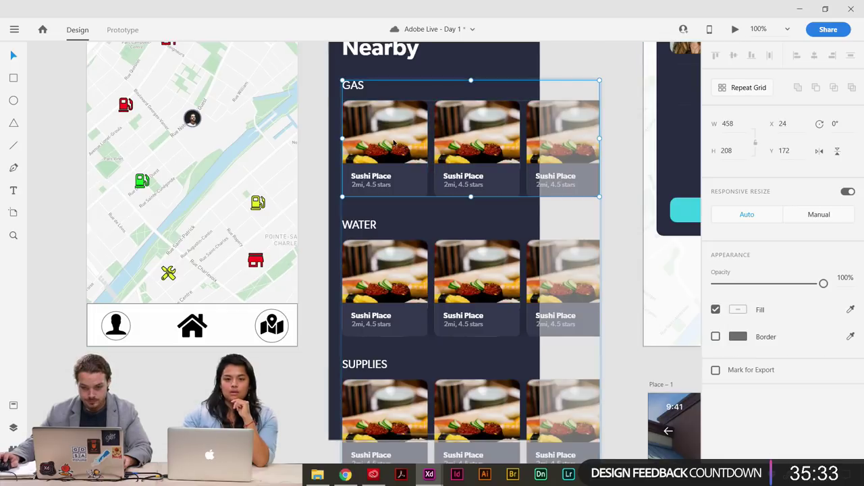
key(alt+Tab)
drag(106, 123, 398, 130)
Scale down and reposition the first GAS card's photo so the station sits above the caption.
double_click(392, 141)
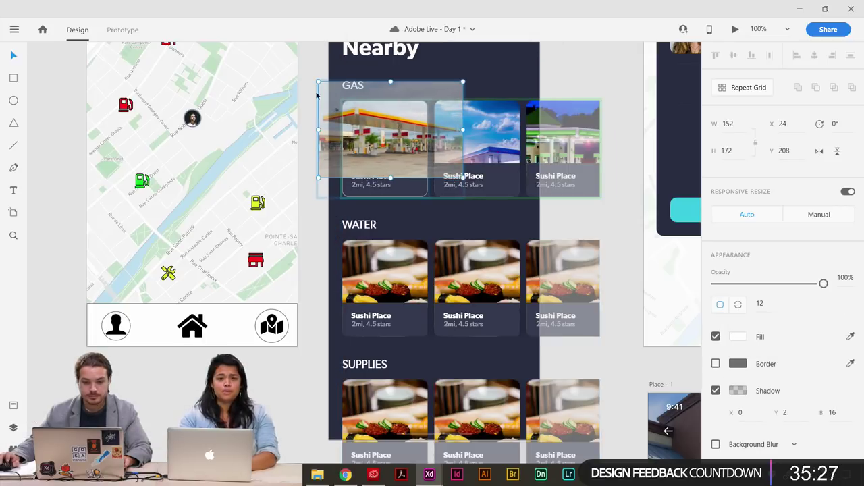
drag(318, 82, 338, 90)
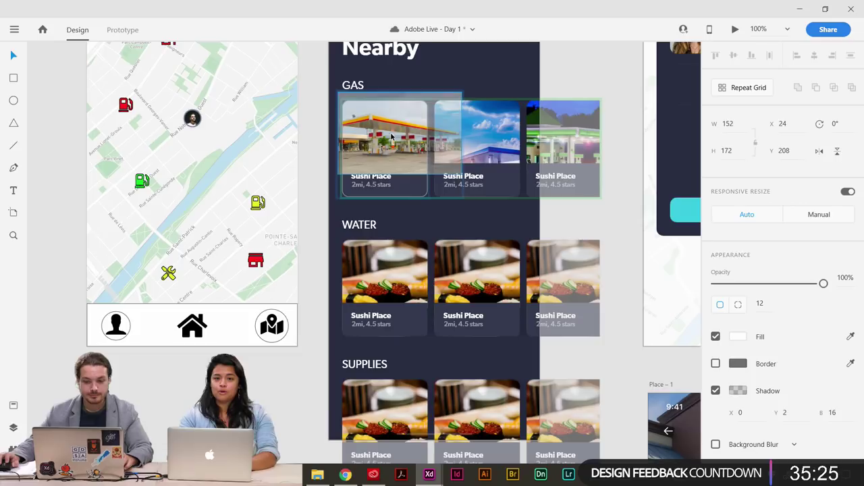
click(625, 156)
Move the second GAS card's photo up and left within its frame to show the blue station.
double_click(476, 140)
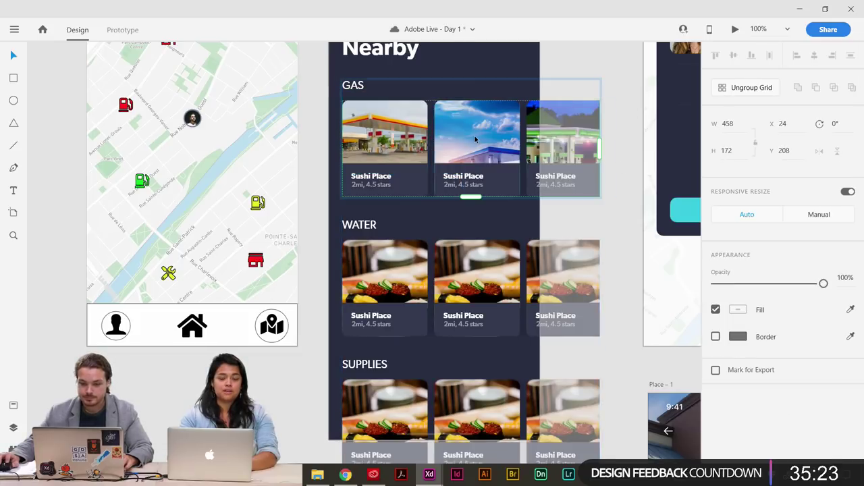
double_click(476, 139)
double_click(491, 144)
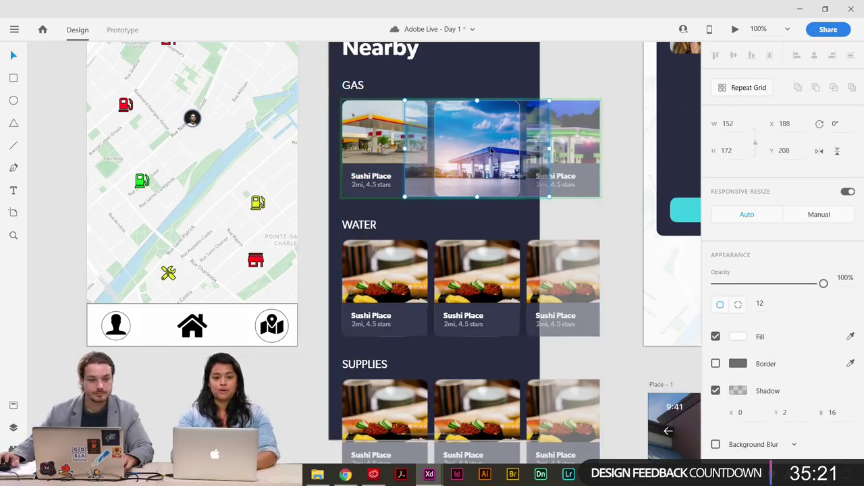
drag(491, 150, 464, 133)
key(Escape)
key(Escape)
click(536, 142)
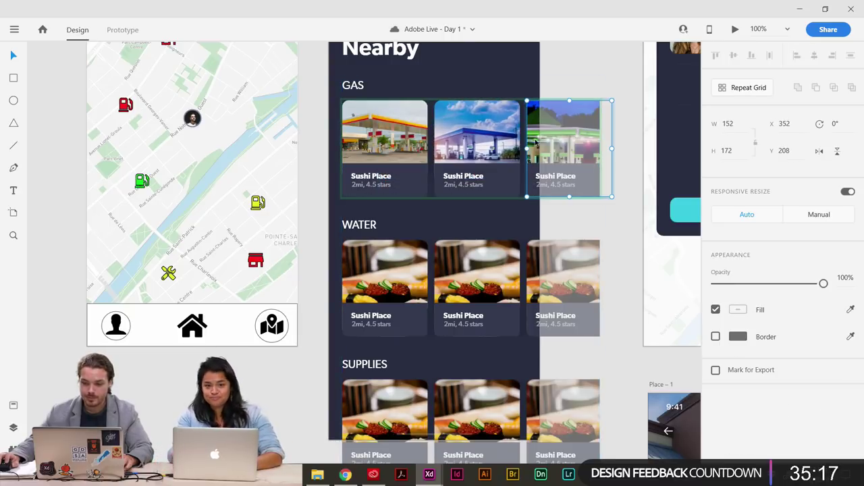
drag(548, 141, 553, 137)
key(ctrl+z)
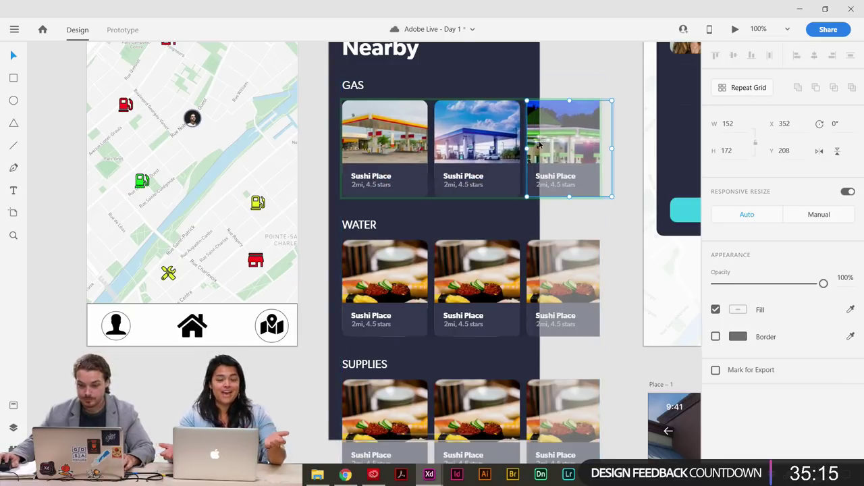
double_click(539, 146)
double_click(540, 145)
key(ctrl+a)
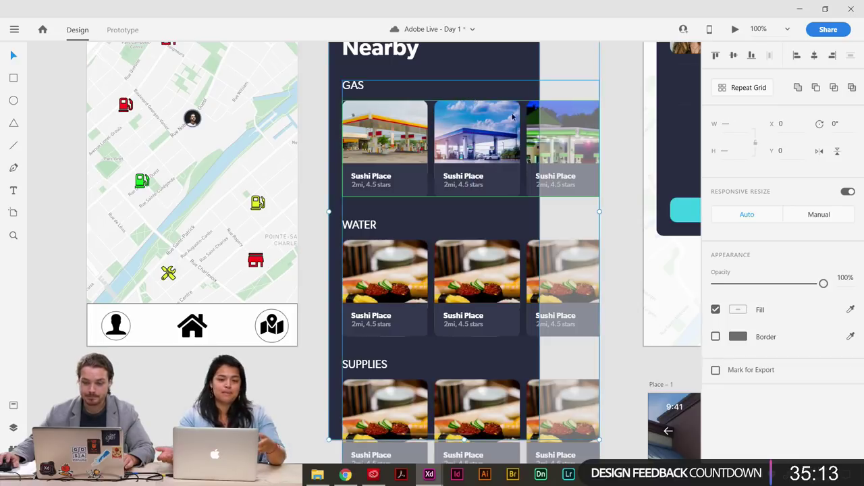
Readjust the blue station photo inside the second GAS card, shifting it further up and left.
double_click(513, 117)
double_click(466, 140)
drag(479, 154, 463, 127)
Move up, scale down and reposition the green station photo inside the third GAS card.
double_click(564, 134)
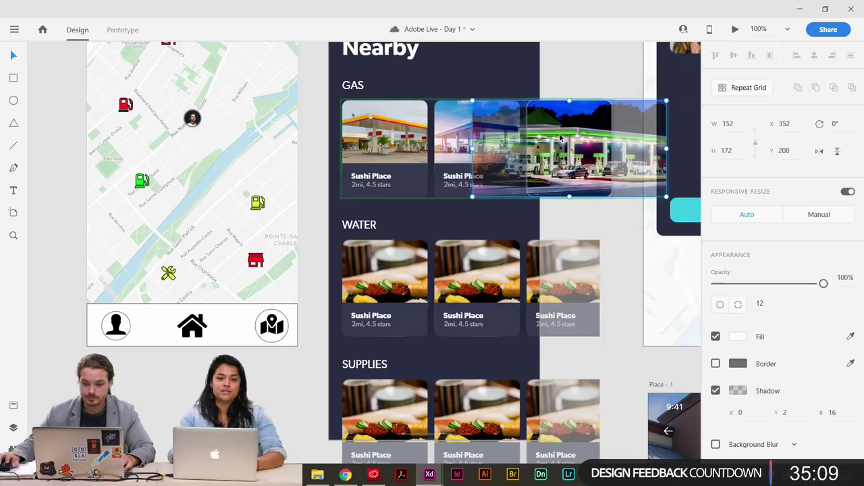
drag(565, 141, 566, 126)
drag(667, 83, 630, 101)
drag(568, 142, 580, 140)
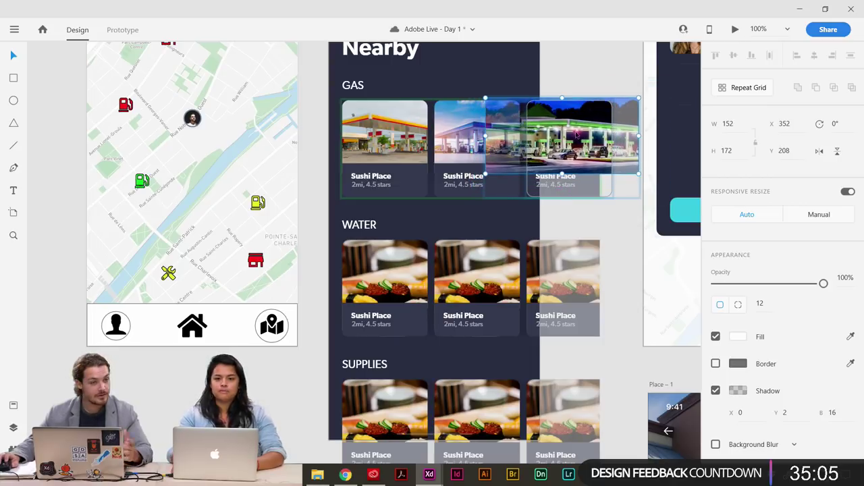
click(606, 69)
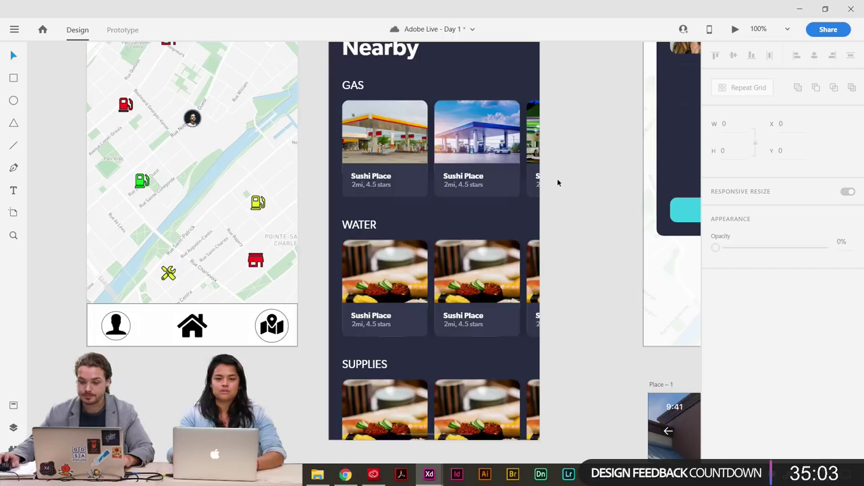
Select the photo frame of the first WATER card and open the Water folder of the stock photos.
click(409, 276)
double_click(401, 277)
double_click(401, 277)
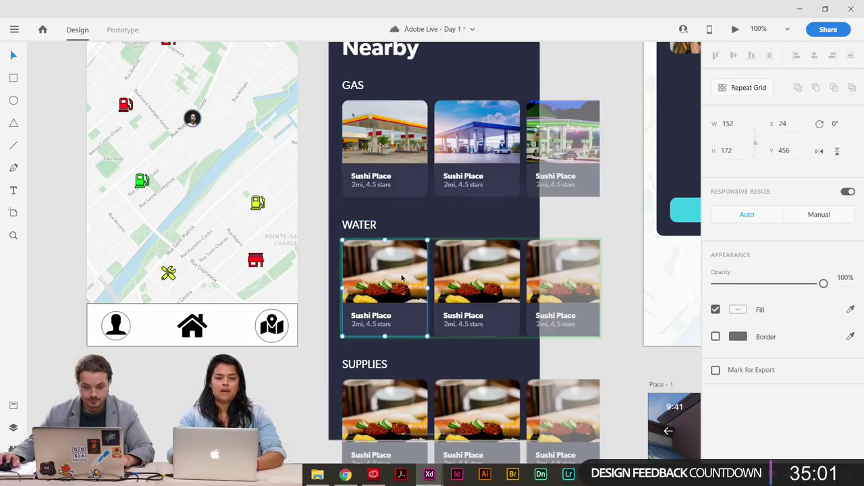
double_click(402, 278)
click(318, 474)
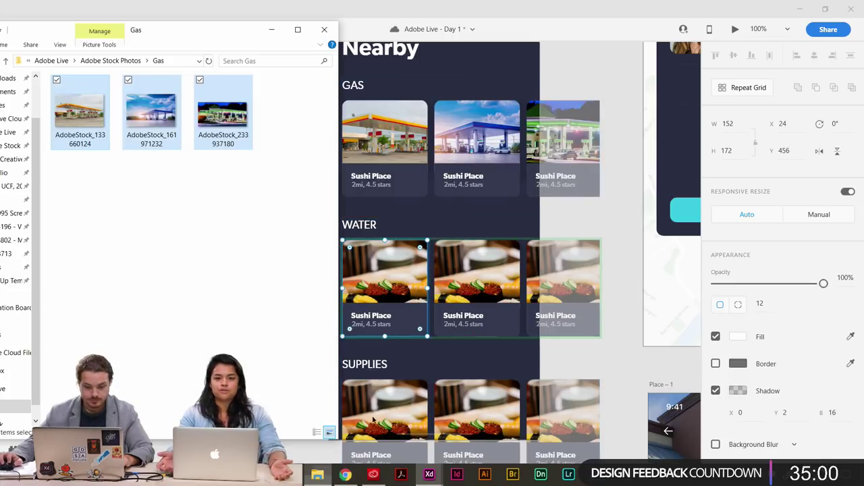
click(85, 62)
click(307, 120)
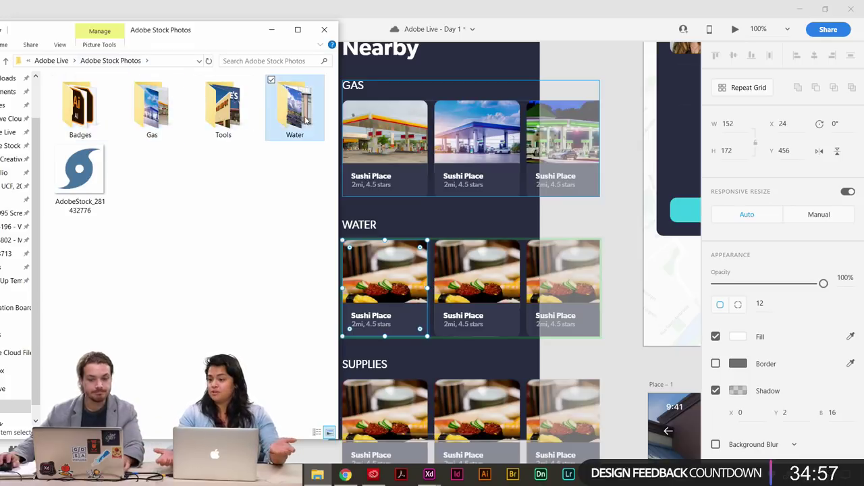
double_click(307, 121)
Fill the WATER row's cards with the photos AdobeStock_279171290, AdobeStock_279707077 and AdobeStock_282117153.
click(152, 115)
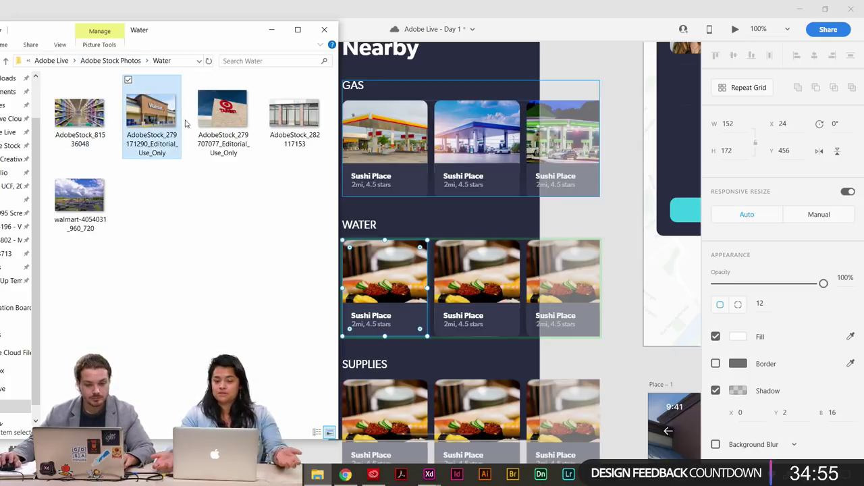
shift+click(281, 138)
drag(280, 139, 387, 283)
click(603, 218)
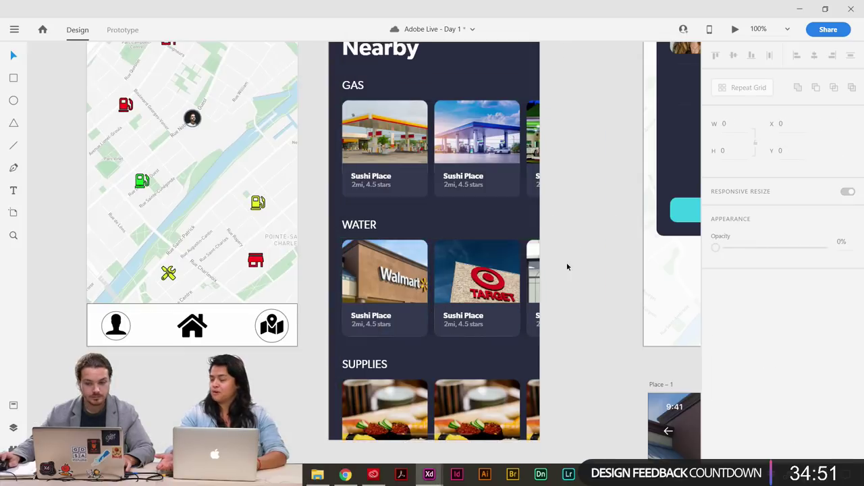
Reposition the Walmart photo inside the first WATER card so the whole store sign shows.
drag(566, 262, 574, 235)
double_click(408, 228)
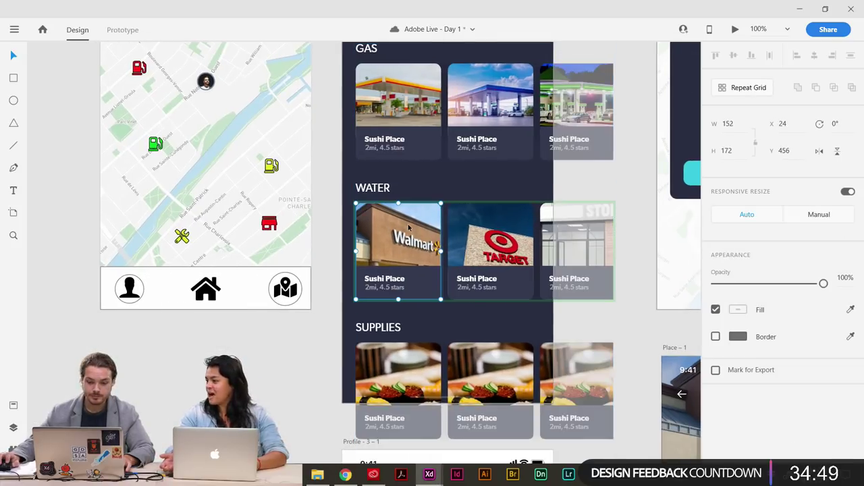
double_click(408, 229)
drag(409, 229, 395, 237)
click(654, 315)
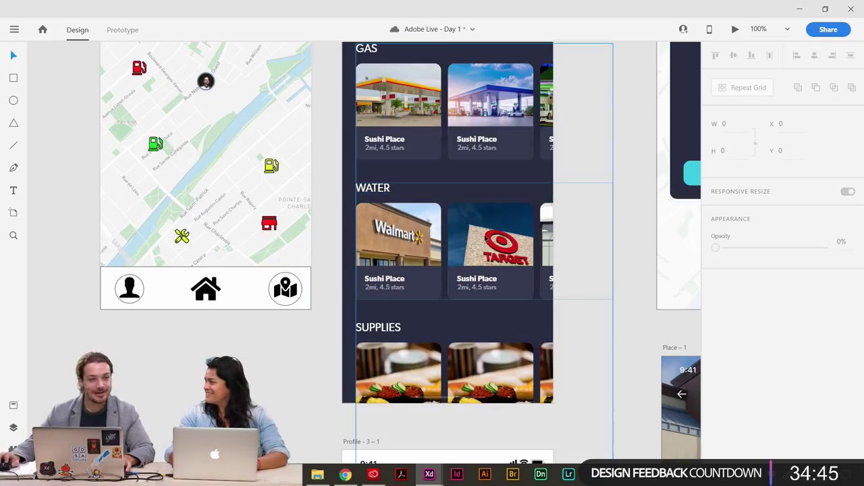
Reposition the Target photo inside the second WATER card so the logo and name sit above the caption.
double_click(484, 238)
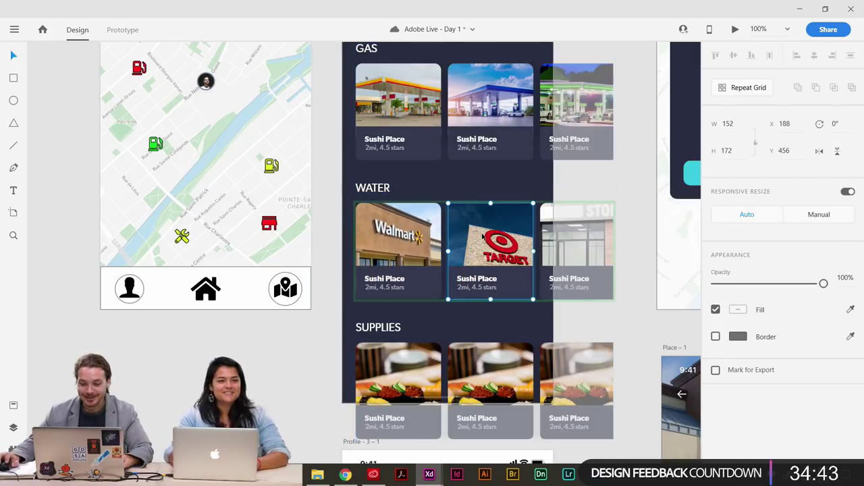
mouse_move(490, 245)
mouse_down()
mouse_move(482, 236)
mouse_move(484, 242)
mouse_up()
key(ctrl+z)
double_click(491, 247)
double_click(491, 248)
click(642, 230)
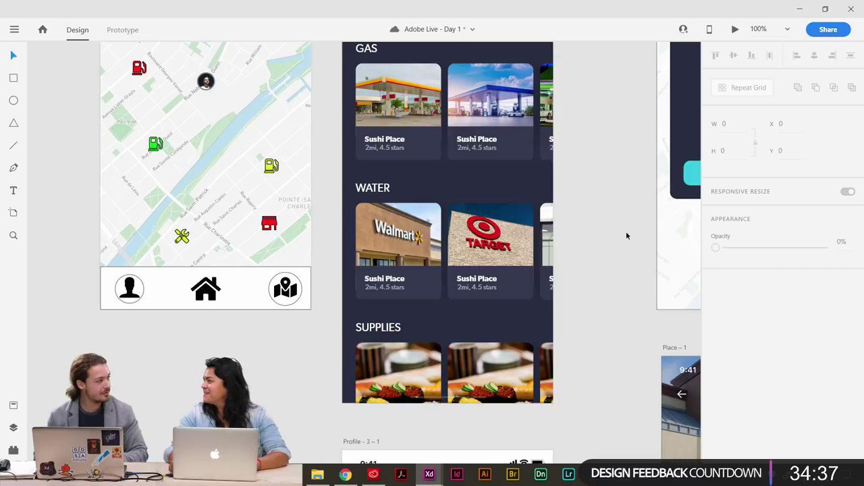
Shift the storefront photo left within the third WATER card.
click(606, 237)
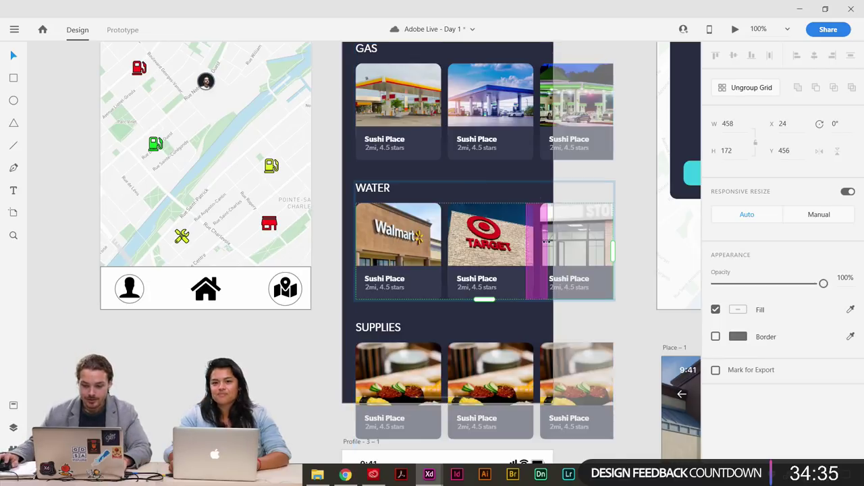
double_click(553, 243)
double_click(553, 243)
double_click(552, 243)
drag(562, 239, 544, 240)
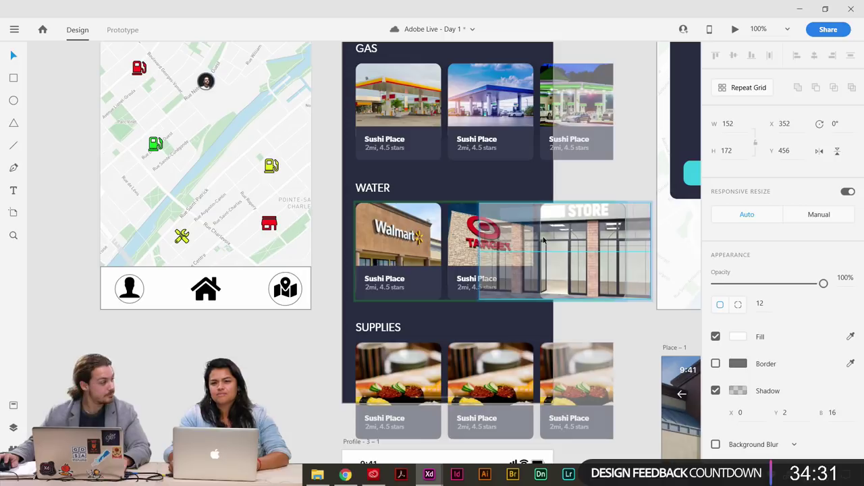
click(587, 340)
Enter the SUPPLIES row's repeat grid down to the sushi photo inside its first card.
scroll(409, 309, down, 2)
click(408, 309)
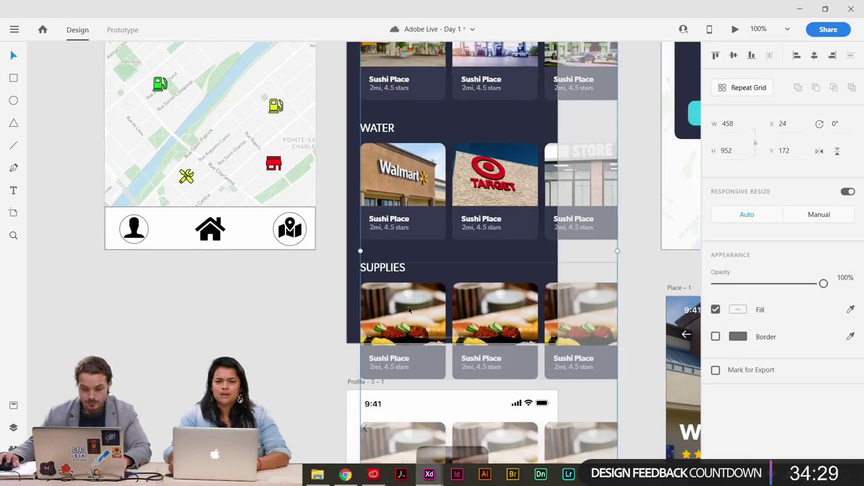
double_click(409, 309)
double_click(409, 309)
double_click(408, 309)
double_click(408, 309)
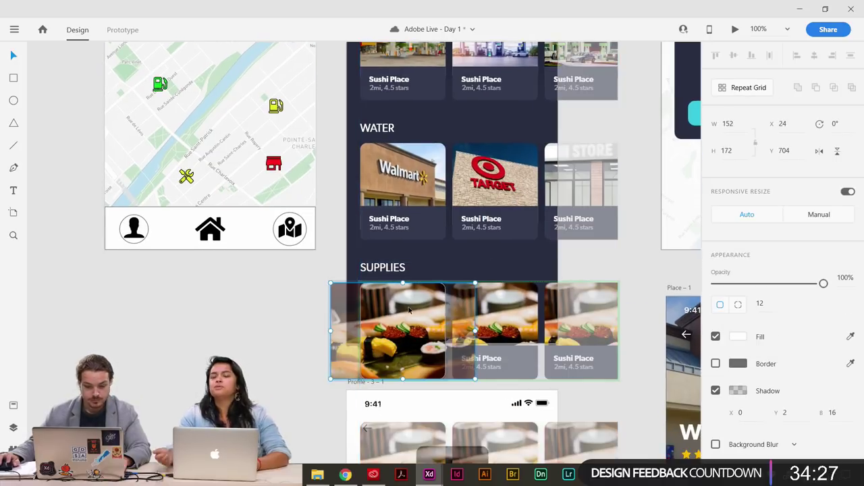
Fill the SUPPLIES row's cards with the Tools folder photos AdobeStock_283780893_Editorial_Use_Only and AdobeStock_284280494_Editorial_Use_Only.
click(317, 476)
click(111, 61)
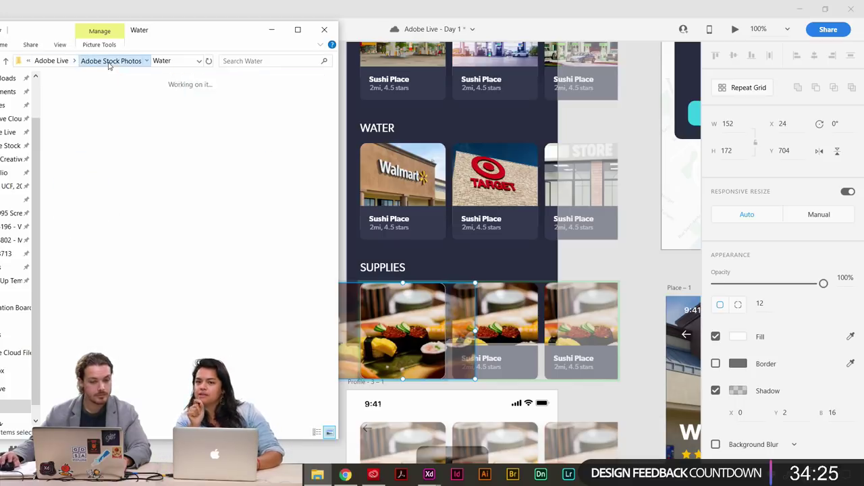
drag(193, 35, 239, 32)
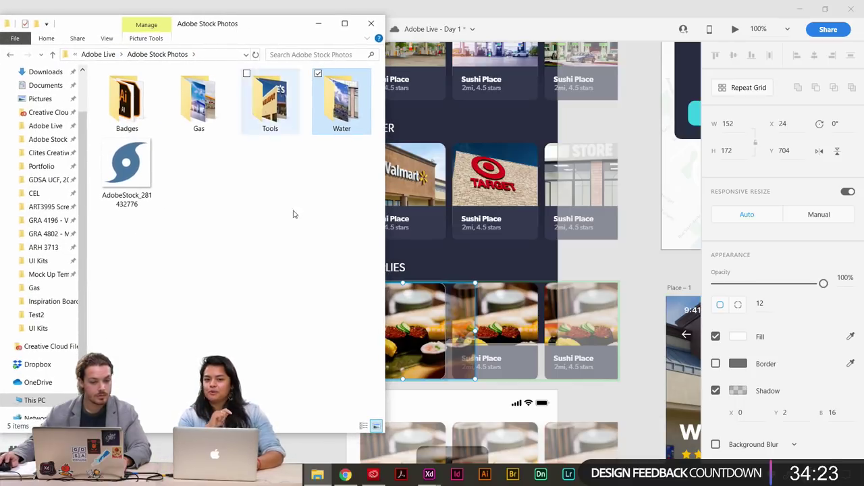
drag(385, 237, 366, 234)
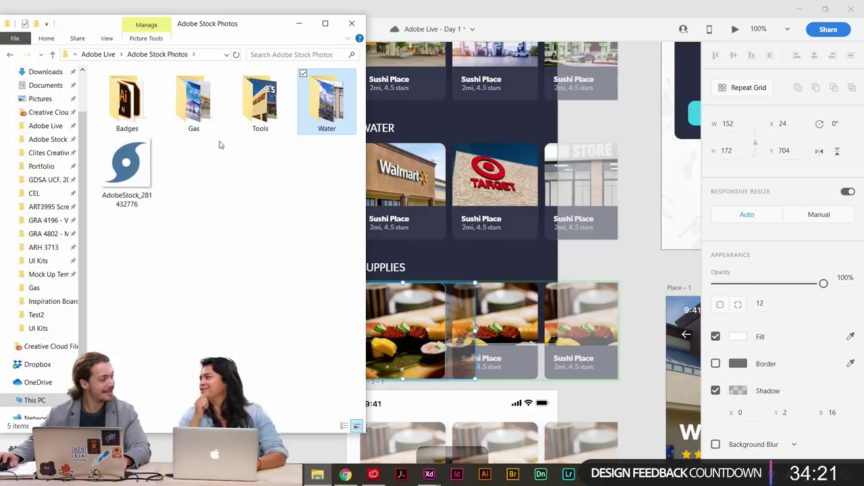
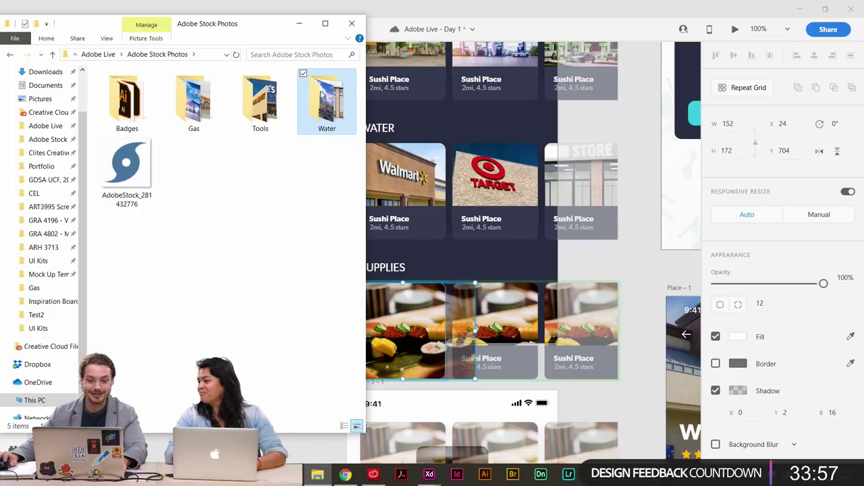
double_click(321, 94)
key(alt+Left)
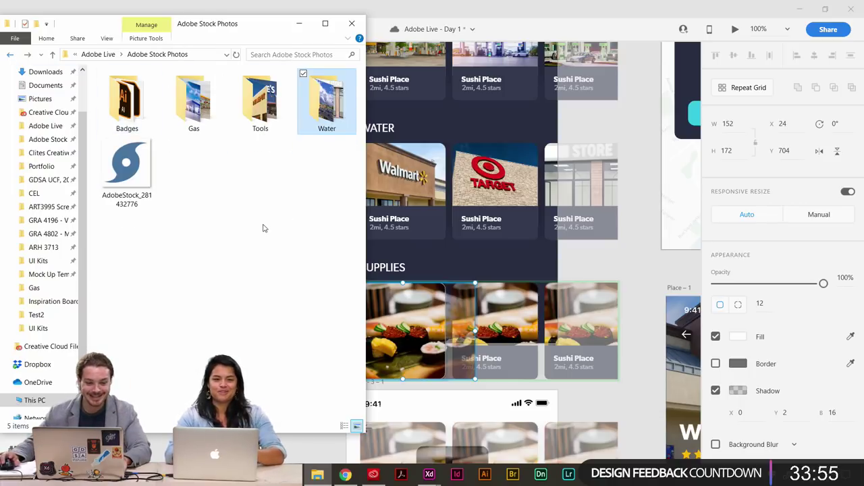
double_click(260, 108)
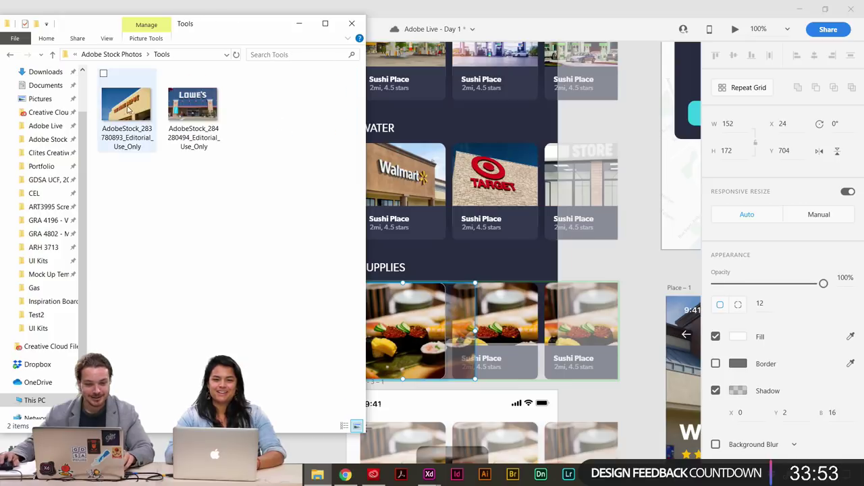
ctrl+click(204, 112)
drag(204, 111, 410, 323)
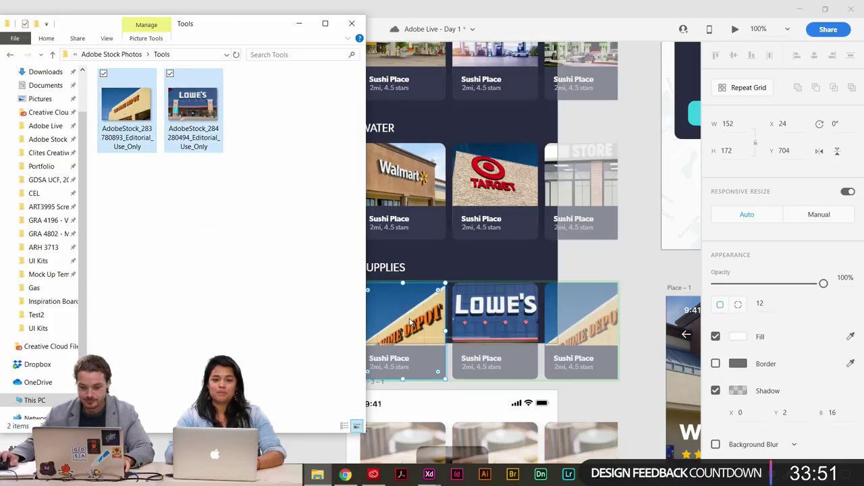
click(299, 23)
Move the Home Depot photo up inside the first SUPPLIES card so the store sign sits above the caption.
double_click(396, 325)
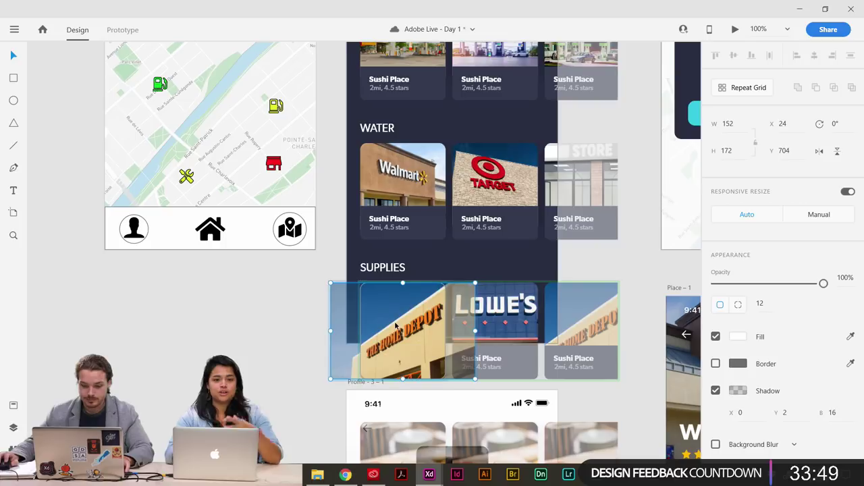
drag(405, 326, 405, 301)
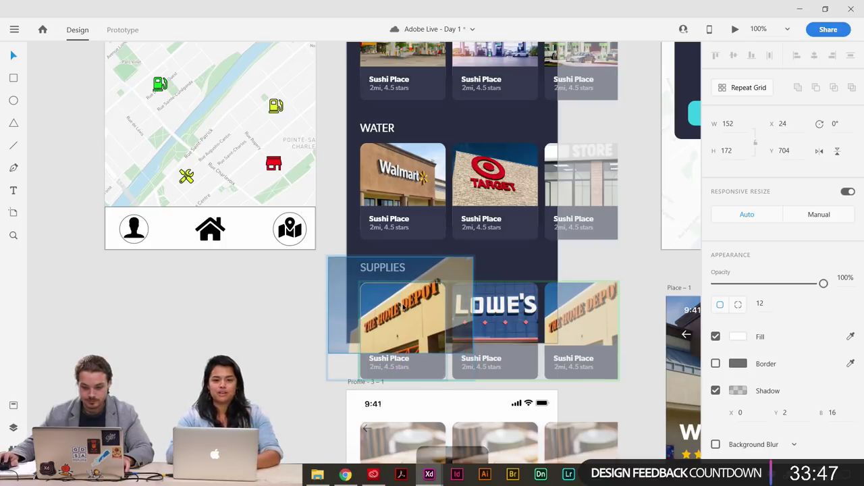
click(263, 305)
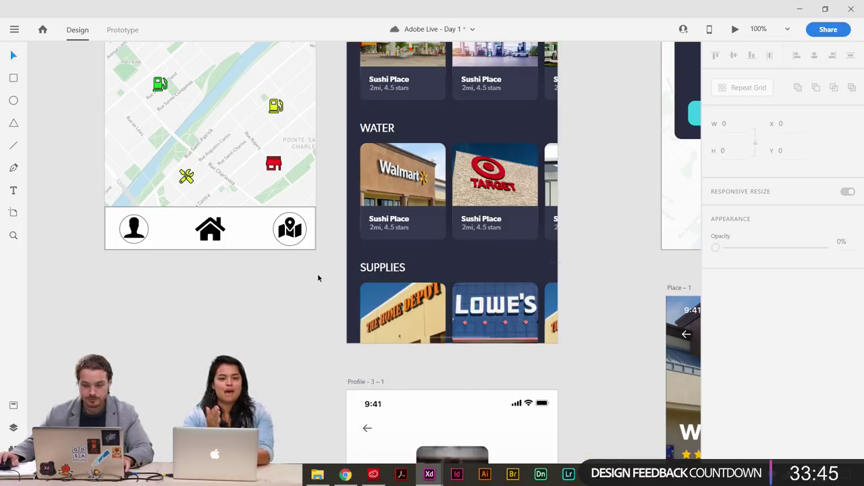
Change the first GAS card's title to "Gas Station 1".
scroll(334, 316, up, 3)
scroll(334, 315, up, 2)
click(371, 211)
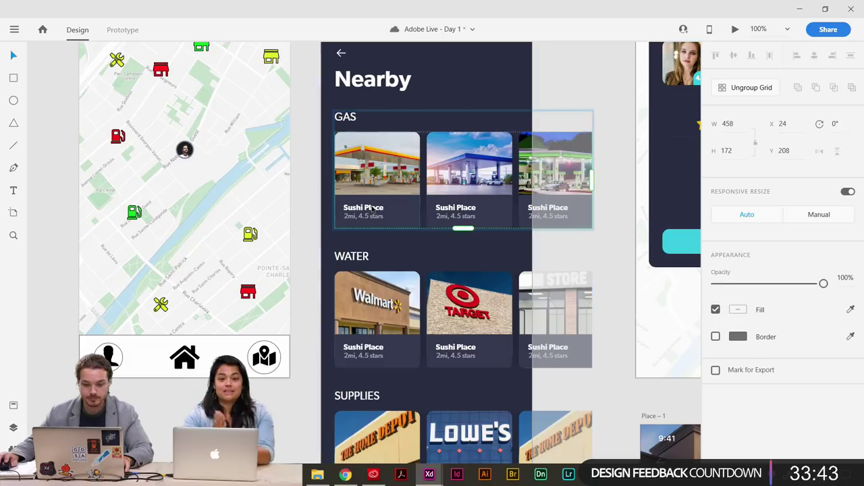
double_click(371, 211)
double_click(372, 210)
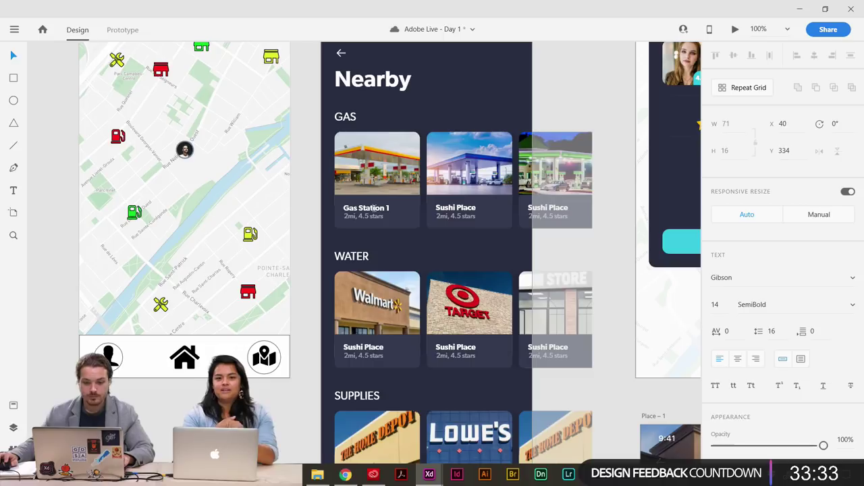
Reuse the first GAS card's title for the second card and number it "Gas Station 2".
double_click(391, 208)
double_click(460, 210)
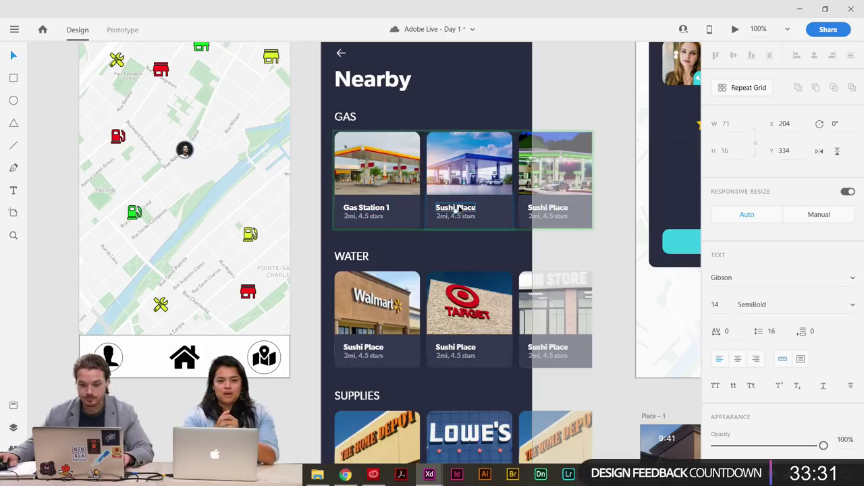
double_click(459, 210)
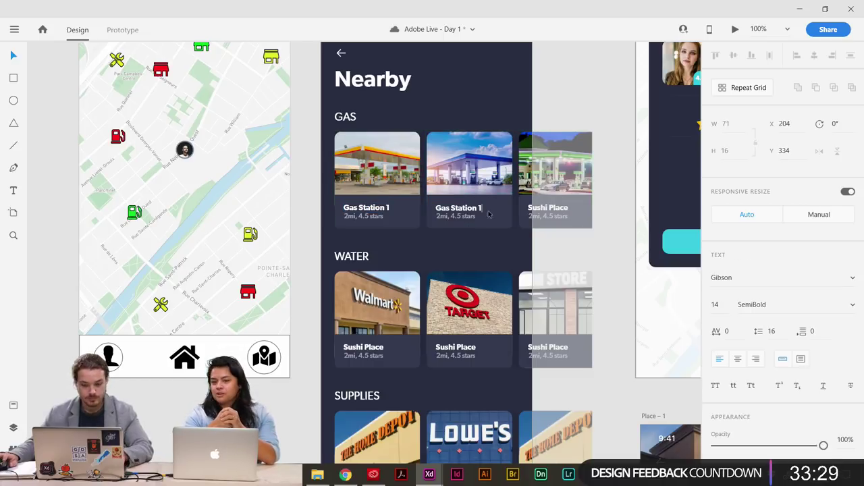
text(Gas Station 2)
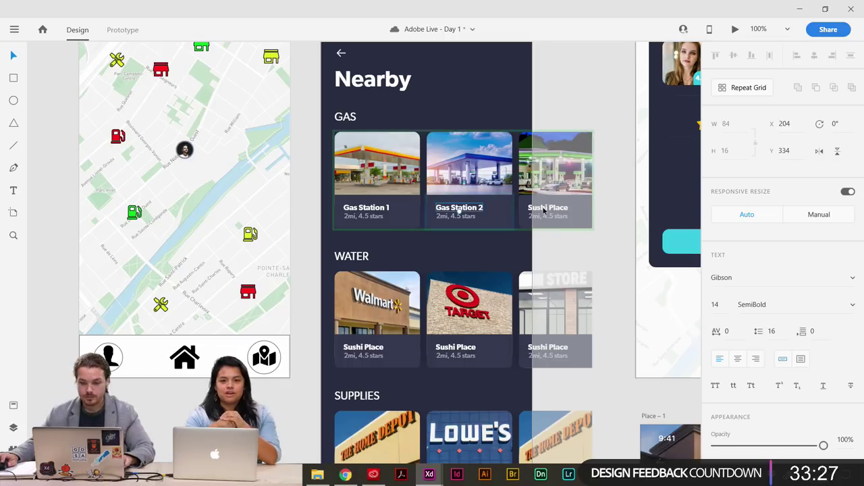
Change the third GAS card's title to "Gas Station 3".
click(547, 189)
click(543, 210)
double_click(543, 210)
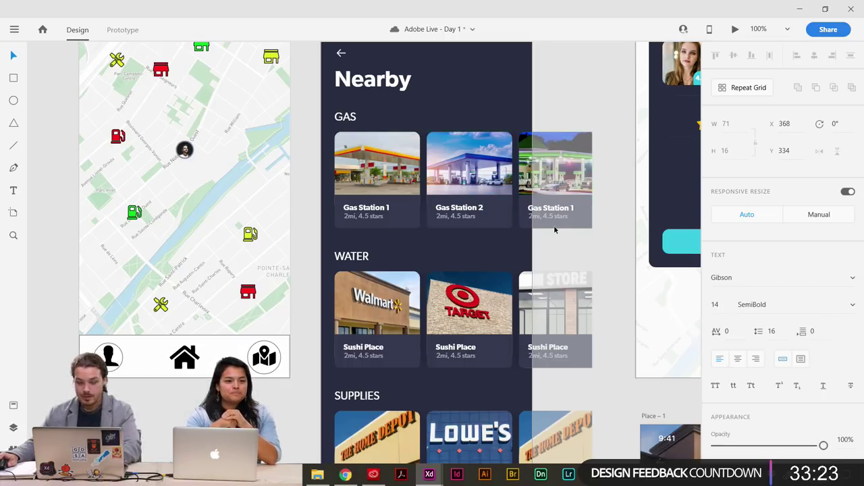
text(Gas Station 3)
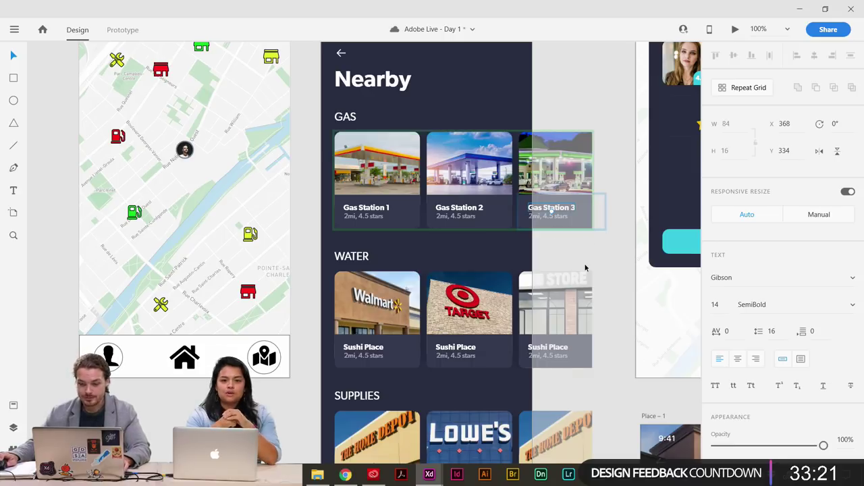
click(585, 297)
Change the first WATER card's title to "Walmart".
scroll(571, 311, down, 3)
drag(575, 292, 578, 286)
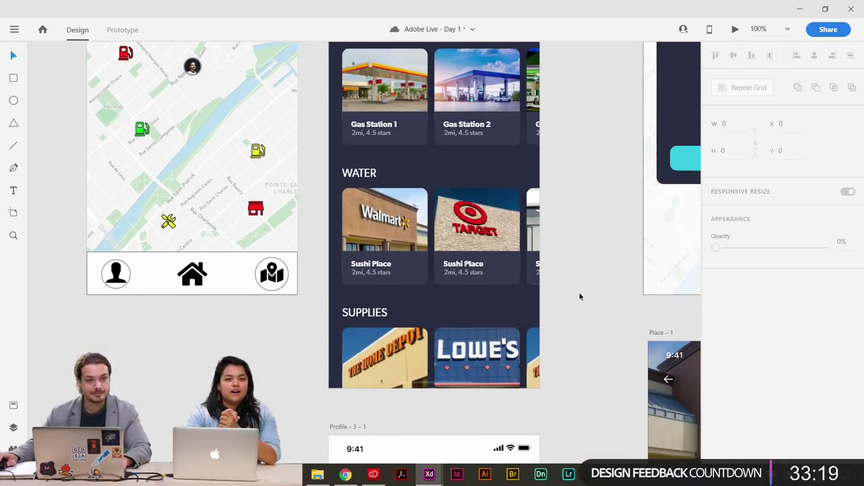
scroll(550, 294, down, 1)
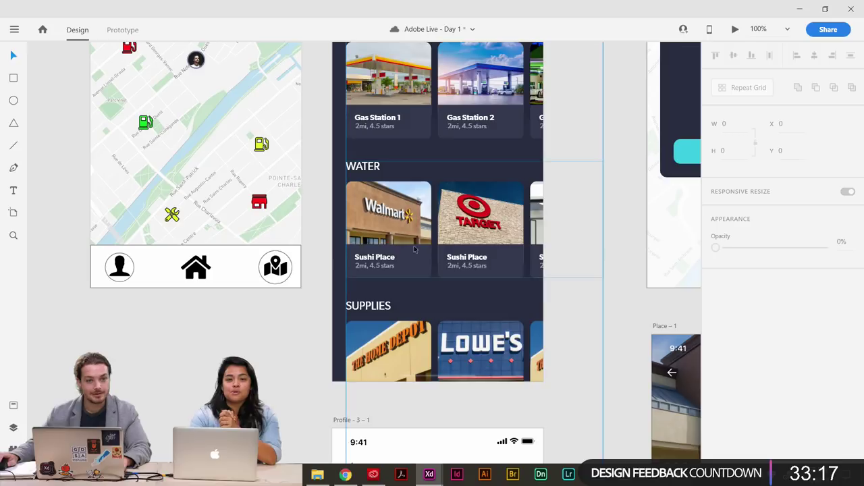
click(384, 258)
double_click(384, 259)
double_click(385, 259)
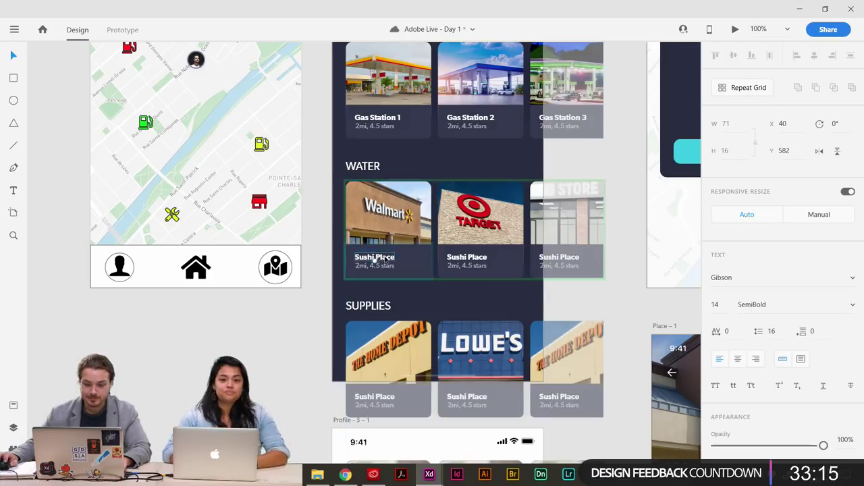
text(Wa)
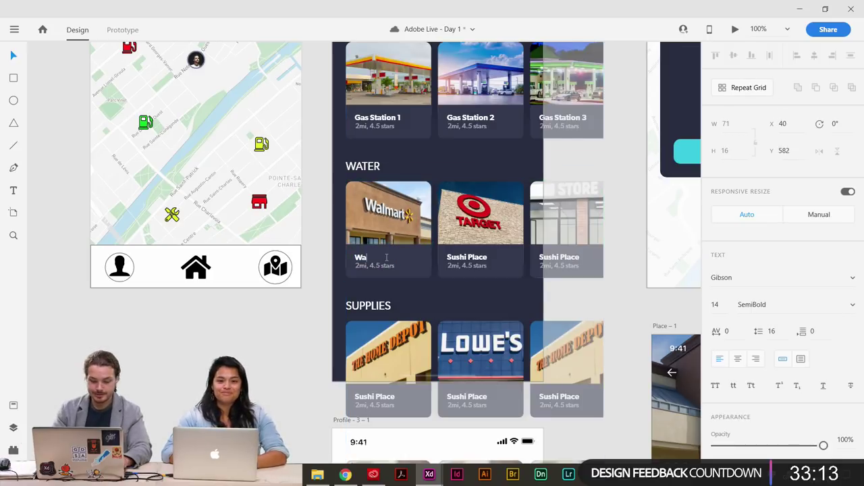
text(lmart)
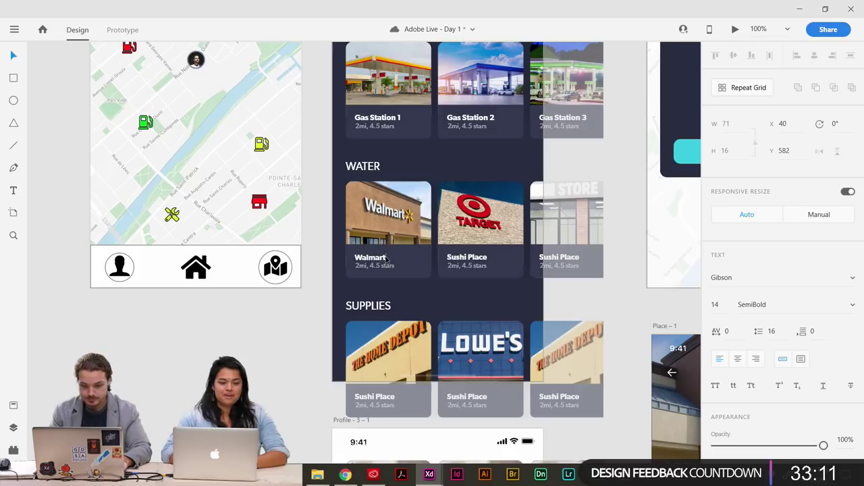
Change the second WATER card's title to "Target" and the third card's title to "General Store".
click(469, 260)
double_click(470, 260)
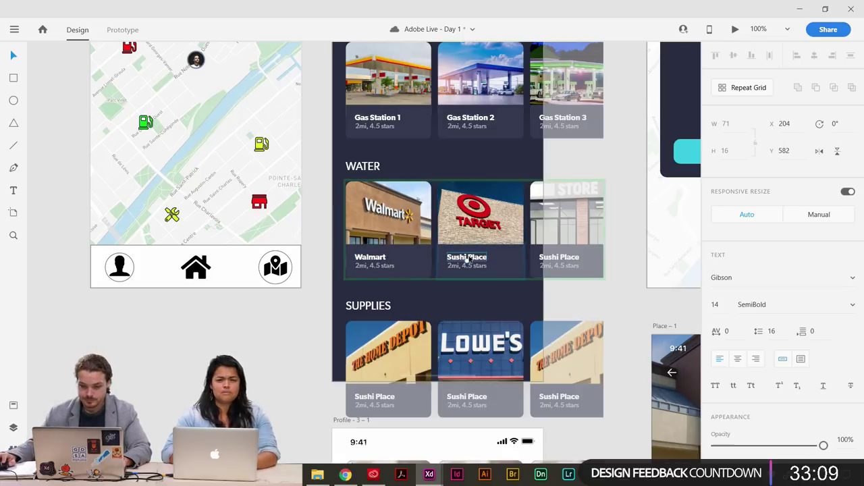
double_click(469, 258)
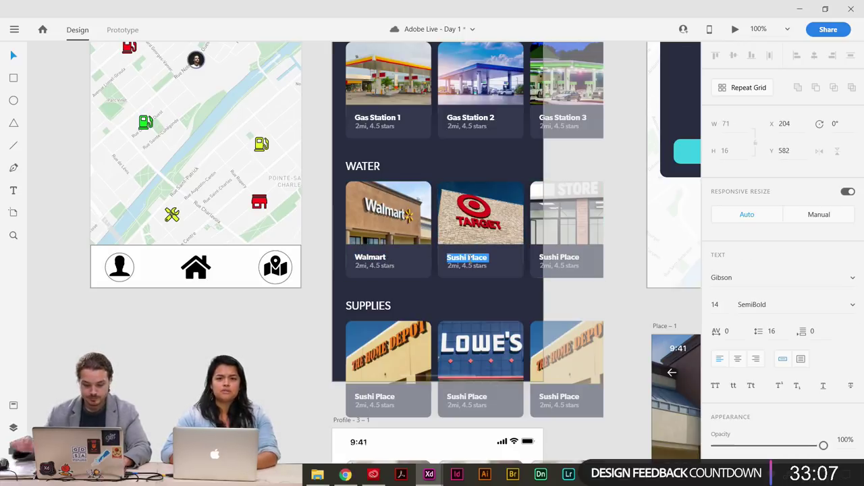
text(Target)
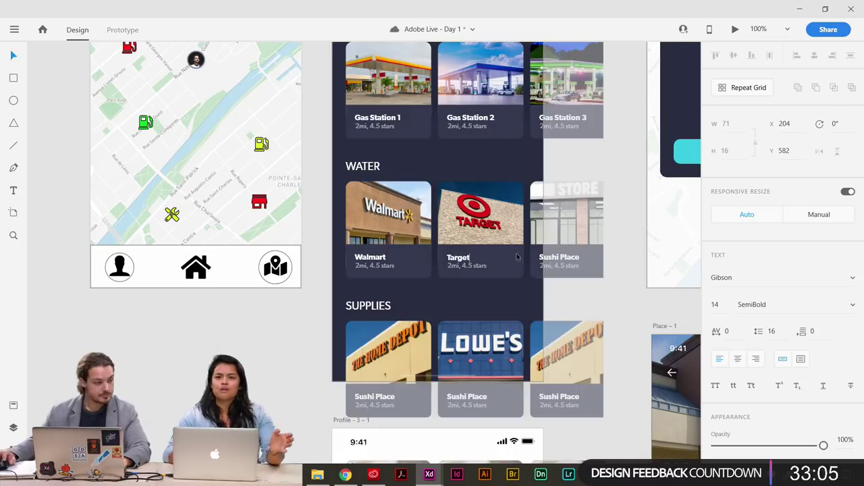
key(Escape)
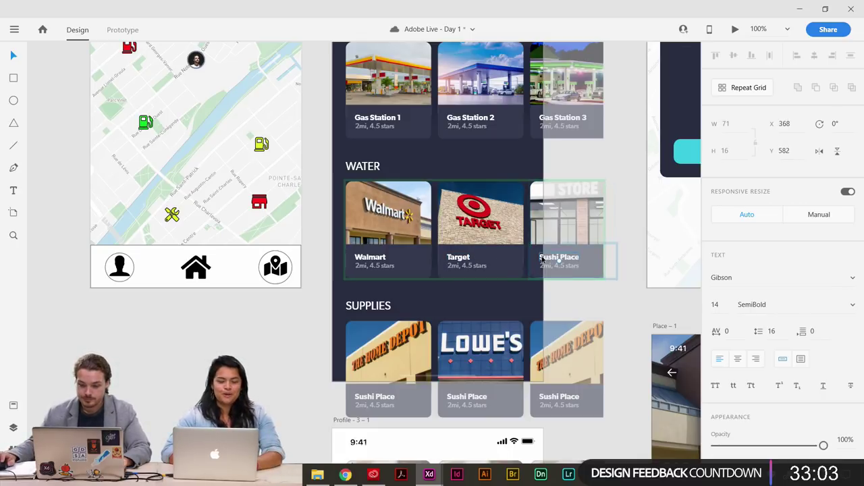
double_click(544, 257)
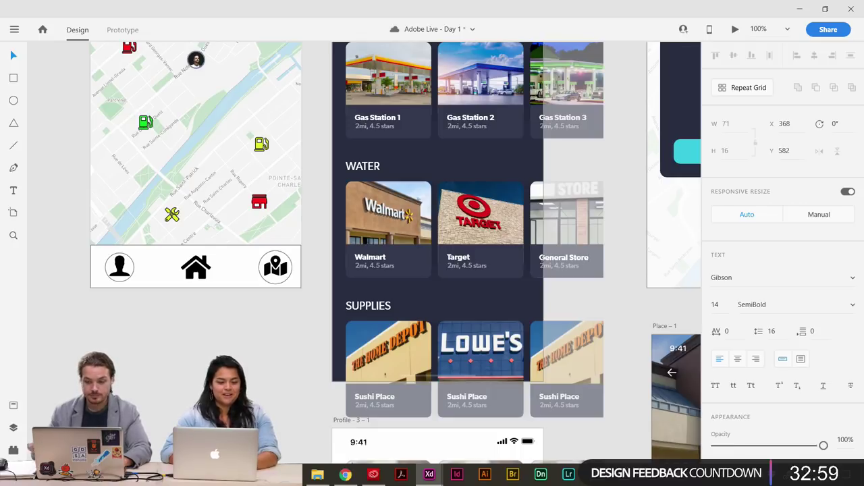
Change the first SUPPLIES card's title to "Home Depot".
click(375, 400)
double_click(374, 400)
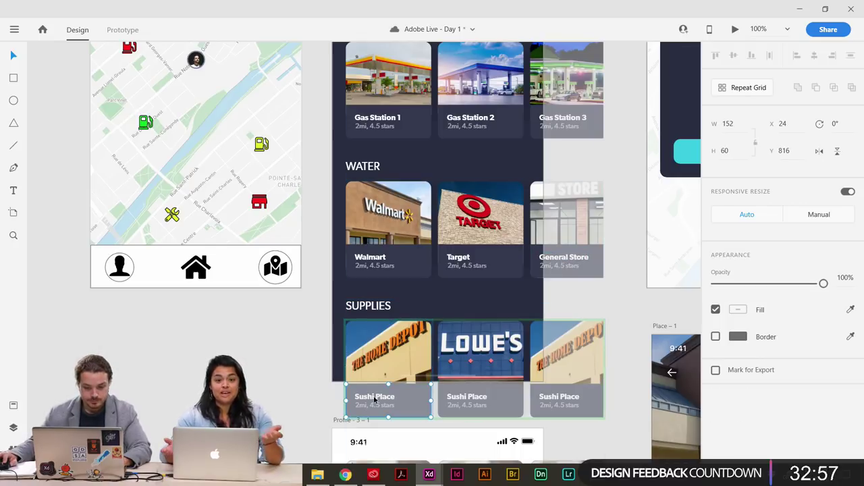
double_click(375, 398)
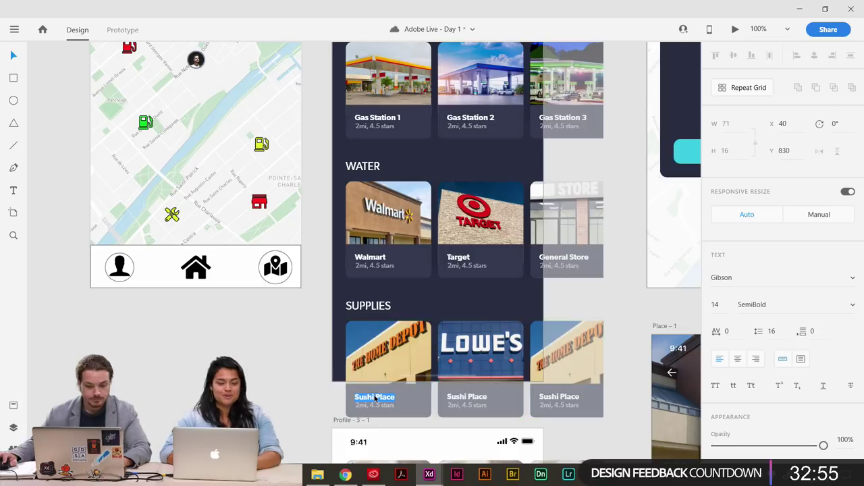
text(Home Depot)
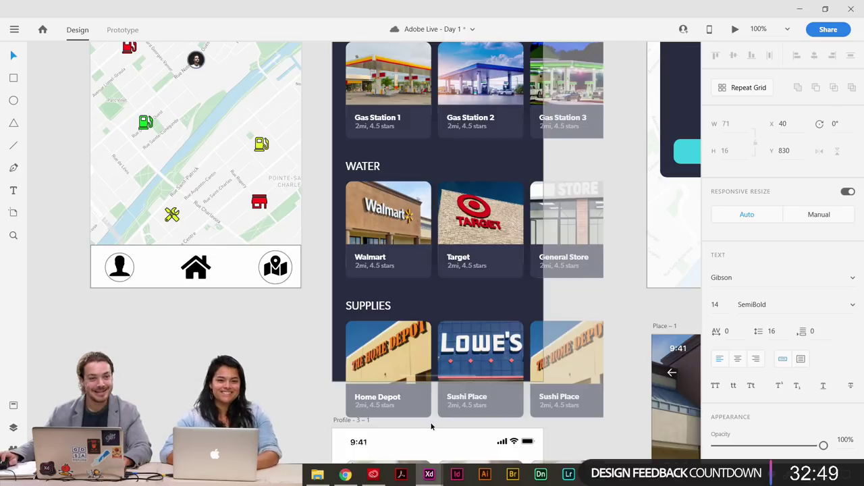
Change the second SUPPLIES card's title to "LOWE'S".
click(463, 401)
click(465, 400)
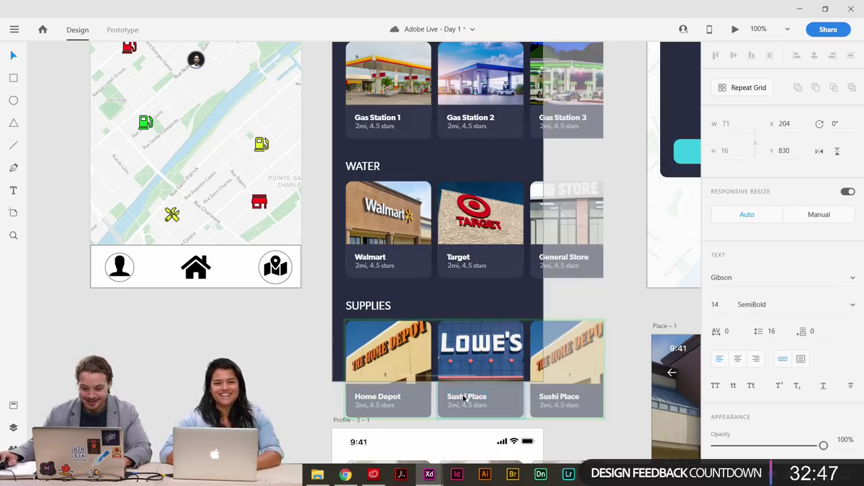
double_click(464, 398)
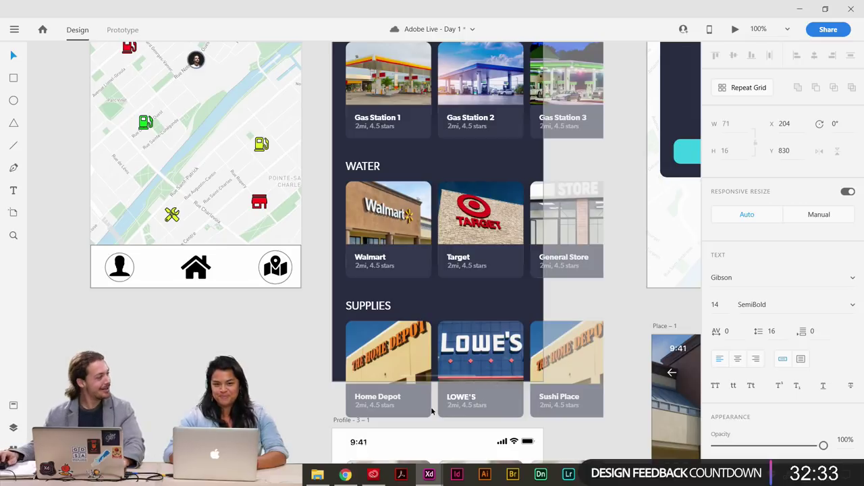
Change the third SUPPLIES card's title to "Home Depot".
click(559, 399)
click(560, 397)
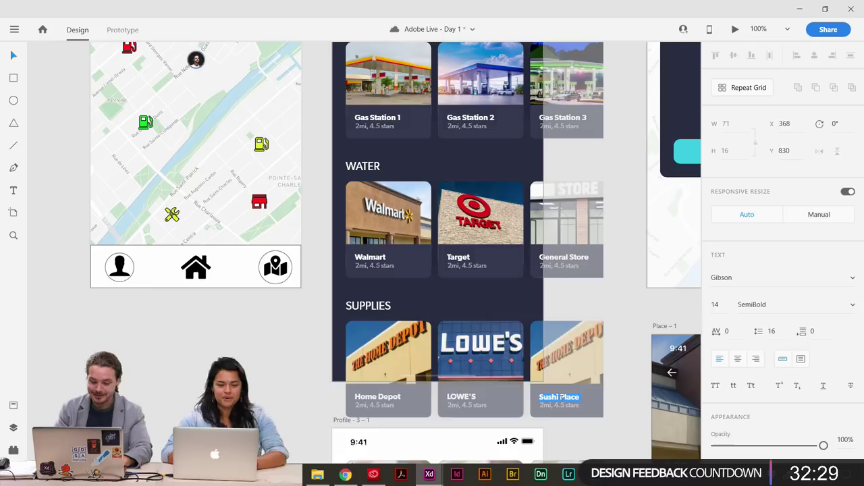
text(Home Depo)
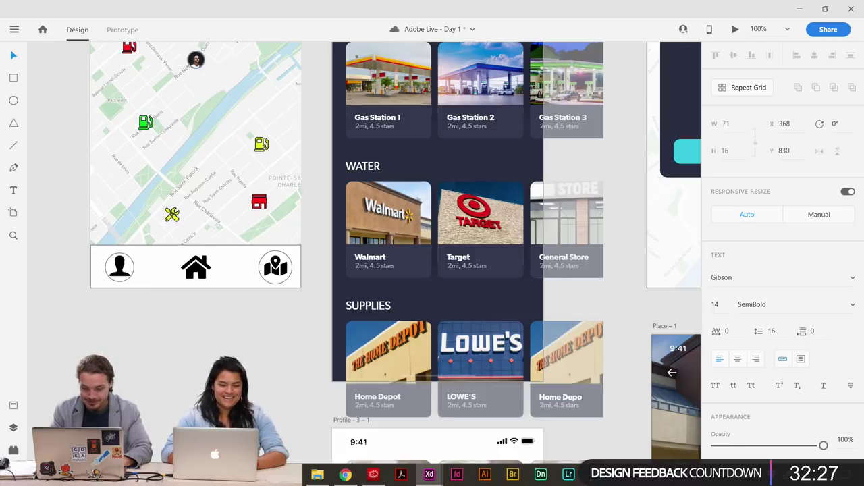
click(249, 309)
Look over the app's artboards, from the Splash, Sign In and Sign Up screens to Map, Nearby and Review.
drag(388, 156, 420, 336)
key(ctrl+minus)
key(ctrl+minus)
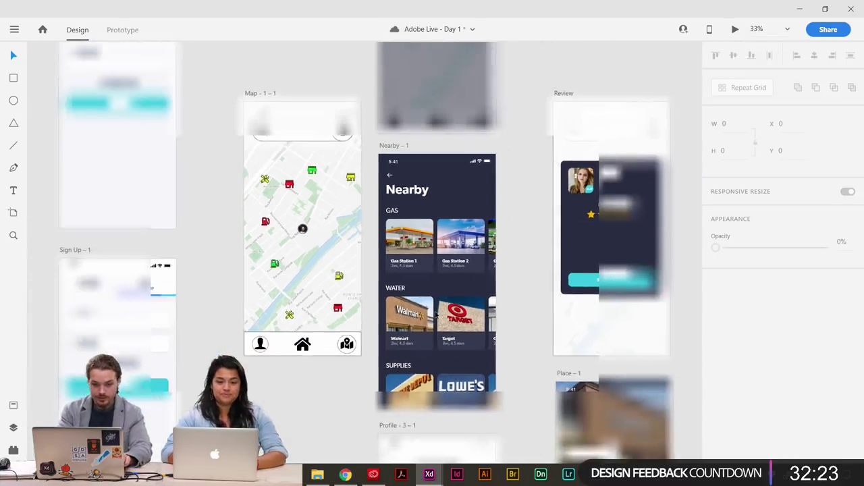
key(ctrl+minus)
key(ctrl+minus)
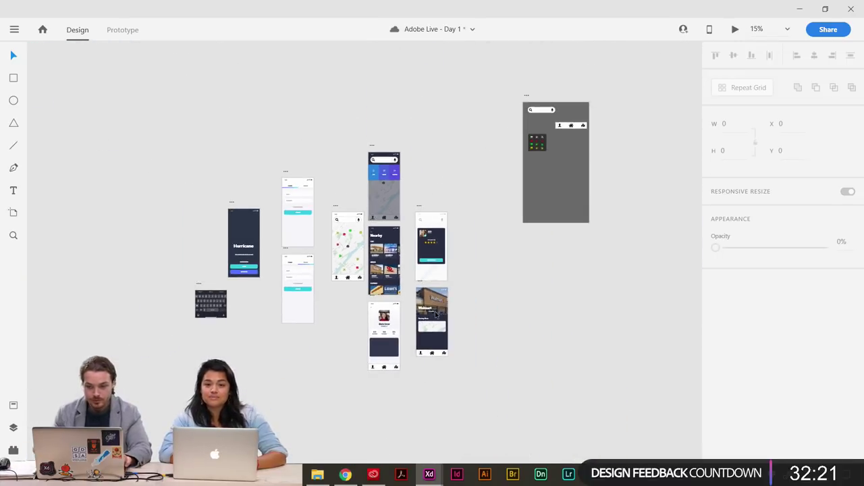
drag(426, 299, 444, 287)
key(ctrl+plus)
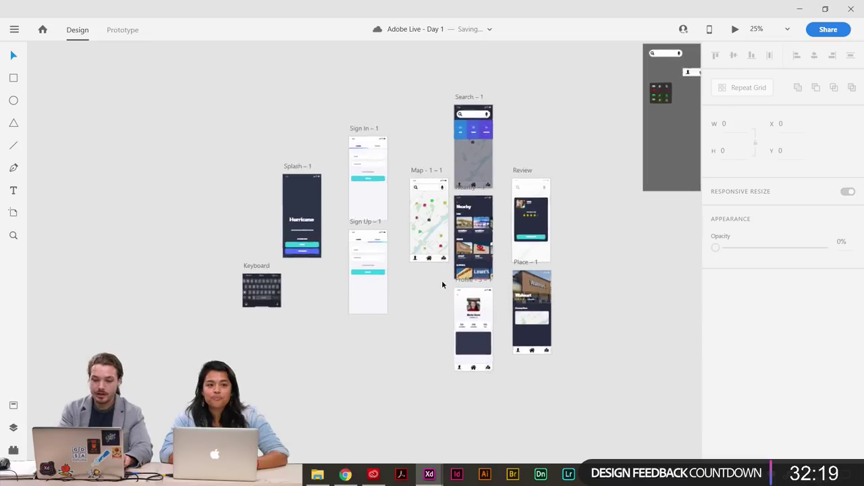
key(ctrl+plus)
key(ctrl+plus)
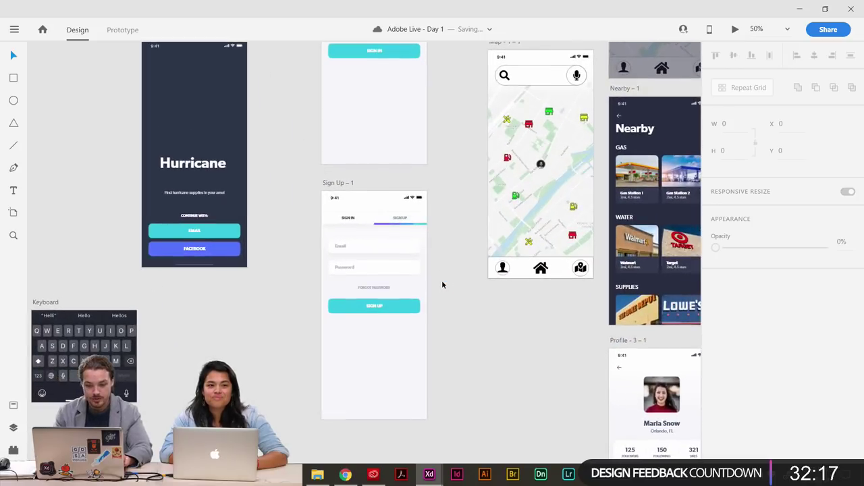
drag(370, 288, 440, 343)
drag(523, 295, 491, 332)
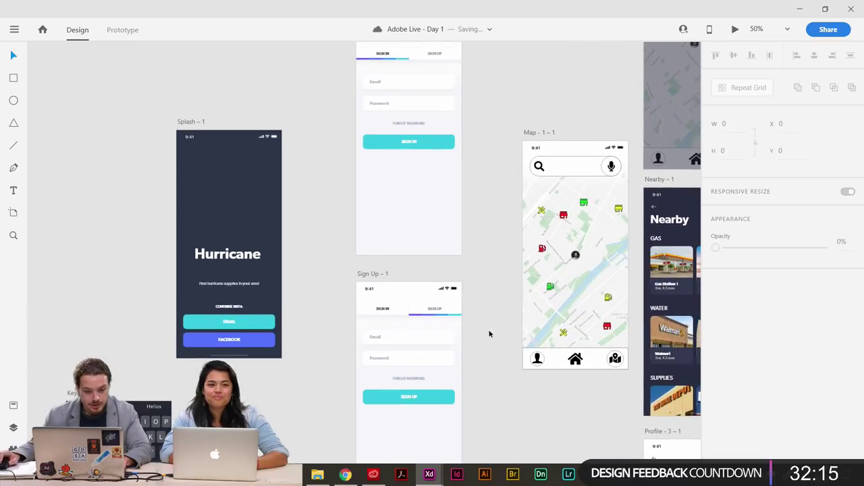
drag(503, 274, 313, 294)
drag(564, 226, 392, 328)
drag(417, 362, 709, 184)
drag(430, 218, 497, 239)
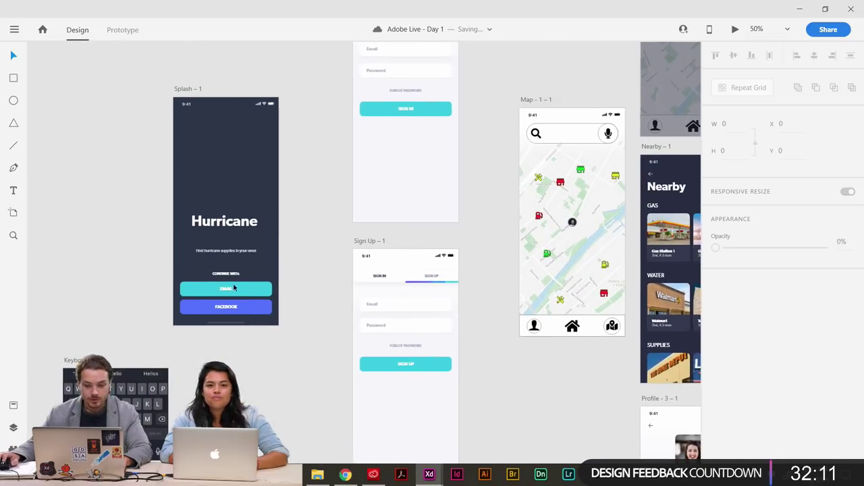
scroll(234, 288, right, 5)
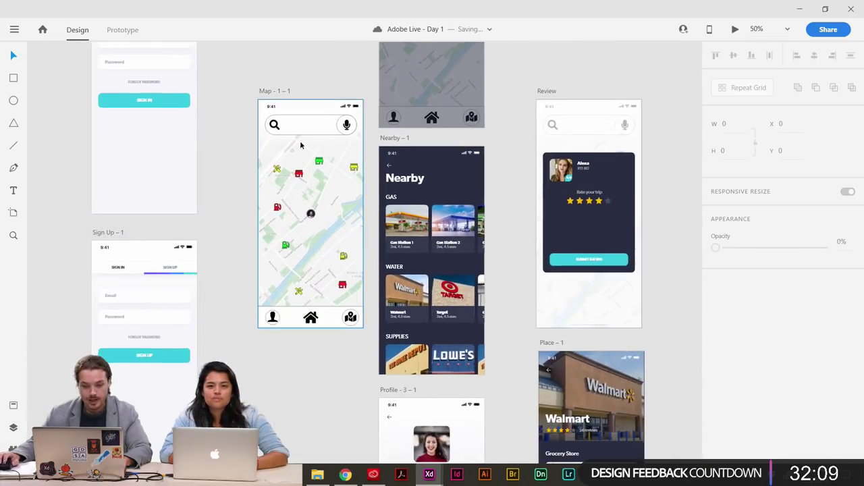
Move the Map artboard slightly left to widen the gap between it and the Nearby artboard.
drag(279, 90, 247, 93)
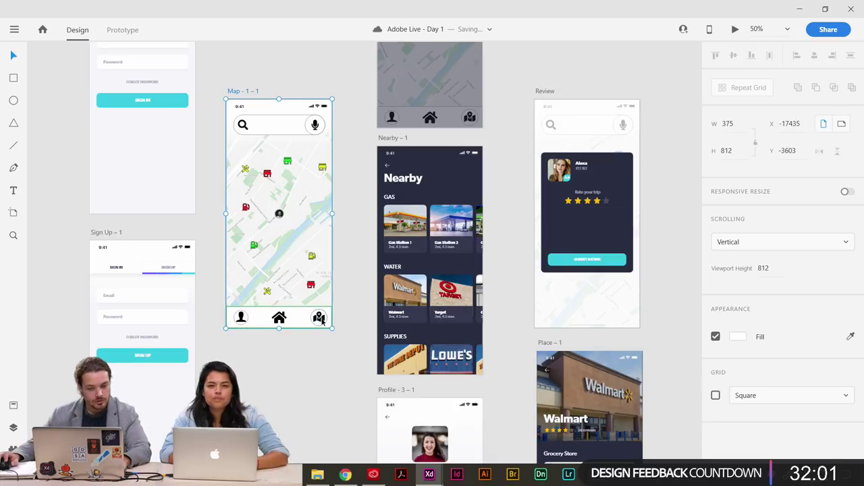
click(406, 223)
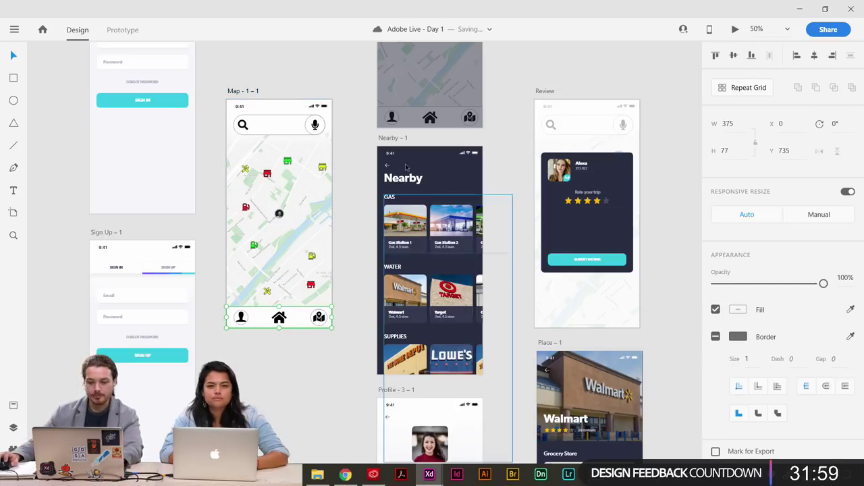
click(392, 138)
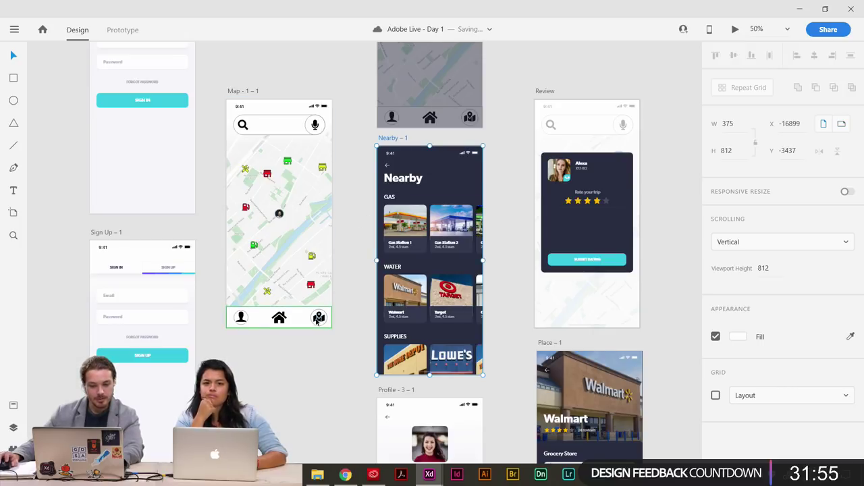
Examine the Search, Nearby, Profile and Place artboards and how they are arranged around the Map artboard.
drag(328, 360, 325, 269)
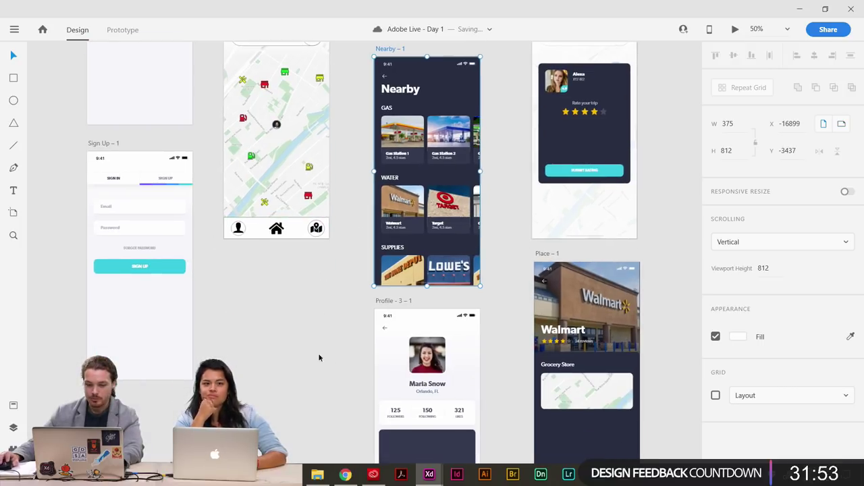
drag(404, 331, 385, 485)
scroll(280, 268, up, 2)
scroll(280, 268, left, 1)
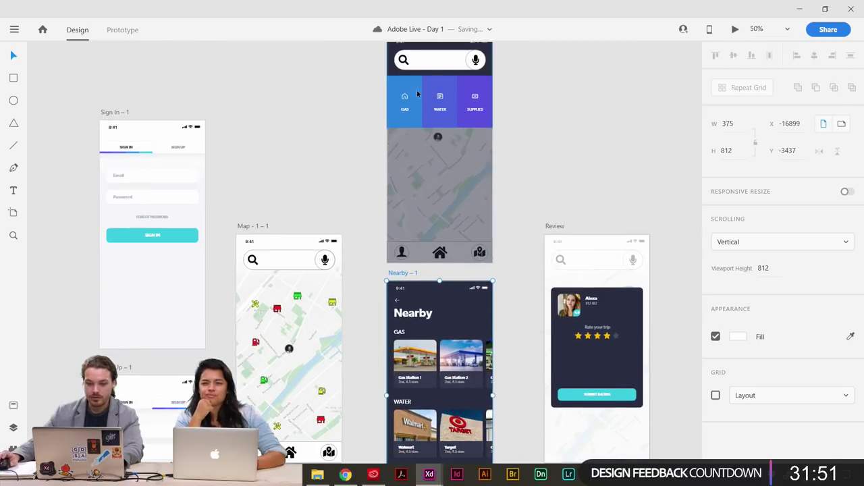
scroll(339, 203, right, 2)
scroll(339, 203, up, 1)
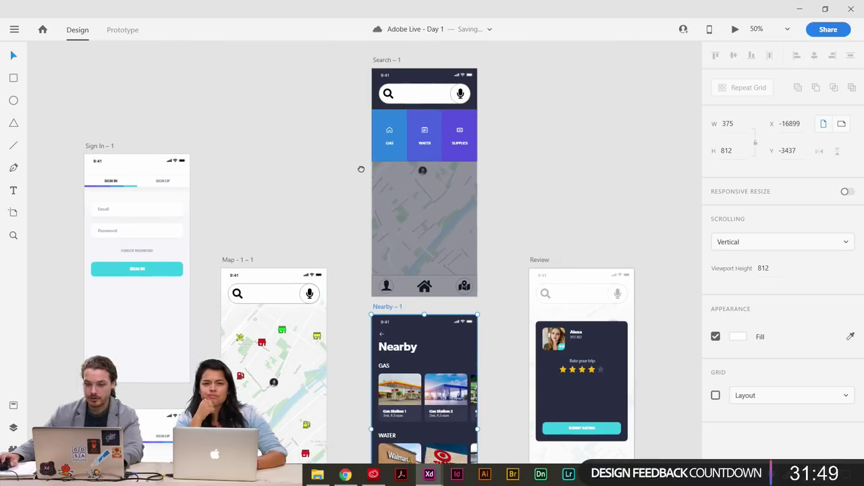
scroll(360, 166, down, 1)
scroll(343, 139, right, 2)
scroll(343, 140, up, 1)
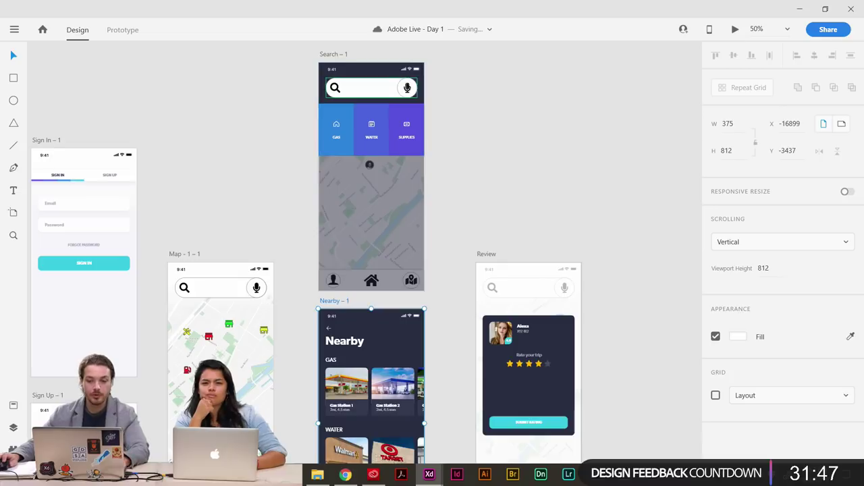
scroll(425, 151, down, 4)
scroll(425, 151, right, 1)
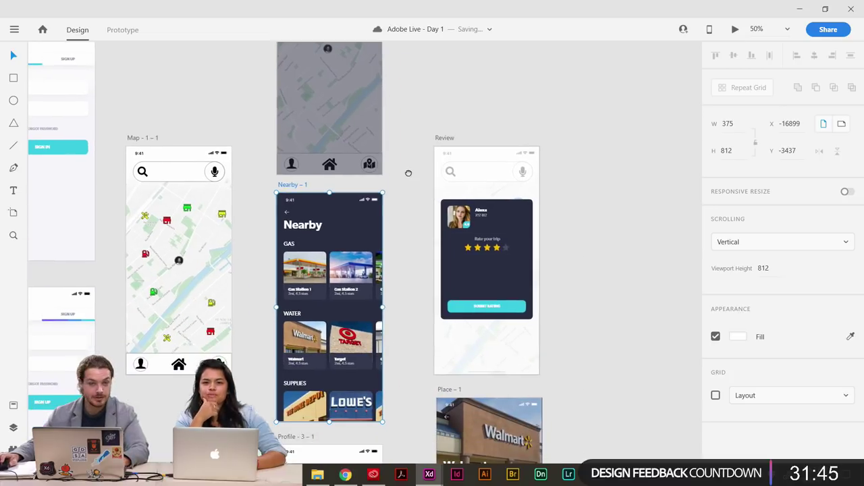
Move the Review artboard further right and bring the Place – 1 artboard up beside the Nearby artboard.
drag(407, 171, 396, 147)
drag(375, 261, 356, 229)
drag(405, 71, 585, 94)
drag(414, 322, 417, 143)
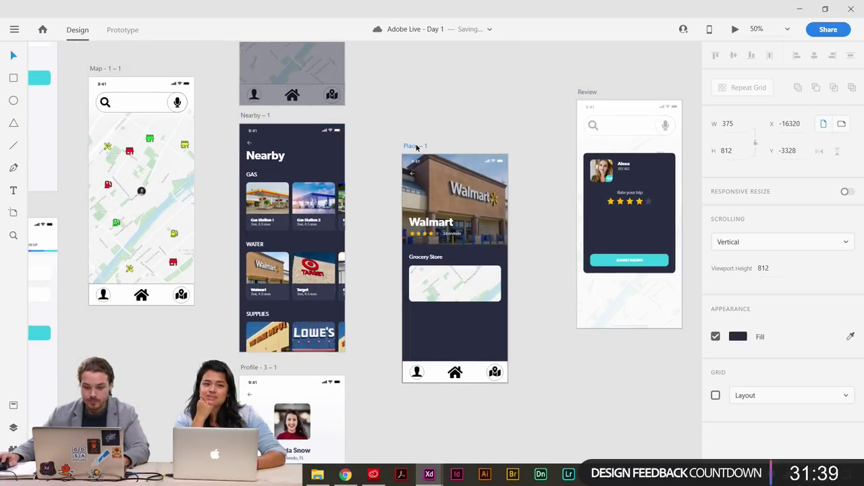
Examine the Place – 1 artboard's Walmart header, rating and Grocery Store map section next to the neighbouring artboards.
scroll(299, 114, up, 3)
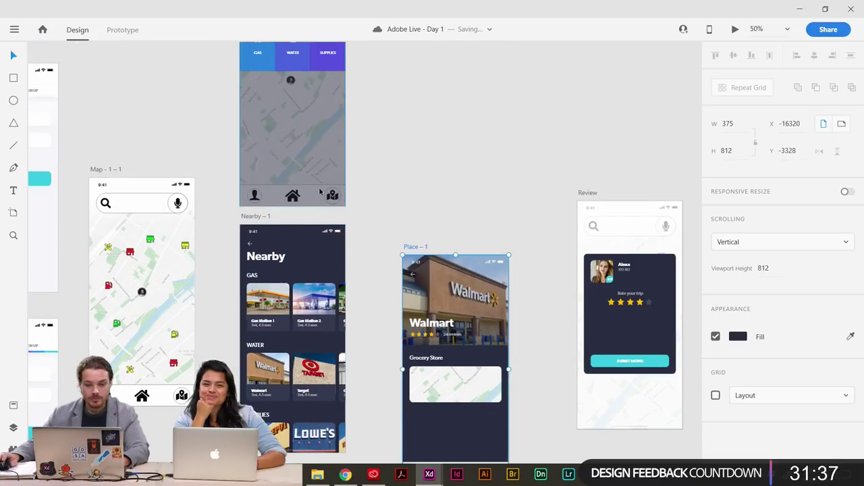
scroll(422, 250, down, 2)
scroll(421, 249, right, 1)
scroll(422, 250, down, 2)
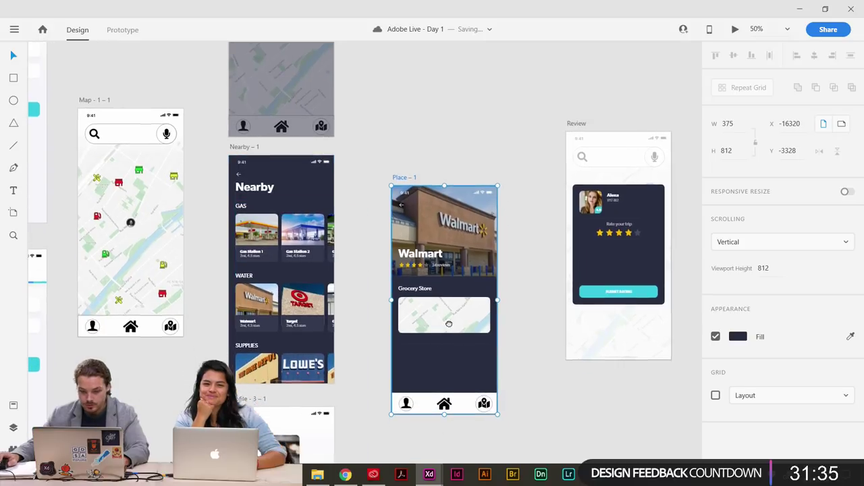
scroll(421, 250, right, 1)
scroll(446, 318, up, 3)
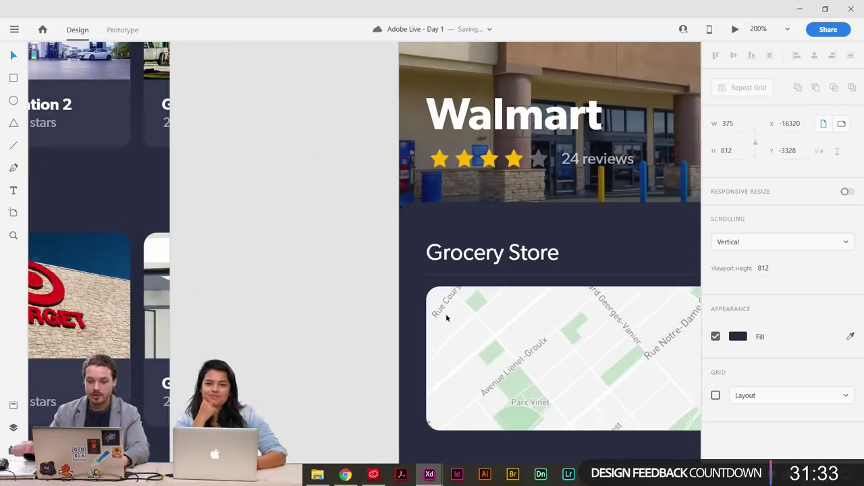
drag(414, 289, 216, 221)
key(ctrl+minus)
key(ctrl+minus)
key(ctrl+minus)
key(ctrl+minus)
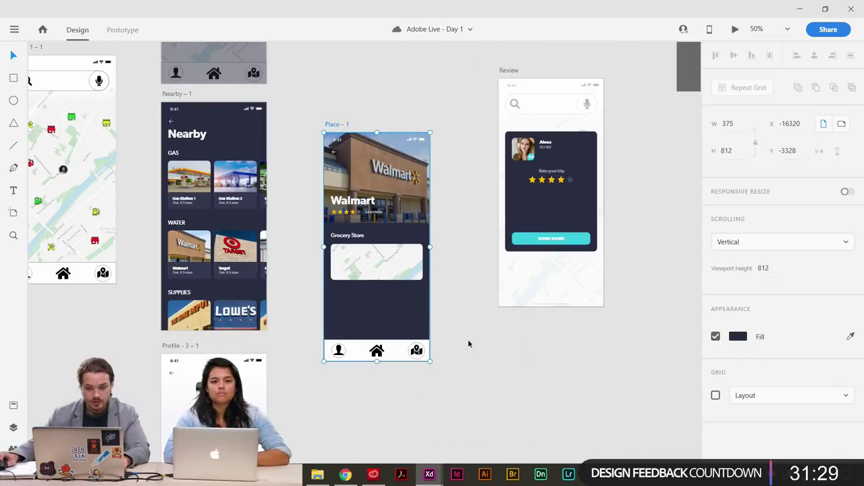
Move the Review artboard above the Place – 1 artboard.
drag(468, 338, 380, 417)
drag(443, 132, 277, 91)
scroll(480, 194, down, 3)
scroll(480, 194, down, 2)
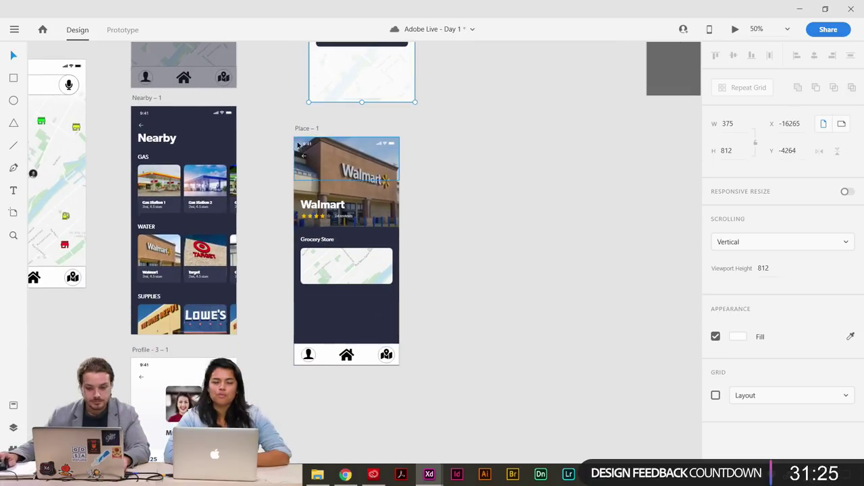
Extend the Place – 1 artboard downward to a height of about 1569, keeping its width.
click(307, 128)
scroll(469, 418, down, 4)
drag(373, 222, 384, 437)
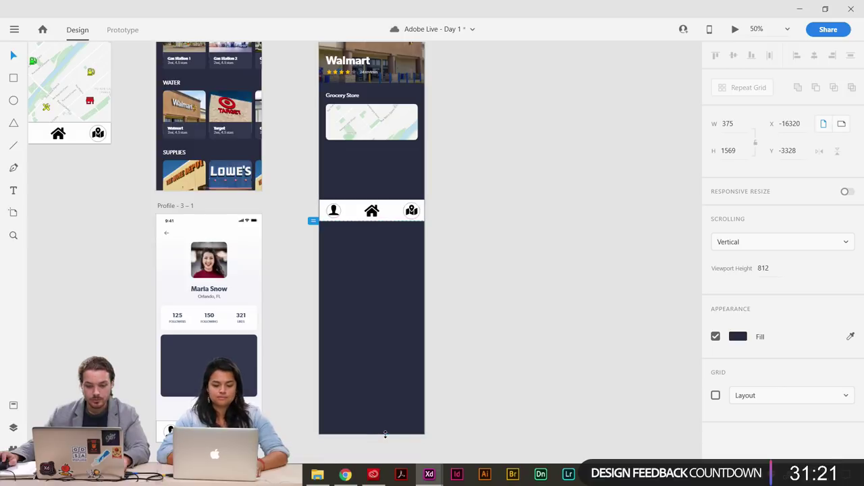
click(519, 256)
scroll(521, 304, up, 3)
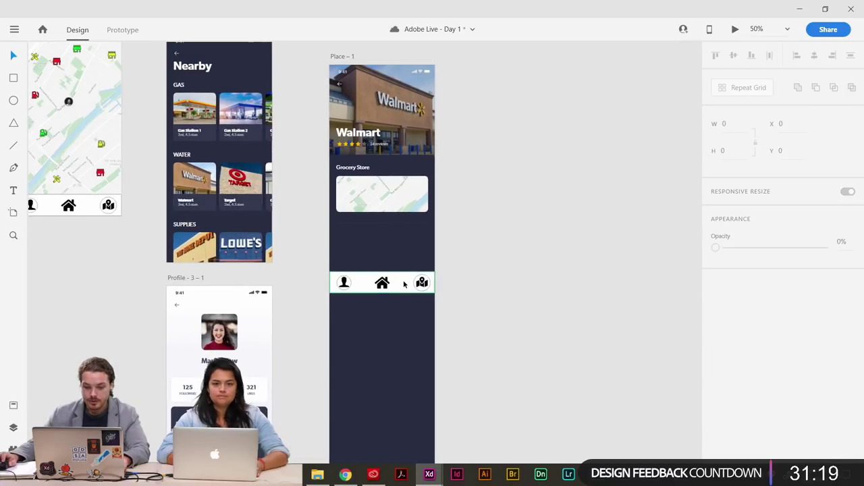
Preview the Place – 1 artboard and scroll through it to check how the bottom navigation bar behaves.
click(404, 284)
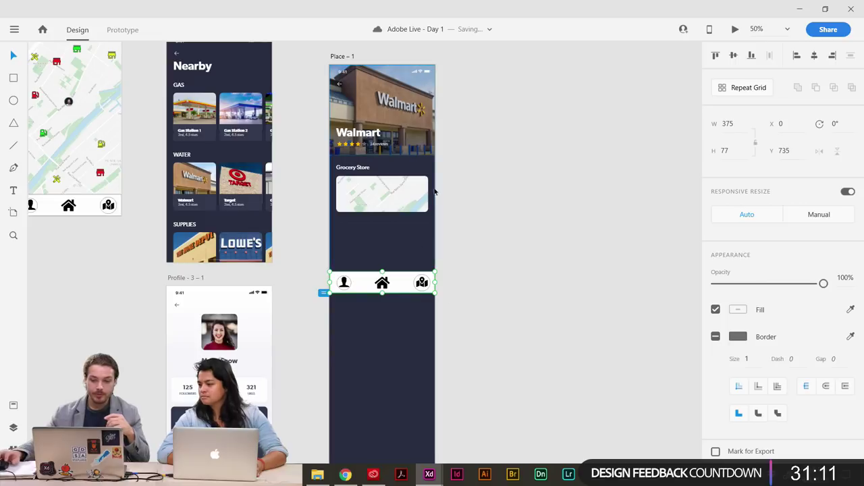
click(344, 56)
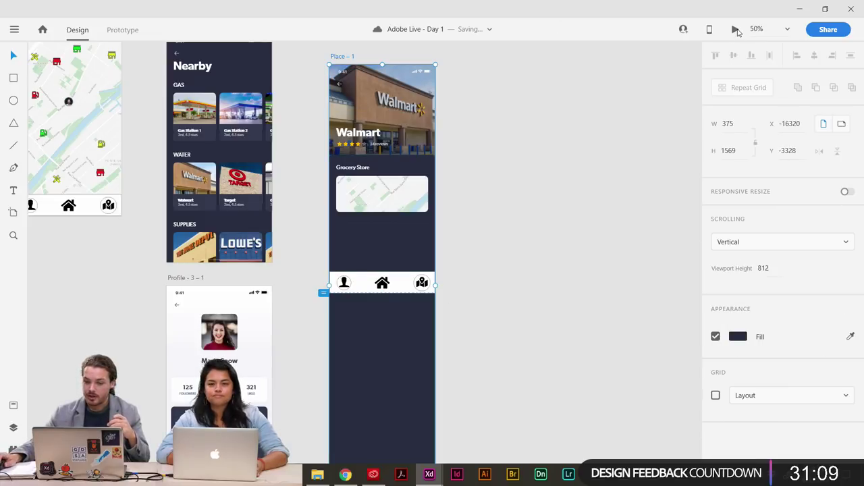
click(736, 29)
scroll(373, 201, down, 5)
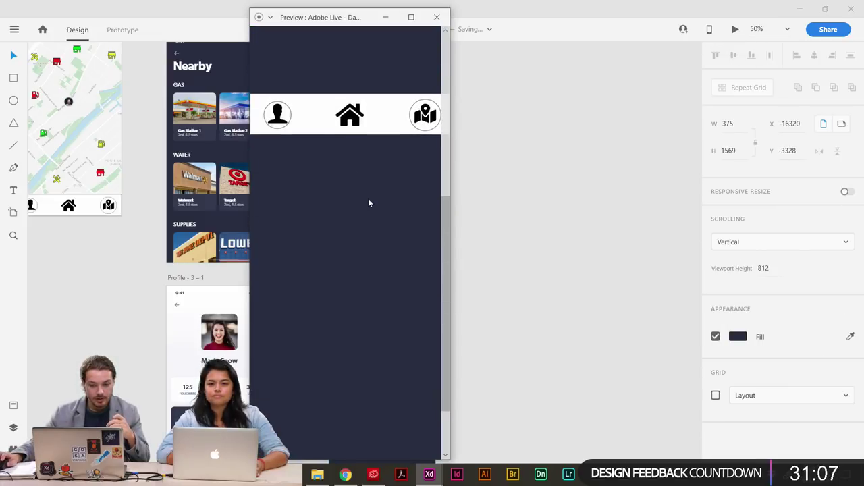
scroll(364, 147, down, 2)
scroll(364, 167, up, 6)
scroll(368, 171, down, 1)
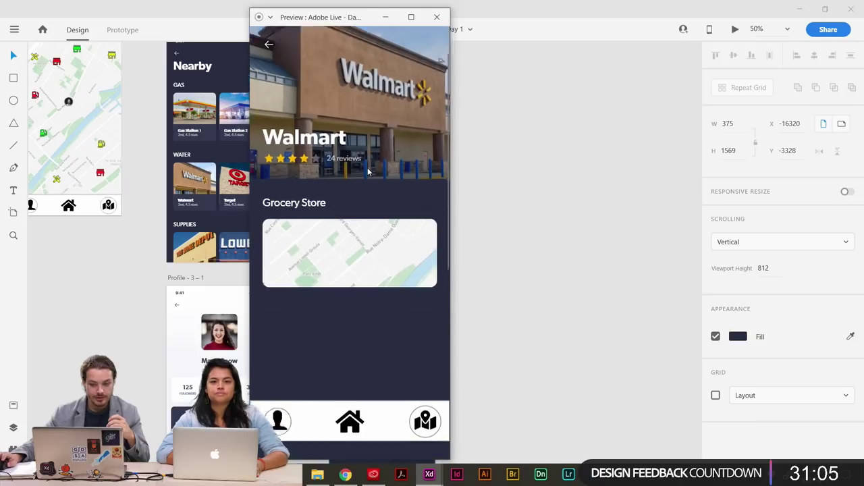
scroll(358, 156, down, 4)
scroll(352, 247, up, 4)
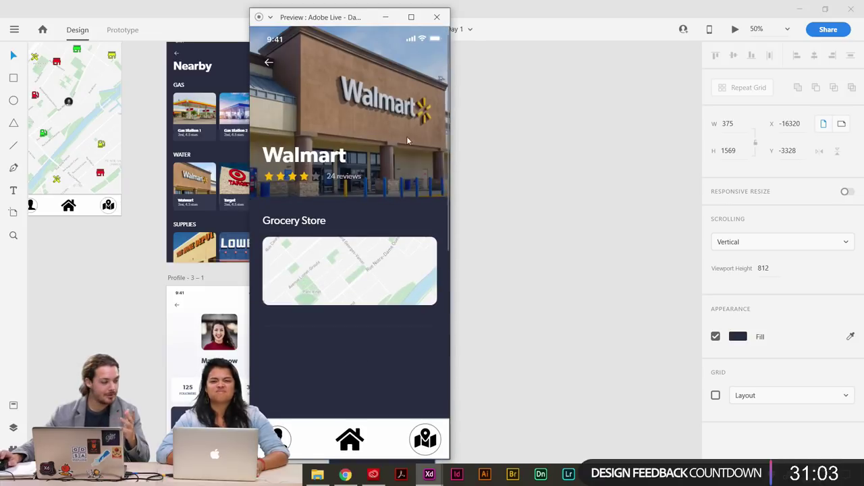
click(437, 17)
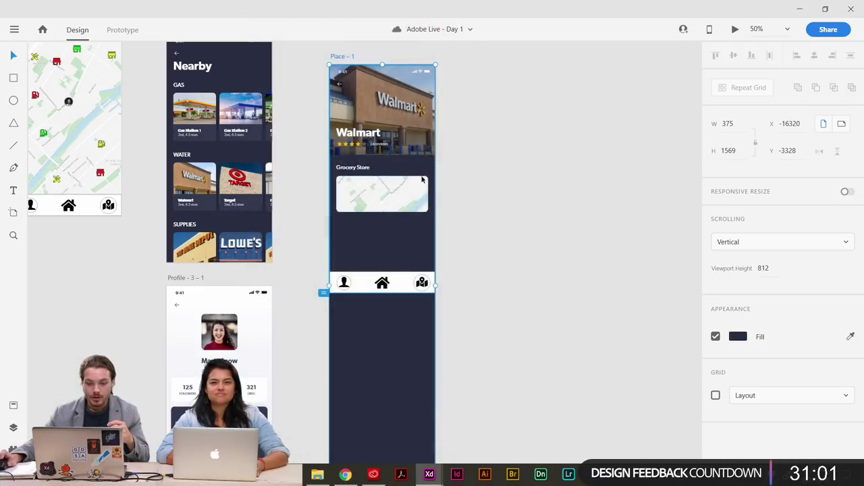
Fix the position of the Place – 1 artboard's bottom navigation bar when scrolling.
click(383, 284)
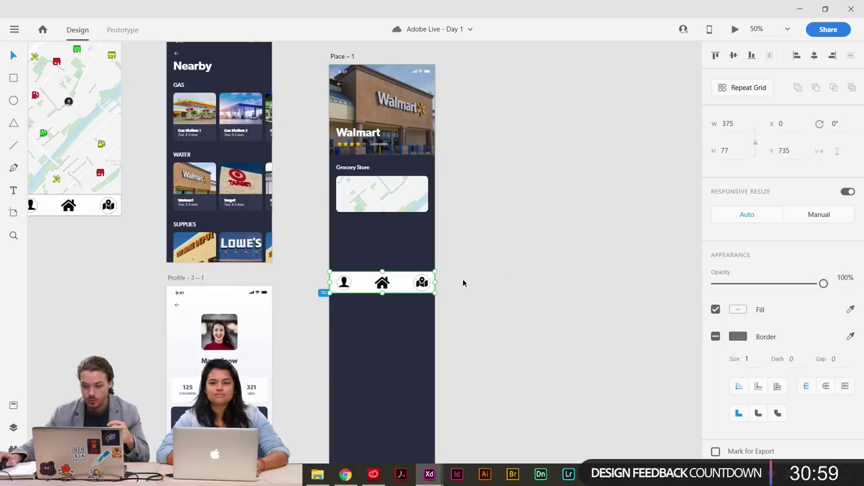
click(125, 30)
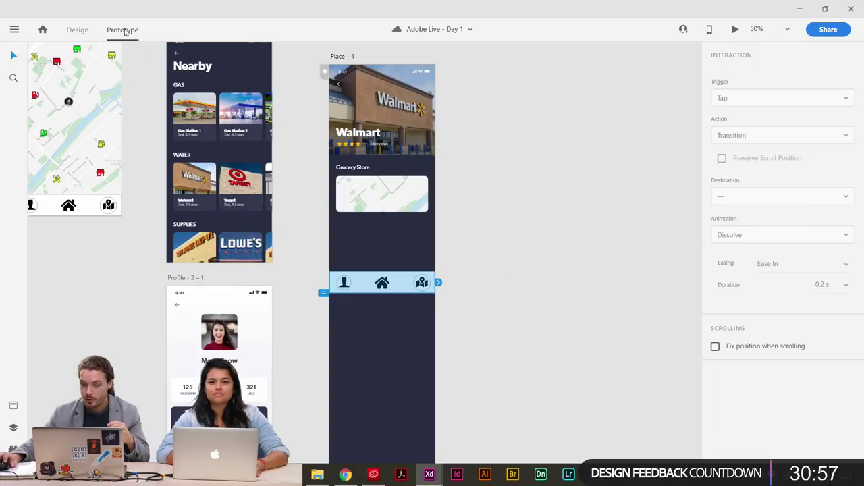
click(715, 347)
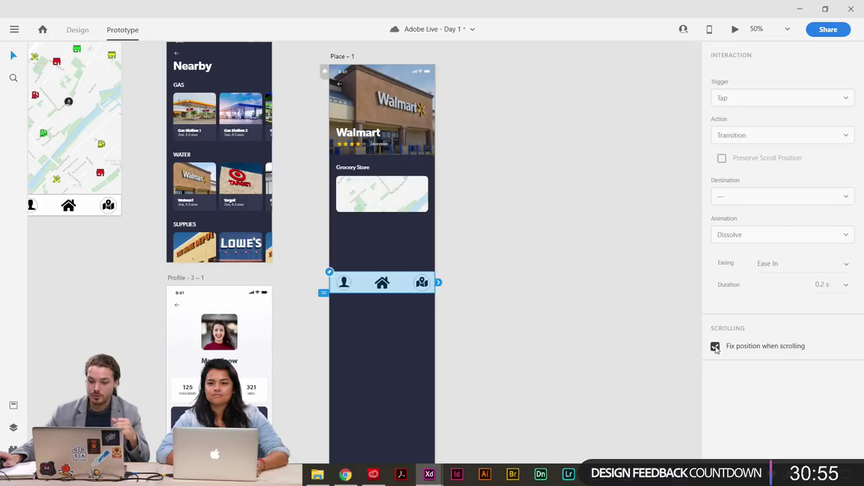
click(74, 31)
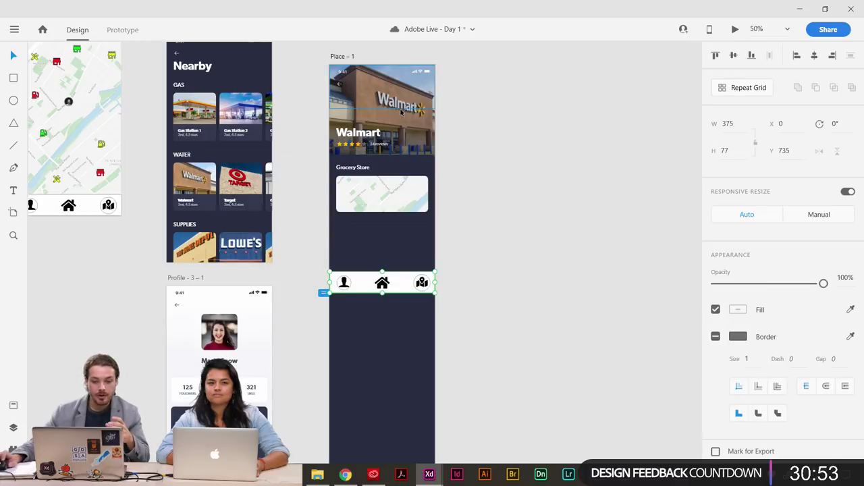
Preview the Place – 1 artboard and scroll through it to check the fixed bottom navigation bar, closing the preview when done.
click(349, 56)
click(735, 29)
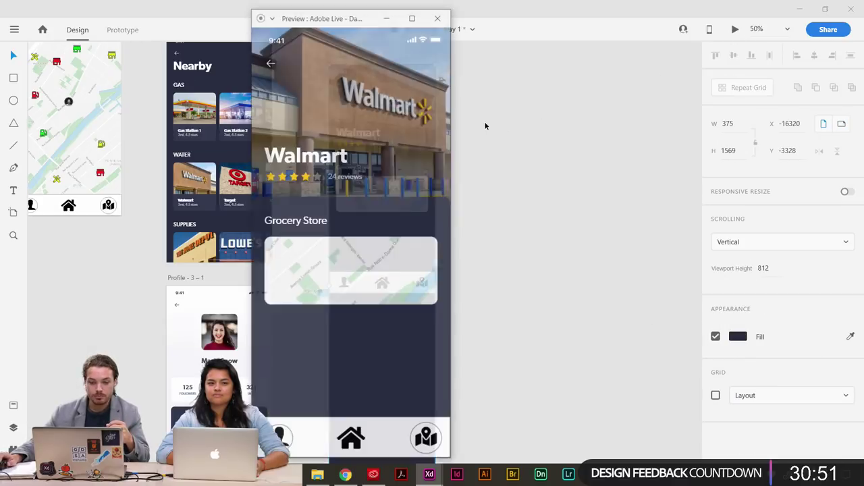
scroll(404, 176, down, 5)
scroll(401, 182, up, 5)
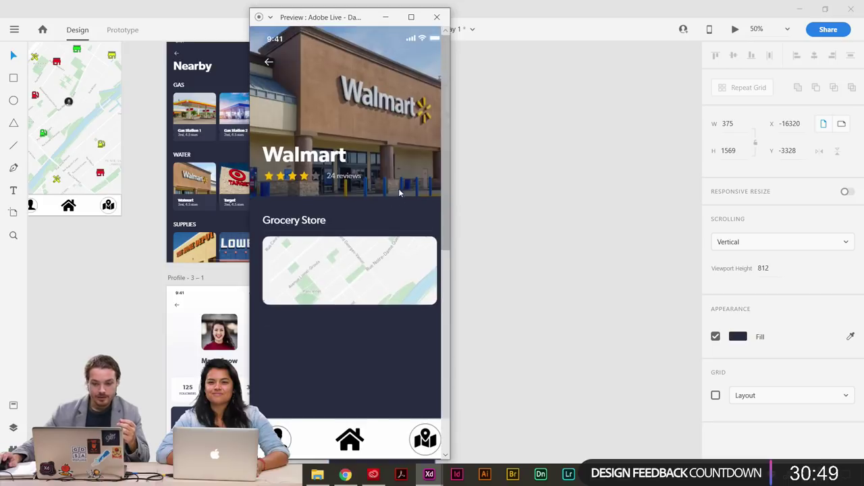
scroll(398, 191, down, 3)
scroll(403, 193, up, 1)
scroll(401, 203, down, 2)
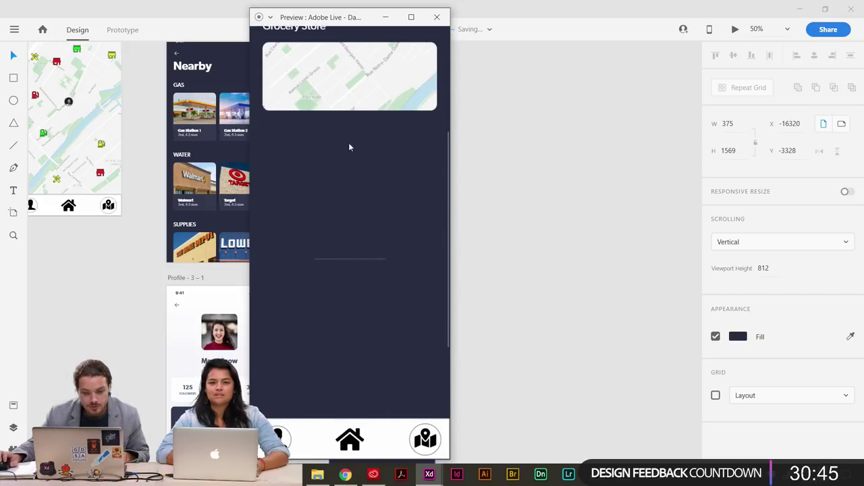
click(437, 17)
Move the Grocery Store heading with its divider up to about X 24, Y 335, just beneath the Walmart photo.
drag(529, 178, 546, 161)
key(ctrl+plus)
key(ctrl+plus)
key(ctrl+plus)
key(ctrl+plus)
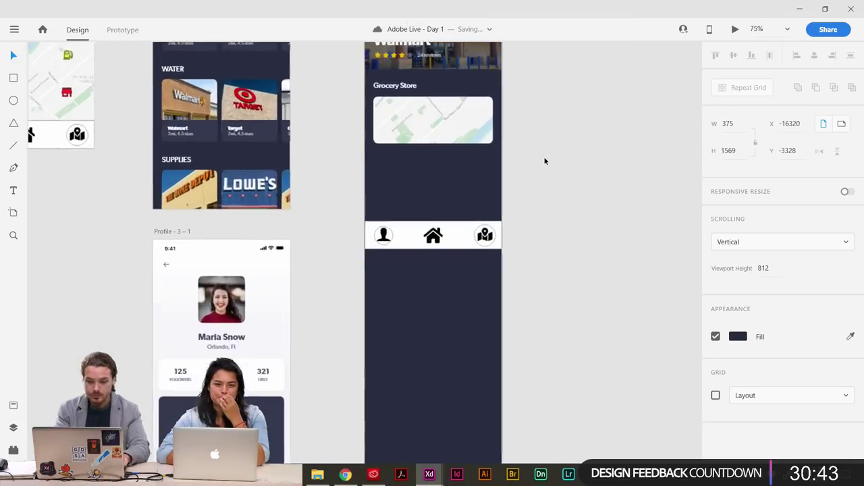
drag(481, 185, 266, 307)
drag(416, 213, 424, 320)
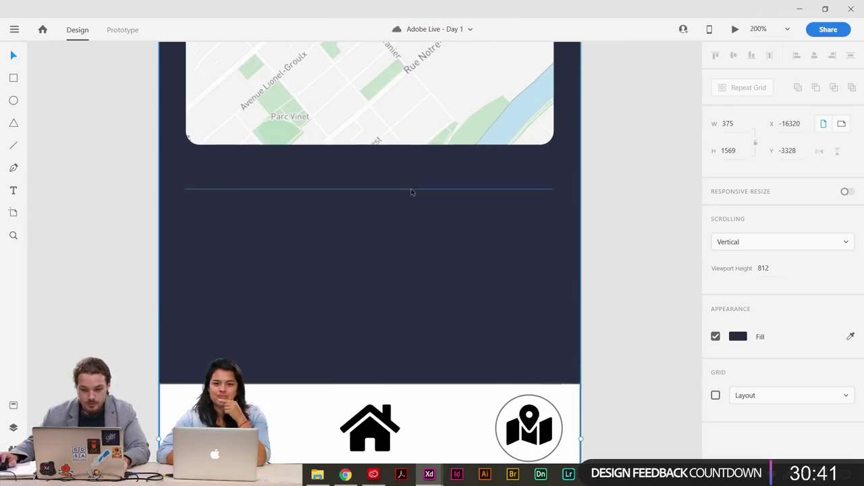
click(411, 193)
drag(424, 220, 416, 265)
scroll(416, 265, up, 4)
scroll(425, 304, down, 1)
scroll(425, 305, left, 1)
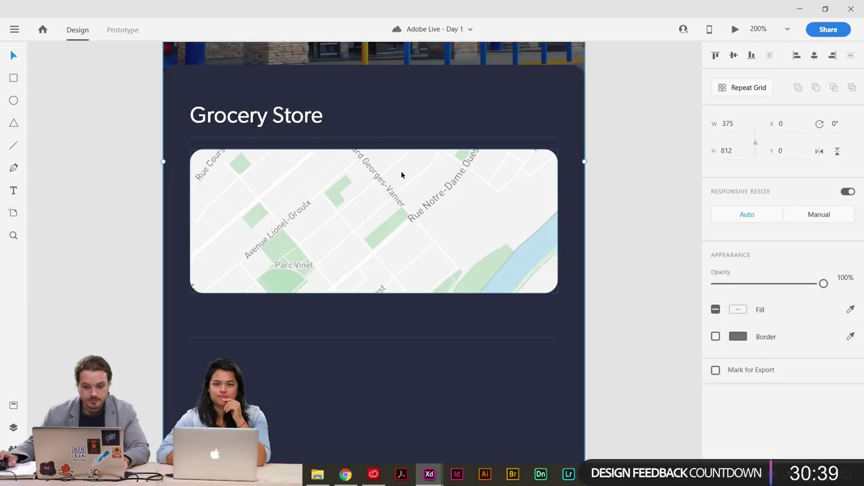
scroll(442, 145, up, 3)
click(290, 211)
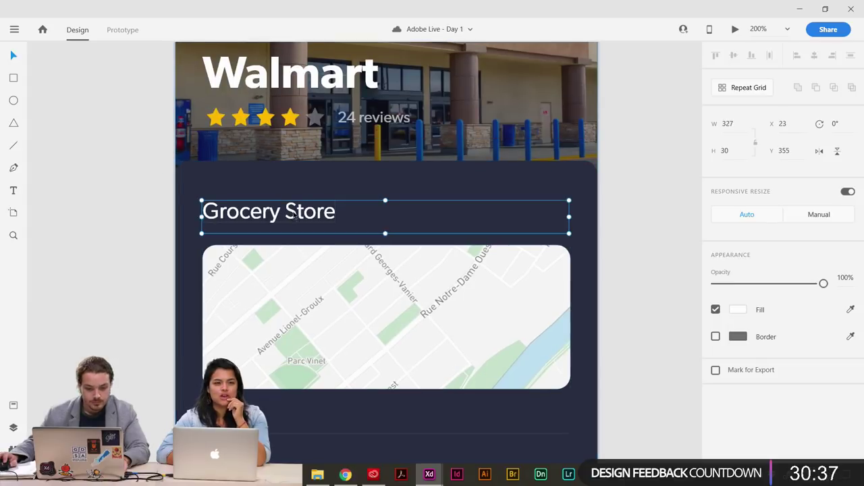
drag(295, 214, 295, 195)
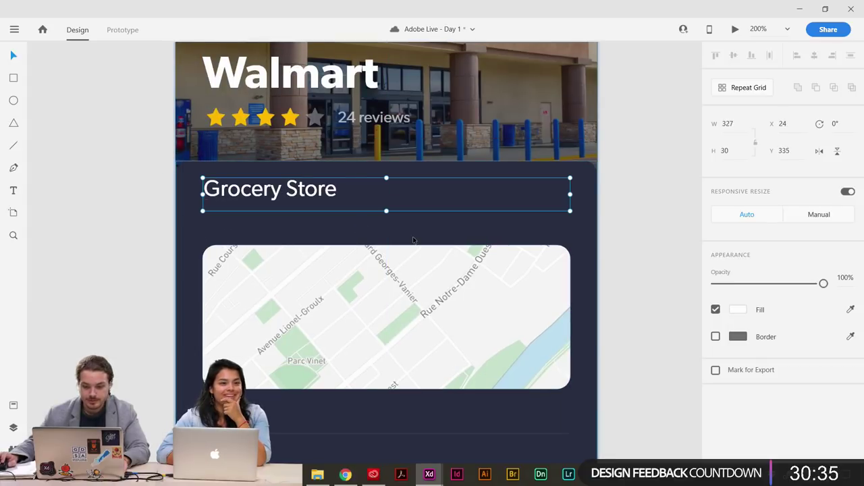
Move the map up closer to the Grocery Store heading and bring the divider below it closer to the map.
click(545, 243)
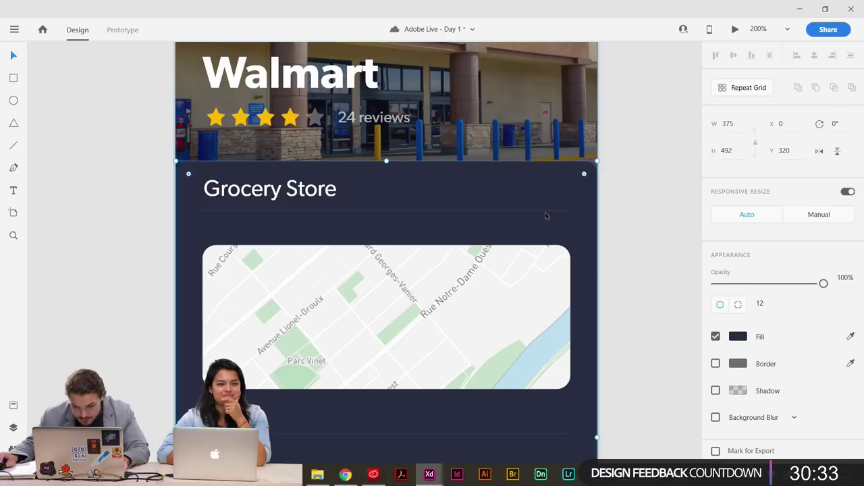
click(499, 321)
drag(493, 329, 485, 290)
scroll(642, 227, down, 3)
click(481, 323)
click(644, 308)
scroll(643, 196, down, 3)
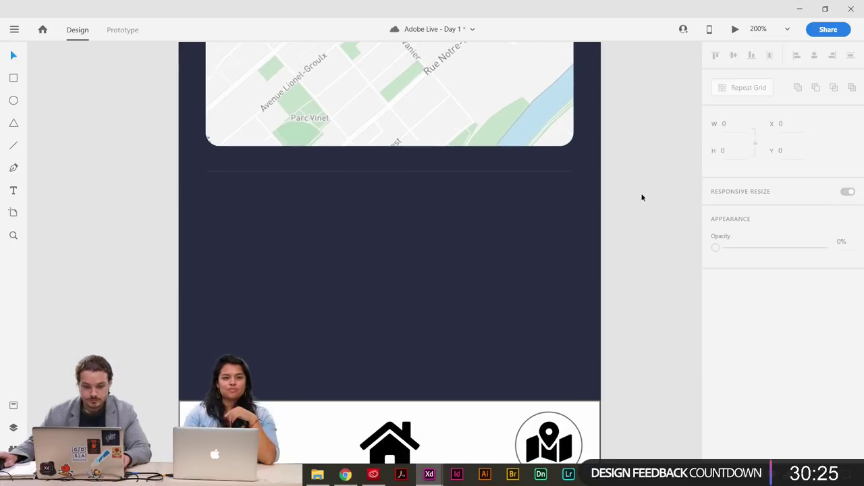
Draw a white rectangle about 323 × 84 below the map's lower divider and round its corners to about 16.
key(ctrl+minus)
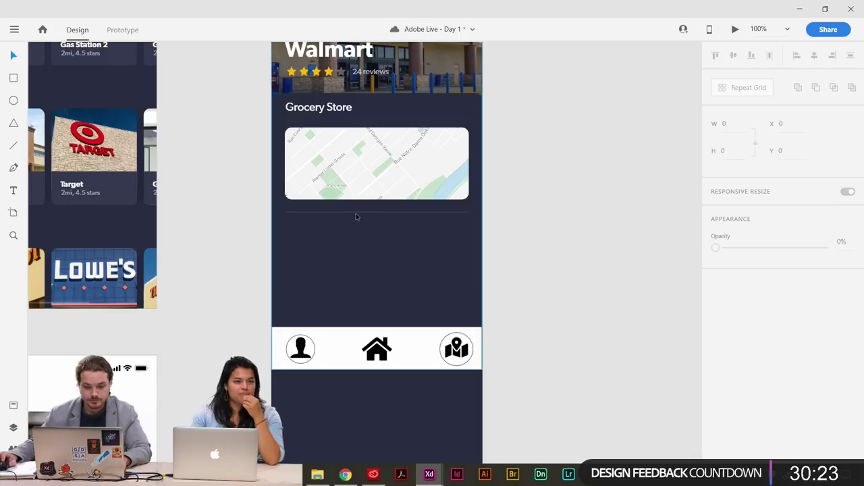
click(13, 77)
mouse_move(286, 221)
mouse_down()
mouse_move(353, 270)
mouse_move(412, 270)
mouse_up()
drag(482, 270, 469, 270)
click(13, 56)
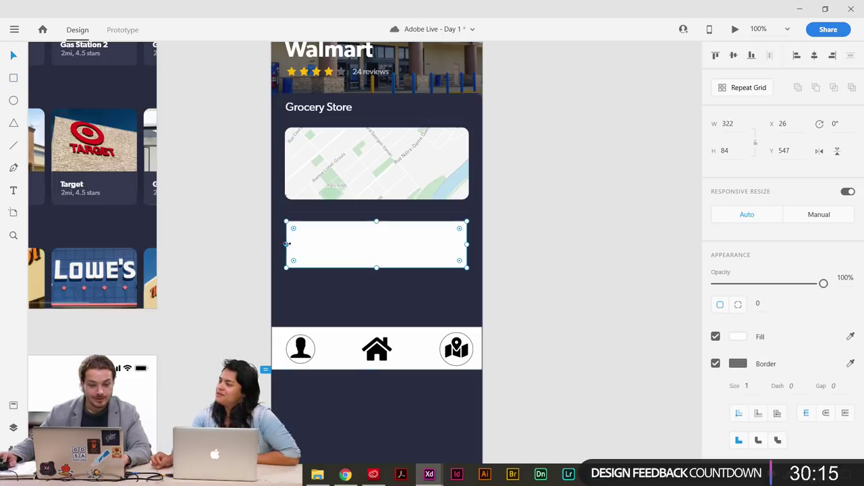
drag(286, 244, 285, 244)
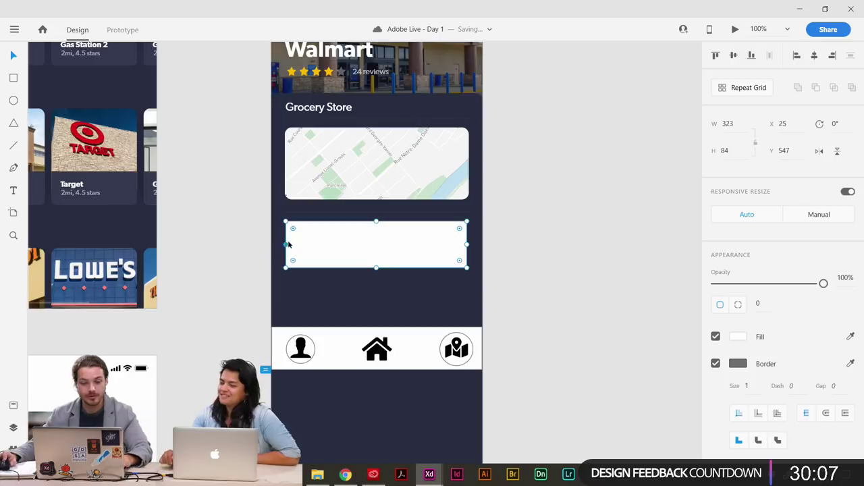
drag(292, 231, 294, 231)
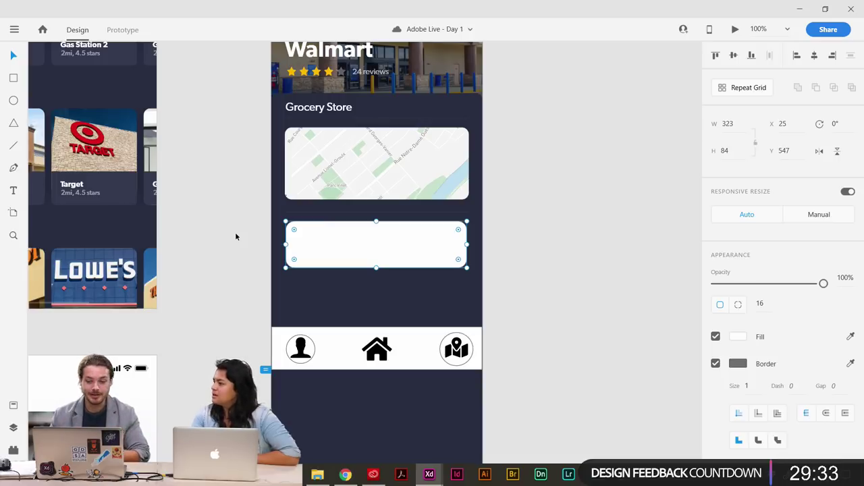
Stretch the white rounded card slightly downward, keeping its width.
scroll(547, 249, down, 1)
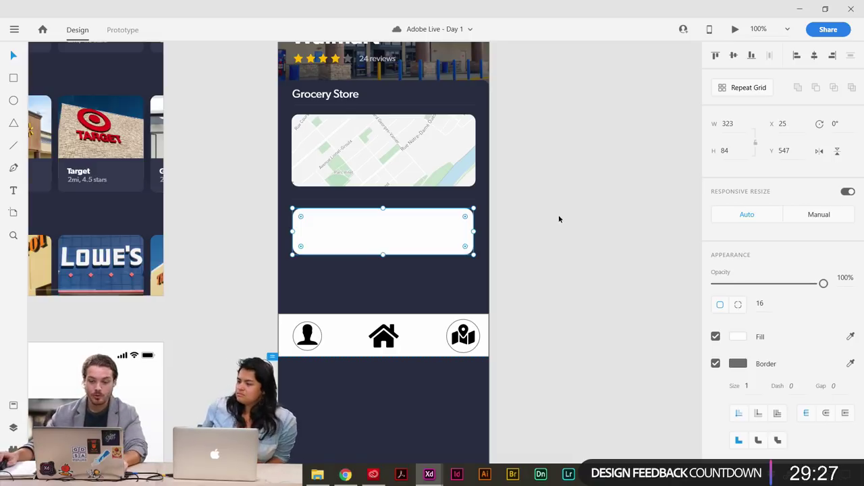
scroll(560, 223, up, 3)
key(ctrl+plus)
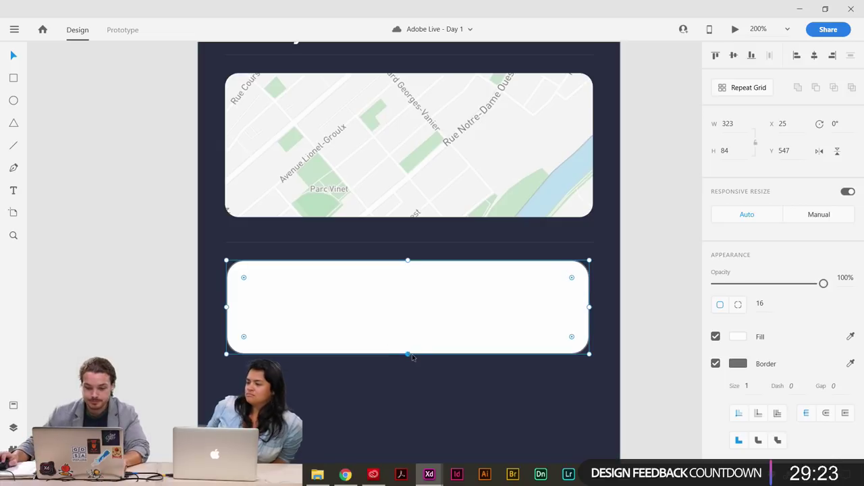
drag(409, 354, 409, 357)
click(133, 271)
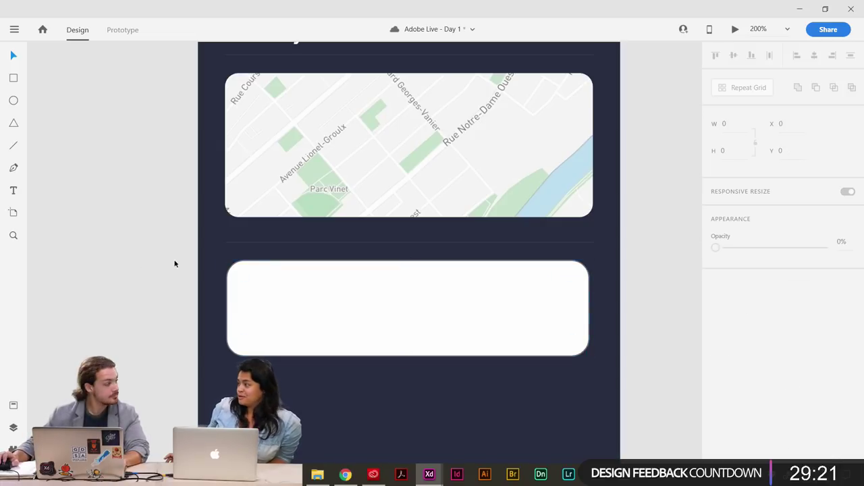
Draw a square about 56 × 56 inside the white card near its left edge.
scroll(203, 264, up, 1)
scroll(199, 258, right, 2)
key(r)
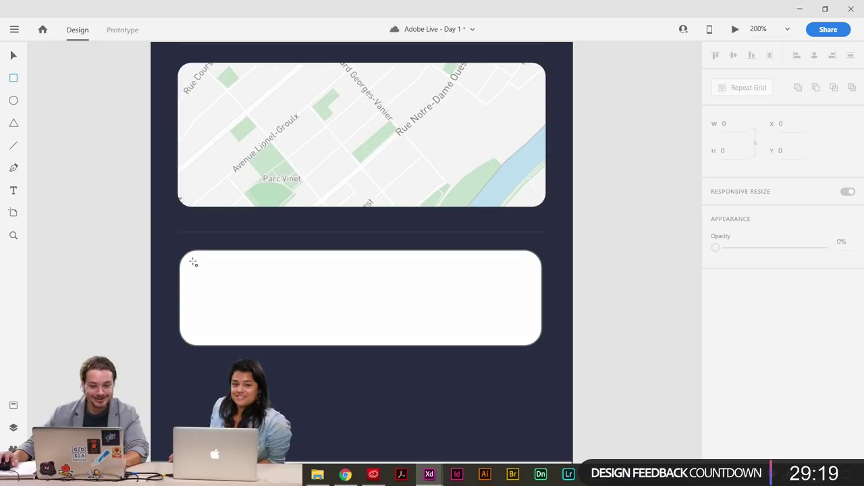
drag(192, 264, 252, 326)
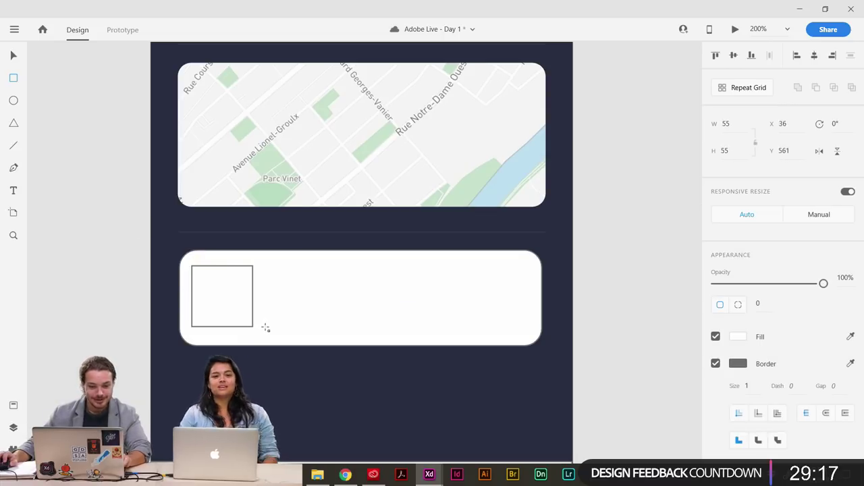
key(v)
click(88, 152)
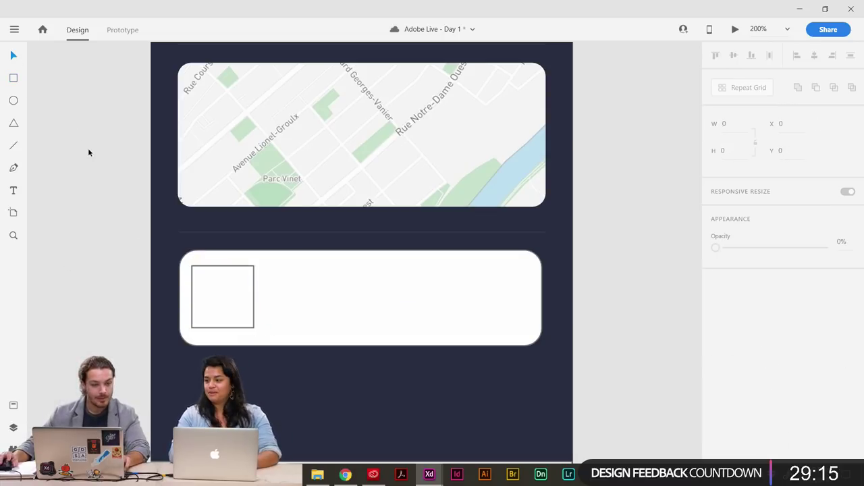
Copy the profile photo, name and location text from the Profile - 3 – 1 artboard.
scroll(120, 162, left, 1)
click(267, 301)
scroll(166, 257, up, 3)
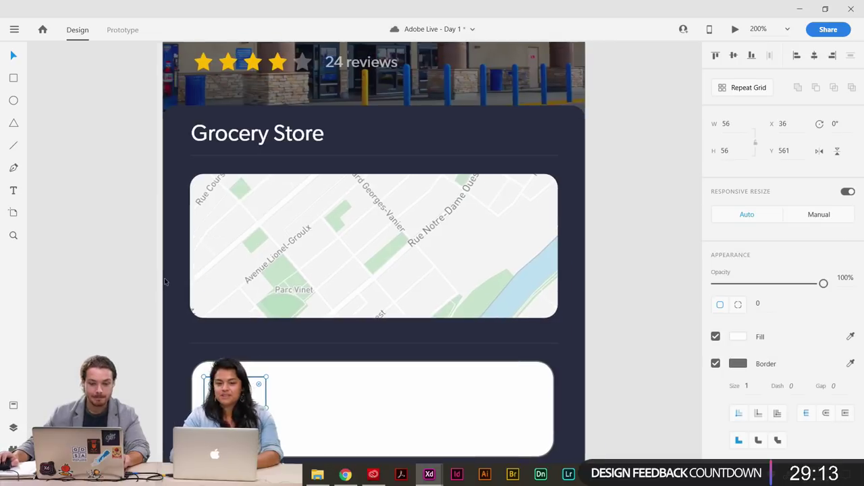
scroll(165, 282, up, 3)
key(ctrl+minus)
key(ctrl+minus)
key(ctrl+minus)
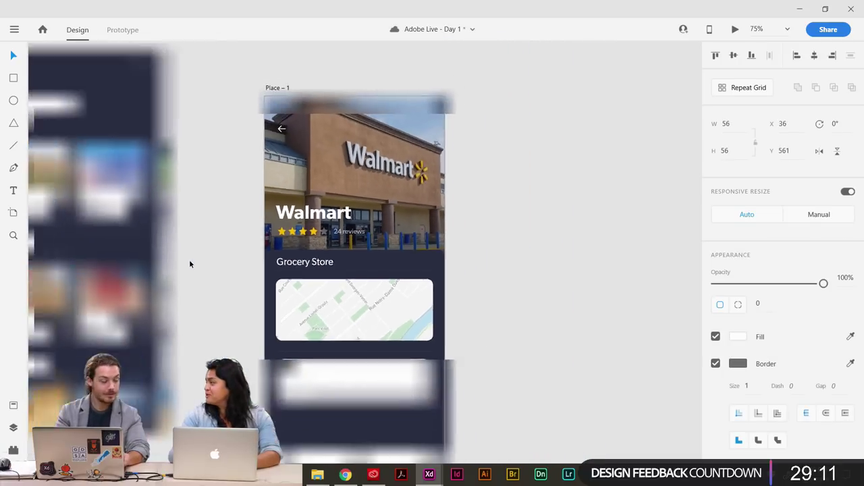
drag(190, 260, 404, 1)
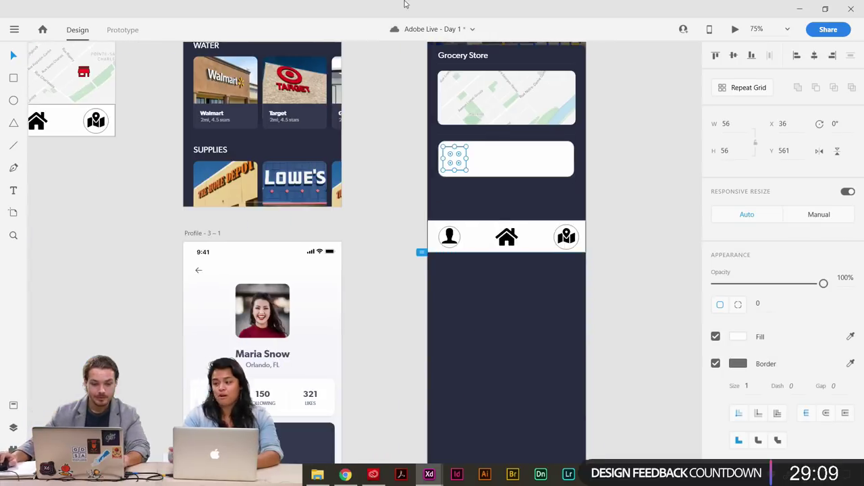
scroll(354, 237, down, 2)
scroll(354, 237, left, 1)
click(276, 314)
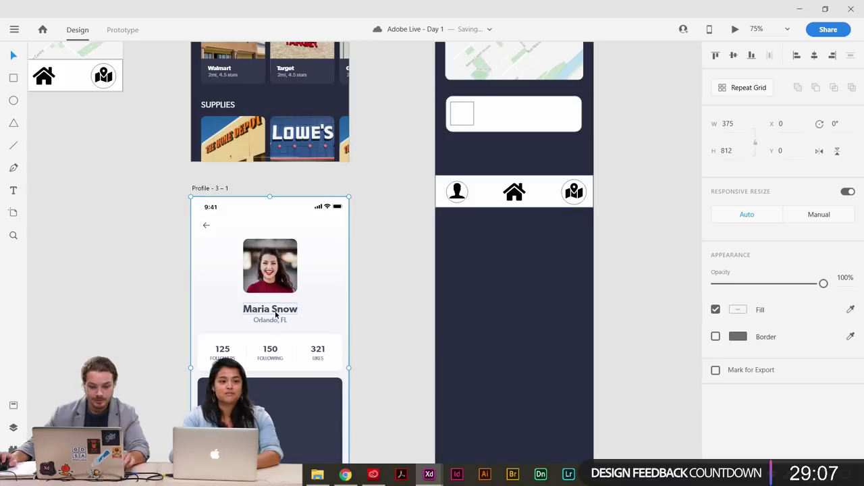
click(279, 316)
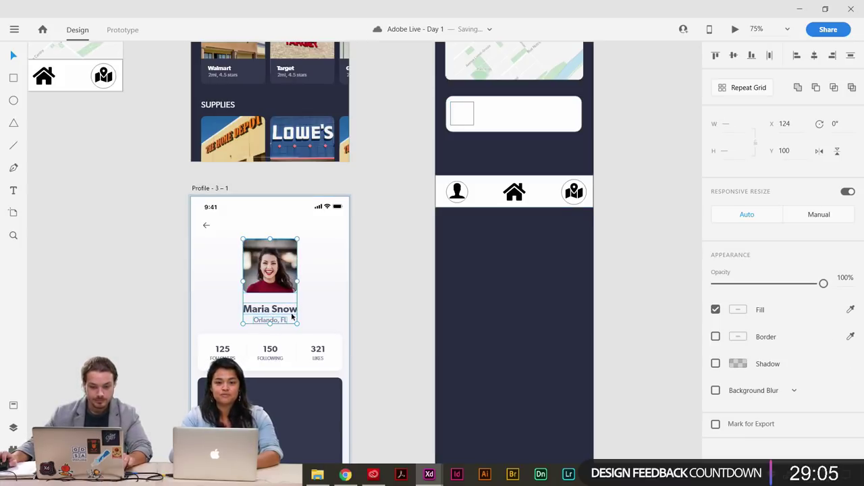
Paste the copied photo and texts into the Place – 1 artboard and move them down over the white card.
scroll(345, 284, up, 5)
scroll(345, 284, right, 4)
click(297, 55)
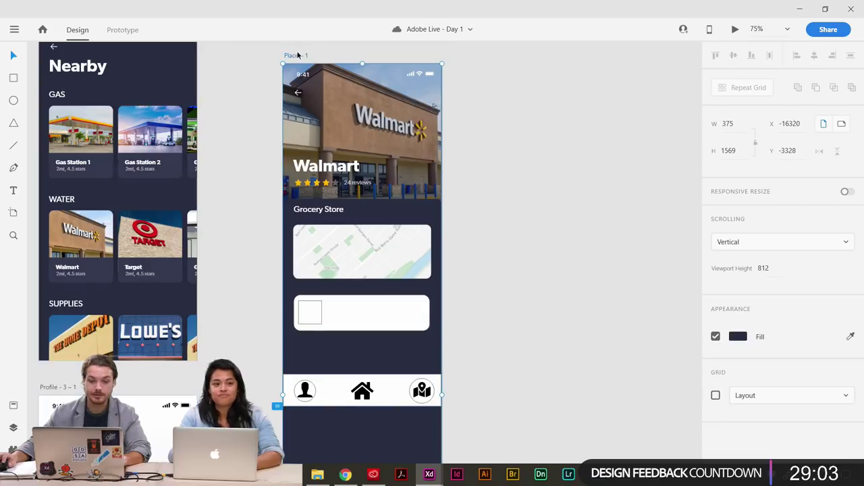
key(ctrl+v)
drag(359, 144, 355, 316)
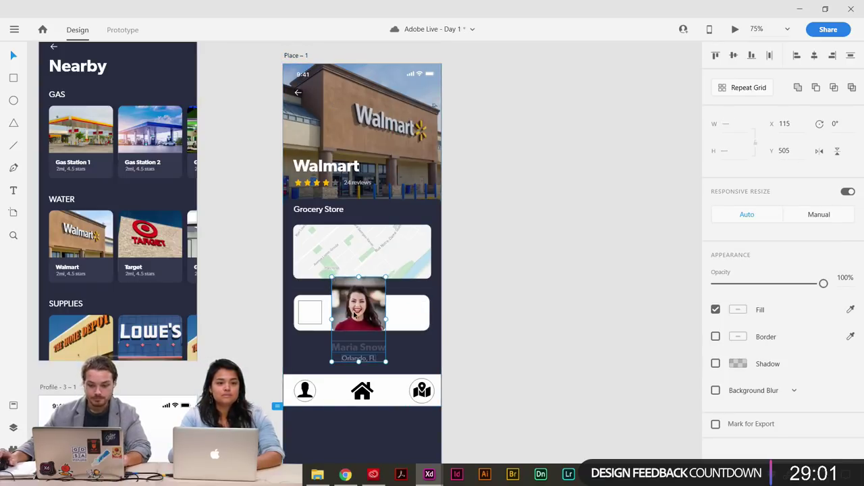
Place the name in the right part of the white card, with the location text right-aligned directly beneath it.
scroll(354, 314, up, 6)
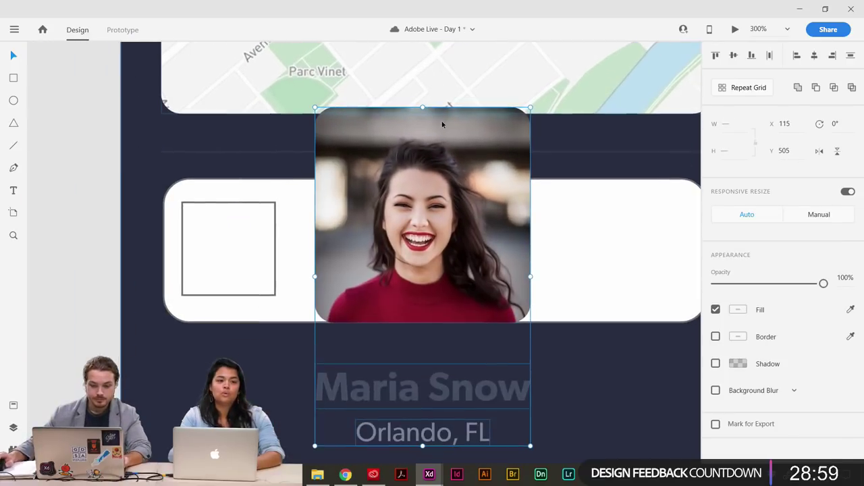
scroll(442, 124, down, 3)
scroll(443, 124, right, 1)
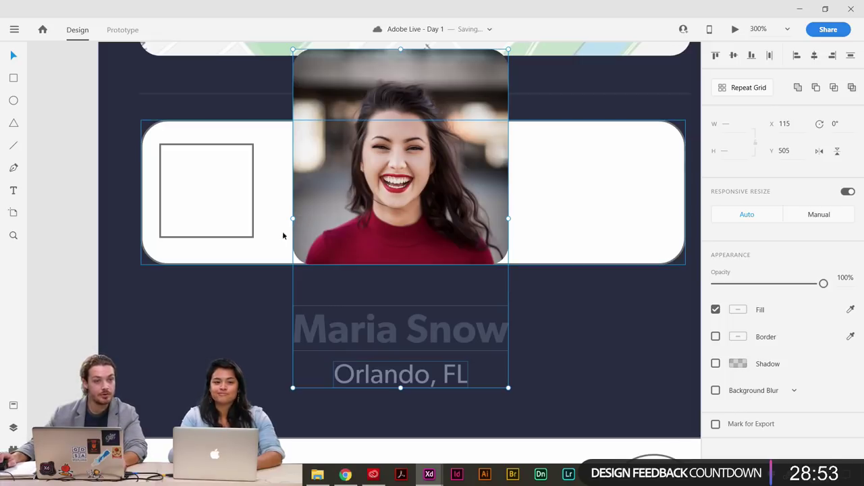
drag(240, 230, 251, 234)
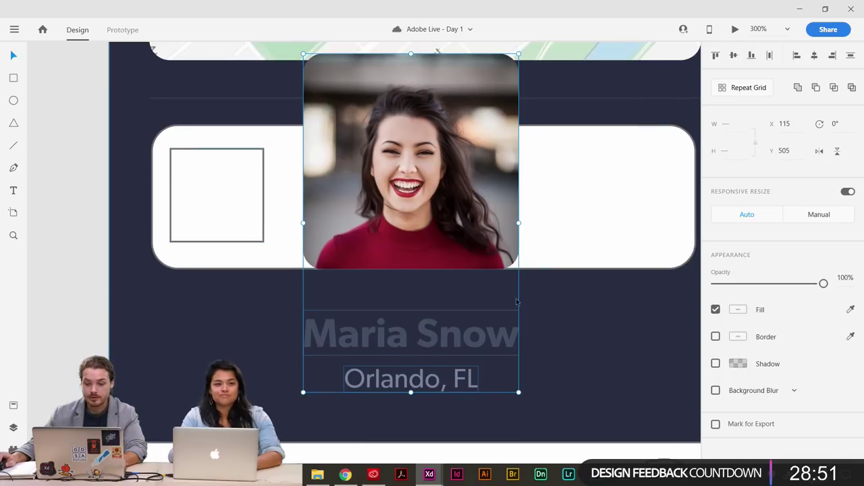
click(544, 260)
drag(454, 339, 588, 205)
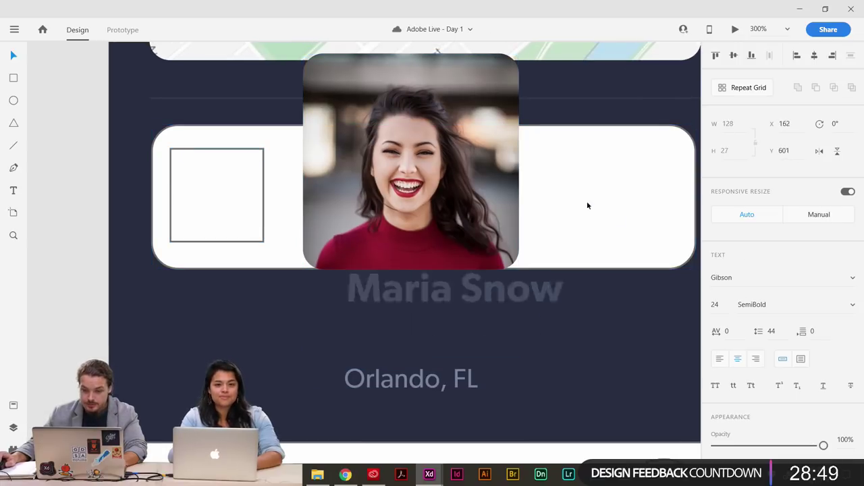
drag(433, 380, 631, 201)
click(502, 288)
Scale the profile photo down to about 53 × 53 and position it over the square in the white card.
click(448, 196)
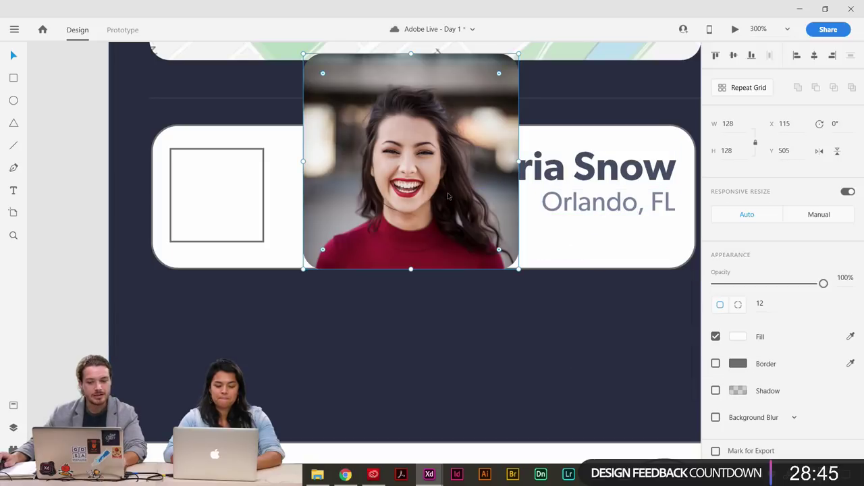
drag(518, 52, 393, 176)
drag(310, 202, 238, 198)
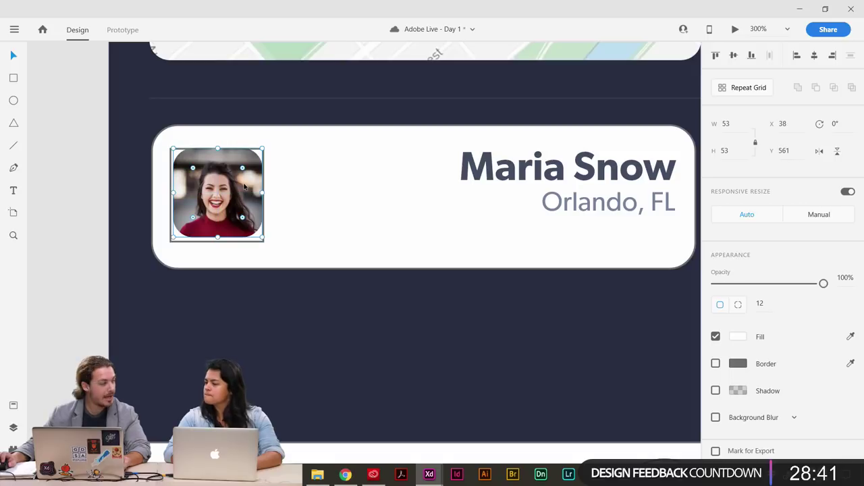
Delete the profile photo from the white card and select the empty square placeholder.
drag(258, 169, 182, 184)
key(Delete)
click(243, 187)
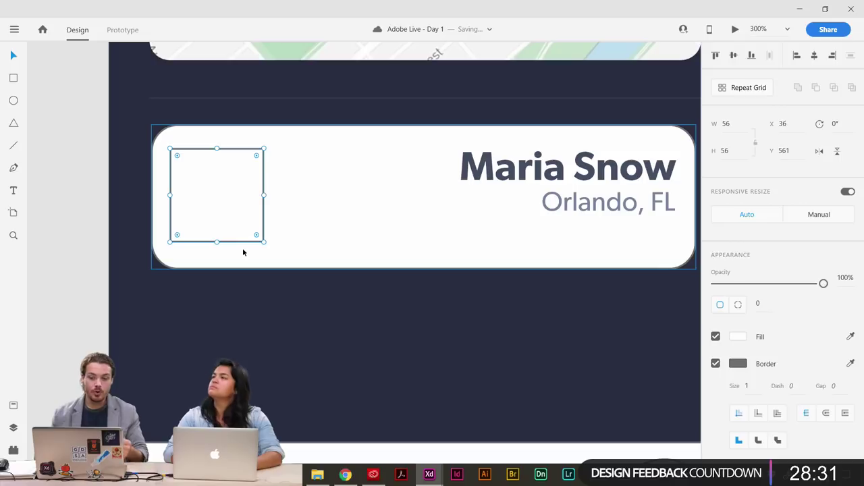
key(ctrl+1)
scroll(254, 198, up, 3)
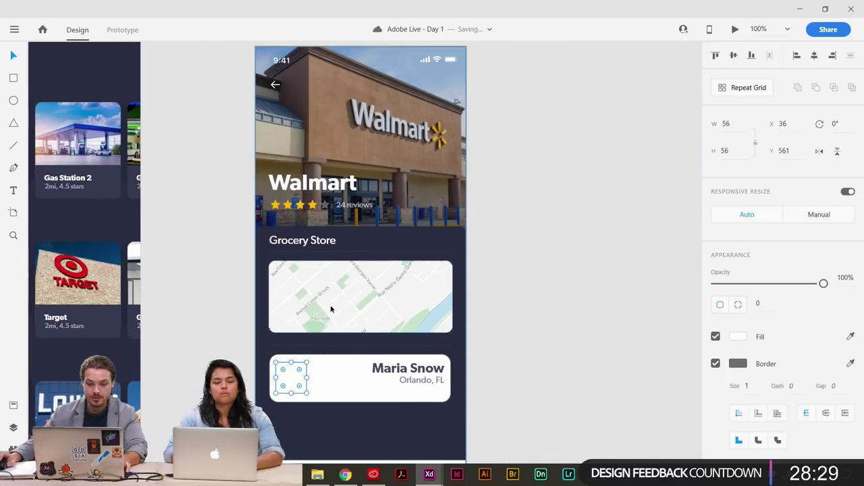
Move the name and location texts across the white card so both start just beside the empty square placeholder.
scroll(358, 300, left, 2)
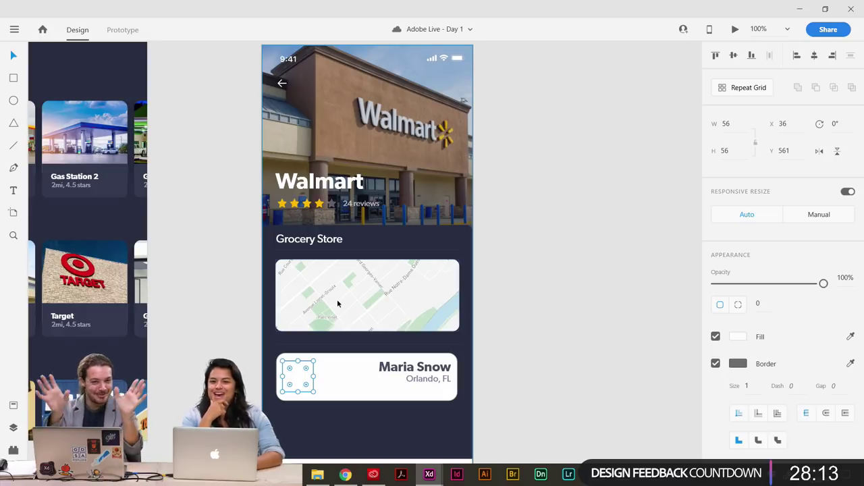
scroll(337, 299, up, 5)
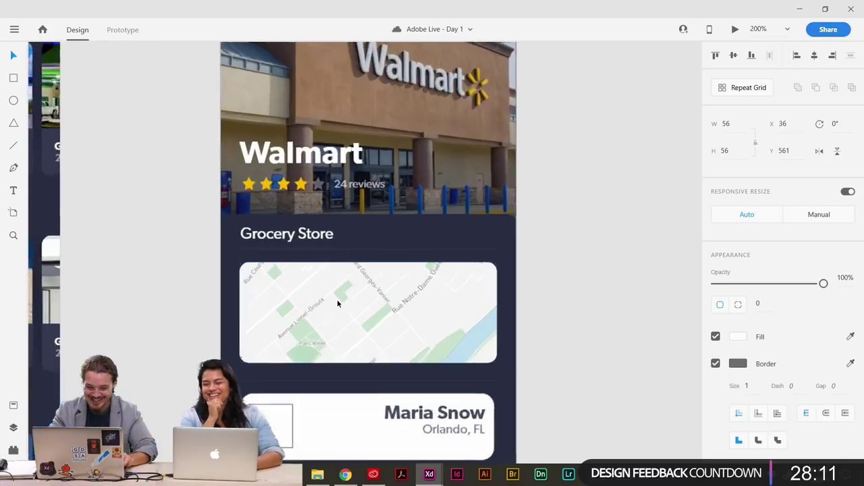
scroll(353, 131, down, 4)
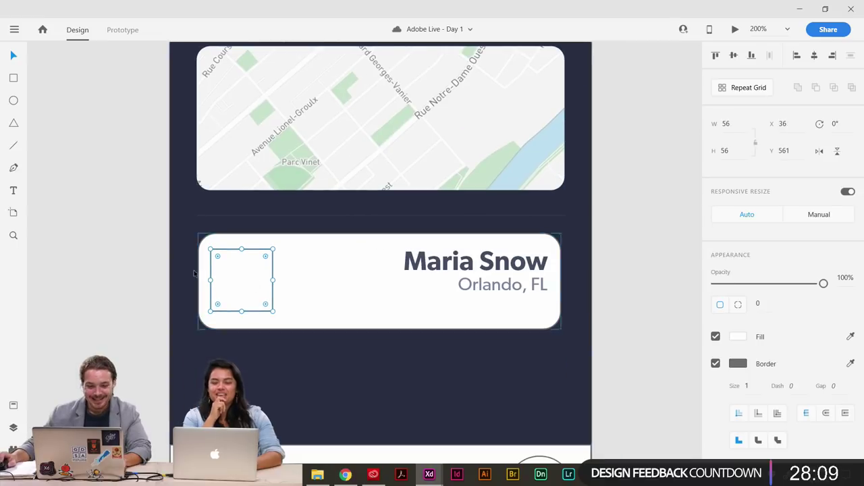
drag(462, 267, 338, 267)
click(493, 290)
drag(501, 289, 323, 286)
double_click(370, 288)
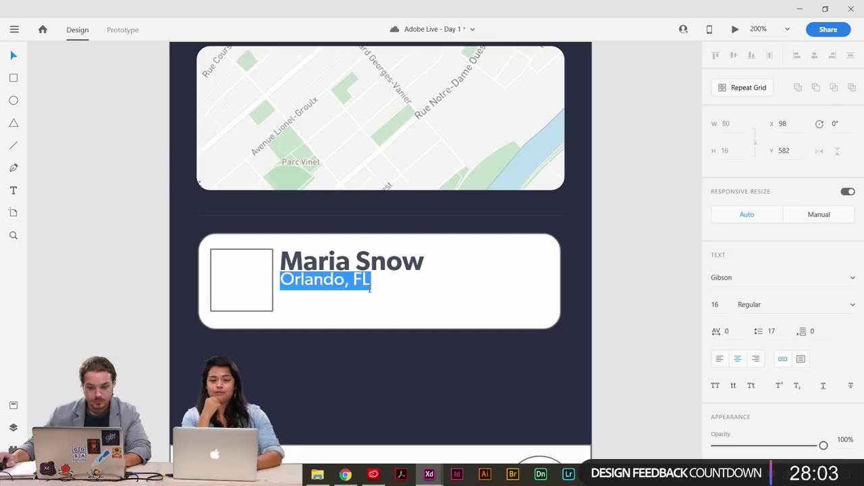
click(15, 59)
Shorten the name on the card to the first name only, left-align it and place it beside the square.
double_click(376, 269)
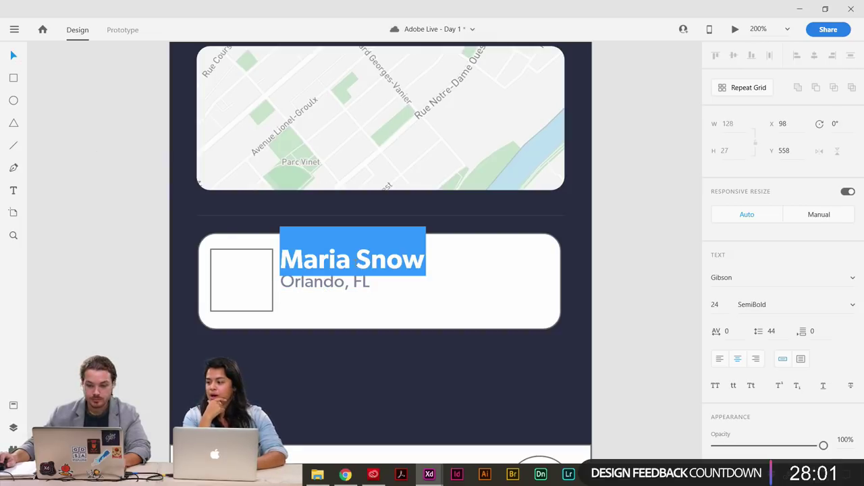
drag(351, 263, 428, 263)
key(BackSpace)
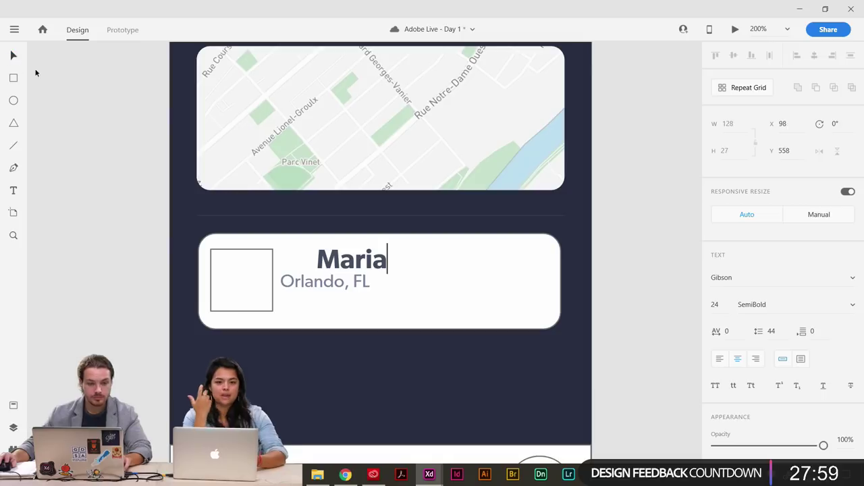
key(Escape)
click(720, 359)
drag(335, 264, 288, 289)
Delete the location text beneath the name on the white card.
click(293, 283)
double_click(364, 293)
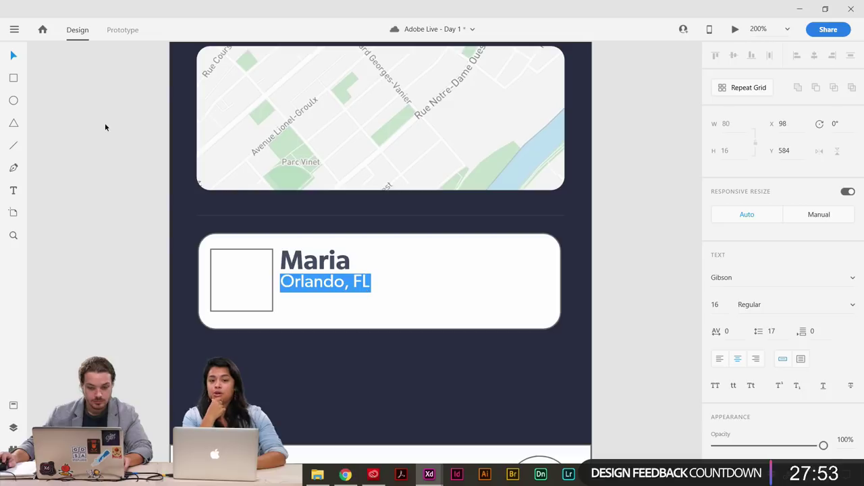
key(Escape)
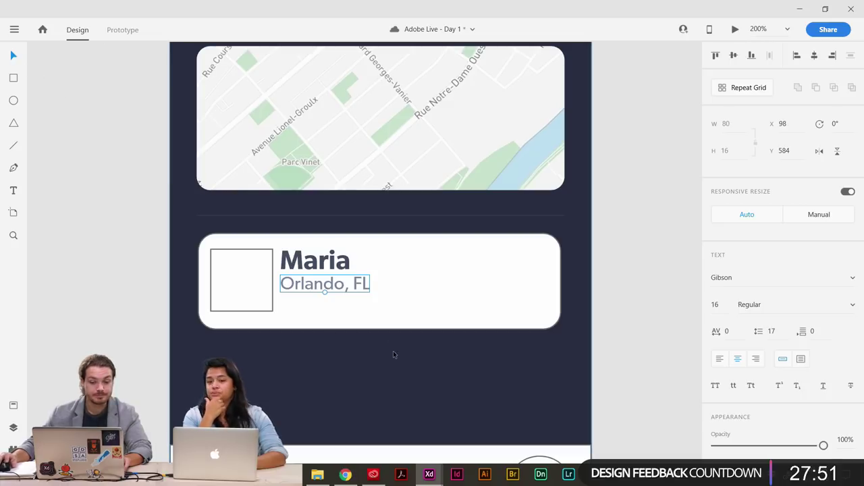
drag(325, 291, 325, 304)
key(ctrl+z)
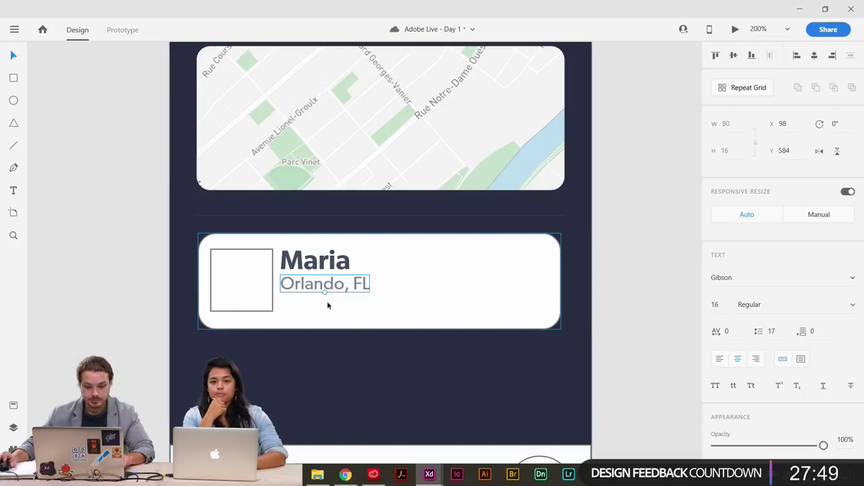
key(Delete)
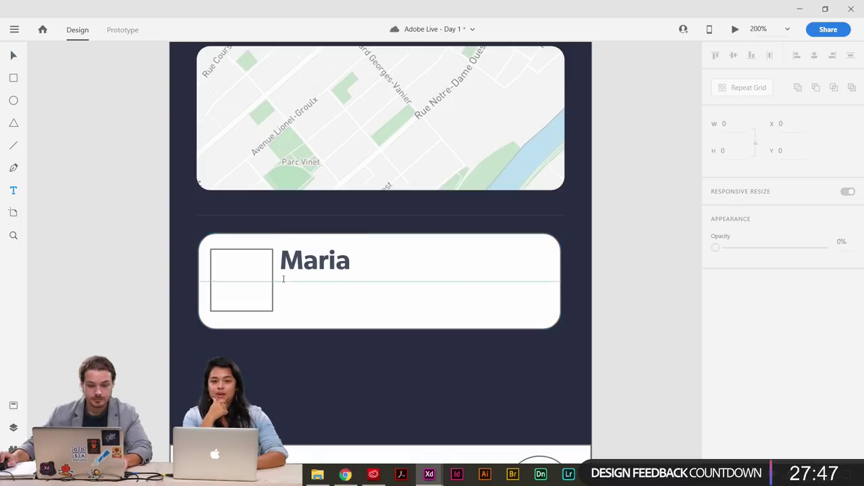
Draw an area text box about 237 × 34 beneath the name and enter "text" as its placeholder content.
drag(280, 279, 547, 320)
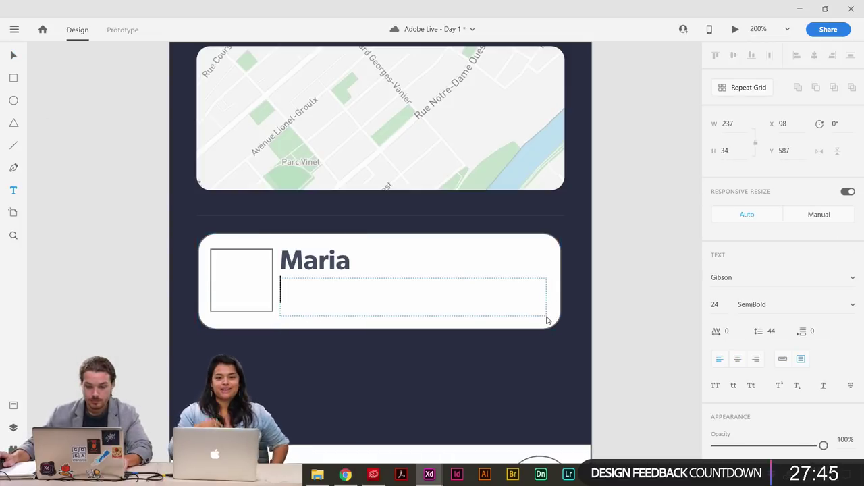
click(728, 308)
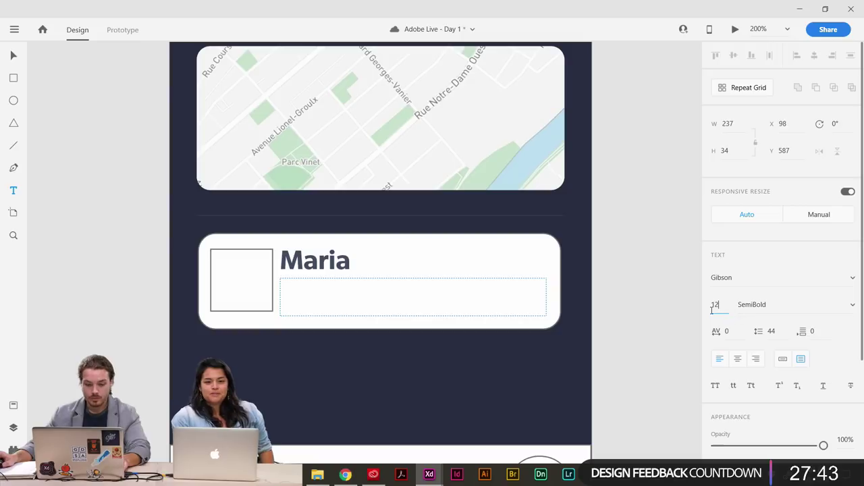
click(338, 299)
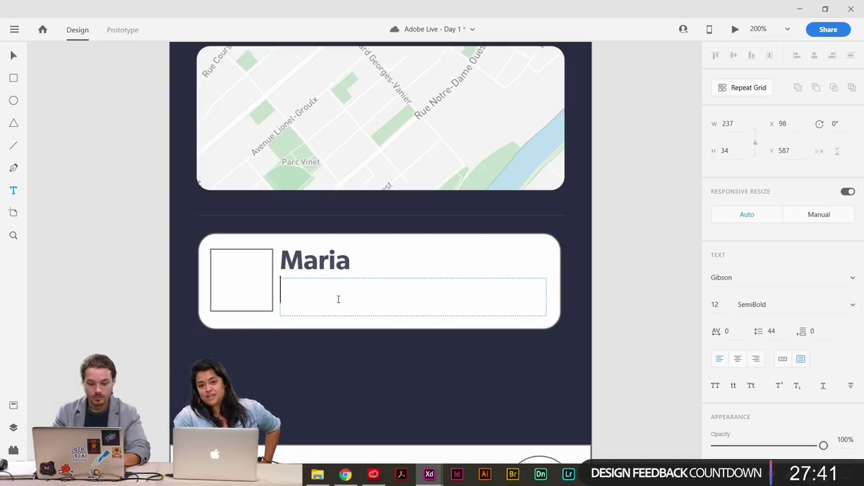
text(te)
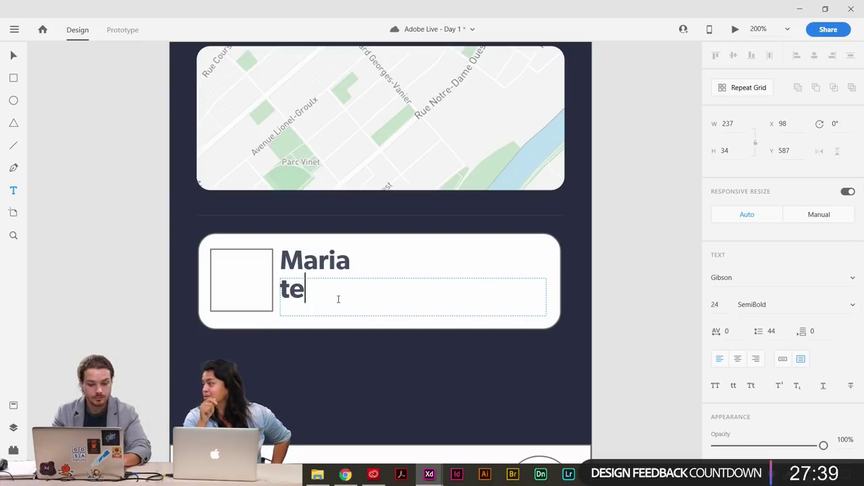
key(BackSpace)
text(ex)
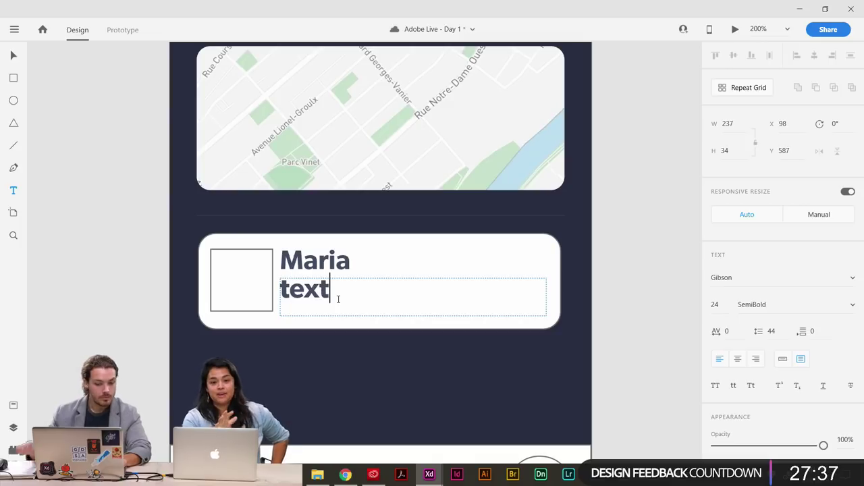
text(t)
Set the font size of the placeholder text beneath the name to 12.
key(ctrl+a)
click(720, 306)
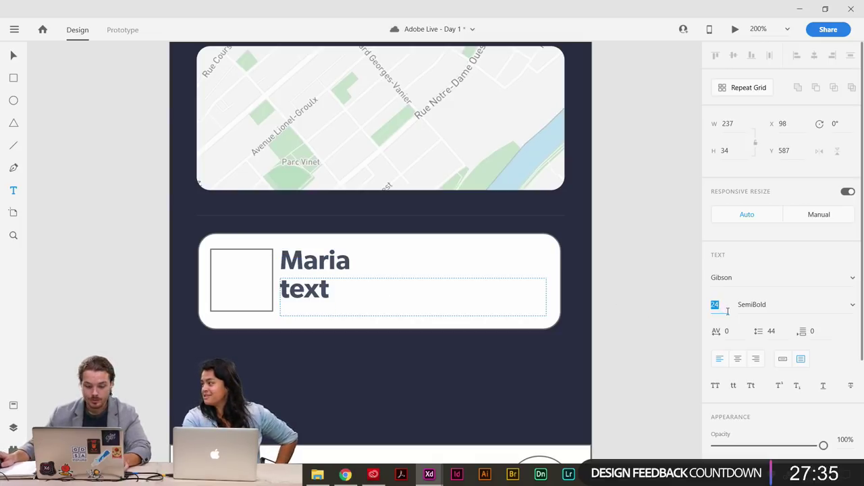
text(12)
key(Return)
Change the font weight of the placeholder text beneath the name to Light.
click(330, 281)
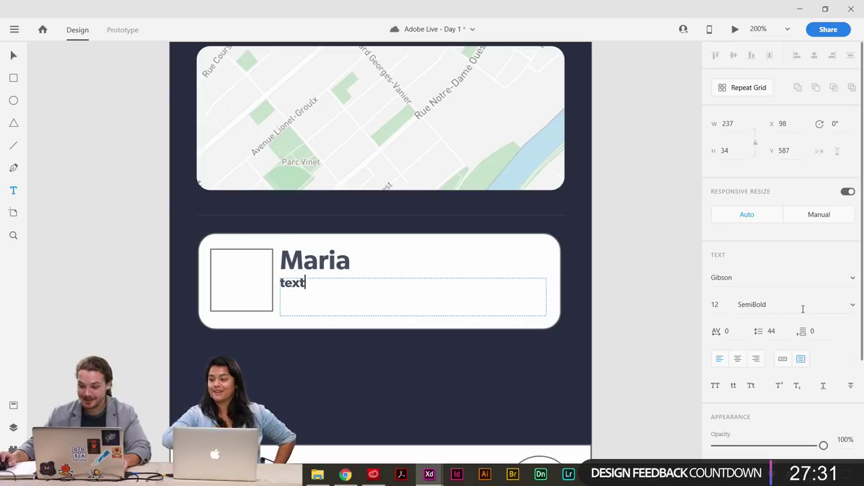
click(851, 308)
click(772, 272)
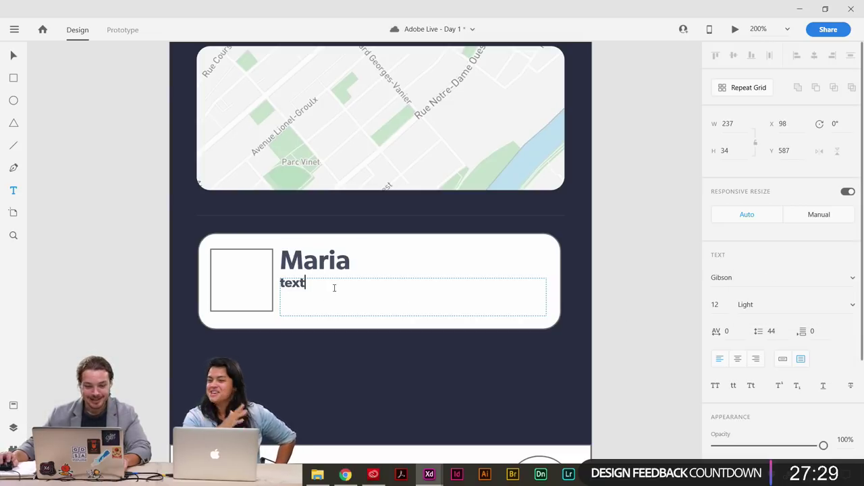
key(ctrl+z)
click(851, 308)
click(776, 261)
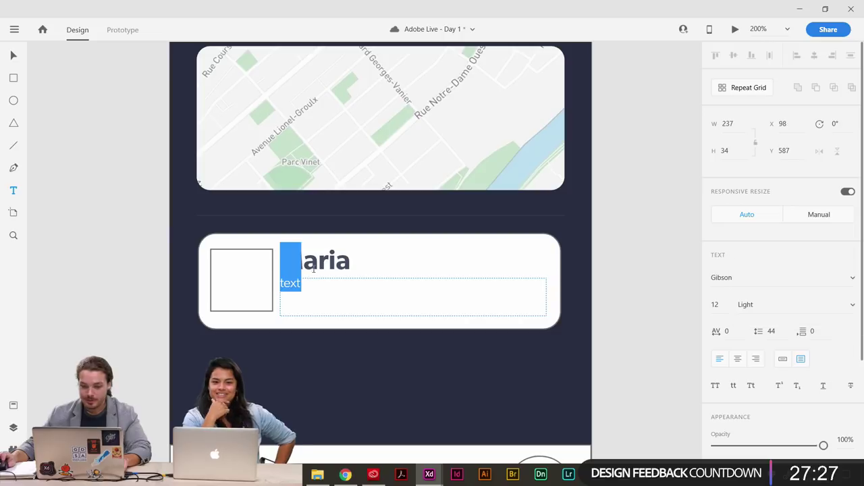
click(320, 288)
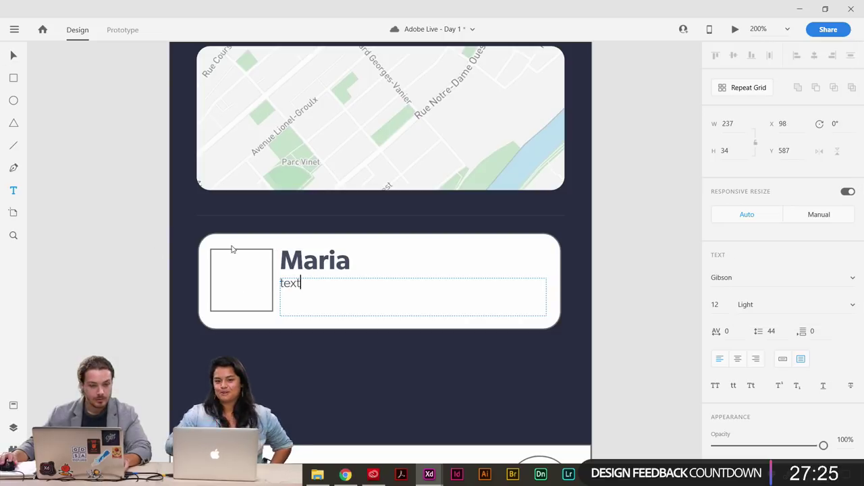
Replace the placeholder text with the start of the review: "This Walmart was completely out of water! The li".
double_click(297, 284)
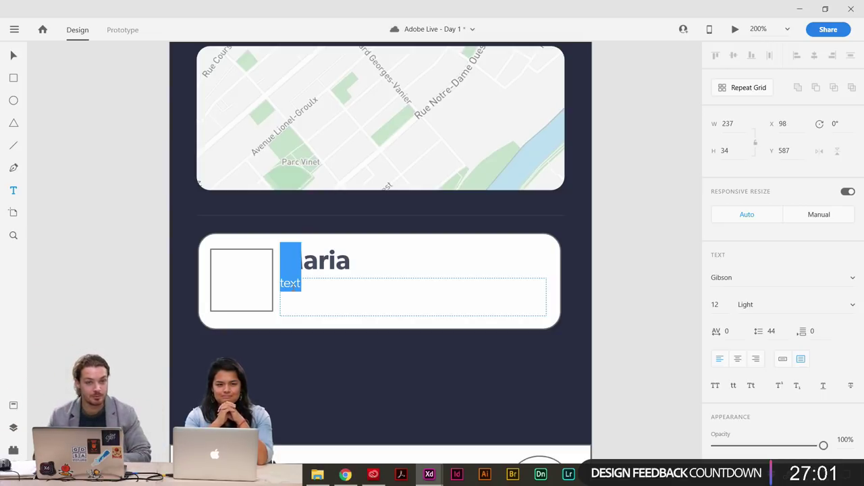
click(324, 289)
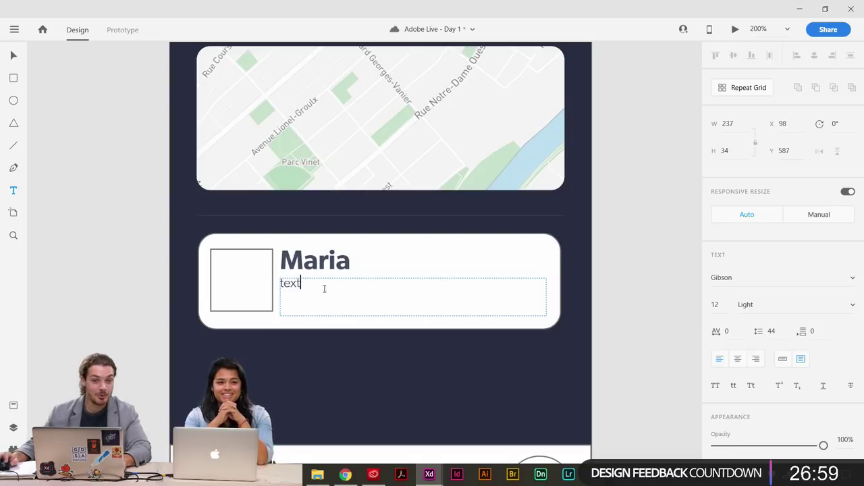
drag(329, 285, 244, 280)
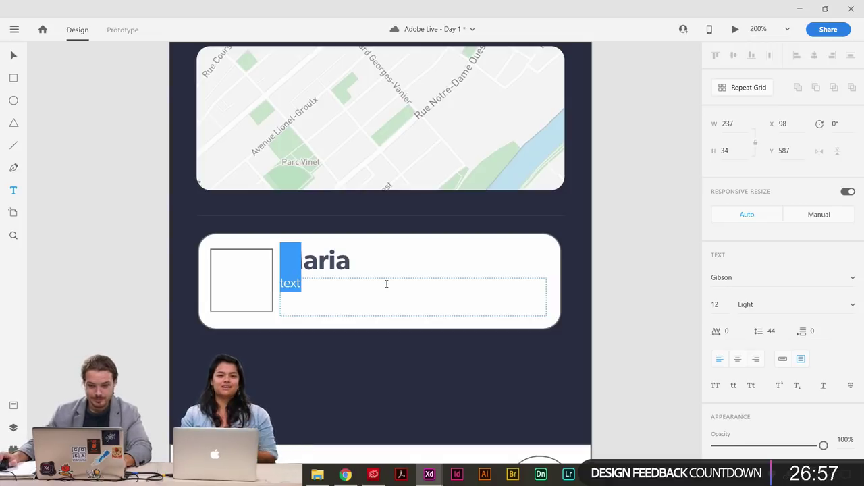
text(This)
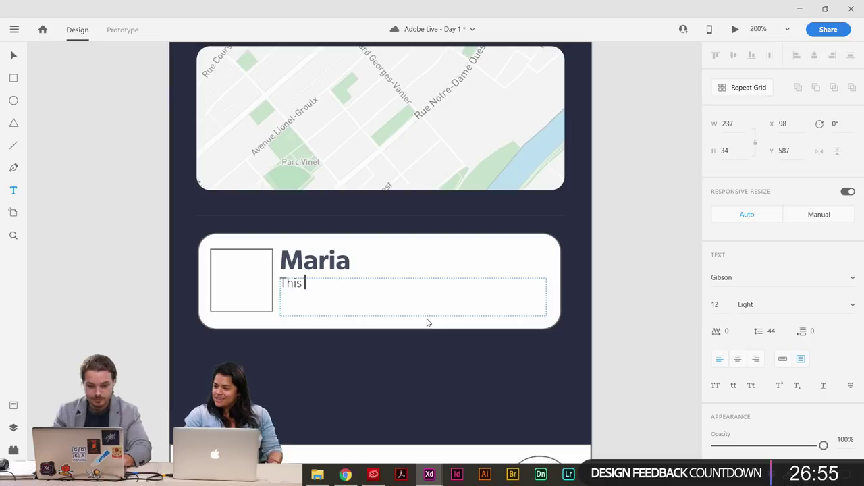
key(Escape)
mouse_move(178, 80)
mouse_down()
mouse_move(137, 331)
mouse_move(178, 86)
mouse_up()
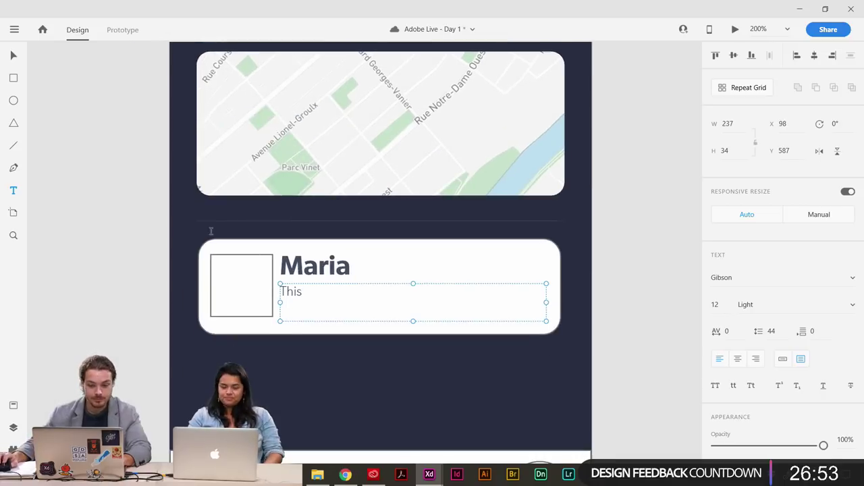
scroll(211, 231, down, 3)
double_click(309, 209)
click(310, 209)
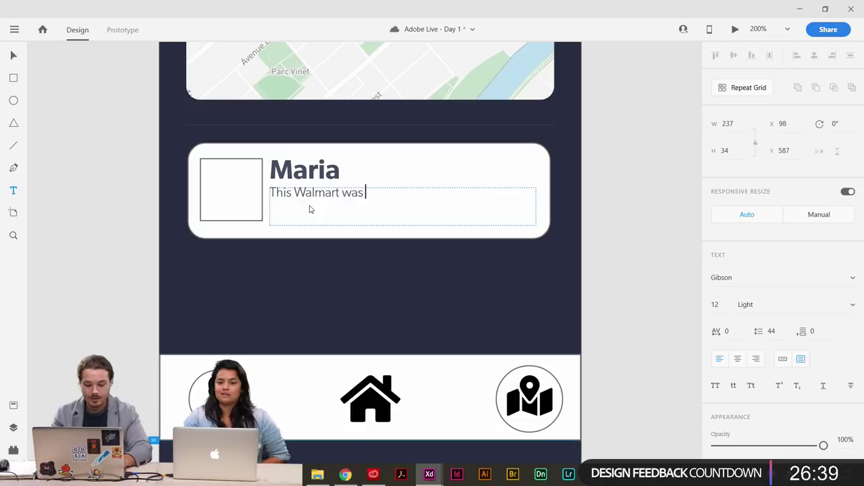
text(complet)
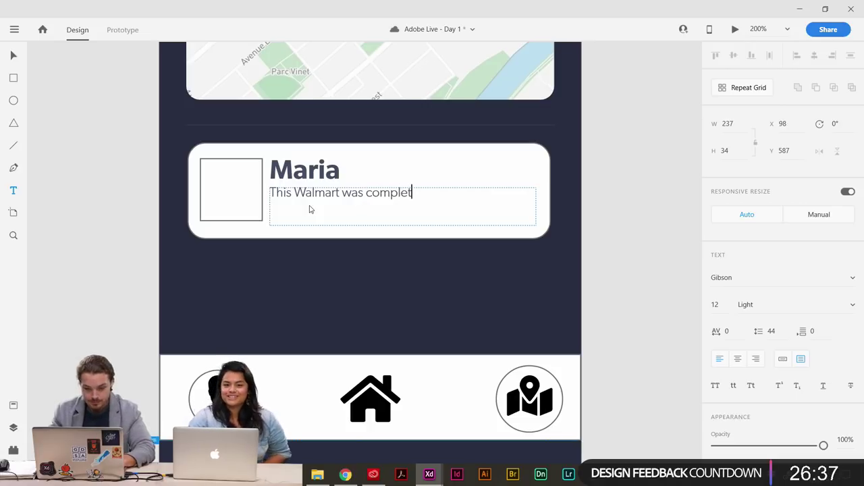
text(ely o)
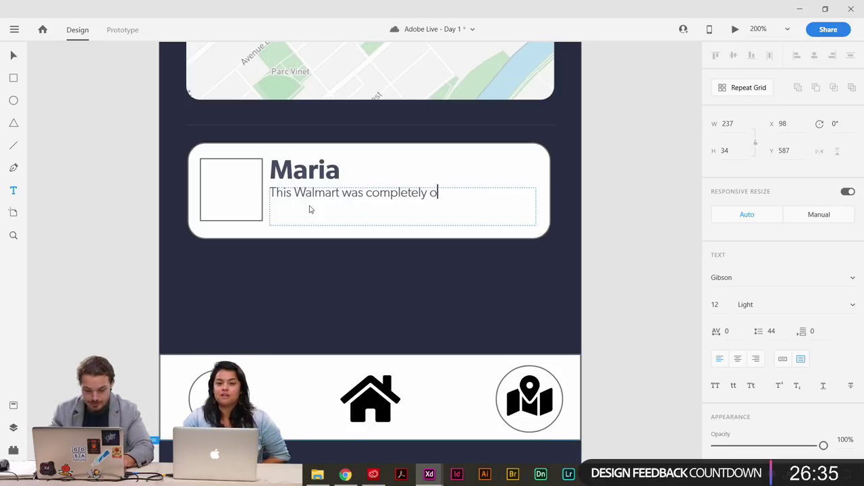
text(u of)
text(t of water! The li)
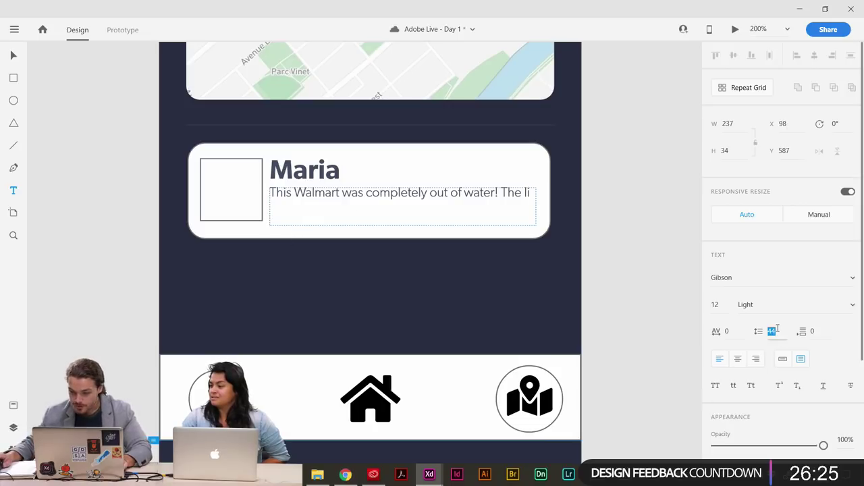
Set the review text's line spacing to 12 and complete its last sentence as "The lines were insane!!!".
key(Return)
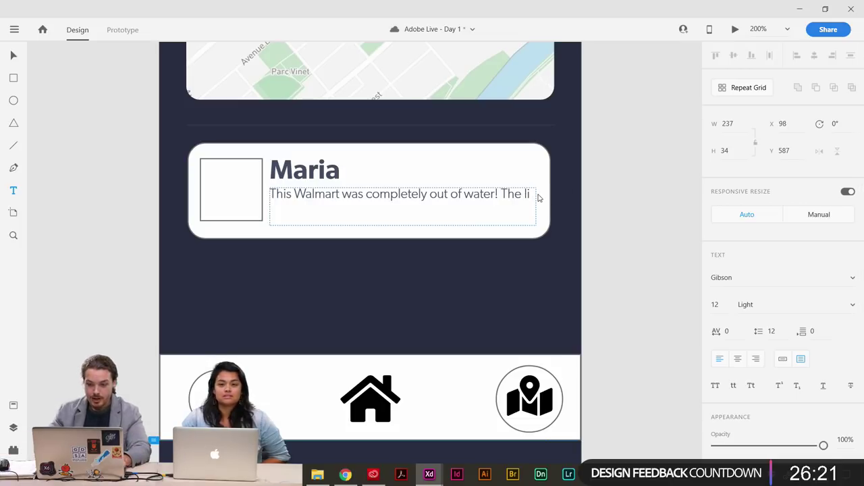
text(nes were insane)
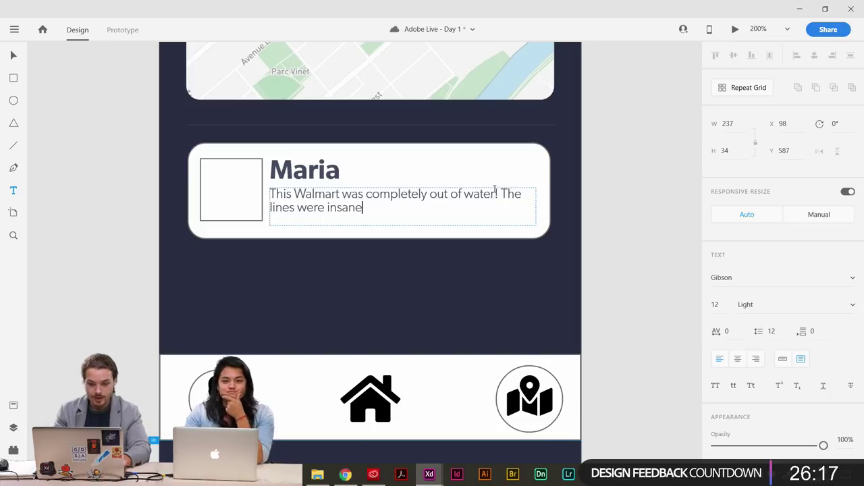
click(14, 56)
click(86, 131)
Line up the name with the top edge of the square placeholder and position the review text just beneath it.
drag(99, 159, 115, 201)
click(307, 244)
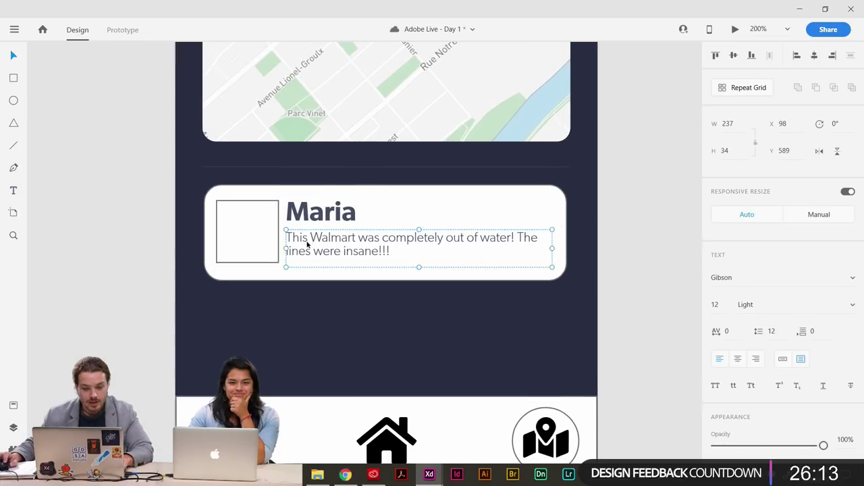
drag(307, 242, 307, 249)
drag(309, 211, 309, 216)
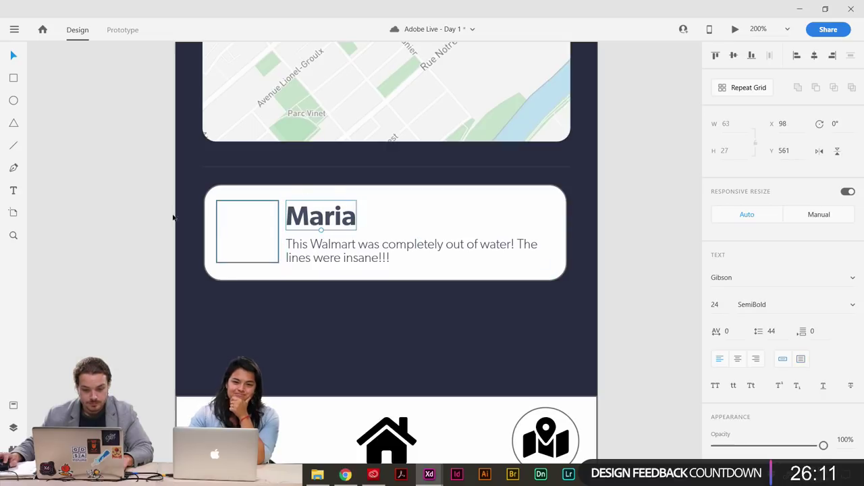
click(151, 188)
drag(150, 187, 150, 204)
drag(292, 262, 293, 258)
click(92, 233)
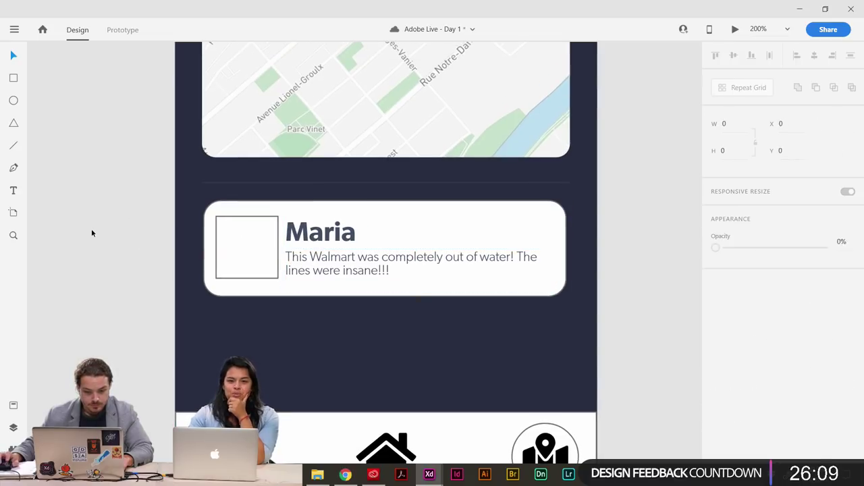
drag(118, 259, 147, 259)
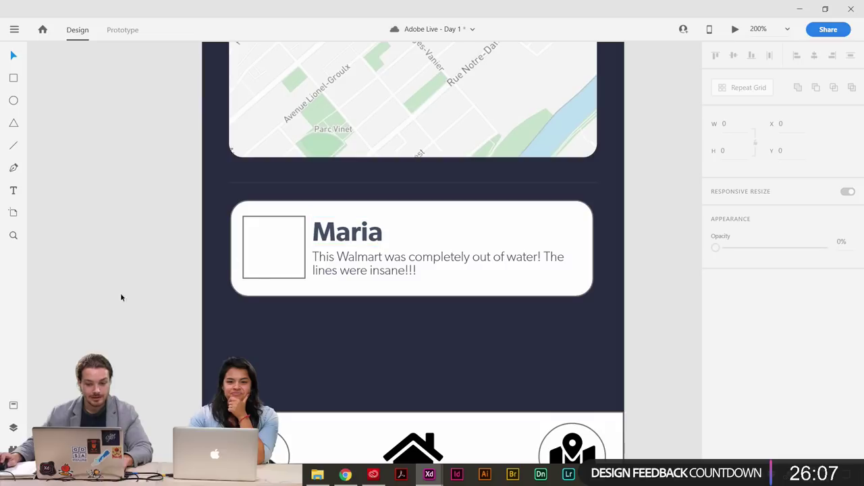
Shorten the name beneath the photo on the Profile – 3 – 1 artboard to the first name only.
drag(132, 300, 261, 265)
key(ctrl+minus)
key(ctrl+minus)
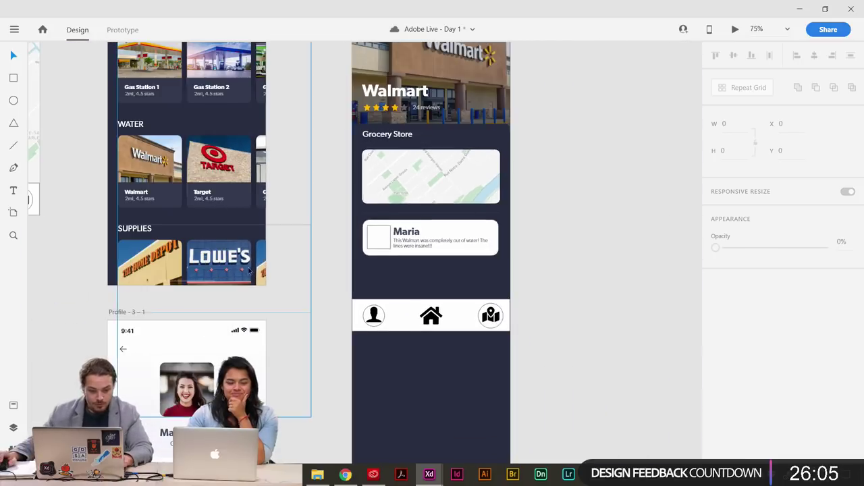
drag(254, 360, 405, 203)
click(351, 277)
double_click(341, 275)
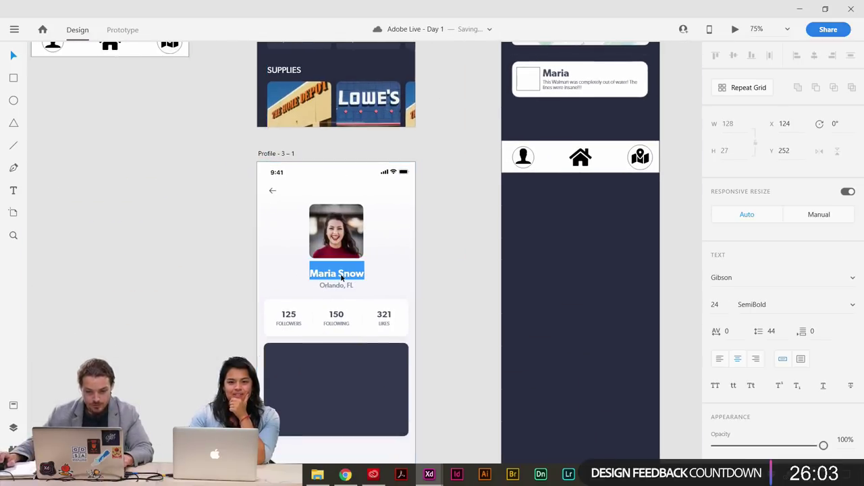
drag(338, 273, 387, 276)
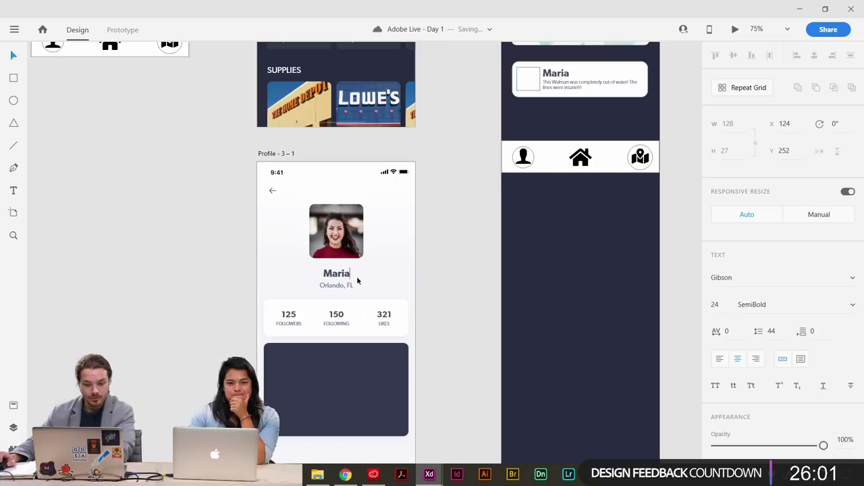
click(454, 257)
Select the square photo placeholder in the Walmart review card and open the UI Faces plugin.
scroll(452, 257, up, 3)
scroll(451, 256, right, 4)
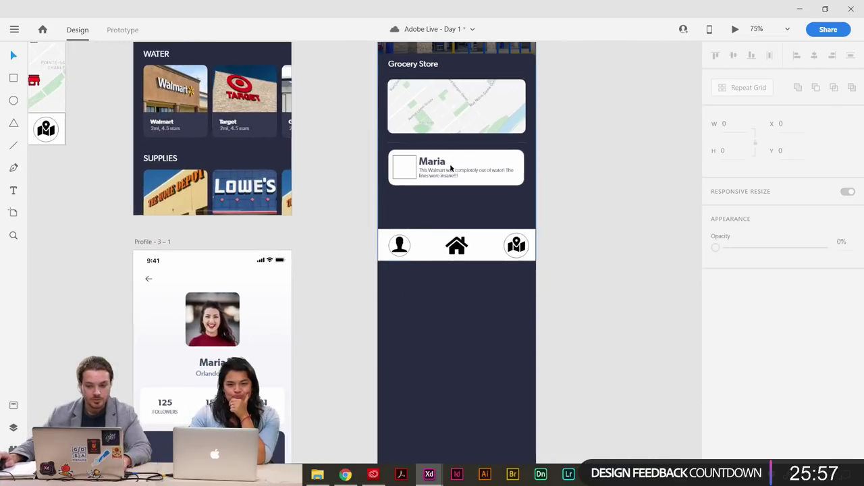
scroll(357, 216, up, 2)
scroll(358, 216, right, 2)
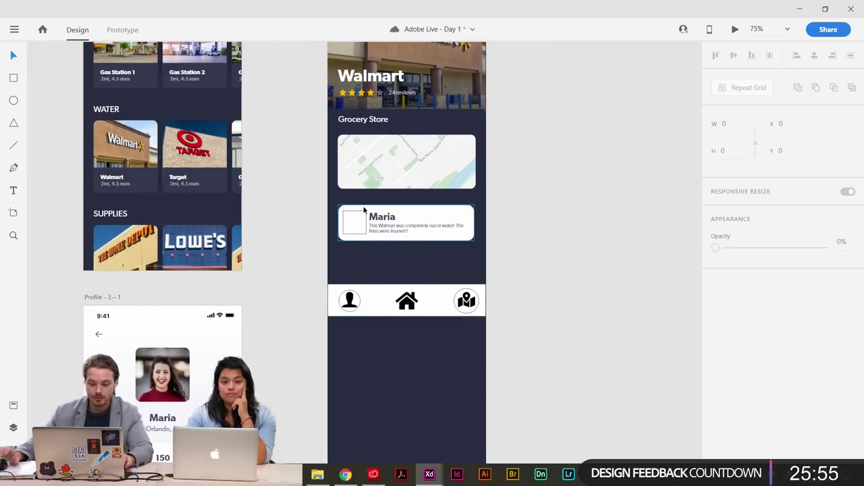
scroll(364, 211, up, 5)
drag(314, 210, 275, 263)
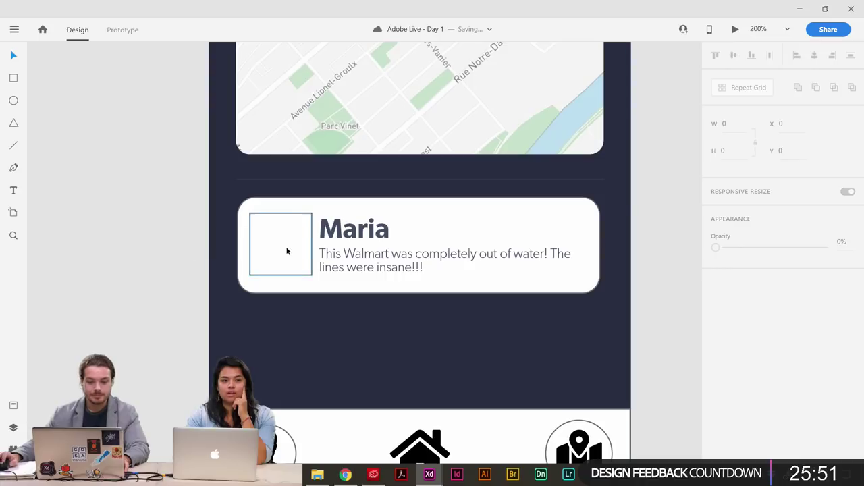
click(289, 247)
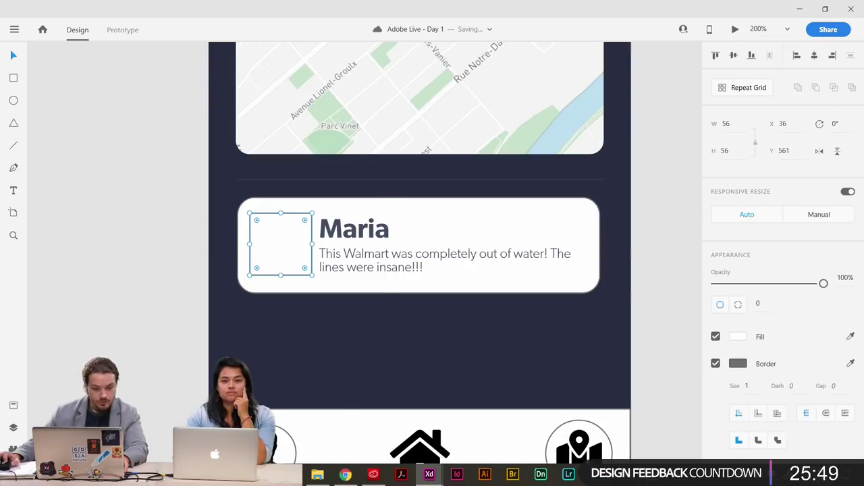
click(13, 449)
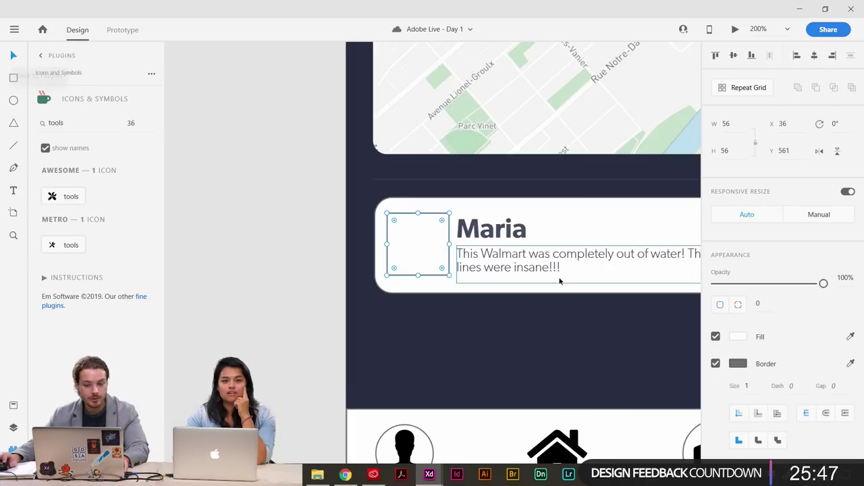
click(41, 57)
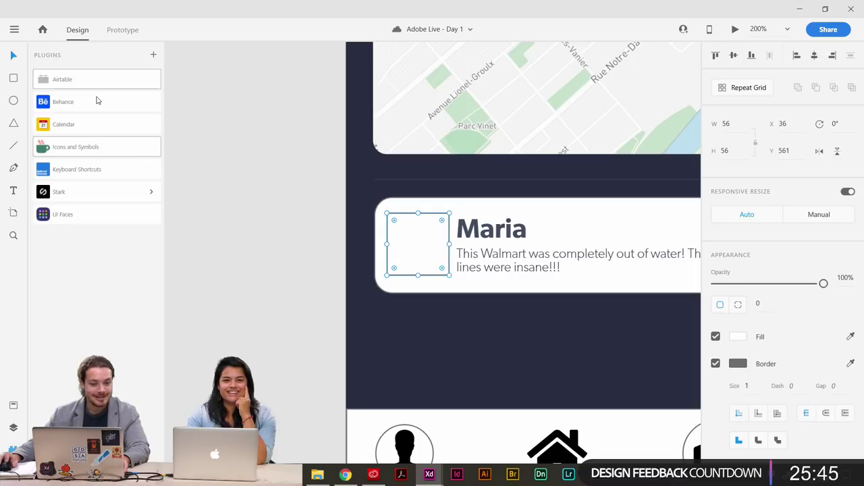
click(96, 221)
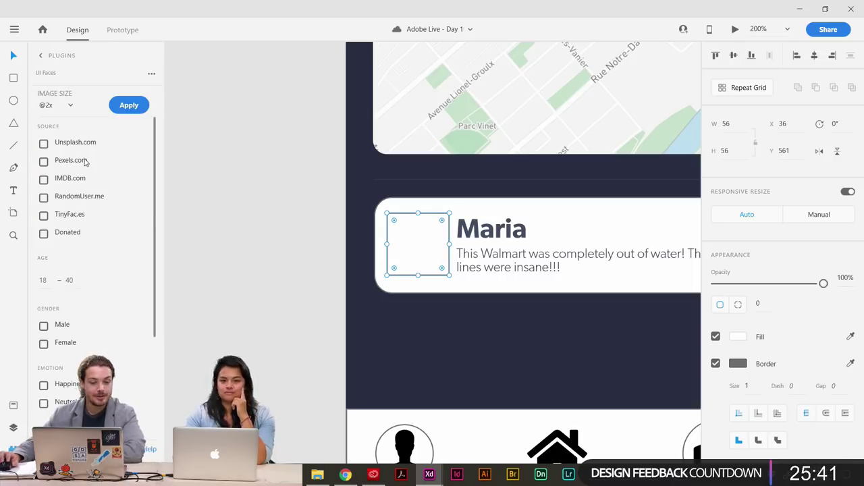
scroll(67, 233, down, 3)
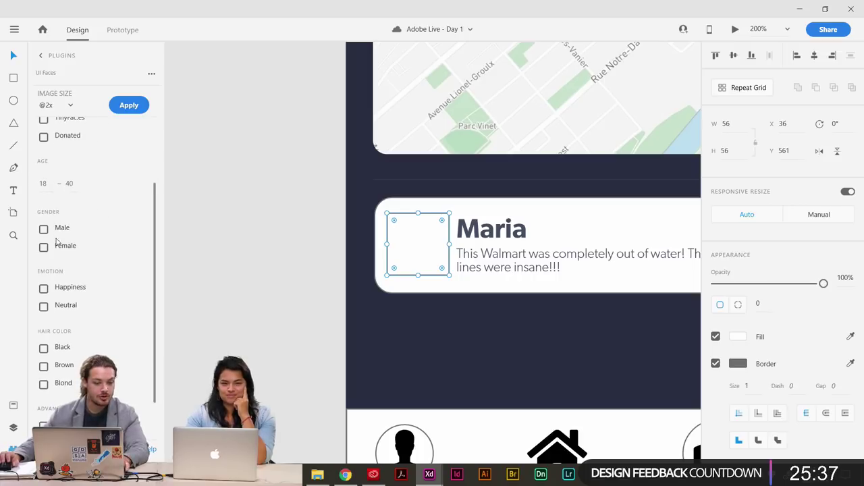
scroll(74, 278, down, 2)
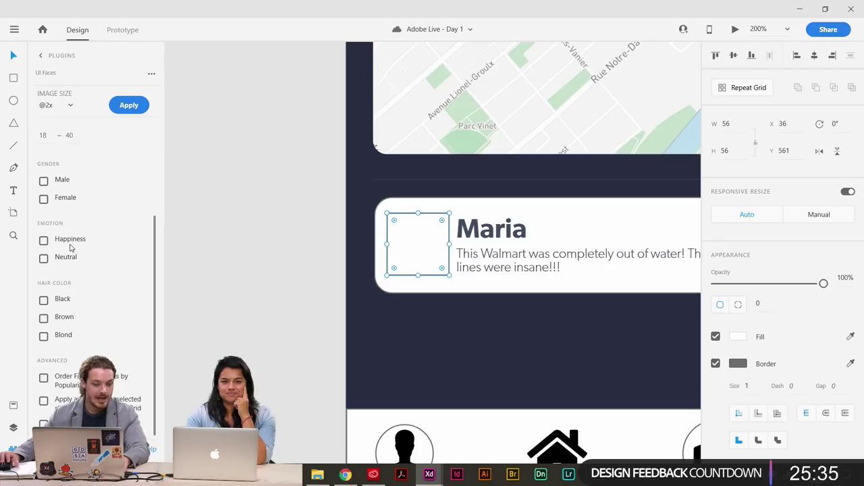
scroll(94, 293, down, 1)
scroll(102, 291, up, 5)
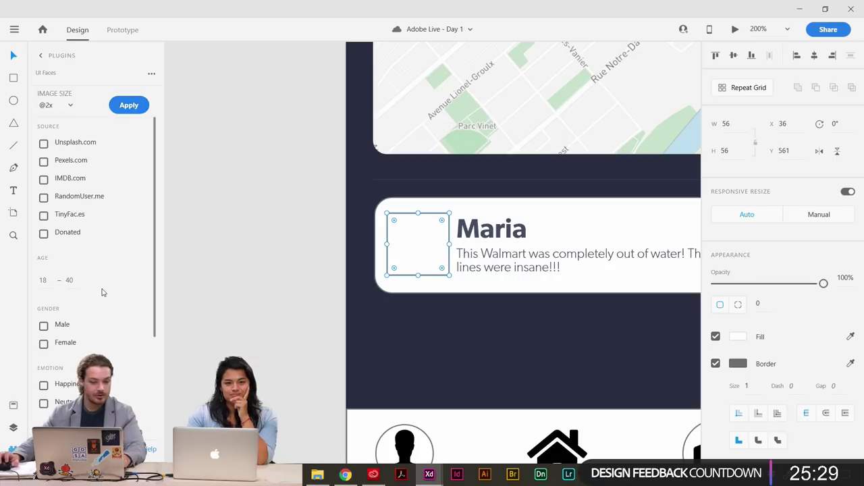
scroll(102, 300, down, 2)
scroll(102, 300, up, 2)
click(131, 104)
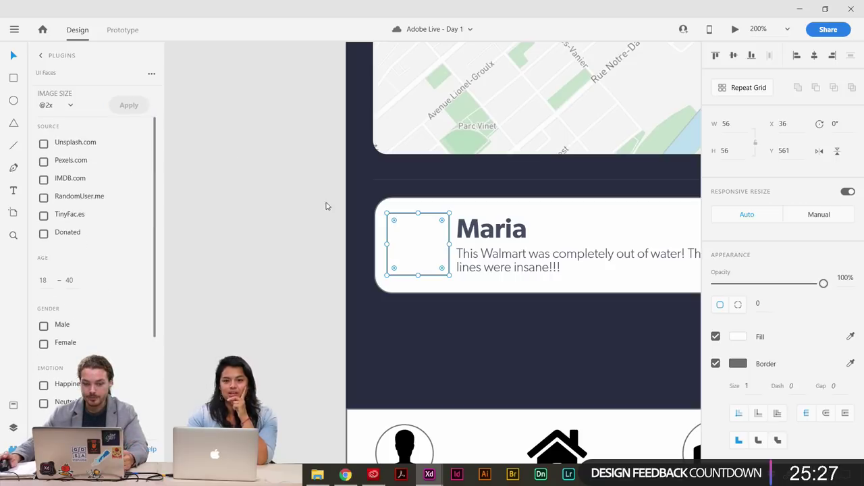
click(317, 260)
drag(322, 264, 217, 251)
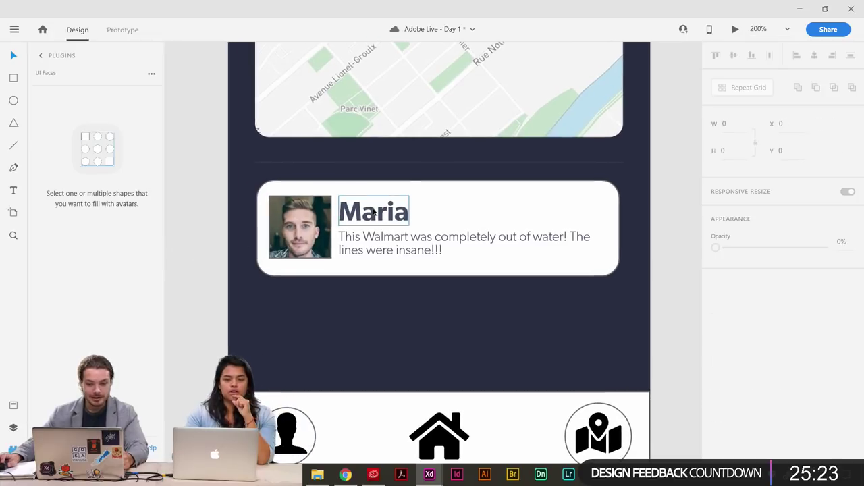
Replace the reviewer's name on the review card with a first name that suits the avatar photo.
double_click(374, 210)
double_click(374, 209)
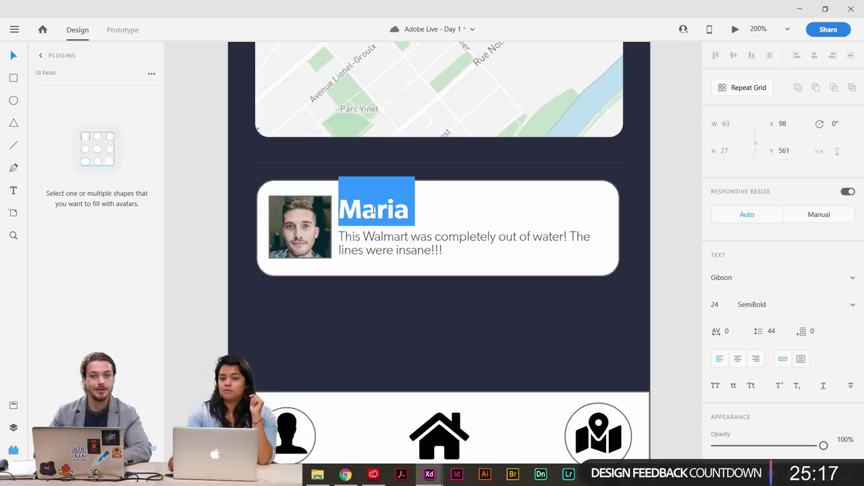
text(Paco)
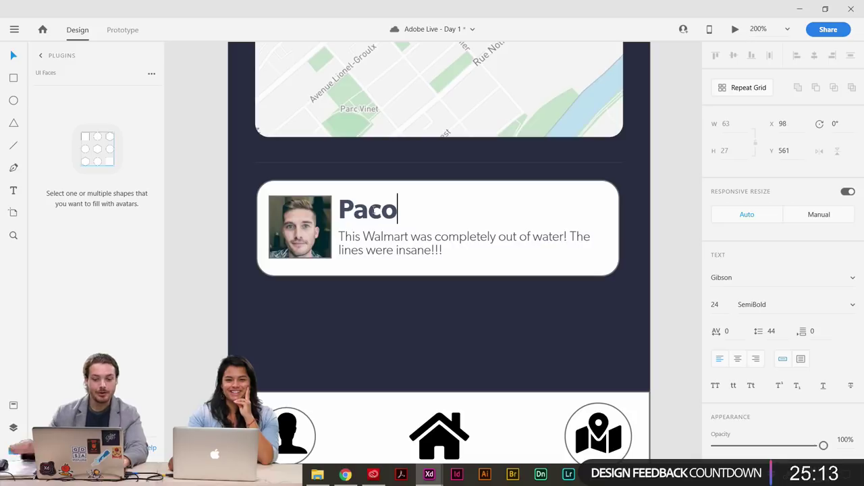
click(11, 58)
click(199, 144)
Inspect the avatar photo up close in the review card and close the plugins list.
drag(194, 135, 214, 109)
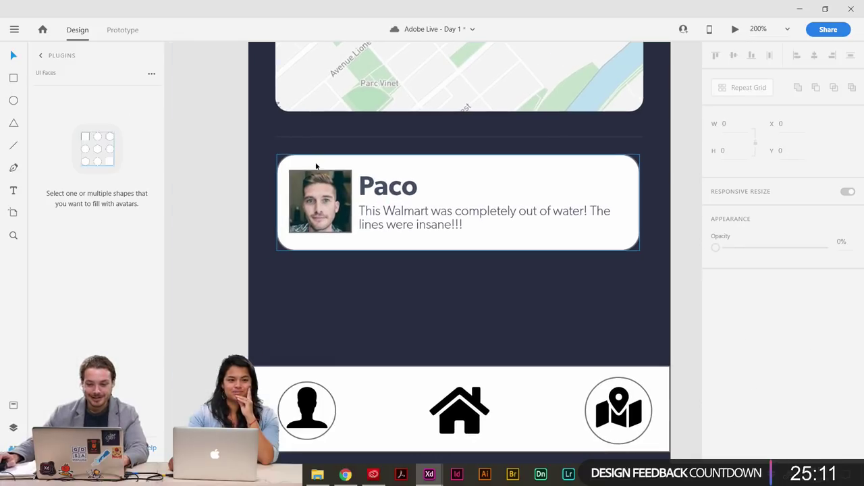
key(ctrl+plus)
drag(339, 258, 389, 262)
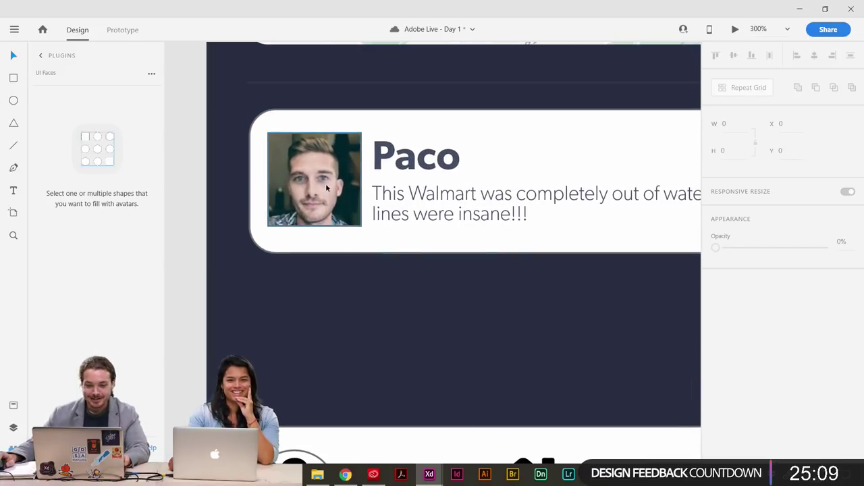
click(325, 183)
click(186, 175)
drag(328, 190, 296, 195)
key(ctrl+minus)
key(ctrl+minus)
key(ctrl+minus)
key(ctrl+minus)
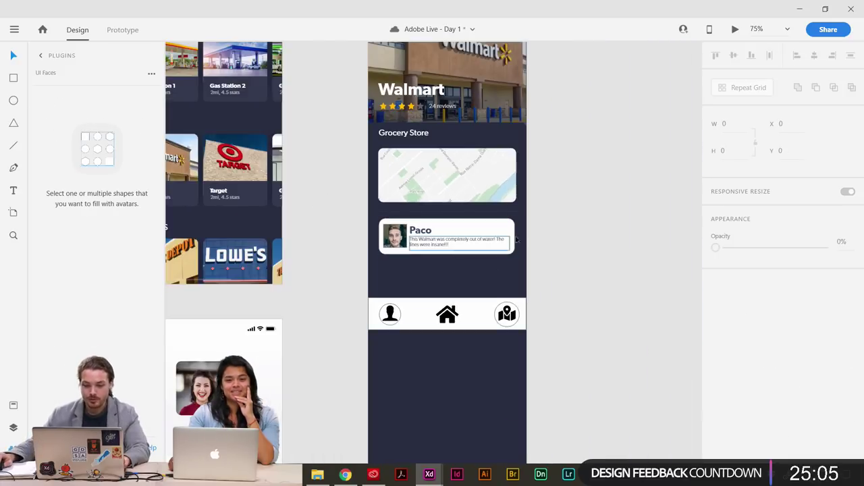
drag(489, 238, 488, 299)
click(13, 450)
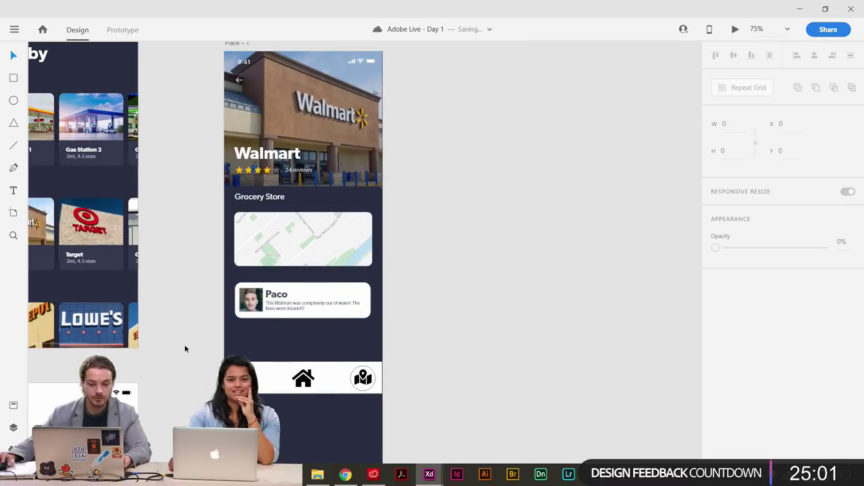
Look over the Nearby, Map, Review and Hurricane App - Components artboards and compare them with the Walmart place screen.
drag(185, 346, 277, 411)
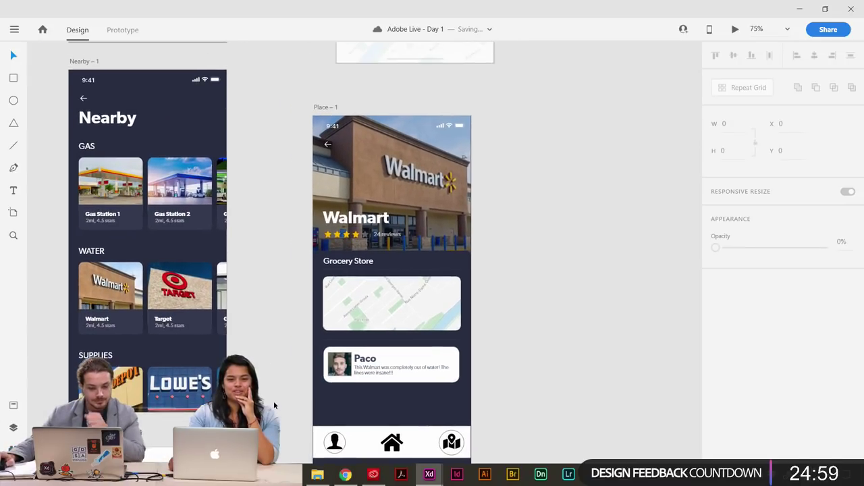
drag(253, 267, 478, 331)
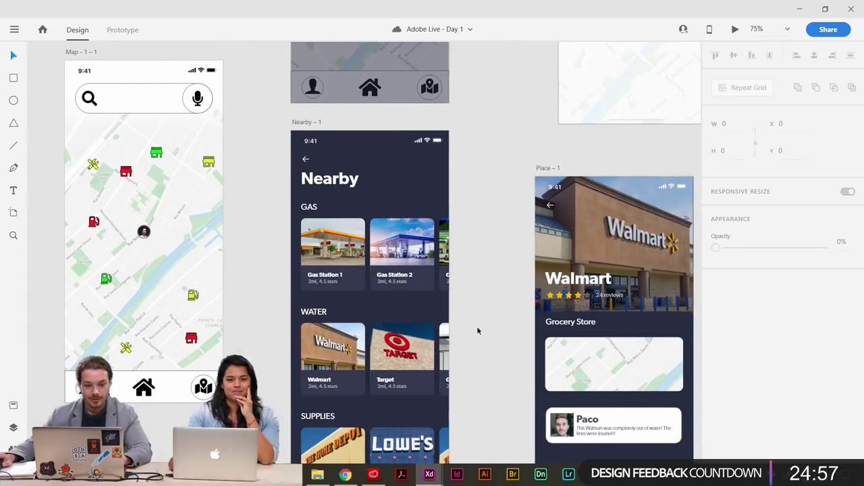
drag(499, 117, 359, 436)
scroll(359, 437, down, 6)
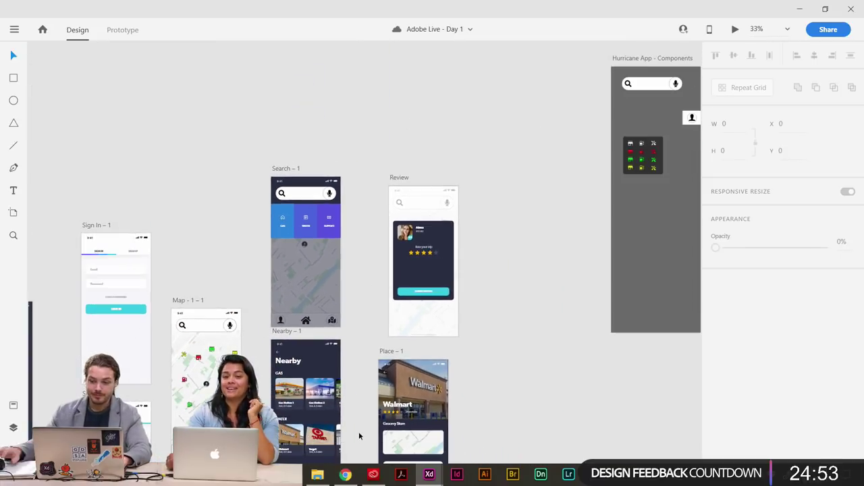
drag(447, 382, 216, 450)
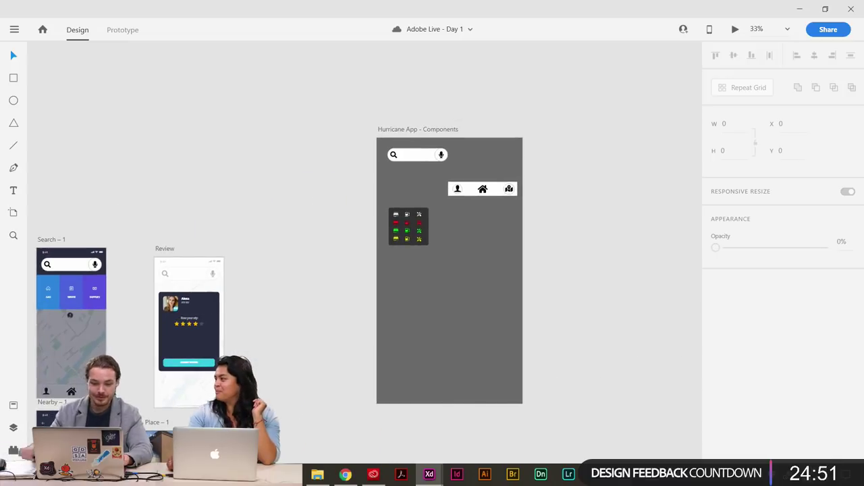
drag(306, 353, 312, 349)
scroll(311, 349, down, 5)
scroll(311, 348, left, 6)
scroll(382, 266, down, 3)
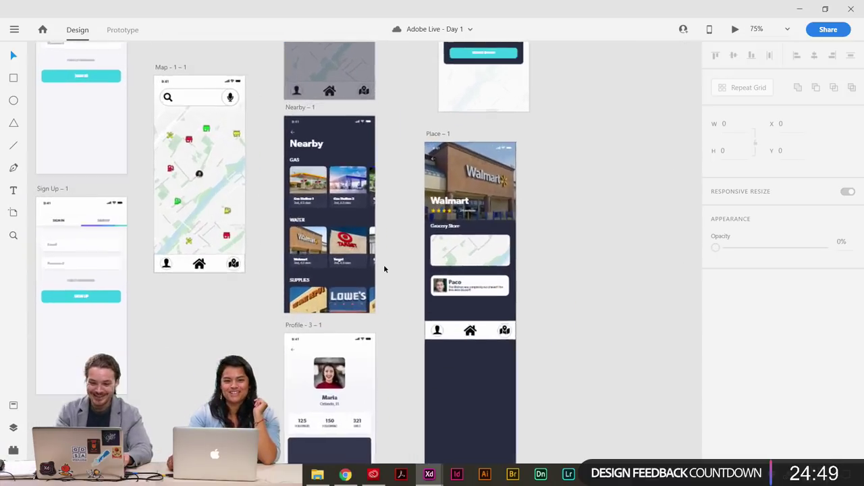
scroll(382, 268, up, 4)
scroll(384, 268, right, 3)
scroll(294, 276, up, 2)
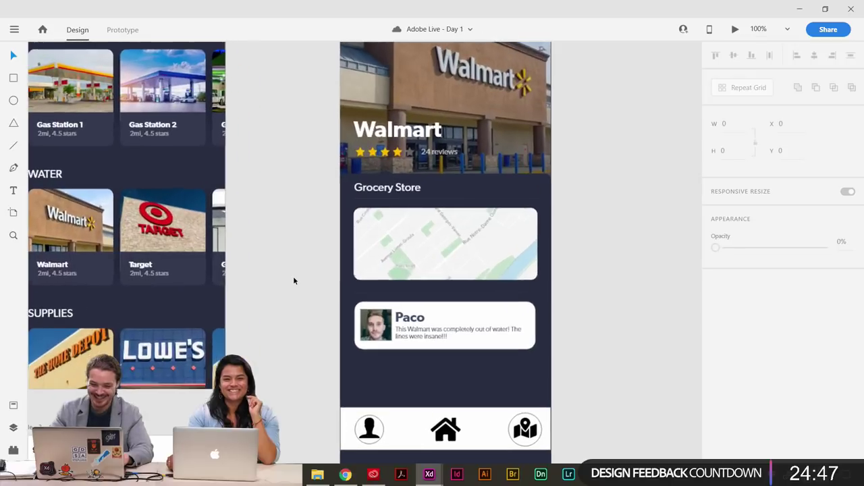
scroll(288, 278, right, 2)
scroll(288, 278, up, 1)
Place the red store icon component from the document assets in the upper-right corner of the review card.
click(12, 449)
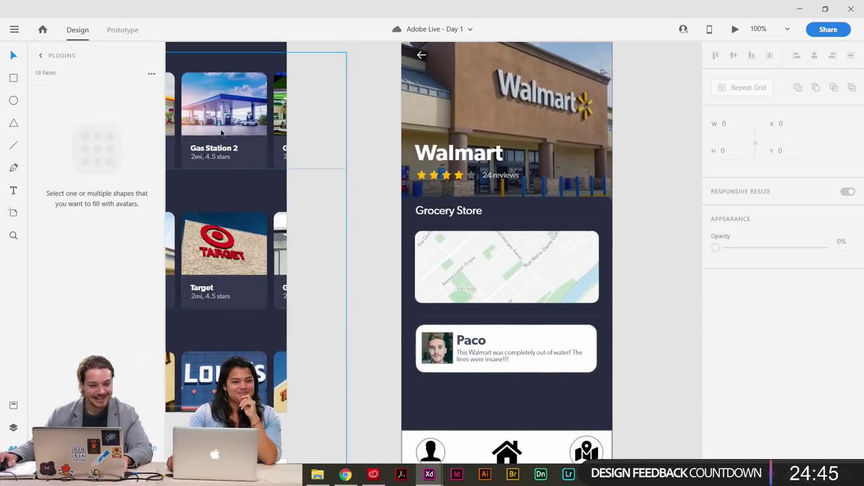
click(41, 56)
click(13, 405)
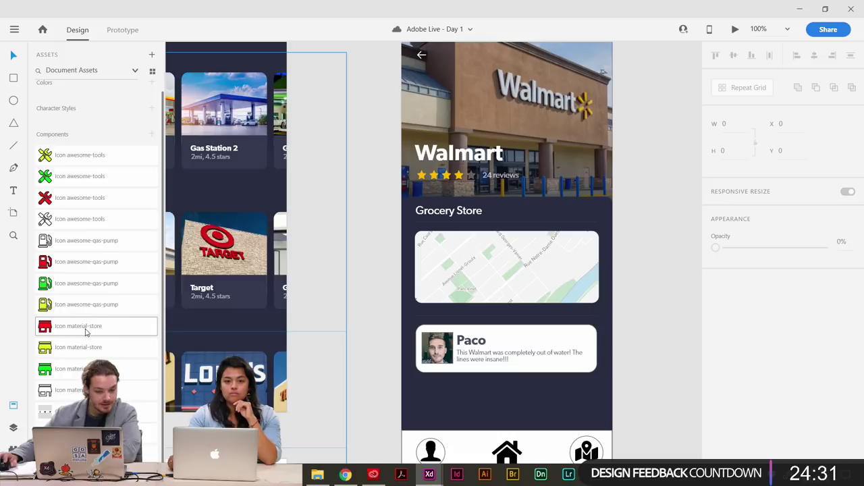
drag(85, 330, 575, 343)
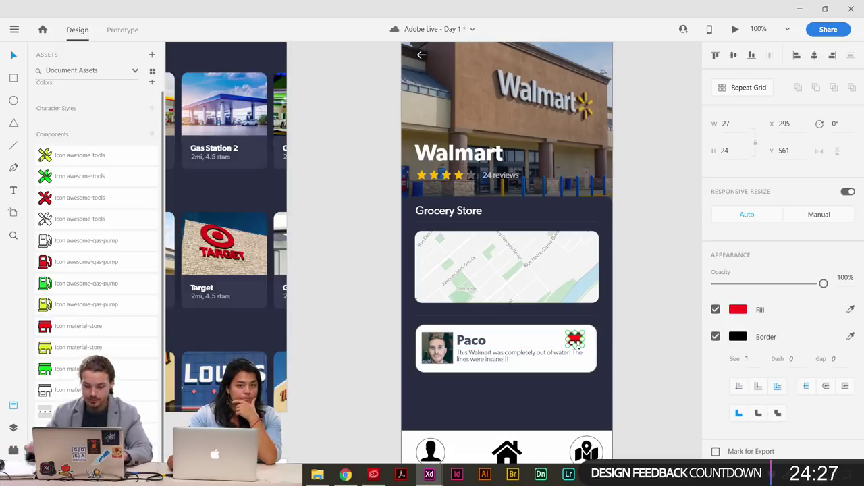
Move the review text slightly lower to Y 594 and shift the red store icon right, vertically centred with the reviewer's name.
key(ctrl+equal)
key(ctrl+equal)
scroll(576, 347, down, 5)
scroll(576, 347, right, 5)
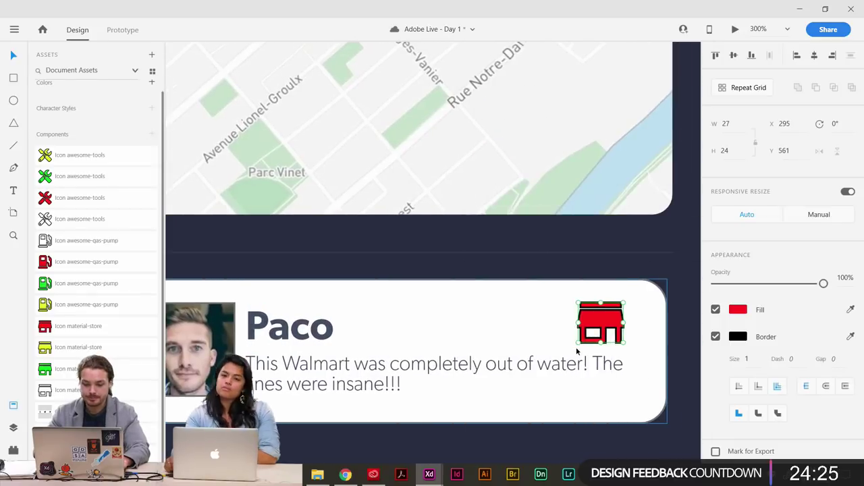
key(ctrl+minus)
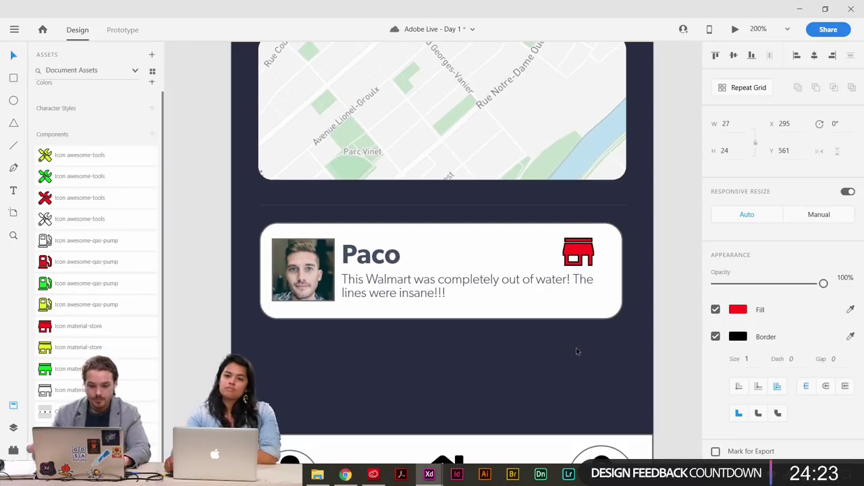
click(401, 293)
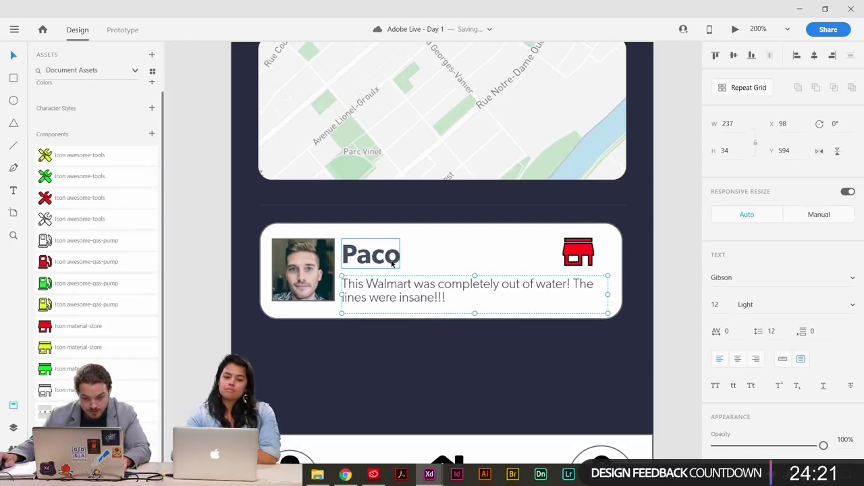
click(590, 262)
drag(585, 255, 589, 258)
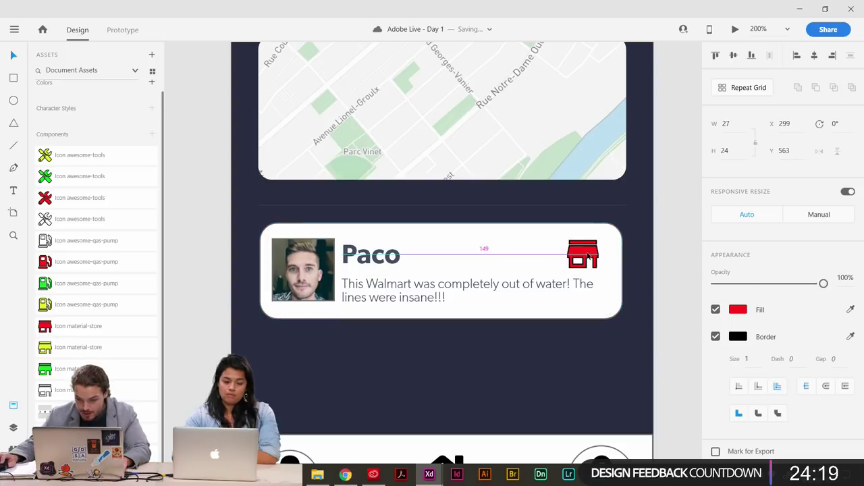
click(578, 285)
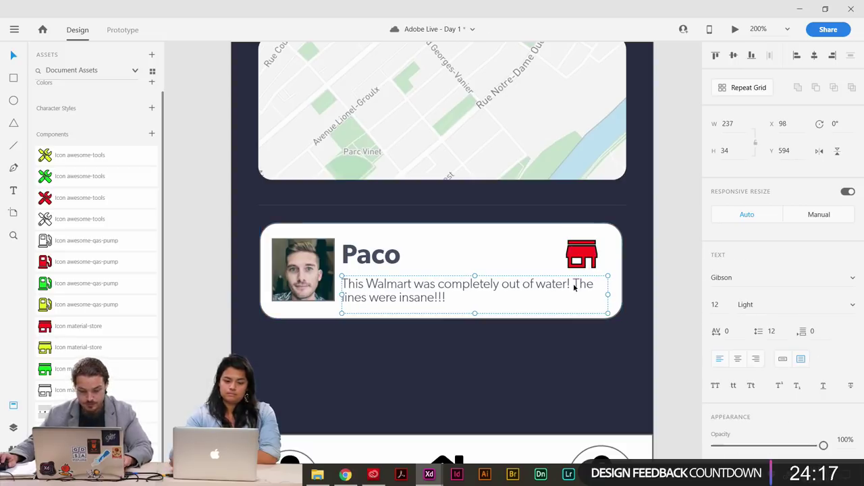
Break the review text so that "The lines were insane!!!" starts on its own second line.
double_click(573, 290)
key(Return)
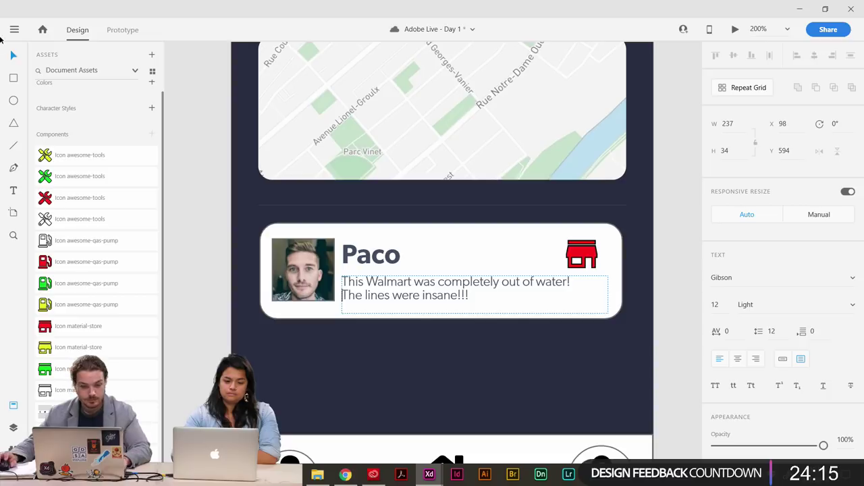
key(Escape)
click(662, 253)
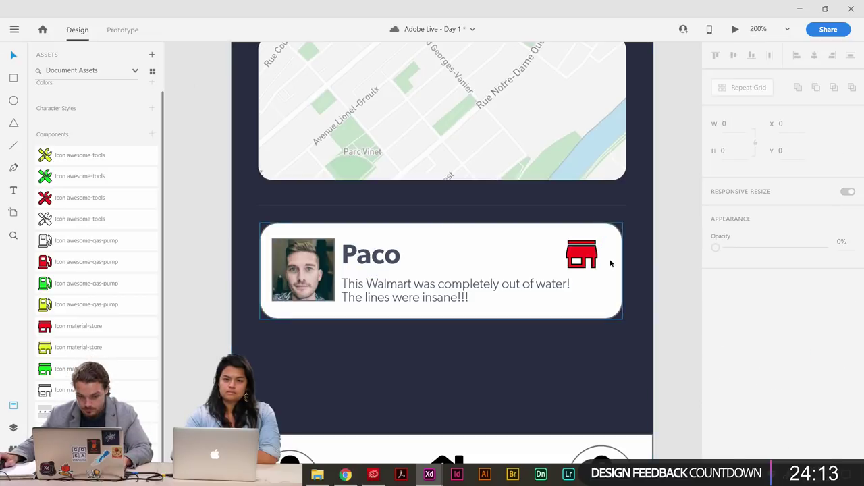
Group the card background, avatar photo, name, review text and store icon, and convert the review card into a Repeat Grid.
click(300, 232)
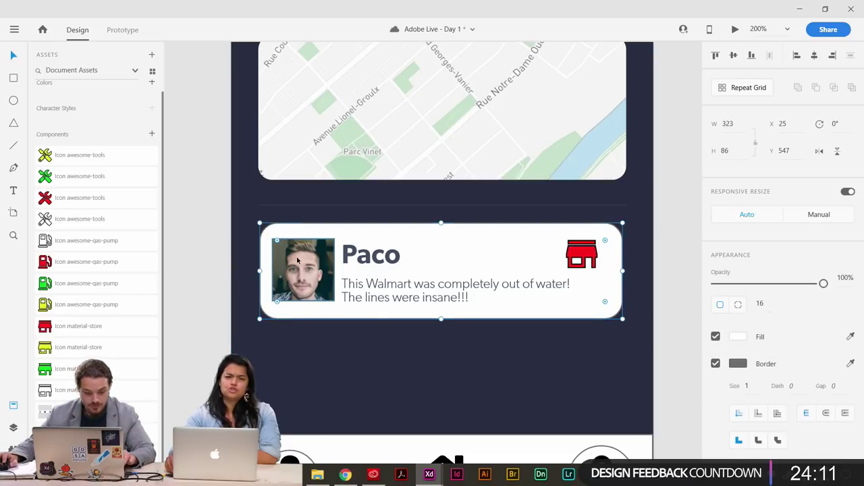
drag(670, 242, 269, 301)
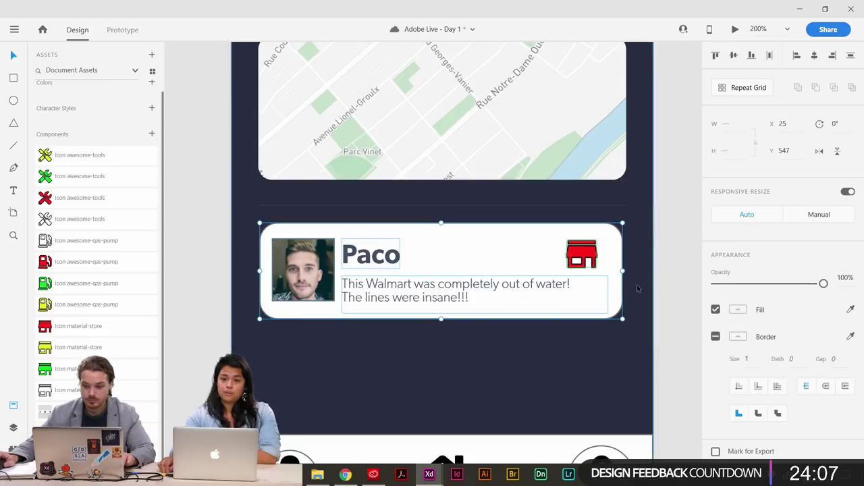
right_click(456, 283)
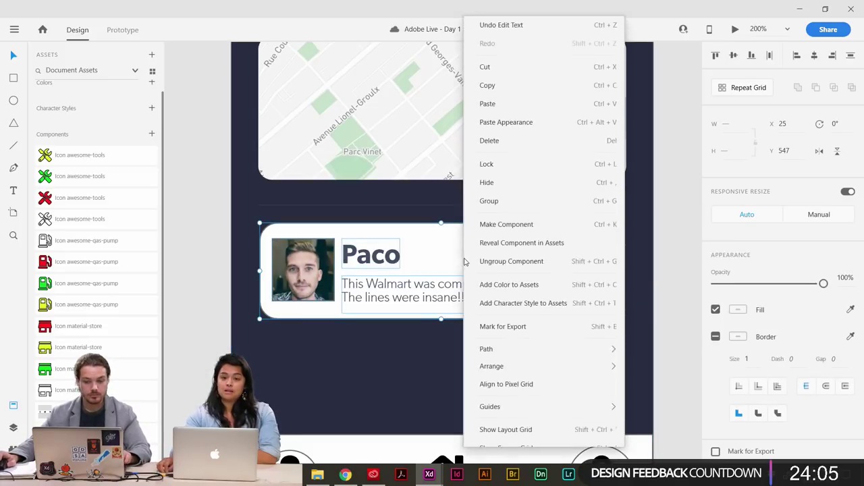
click(496, 189)
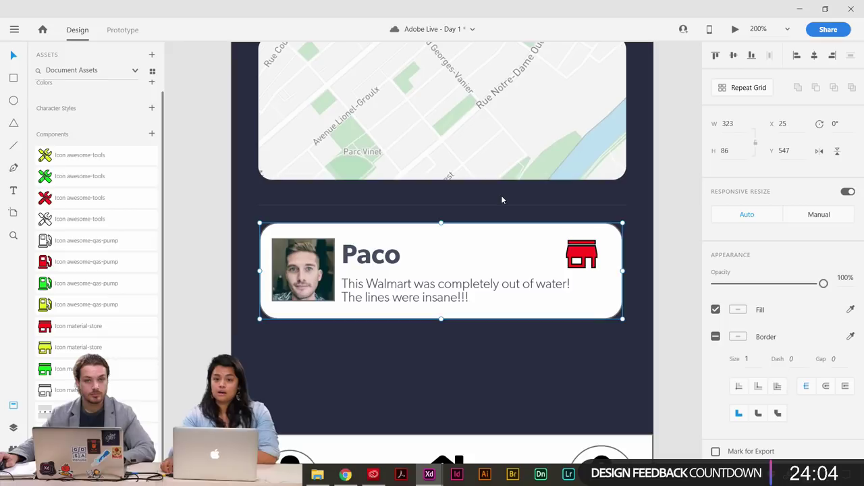
click(748, 88)
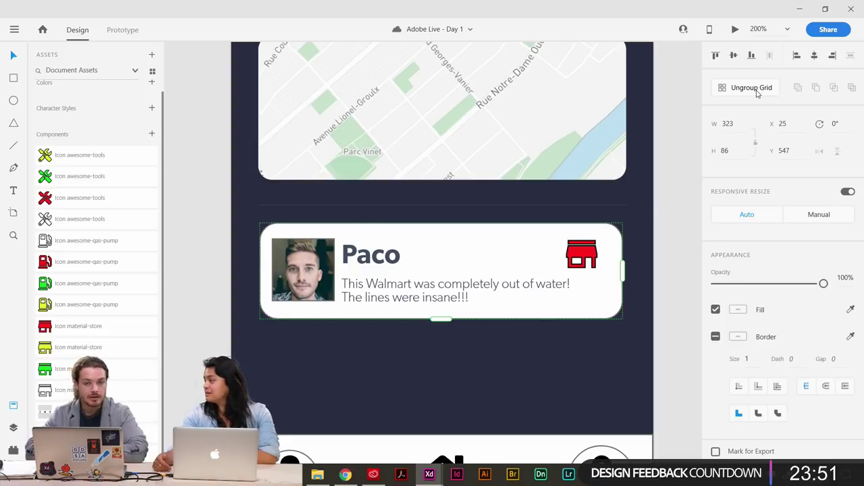
Examine the review card within the whole Walmart place screen and up close, and close the document assets.
click(675, 214)
drag(675, 214, 546, 245)
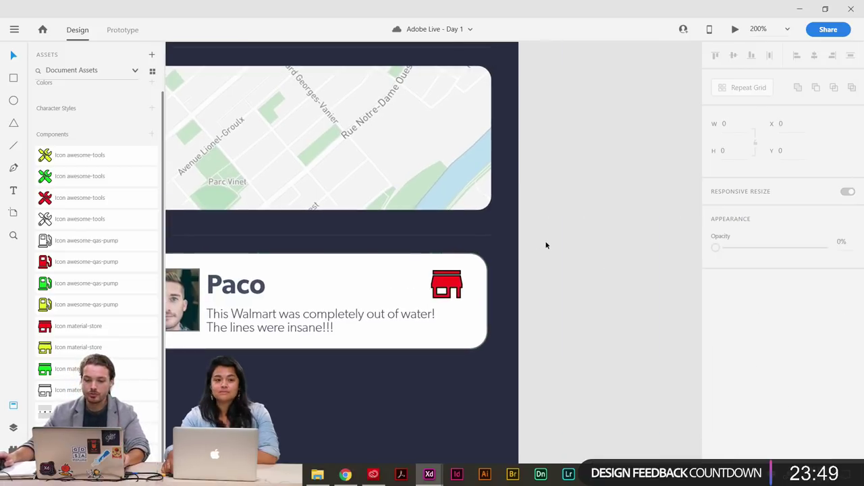
key(ctrl+minus)
key(ctrl+minus)
key(ctrl+minus)
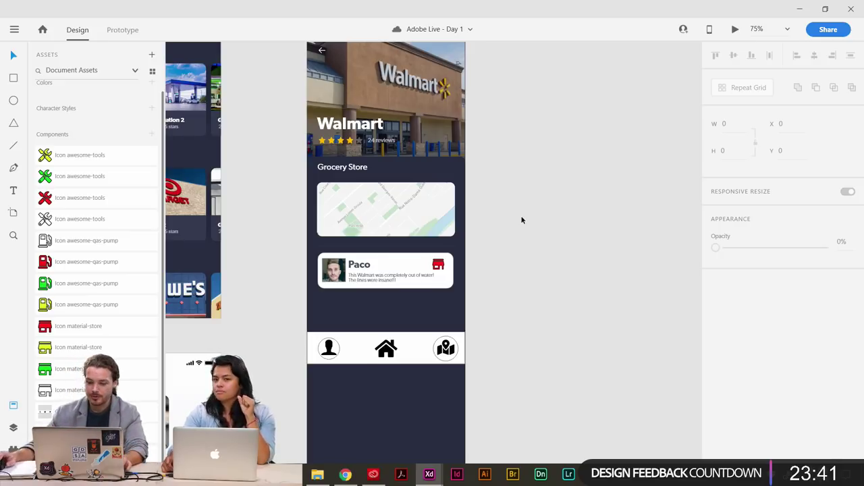
drag(547, 222, 565, 234)
key(ctrl+plus)
key(ctrl+plus)
key(ctrl+plus)
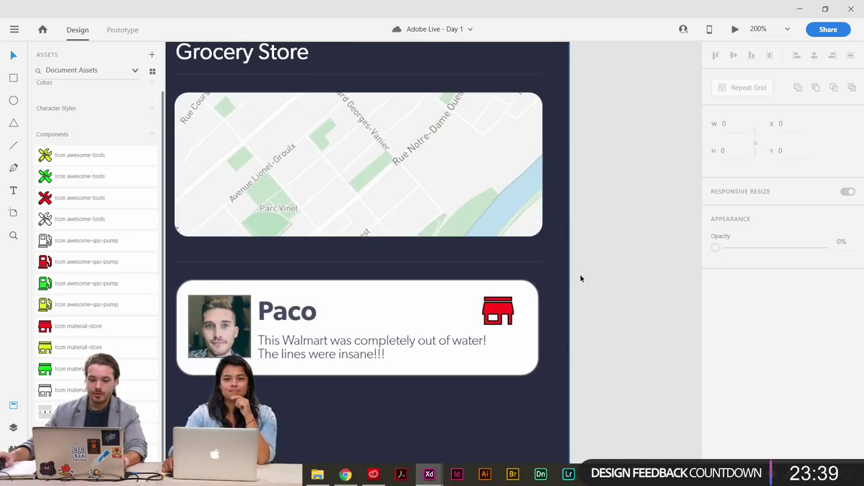
scroll(581, 276, left, 2)
scroll(581, 277, down, 1)
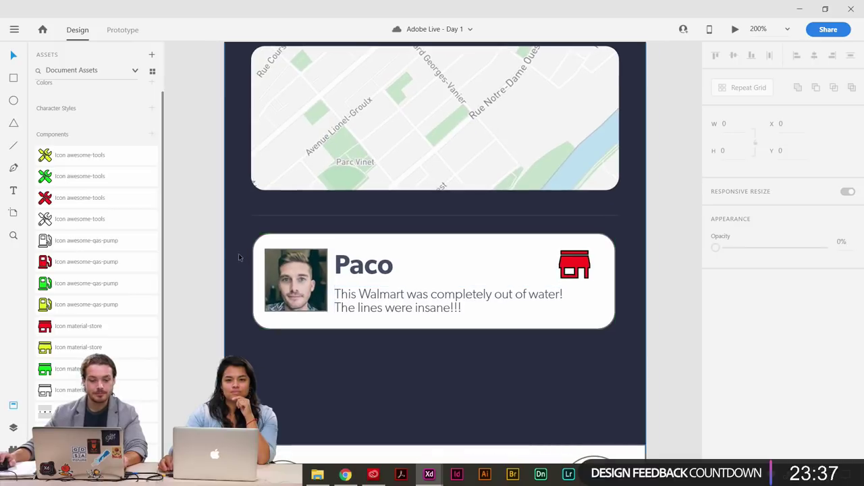
drag(231, 255, 232, 251)
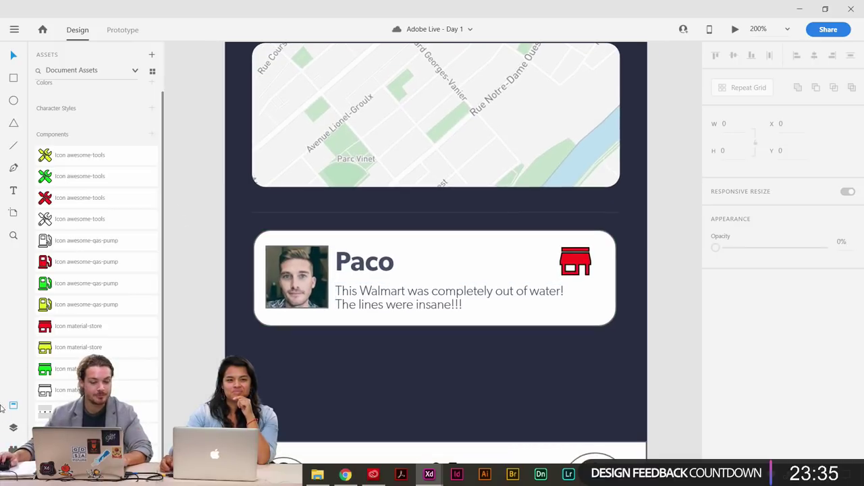
click(13, 406)
scroll(110, 353, left, 2)
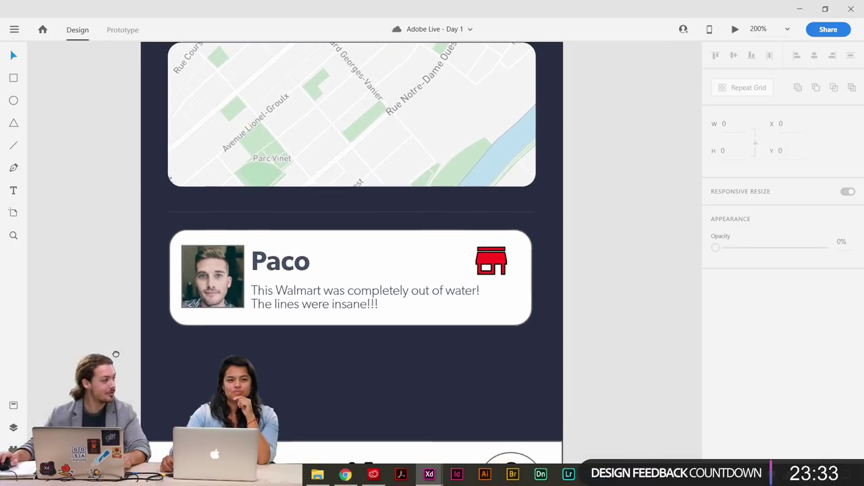
drag(112, 355, 110, 354)
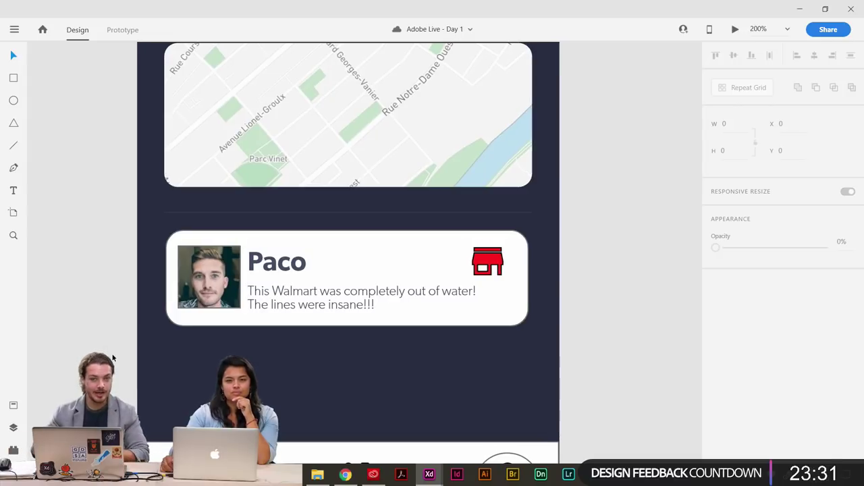
scroll(112, 358, up, 1)
scroll(113, 357, left, 1)
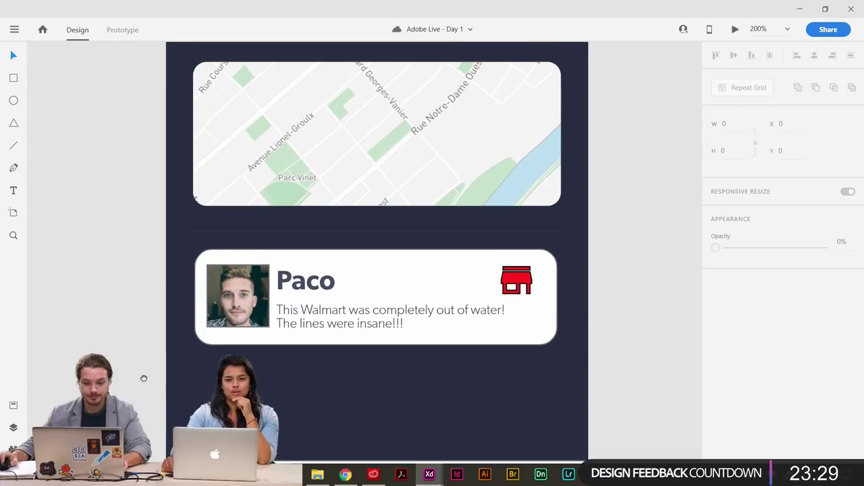
Extend the review card's repeat grid downward to a height of about 938, stacking nine cards along the artboard.
click(438, 329)
scroll(472, 148, down, 5)
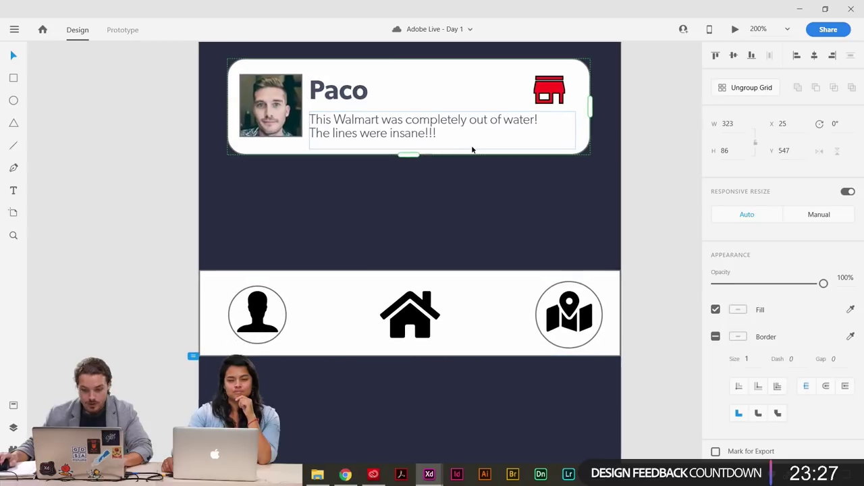
ctrl+scroll(473, 148, down, 5)
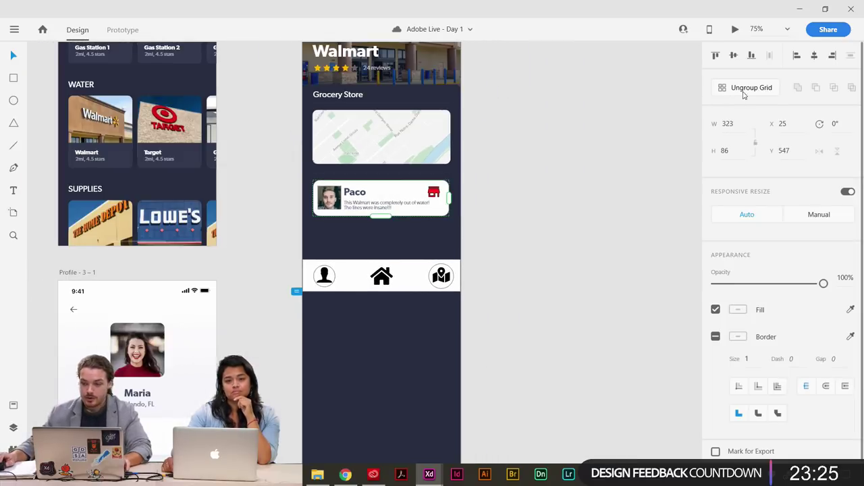
scroll(588, 243, down, 4)
drag(395, 94, 423, 446)
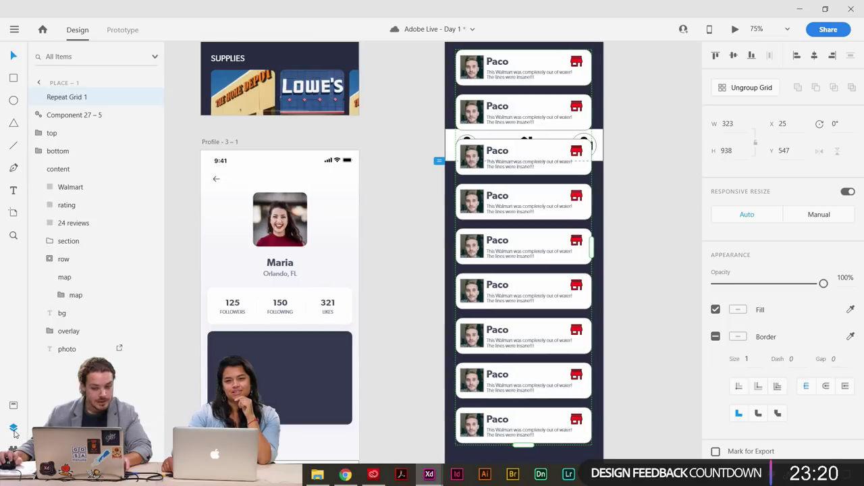
Move the review repeat grid below the navigation bar component, Component 27 – 5, in the layer order.
click(12, 428)
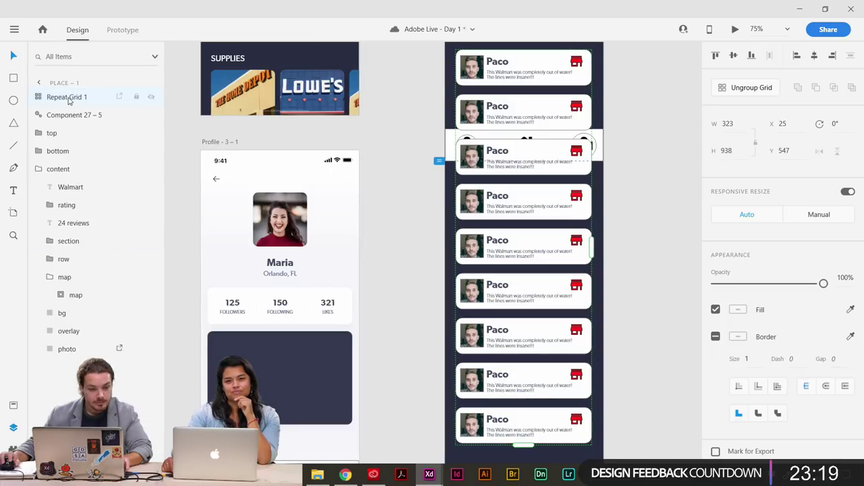
drag(67, 97, 76, 126)
scroll(621, 217, down, 4)
scroll(621, 217, right, 3)
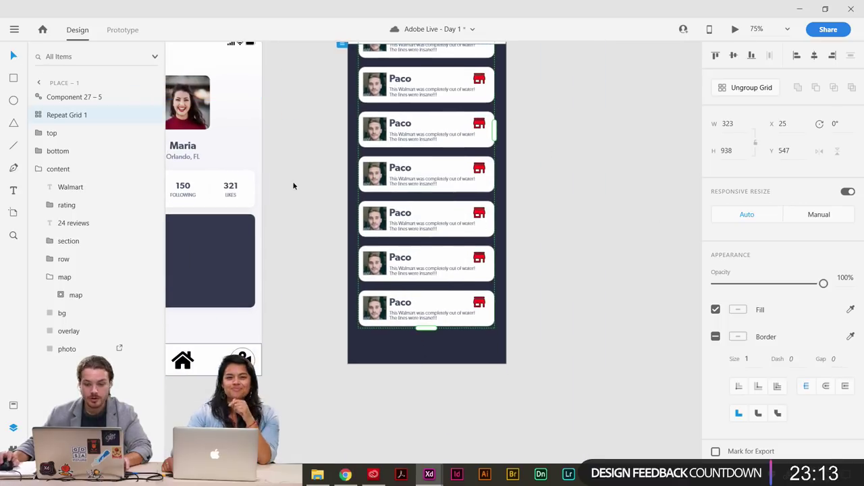
click(279, 286)
scroll(279, 286, up, 10)
scroll(280, 286, right, 2)
click(363, 142)
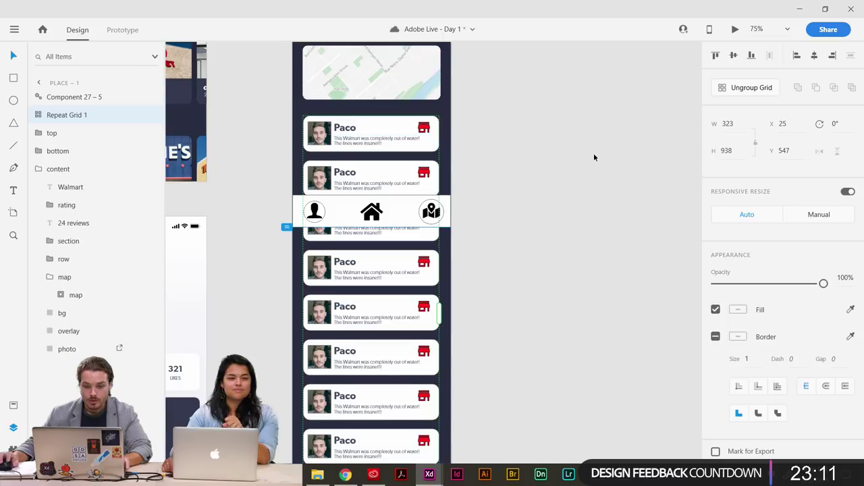
Preview the Place – 1 artboard, scroll through the full review list beneath the fixed navigation bar, and close the preview.
scroll(511, 176, up, 7)
scroll(511, 176, left, 1)
click(331, 81)
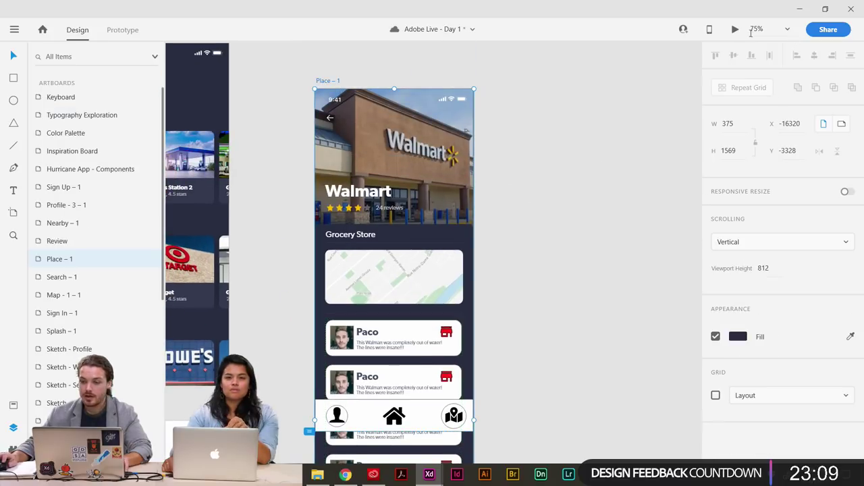
click(735, 29)
click(411, 14)
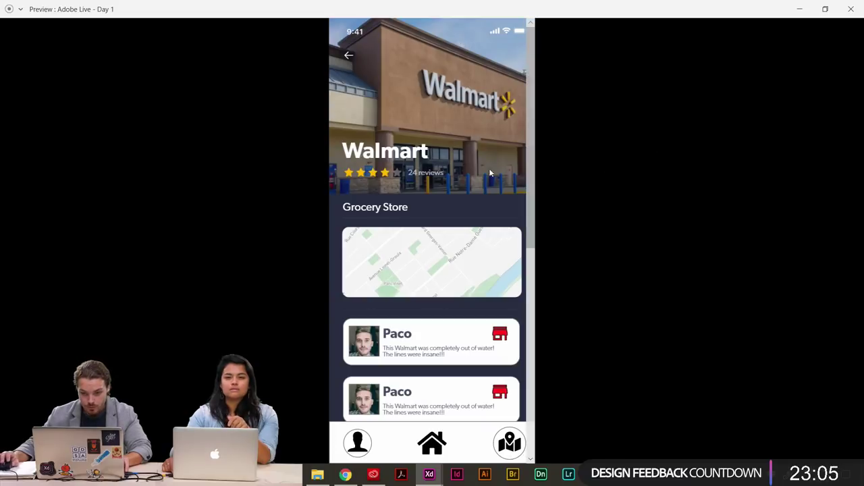
scroll(445, 159, down, 2)
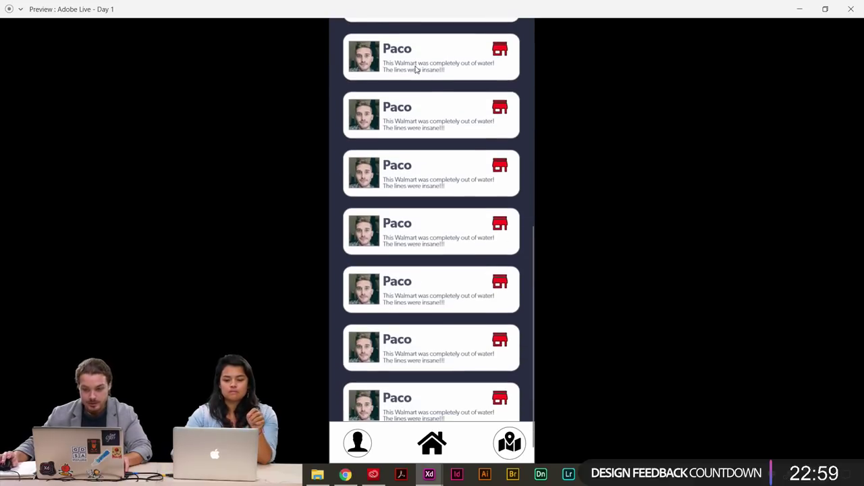
scroll(426, 93, down, 1)
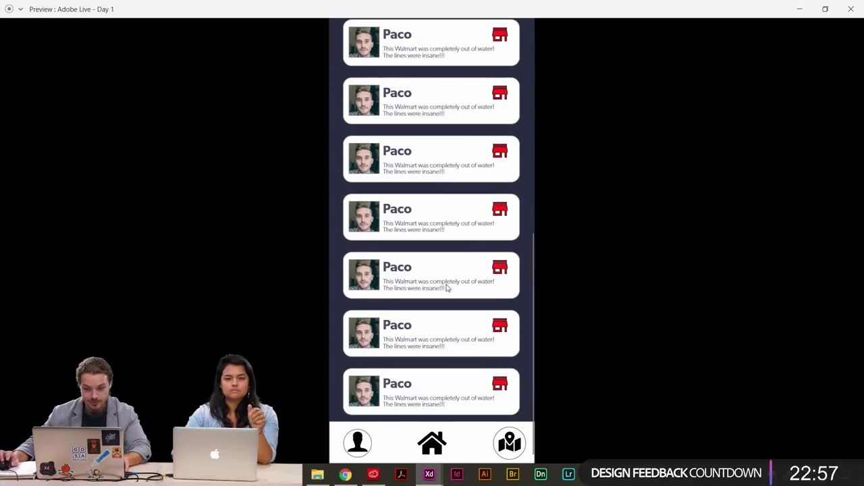
scroll(446, 300, up, 10)
scroll(449, 277, down, 5)
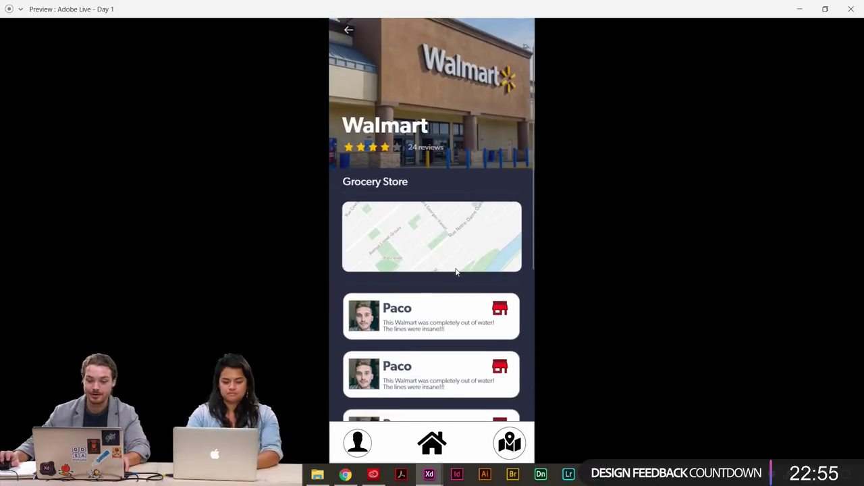
scroll(454, 260, up, 5)
scroll(471, 250, down, 10)
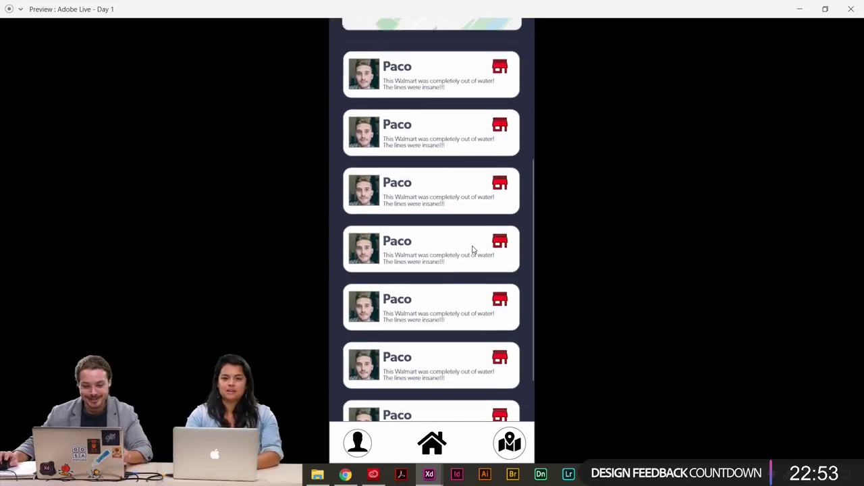
scroll(471, 251, up, 10)
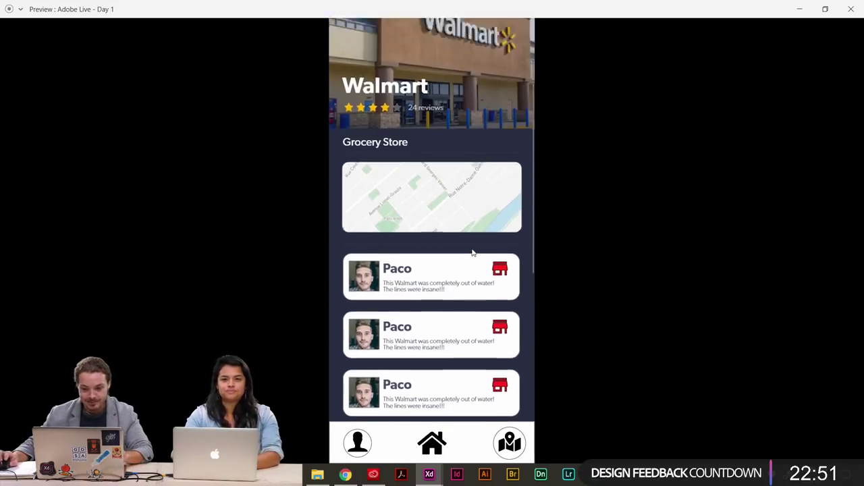
click(851, 9)
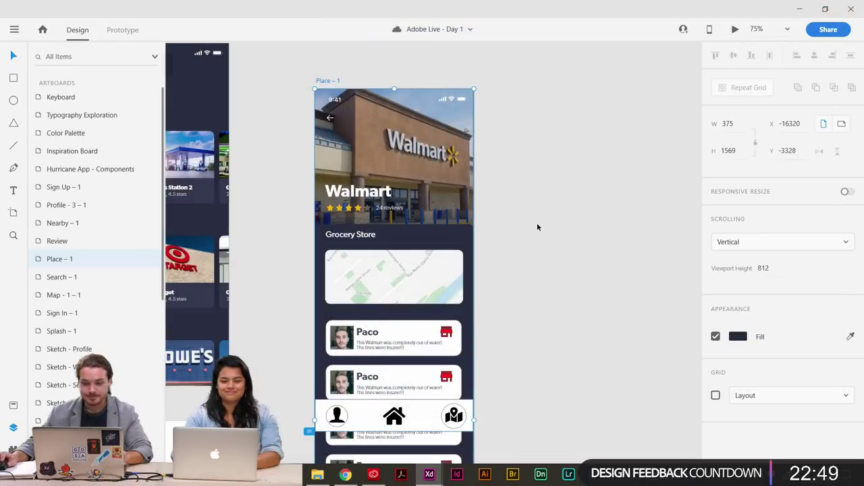
Look over the extended Place – 1 artboard alongside the Nearby, Map, Profile and Review artboards.
scroll(608, 135, down, 5)
drag(609, 139, 581, 220)
key(ctrl+minus)
key(ctrl+minus)
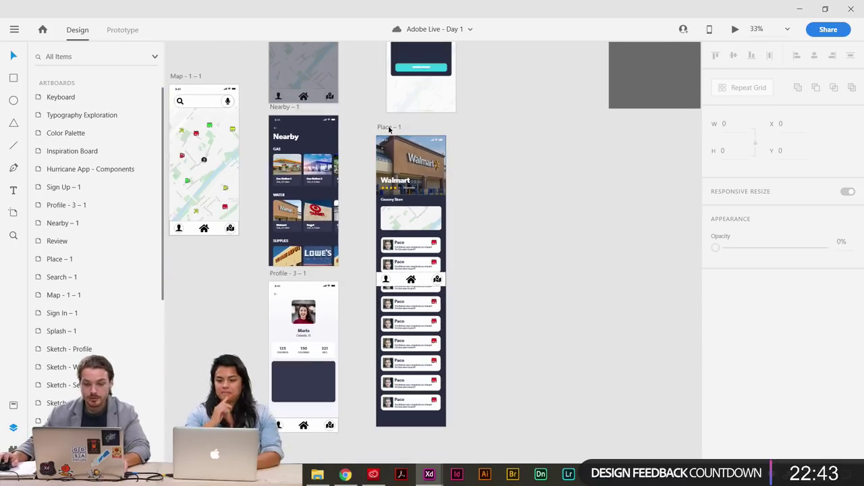
click(389, 128)
click(437, 132)
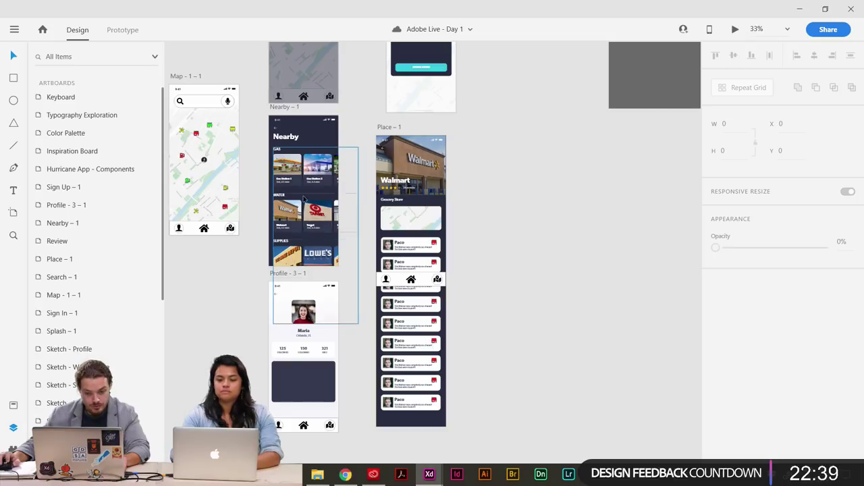
drag(544, 175, 447, 242)
drag(488, 191, 536, 205)
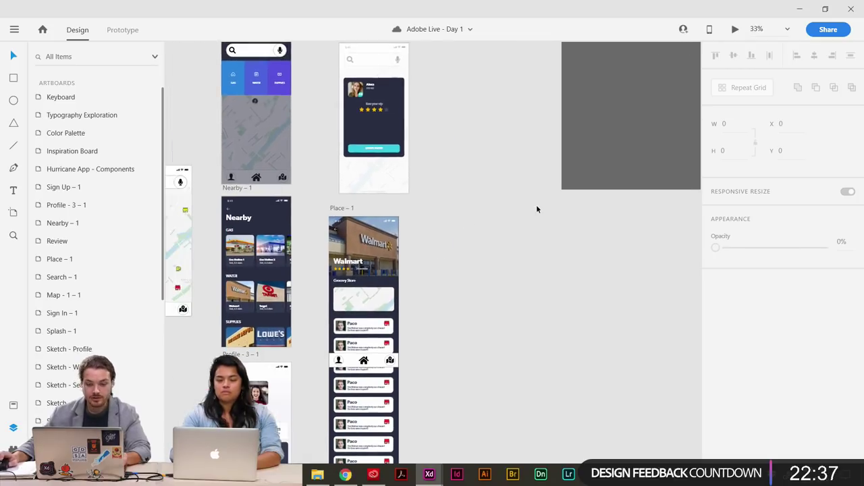
Select the red store icon inside the first review card on the Place – 1 artboard.
key(ctrl+plus)
ctrl+scroll(536, 205, up, 2)
ctrl+scroll(610, 198, up, 3)
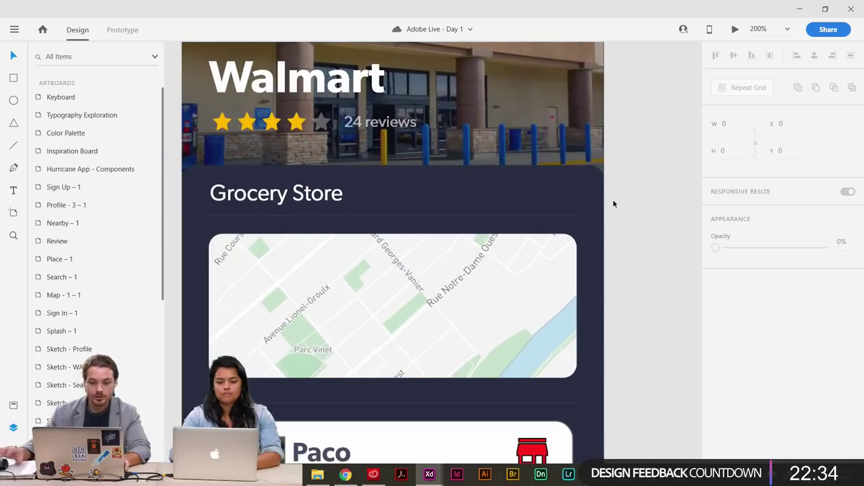
drag(620, 195, 662, 181)
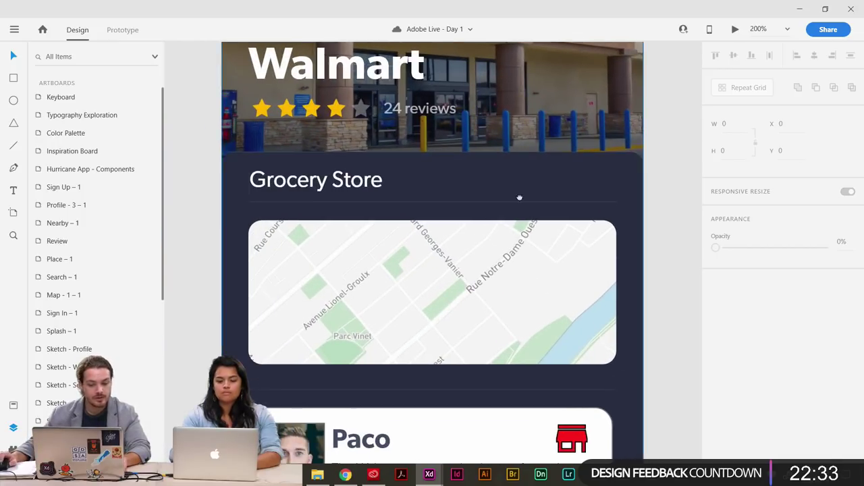
drag(519, 197, 537, 158)
double_click(595, 399)
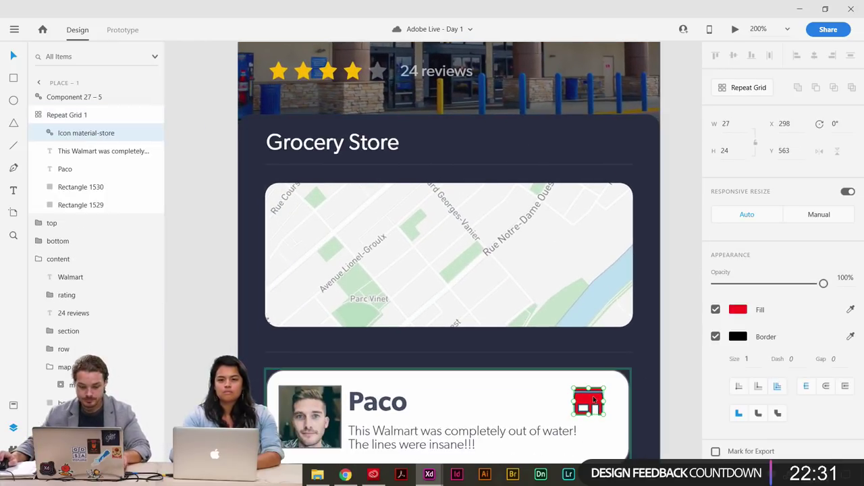
Try to duplicate the store icon out of the repeat grid onto the Grocery Store map.
drag(594, 400, 444, 248)
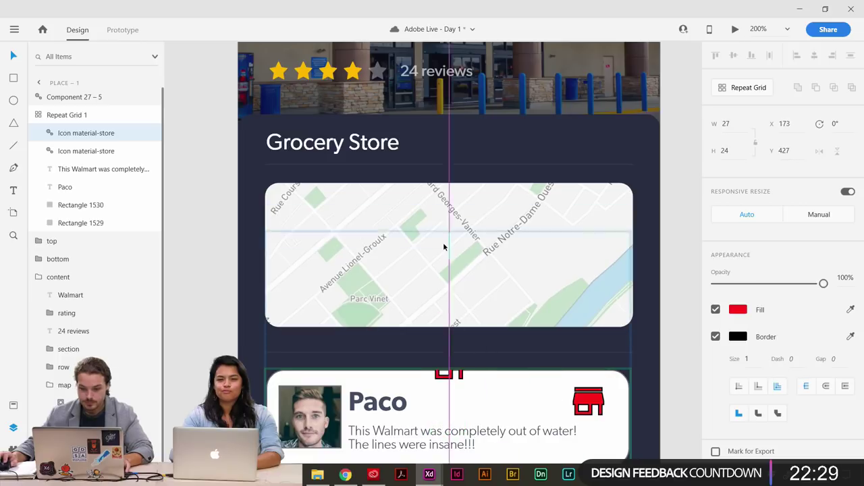
key(ctrl+z)
key(ctrl+z)
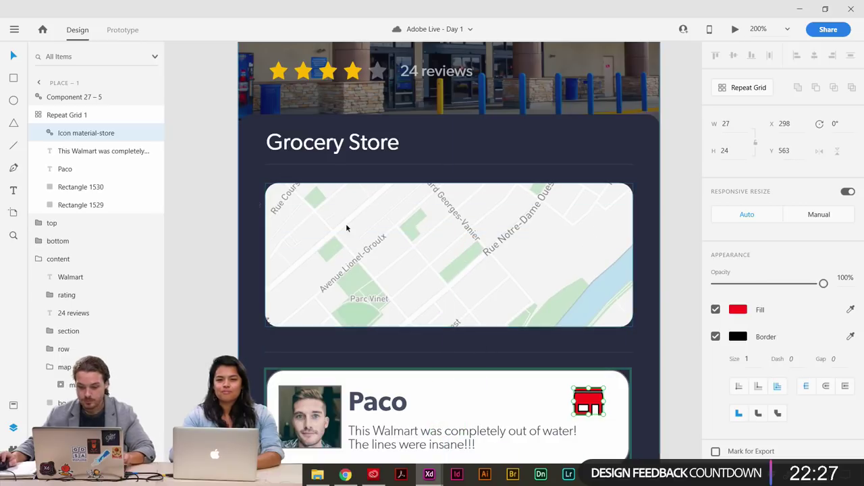
Paste the store icon onto the Place – 1 artboard, position it at the centre of the map, and save the document.
click(213, 154)
scroll(213, 154, up, 3)
key(ctrl+minus)
key(ctrl+minus)
key(ctrl+minus)
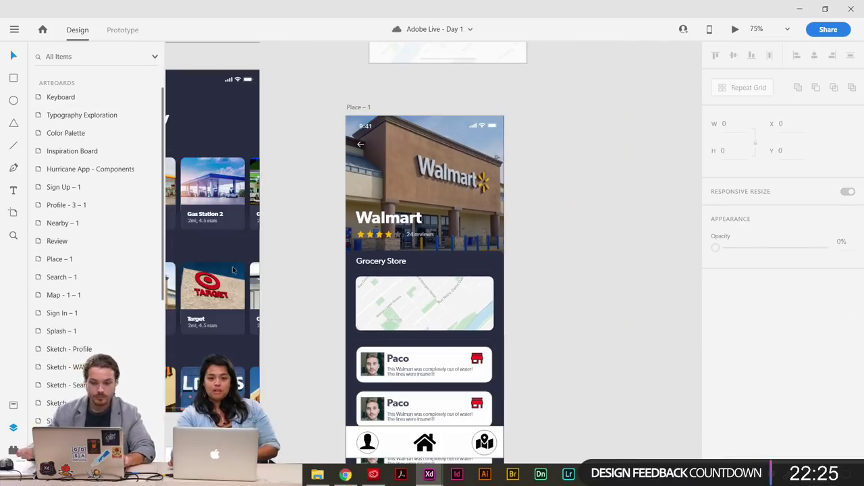
click(360, 108)
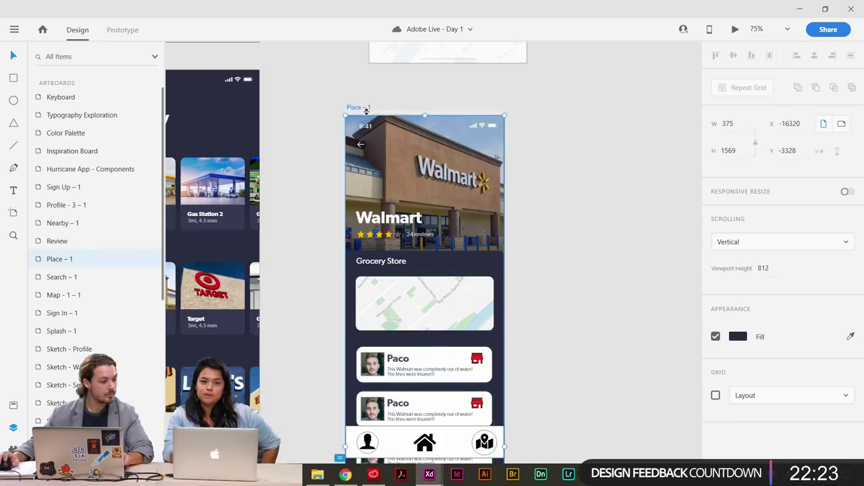
key(ctrl+v)
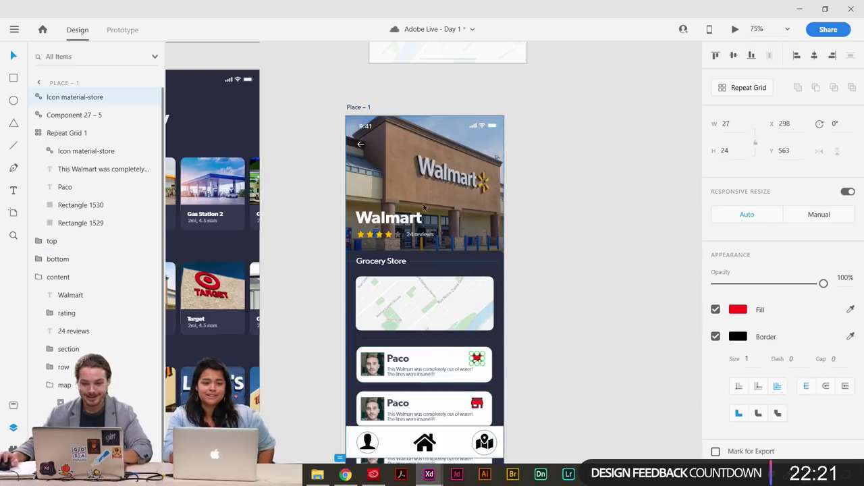
drag(476, 358, 425, 306)
click(603, 269)
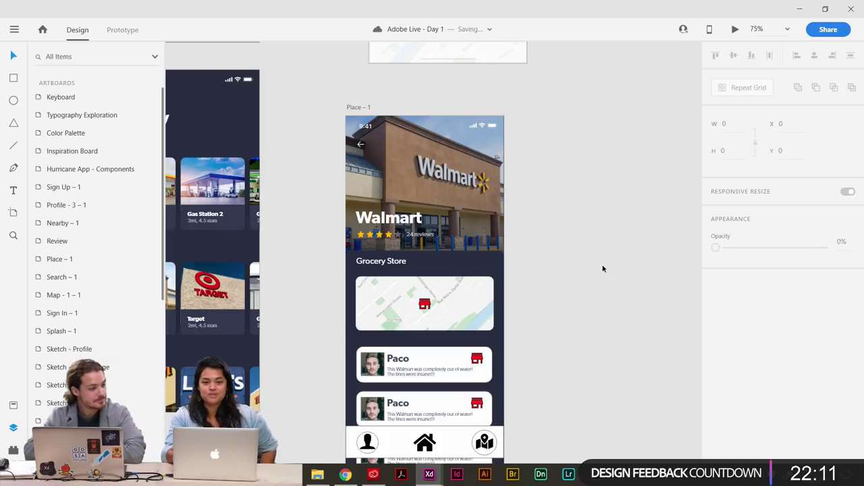
key(ctrl+s)
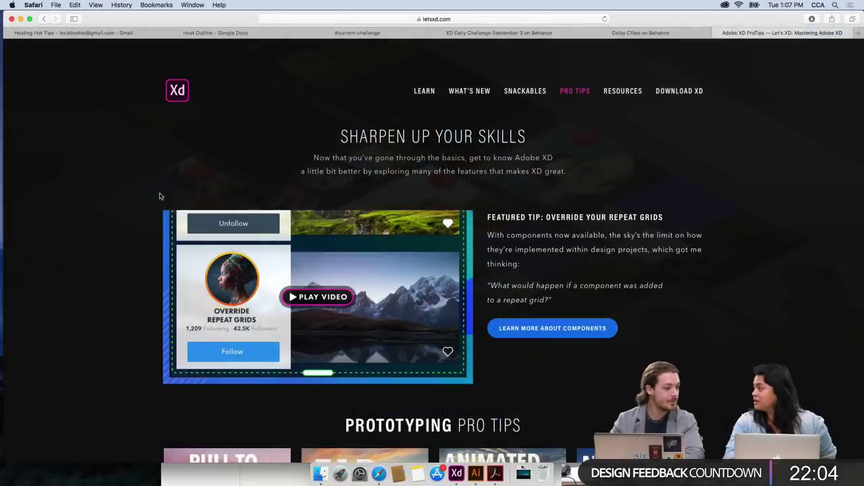
Look through the Pro Tips page on letsxd.com, from the featured repeat grid tip to the prototyping, productivity and Start Quickly sections.
scroll(159, 196, down, 5)
scroll(160, 196, up, 5)
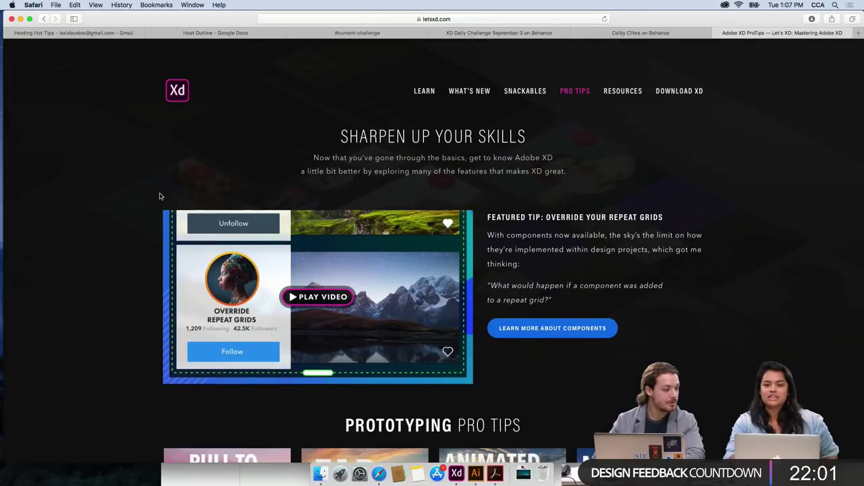
scroll(160, 196, up, 1)
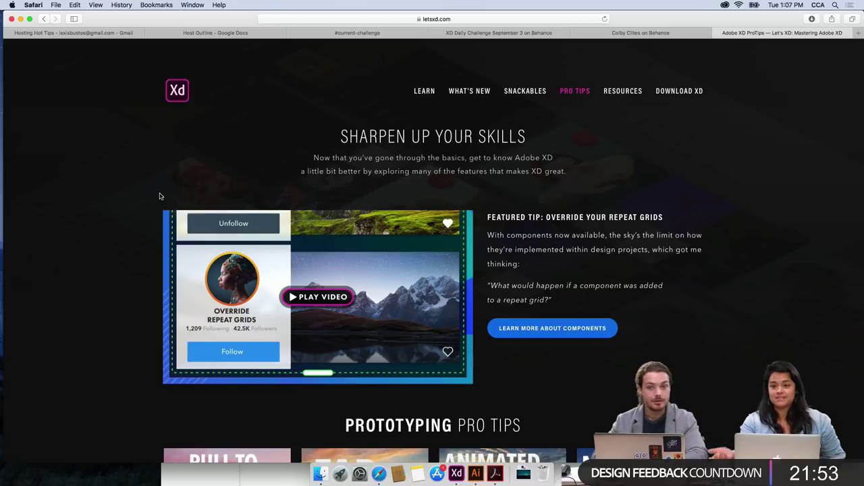
scroll(160, 196, down, 1)
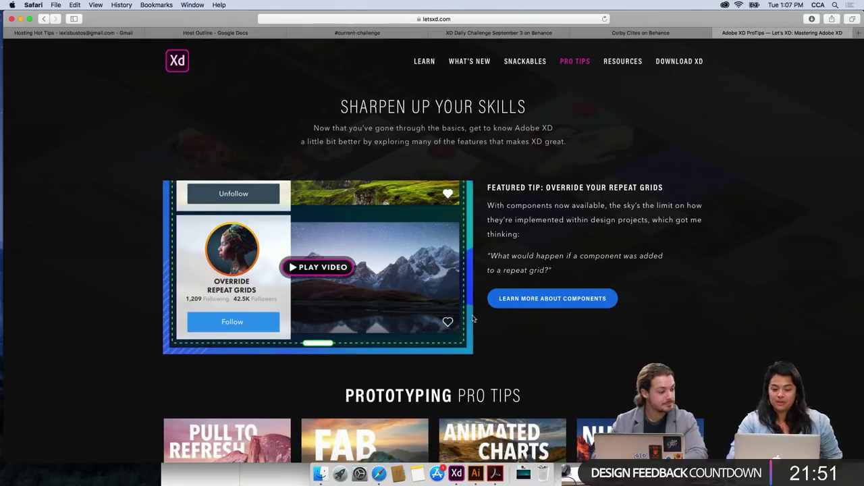
scroll(476, 341, down, 5)
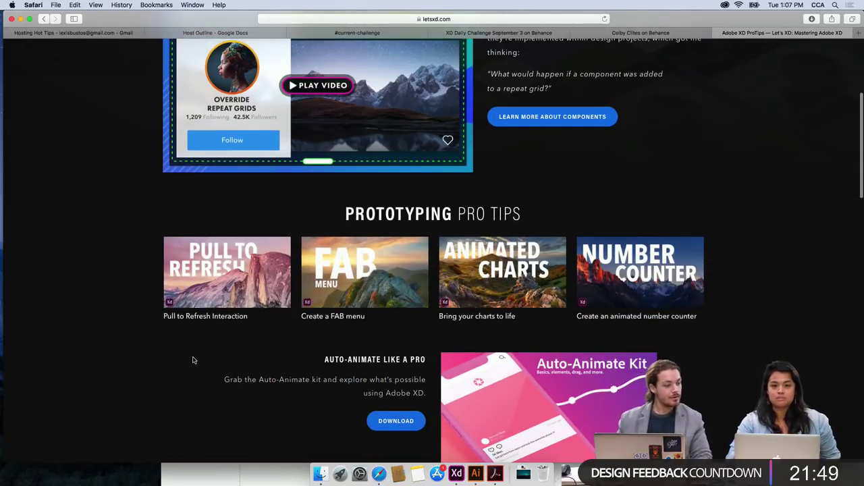
scroll(193, 360, down, 9)
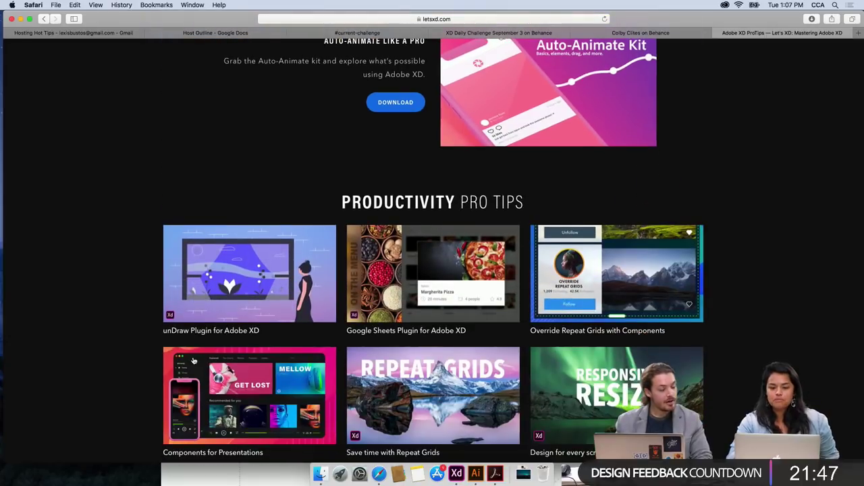
scroll(192, 360, down, 5)
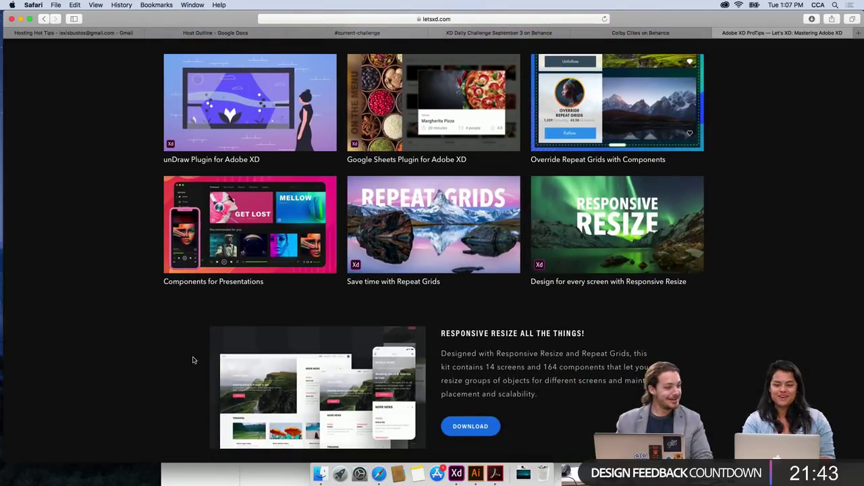
scroll(193, 360, down, 4)
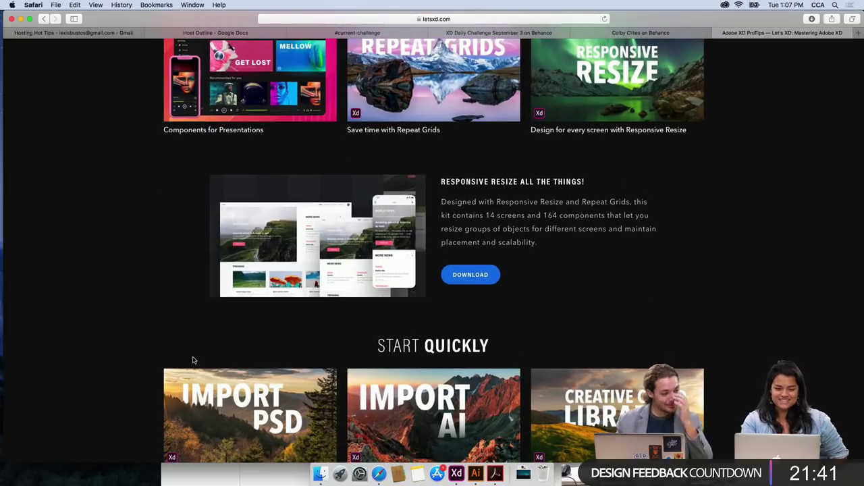
scroll(169, 347, down, 7)
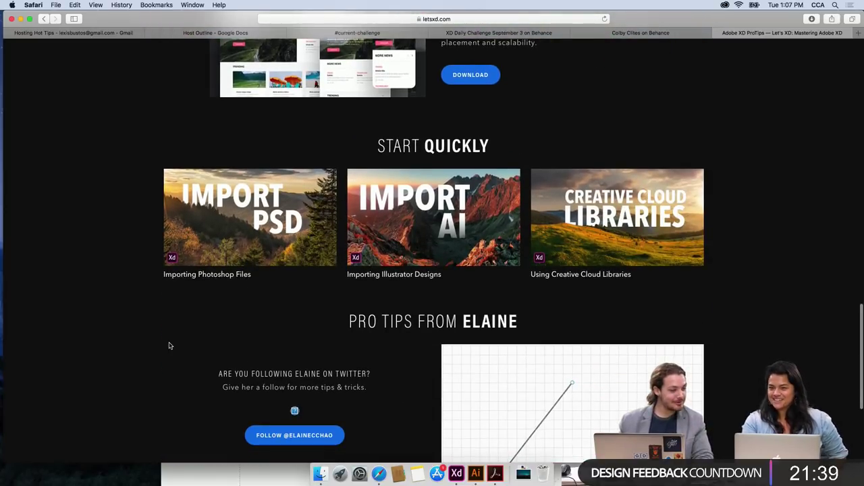
scroll(169, 347, up, 15)
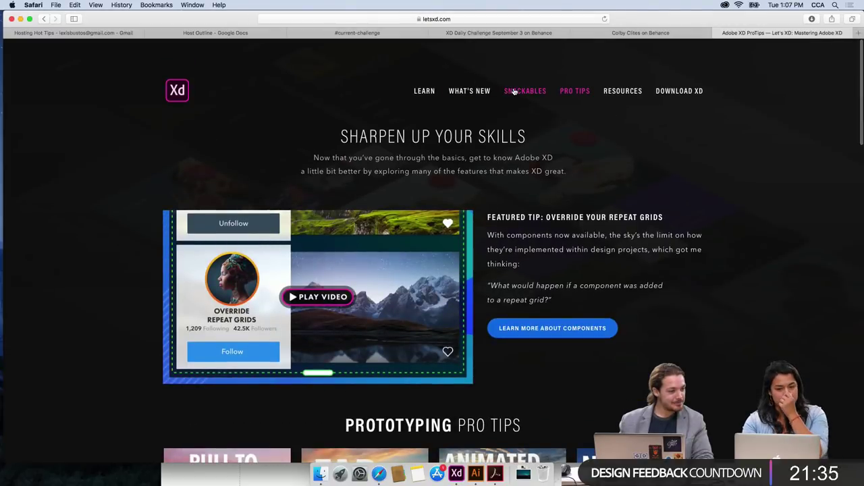
Open the Snackables page on letsxd.com and look over its short feature tutorials.
click(513, 90)
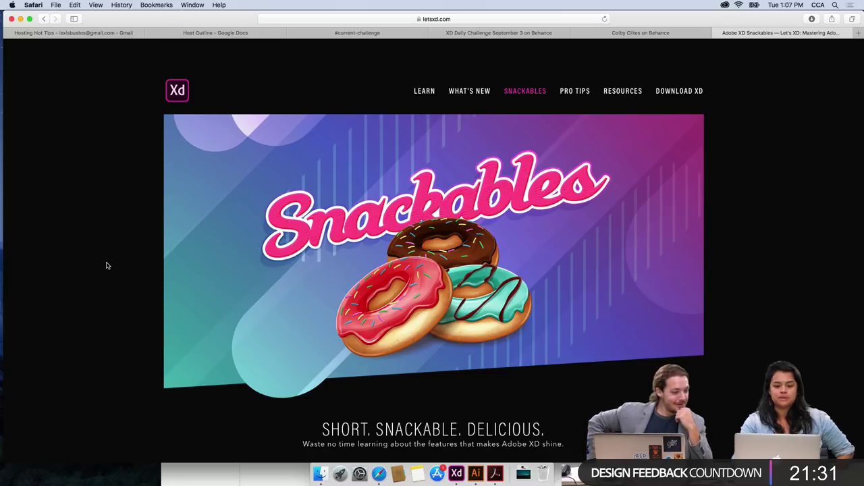
scroll(106, 265, down, 5)
scroll(106, 265, down, 4)
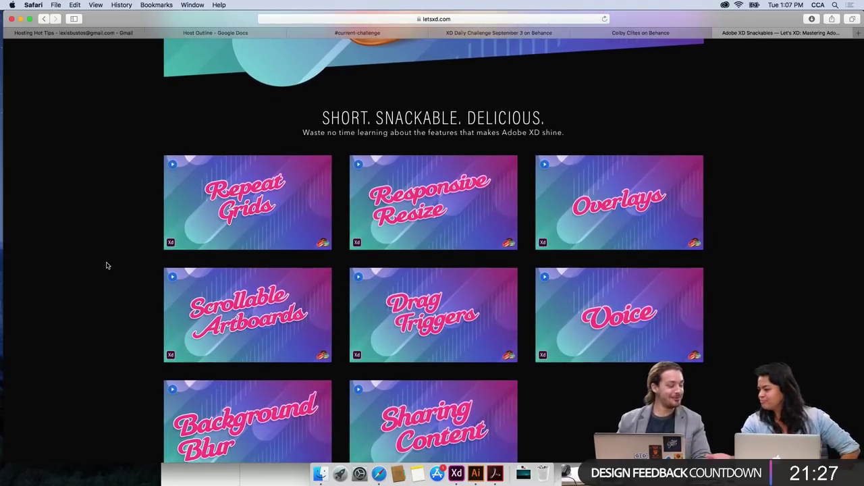
scroll(106, 265, down, 2)
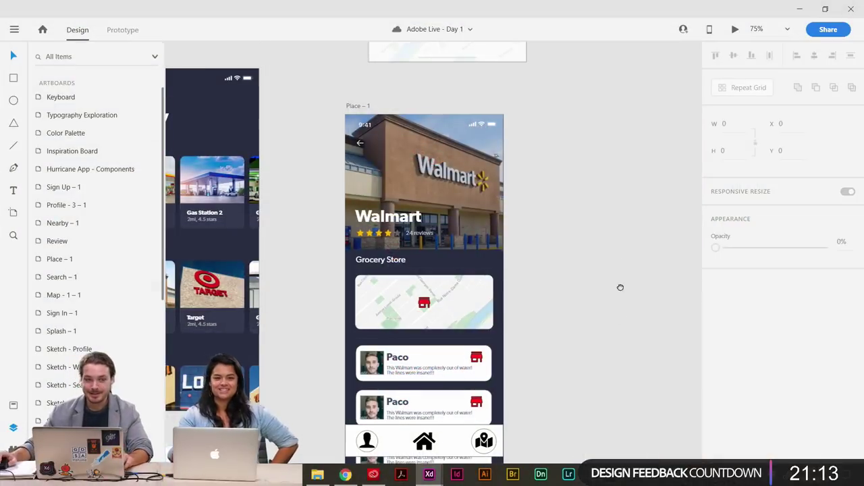
Examine the Place – 1 artboard, from the store icon on the map down through the whole review card list.
scroll(619, 286, down, 2)
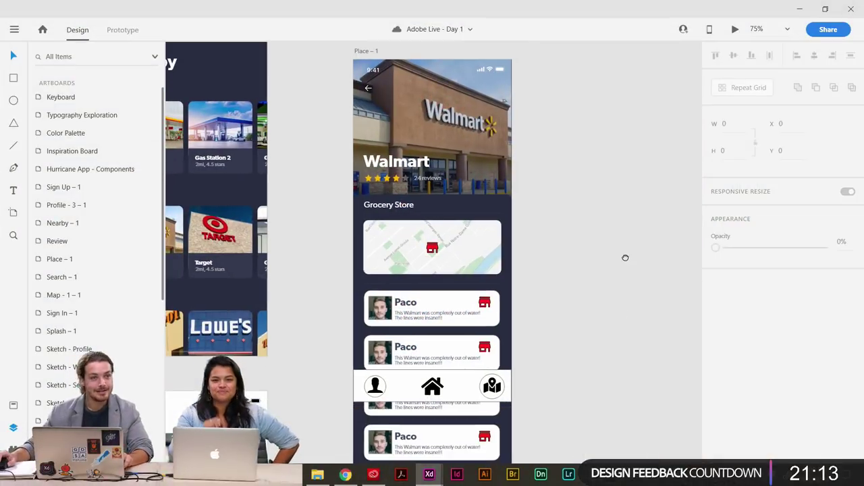
key(ctrl+plus)
key(ctrl+plus)
key(ctrl+plus)
drag(573, 227, 574, 234)
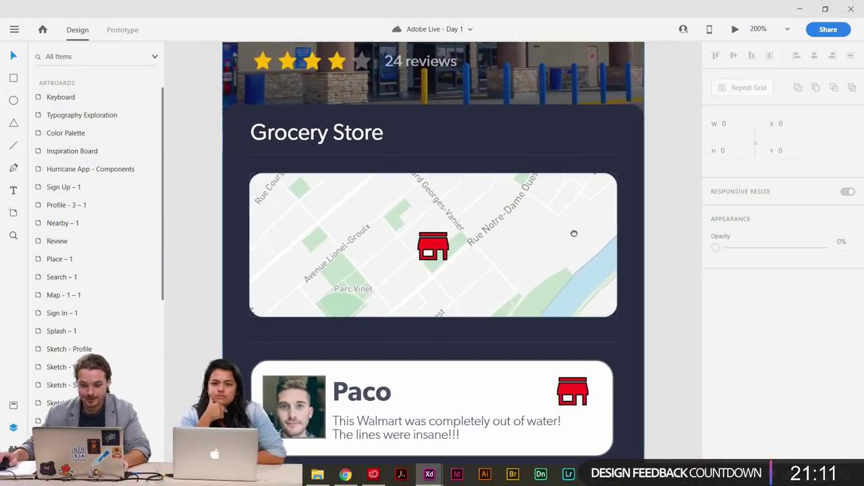
scroll(574, 233, up, 5)
key(ctrl+minus)
key(ctrl+minus)
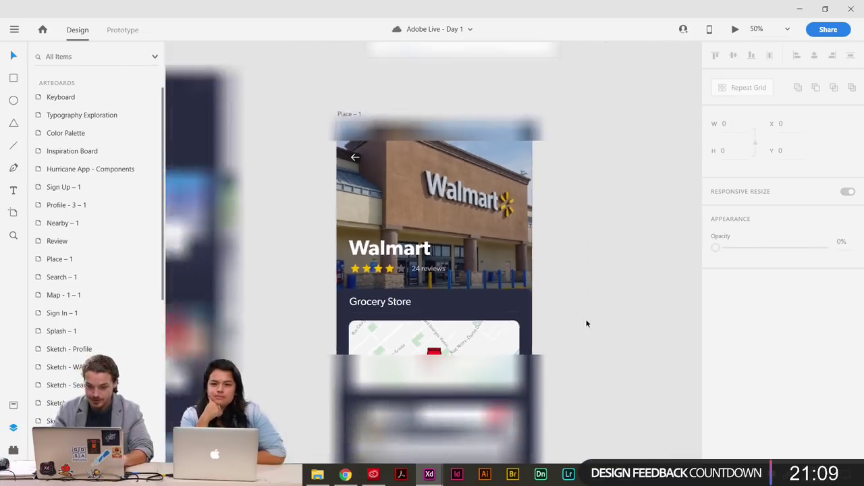
scroll(588, 322, down, 5)
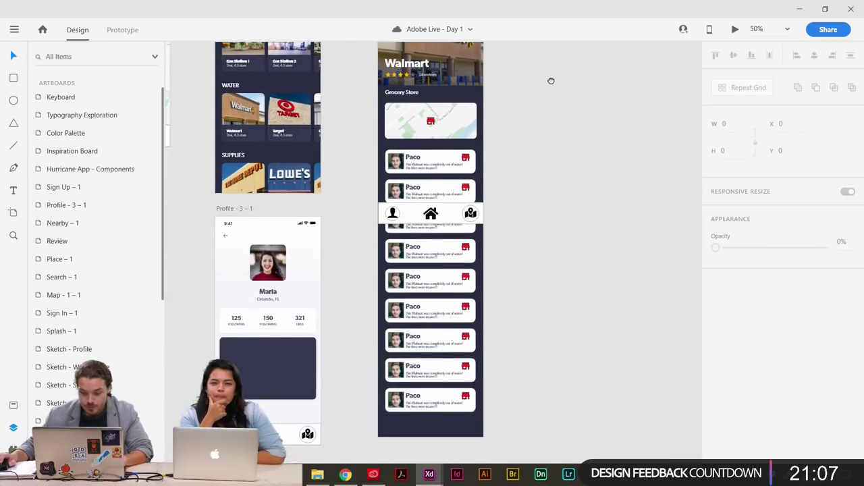
drag(560, 314, 525, 339)
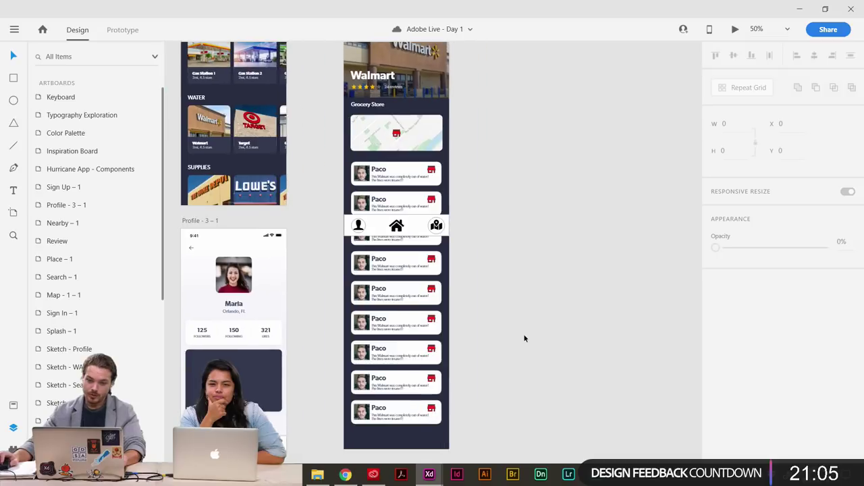
Ungroup the review card repeat grid on Place – 1 into individual card groups.
key(ctrl+plus)
scroll(375, 215, up, 2)
scroll(375, 214, left, 3)
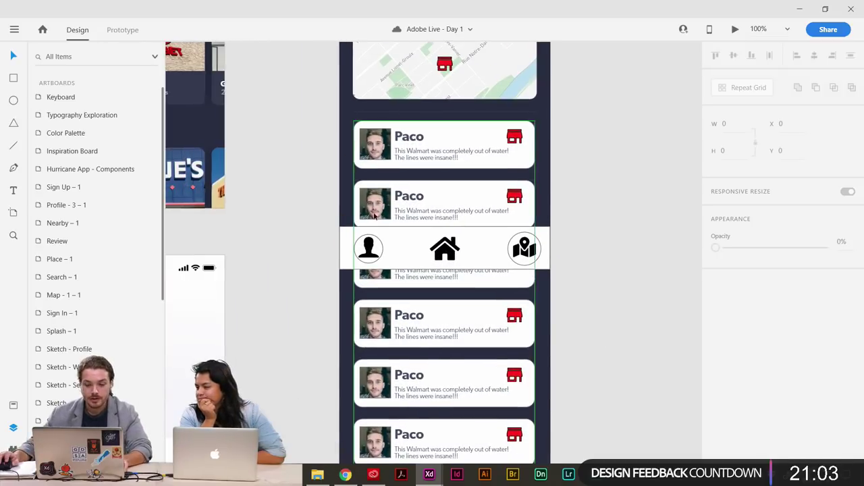
click(376, 206)
click(756, 88)
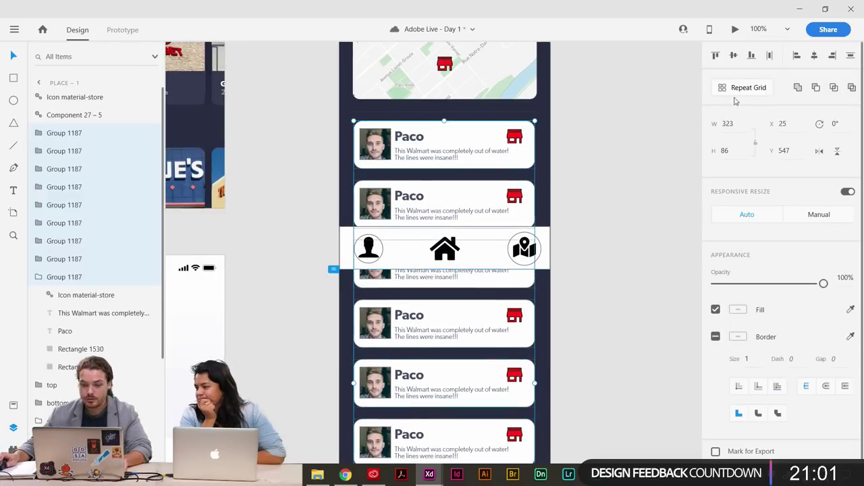
click(372, 204)
double_click(372, 205)
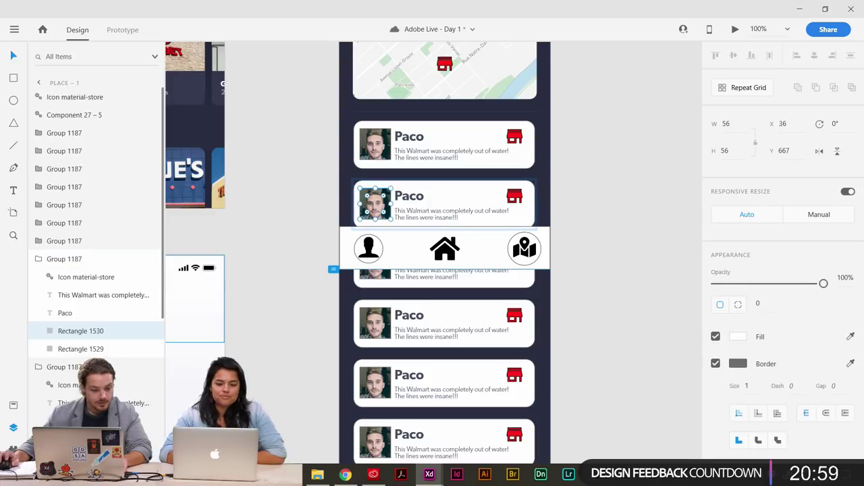
click(13, 449)
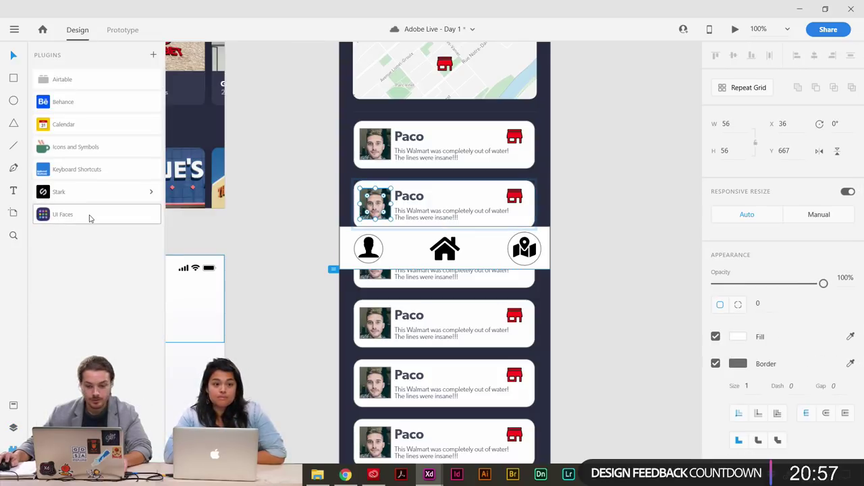
click(89, 214)
click(129, 106)
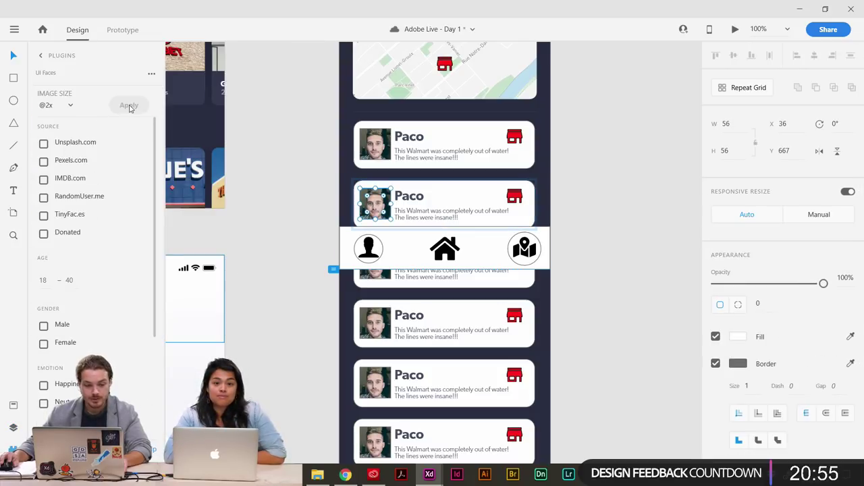
click(369, 281)
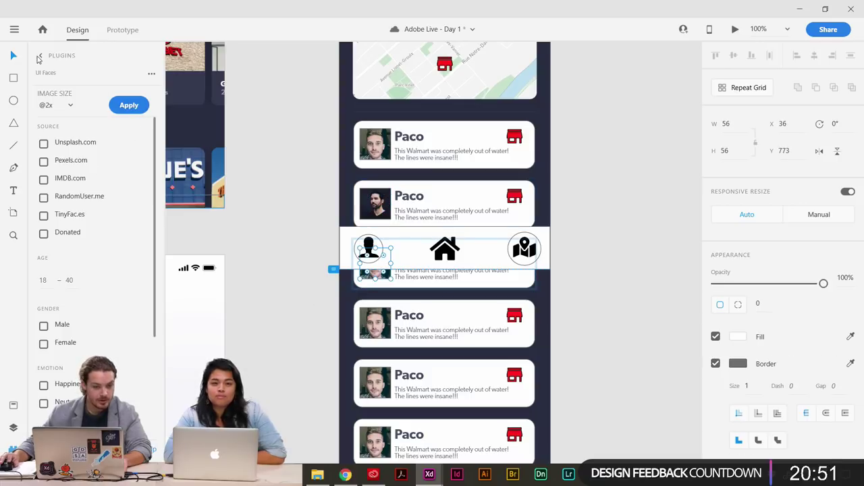
click(39, 57)
click(82, 217)
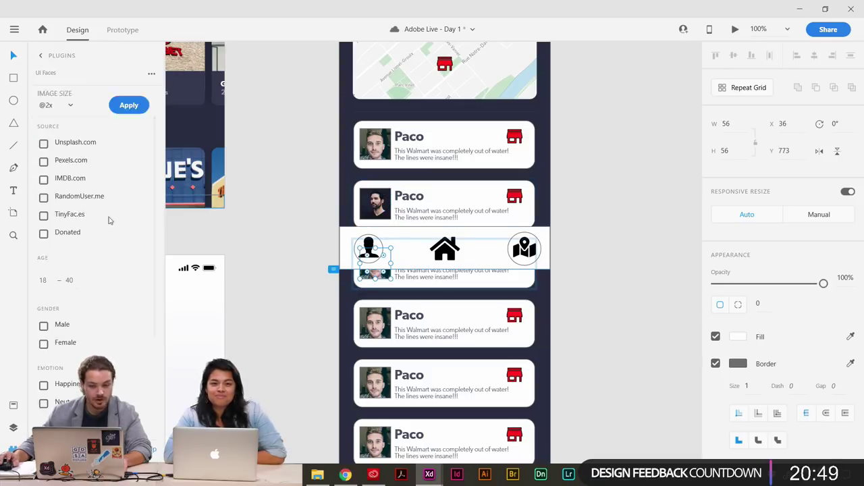
click(138, 106)
scroll(249, 308, down, 4)
click(344, 198)
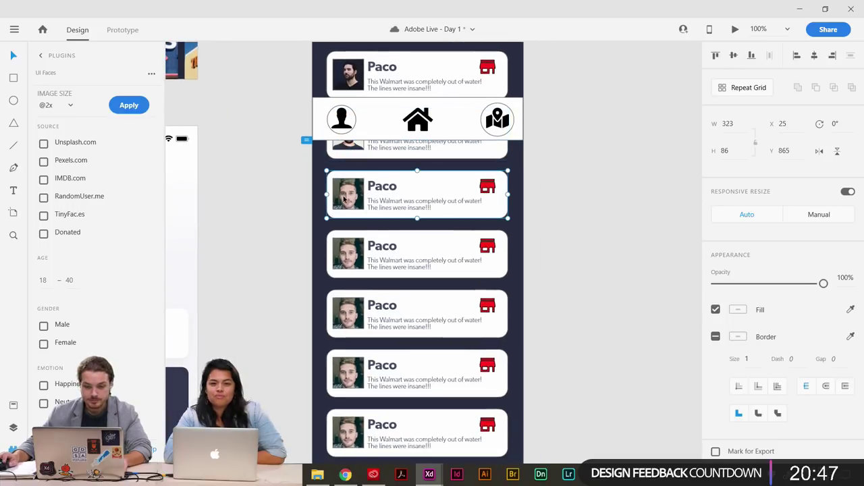
double_click(345, 198)
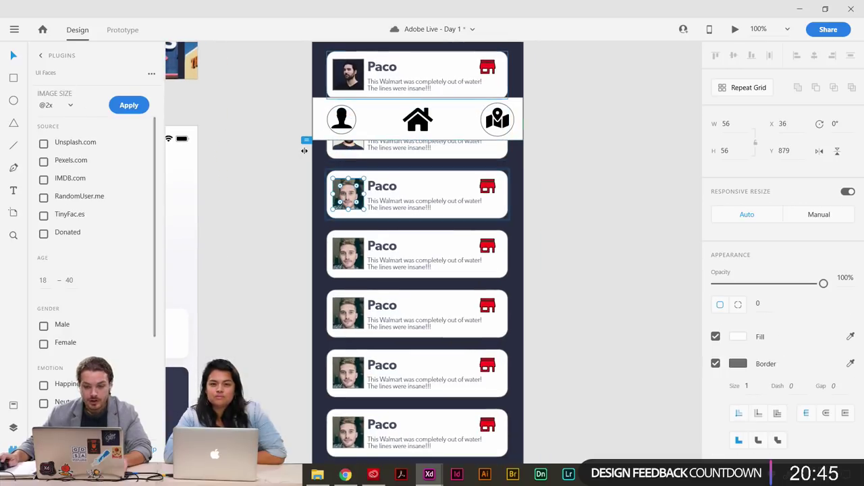
click(128, 105)
scroll(239, 276, down, 3)
double_click(352, 206)
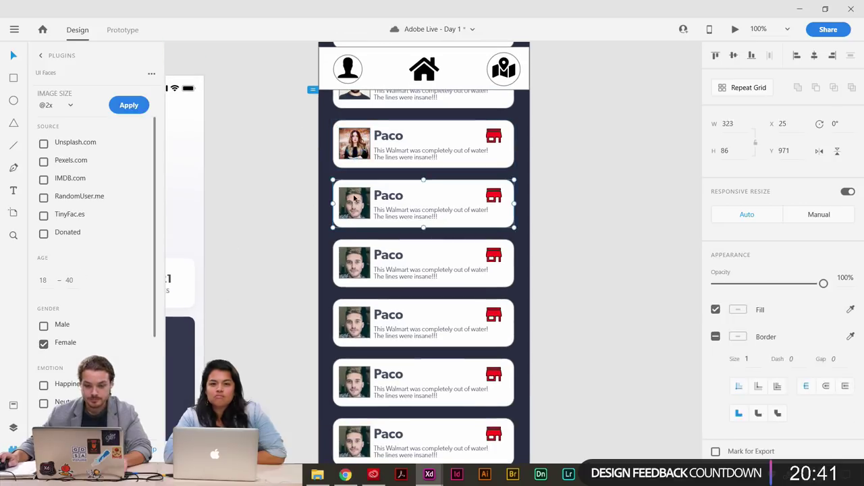
click(128, 106)
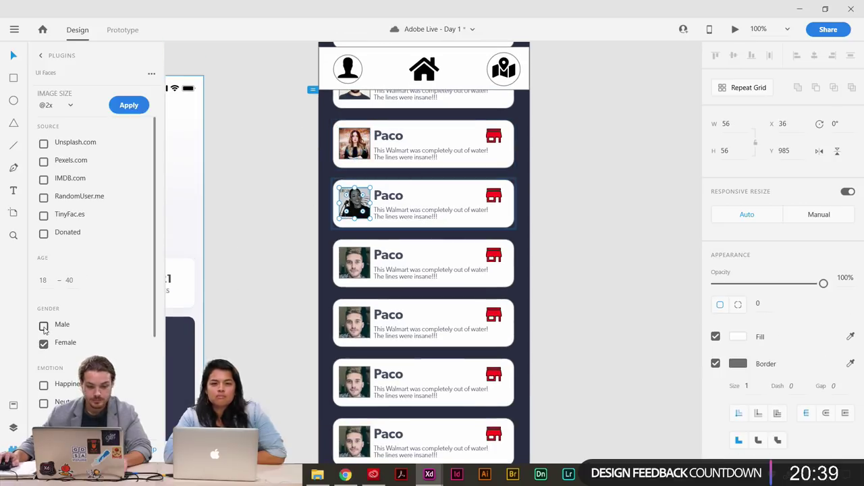
Include both Male and Female faces and fill the sixth review card's profile photo with a UI Faces portrait.
click(43, 325)
click(363, 262)
double_click(358, 263)
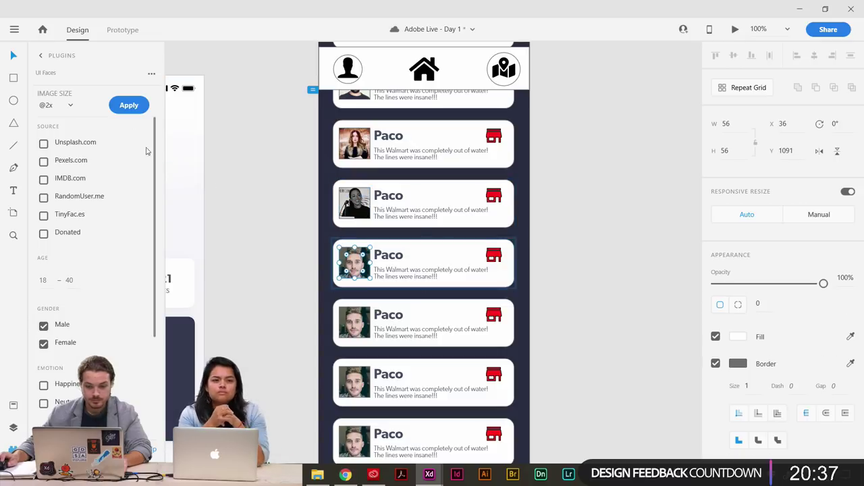
click(129, 106)
scroll(270, 270, down, 3)
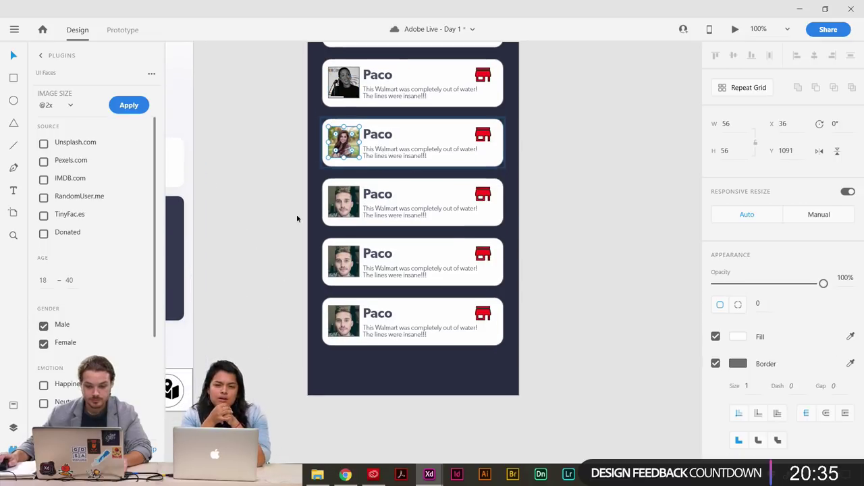
double_click(342, 201)
click(142, 105)
scroll(253, 315, down, 2)
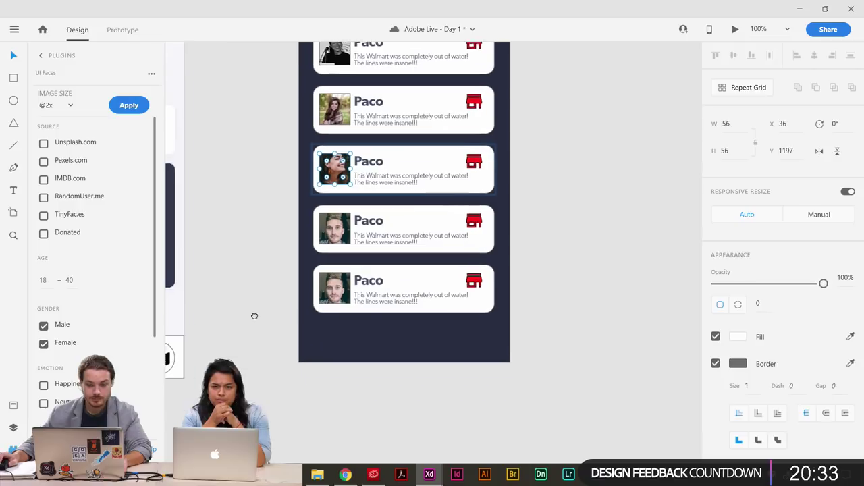
double_click(330, 218)
click(129, 105)
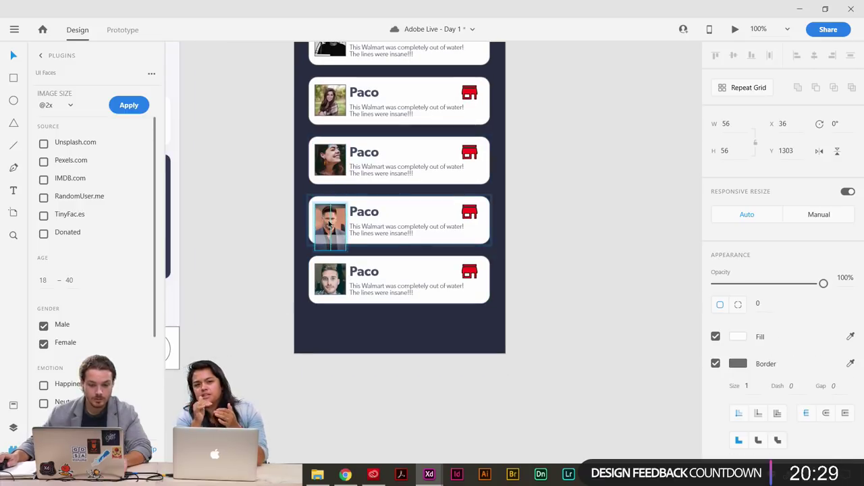
Check the portraits already placed in the list and apply a UI Faces portrait to the last review card's photo.
drag(234, 265, 227, 329)
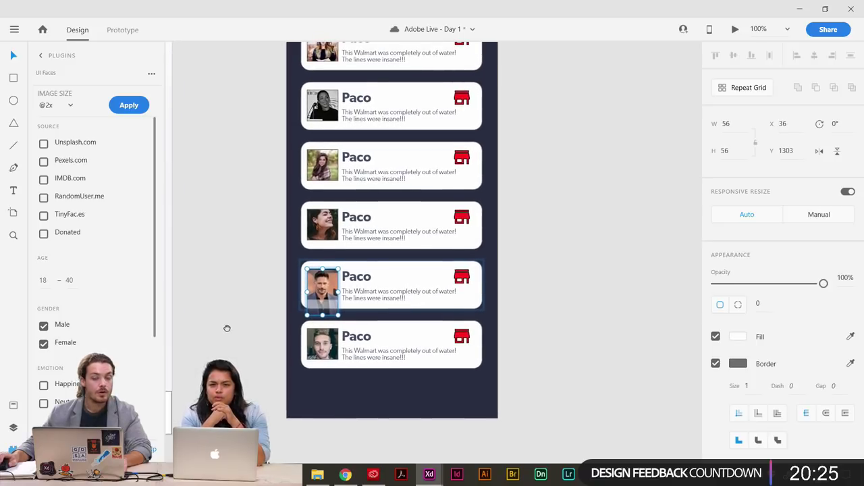
scroll(297, 241, up, 3)
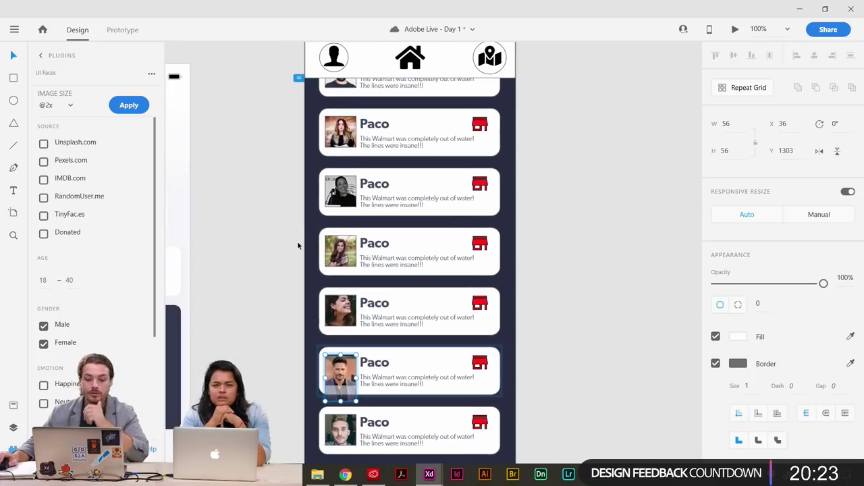
click(342, 135)
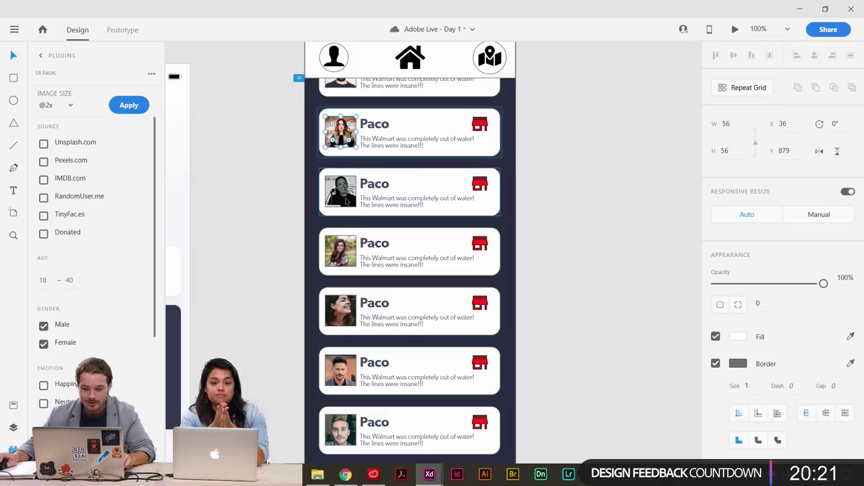
click(346, 201)
double_click(342, 251)
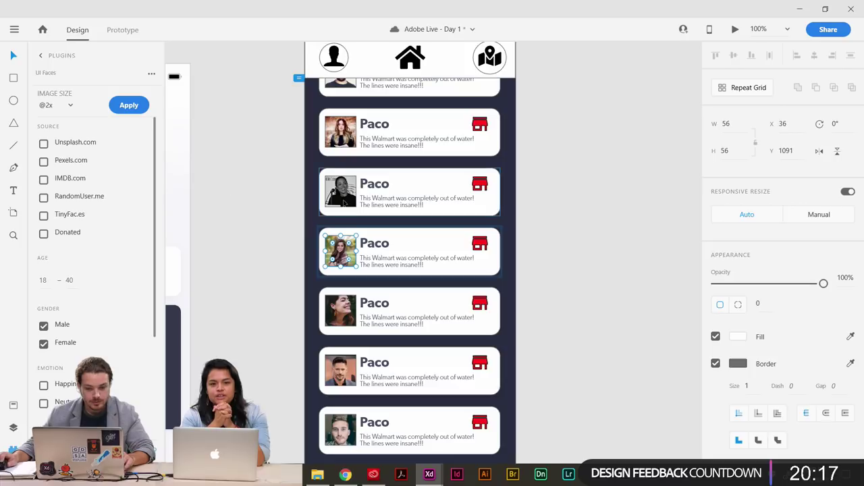
scroll(310, 199, down, 3)
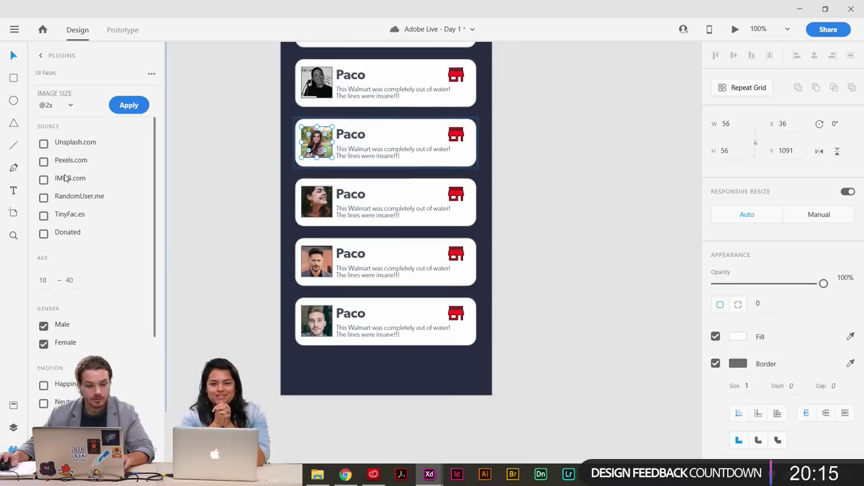
double_click(330, 322)
click(138, 106)
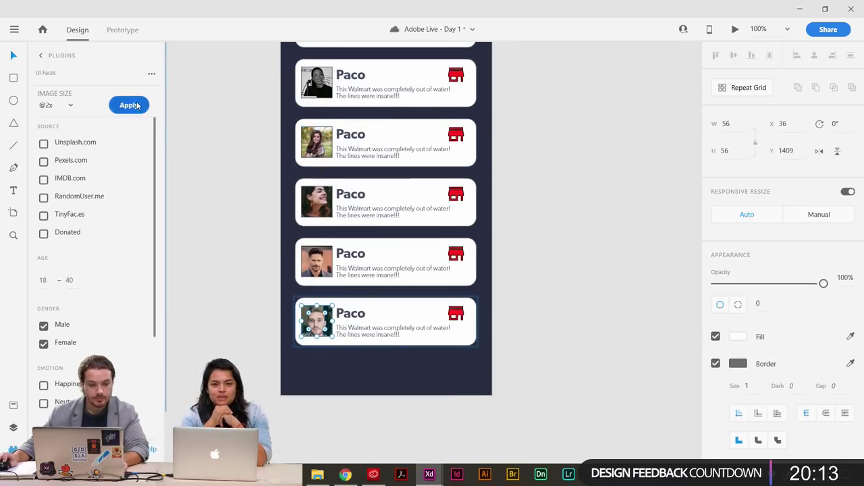
click(218, 219)
Check the fourth and fifth cards' portraits, clear the selection and close the UI Faces plugin.
scroll(224, 303, up, 5)
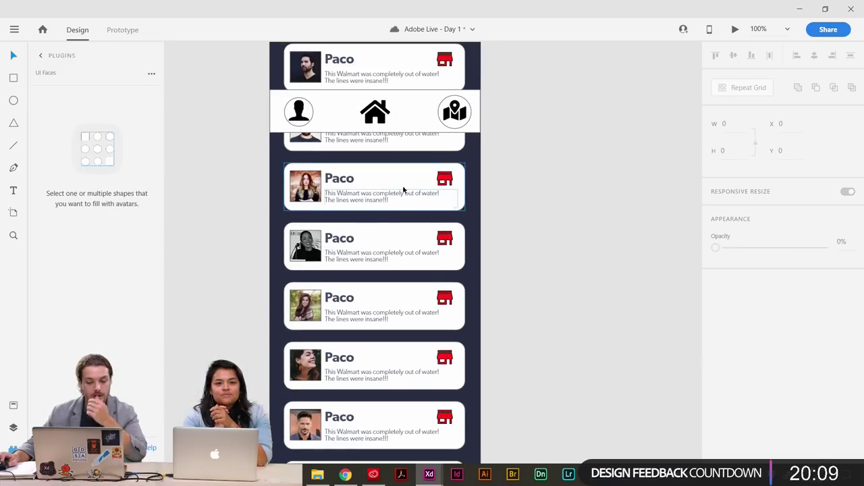
double_click(305, 187)
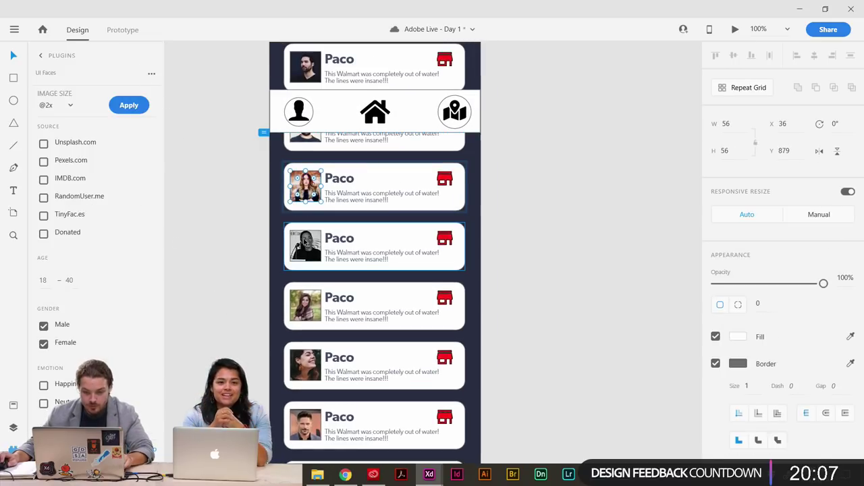
double_click(307, 239)
double_click(307, 193)
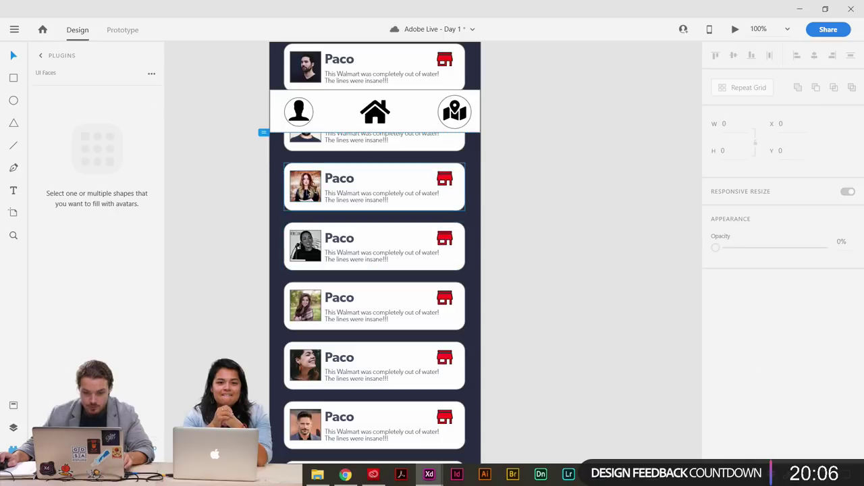
click(252, 236)
drag(254, 233, 249, 267)
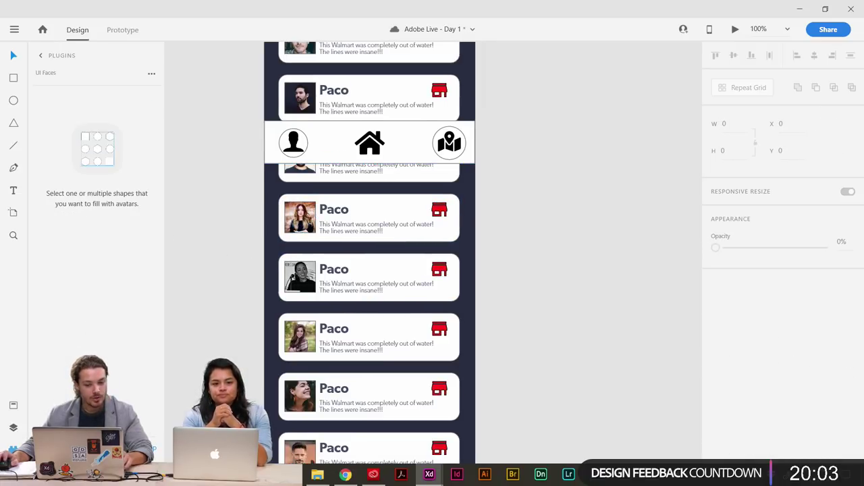
click(14, 450)
drag(109, 275, 305, 385)
drag(273, 268, 349, 229)
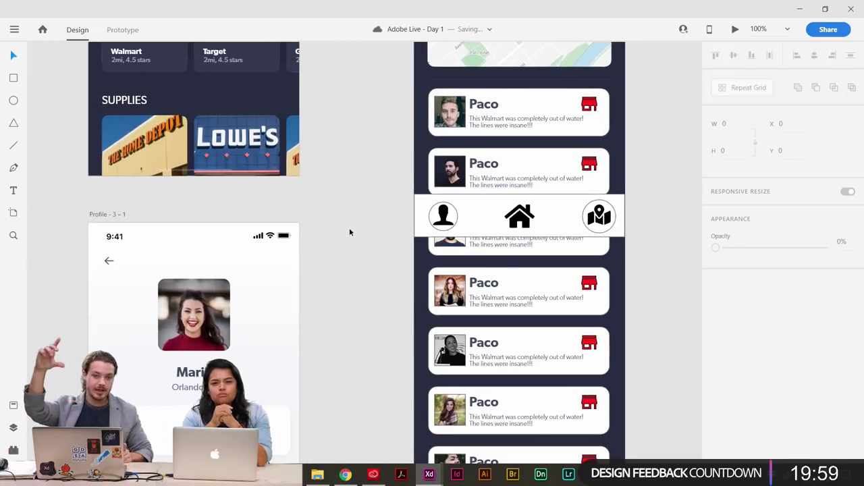
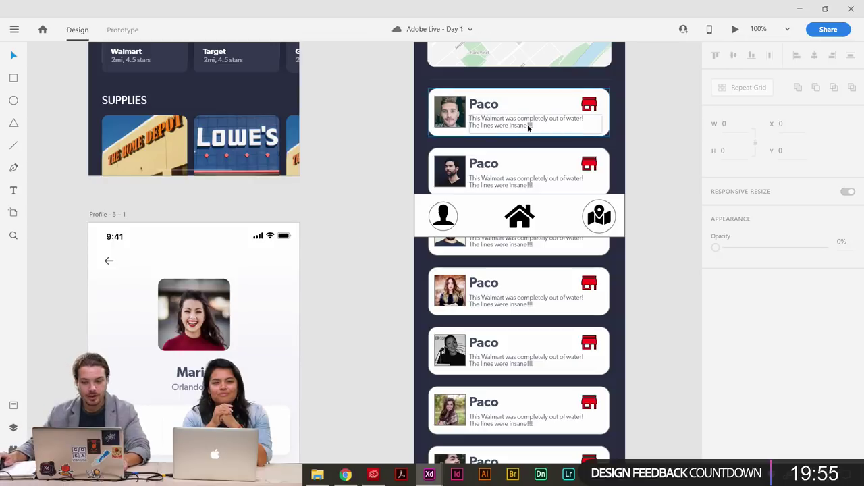
Examine the Place – 1 artboard up to its Walmart header and inspect the fourth star of the rating.
drag(413, 208, 392, 251)
drag(408, 102, 322, 248)
scroll(523, 277, up, 2)
scroll(522, 278, right, 2)
scroll(504, 220, down, 5)
scroll(503, 282, up, 5)
scroll(503, 282, left, 2)
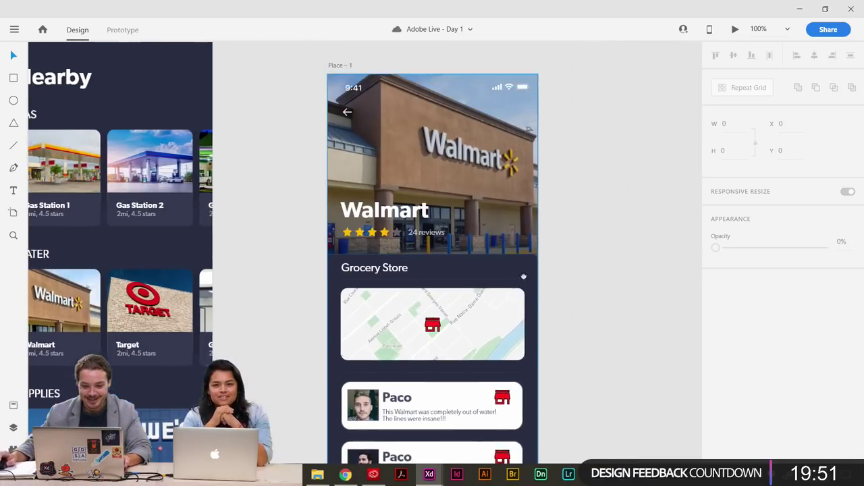
scroll(377, 239, up, 6)
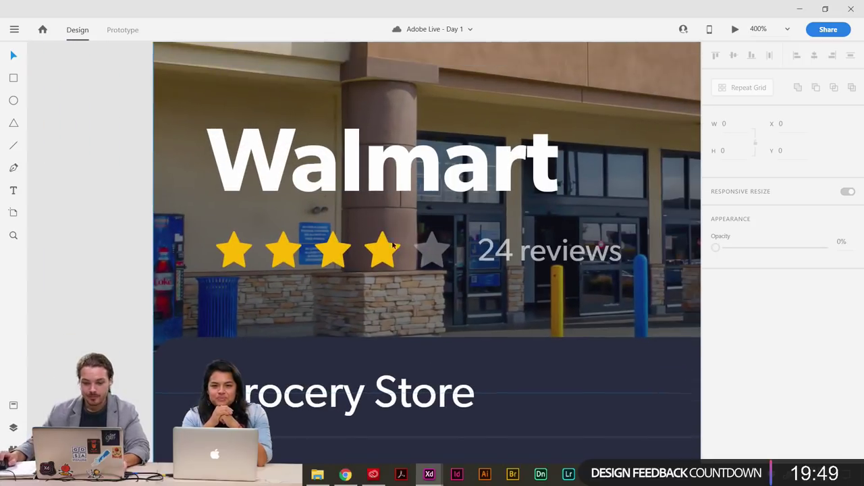
double_click(382, 250)
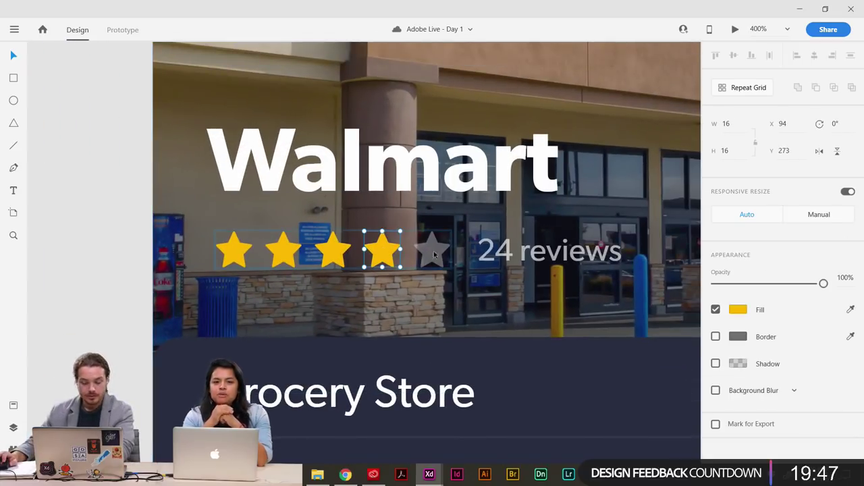
scroll(595, 295, right, 4)
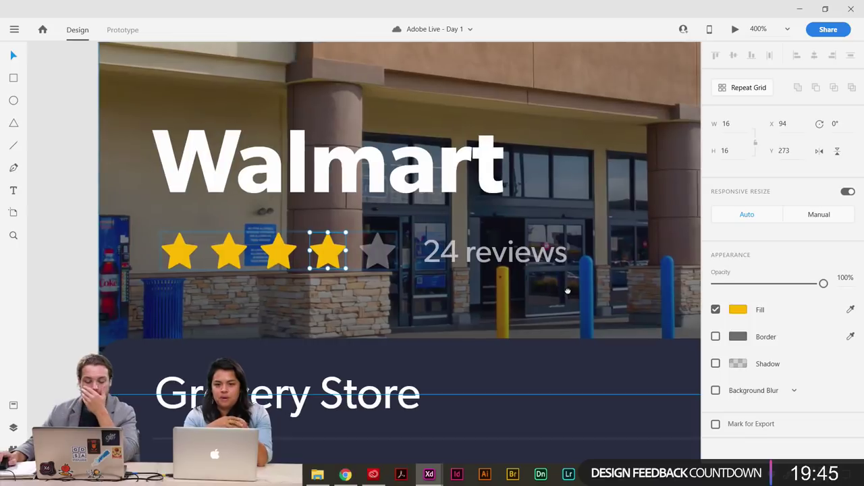
scroll(595, 296, down, 2)
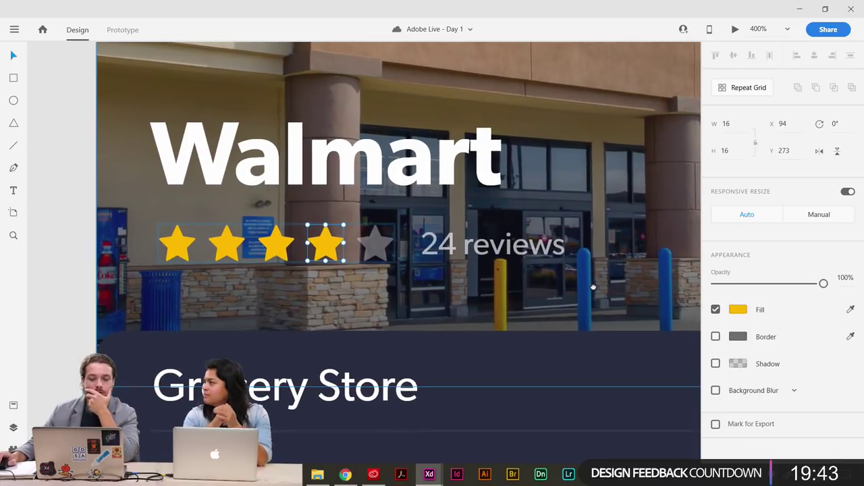
drag(596, 281, 600, 270)
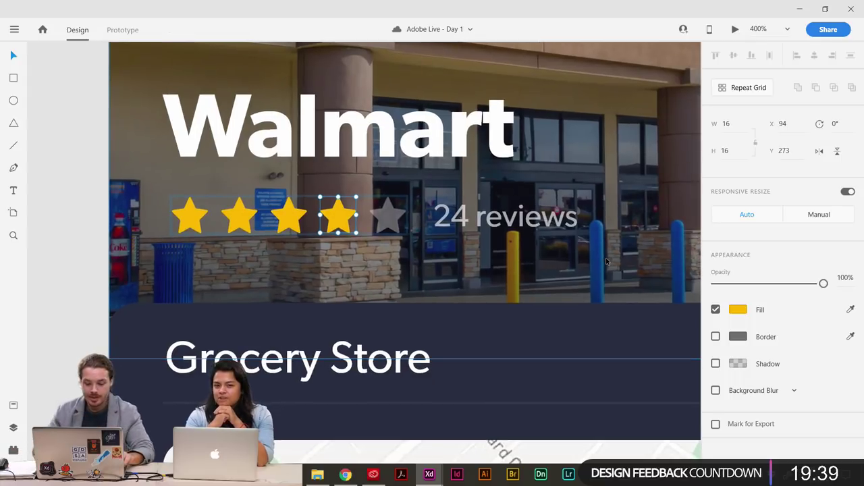
Inspect the red store icon on the map and compare it with the header rating.
key(ctrl+minus)
key(ctrl+minus)
key(ctrl+minus)
key(ctrl+minus)
key(ctrl+minus)
drag(560, 281, 574, 178)
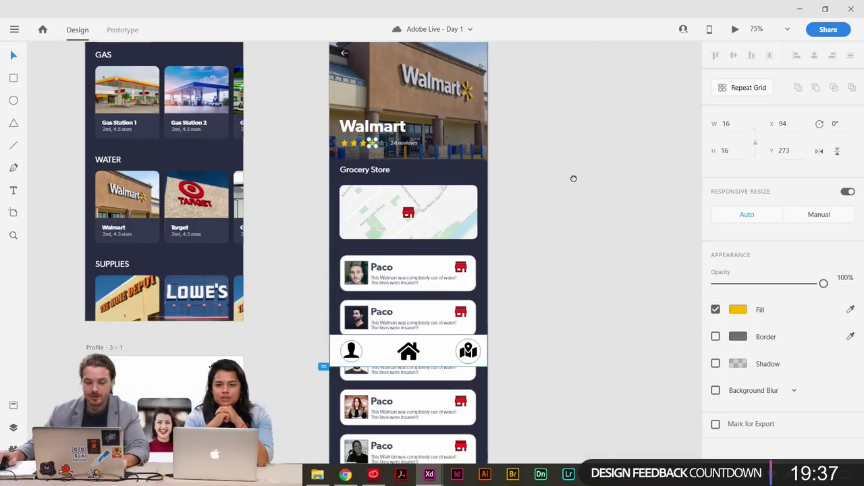
double_click(409, 212)
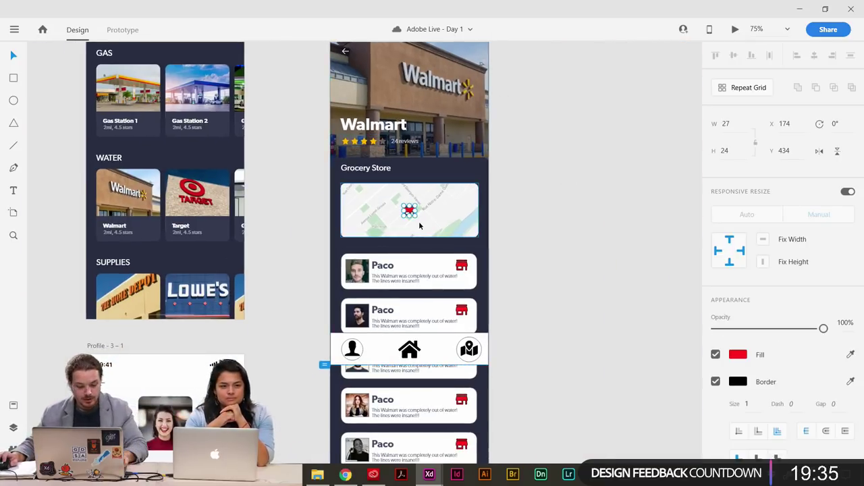
drag(526, 212, 560, 300)
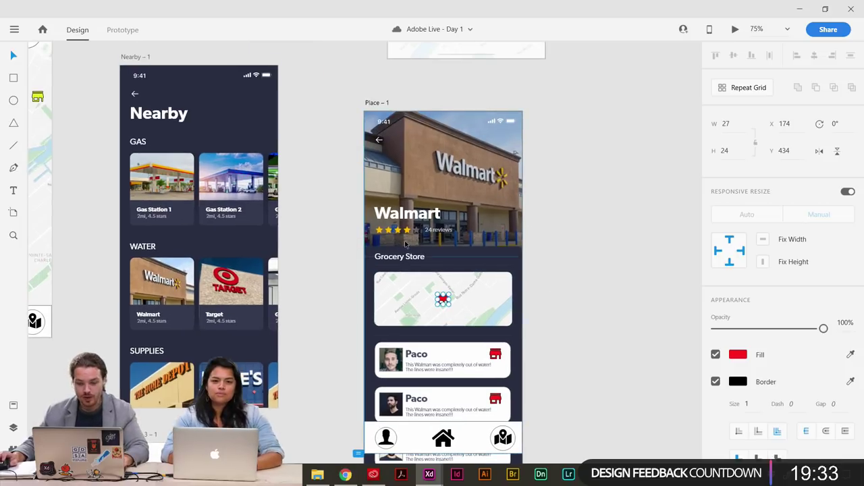
Hide the rating star group under the Walmart title on Place – 1.
key(ctrl+plus)
key(ctrl+plus)
key(ctrl+plus)
key(ctrl+plus)
drag(464, 226, 378, 309)
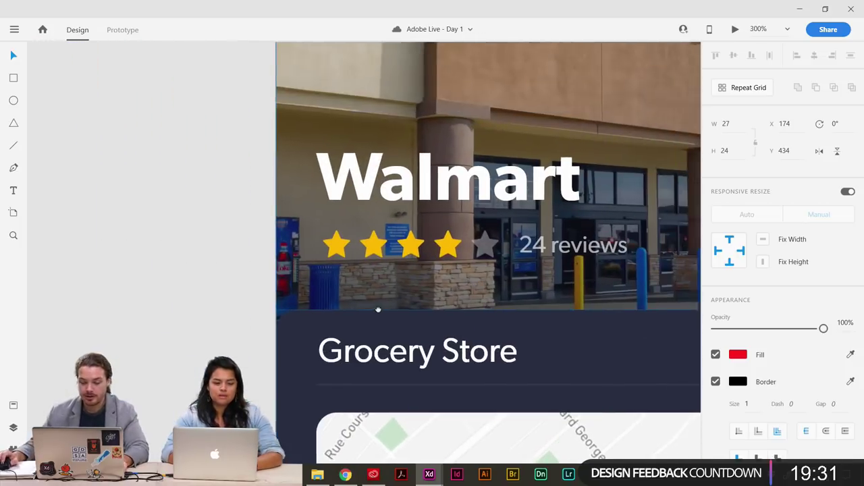
scroll(360, 246, right, 3)
click(368, 247)
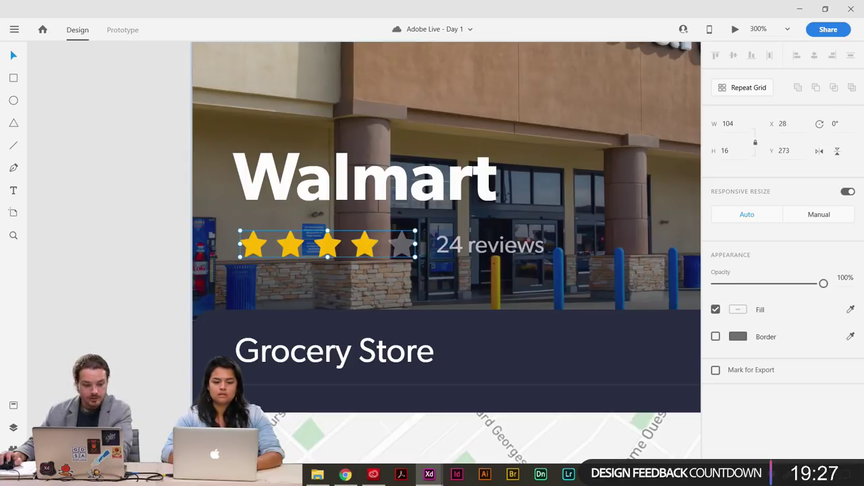
key(ctrl+y)
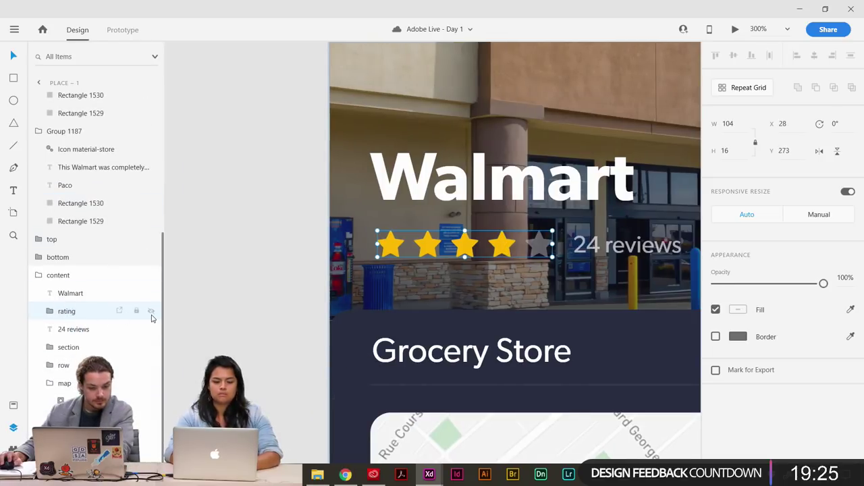
click(152, 313)
click(261, 228)
Copy the map's store icon beneath the Walmart title at X 30, Y 263, enlarged to 45.4 by 40.36.
drag(280, 203, 163, 341)
key(ctrl+1)
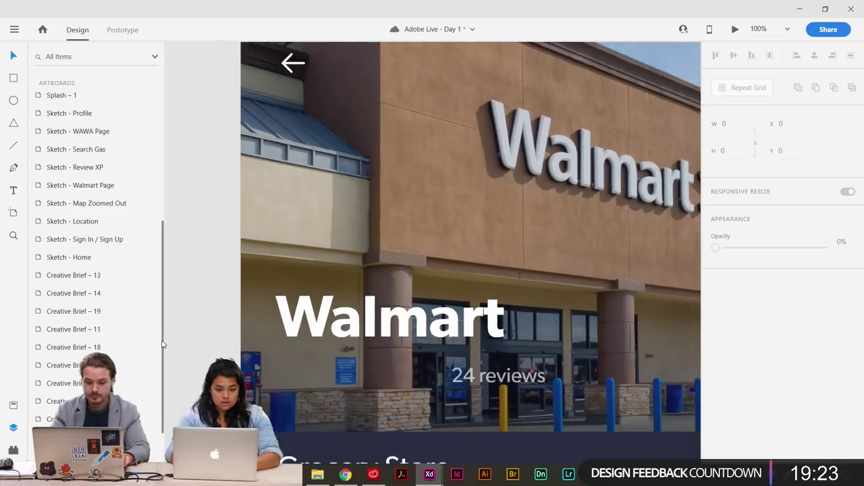
double_click(463, 391)
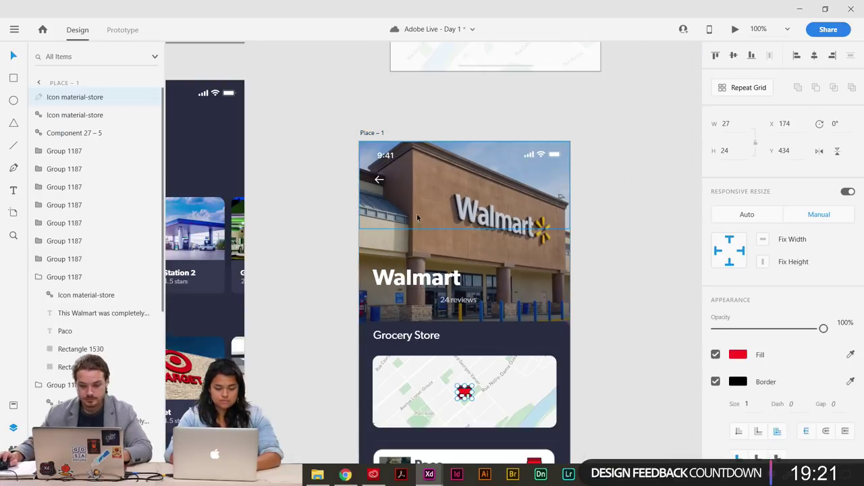
mouse_move(463, 392)
mouse_down()
mouse_move(382, 300)
mouse_move(405, 322)
mouse_move(392, 302)
mouse_up()
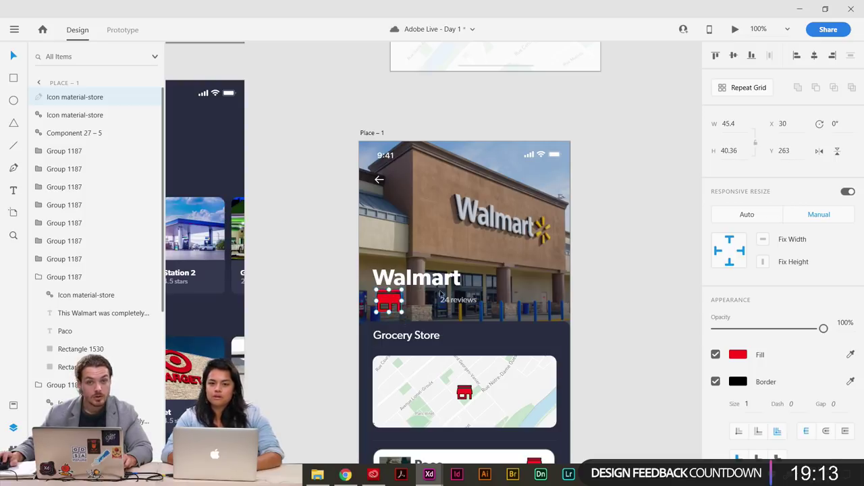
Move the "24 reviews" text beside the store icon in the Walmart header, at X 83, Y 263.
click(623, 302)
drag(623, 321, 614, 293)
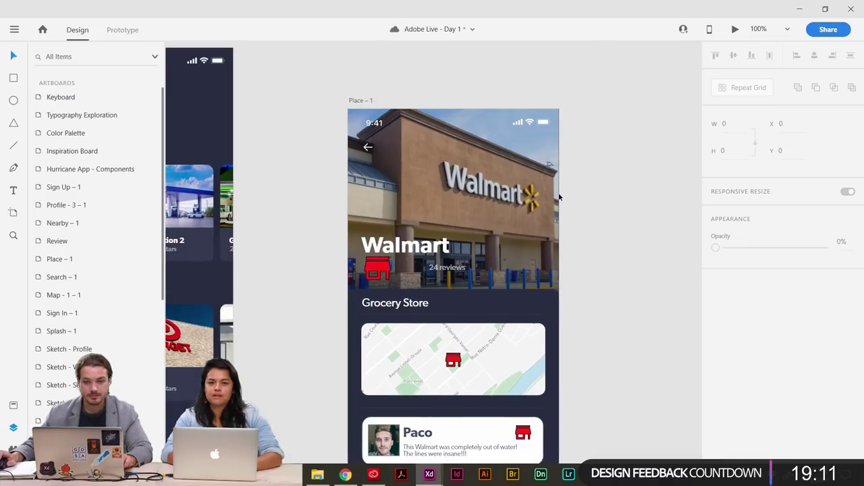
double_click(459, 268)
drag(458, 272, 425, 264)
click(598, 267)
scroll(610, 243, down, 1)
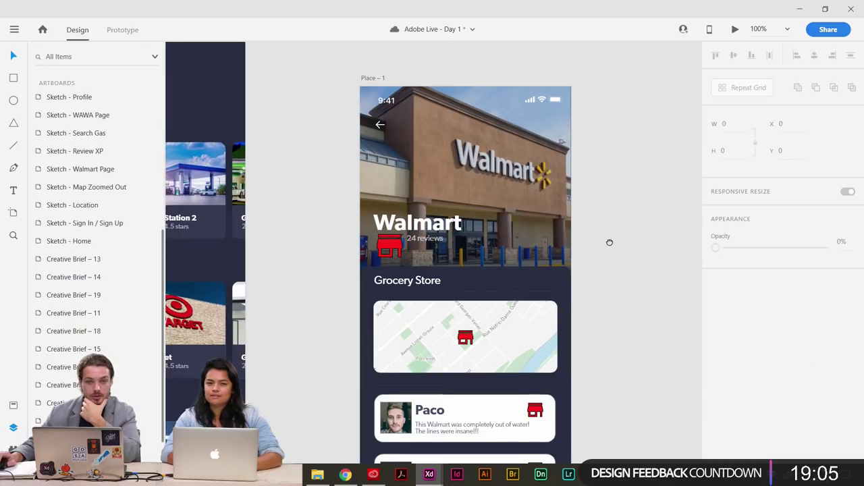
scroll(659, 216, down, 1)
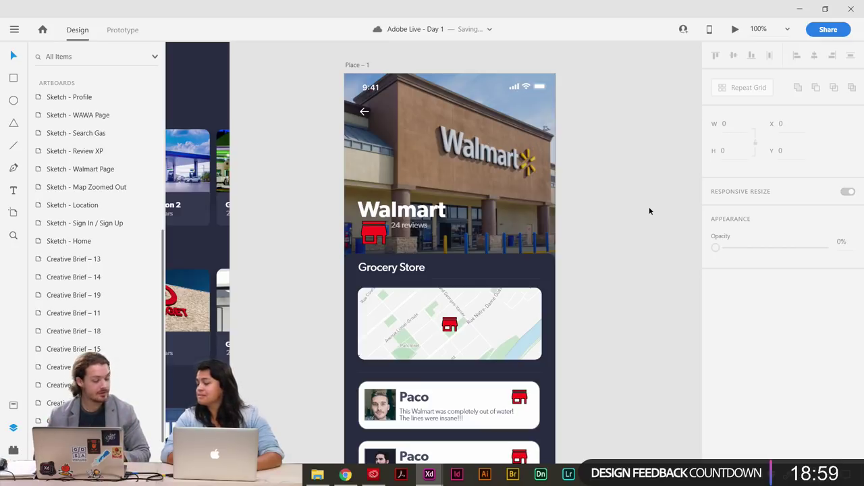
Try a white border on the store icon beneath the Walmart title.
key(ctrl+plus)
key(ctrl+plus)
key(ctrl+plus)
scroll(592, 258, up, 3)
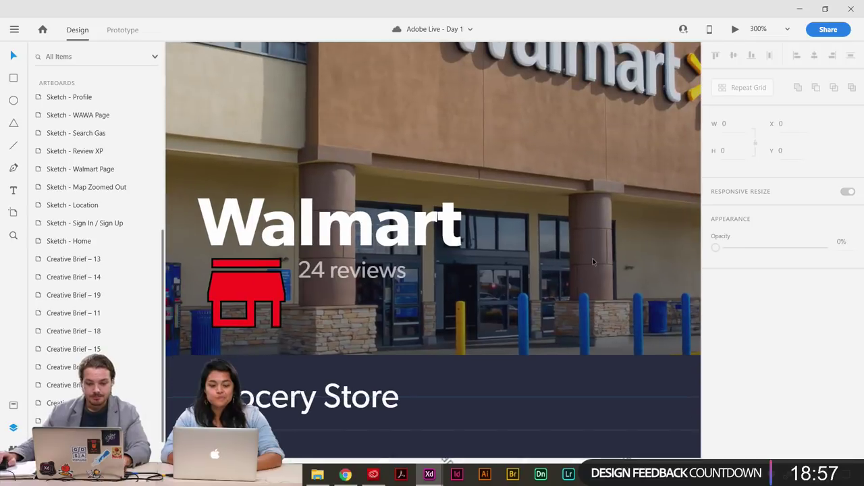
key(ctrl+1)
double_click(504, 265)
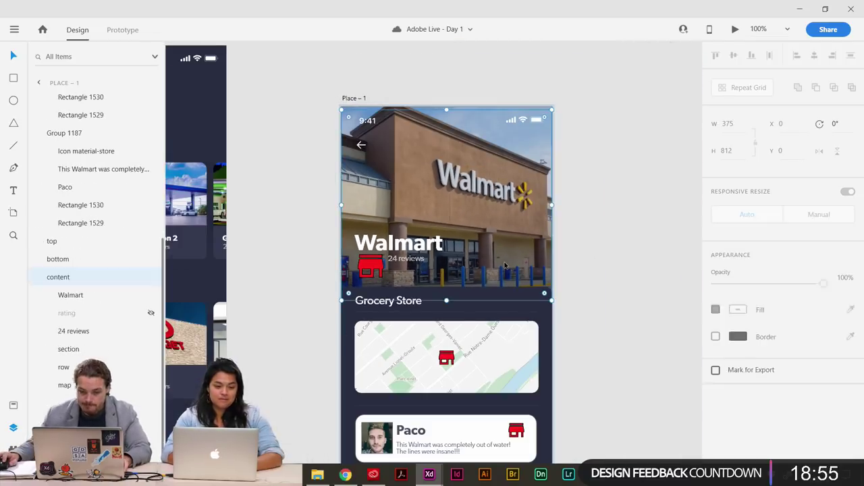
double_click(505, 266)
click(370, 266)
click(738, 381)
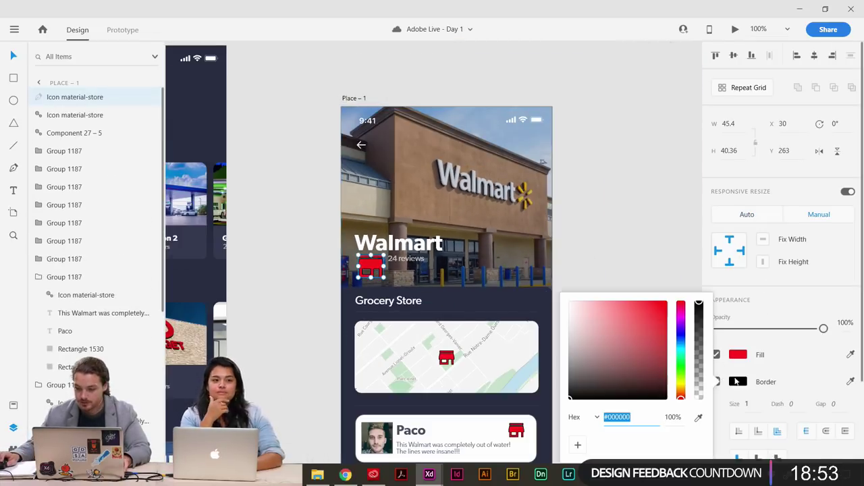
click(633, 251)
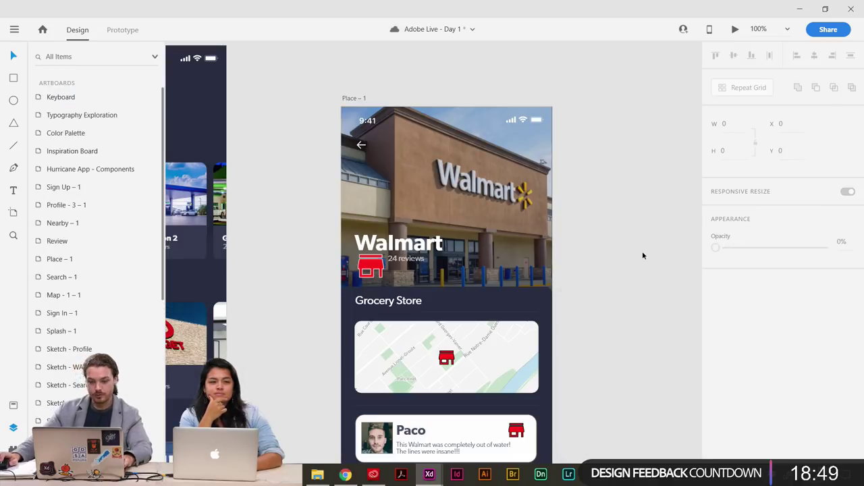
key(ctrl+z)
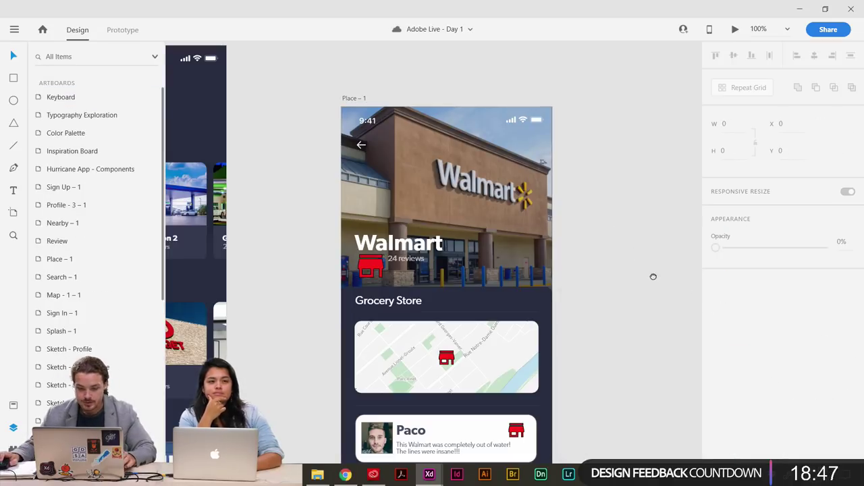
Move the header's store icon to the right side of the Walmart photo, at X 305, Y 251.
drag(653, 276, 666, 255)
double_click(419, 239)
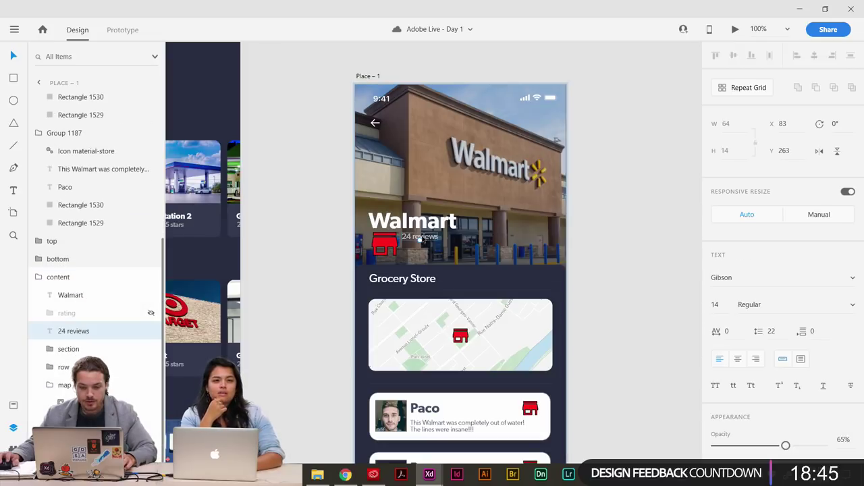
drag(420, 240, 419, 240)
click(637, 257)
drag(638, 266, 596, 240)
key(ctrl+2)
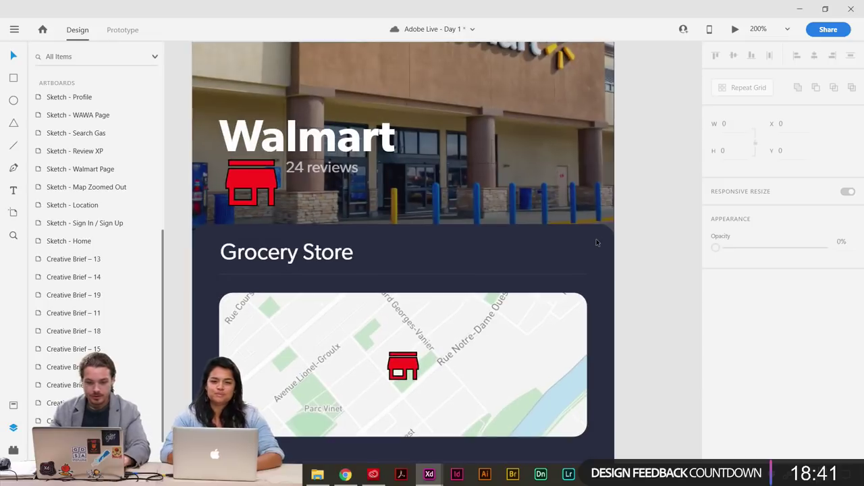
drag(491, 169, 438, 274)
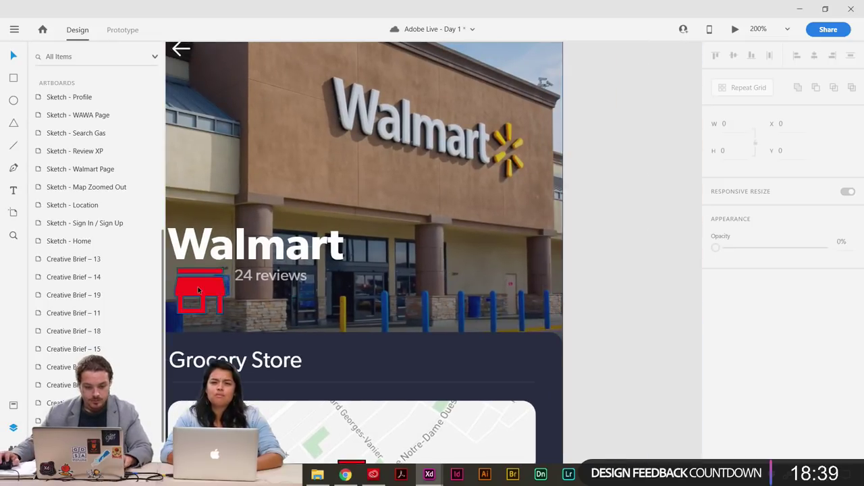
drag(199, 291, 508, 280)
scroll(324, 271, left, 4)
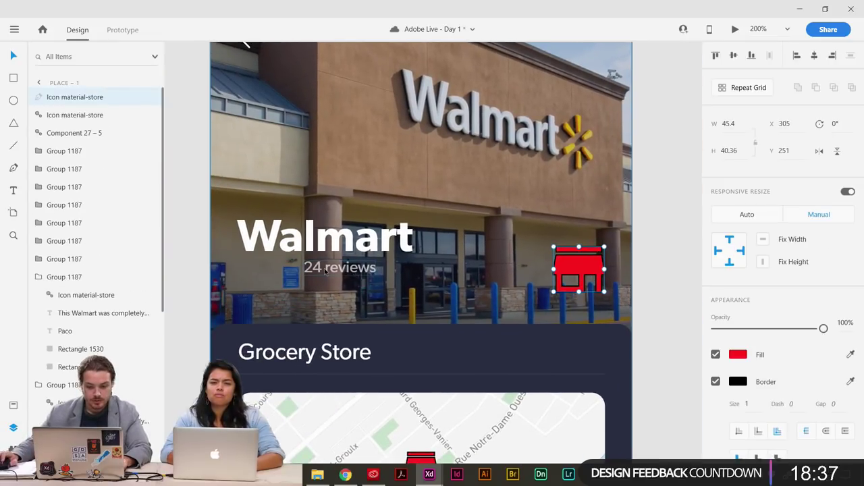
Move the header's store icon into the Grocery Store row at X 300, Y 326.6, and shrink it to 34.6 by 30.76.
click(322, 271)
scroll(317, 270, right, 2)
scroll(317, 270, left, 2)
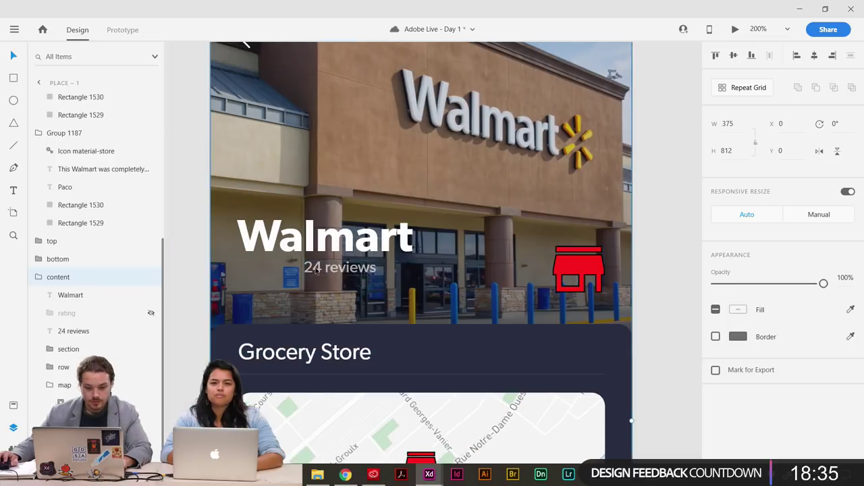
double_click(316, 270)
scroll(362, 269, down, 3)
scroll(362, 269, right, 2)
drag(560, 177, 549, 263)
key(ctrl+minus)
key(ctrl+minus)
key(ctrl+minus)
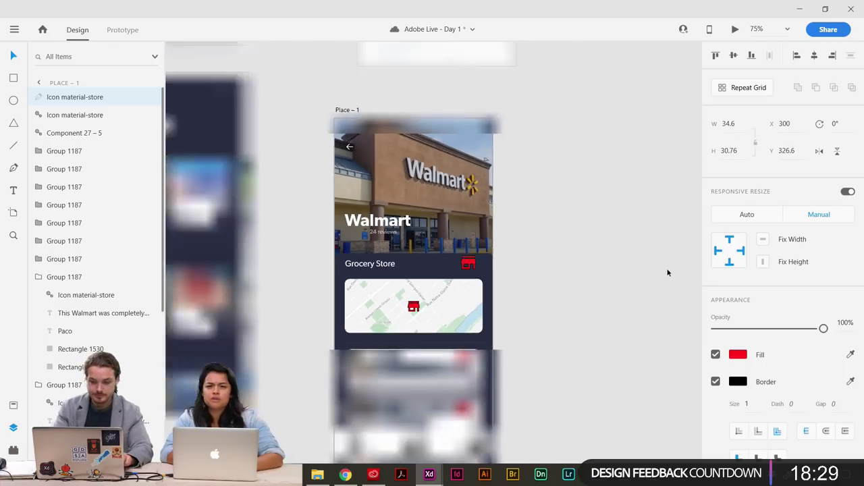
scroll(588, 229, down, 1)
scroll(588, 230, right, 1)
Lower the Walmart title and its review count to just above the Grocery Store section, with the count at X 29, Y 290.
key(ctrl+plus)
key(ctrl+plus)
key(ctrl+plus)
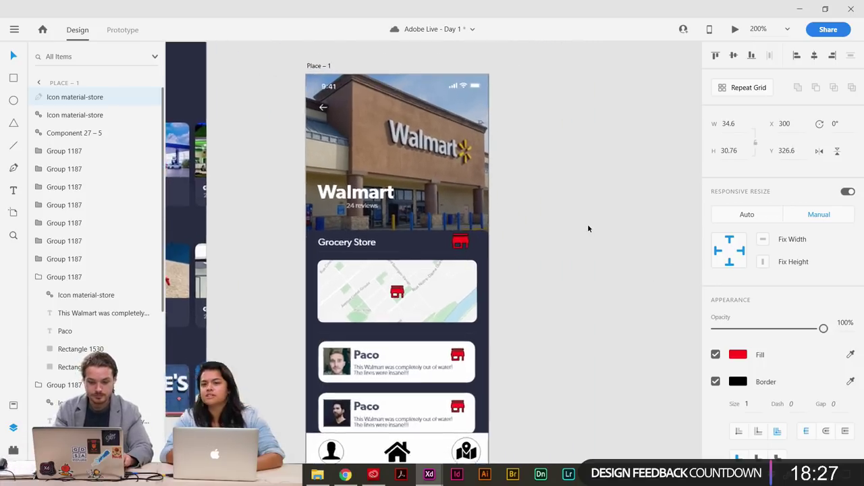
drag(382, 223, 474, 248)
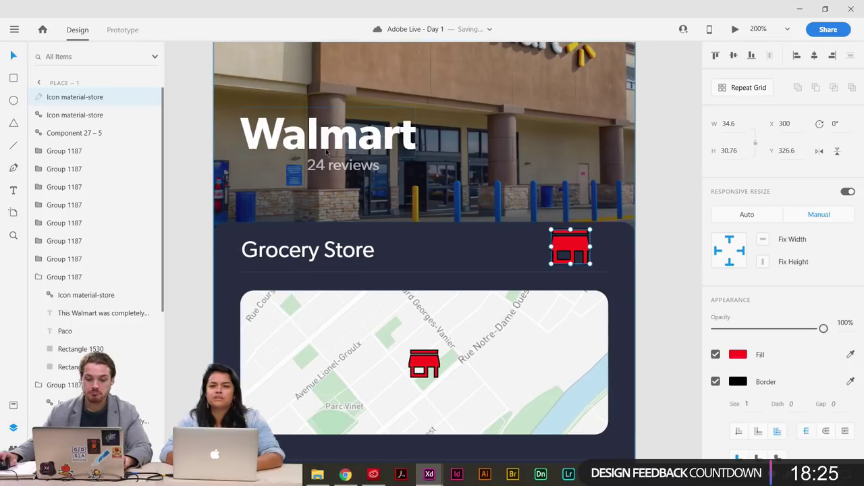
click(327, 154)
double_click(334, 169)
shift+click(328, 150)
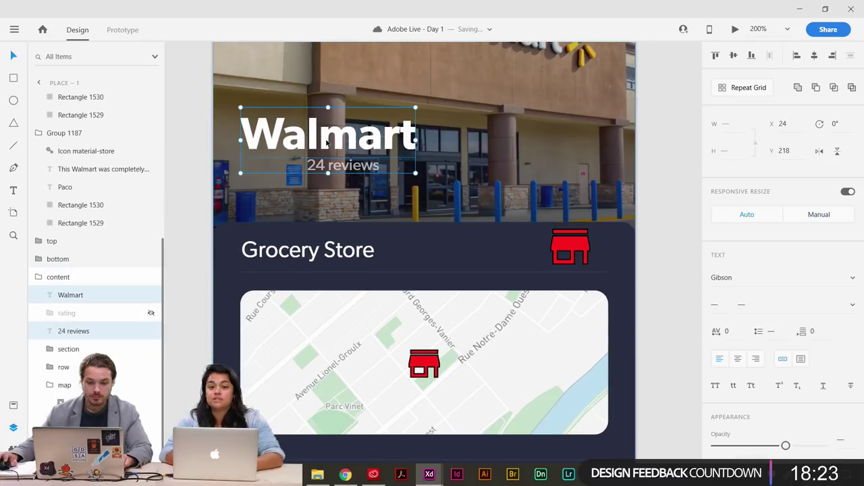
drag(328, 150, 275, 200)
click(178, 213)
Change the text under the Walmart title to "24 reviews today".
double_click(344, 196)
double_click(314, 198)
click(316, 200)
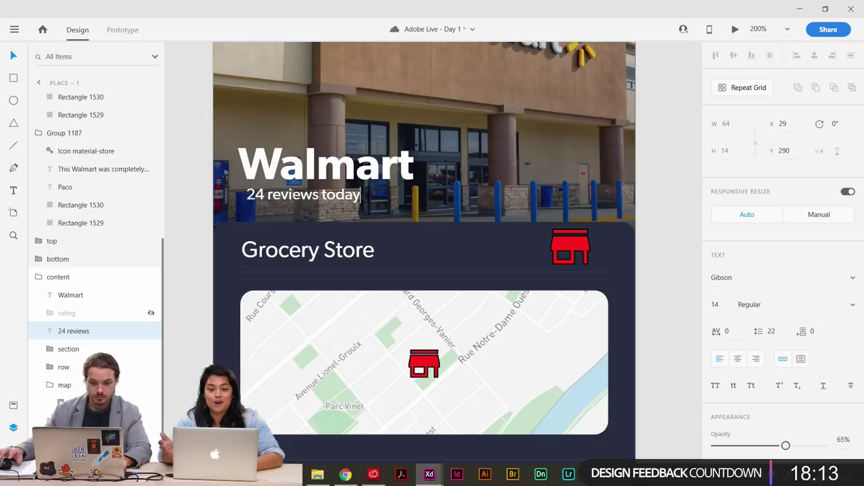
key(Escape)
click(209, 140)
Nudge the store icon in the Grocery Store row to X 306, Y 327.6, and deselect everything.
key(ctrl+1)
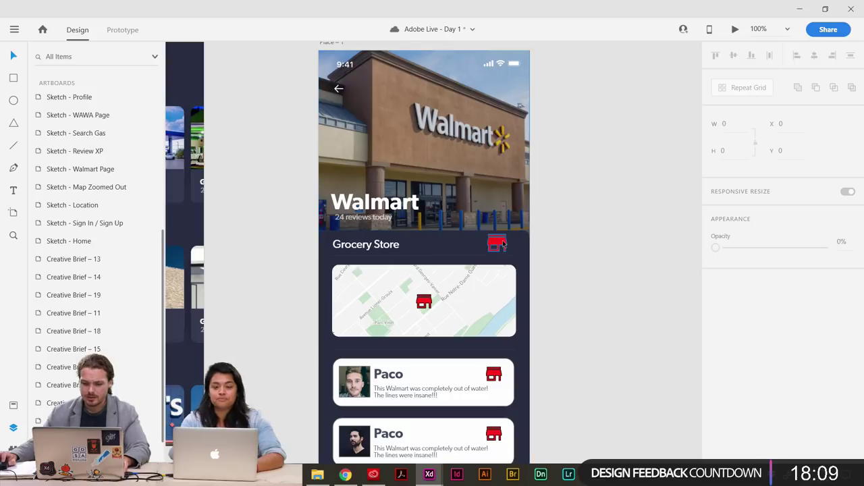
click(505, 246)
drag(505, 247, 507, 246)
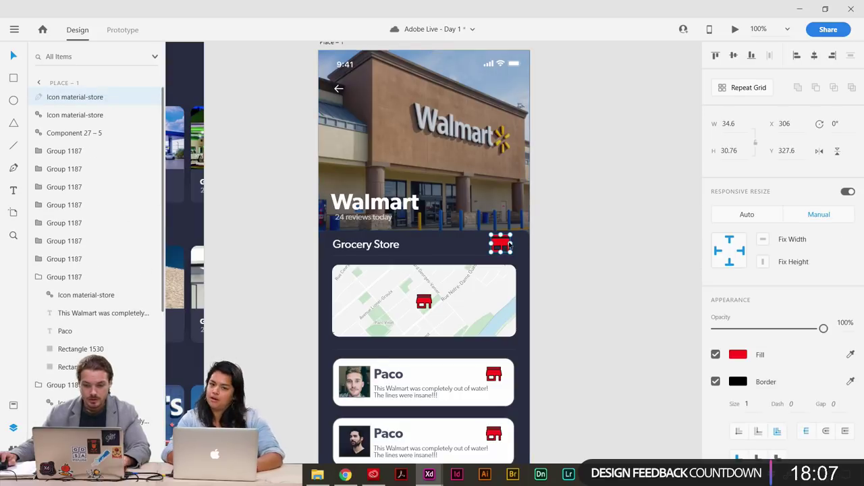
scroll(614, 234, down, 1)
click(459, 310)
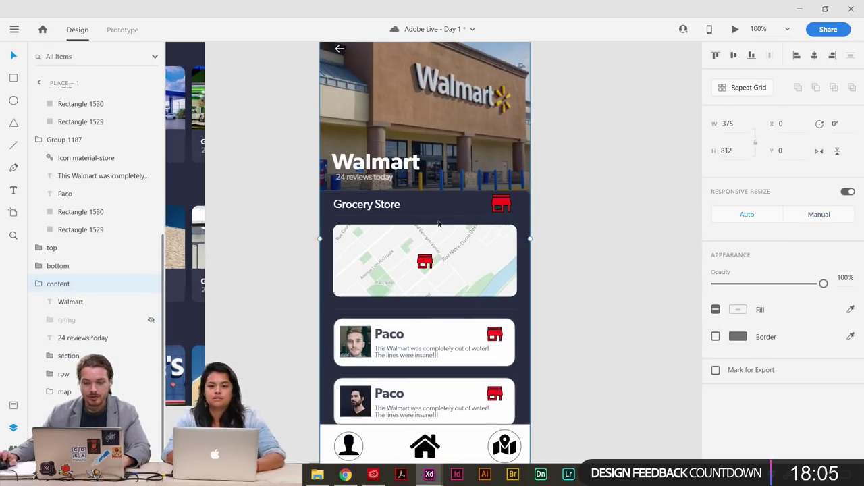
click(443, 217)
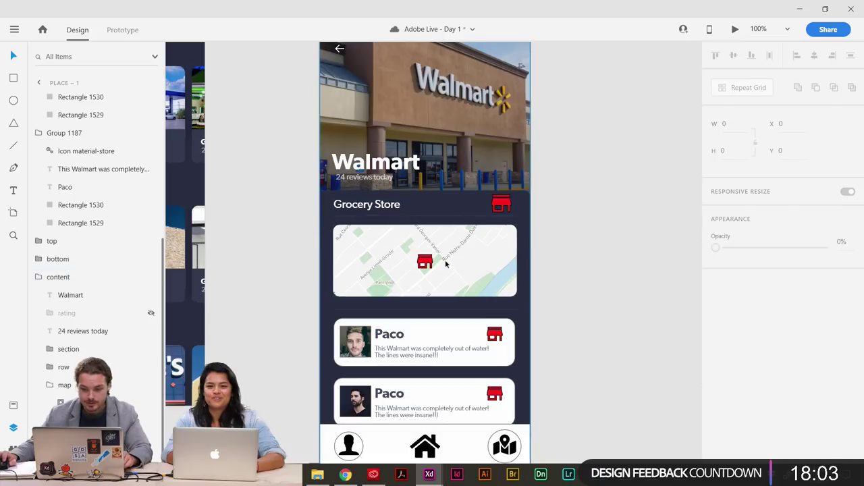
click(446, 264)
click(531, 217)
click(600, 304)
Delete the store icon from the Grocery Store row on Place – 1.
scroll(570, 264, down, 2)
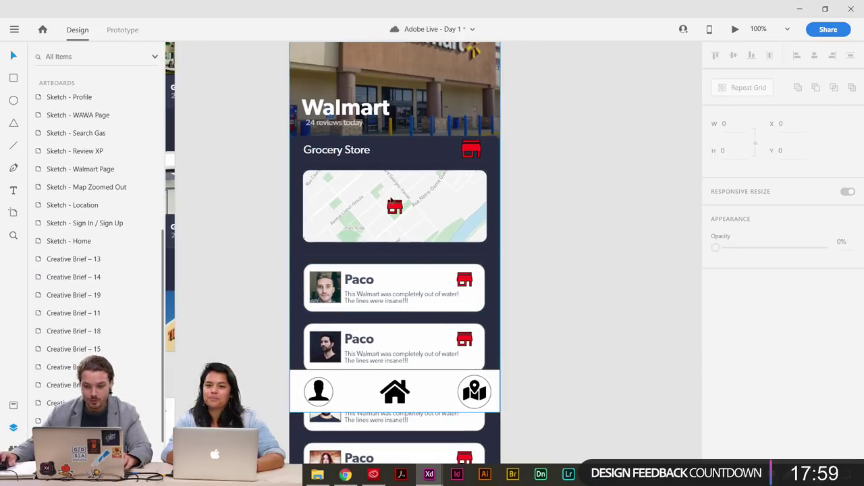
drag(537, 360, 477, 378)
drag(578, 273, 628, 422)
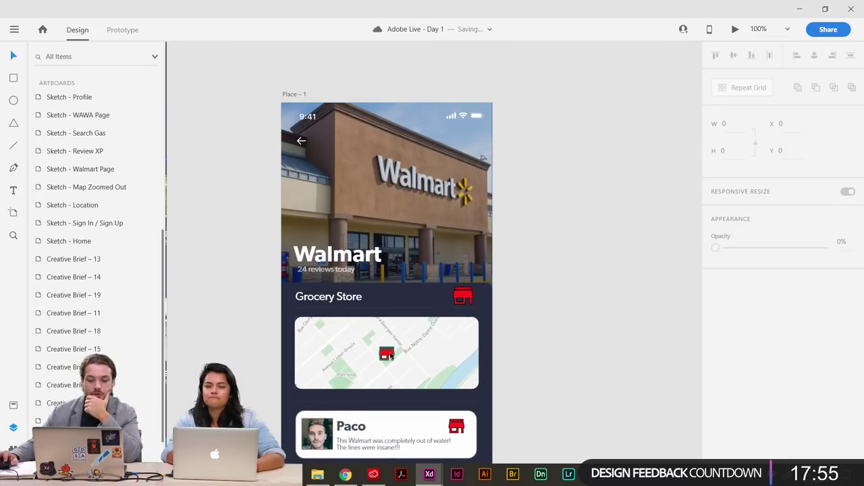
click(464, 296)
key(Delete)
Examine the full Place – 1 artboard and compare it with the neighbouring Nearby, Map, Sign In and Sign Up screens.
drag(601, 279, 620, 188)
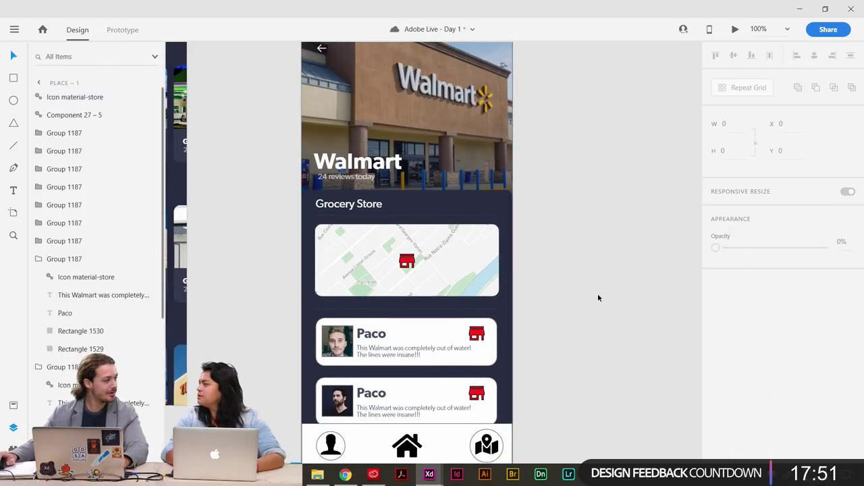
drag(598, 295, 505, 273)
key(ctrl+minus)
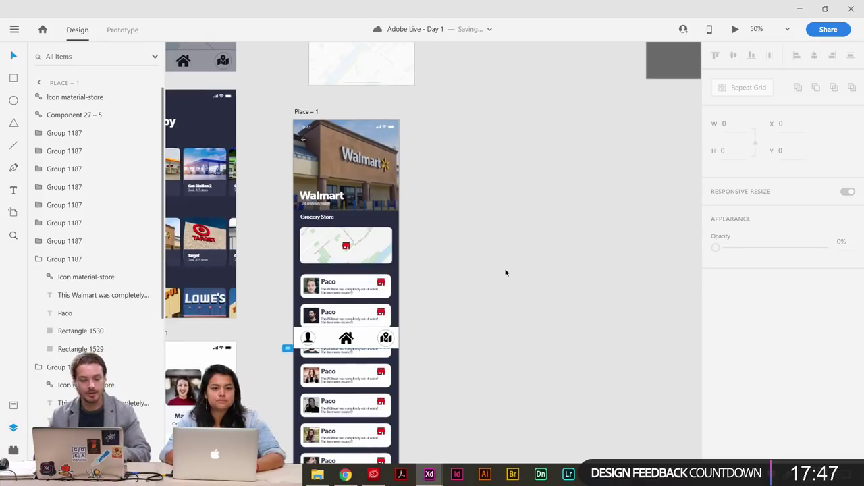
scroll(486, 297, up, 3)
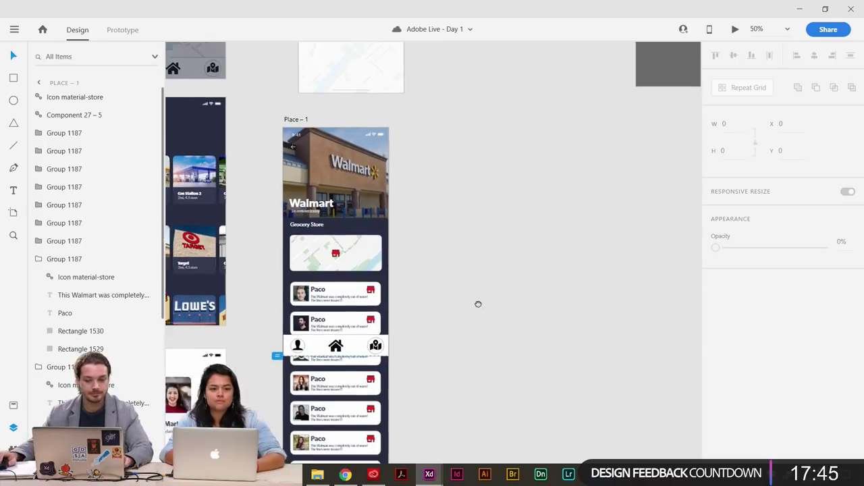
click(303, 151)
scroll(617, 245, left, 3)
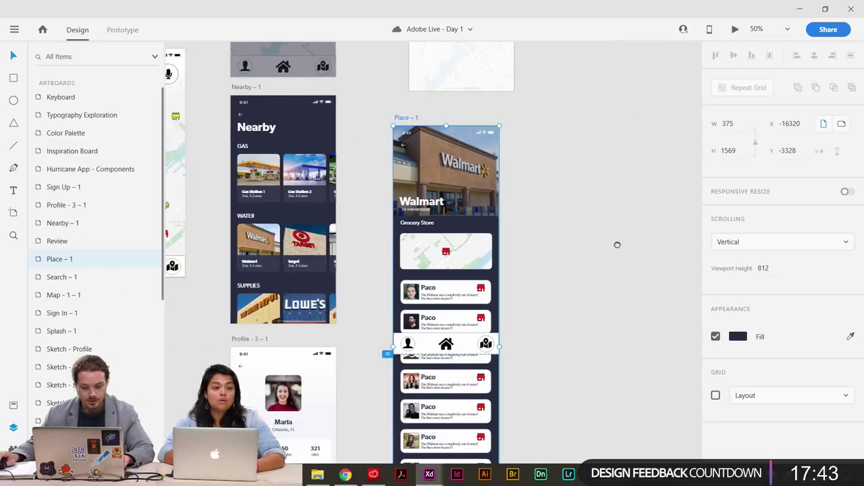
scroll(611, 268, left, 3)
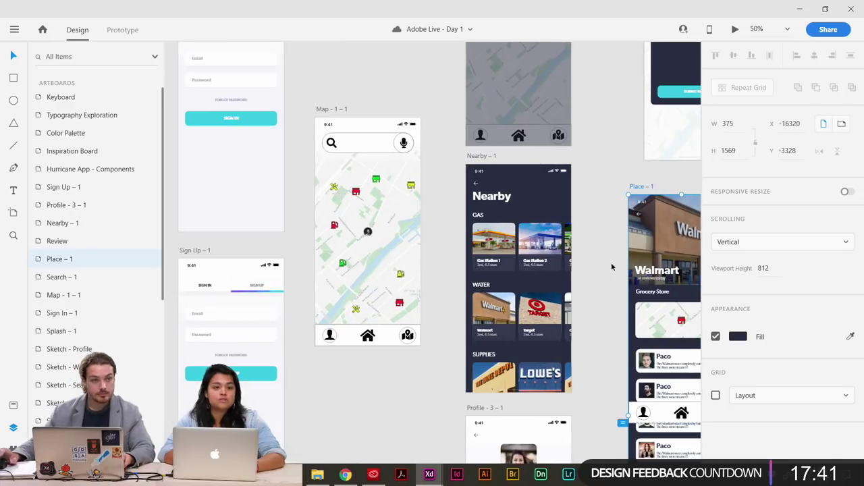
scroll(612, 267, down, 3)
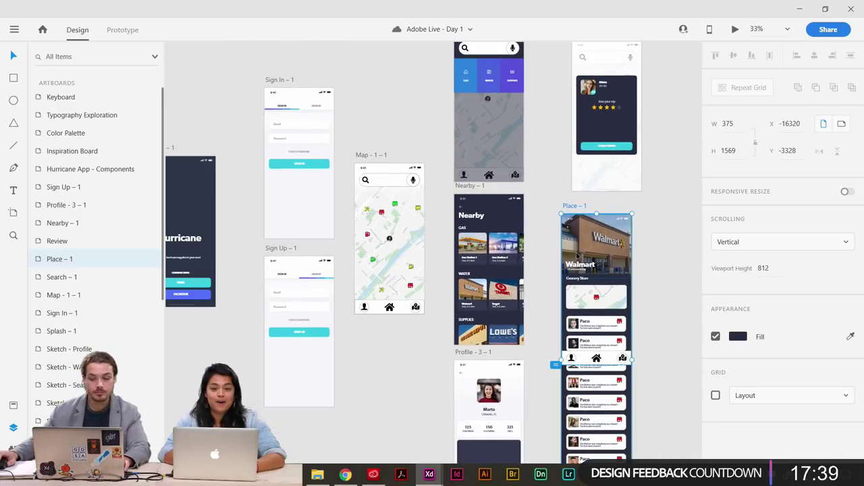
scroll(577, 257, right, 3)
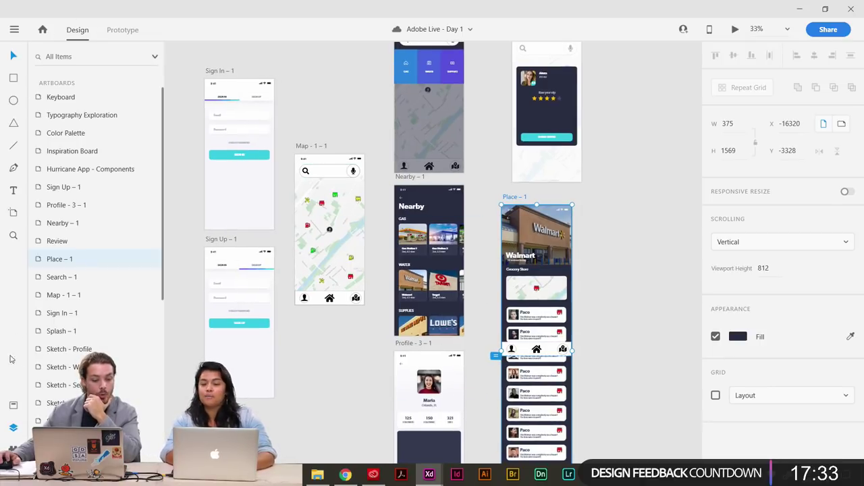
Open the list of installed plugins, widen its panel, and bring the Search – 1 and Review artboards into view.
click(13, 430)
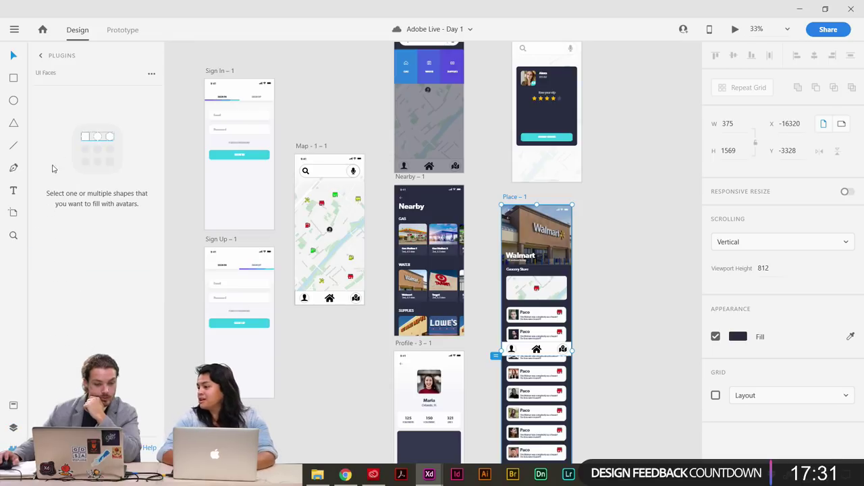
drag(163, 241, 221, 207)
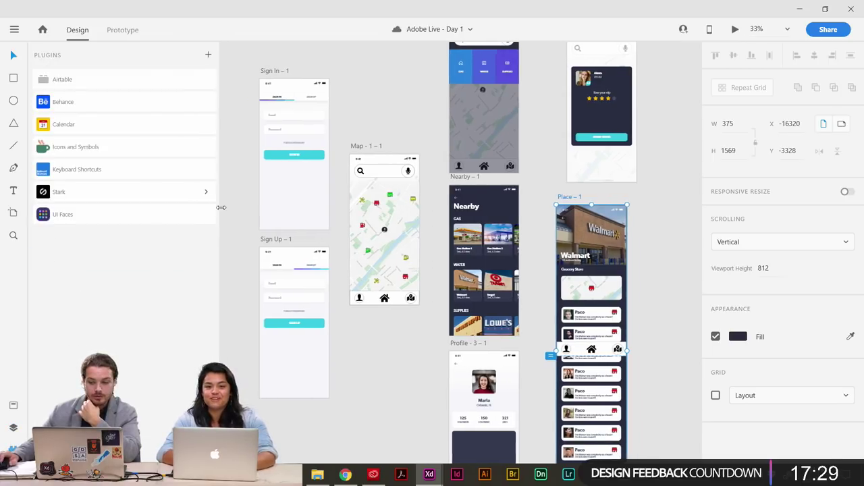
click(531, 190)
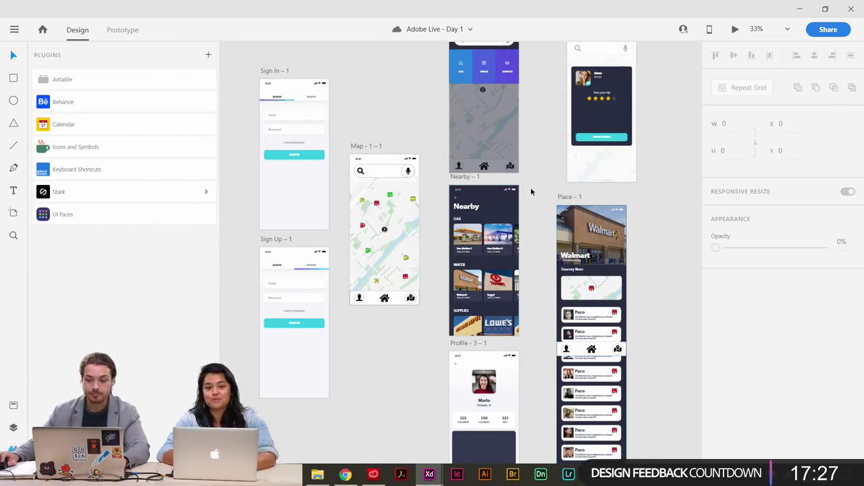
scroll(533, 191, up, 3)
scroll(533, 192, right, 2)
key(ctrl+plus)
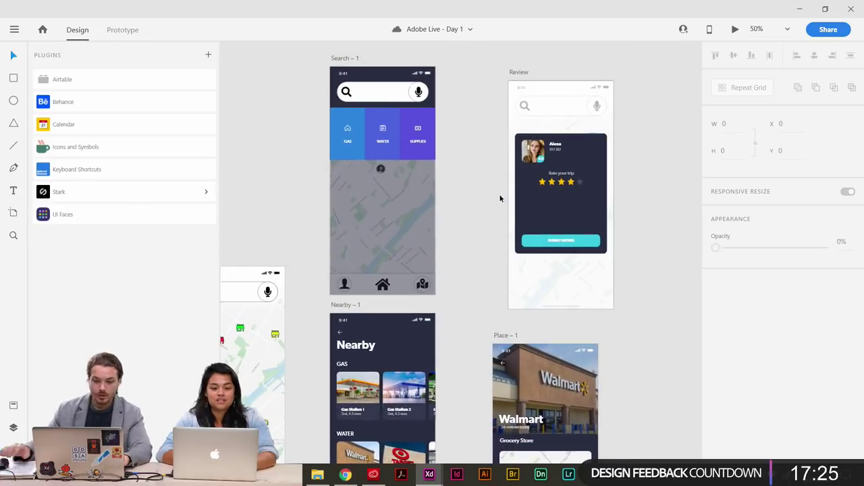
Bring the Review artboard into view, select it, and expand the Stark plugin's list of commands.
drag(510, 200, 611, 151)
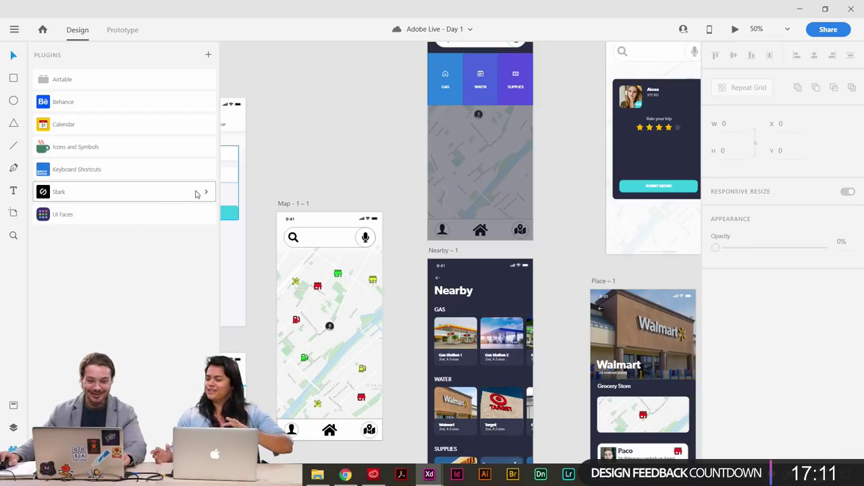
drag(351, 161, 324, 211)
scroll(323, 210, right, 5)
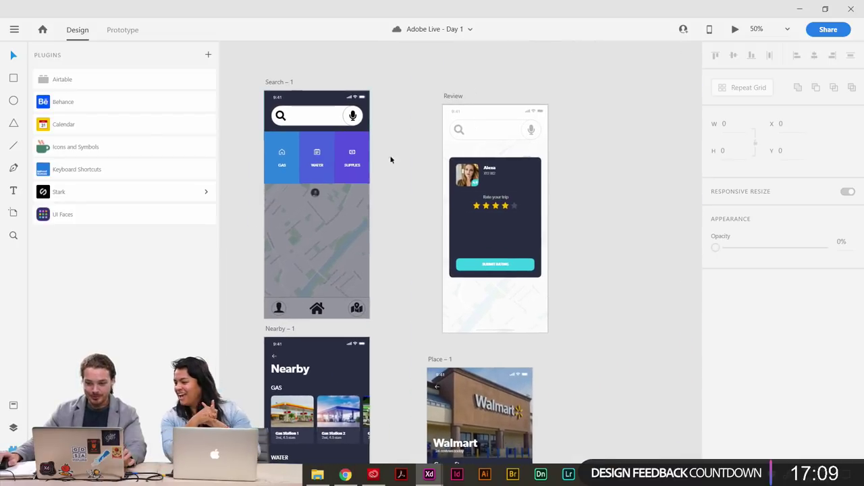
click(438, 91)
click(94, 196)
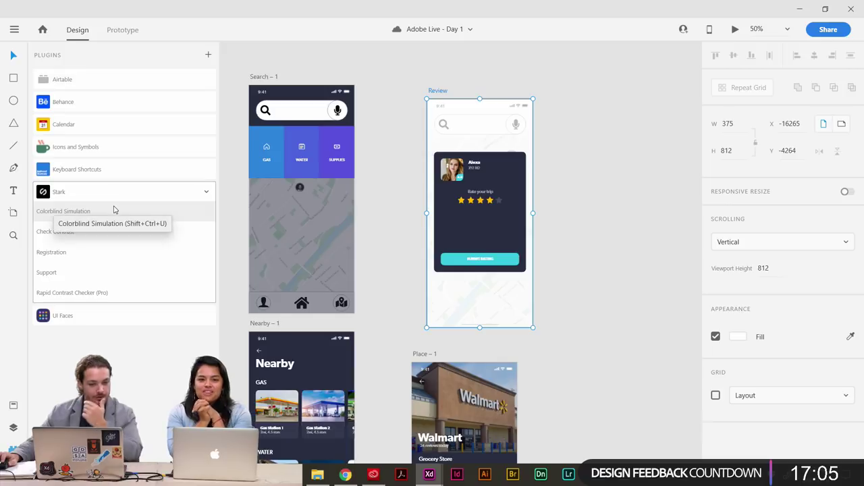
click(399, 255)
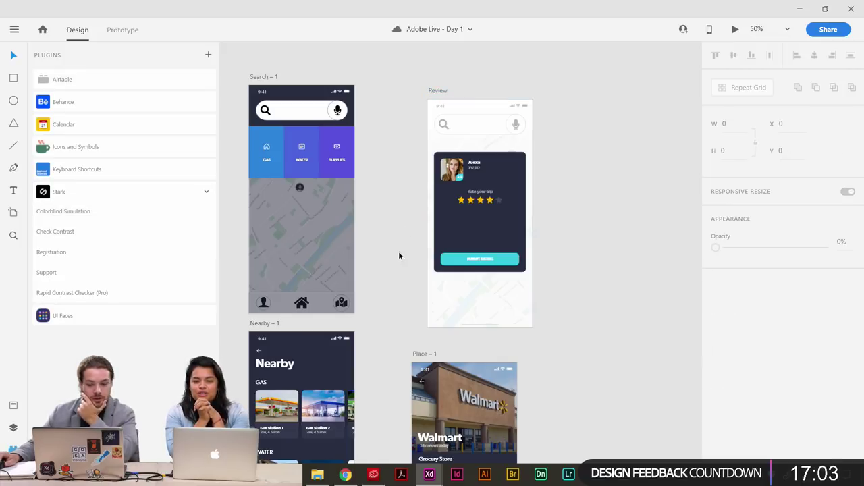
Run Stark's Colorblind Simulation on the Place – 1 artboard and set the preview zoom to 100%.
scroll(399, 254, down, 3)
click(405, 151)
scroll(536, 261, down, 1)
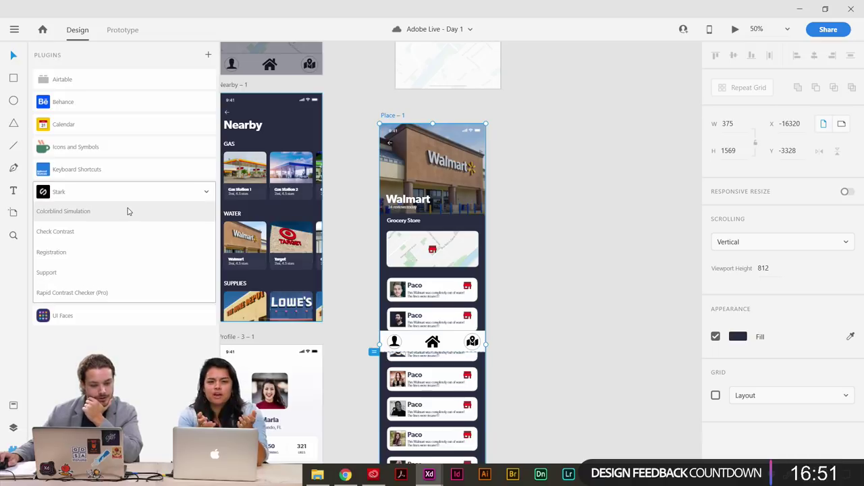
click(129, 211)
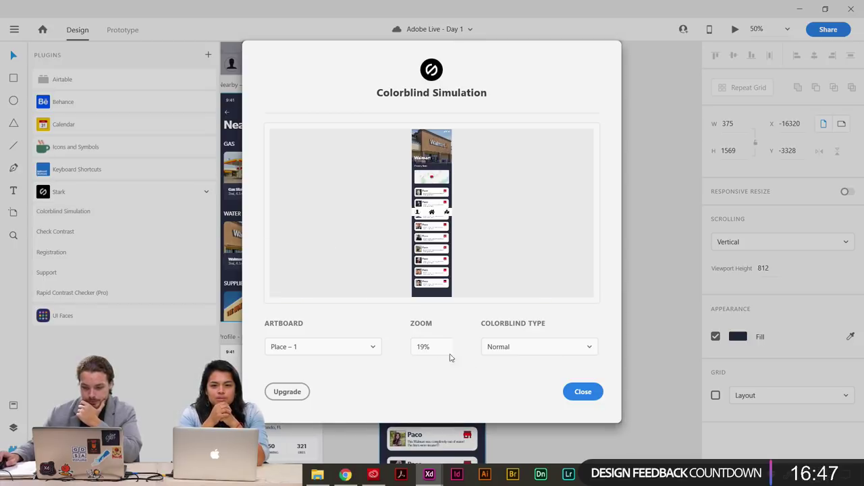
click(426, 348)
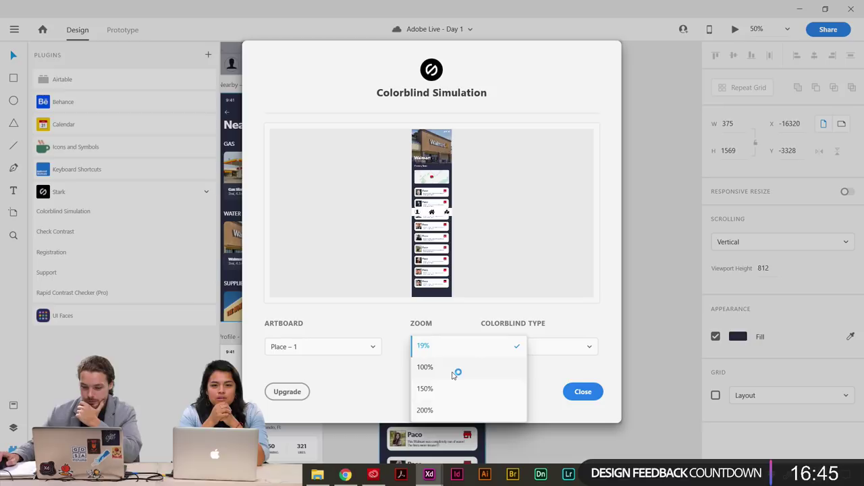
click(453, 368)
Examine the normal-vision preview of Place – 1 from the Walmart header down to the review cards, and check the available colorblind types.
scroll(438, 257, down, 5)
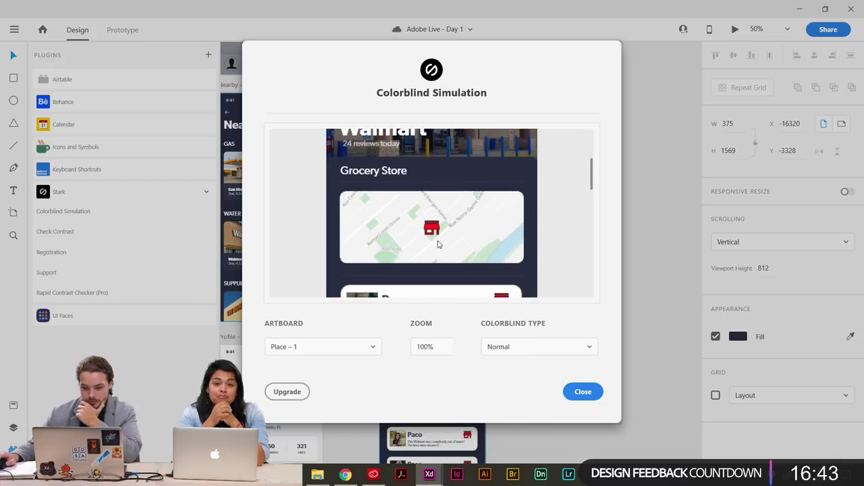
scroll(437, 256, up, 5)
scroll(438, 253, down, 8)
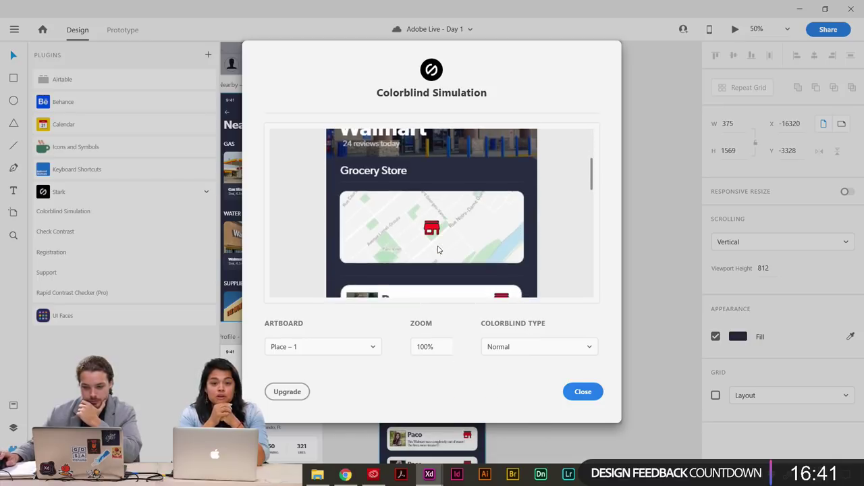
scroll(440, 238, down, 2)
click(545, 347)
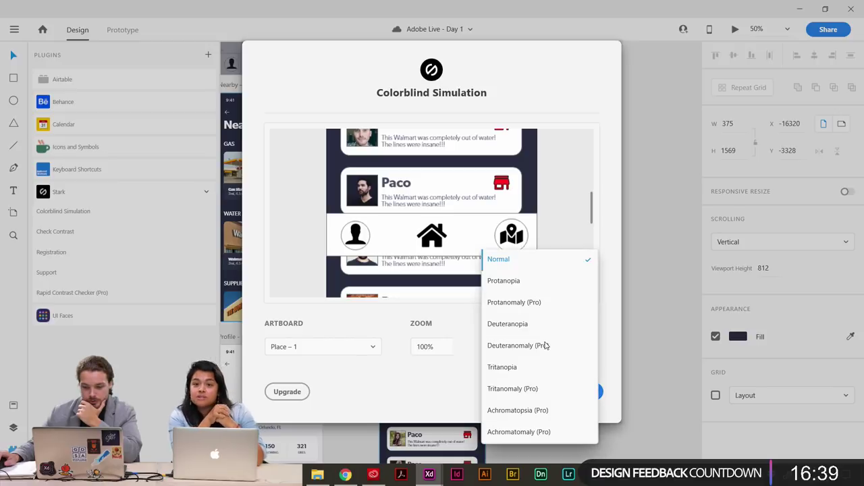
click(463, 330)
scroll(452, 242, down, 5)
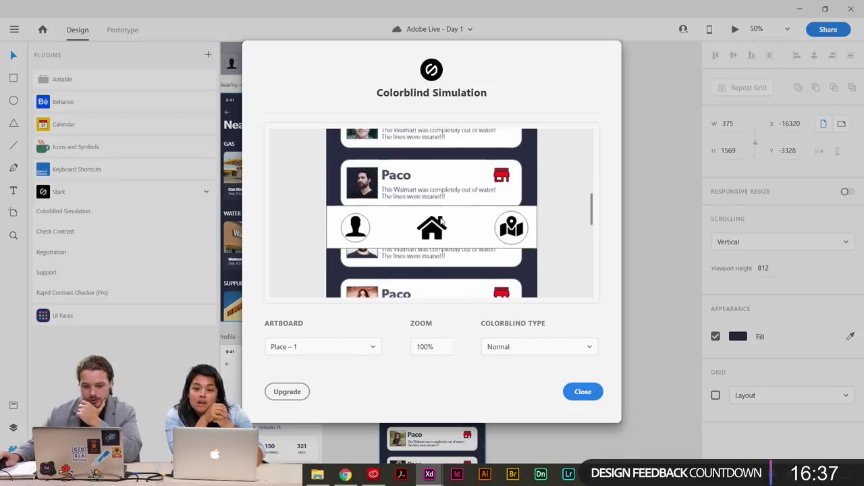
scroll(452, 243, up, 10)
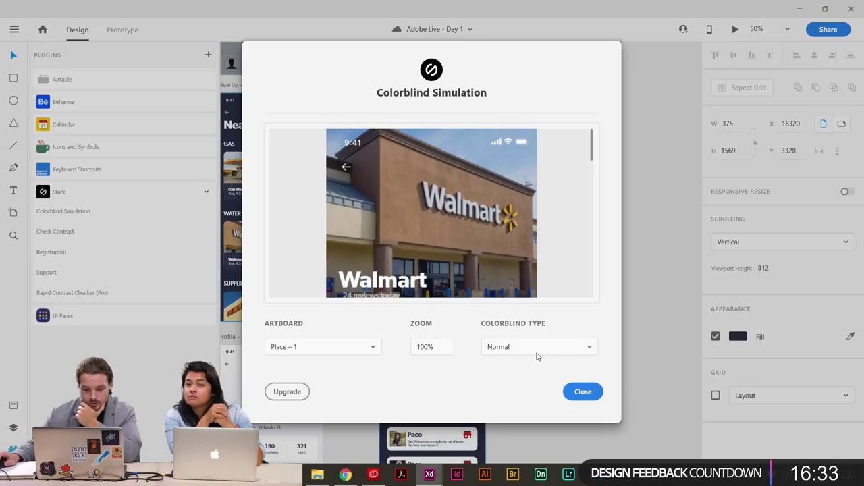
scroll(462, 230, down, 1)
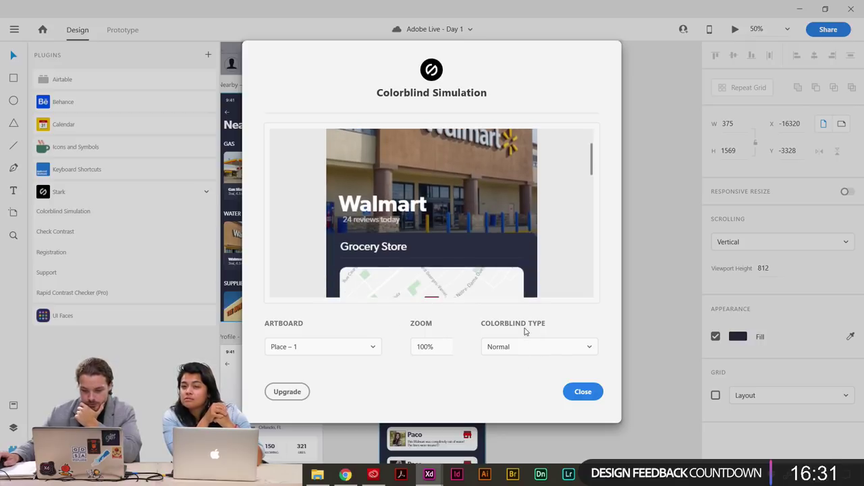
Set the simulation's colorblind type to Protanopia.
click(527, 346)
click(537, 283)
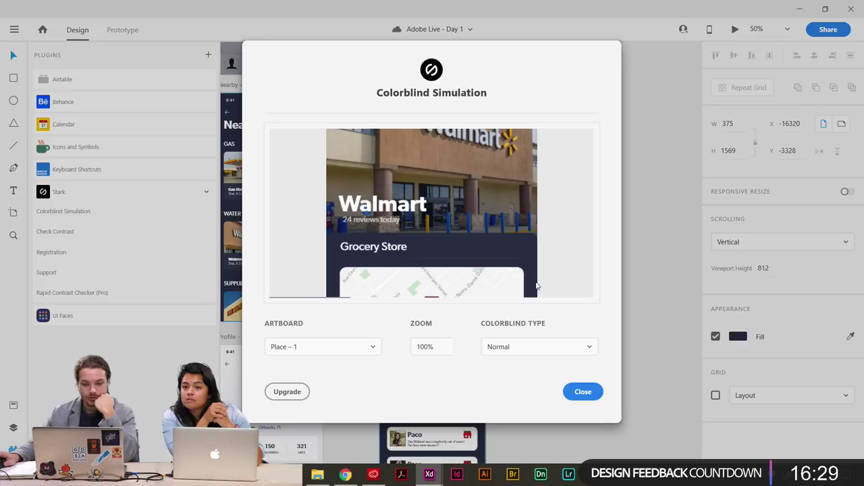
key(Down)
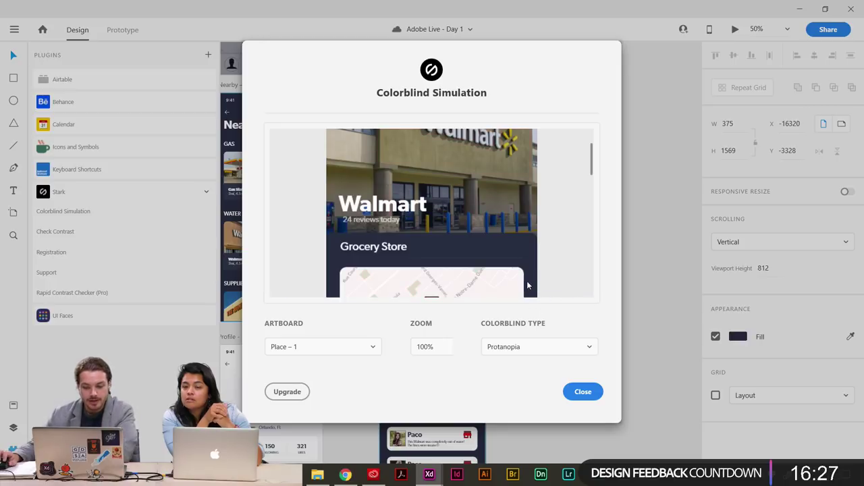
Examine how the header photo, map and store icons of Place – 1 look under Protanopia, and close the simulation.
scroll(531, 287, up, 3)
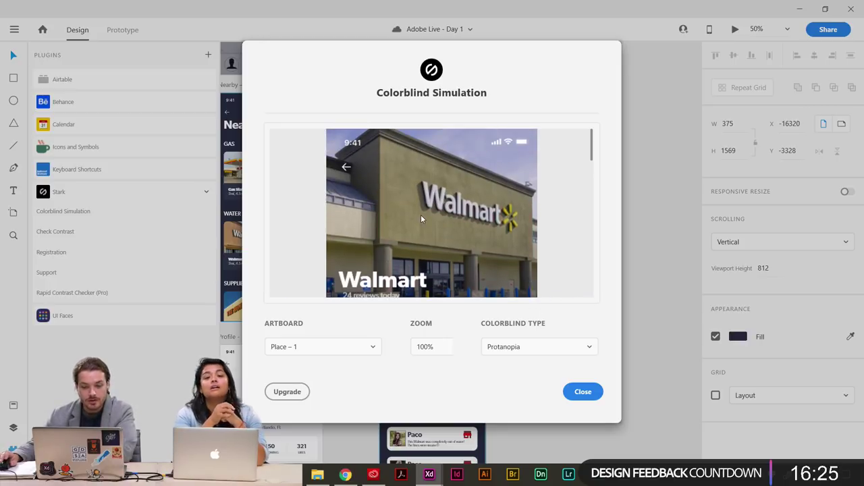
scroll(446, 216, down, 5)
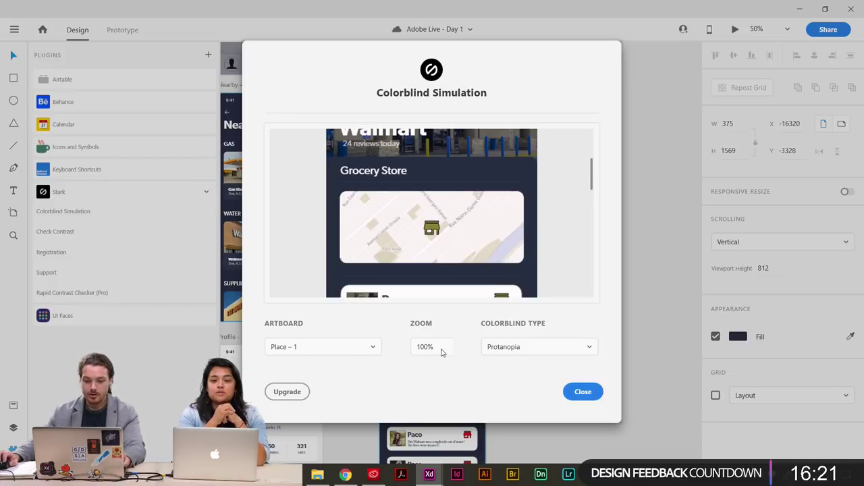
click(428, 347)
click(383, 326)
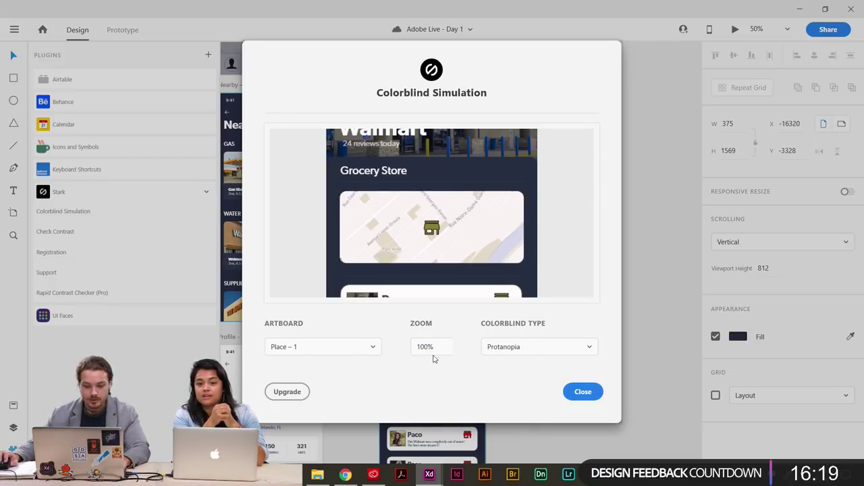
scroll(467, 241, down, 5)
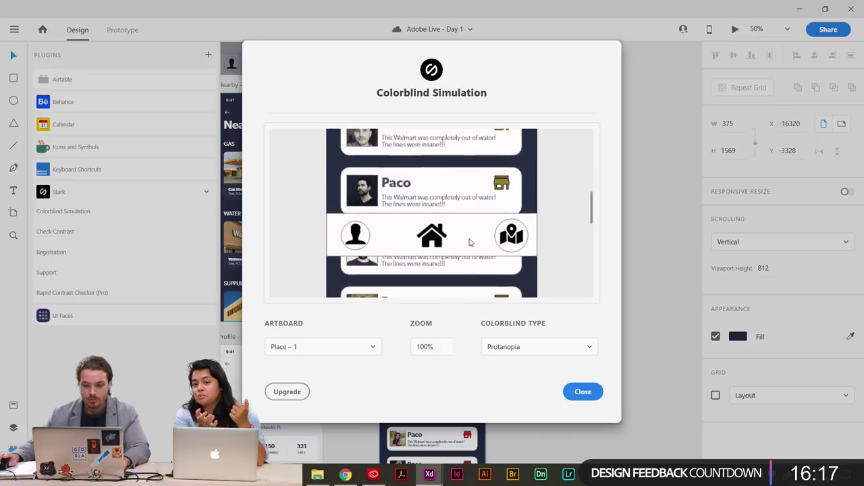
scroll(476, 243, down, 2)
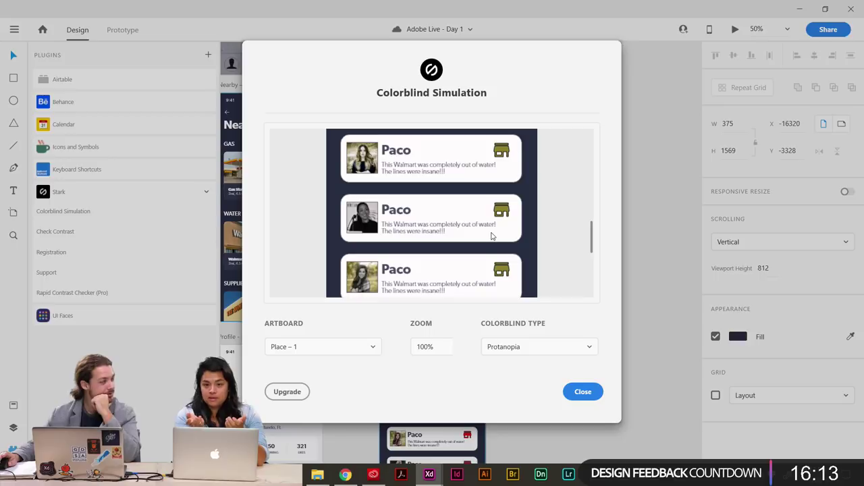
scroll(492, 236, down, 1)
scroll(496, 270, up, 10)
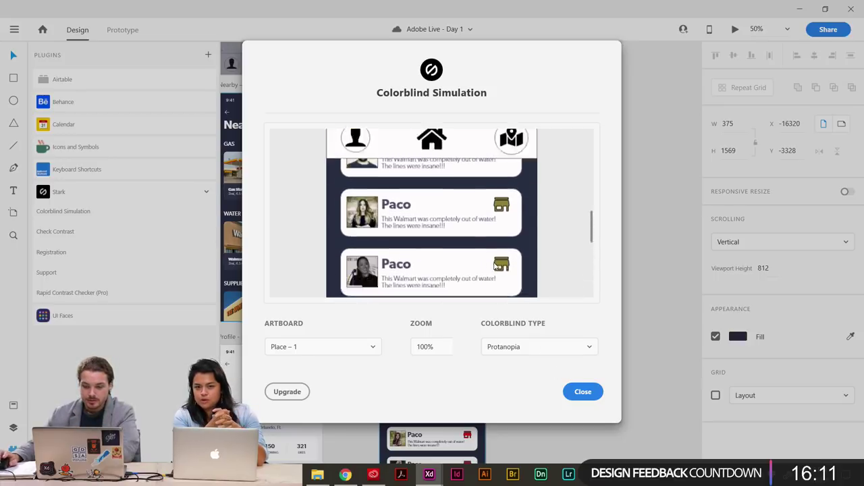
scroll(495, 262, up, 2)
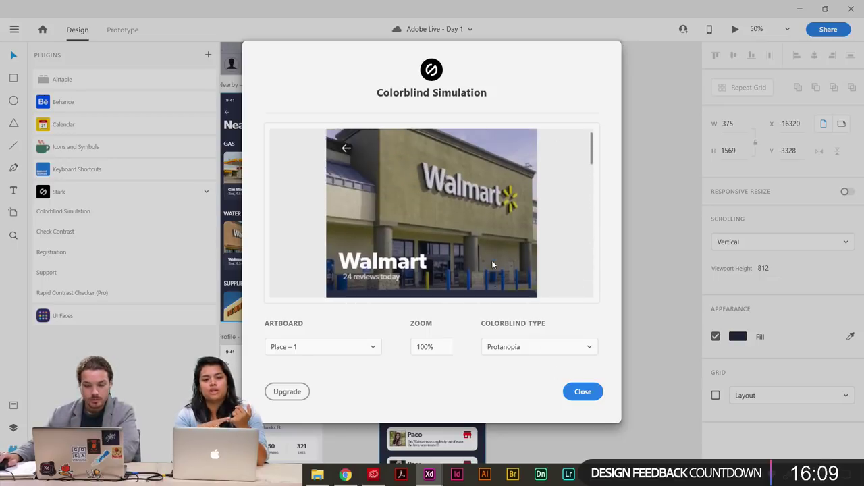
scroll(491, 260, down, 3)
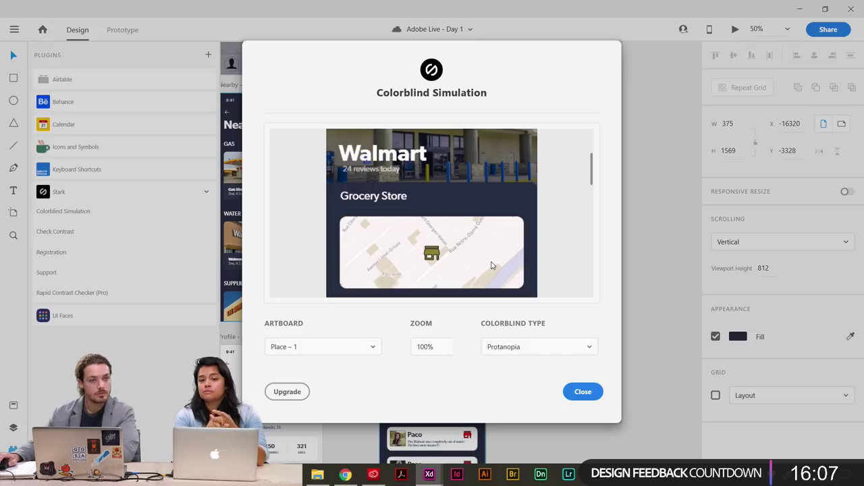
scroll(503, 270, up, 1)
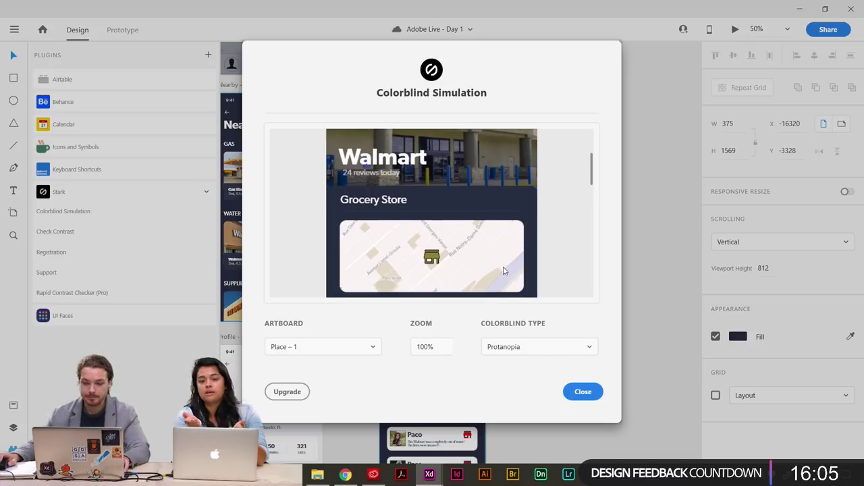
scroll(503, 271, up, 2)
scroll(503, 270, down, 2)
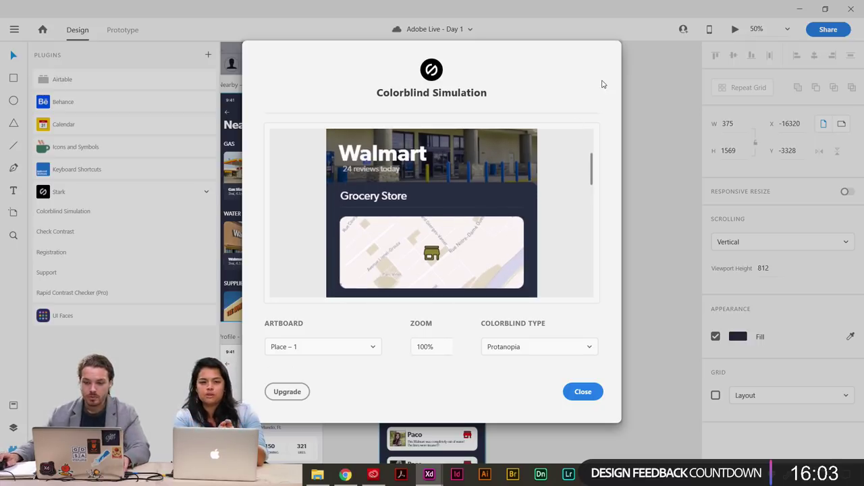
click(581, 392)
Place the yellow, green and white Icon material-store components beside the Grocery Store heading on Place – 1.
drag(590, 341, 565, 260)
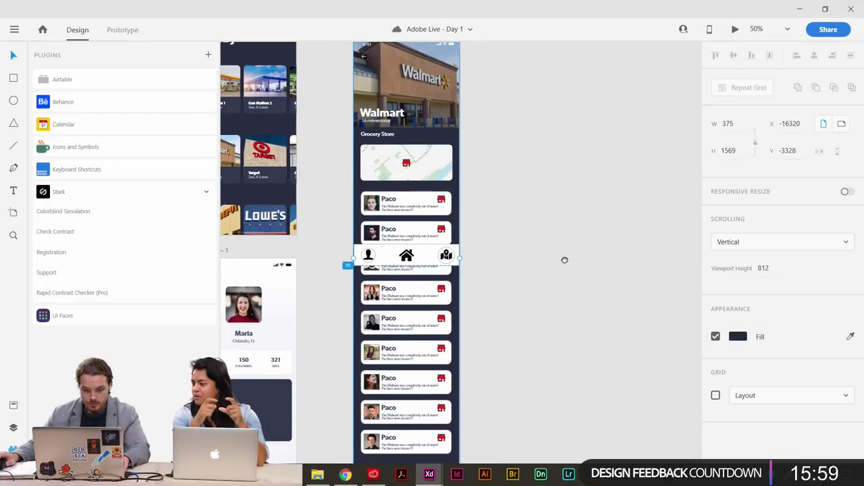
key(ctrl+1)
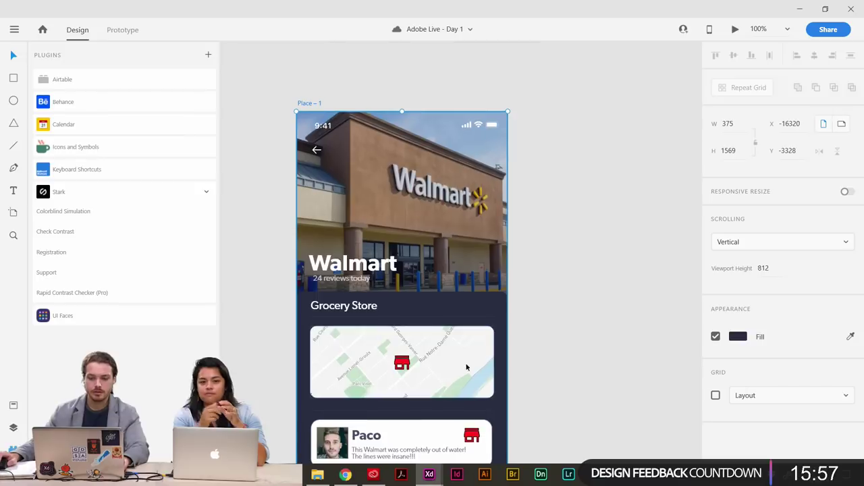
click(14, 406)
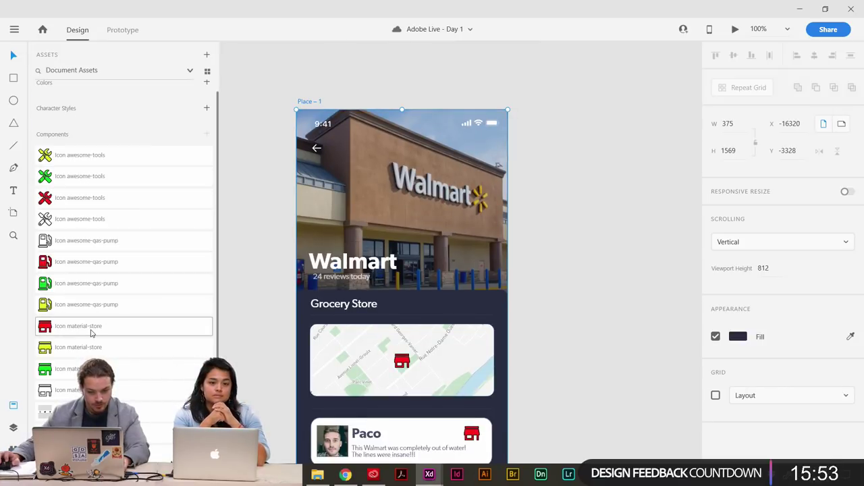
drag(88, 349, 413, 304)
drag(88, 369, 453, 307)
drag(88, 389, 480, 309)
drag(71, 326, 85, 331)
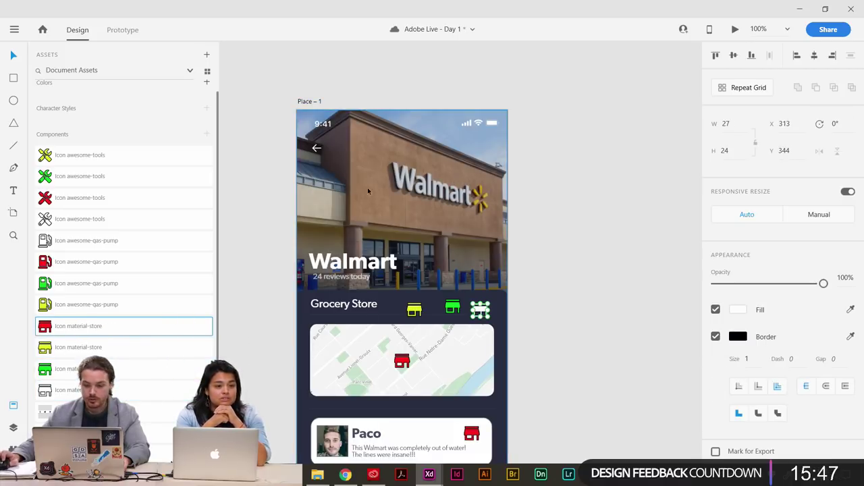
Select the Place – 1 artboard and reopen Stark's Colorblind Simulation for it at 100% zoom.
click(311, 99)
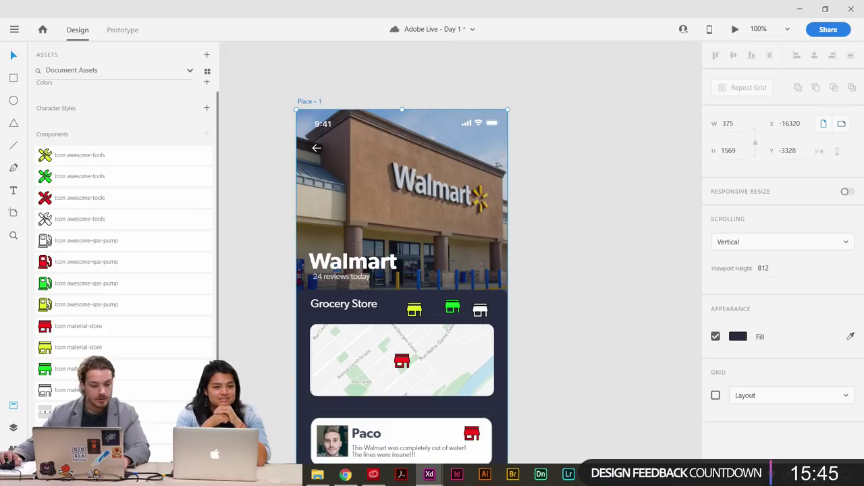
click(13, 449)
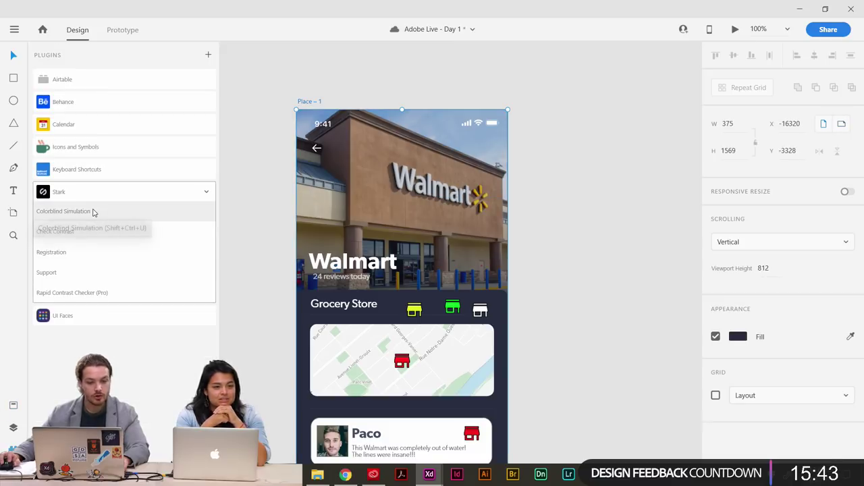
click(94, 212)
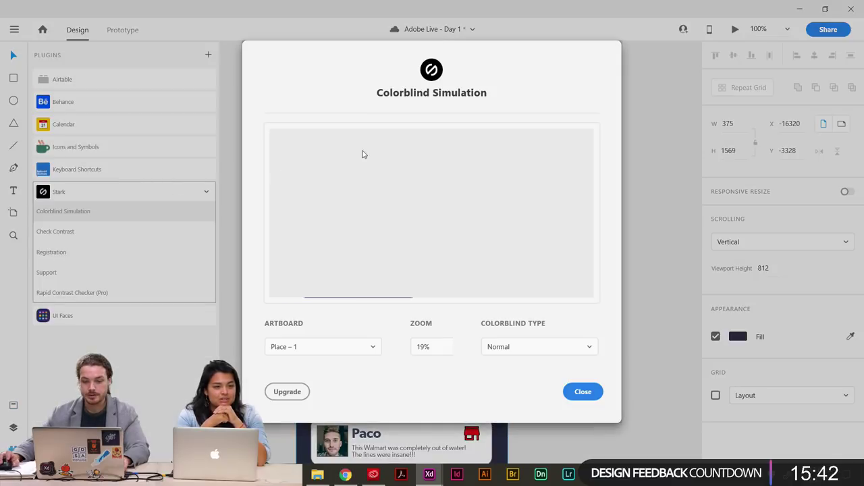
click(438, 346)
click(439, 369)
Check the row of store icons in the preview and simulate Tritanopia on the artboard.
scroll(446, 247, down, 1)
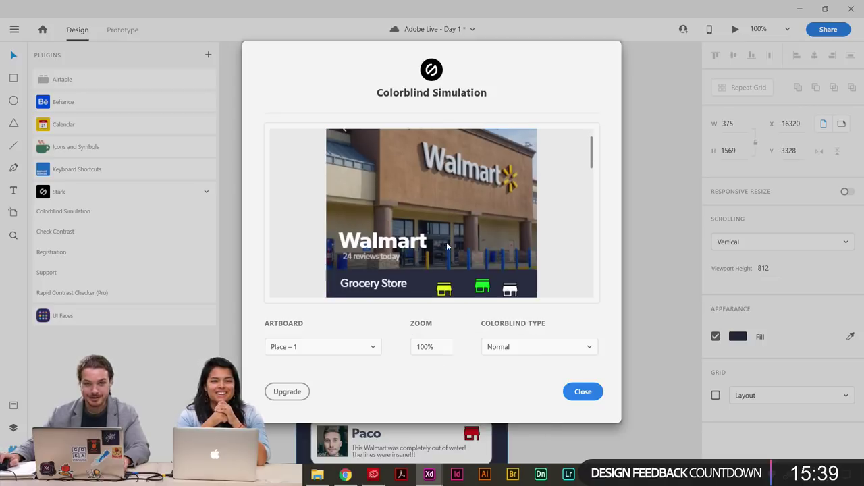
scroll(447, 242, down, 3)
click(551, 347)
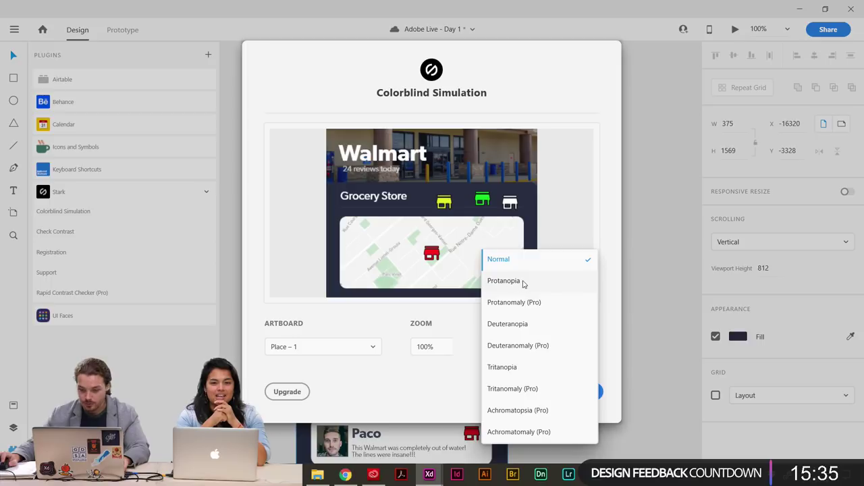
click(529, 370)
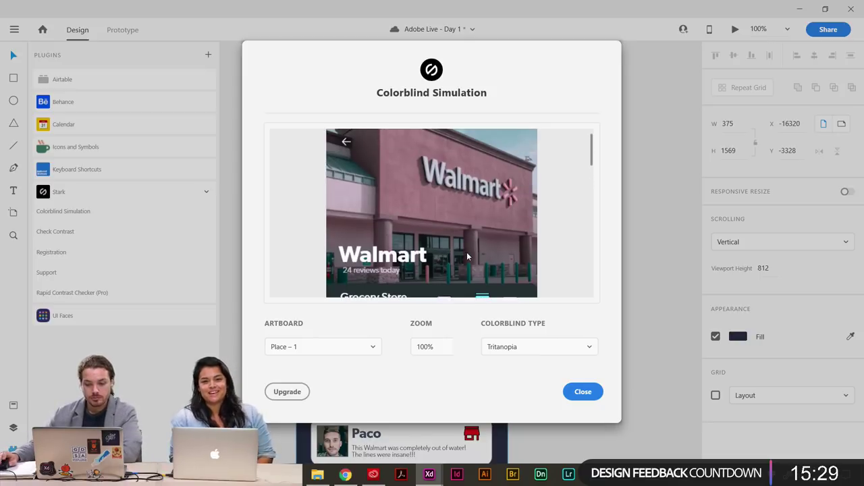
Examine how the header photo, map, store icons and review cards of Place – 1 look under Tritanopia.
scroll(473, 251, down, 3)
scroll(474, 250, down, 10)
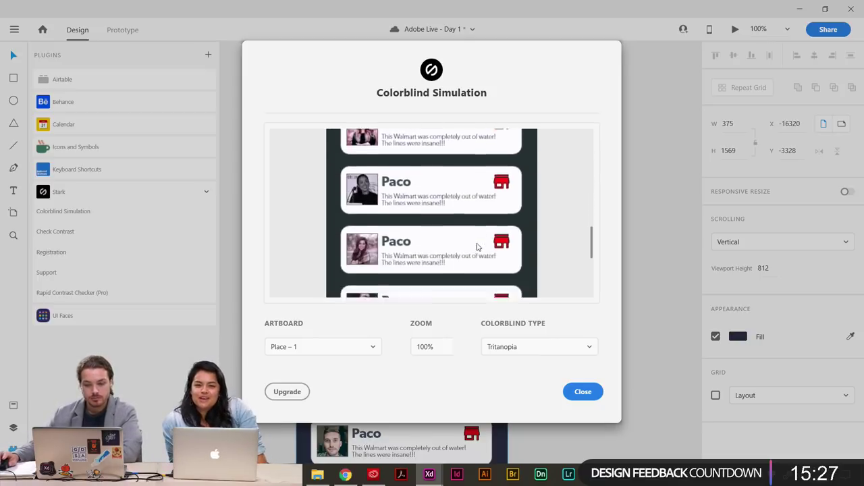
scroll(476, 249, up, 12)
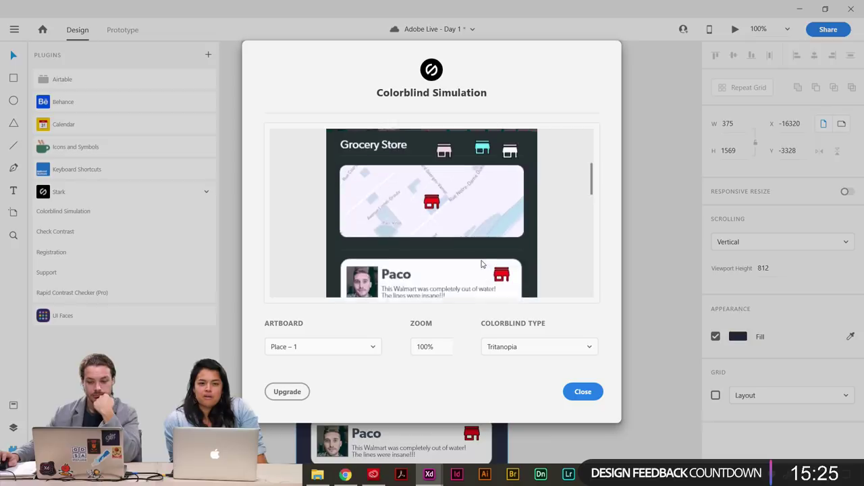
scroll(483, 260, up, 2)
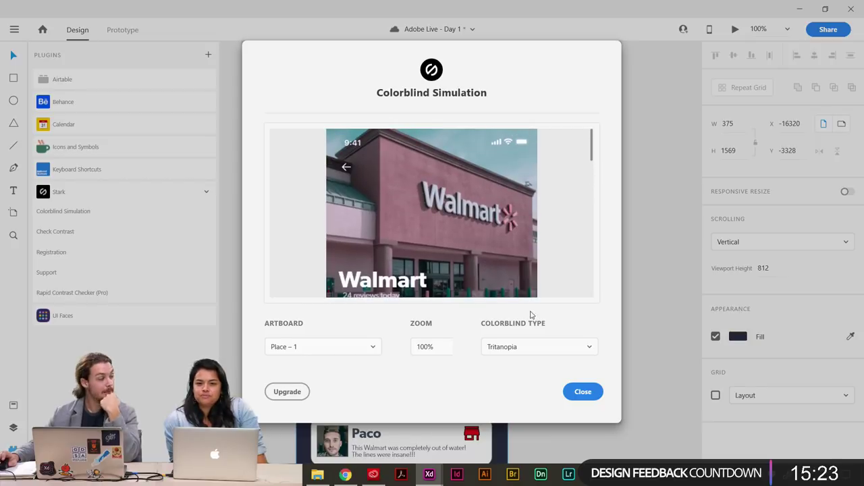
Try the Achromatomaly (Pro), Achromatopsia (Pro) and Deuteranomaly (Pro) simulations on the Place – 1 artboard.
click(531, 344)
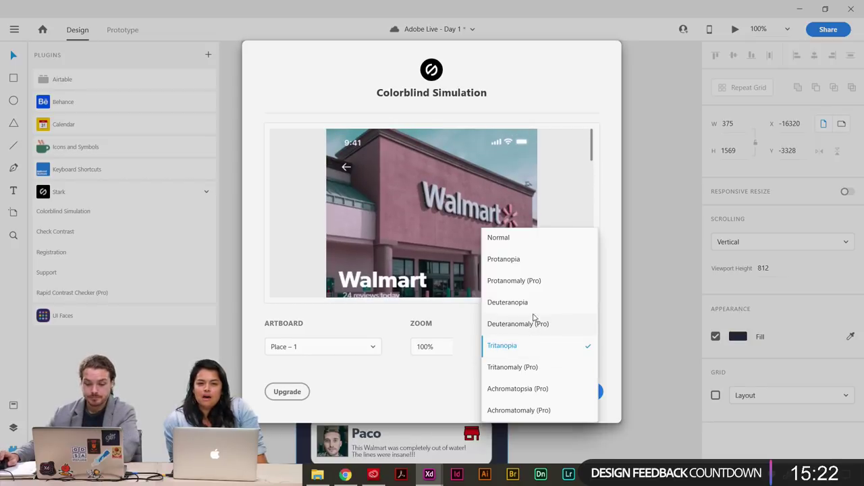
click(553, 408)
click(560, 348)
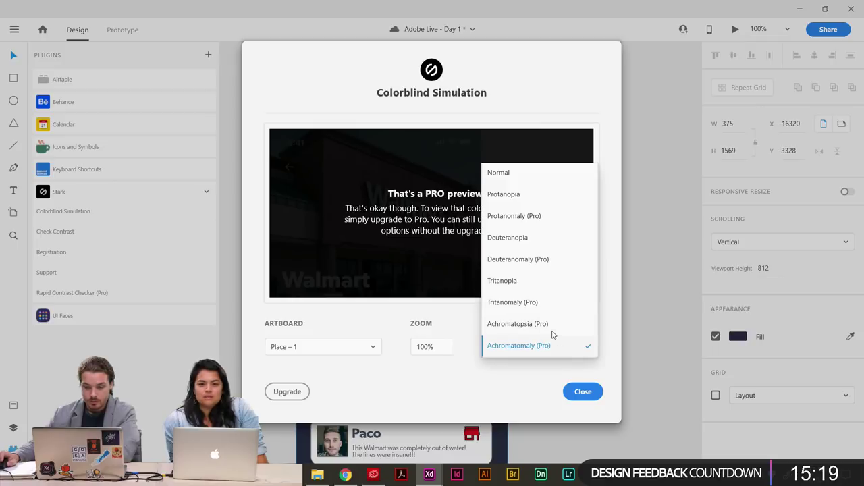
click(551, 324)
click(520, 347)
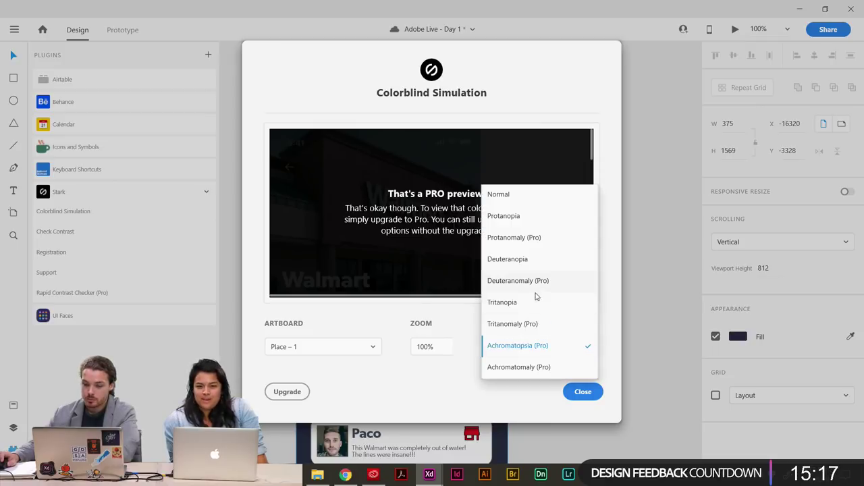
click(533, 281)
click(551, 347)
click(530, 373)
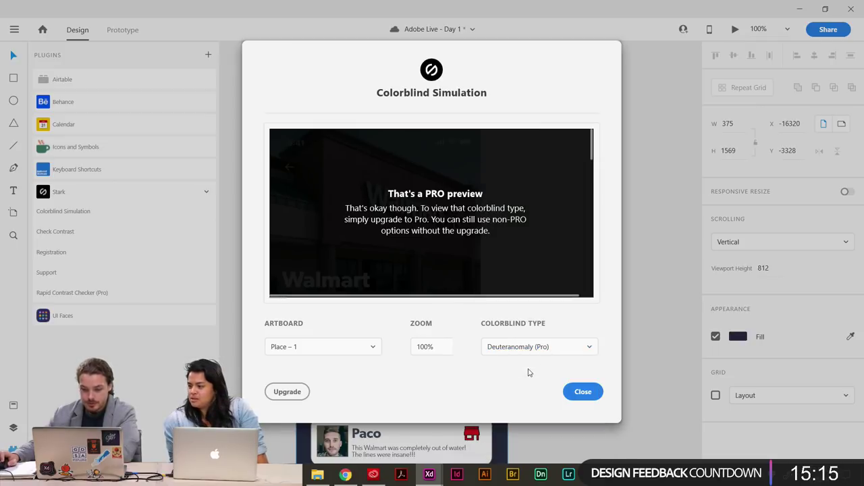
Try the Protanomaly (Pro) simulation on Place – 1, and switch the colorblind type to Protanopia.
click(550, 349)
click(545, 300)
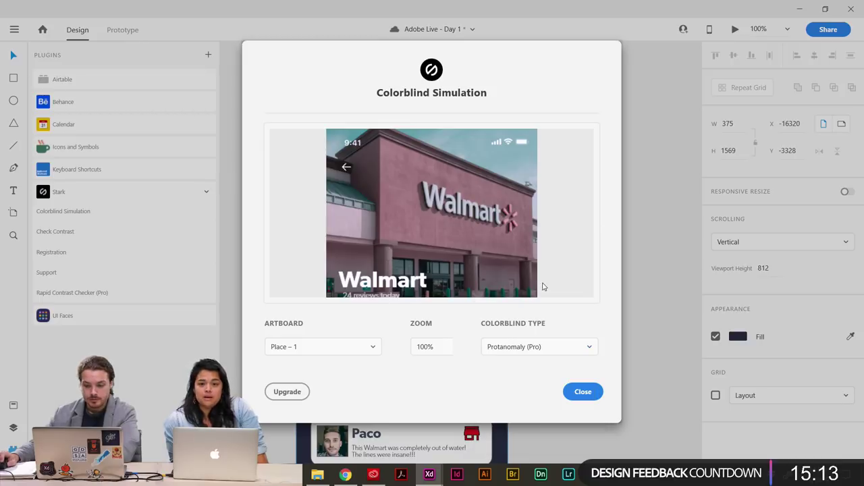
click(558, 345)
click(531, 283)
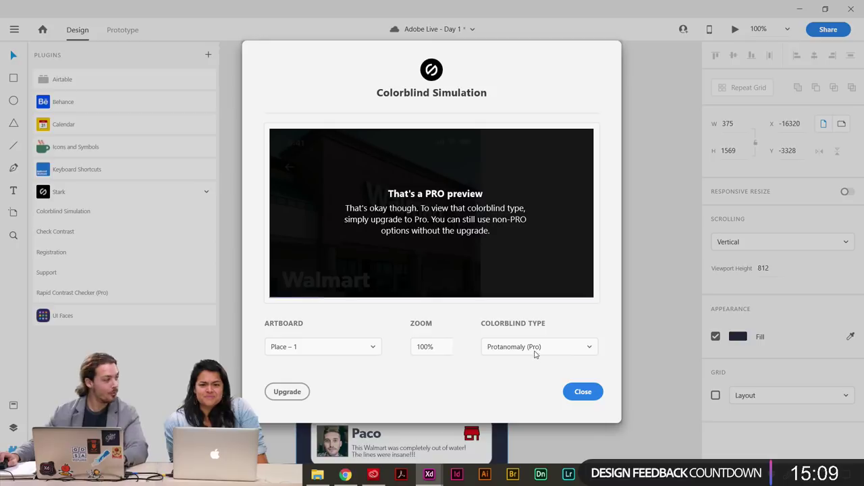
key(Up)
click(526, 355)
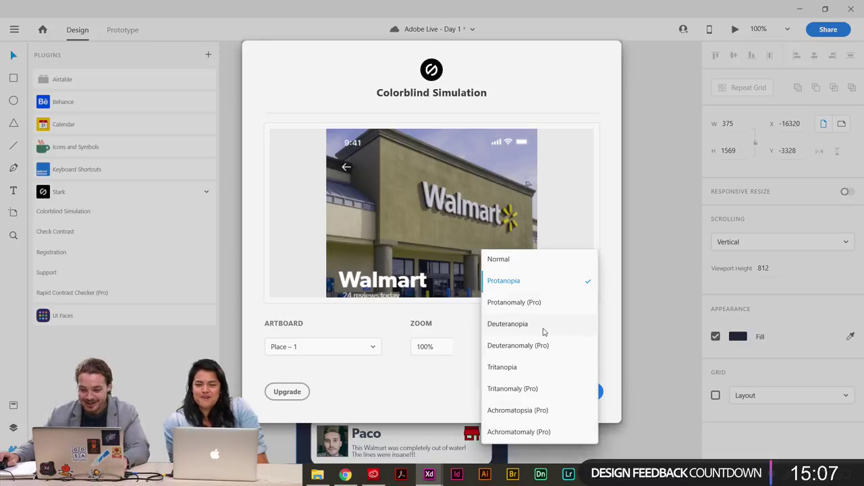
Switch the colorblind simulation of the Place – 1 artboard to Deuteranopia.
key(Escape)
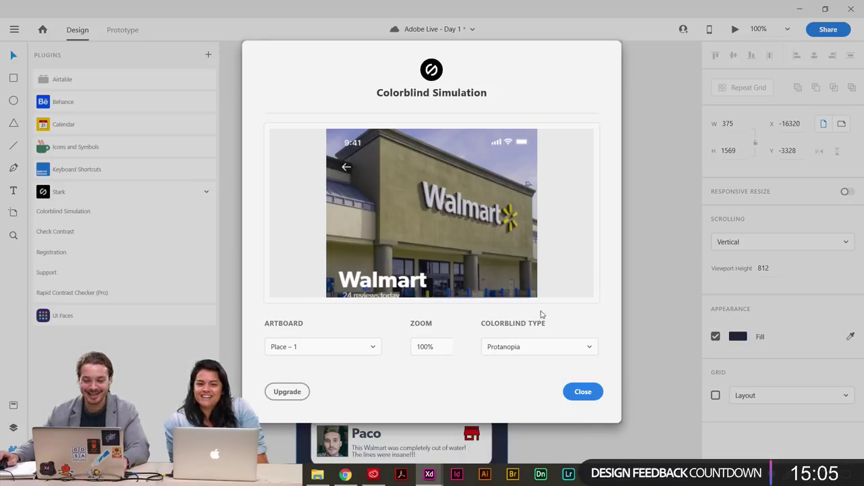
key(Down)
key(Down)
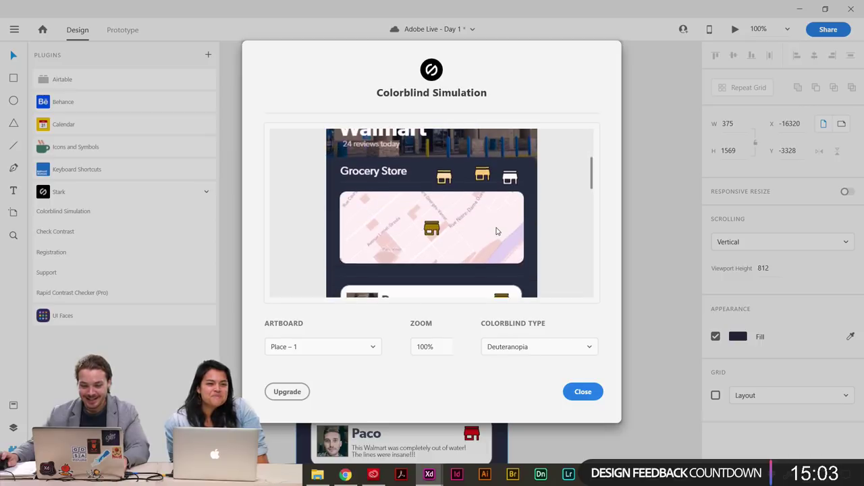
Examine the Deuteranopia preview of the artboard from header photo through store icons, map and review cards, and close the simulation.
scroll(495, 230, down, 5)
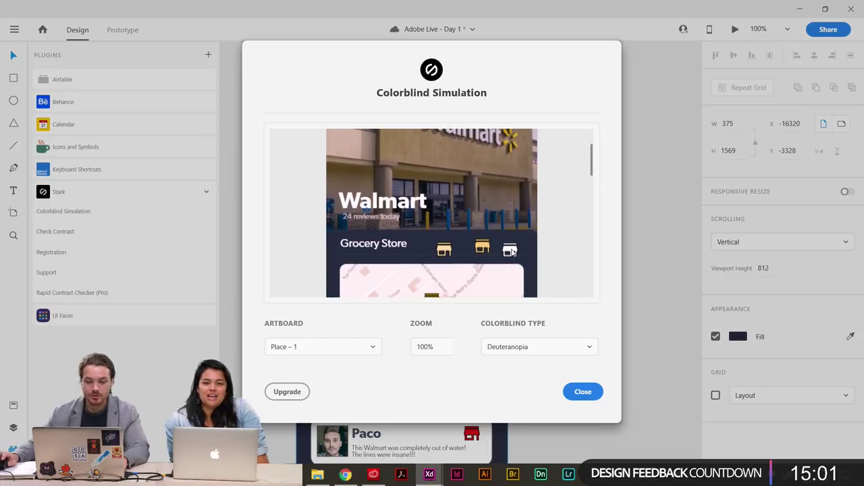
scroll(526, 245, up, 5)
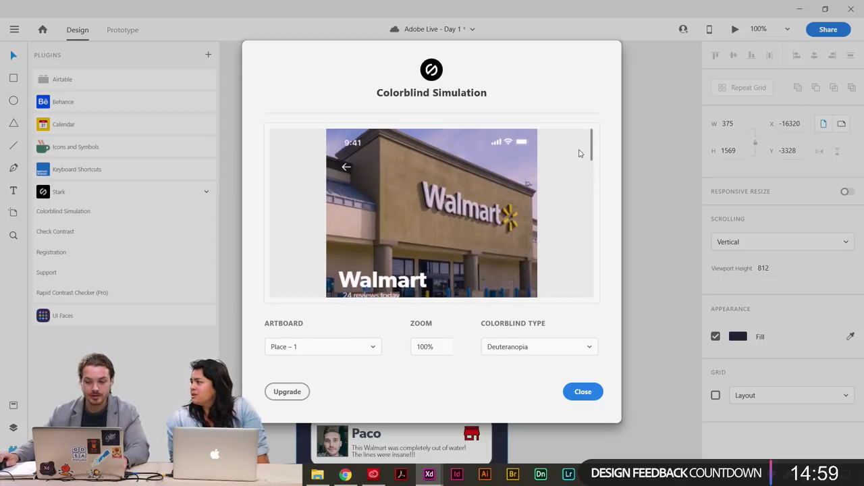
scroll(555, 175, down, 1)
scroll(556, 174, down, 3)
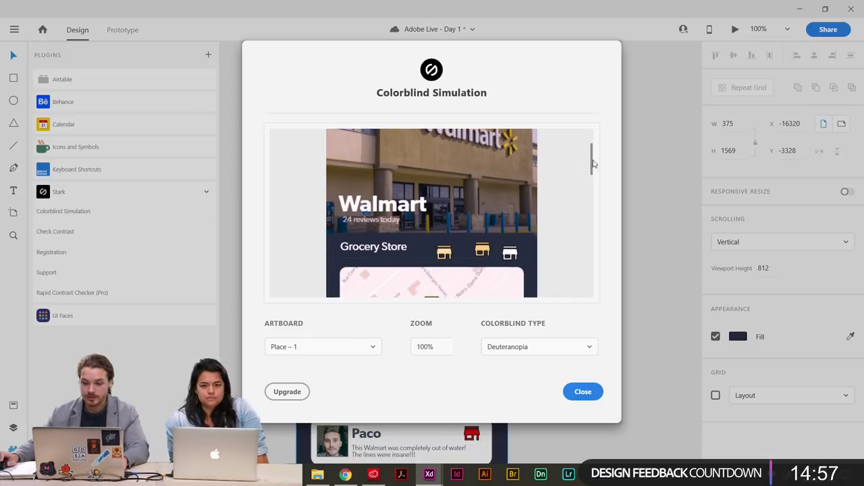
drag(592, 166, 592, 175)
scroll(543, 200, down, 4)
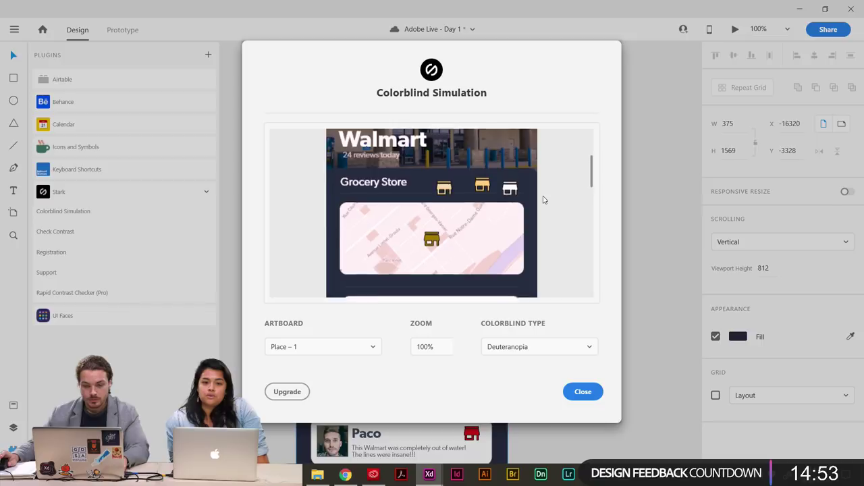
scroll(556, 207, up, 5)
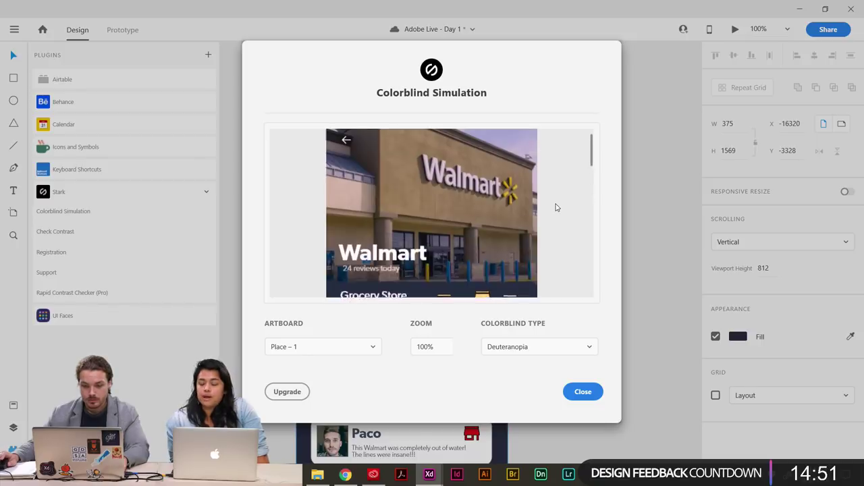
scroll(556, 209, down, 5)
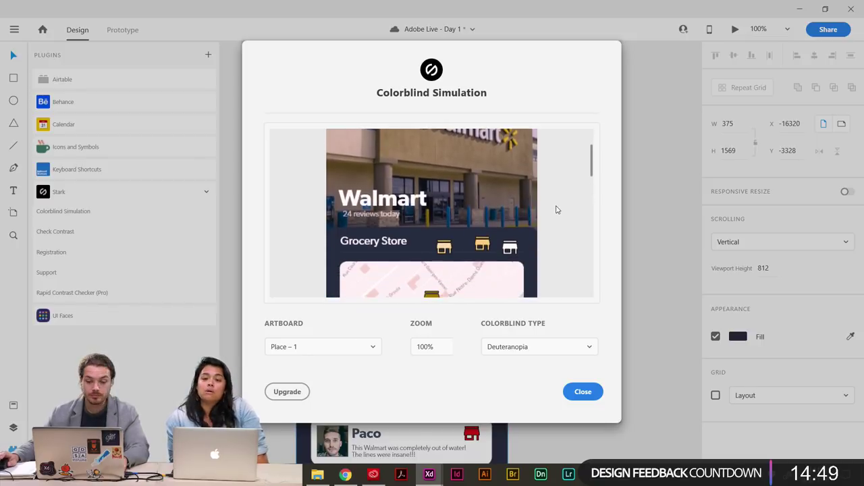
scroll(557, 210, down, 4)
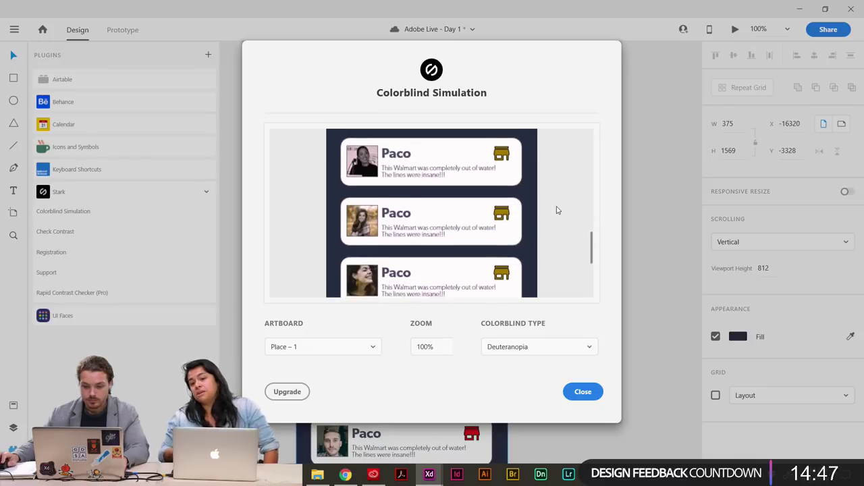
scroll(557, 210, up, 6)
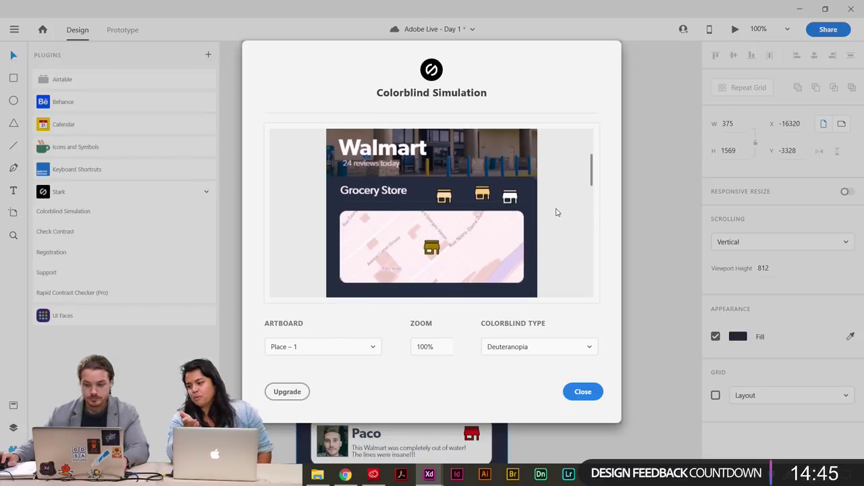
scroll(557, 211, down, 3)
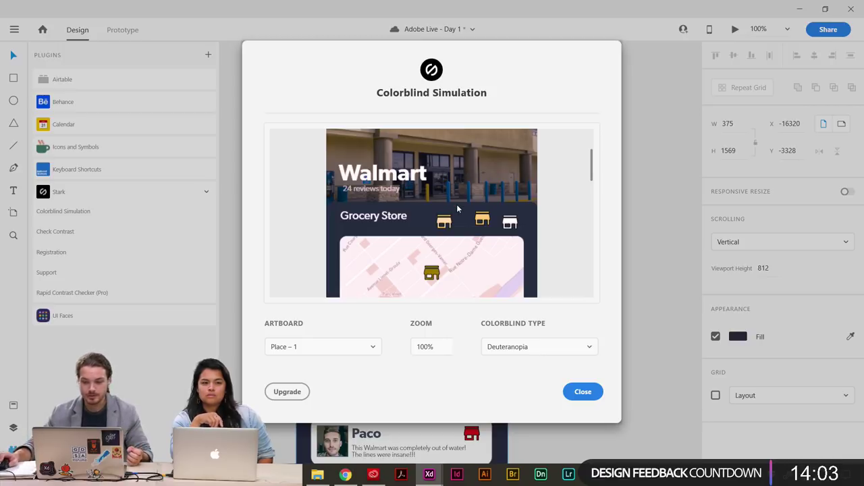
scroll(457, 208, down, 1)
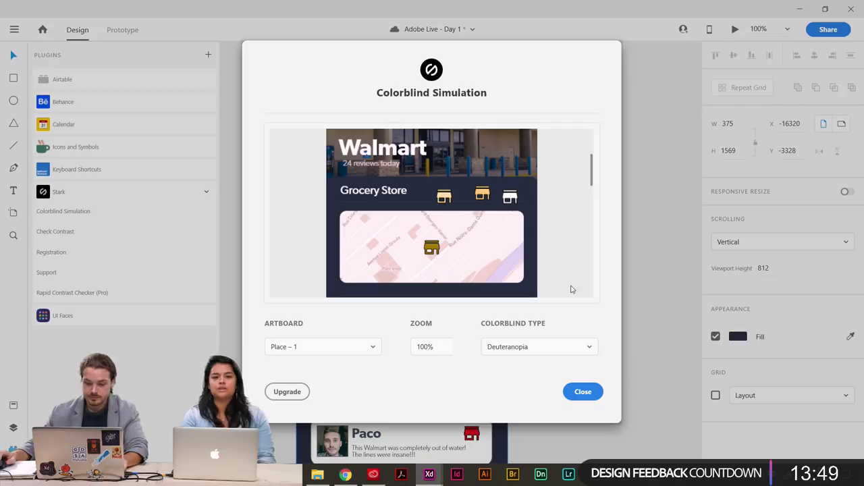
scroll(513, 237, up, 2)
scroll(513, 237, down, 2)
click(581, 391)
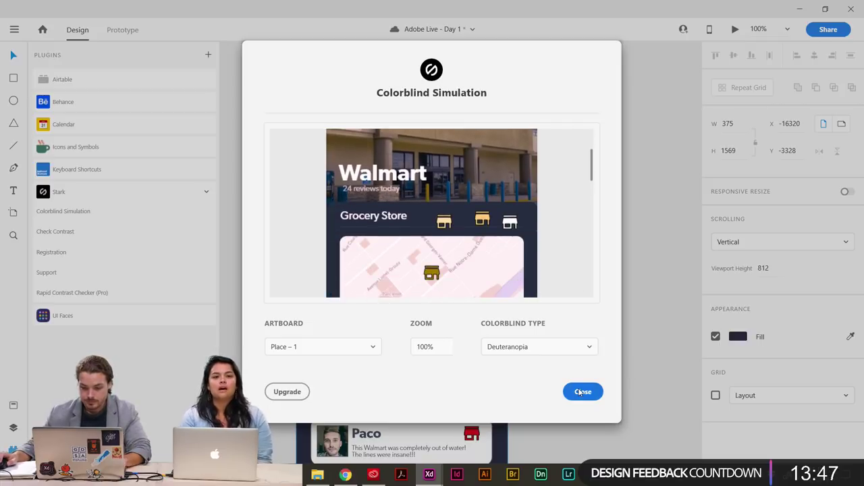
Try to run Stark's contrast check on the Place – 1 artboard, dismissing each message.
click(88, 231)
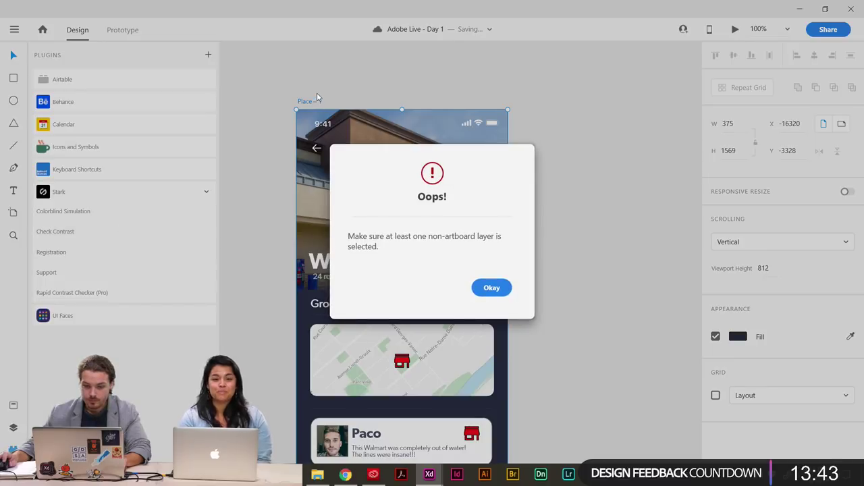
click(492, 287)
click(307, 93)
click(314, 102)
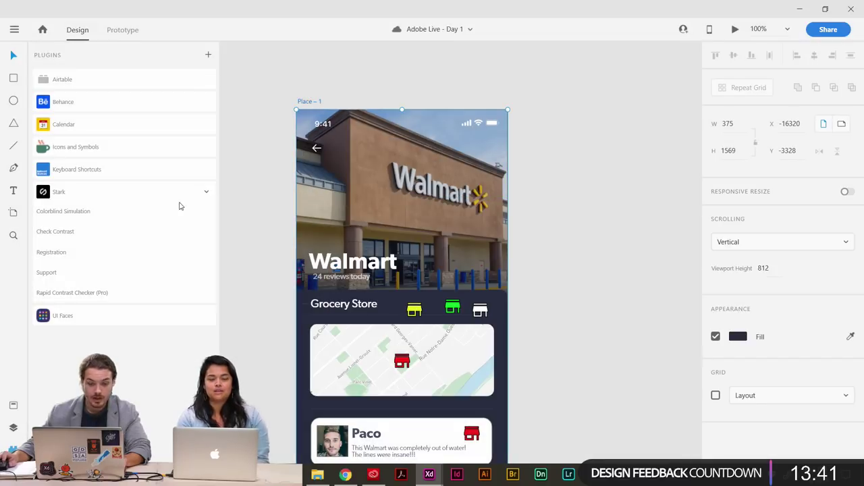
click(124, 237)
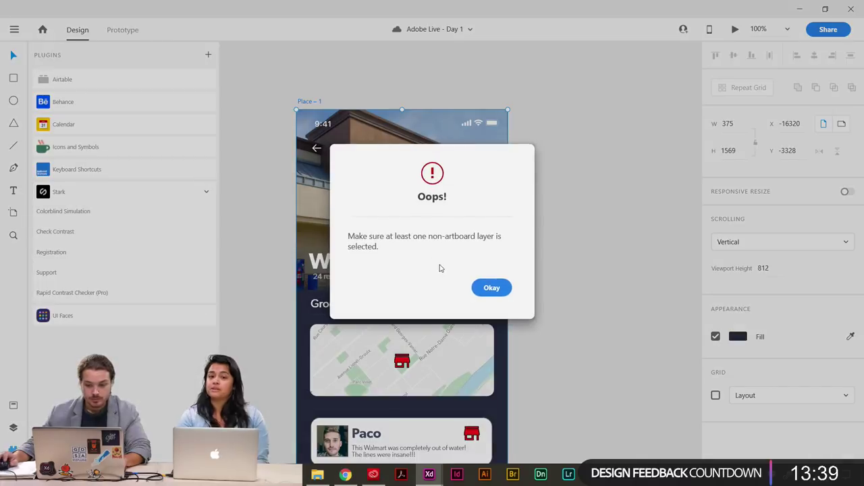
click(491, 287)
Try Stark's contrast check with the artboard deselected and dismiss the message.
click(569, 230)
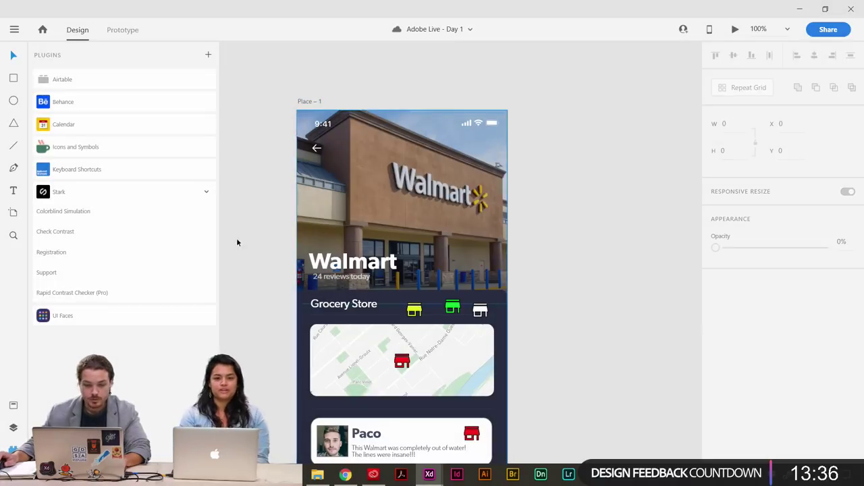
click(115, 235)
click(482, 288)
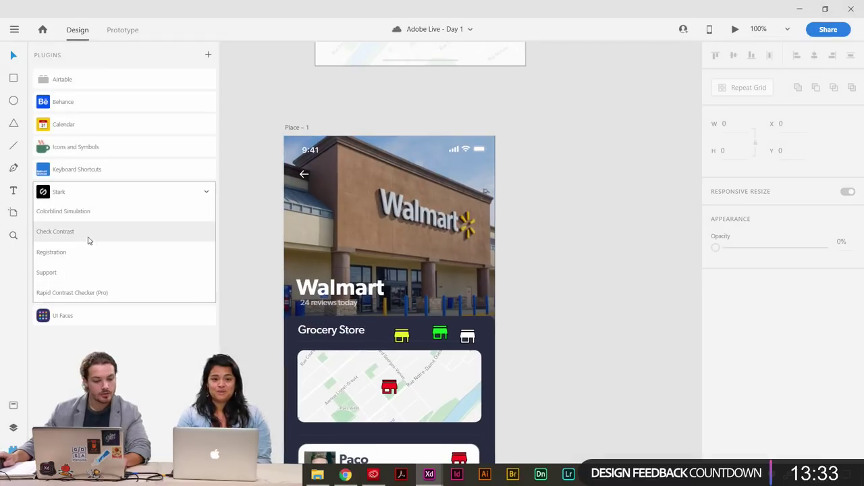
Try the contrast check again with the whole Place – 1 artboard selected, dismiss the message and clear the selection.
scroll(389, 188, up, 3)
scroll(389, 188, left, 2)
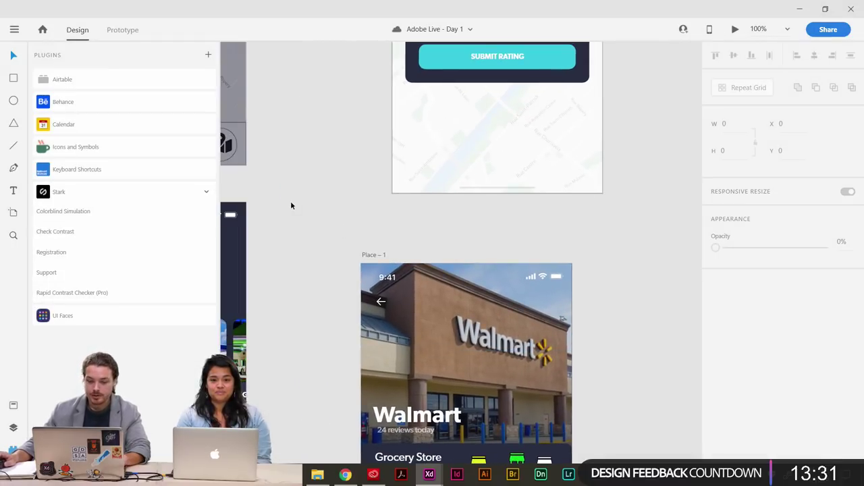
drag(307, 208, 340, 181)
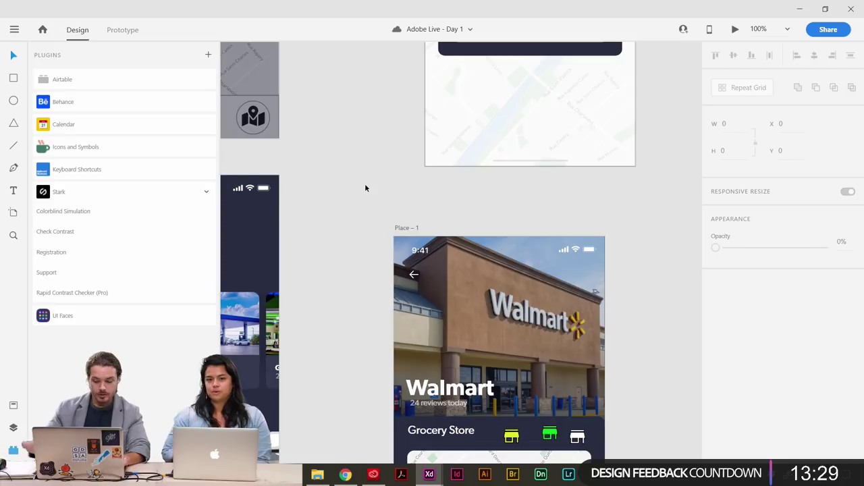
key(ctrl+minus)
key(ctrl+minus)
key(ctrl+minus)
scroll(423, 203, down, 1)
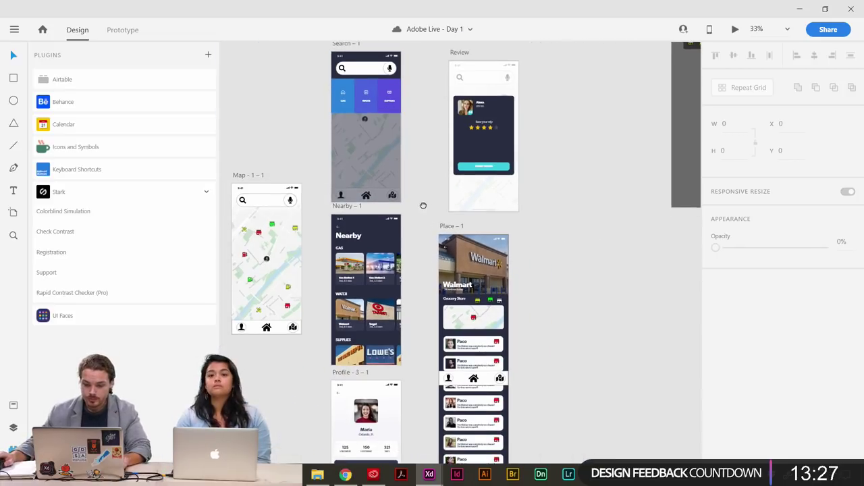
click(449, 218)
click(106, 232)
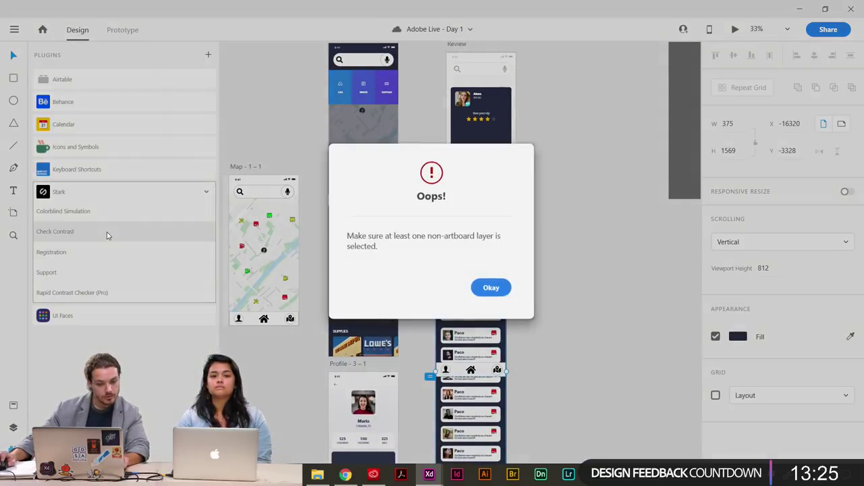
click(491, 288)
click(418, 220)
scroll(418, 243, up, 2)
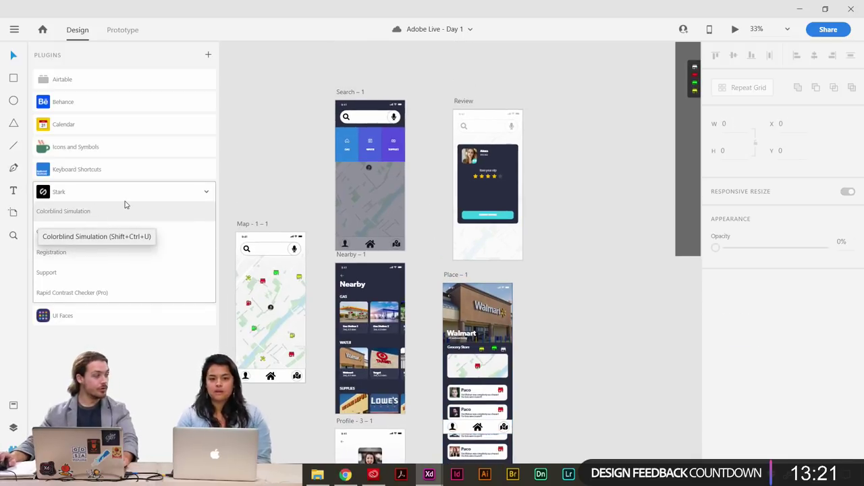
Collapse Stark's commands, view the Keyboard Shortcuts plugin and return to the plugin list.
click(208, 193)
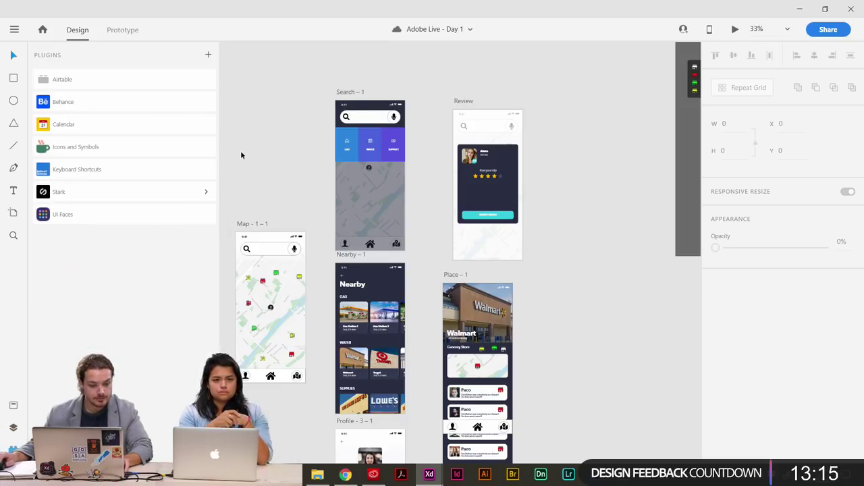
click(144, 170)
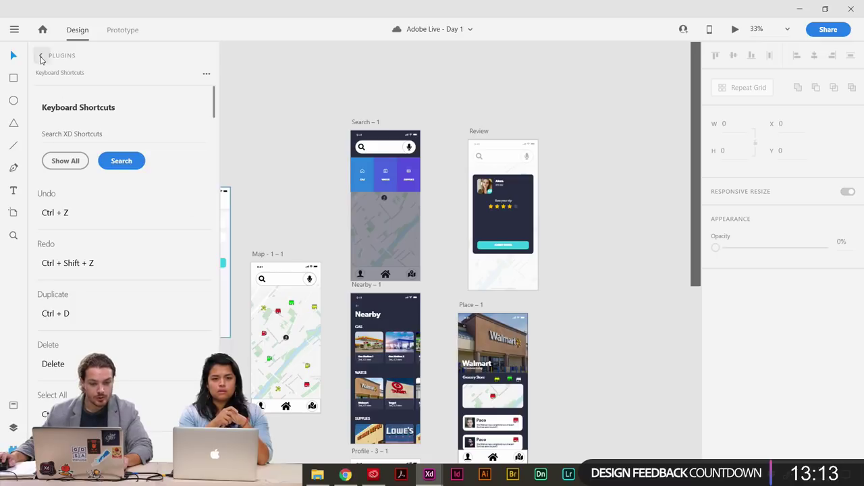
click(42, 57)
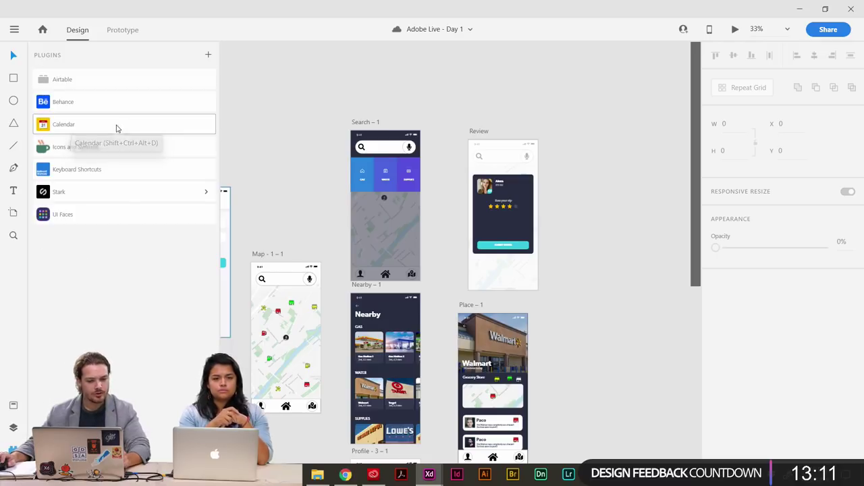
Open the Calendar plugin and draw a rectangle about 272 × 257 below the sign-in button on the Sign In – 1 artboard.
click(116, 126)
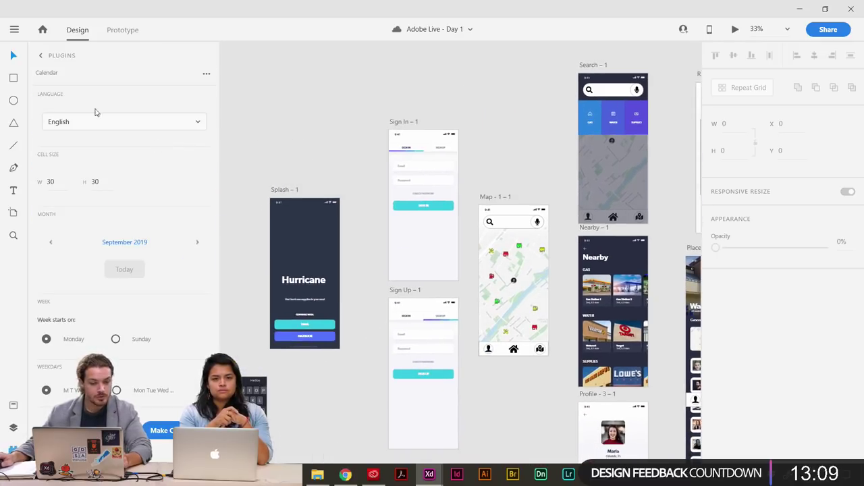
click(15, 79)
drag(400, 222, 451, 268)
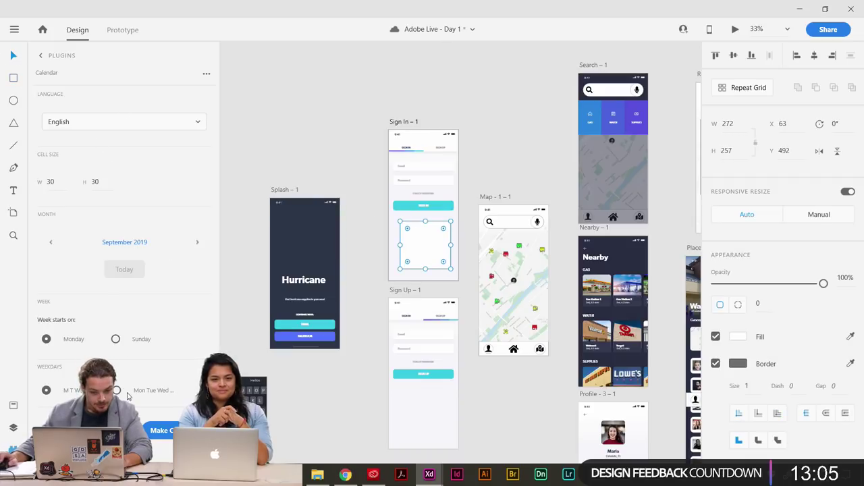
Generate a September 2019 calendar with 30 × 30 cells, move it onto the rectangle and inspect it up close.
click(162, 430)
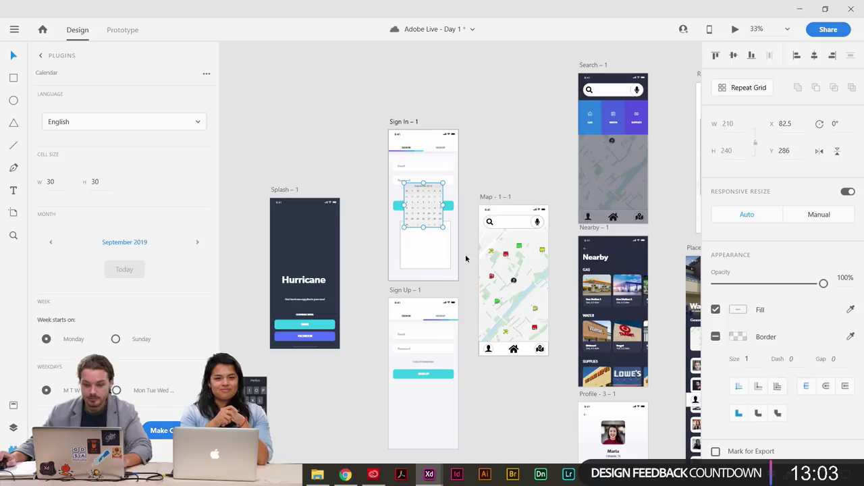
drag(418, 197, 432, 236)
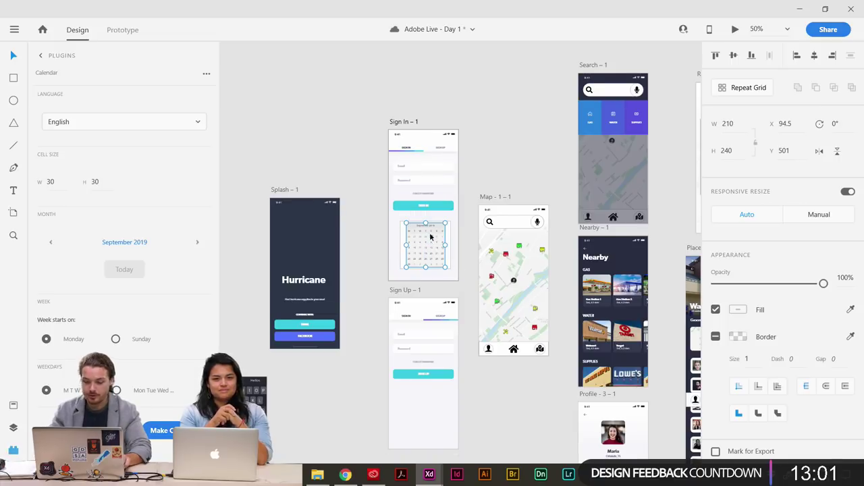
key(ctrl+2)
drag(443, 270, 644, 275)
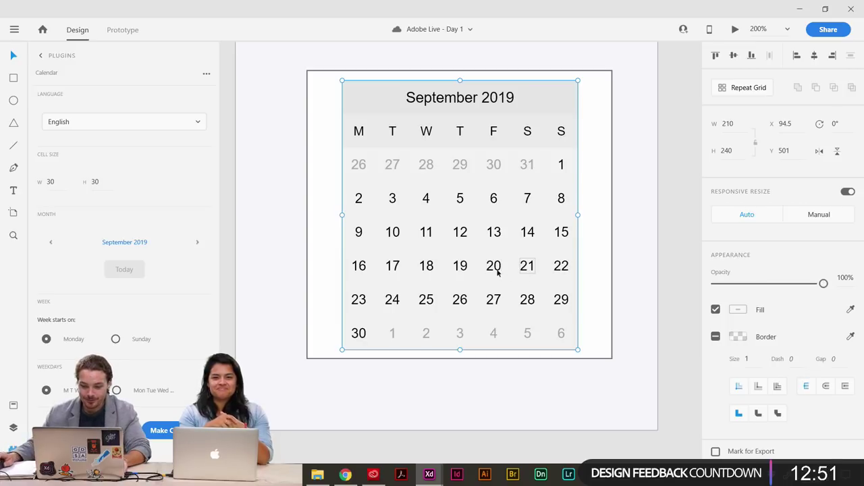
Undo the calendar and the rectangle on the Sign In – 1 artboard.
key(ctrl+z)
key(ctrl+z)
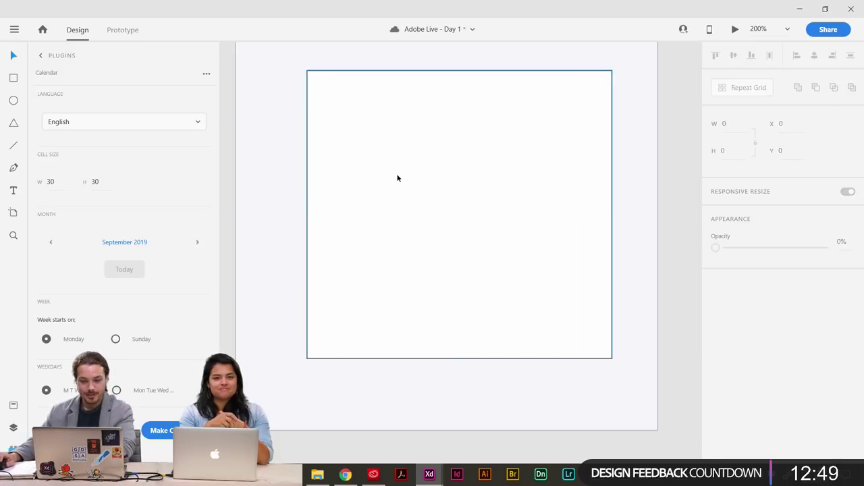
key(ctrl+minus)
key(ctrl+minus)
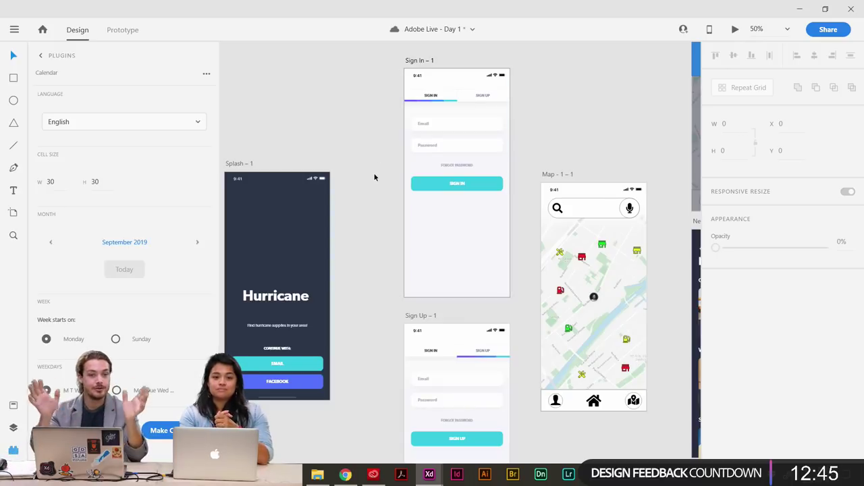
Save the document.
key(ctrl+s)
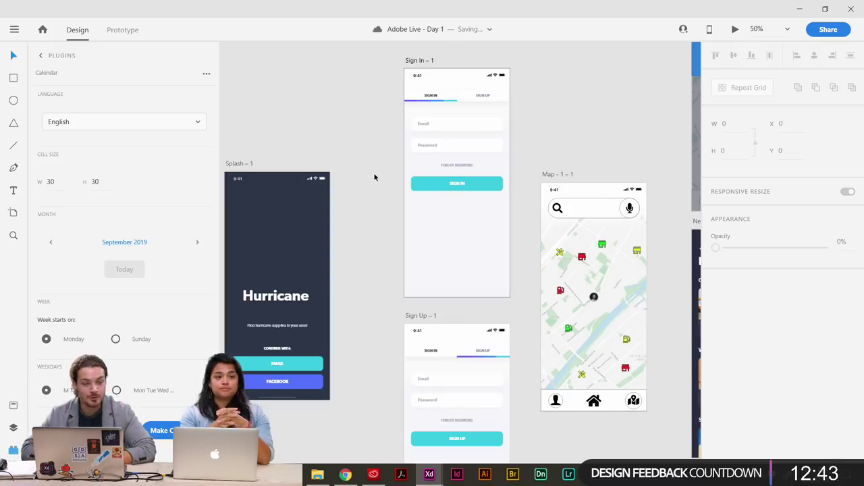
scroll(502, 178, right, 8)
scroll(502, 178, down, 4)
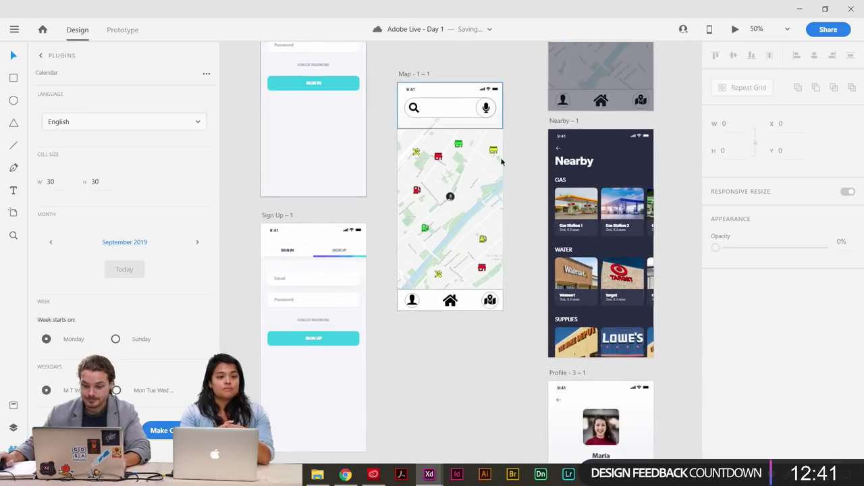
Close the Calendar plugin panel and inspect the store icons above the map on the Place – 1 artboard up close.
scroll(470, 148, right, 7)
scroll(470, 147, down, 3)
scroll(469, 147, up, 4)
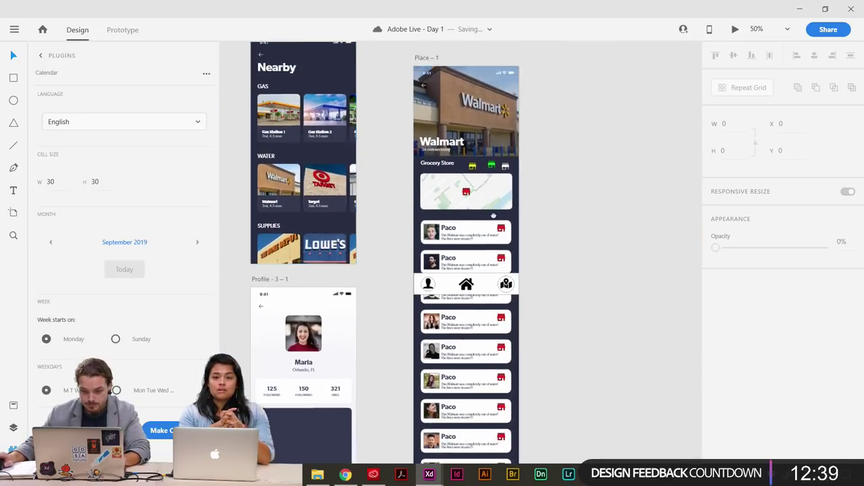
drag(511, 219, 672, 162)
key(ctrl+plus)
key(ctrl+plus)
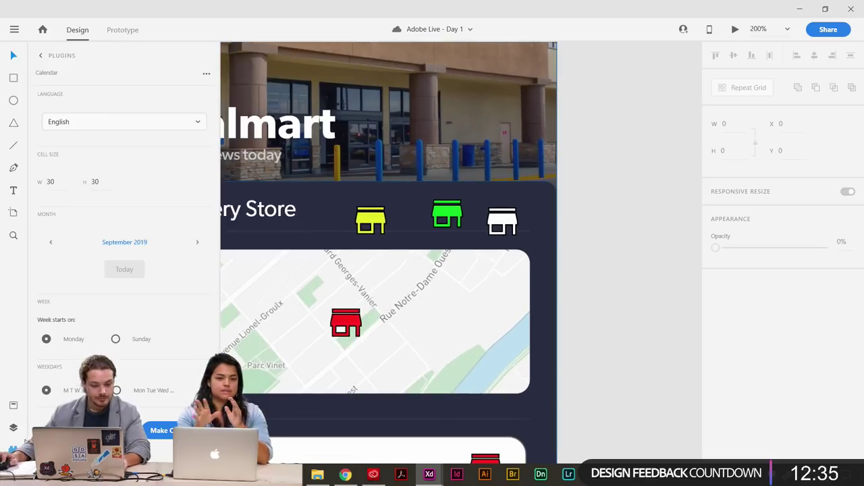
click(13, 450)
drag(298, 310, 458, 298)
scroll(457, 299, down, 3)
scroll(462, 186, left, 1)
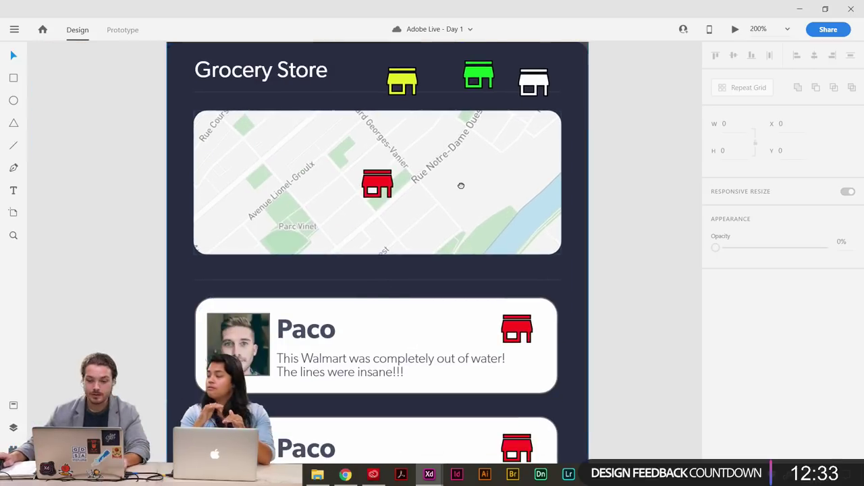
Delete the white, green and yellow store icons above the map on the Place – 1 artboard.
key(ctrl+minus)
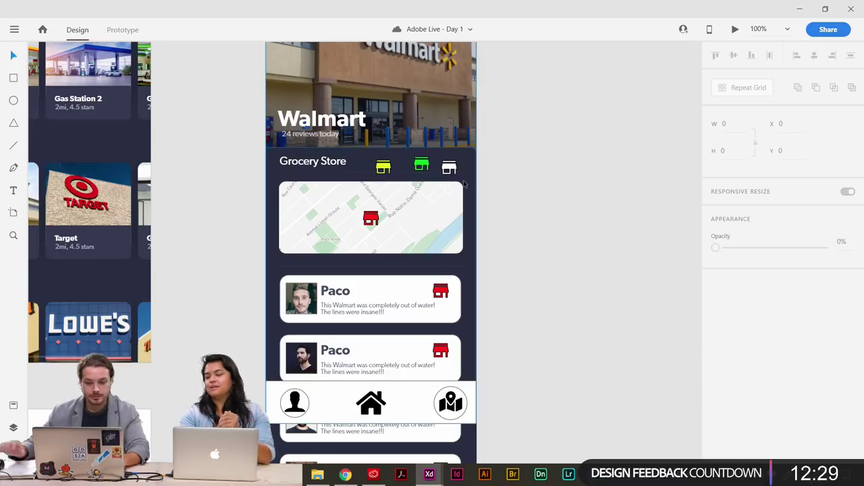
scroll(533, 180, down, 2)
scroll(533, 180, right, 1)
scroll(507, 323, up, 4)
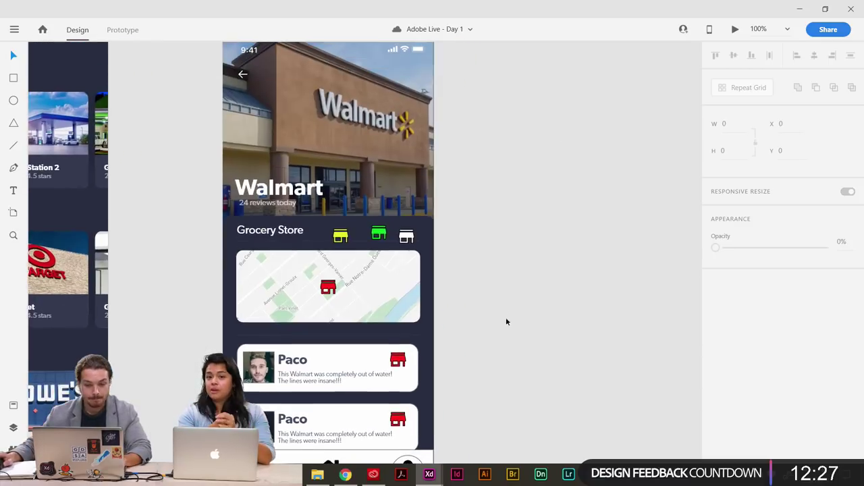
click(406, 237)
key(Delete)
click(380, 232)
key(Delete)
click(341, 235)
key(Delete)
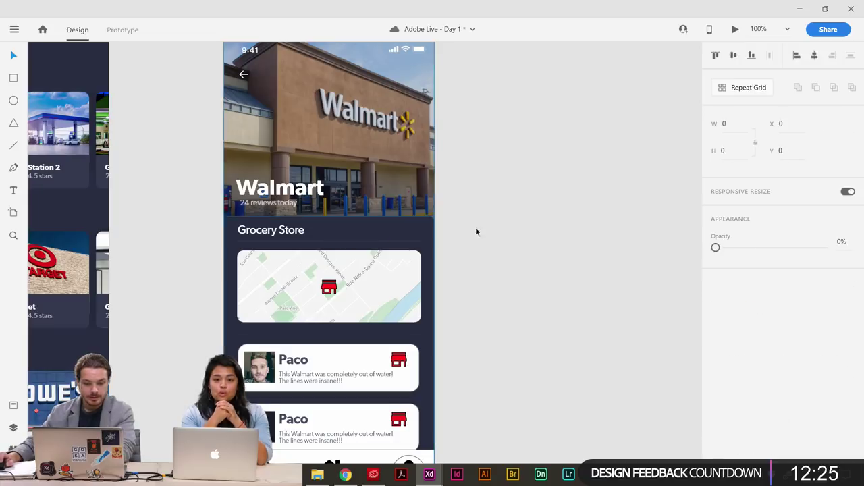
Move the Hurricane App - Components artboard slightly up and to the left, clear of the screen artboards.
scroll(498, 259, up, 2)
key(ctrl+minus)
key(ctrl+minus)
key(ctrl+minus)
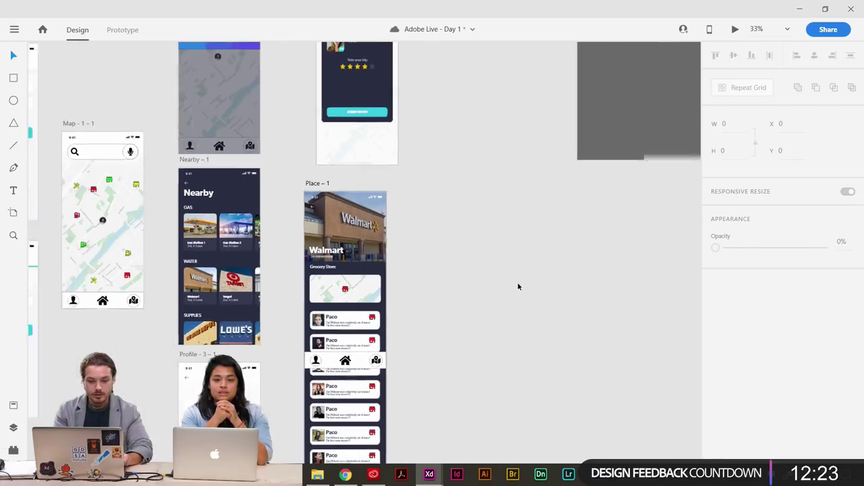
drag(440, 160, 357, 352)
click(488, 92)
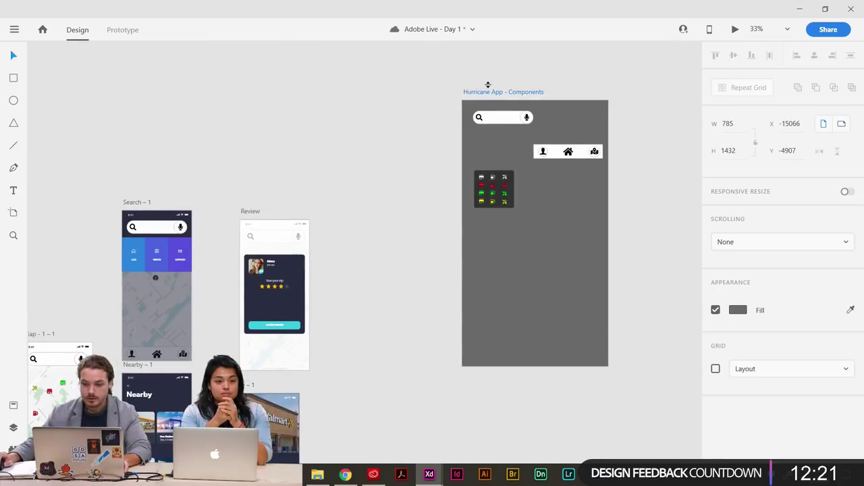
drag(498, 90, 454, 49)
click(365, 357)
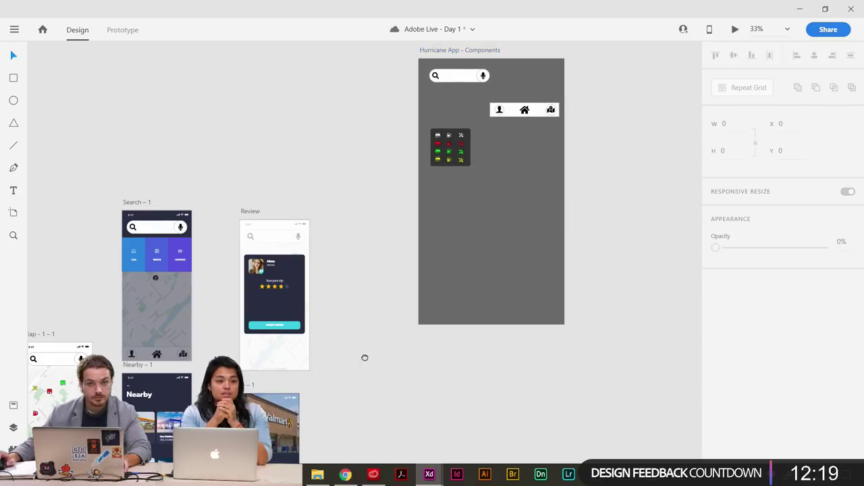
Review the Place – 1 artboard and the free canvas space beside it.
scroll(365, 357, left, 1)
scroll(388, 208, down, 8)
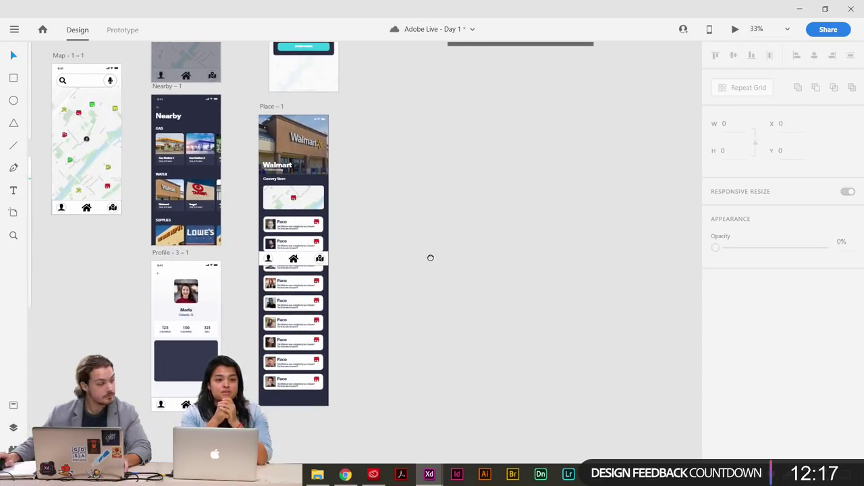
drag(430, 257, 434, 267)
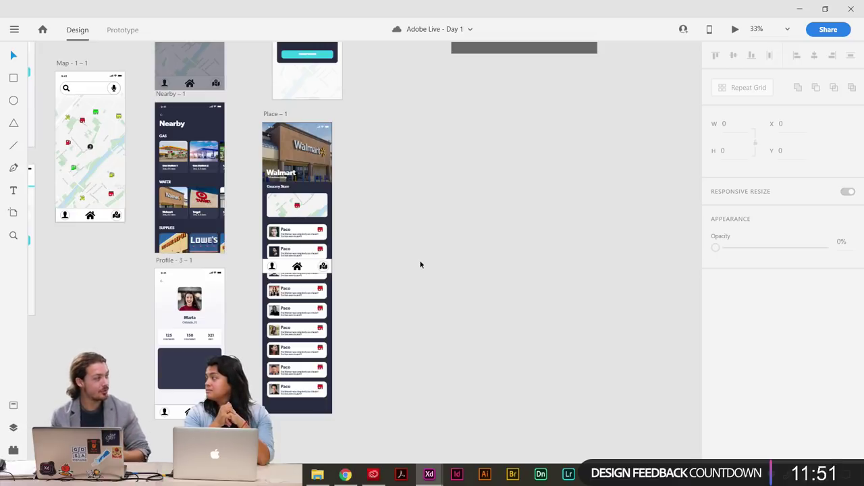
scroll(421, 262, up, 2)
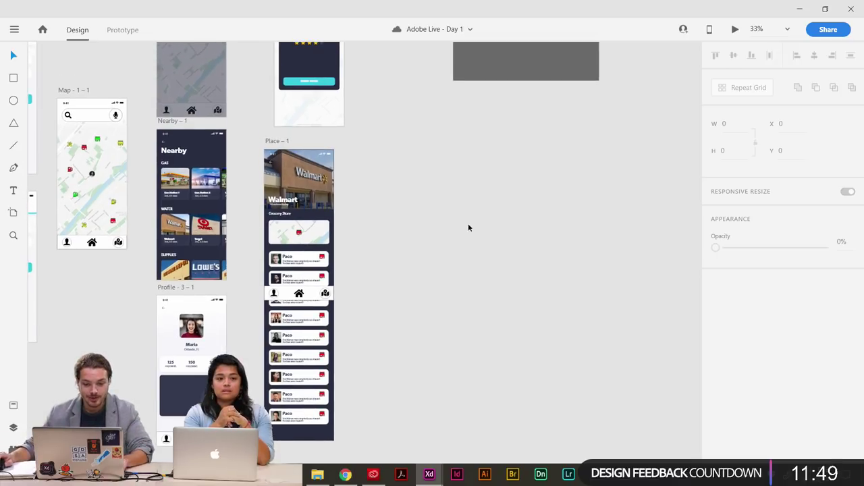
click(272, 143)
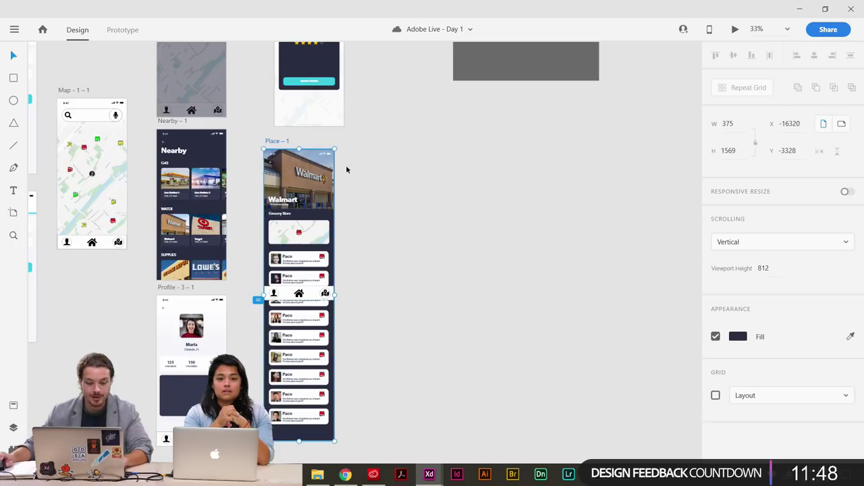
click(493, 271)
scroll(507, 298, right, 2)
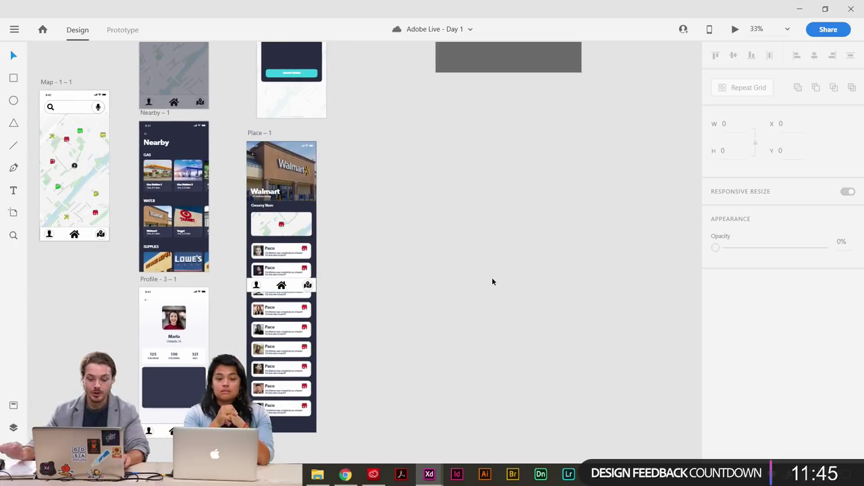
scroll(492, 281, up, 2)
scroll(509, 274, right, 3)
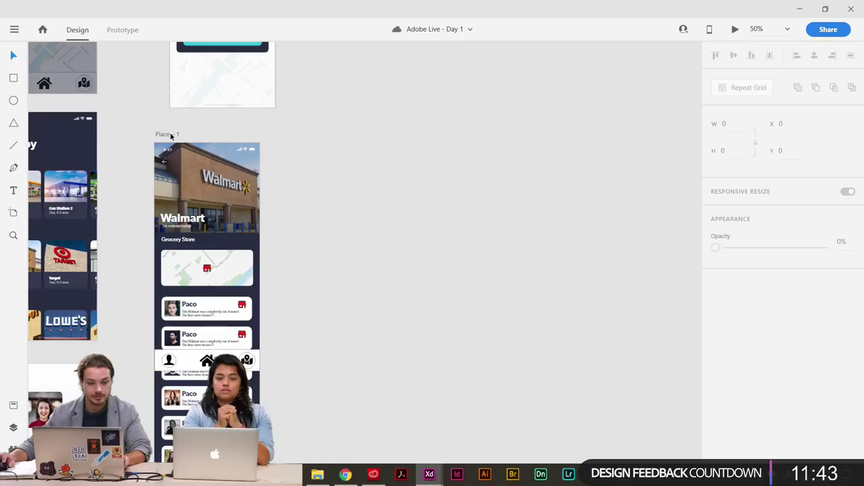
click(170, 135)
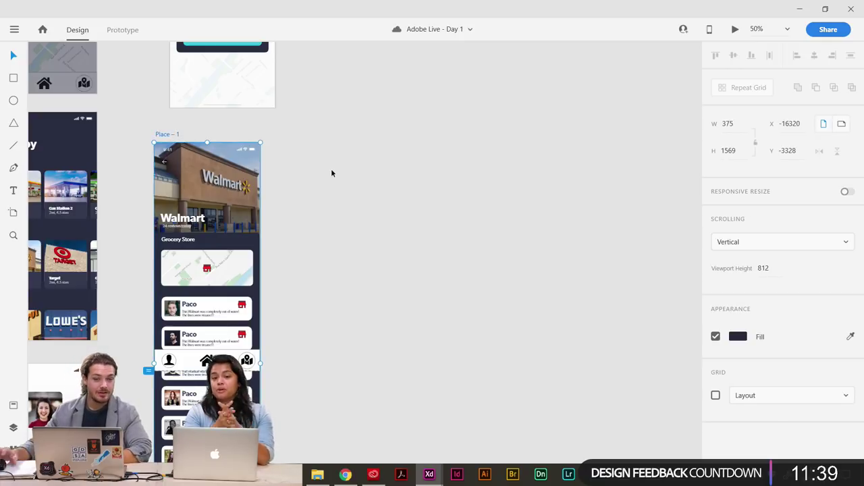
scroll(331, 171, left, 4)
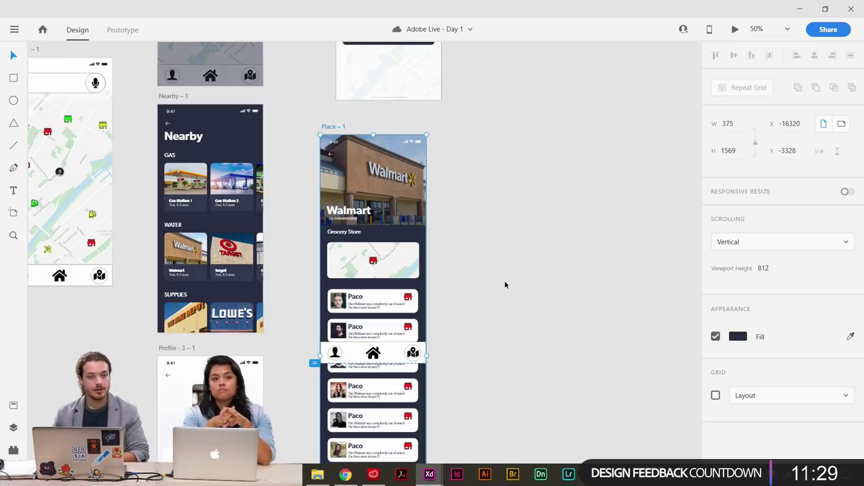
click(695, 196)
scroll(519, 95, right, 5)
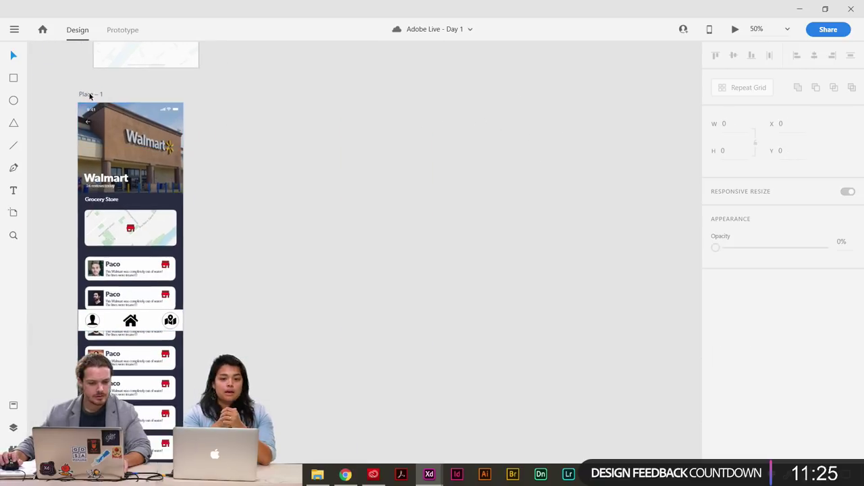
Duplicate the Place – 1 artboard and position the copy directly to the right of the original.
click(90, 95)
scroll(196, 123, up, 10)
scroll(196, 123, left, 3)
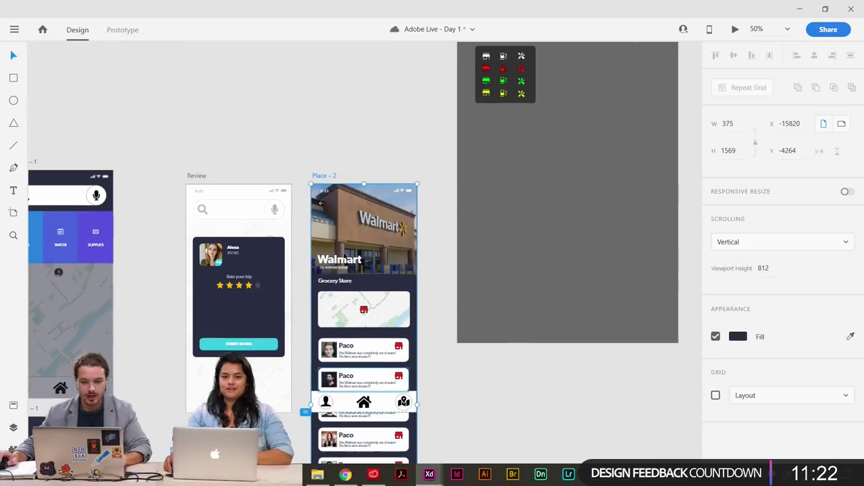
click(326, 177)
drag(326, 177, 368, 115)
drag(551, 212, 258, 147)
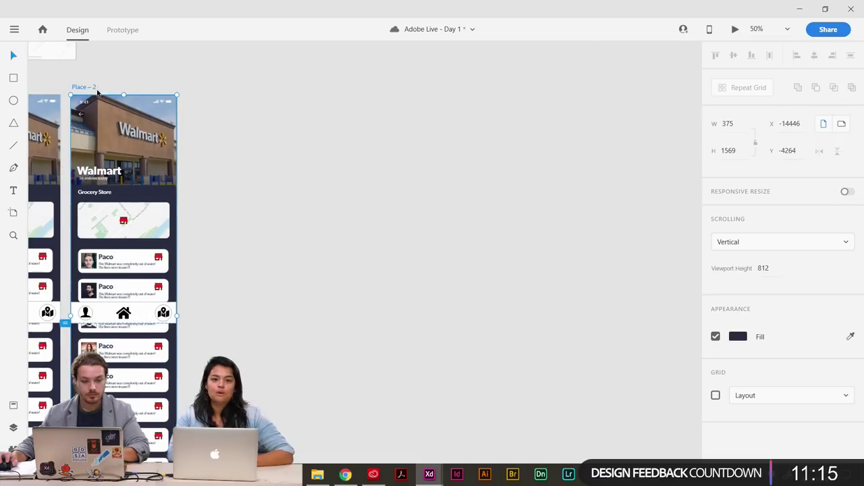
Duplicate the Place – 2 artboard and position the copy to its right in the same row.
drag(311, 78, 341, 181)
drag(367, 134, 166, 353)
drag(435, 242, 507, 182)
drag(462, 127, 372, 172)
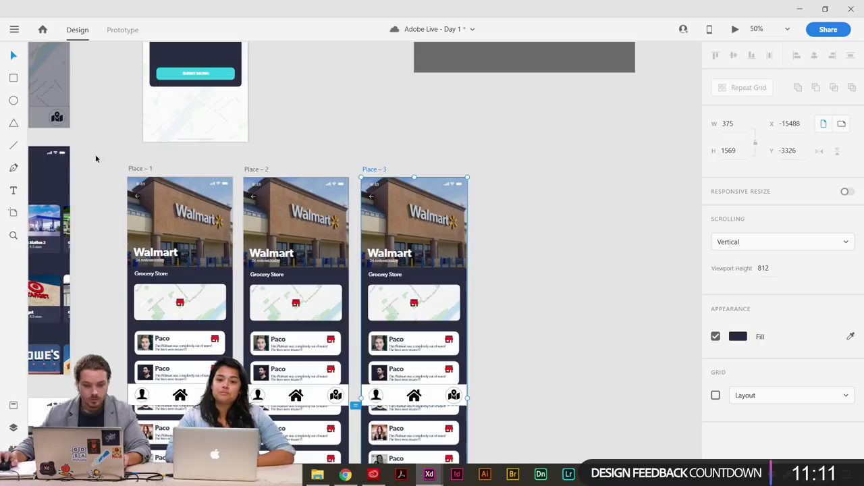
Move the Place – 3 artboard farther right, away from Place – 2, and duplicate it twice.
drag(112, 161, 581, 149)
drag(338, 163, 117, 218)
key(ctrl+d)
scroll(285, 90, right, 6)
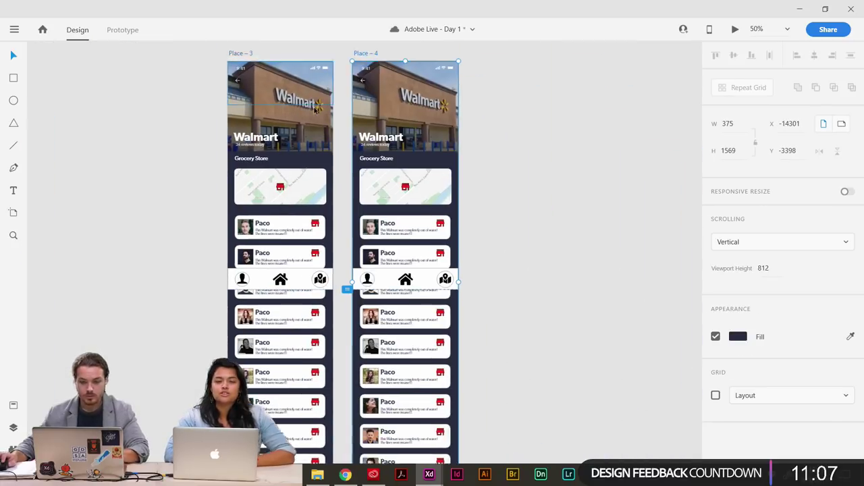
key(ctrl+d)
scroll(349, 203, left, 10)
scroll(349, 203, left, 7)
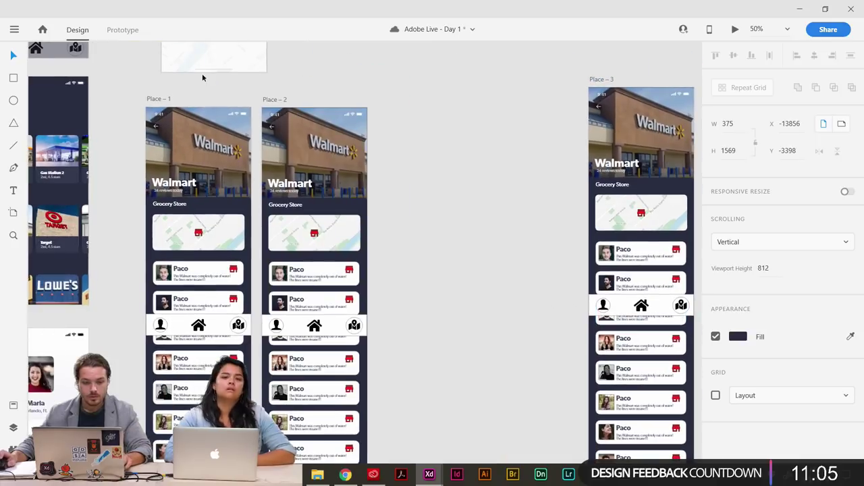
Move the Place – 1 and Place – 2 artboards into the row beside Place – 3, with Place – 2 spaced 70 from it.
key(ctrl+minus)
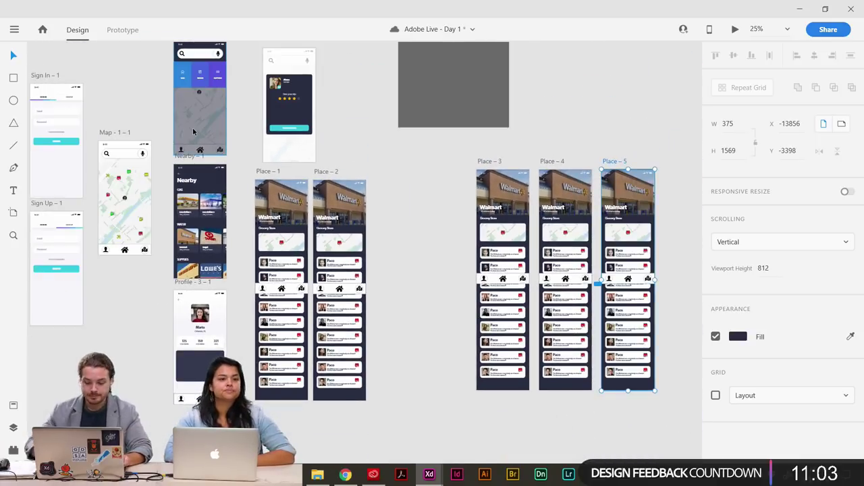
key(ctrl+minus)
drag(295, 203, 378, 347)
drag(338, 203, 398, 198)
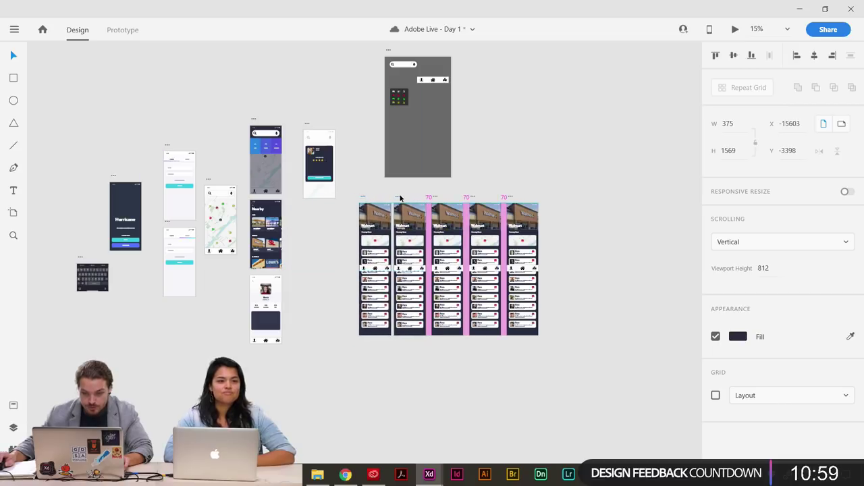
click(587, 204)
scroll(491, 222, right, 3)
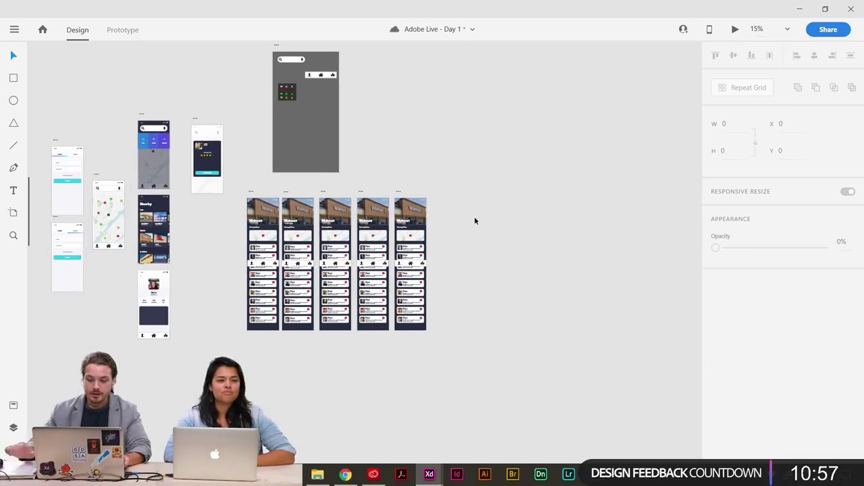
Duplicate the Place – 5 artboard four times to extend the row of place screens to the right.
scroll(474, 216, up, 5)
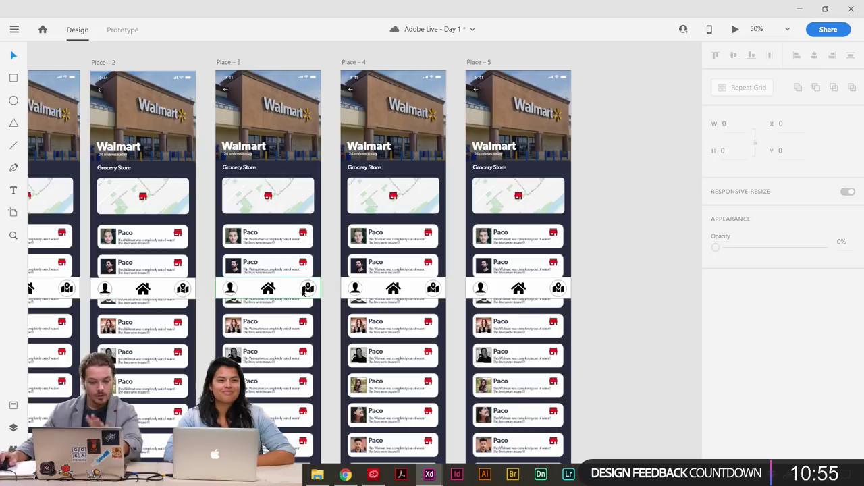
scroll(460, 269, up, 3)
scroll(460, 269, right, 5)
scroll(462, 243, up, 2)
scroll(475, 195, down, 5)
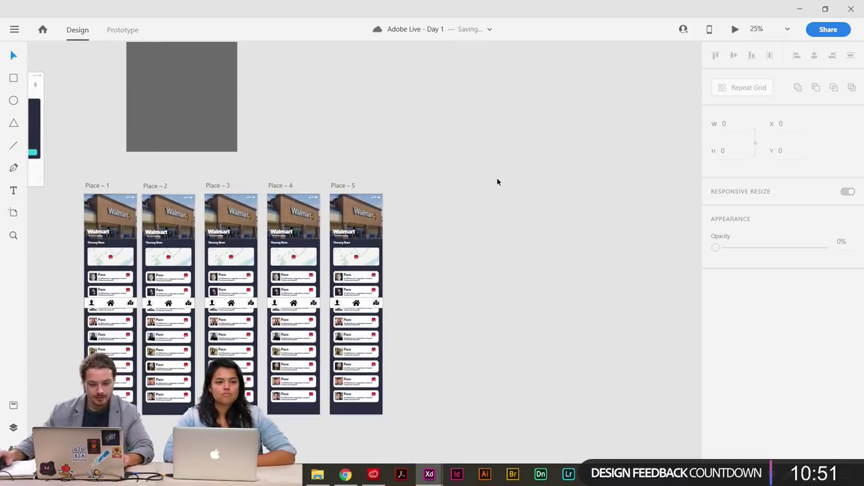
click(349, 183)
key(ctrl+d)
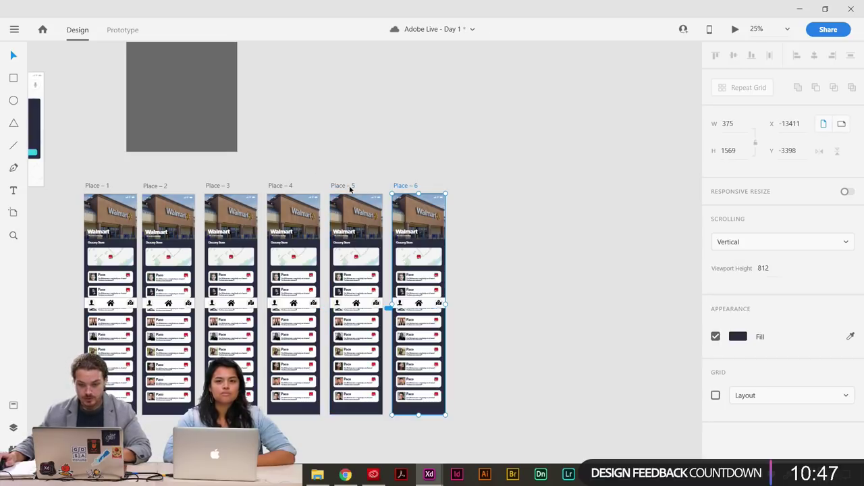
key(ctrl+d)
key(ctrl+d)
key(ctrl+d)
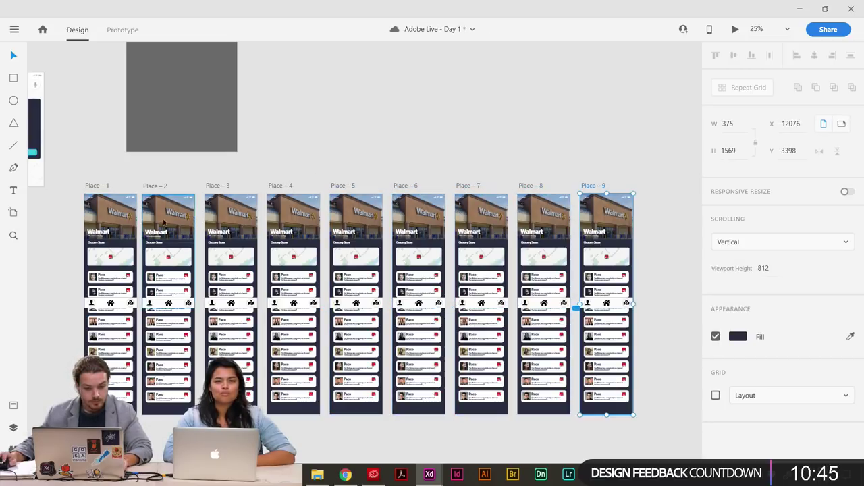
Delete the lower red store icon on the Map - 1 – 1 artboard and move the remaining red one down beside the lower wrench icon.
drag(60, 146, 407, 165)
scroll(403, 174, down, 1)
scroll(398, 183, up, 1)
scroll(398, 179, up, 5)
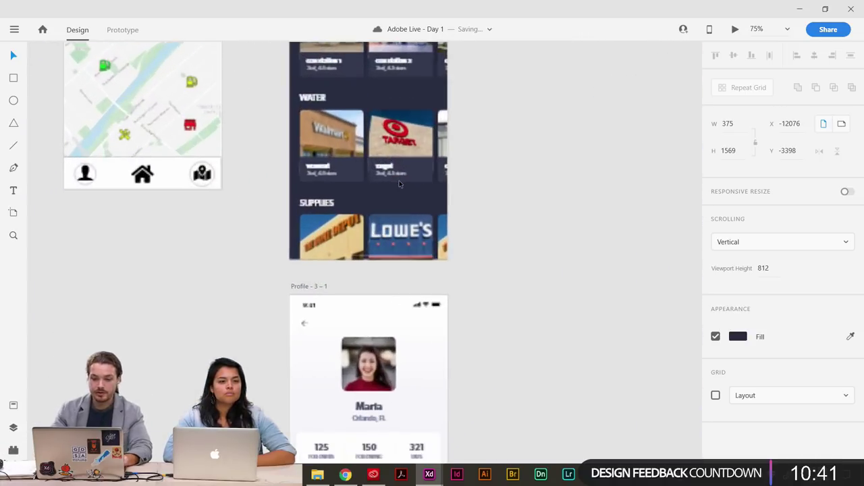
scroll(323, 231, up, 3)
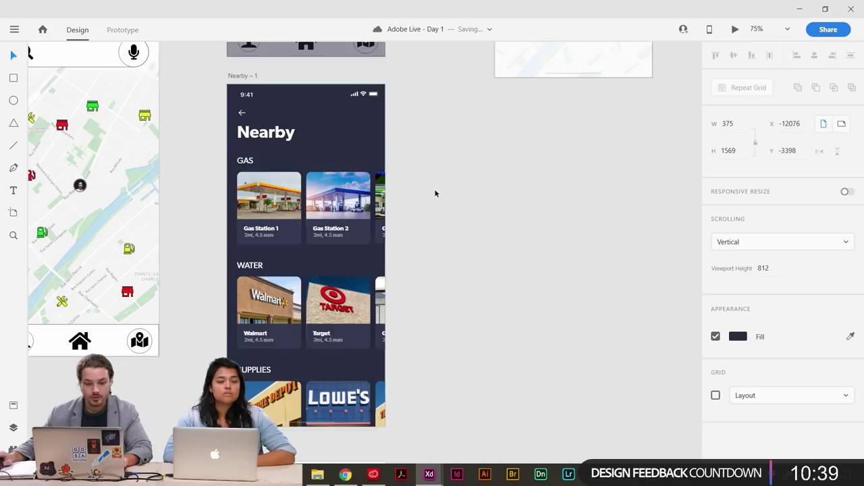
scroll(437, 191, left, 10)
scroll(436, 191, up, 2)
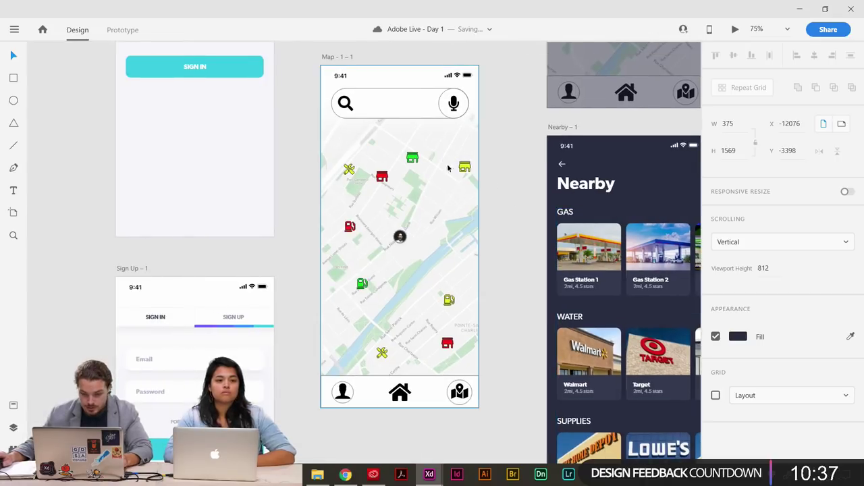
click(447, 343)
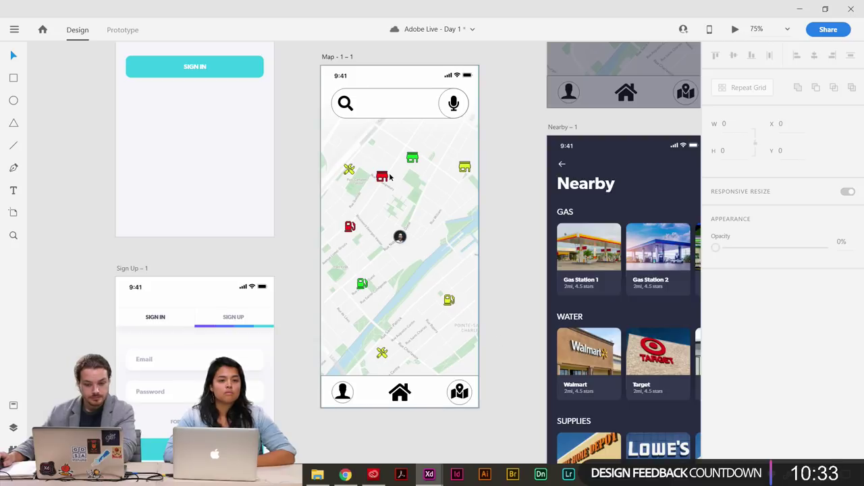
drag(447, 343, 413, 339)
click(503, 266)
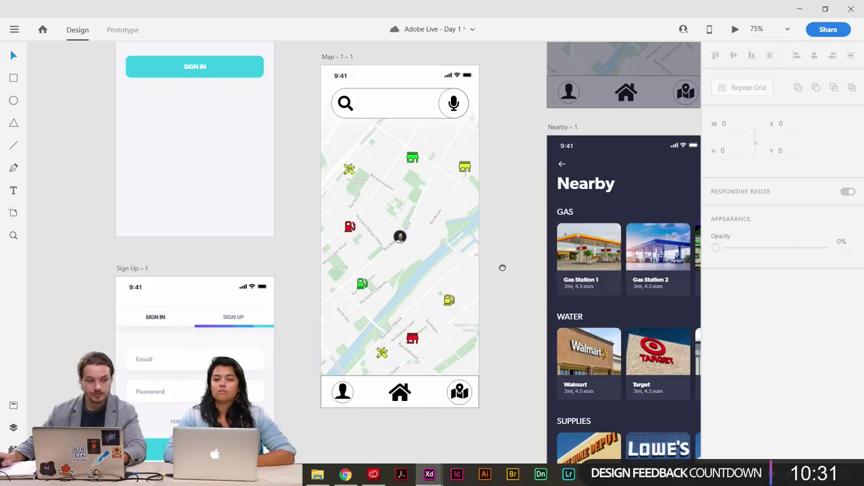
Move the gradient overlay on the Place – 2 header photo aside to X -94, exposing the photo beneath.
scroll(482, 284, right, 5)
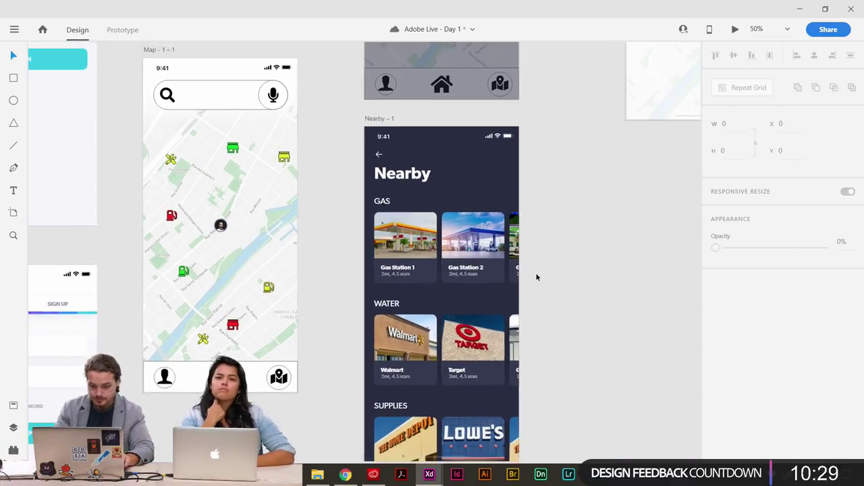
scroll(537, 276, down, 5)
scroll(478, 241, right, 10)
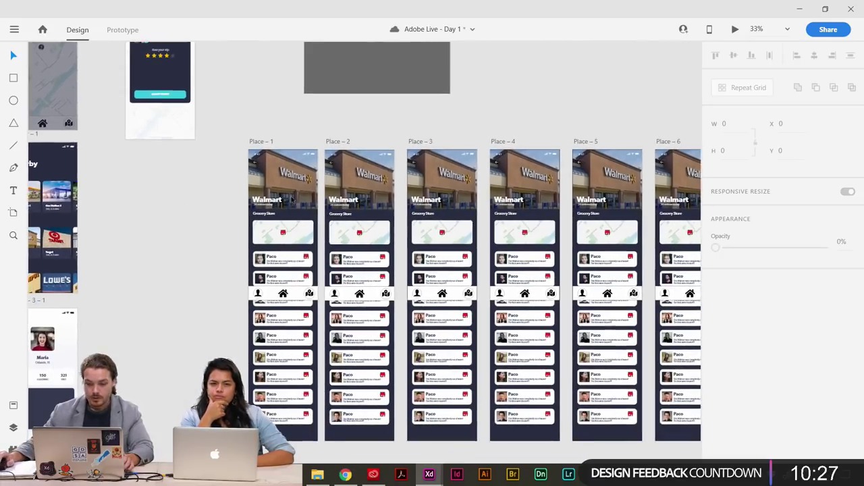
scroll(344, 217, up, 3)
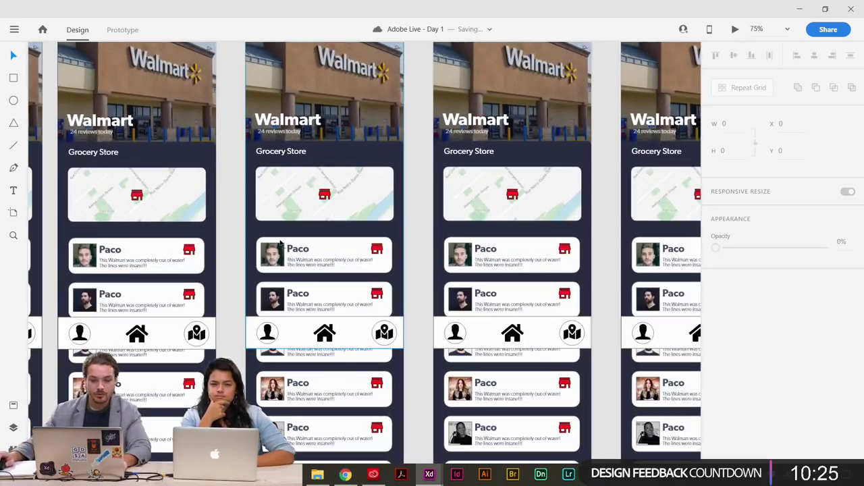
scroll(344, 216, down, 2)
click(343, 171)
drag(358, 246, 336, 258)
key(ctrl+z)
double_click(376, 259)
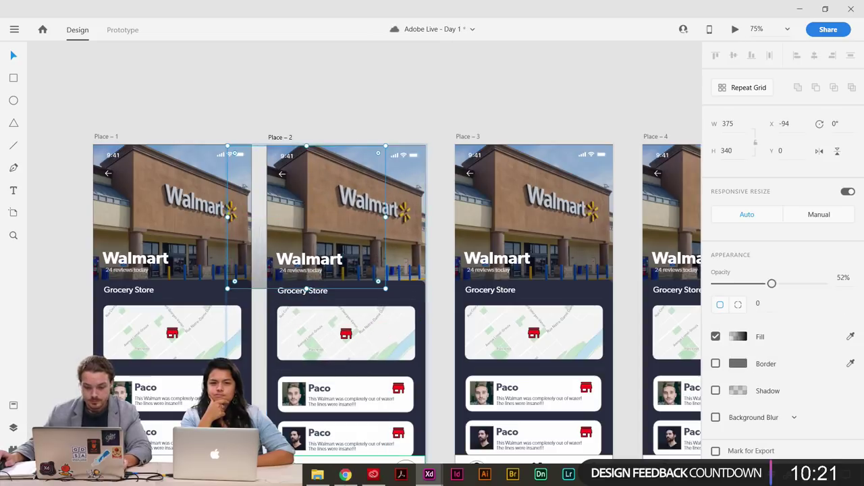
Replace the Place – 2 header photo with the Target image AdobeStock_279707077_Editorial_Use_Only from the Water stock folder.
click(318, 475)
click(52, 54)
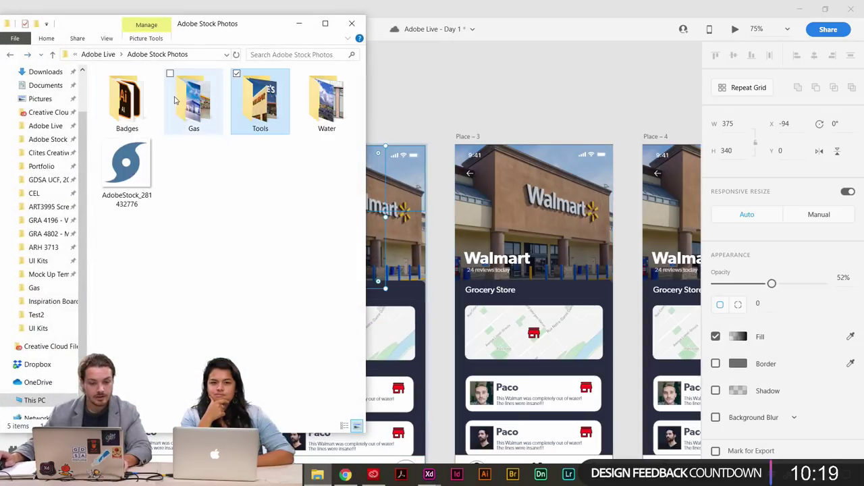
click(341, 116)
double_click(341, 117)
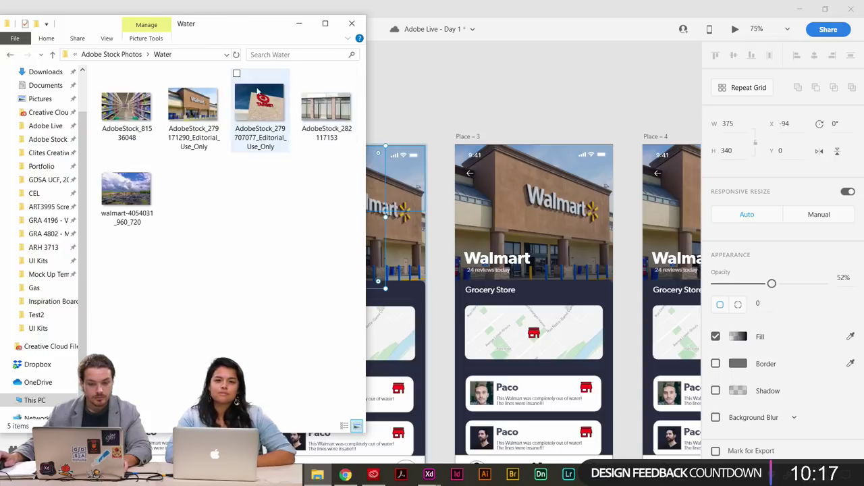
drag(260, 108, 101, 210)
click(431, 252)
Shift the Place – 3 gradient overlay aside, replace the header photo with AdobeStock_282117153 from the Water folder, and restore the overlay to X 0.
click(233, 191)
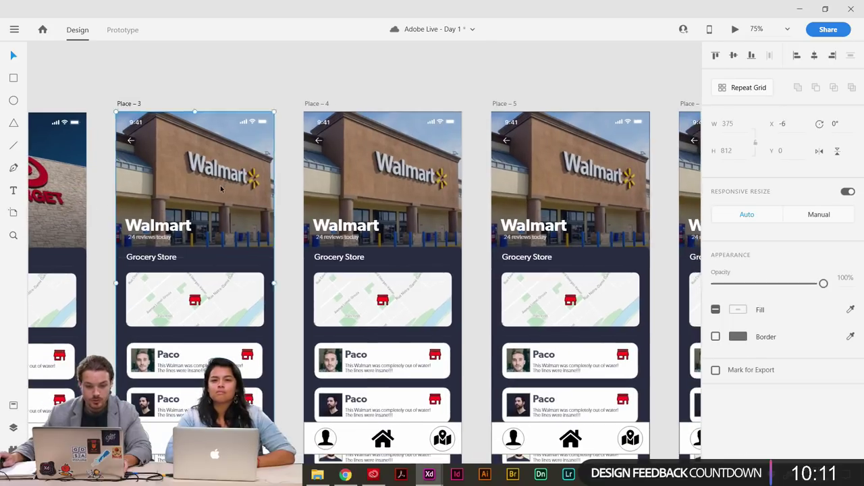
drag(233, 191, 202, 197)
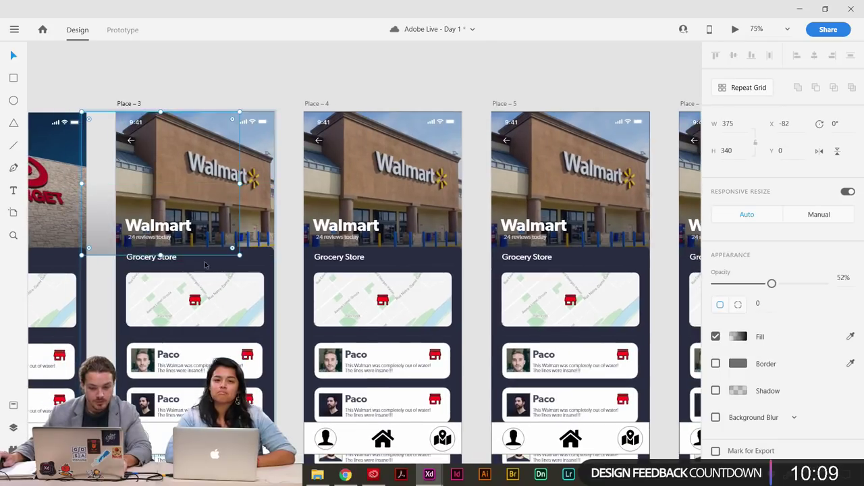
click(317, 475)
drag(223, 30, 677, 38)
drag(781, 114, 203, 190)
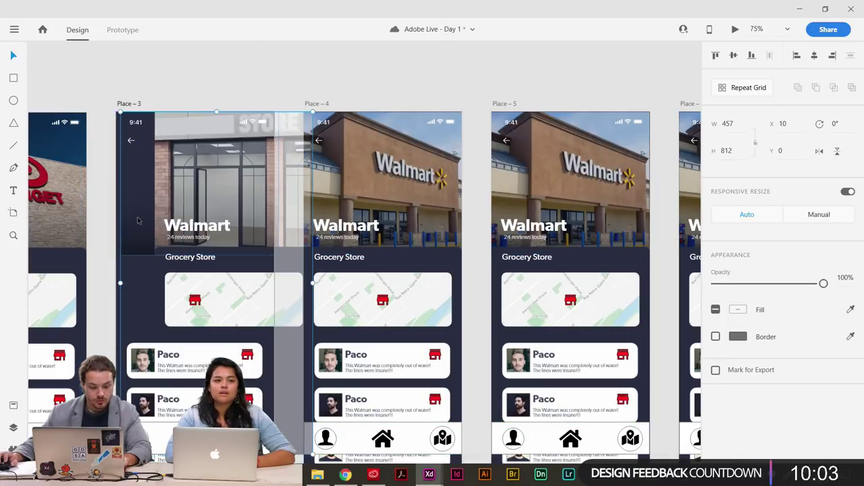
drag(98, 226, 131, 221)
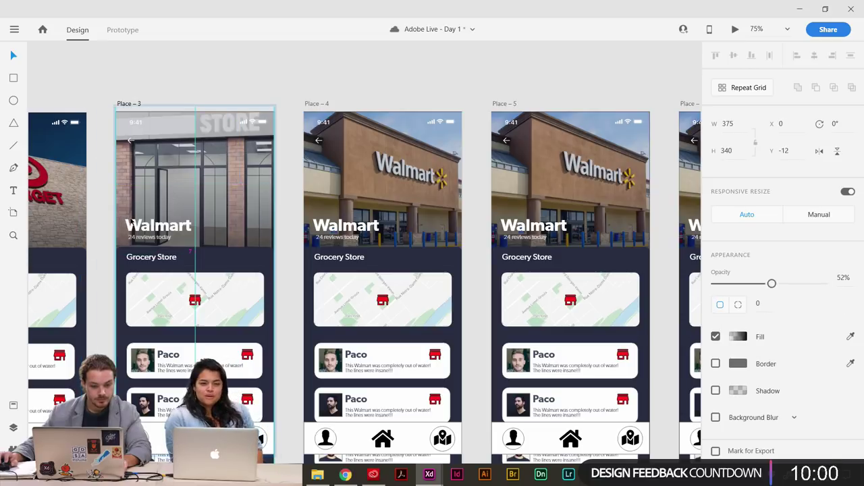
click(295, 75)
Move the gradient overlay on the Place – 4 header photo aside to X -76.
scroll(295, 81, right, 3)
double_click(304, 194)
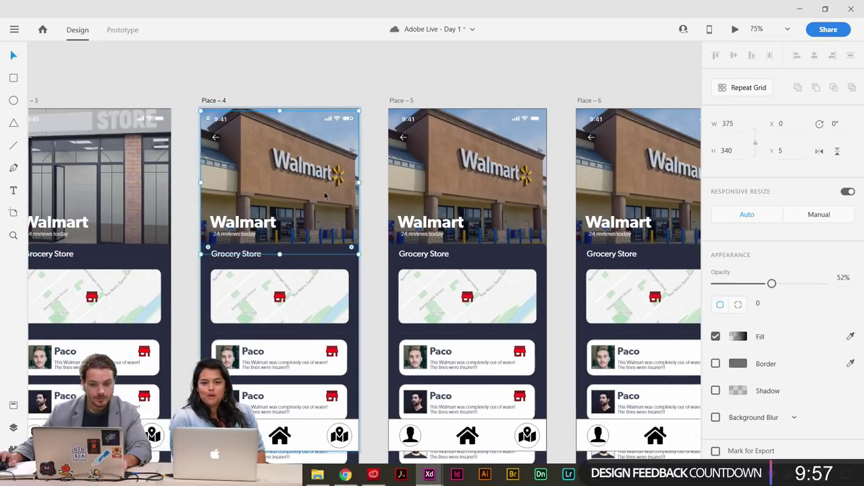
drag(325, 193, 293, 197)
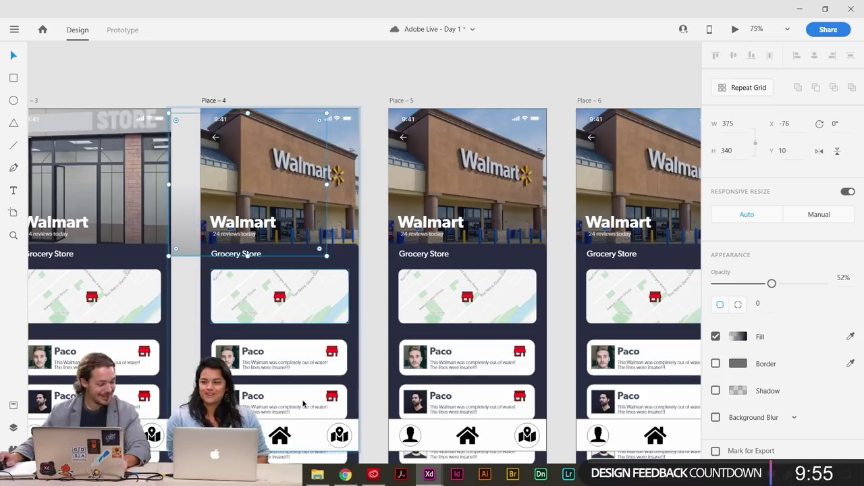
Replace the Place – 4 header photo with AdobeStock_133660124 from the Gas stock folder and slide the gradient overlay back over it.
click(318, 474)
click(464, 63)
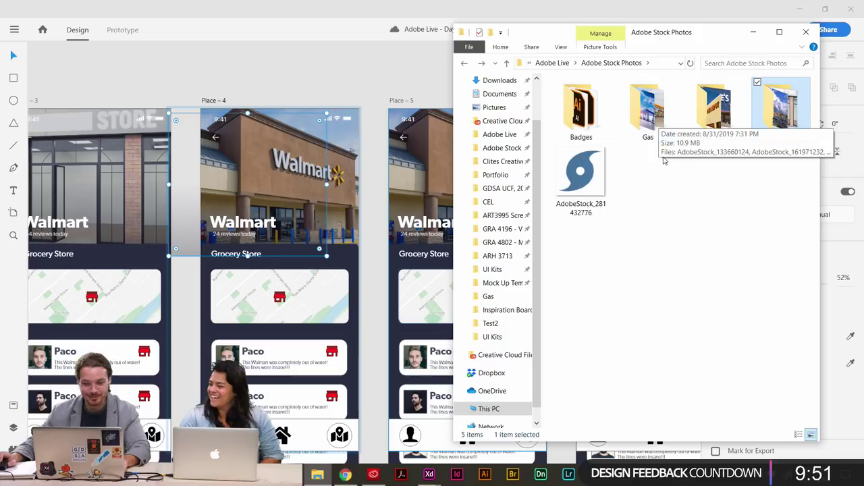
mouse_move(721, 83)
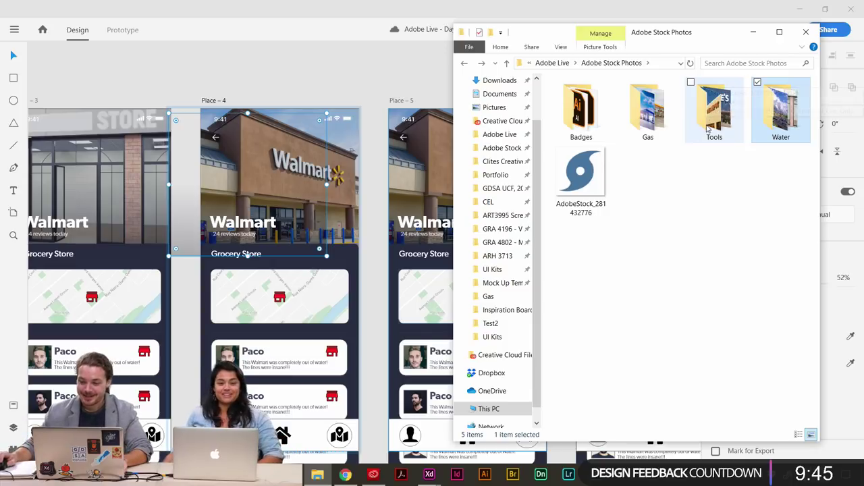
double_click(648, 112)
drag(581, 116, 323, 186)
click(318, 187)
drag(318, 184, 336, 207)
click(384, 219)
Shift the Place – 5 gradient overlay aside, replace the header photo with AdobeStock_161971232 from the Gas folder, and return the overlay to X 0.
drag(520, 196, 359, 186)
click(393, 182)
click(318, 475)
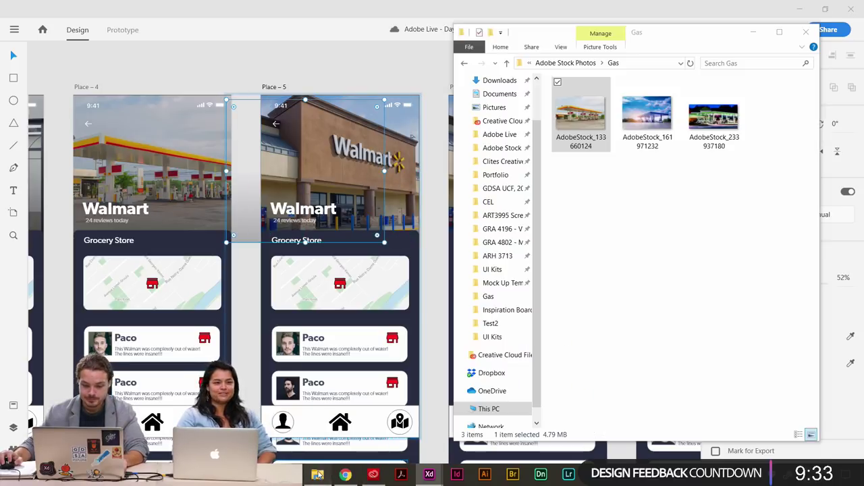
drag(647, 120, 404, 192)
click(300, 160)
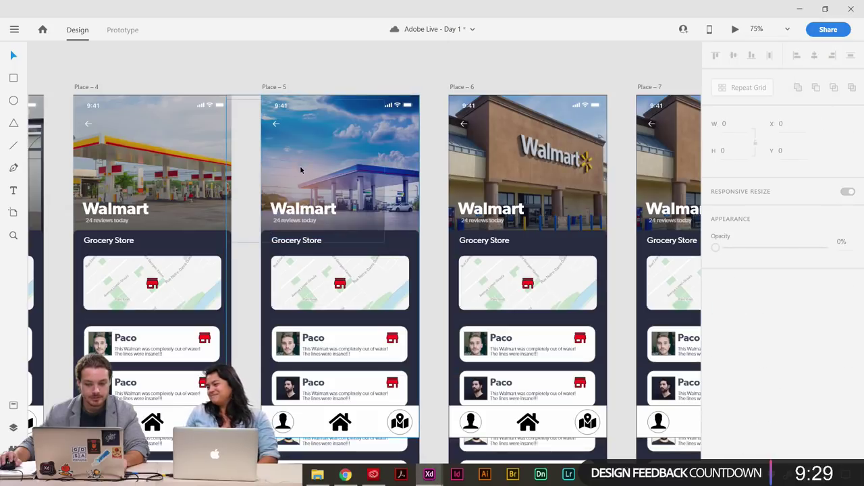
drag(269, 187, 304, 184)
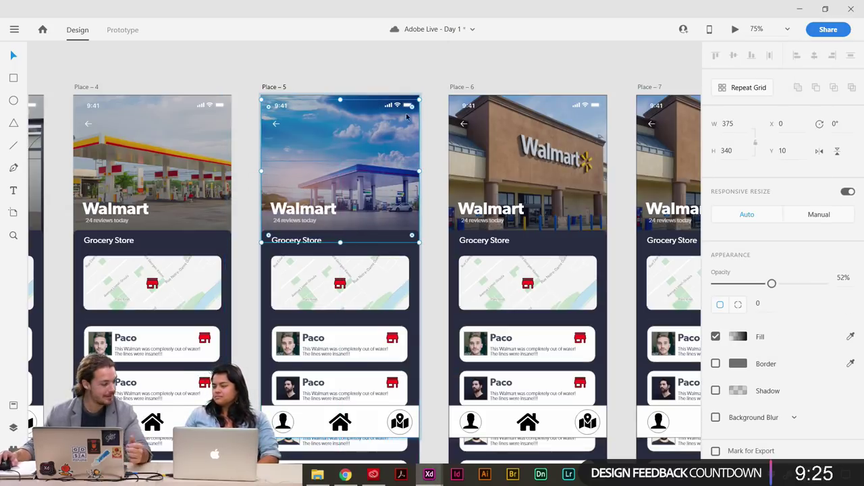
click(430, 98)
click(385, 205)
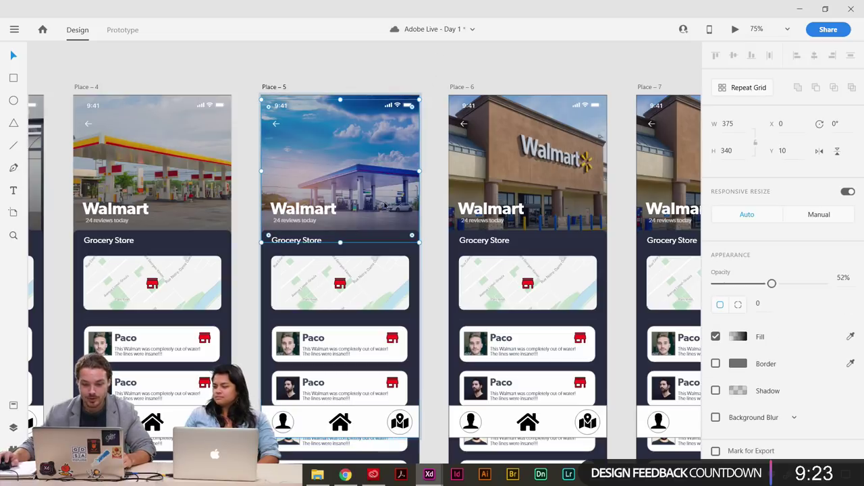
Move the gradient overlay on the Place – 6 header photo aside to X -57.
click(521, 56)
drag(520, 56, 431, 58)
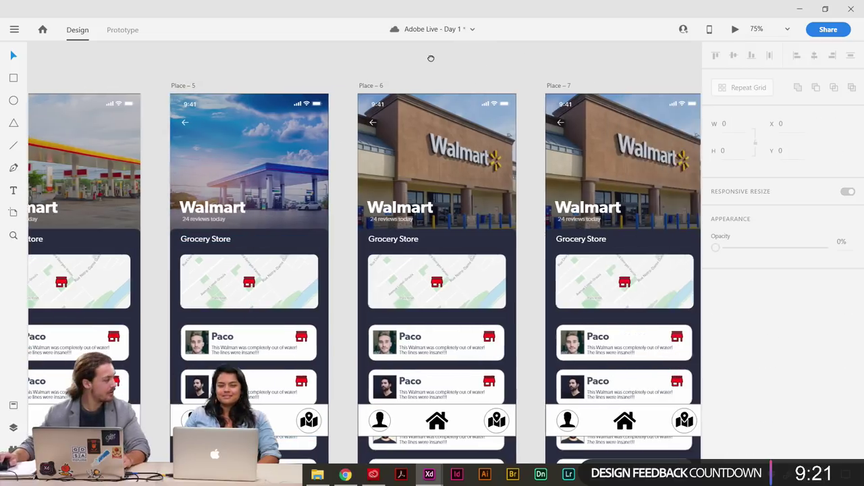
click(483, 185)
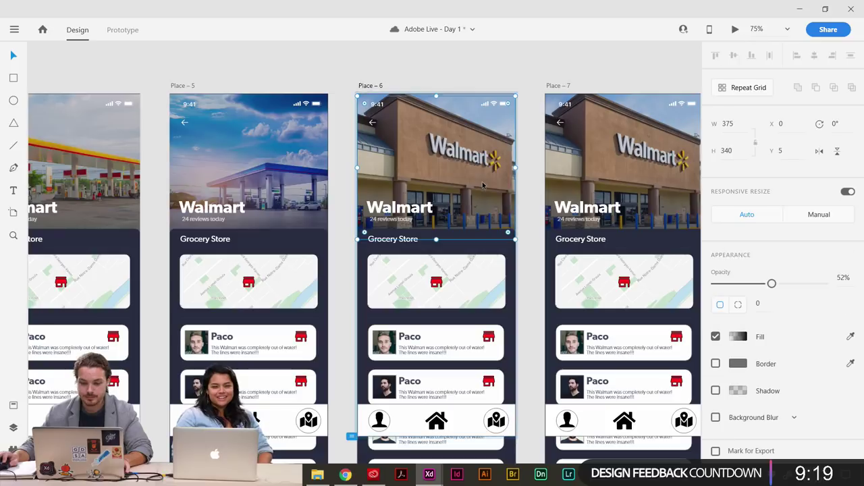
drag(498, 185, 474, 187)
click(318, 475)
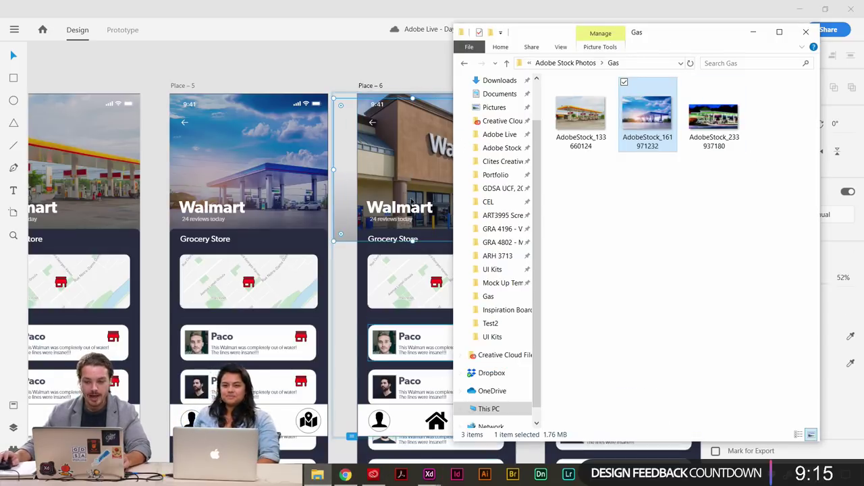
scroll(414, 281, down, 4)
scroll(415, 281, up, 3)
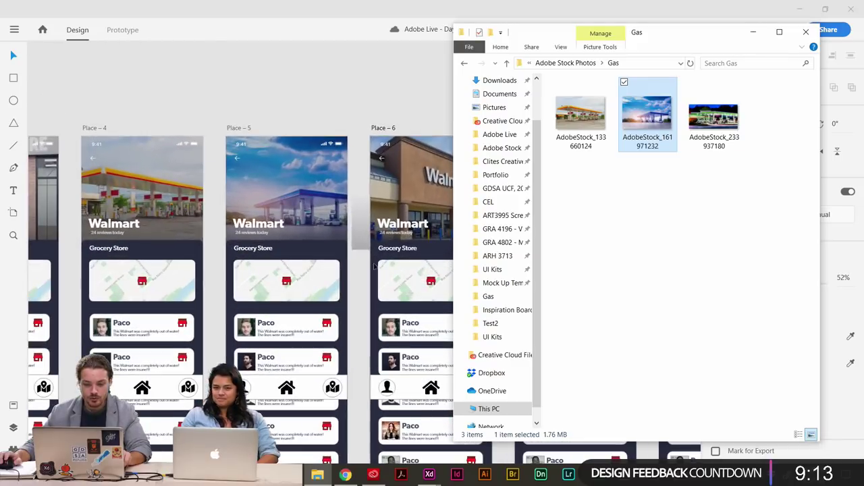
Deselect everything and save the Adobe Live - Day 1 document.
drag(322, 265, 155, 244)
click(380, 60)
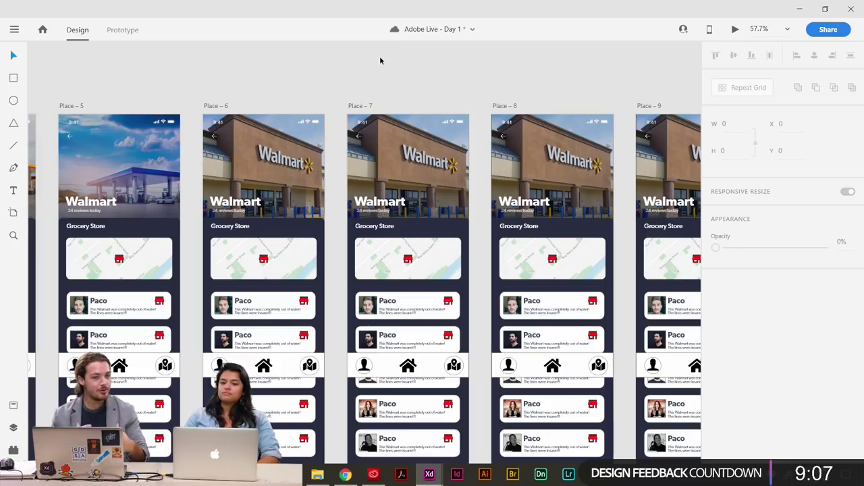
key(ctrl+s)
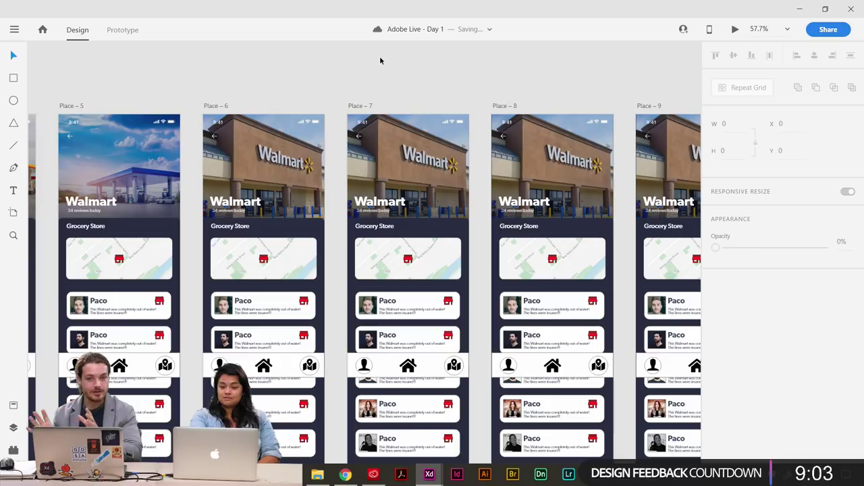
Replace the Place – 6 header photo with the night gas station image AdobeStock_233937180 from the Gas stock folder.
scroll(412, 48, left, 3)
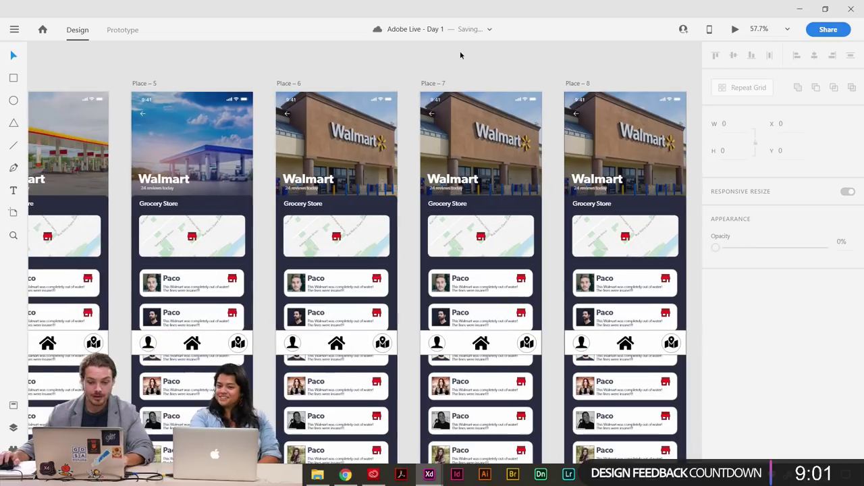
scroll(460, 52, up, 2)
drag(420, 106, 381, 223)
click(358, 173)
double_click(358, 173)
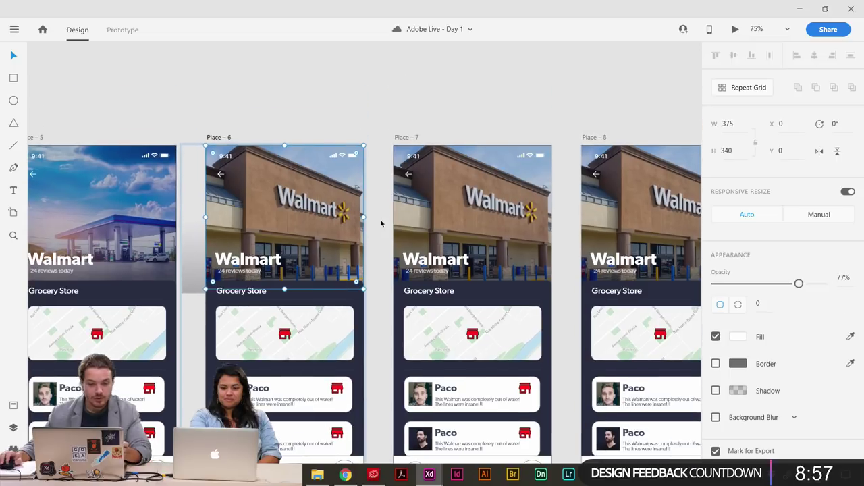
click(317, 474)
drag(713, 117, 370, 252)
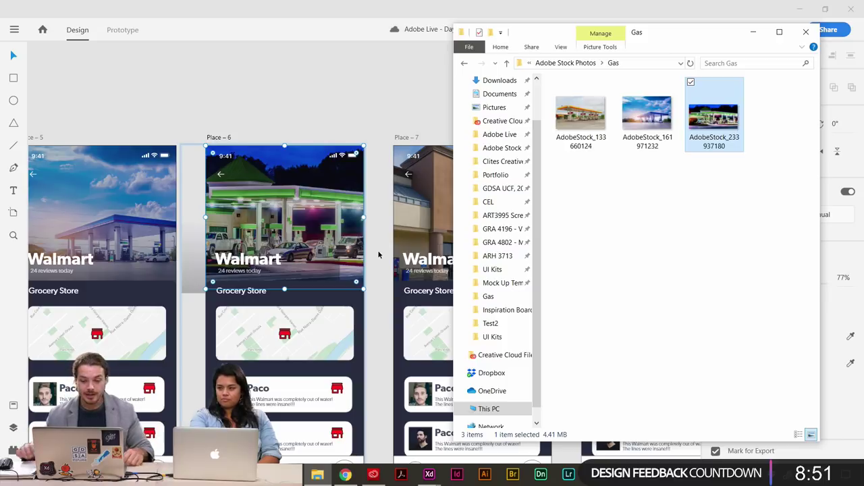
Move the gradient overlay on Place – 6 back over its new header photo.
click(392, 77)
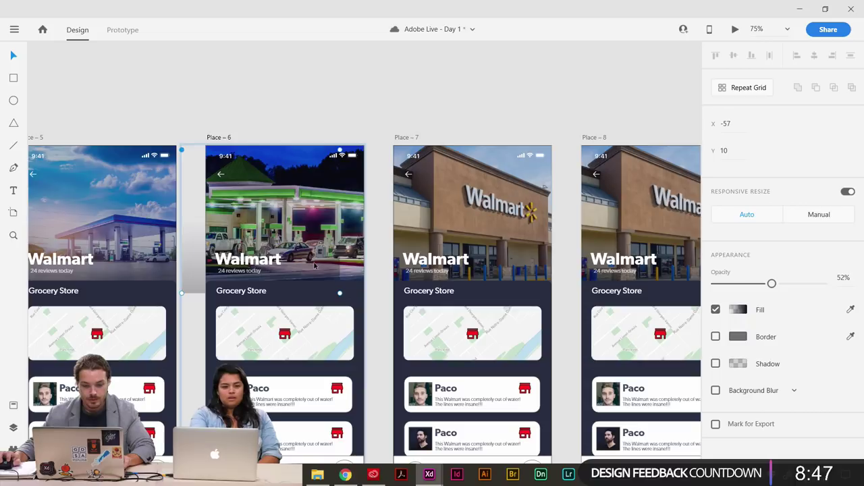
drag(302, 249, 333, 240)
click(380, 87)
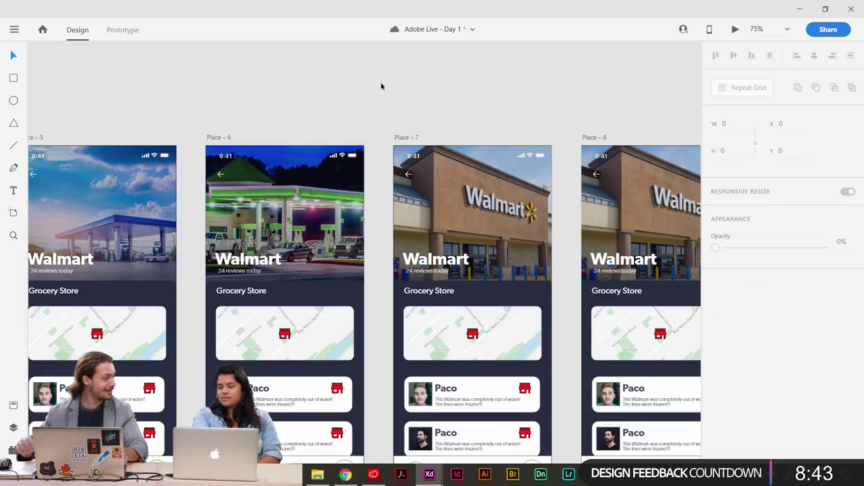
Try to move the gradient overlay on Place – 7 aside, and open the Adobe Stock Photos folder.
drag(528, 139, 388, 114)
click(370, 222)
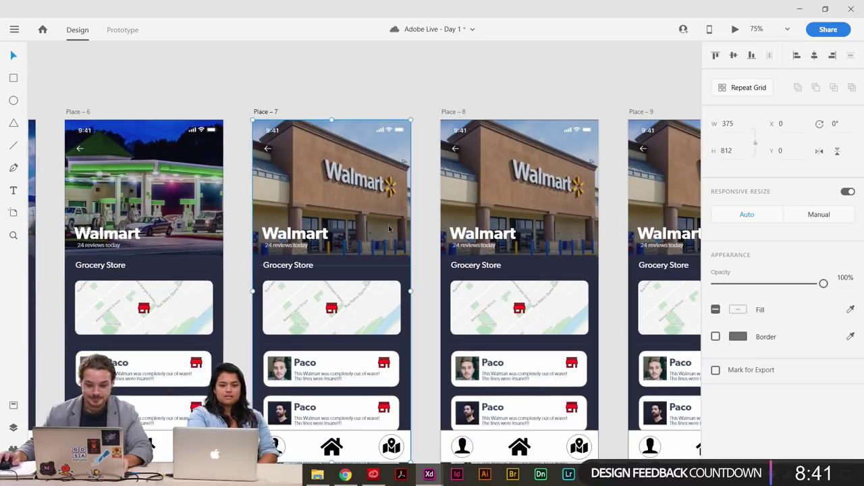
double_click(390, 232)
drag(392, 231, 367, 231)
key(ctrl+z)
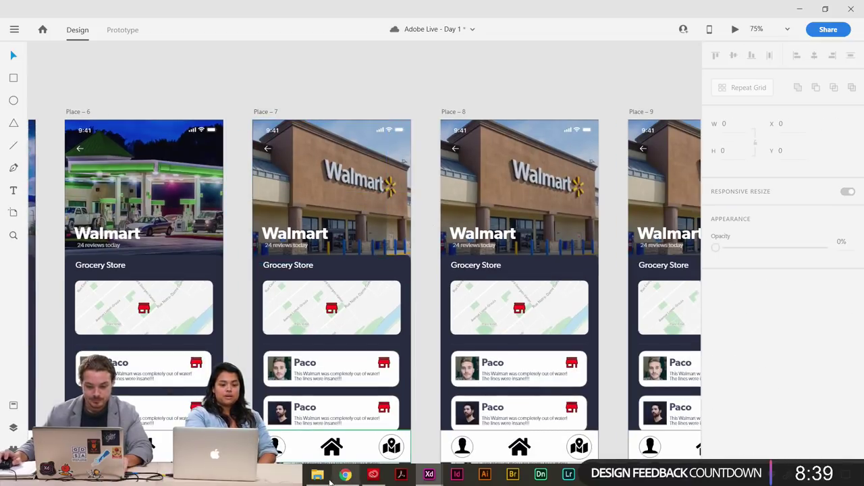
click(318, 475)
click(464, 63)
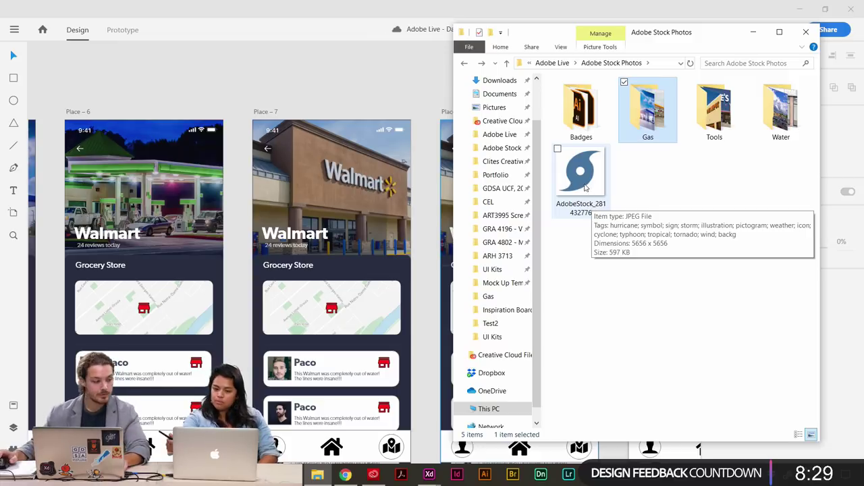
click(263, 75)
click(122, 29)
drag(278, 69, 332, 56)
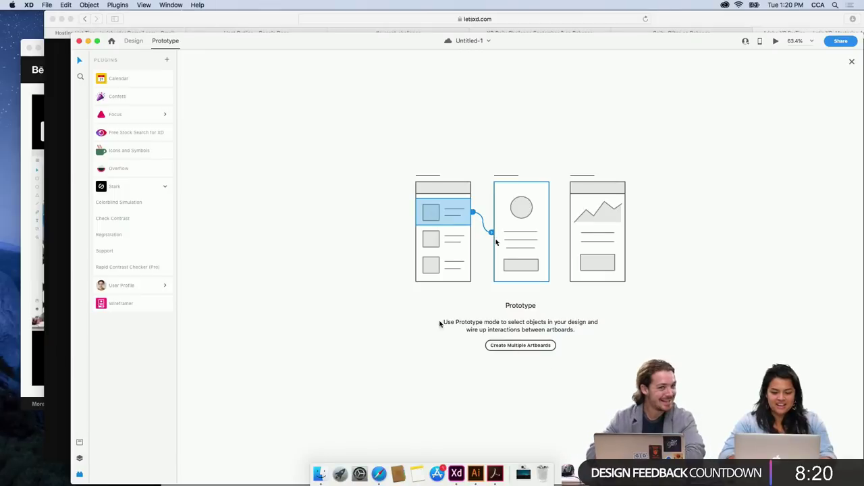
click(130, 41)
In the Untitled-1 document, draw a circle about 206 by 206 near the middle of the iPhone X/XS – 1 artboard.
click(79, 174)
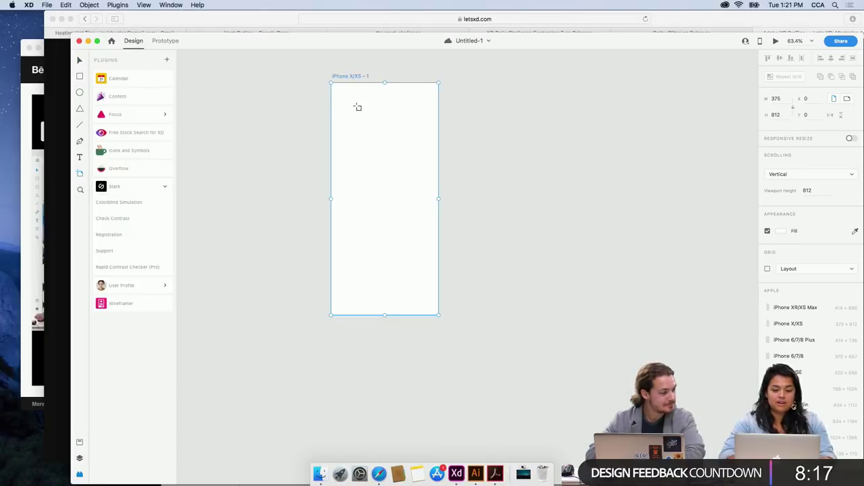
click(79, 93)
mouse_move(359, 149)
mouse_down()
mouse_move(411, 247)
mouse_move(421, 247)
mouse_up()
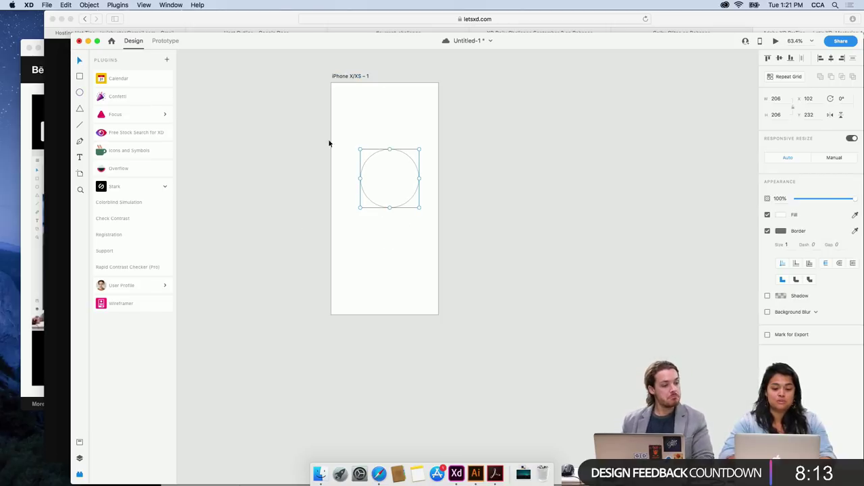
Move the circle slightly up and to the left on the artboard, and duplicate the iPhone X/XS – 1 artboard.
drag(376, 172, 362, 163)
click(361, 79)
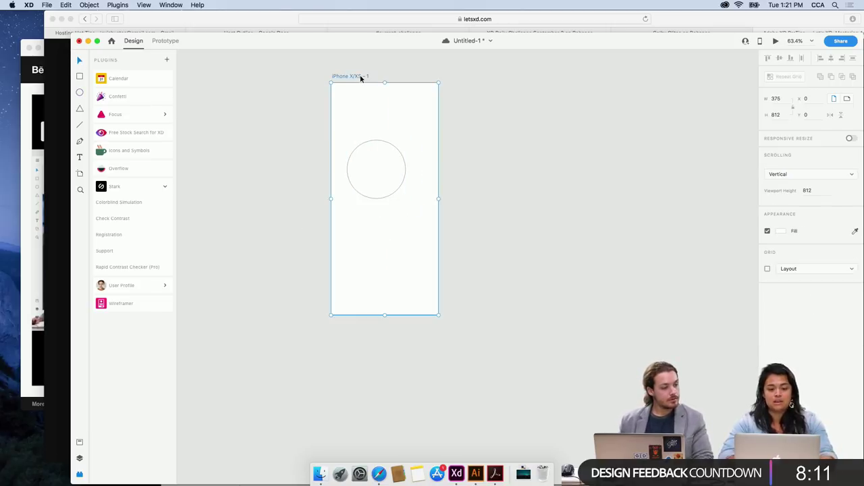
key(super+d)
Switch to Prototype mode, start an interaction on the circle in iPhone X/XS – 1, and view its trigger options.
click(383, 160)
click(174, 42)
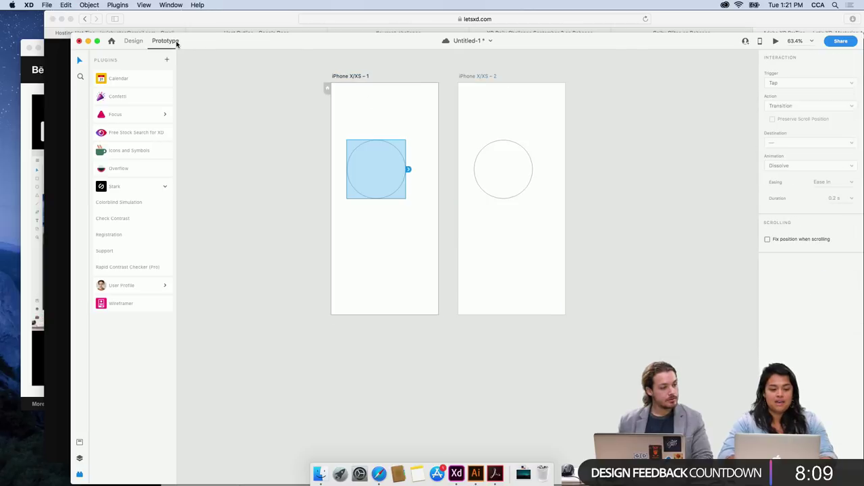
click(408, 171)
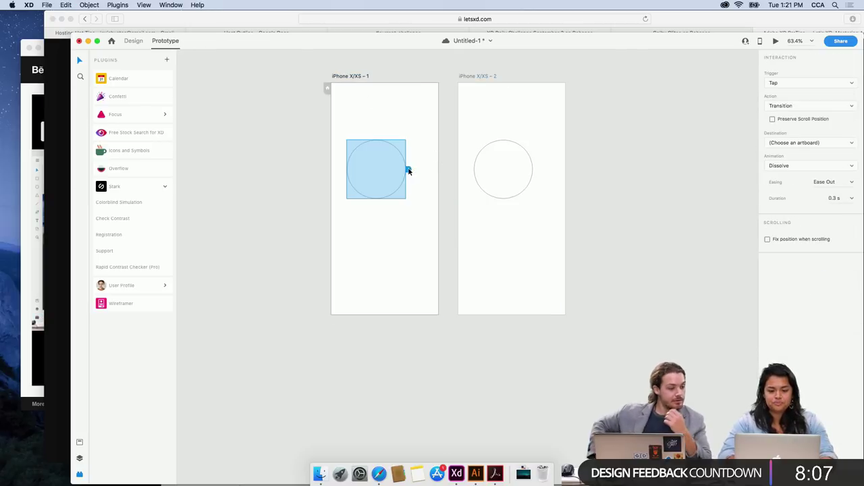
click(813, 83)
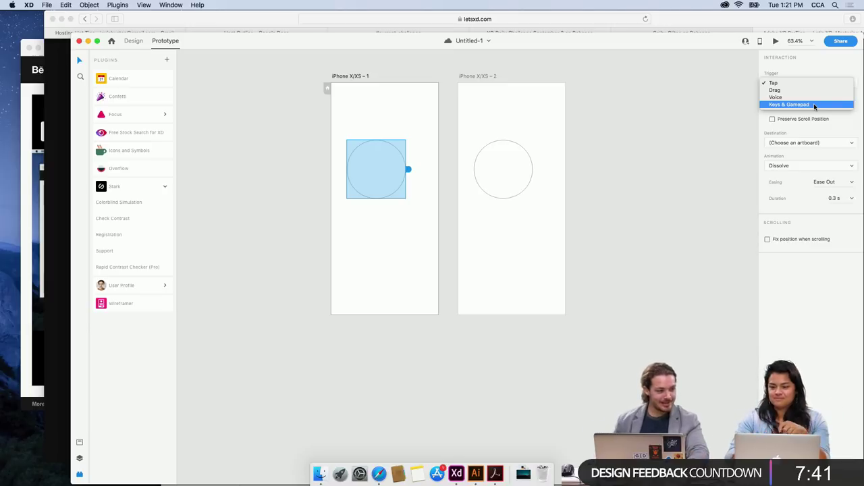
click(722, 42)
drag(721, 42, 715, 27)
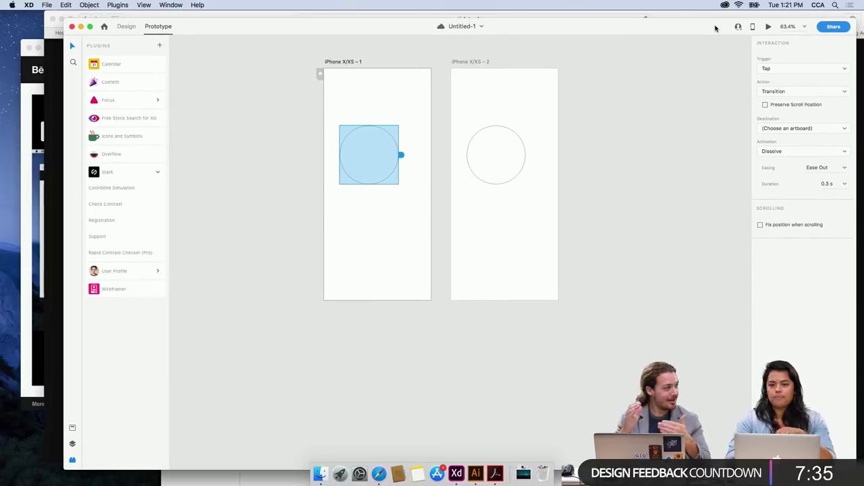
Set the circle interaction's trigger to Keys & Gamepad and activate its key assignment.
click(820, 136)
click(816, 112)
click(813, 91)
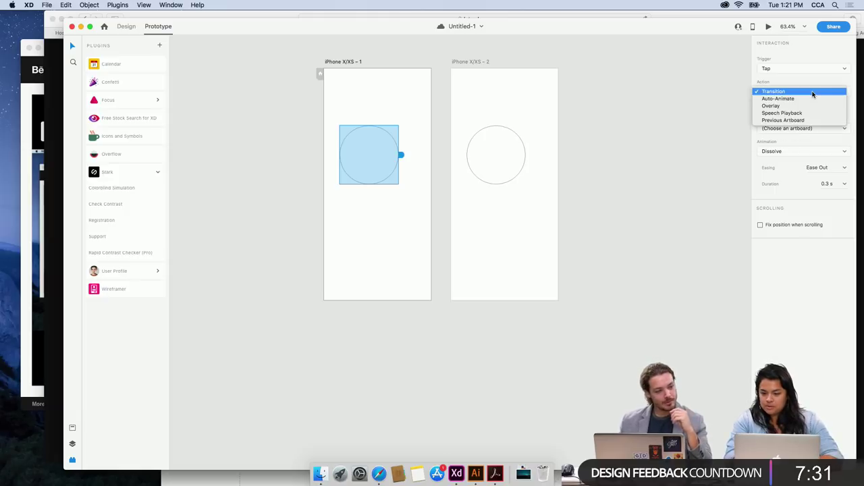
click(809, 77)
click(807, 72)
click(795, 90)
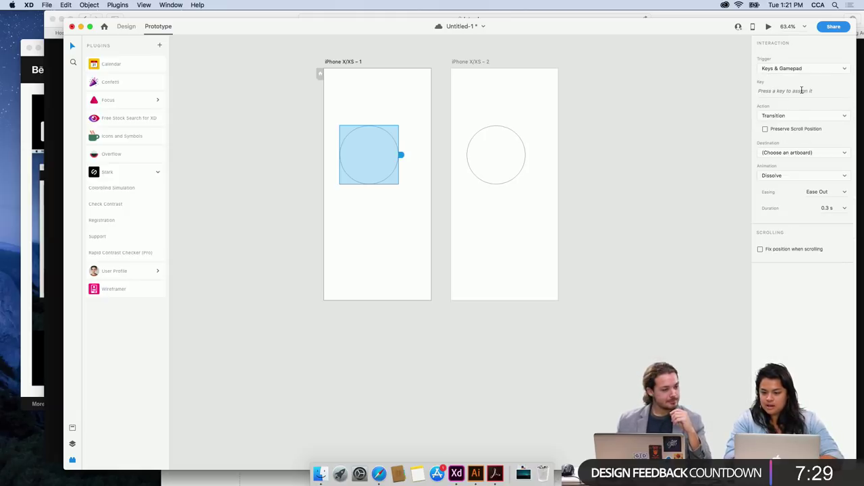
click(792, 118)
click(797, 90)
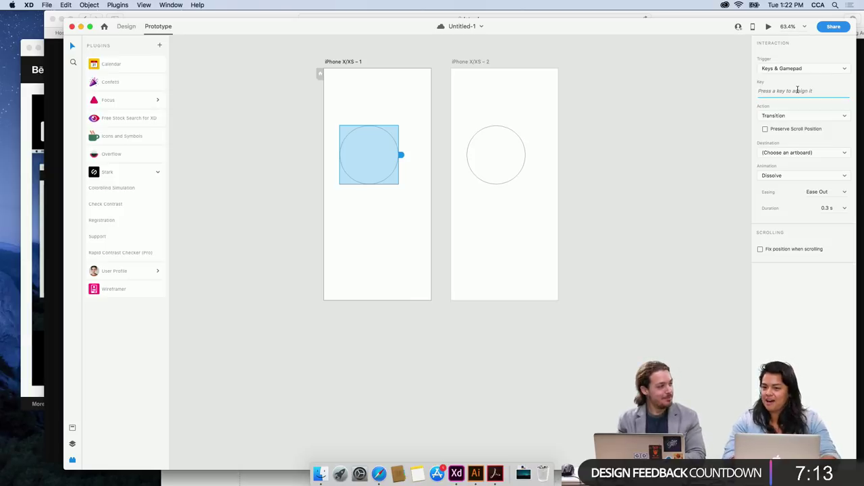
drag(593, 29, 581, 26)
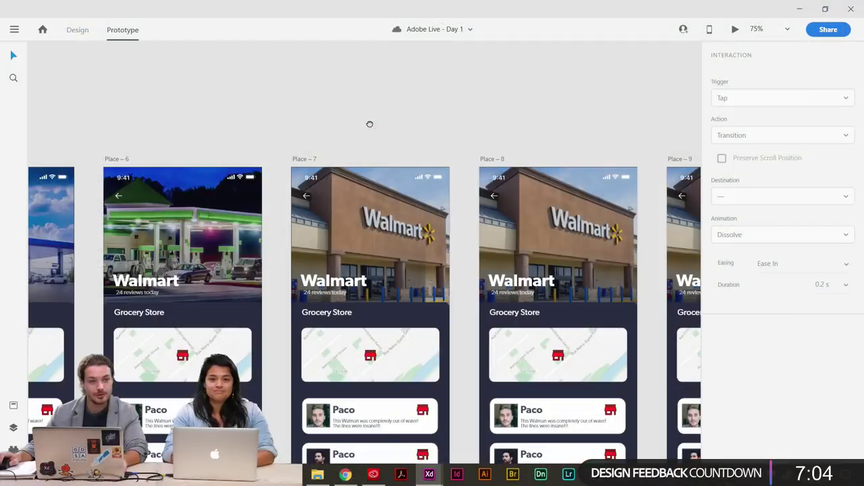
In the Adobe Live - Day 1 document, replace the Place – 7 header photo with AdobeStock_283780893_Editorial_Use_Only from the Tools stock folder.
drag(370, 124, 412, 83)
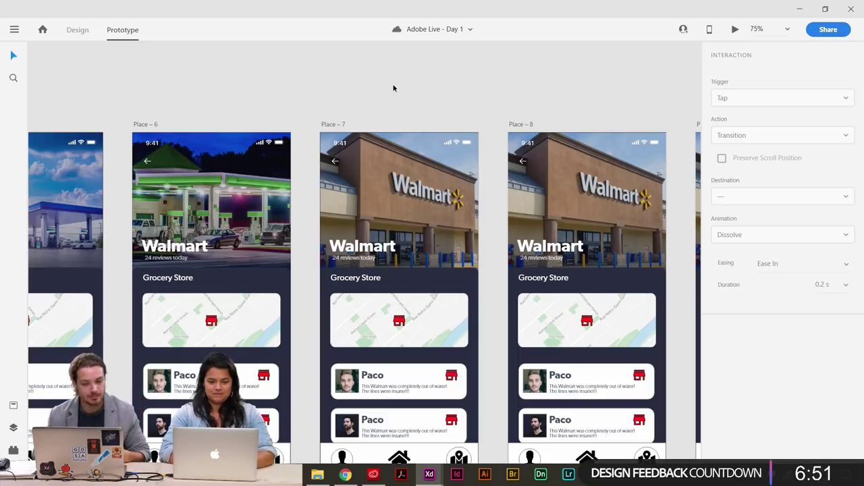
drag(402, 83, 422, 71)
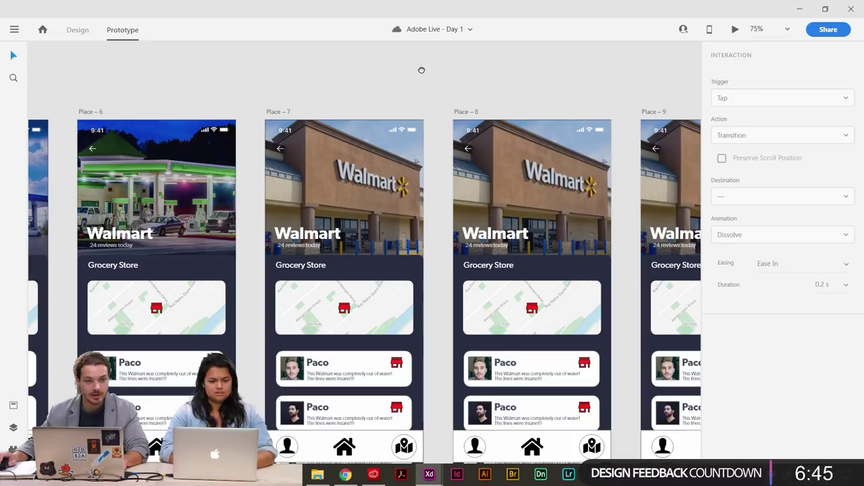
click(322, 474)
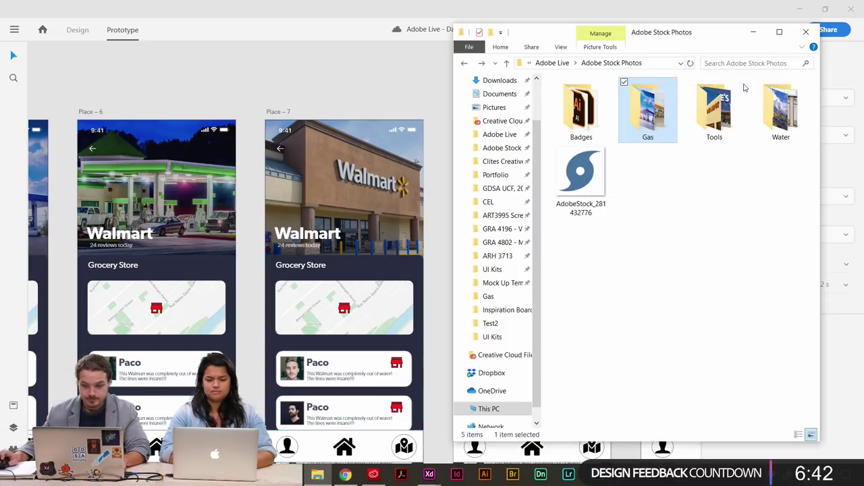
click(415, 72)
drag(452, 93, 454, 67)
key(alt+Tab)
double_click(726, 128)
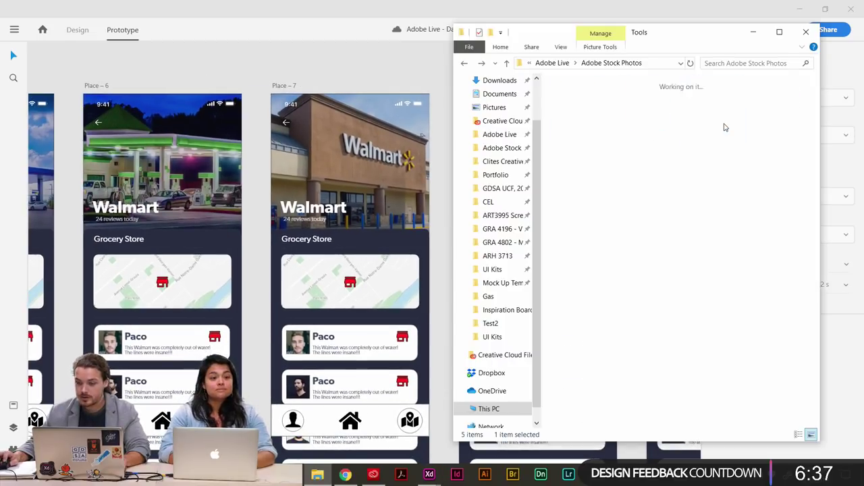
drag(581, 115, 418, 178)
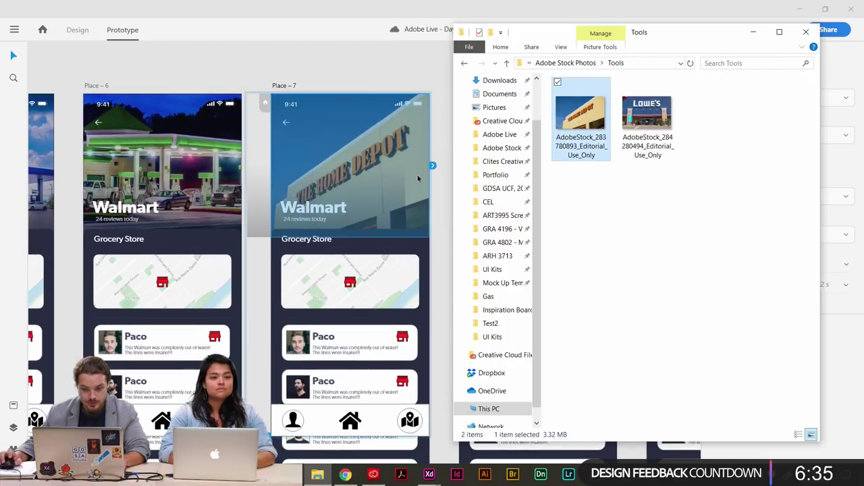
Move the gradient overlay on Place – 7 back over its Home Depot header photo.
scroll(422, 187, right, 5)
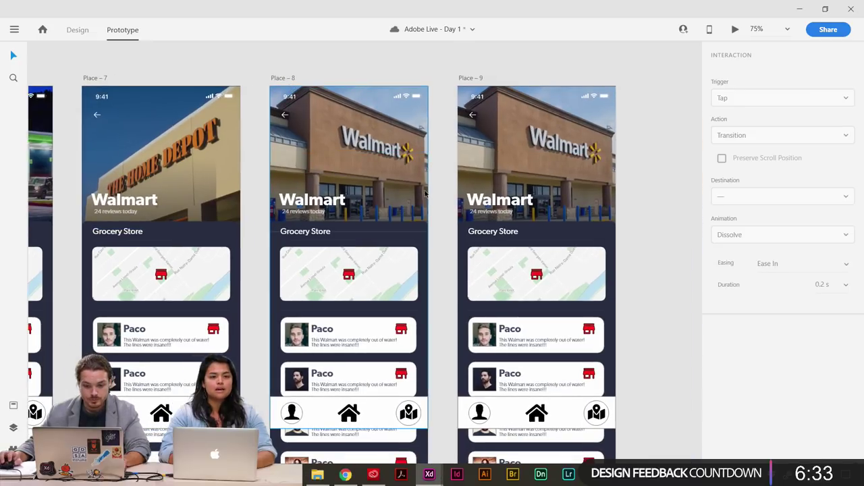
click(139, 169)
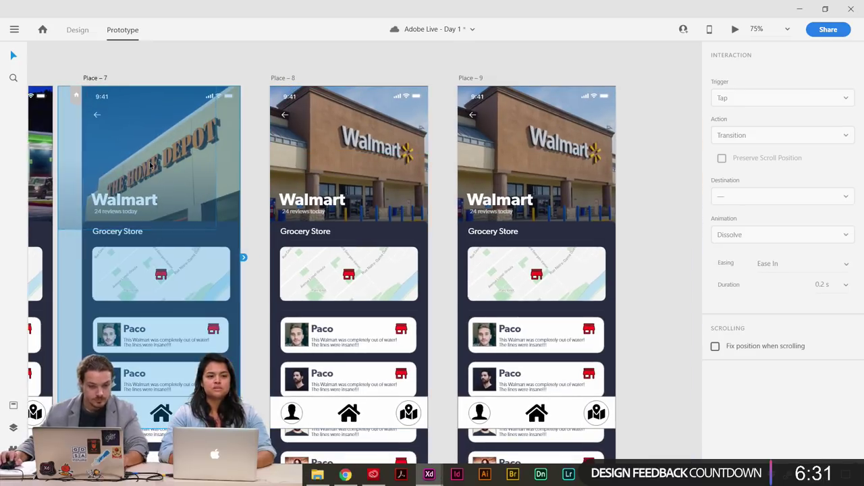
double_click(150, 165)
drag(151, 166, 175, 164)
click(260, 173)
drag(284, 174, 531, 158)
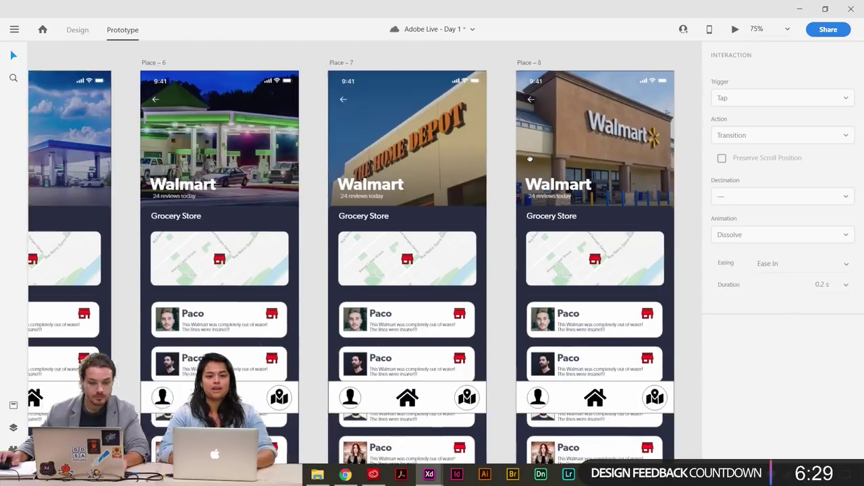
Replace the Place – 8 header photo with the Lowe's image AdobeStock_284280494_Editorial_Use_Only, moving the gradient overlay aside and back over it.
scroll(409, 165, right, 5)
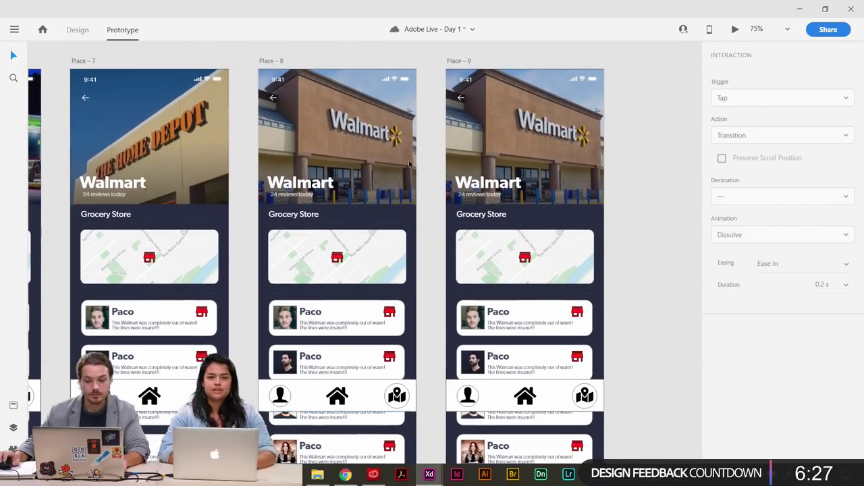
click(339, 145)
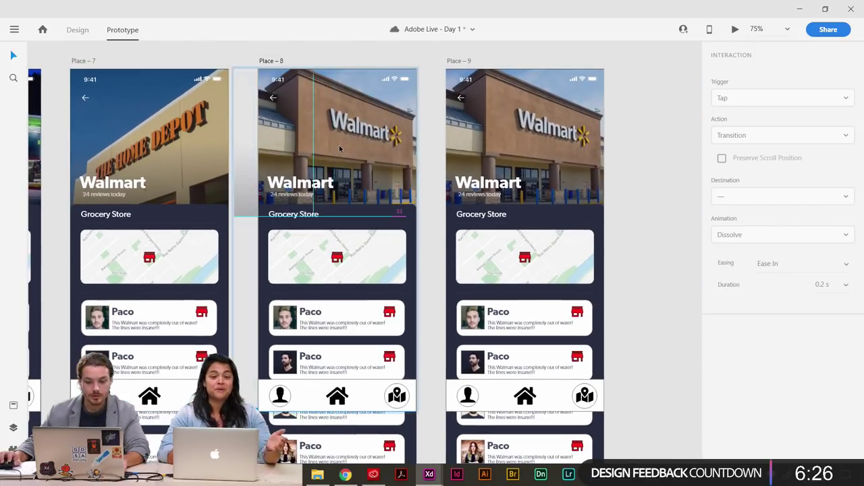
click(437, 198)
click(317, 475)
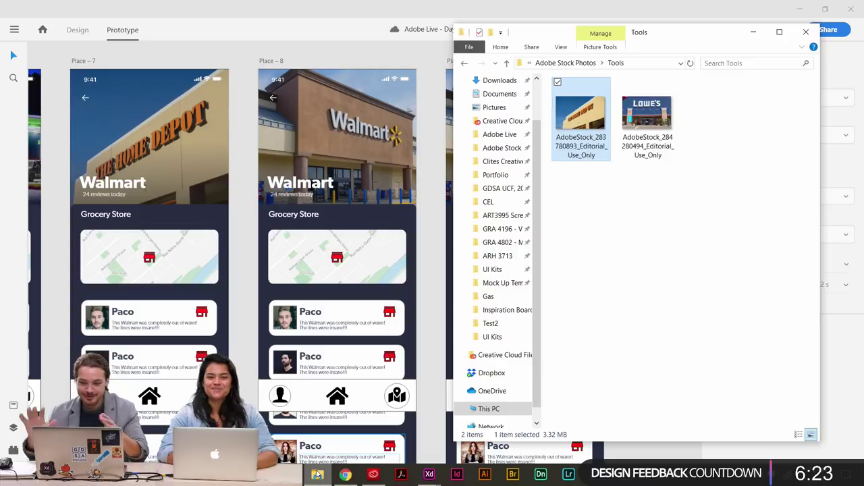
drag(647, 115, 420, 162)
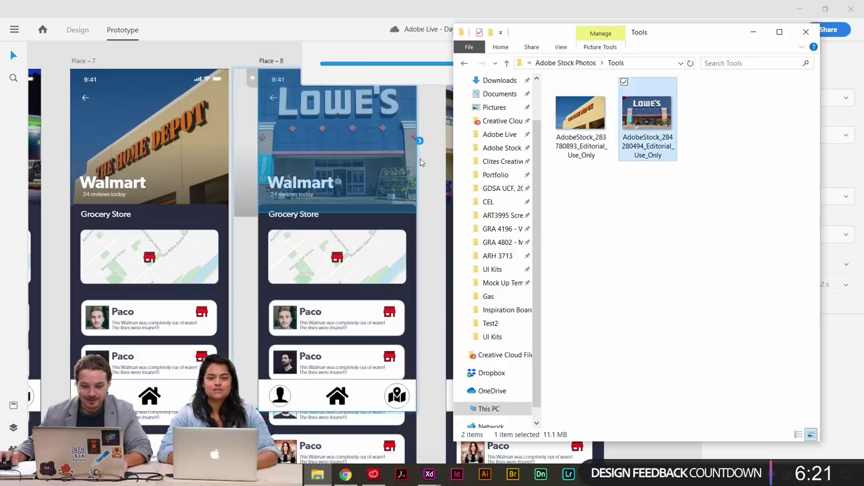
click(421, 162)
click(305, 157)
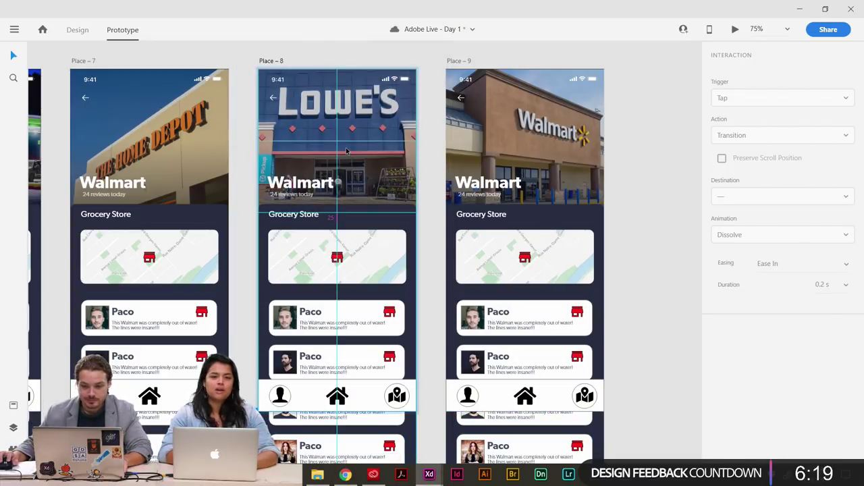
Replace the Place – 9 header photo with the Home Depot image AdobeStock_283780893_Editorial_Use_Only, moving the gradient overlay aside and back over it.
scroll(439, 166, right, 3)
click(443, 165)
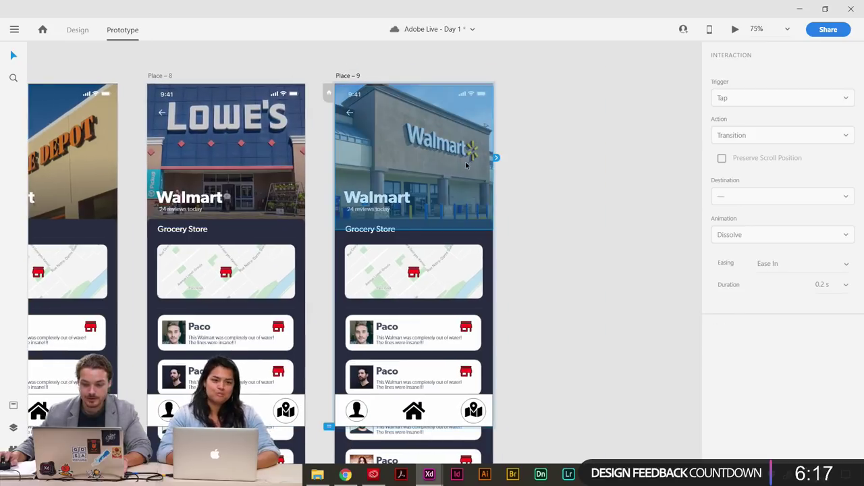
click(325, 477)
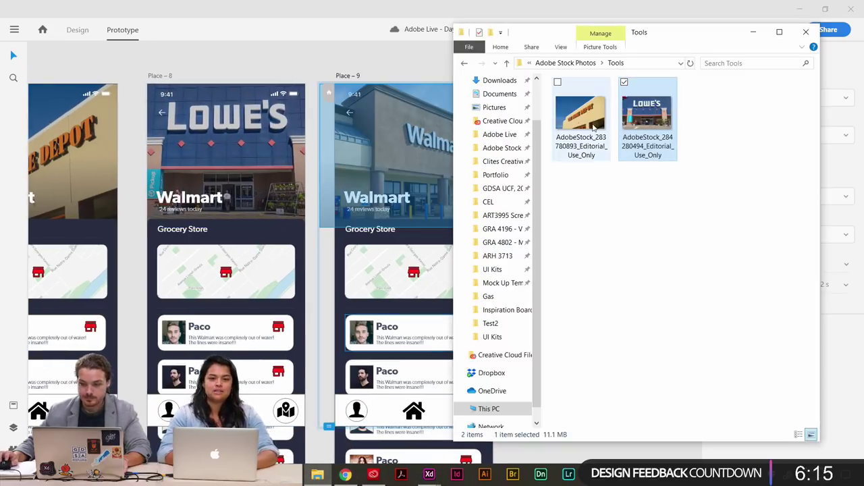
drag(582, 125, 586, 188)
click(416, 60)
drag(398, 60, 239, 62)
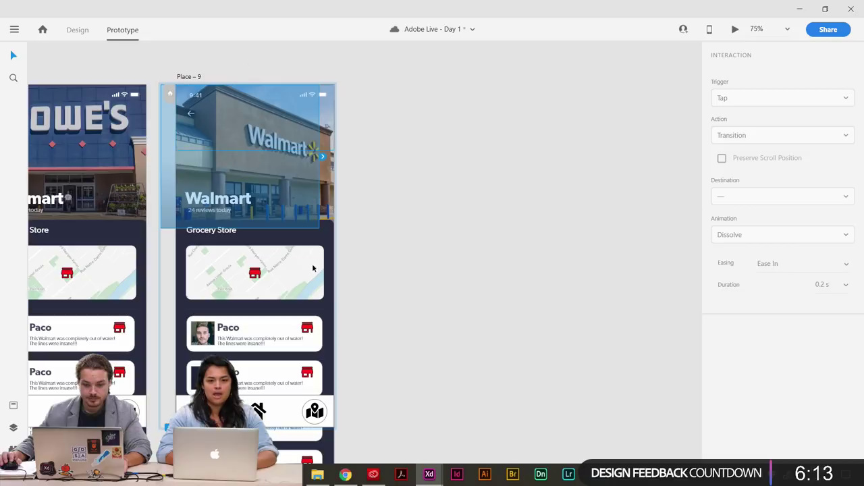
click(327, 477)
drag(581, 125, 298, 164)
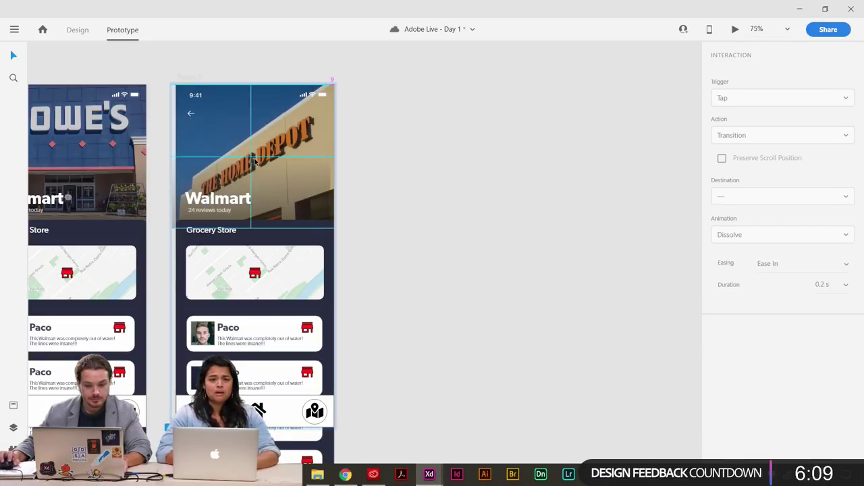
Switch to Design mode and examine the header photos across the Place – 1 to Place – 9 screens.
scroll(439, 258, left, 10)
scroll(362, 278, left, 2)
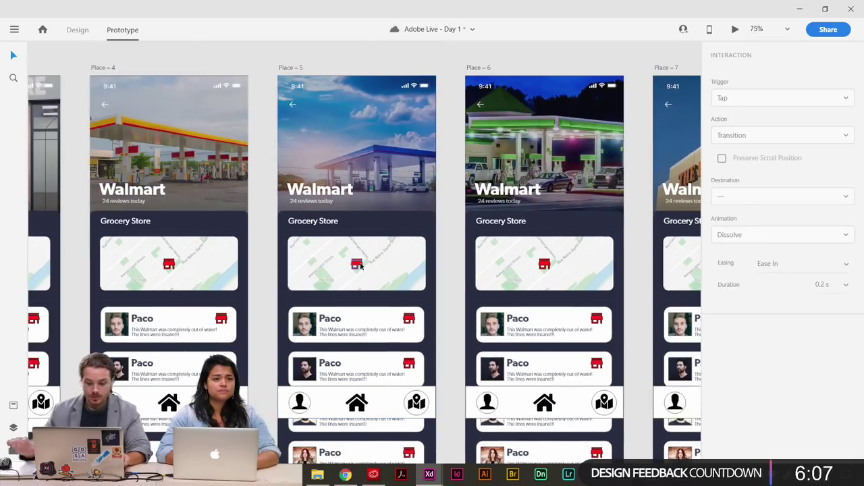
key(ctrl+0)
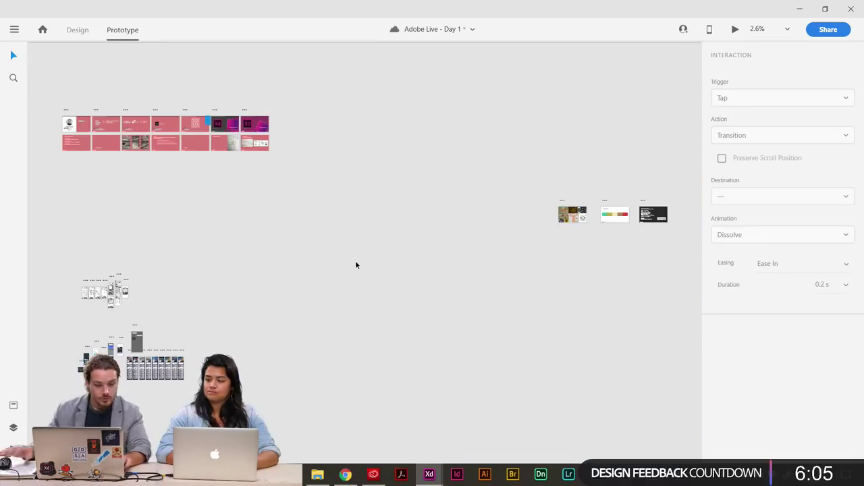
click(78, 32)
drag(63, 271, 222, 422)
drag(260, 333, 278, 266)
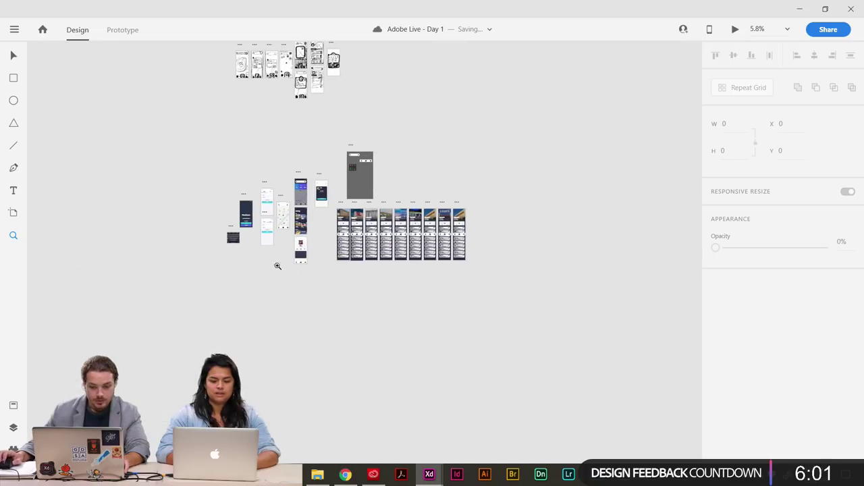
drag(334, 192, 507, 279)
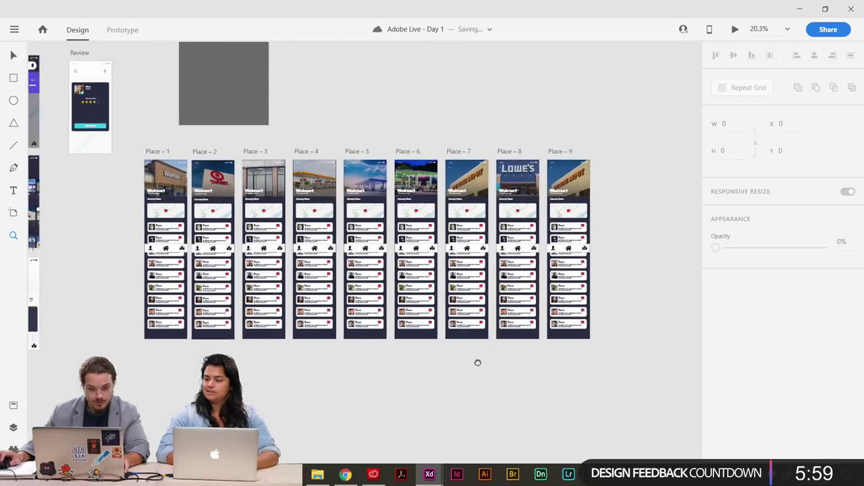
key(ctrl+plus)
key(ctrl+plus)
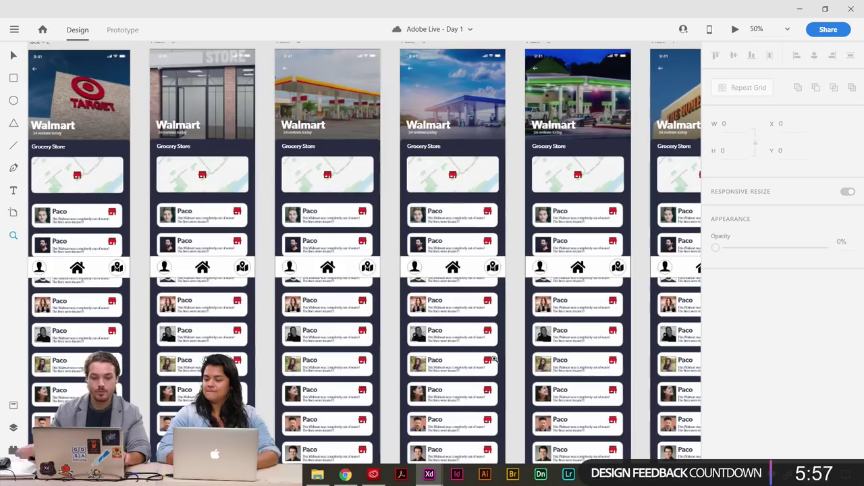
drag(375, 289, 612, 358)
scroll(611, 358, right, 10)
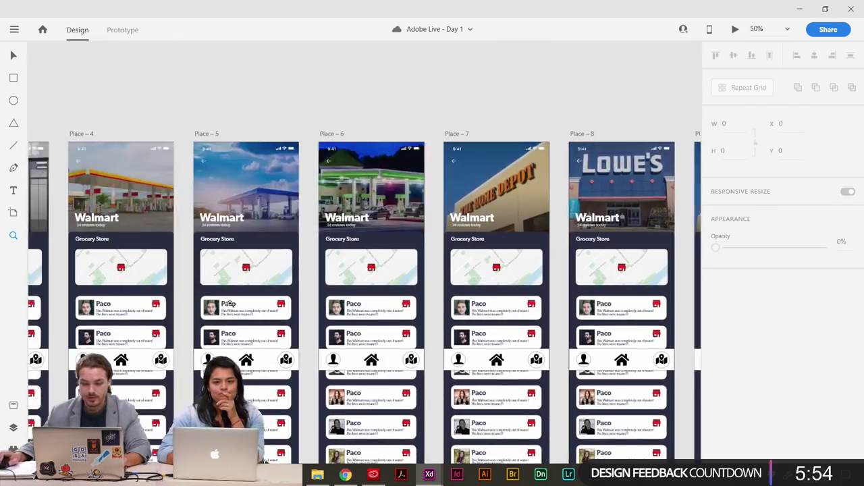
drag(230, 304, 542, 298)
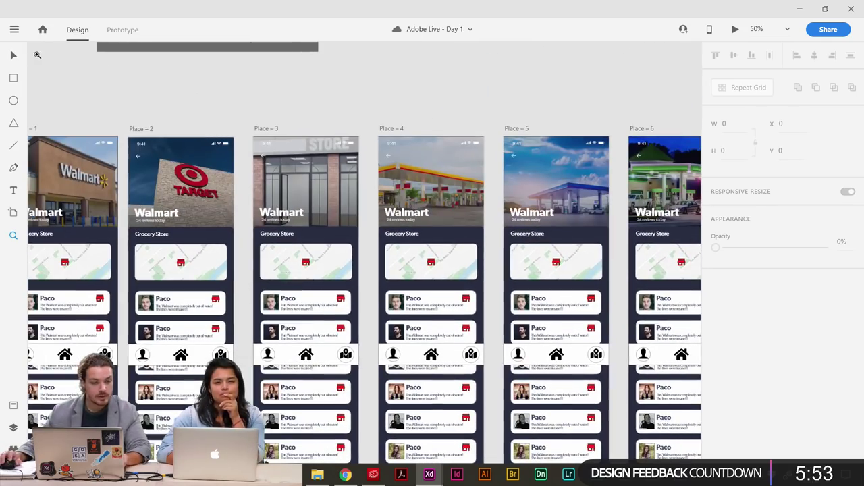
Change the store title on the Place – 2 screen to "Target".
click(15, 60)
drag(144, 100, 338, 73)
scroll(337, 73, up, 2)
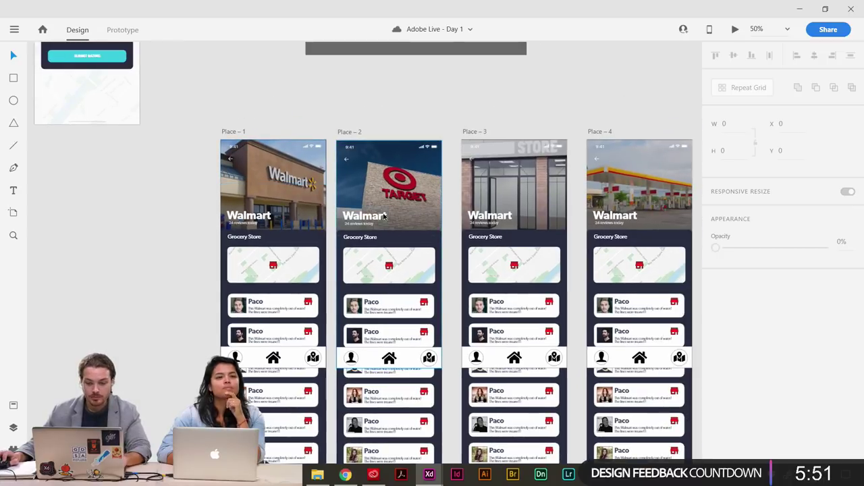
click(378, 215)
key(Return)
text(tarhg)
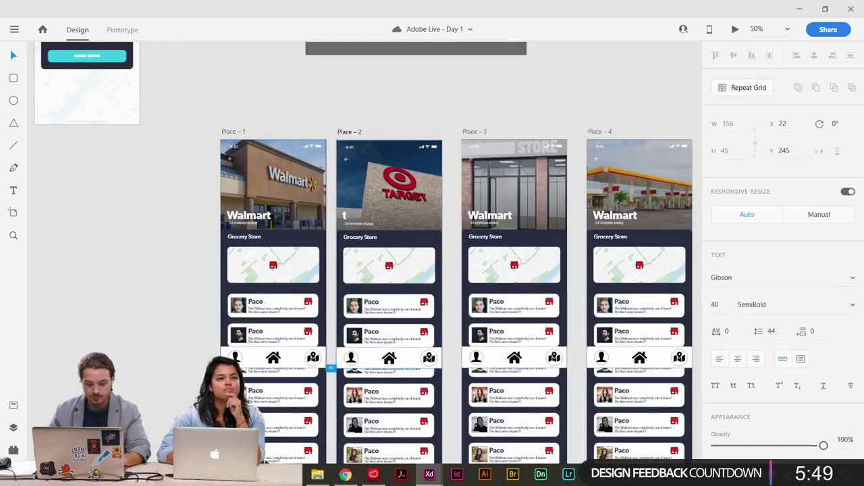
key(BackSpace)
key(BackSpace)
key(BackSpace)
key(BackSpace)
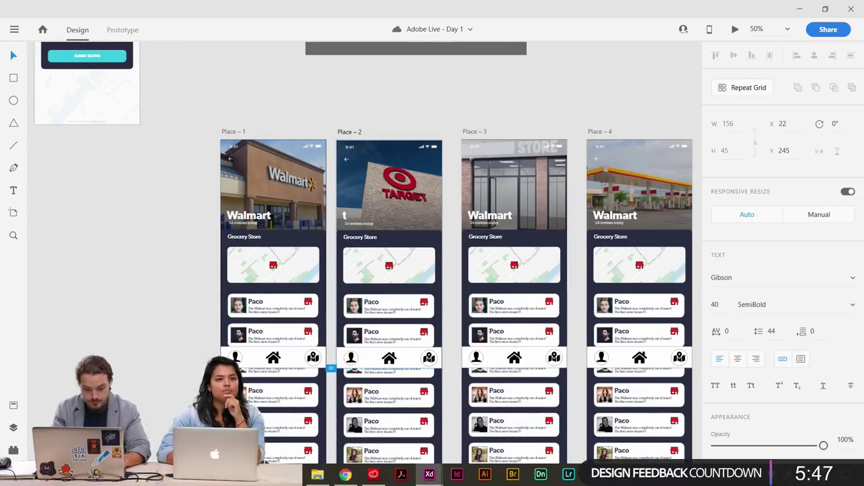
text(Targe)
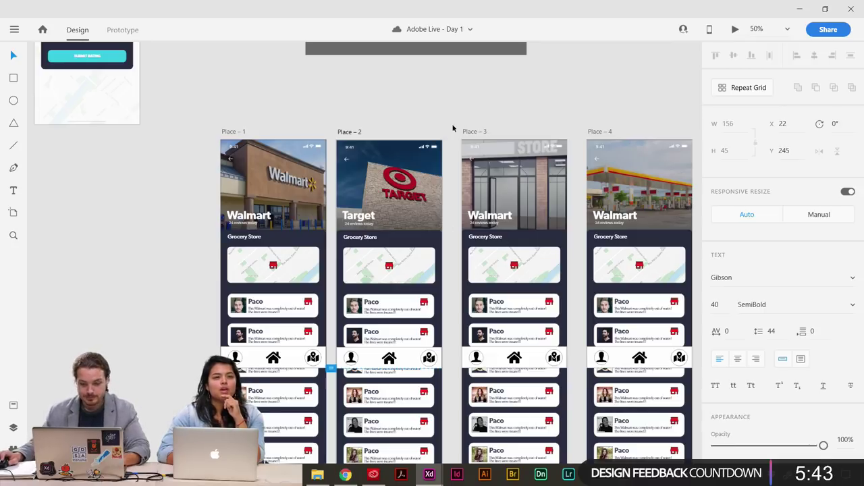
key(Escape)
Change the store title on the Place – 3 screen to "General Store".
drag(553, 118, 265, 112)
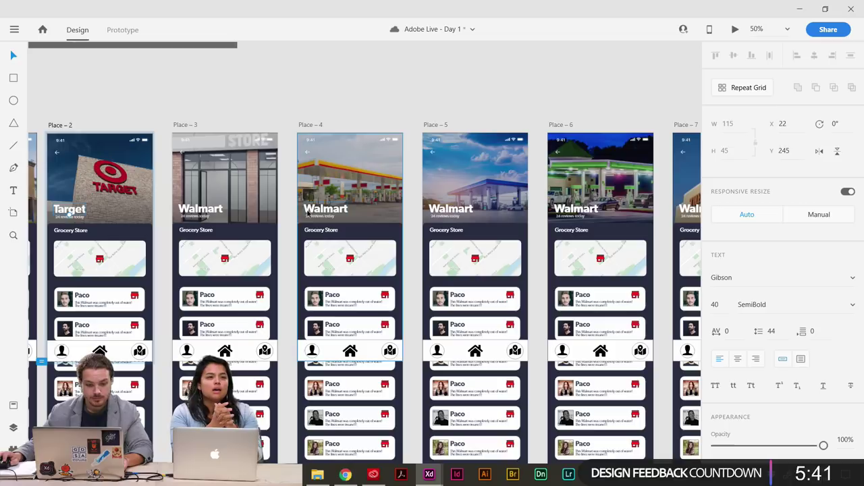
double_click(210, 207)
double_click(209, 207)
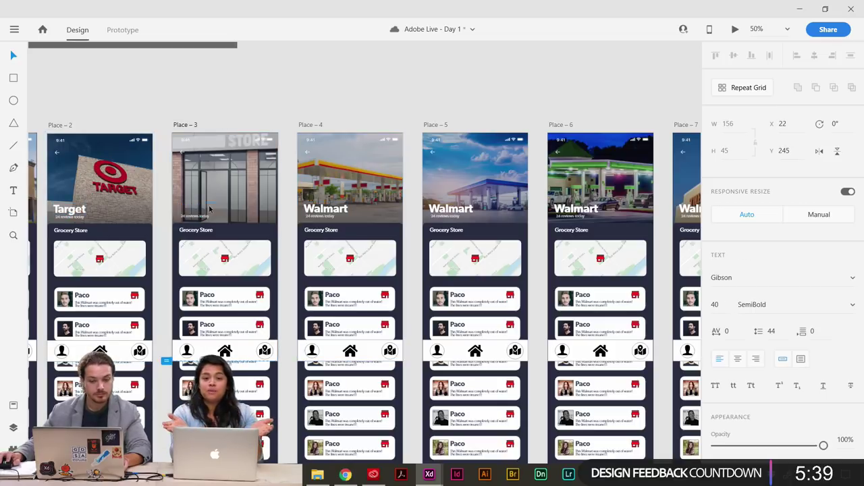
text(Gene)
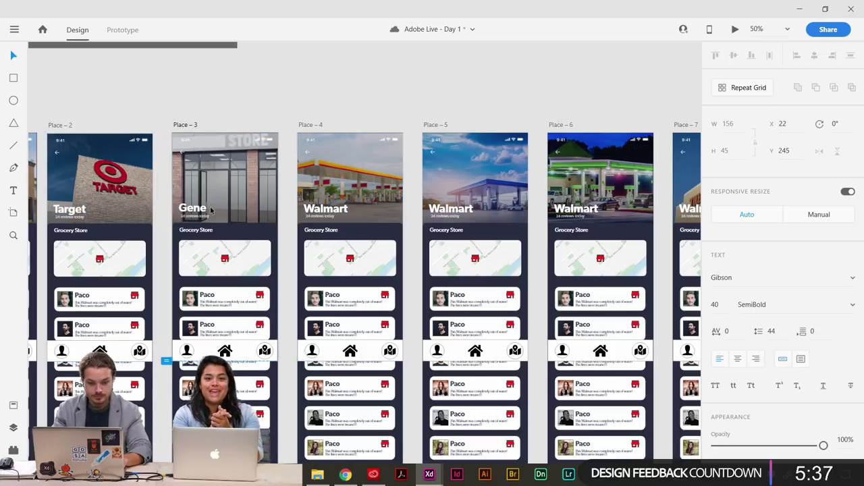
text(ral Store)
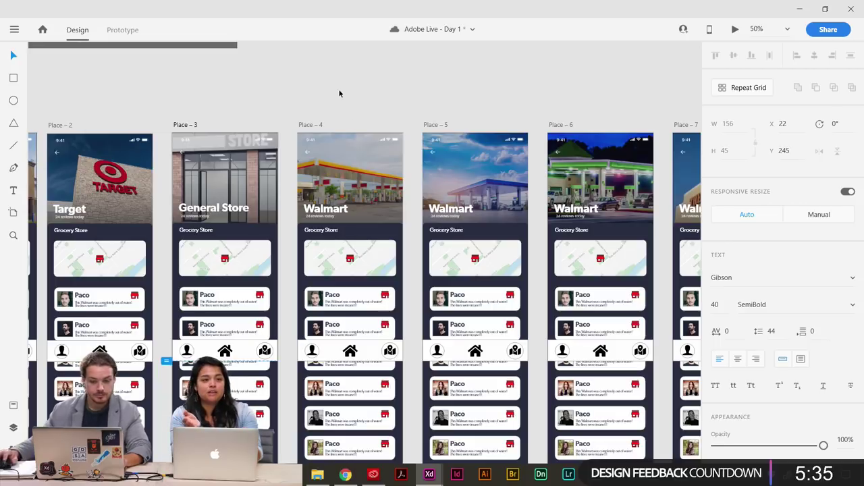
Change the store title on the Place – 4 screen to "Gas Station 1".
scroll(342, 83, right, 2)
scroll(343, 83, down, 1)
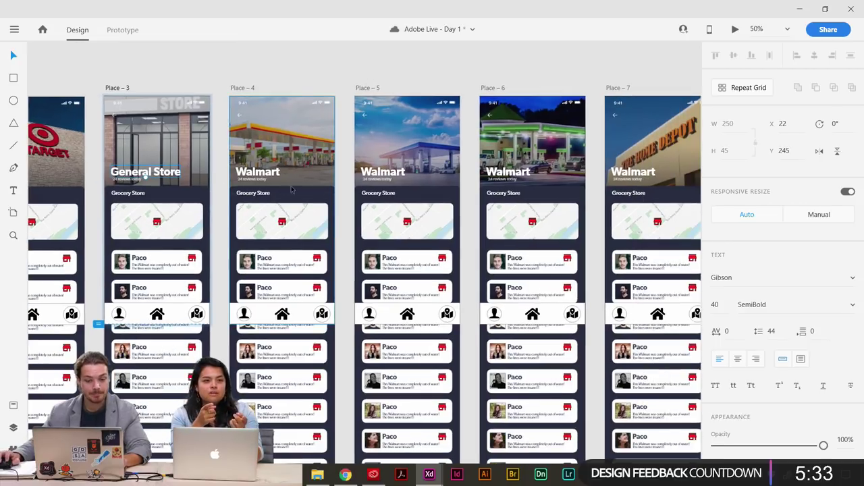
click(262, 174)
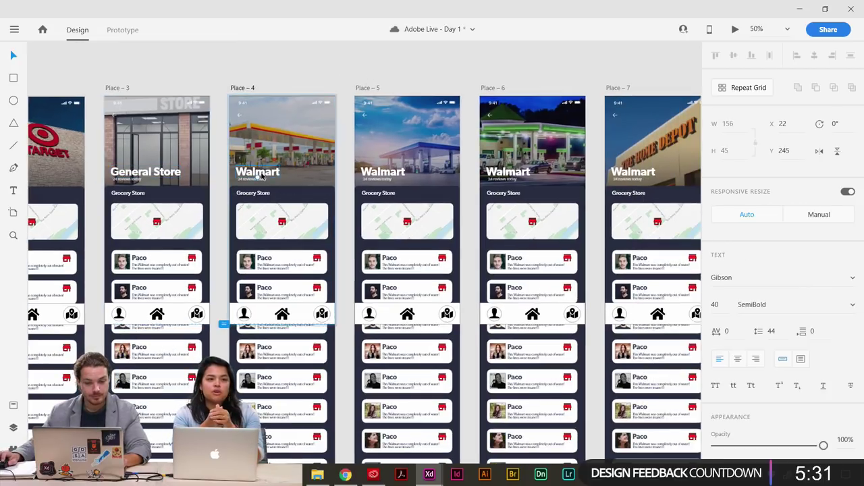
double_click(262, 173)
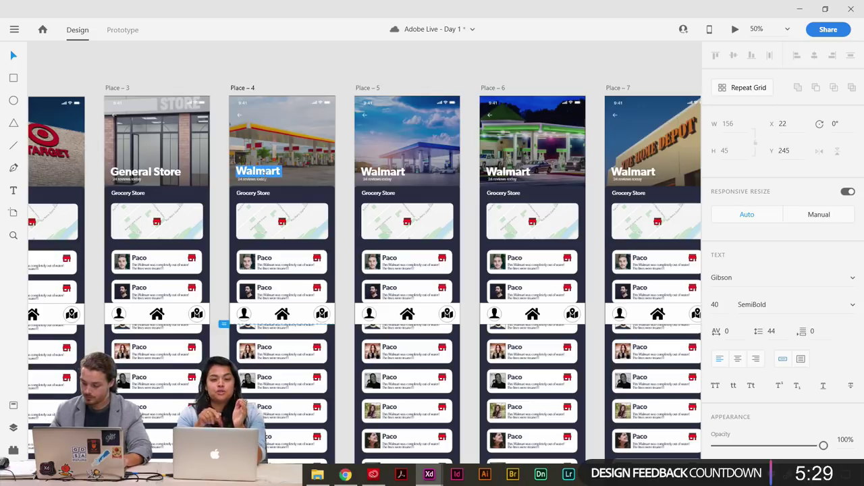
text(Gas Staton)
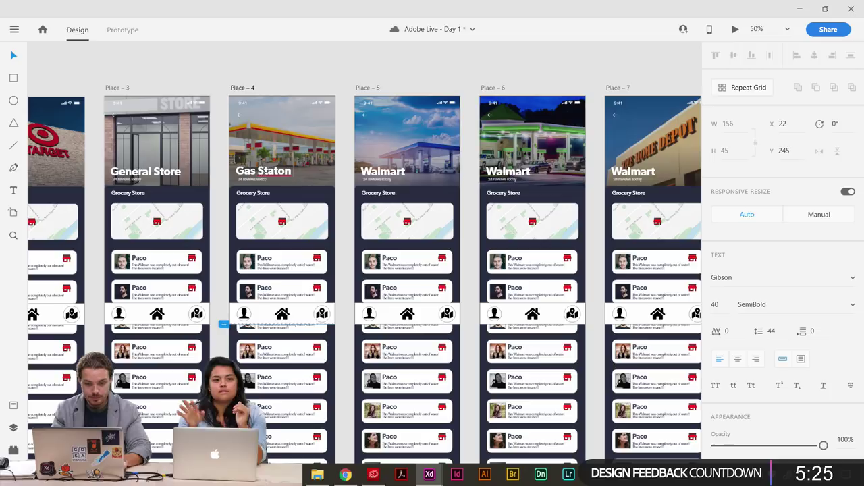
key(BackSpace)
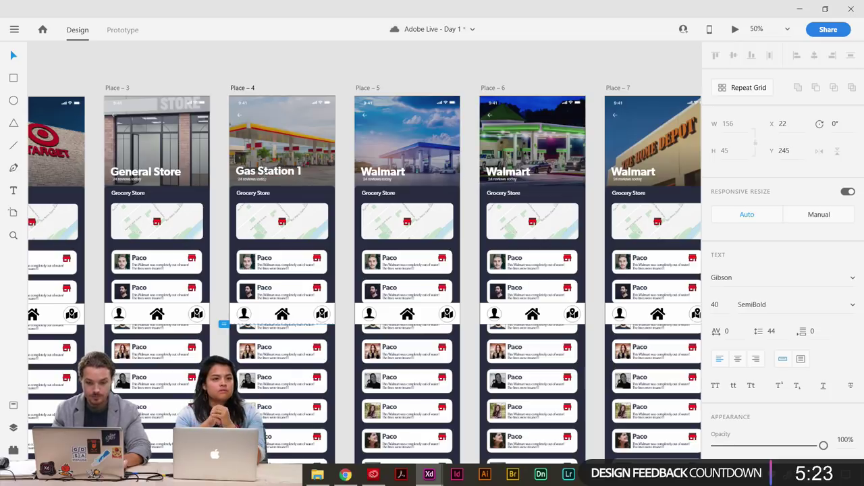
Copy the Place – 4 title text over the Place – 5 title and edit it to read "Gas Station 2".
double_click(265, 174)
triple_click(265, 175)
key(ctrl+c)
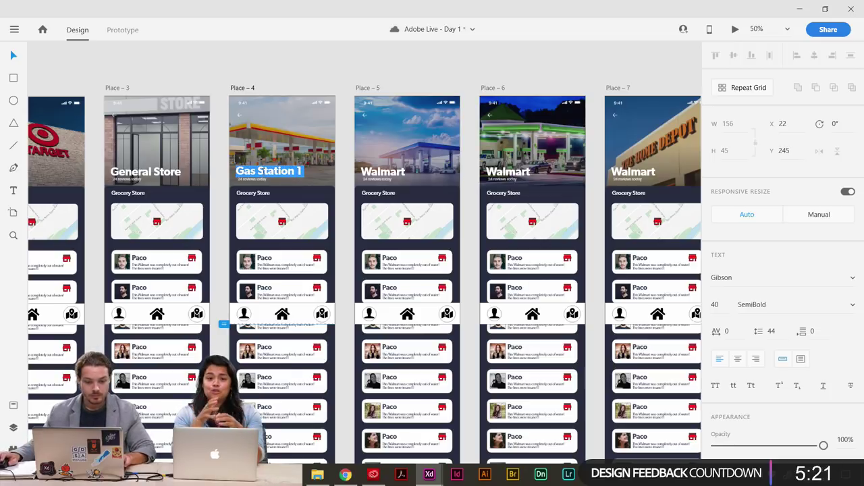
key(Escape)
click(383, 174)
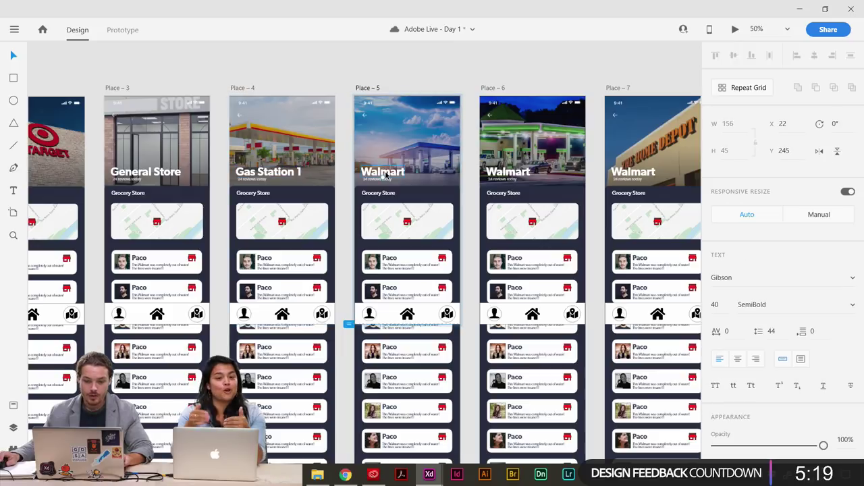
double_click(385, 174)
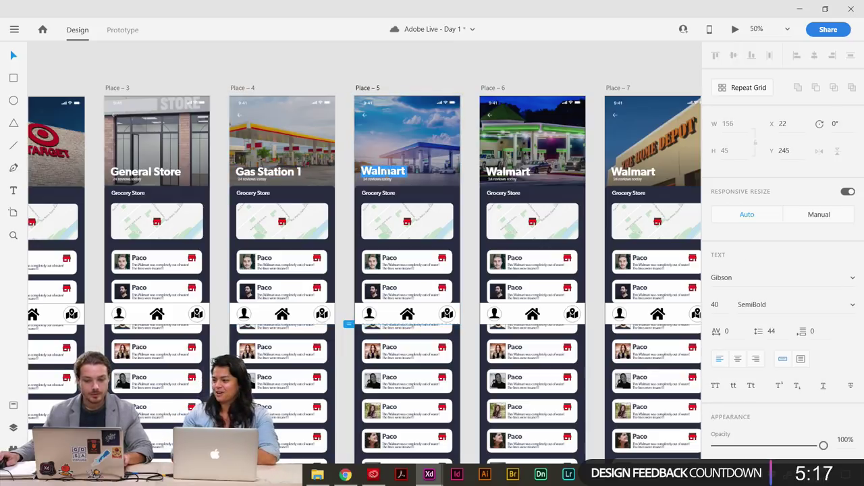
key(ctrl+v)
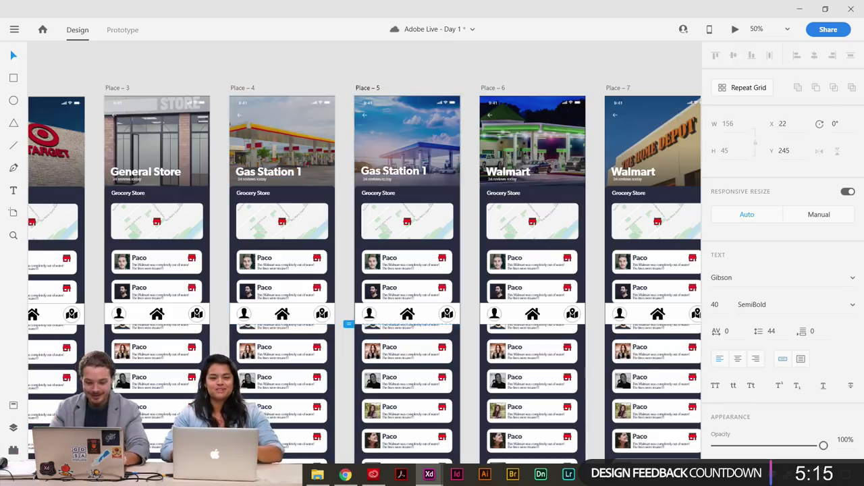
key(BackSpace)
text(2)
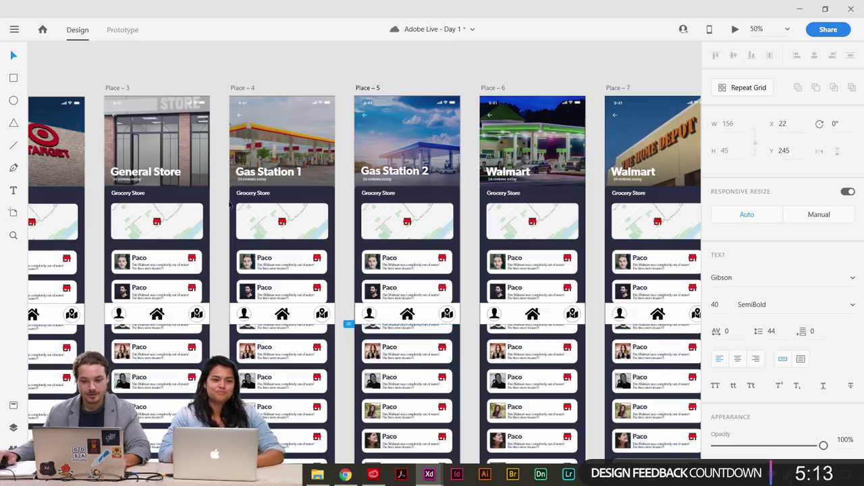
key(Escape)
Paste the copied gas station title over the Place – 6 title and edit it to read "Gas Station 3".
drag(513, 83, 332, 102)
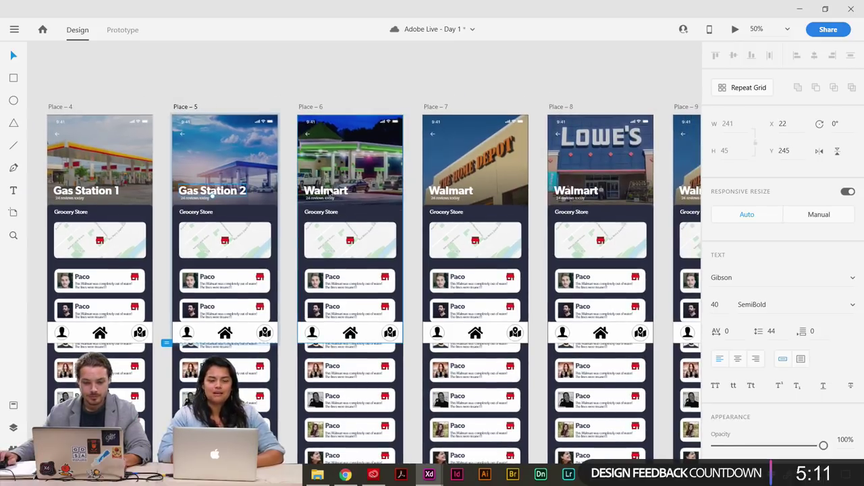
click(325, 190)
double_click(325, 190)
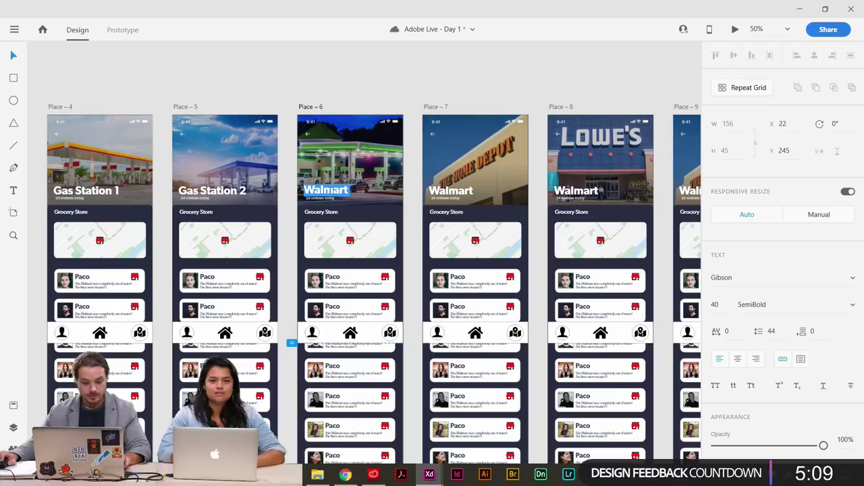
key(ctrl+v)
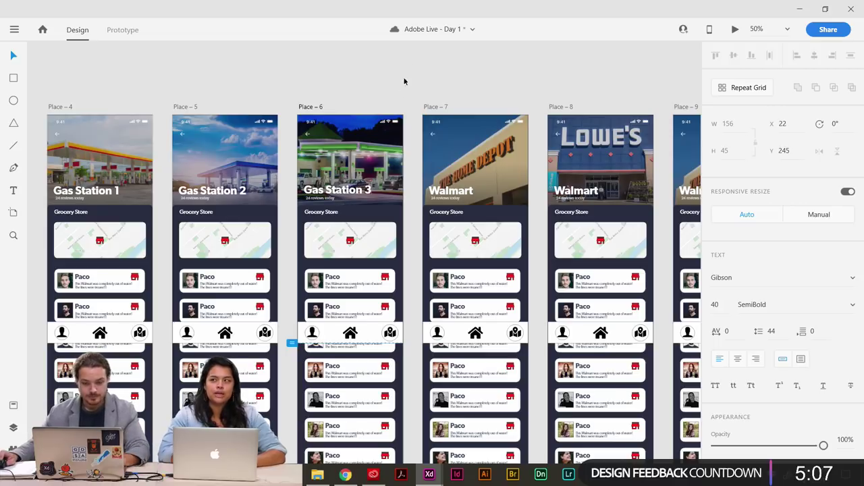
click(446, 76)
Change the store title on the Place – 7 screen to "Home Depot".
drag(458, 79, 303, 82)
click(311, 196)
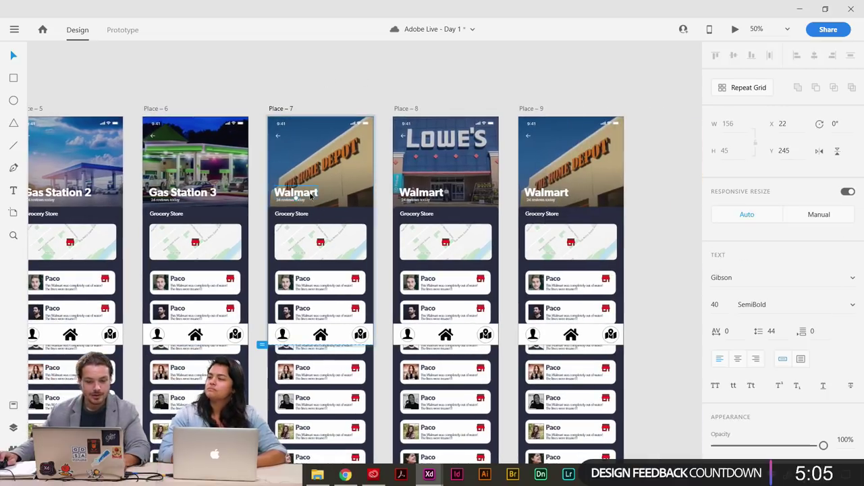
double_click(311, 194)
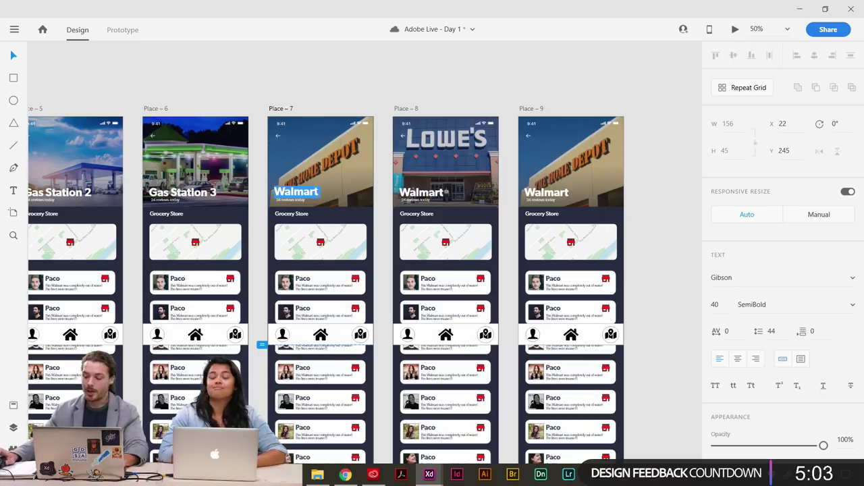
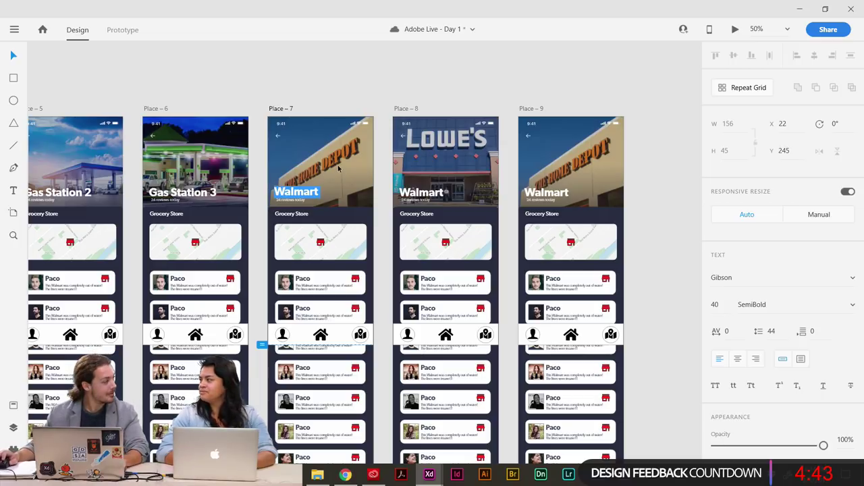
text(Home)
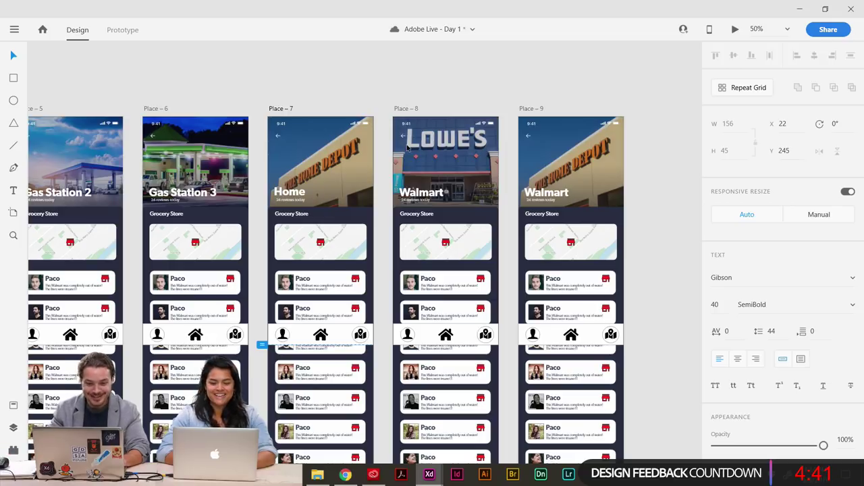
text( Depot)
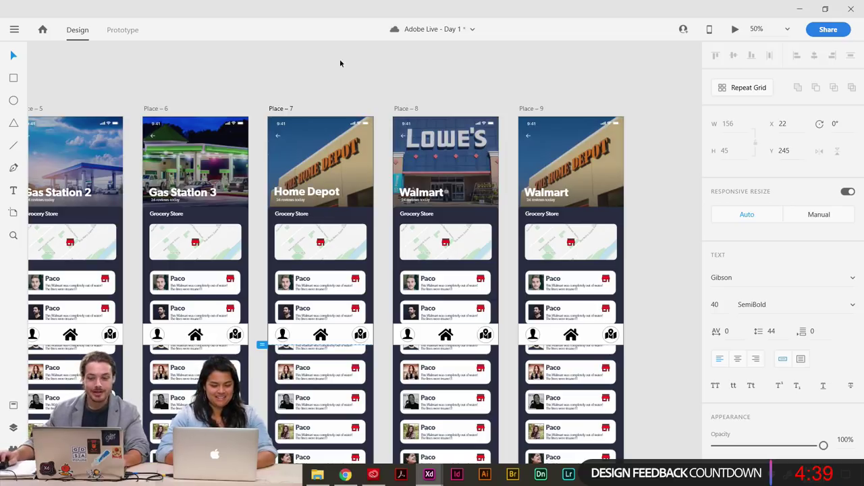
key(Escape)
Change the store title on the Place – 8 screen to "LOWE'S".
drag(414, 115, 373, 90)
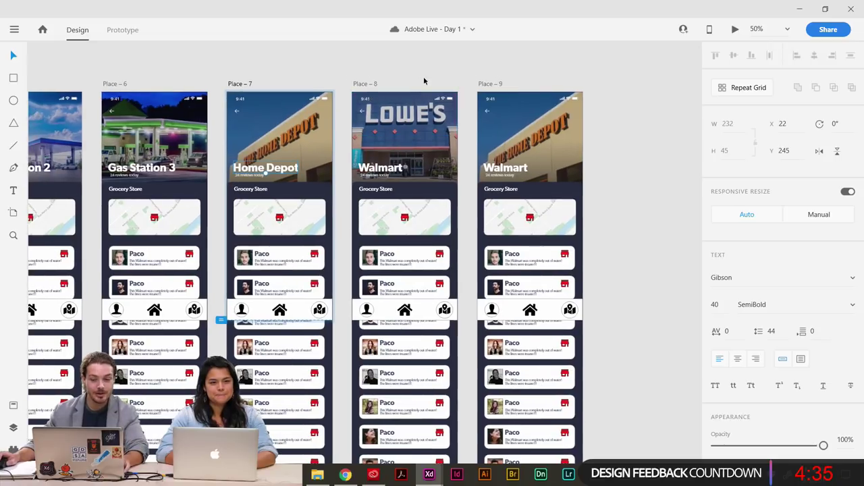
scroll(405, 68, down, 1)
scroll(405, 67, right, 3)
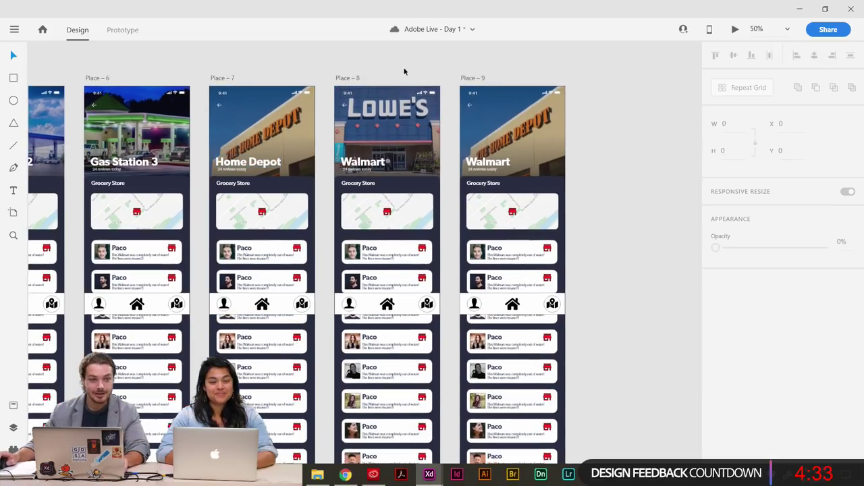
click(372, 162)
double_click(381, 163)
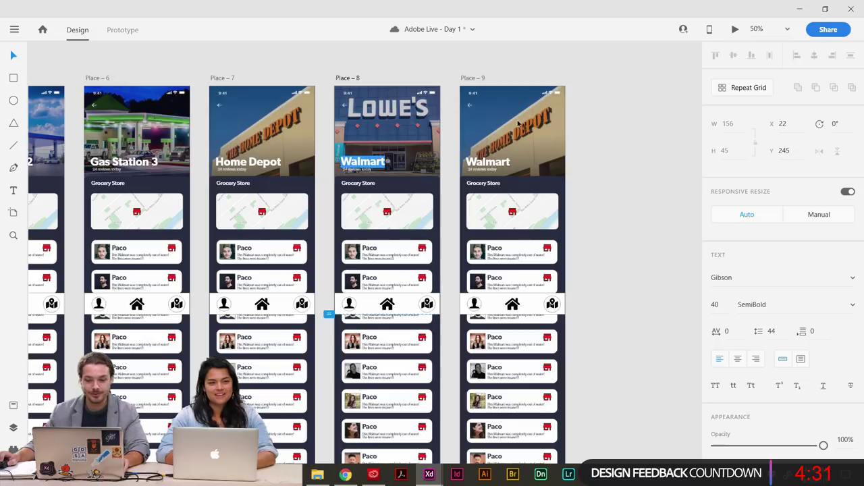
text(Lo)
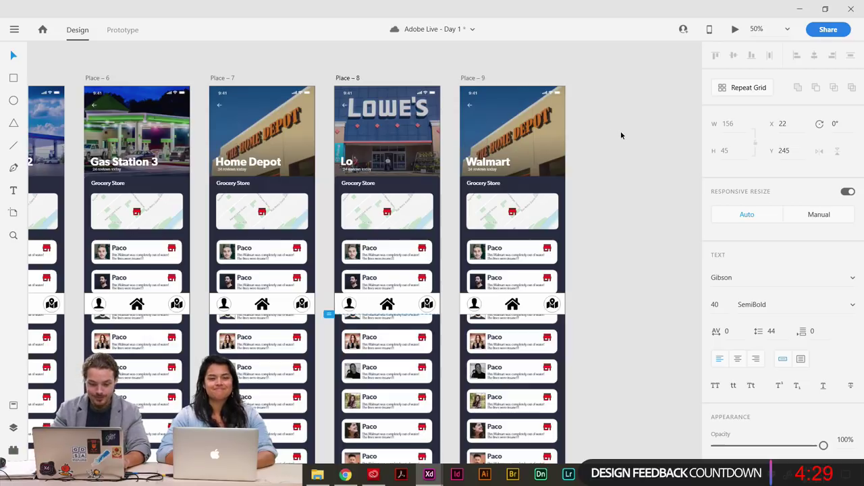
text(WES)
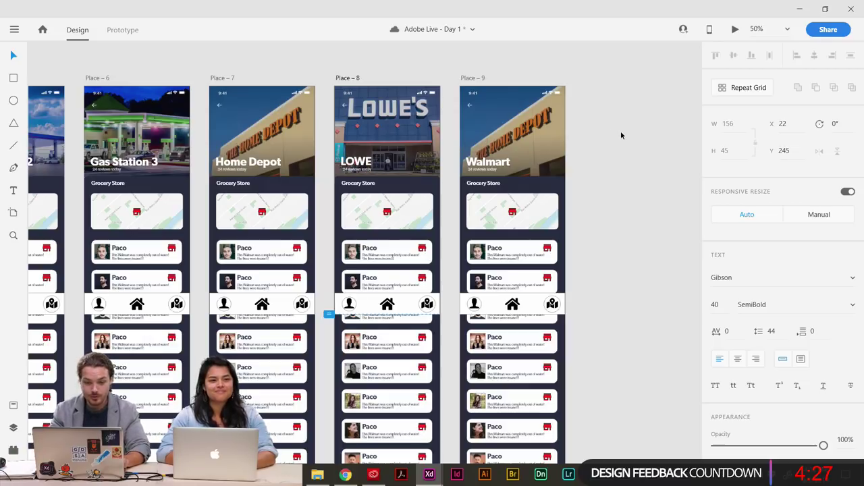
Change the store title on the Place – 9 screen to "Home Depot" and deselect it.
click(478, 165)
click(480, 164)
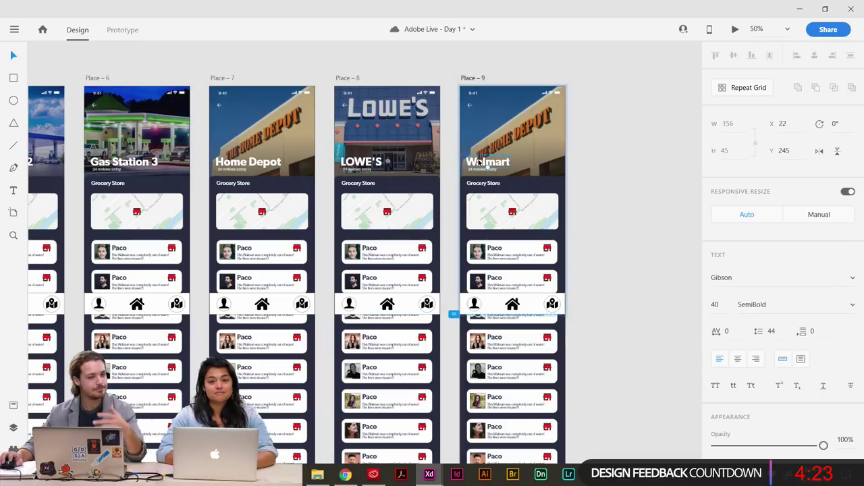
double_click(485, 163)
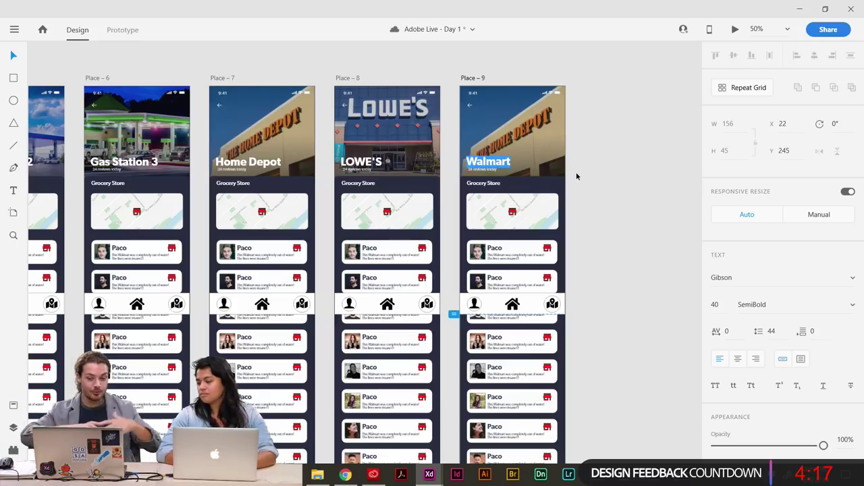
text(Home Depot)
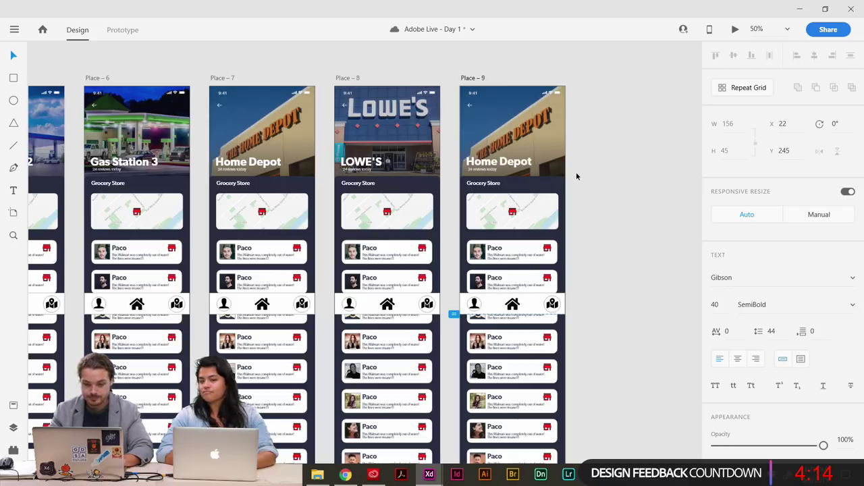
click(618, 177)
drag(273, 259, 737, 278)
scroll(476, 218, left, 5)
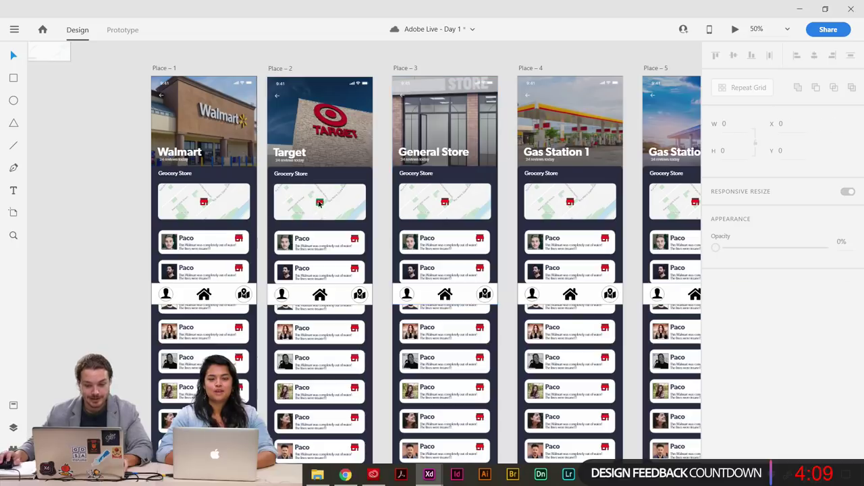
Replace the red store marker on the Target screen's map with the green store icon component from the document assets.
click(320, 203)
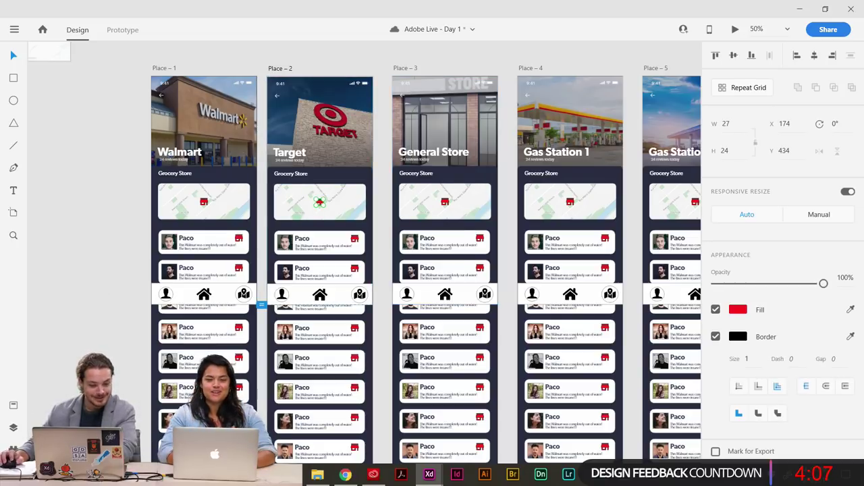
click(13, 449)
click(13, 449)
click(13, 406)
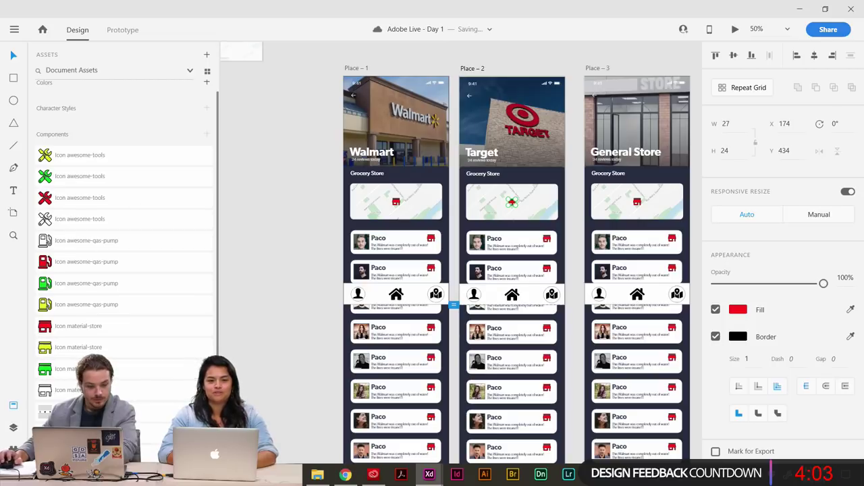
drag(512, 201, 517, 176)
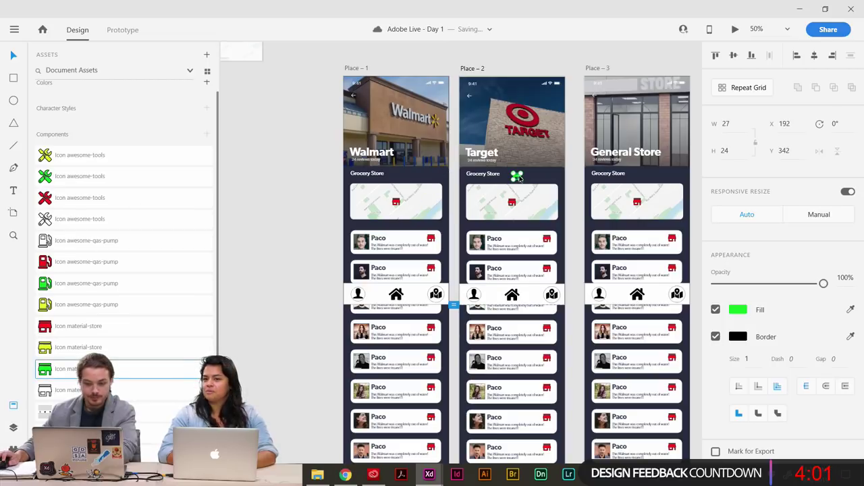
key(ctrl+1)
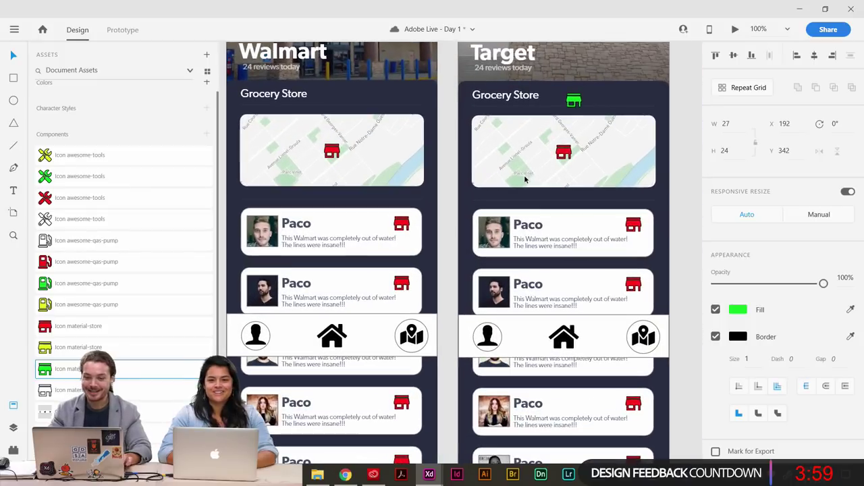
drag(576, 146, 463, 264)
click(451, 270)
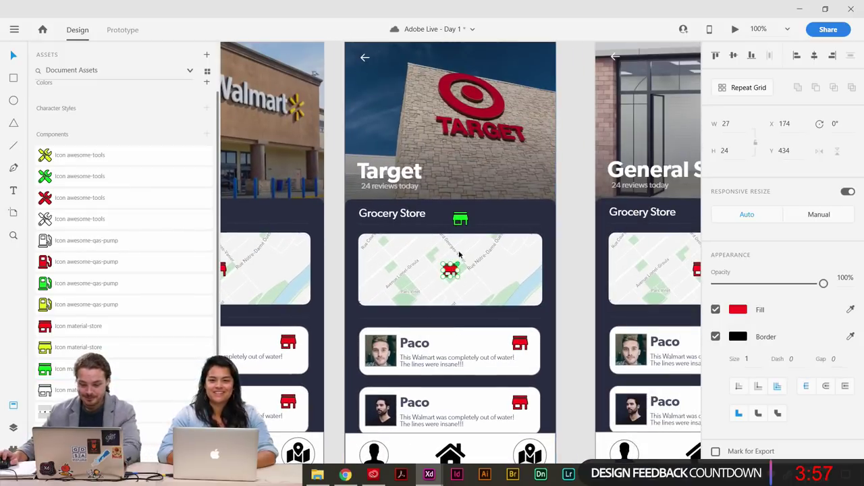
key(Delete)
drag(460, 217, 450, 267)
drag(604, 271, 543, 245)
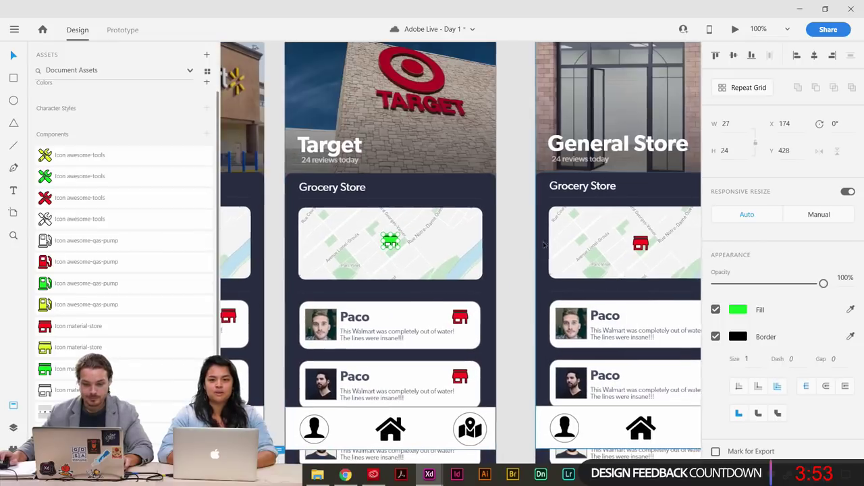
Replace General Store's red map marker with the green icon from Target's map, and place the yellow store component on Target's map.
click(640, 244)
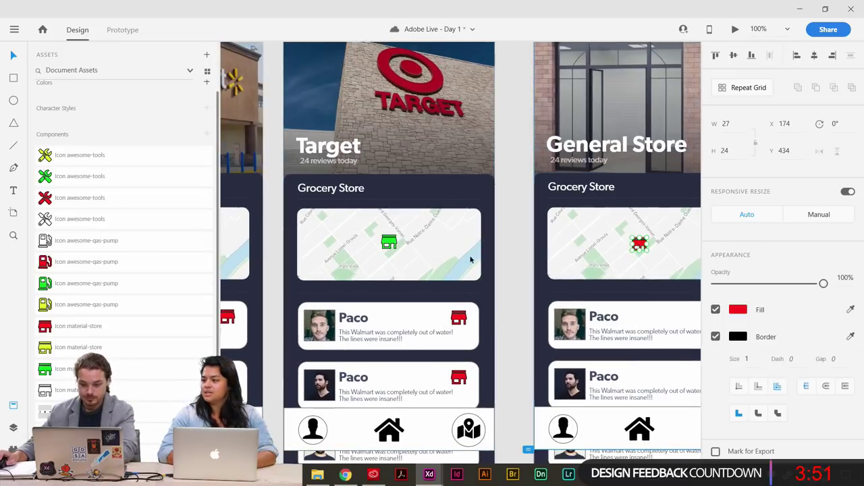
key(Delete)
drag(389, 241, 641, 245)
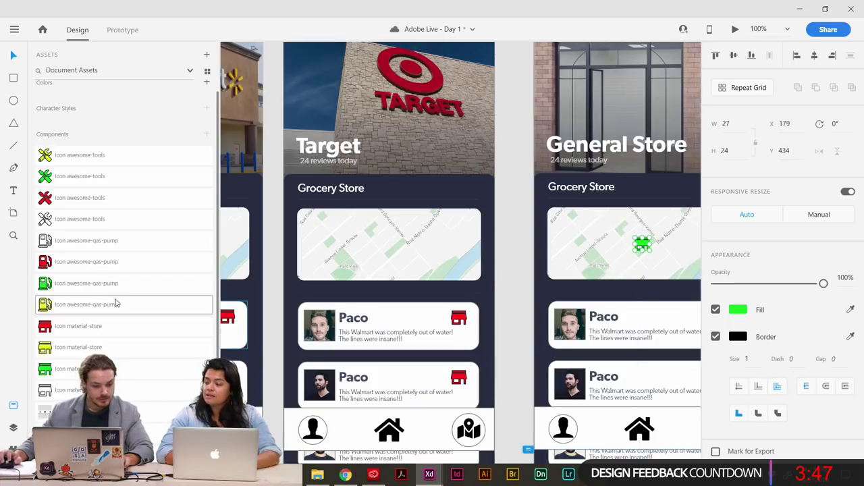
drag(78, 348, 389, 247)
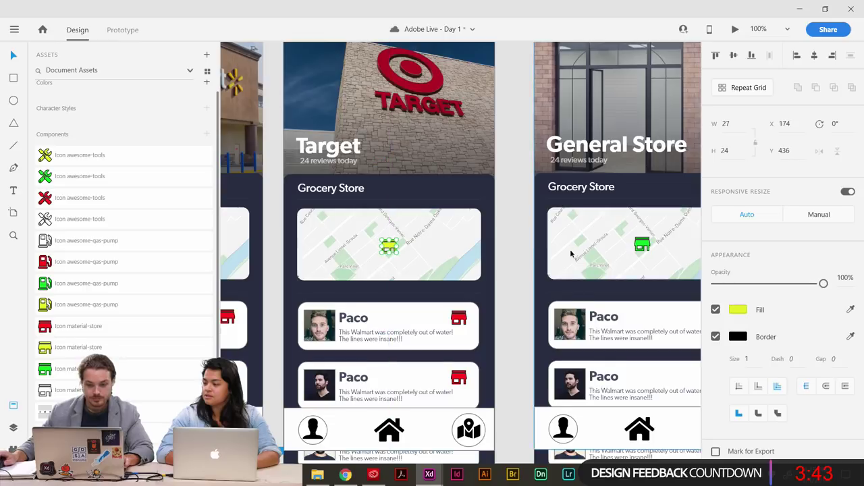
Replace the red store marker on the Gas Station 1 map with the yellow gas-pump component.
scroll(570, 254, right, 10)
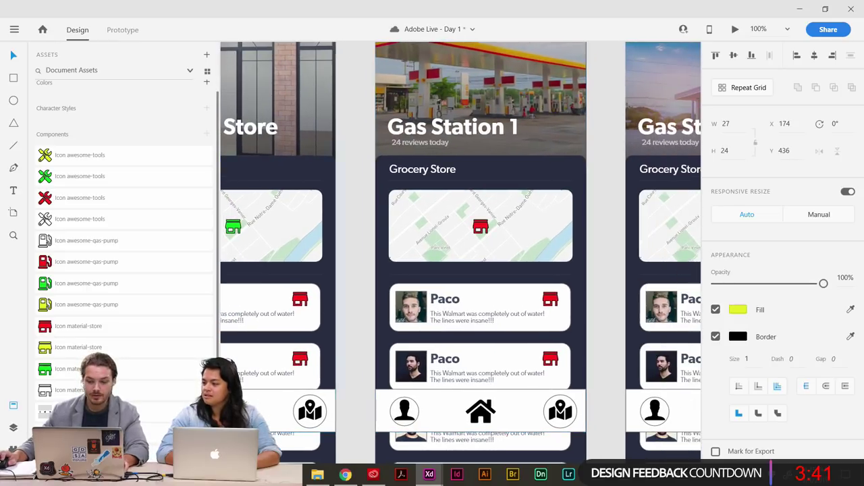
click(480, 227)
key(Delete)
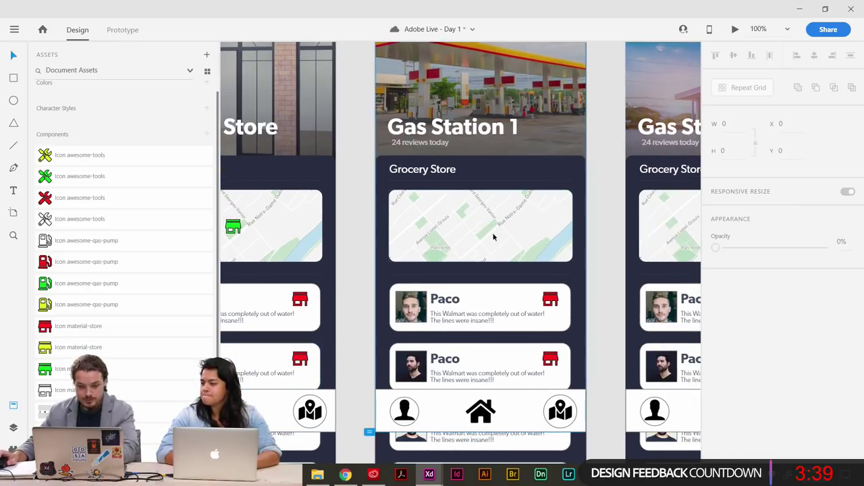
scroll(494, 236, right, 1)
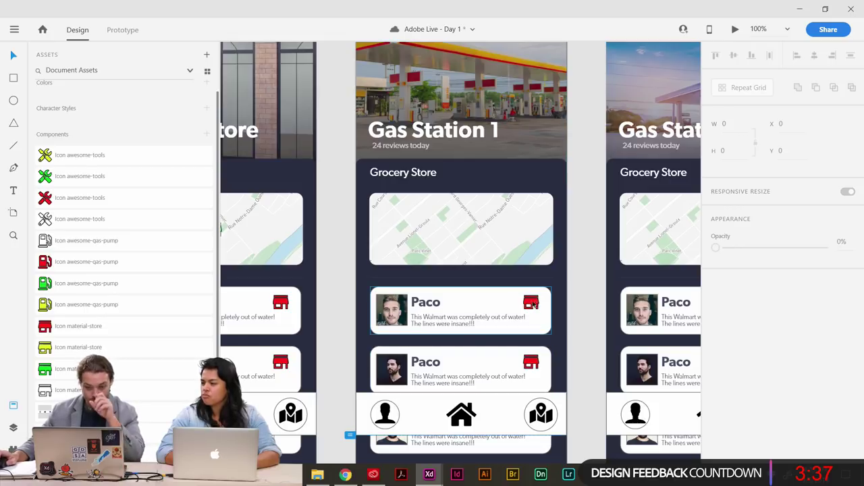
scroll(459, 271, right, 2)
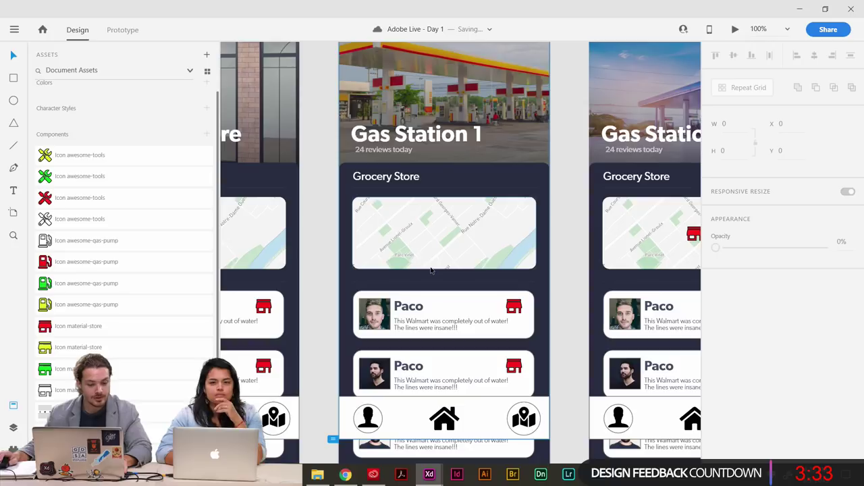
mouse_move(432, 271)
mouse_down()
mouse_move(426, 267)
mouse_move(454, 268)
mouse_move(422, 261)
mouse_up()
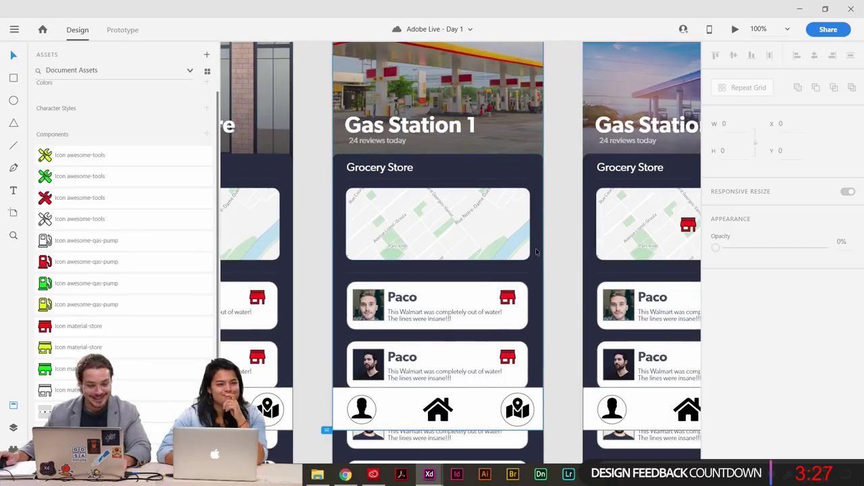
drag(497, 260, 481, 277)
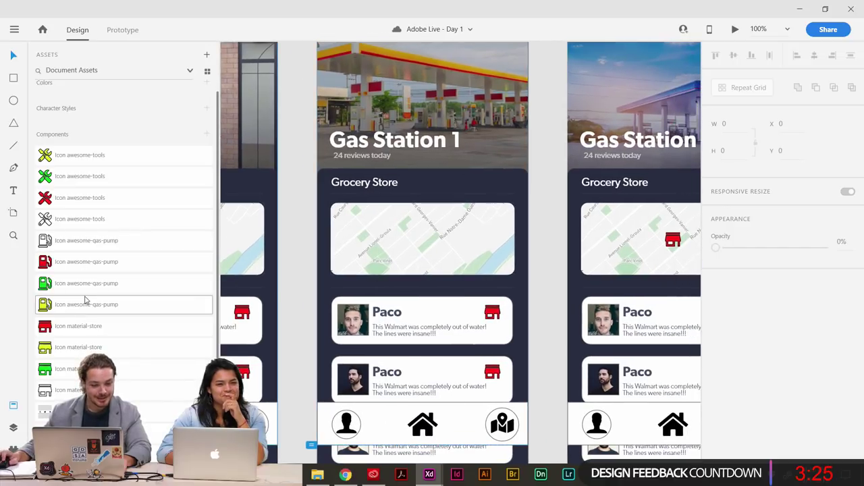
drag(83, 305, 422, 240)
click(543, 252)
Replace the store marker on the Gas Station 2 map with the red gas-pump component and deselect it.
drag(544, 252, 266, 225)
click(389, 218)
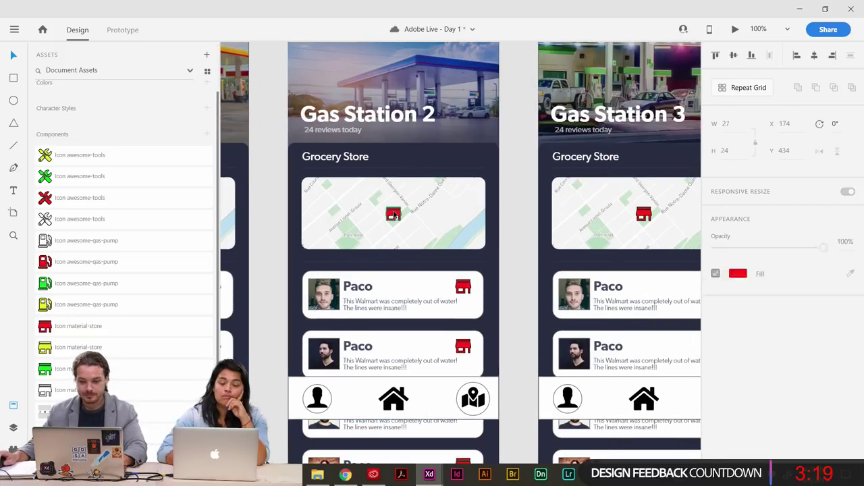
key(Delete)
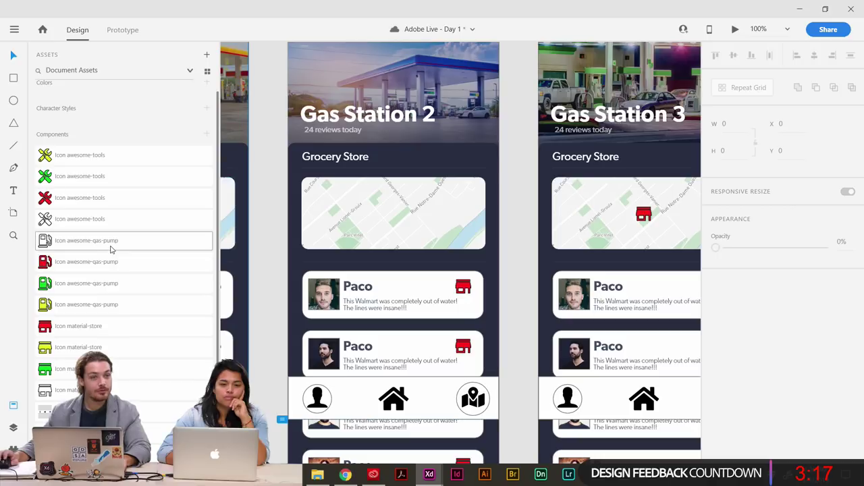
drag(99, 264, 391, 213)
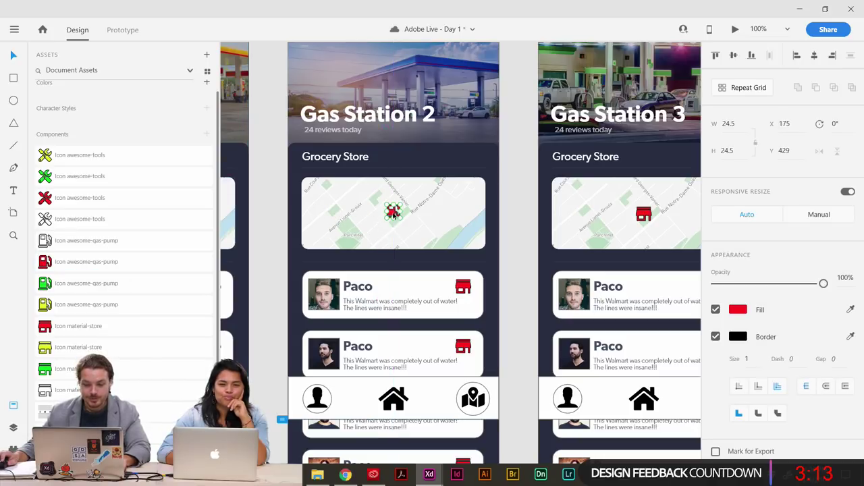
click(517, 205)
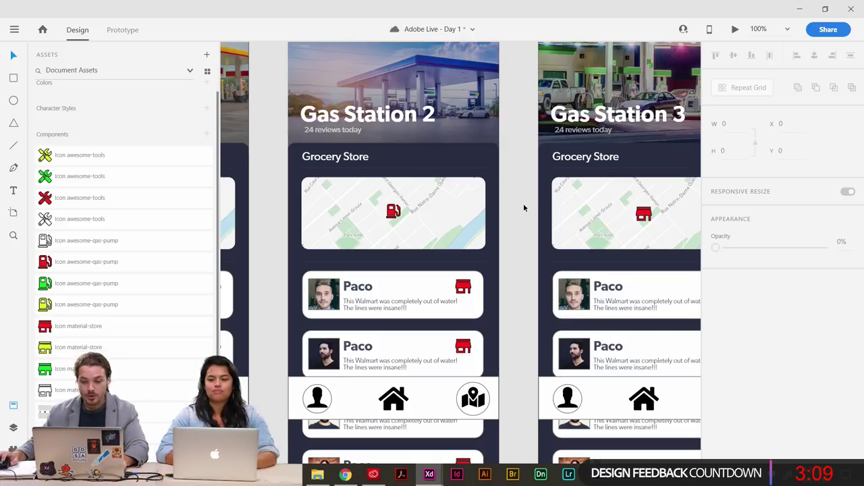
Replace the red store marker on the Gas Station 3 map with the yellow gas-pump component and deselect it.
drag(510, 214, 494, 286)
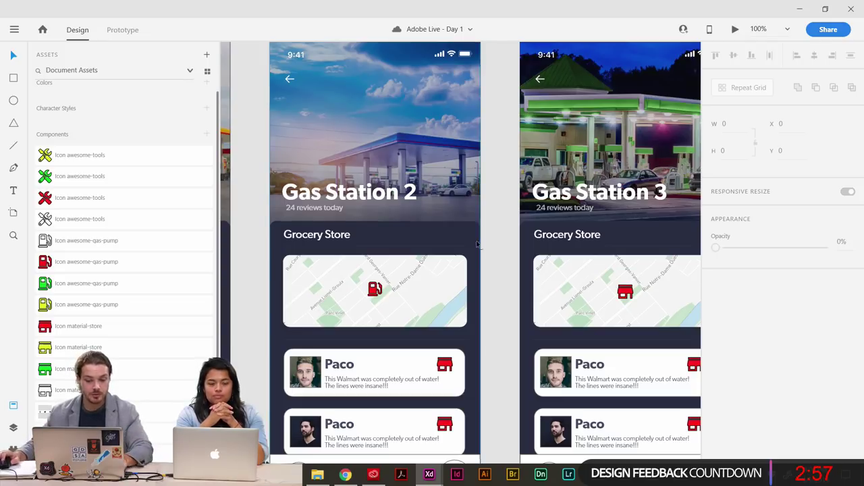
drag(479, 247, 521, 199)
scroll(521, 200, right, 3)
click(435, 251)
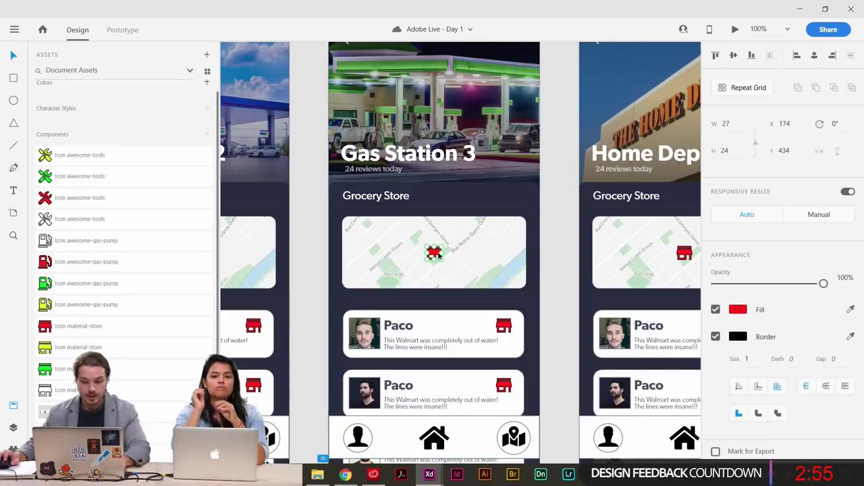
key(Delete)
drag(133, 303, 434, 258)
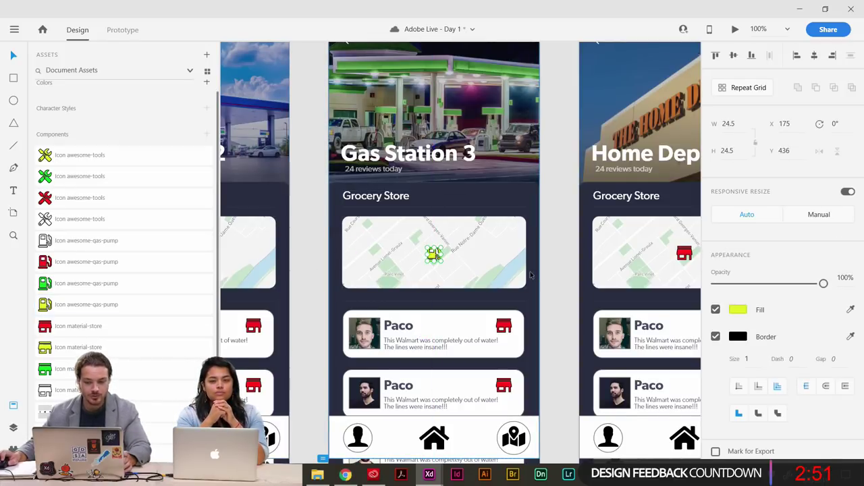
click(533, 274)
drag(542, 272, 564, 271)
click(566, 271)
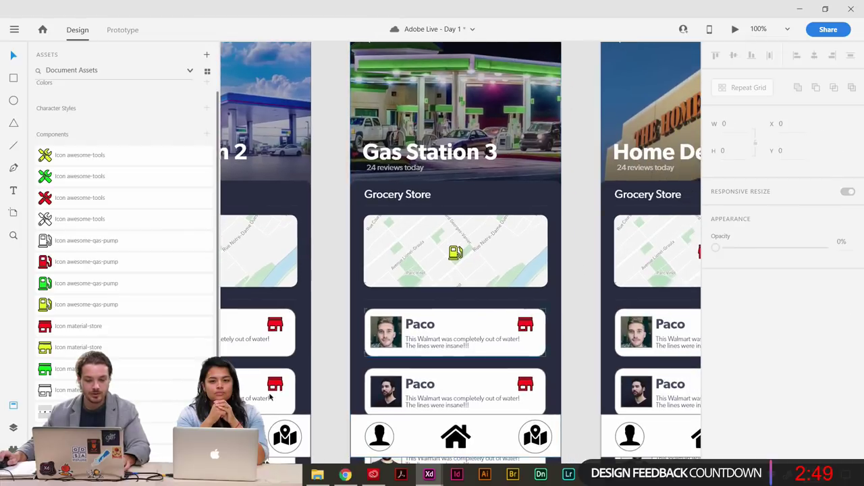
Replace the store marker on the Place – 7 Home Depot map with the red tools component from the document assets.
click(12, 404)
scroll(392, 322, right, 3)
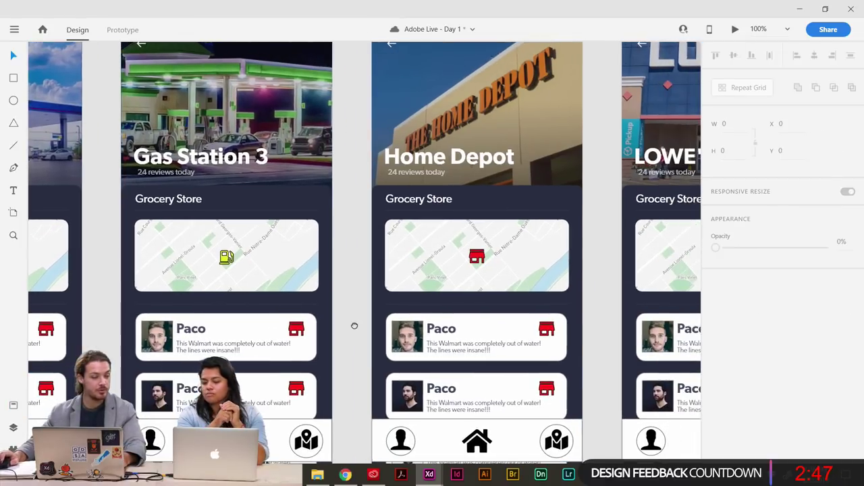
scroll(409, 260, up, 1)
scroll(409, 261, right, 2)
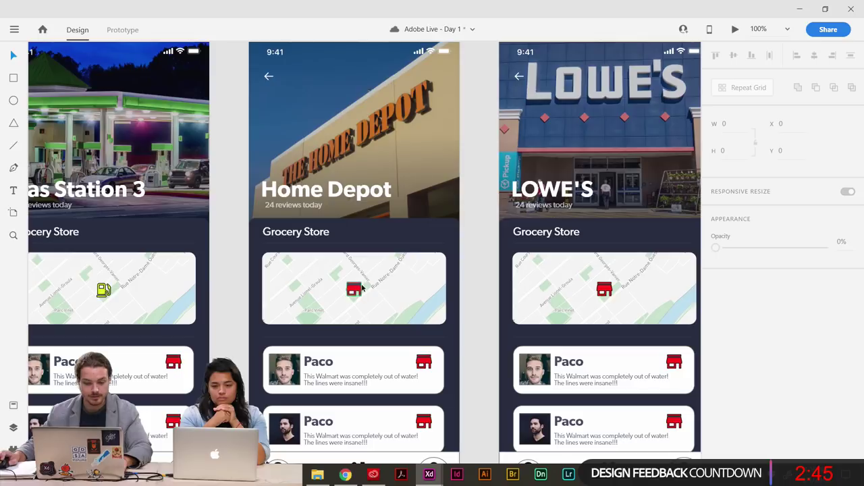
click(353, 290)
key(Delete)
click(318, 475)
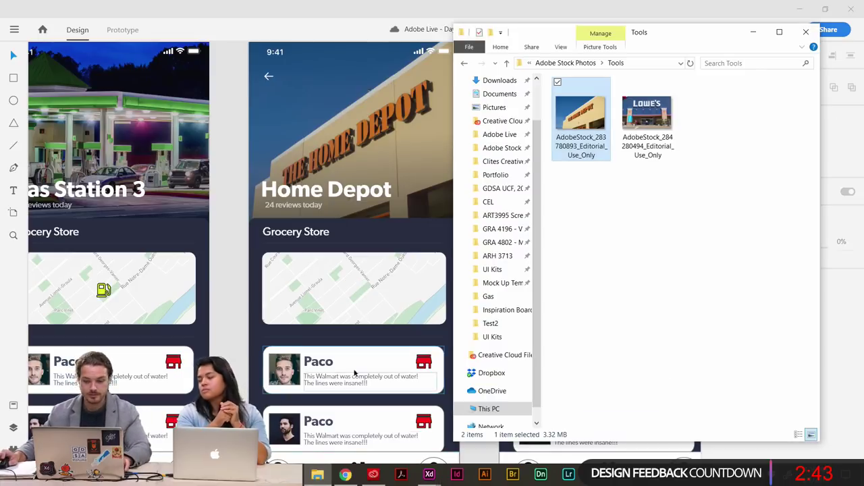
click(207, 109)
click(13, 405)
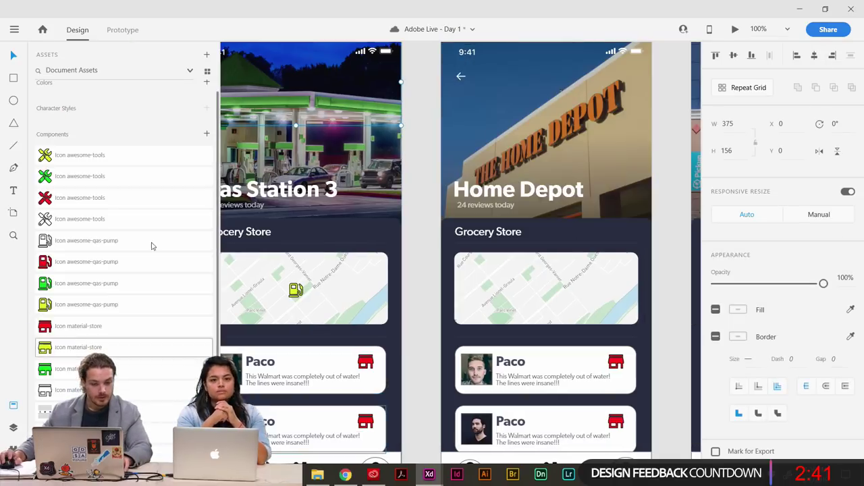
drag(446, 279, 517, 268)
scroll(516, 268, right, 4)
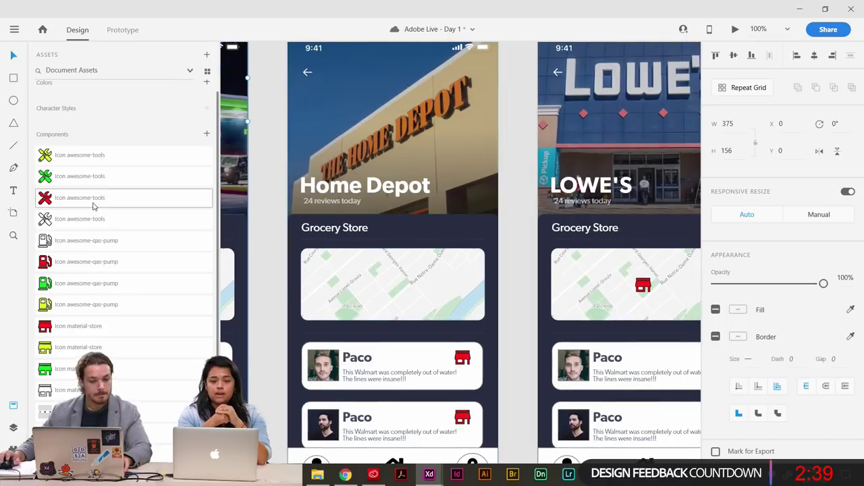
drag(122, 199, 393, 286)
Replace the red store marker on the LOWE'S map with the green tools component.
drag(597, 291, 303, 266)
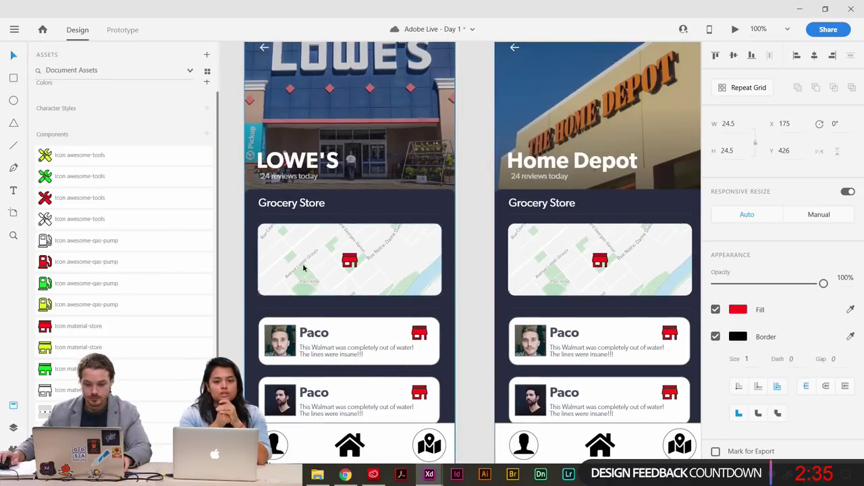
click(349, 262)
key(Delete)
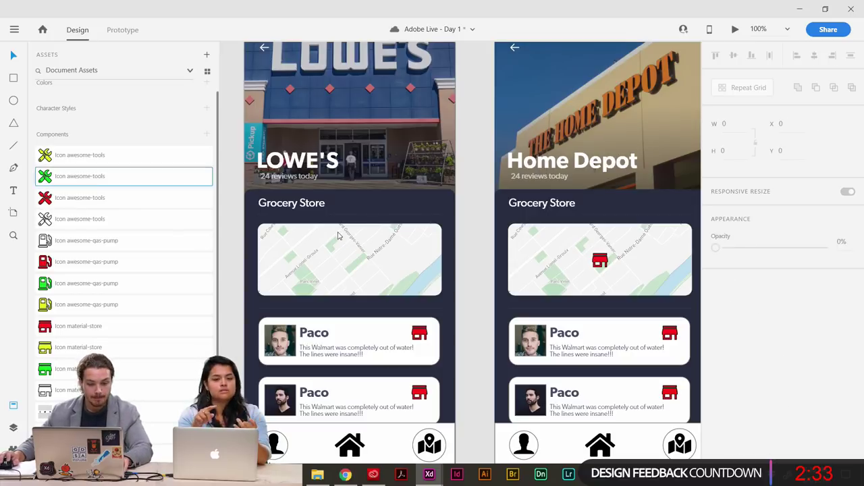
drag(85, 175, 350, 259)
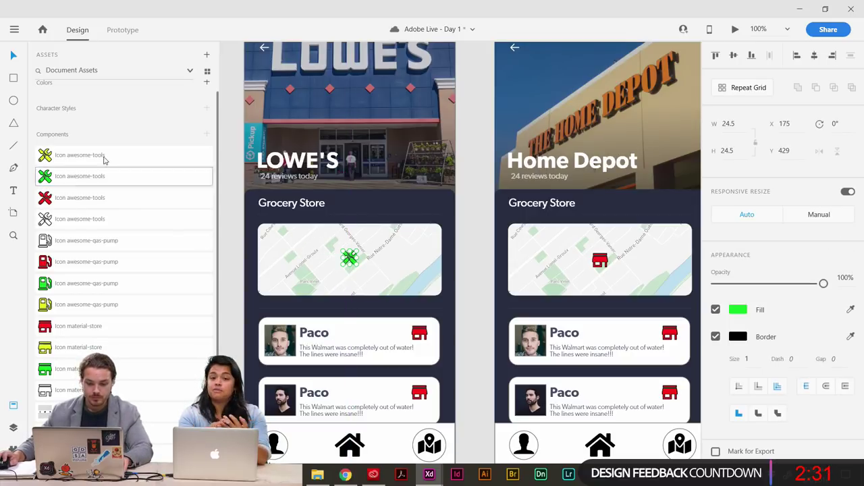
Replace the store marker on the Place – 9 Home Depot map with the yellow tools component, center it and deselect it.
click(600, 262)
key(Delete)
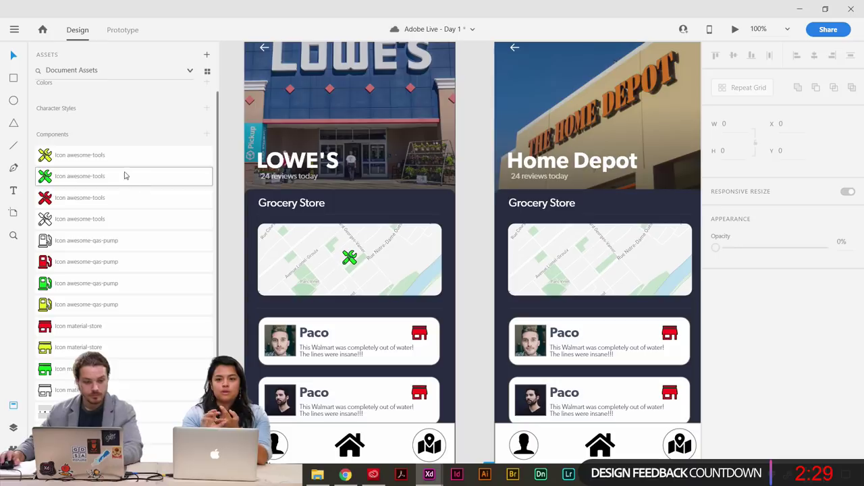
drag(123, 156, 592, 263)
drag(664, 277, 507, 272)
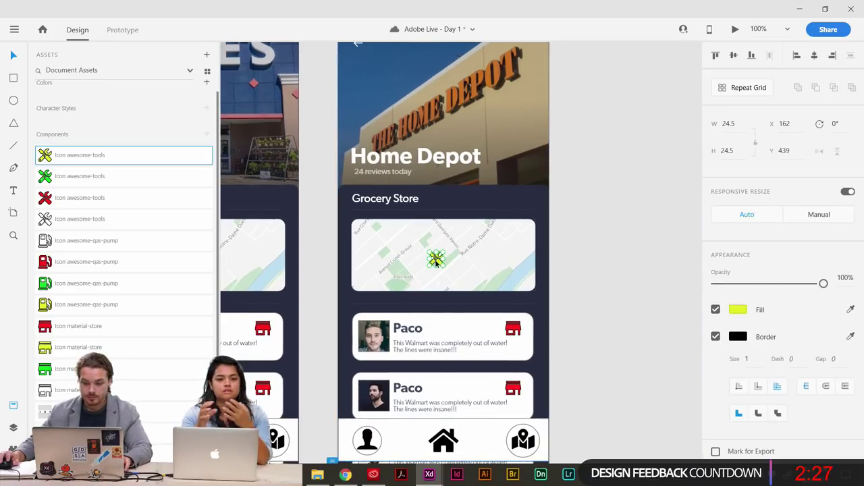
drag(437, 260, 445, 255)
key(Escape)
Close the document assets and bring the Place – 1 to Place – 5 artboards into view at 50% zoom.
key(ctrl+minus)
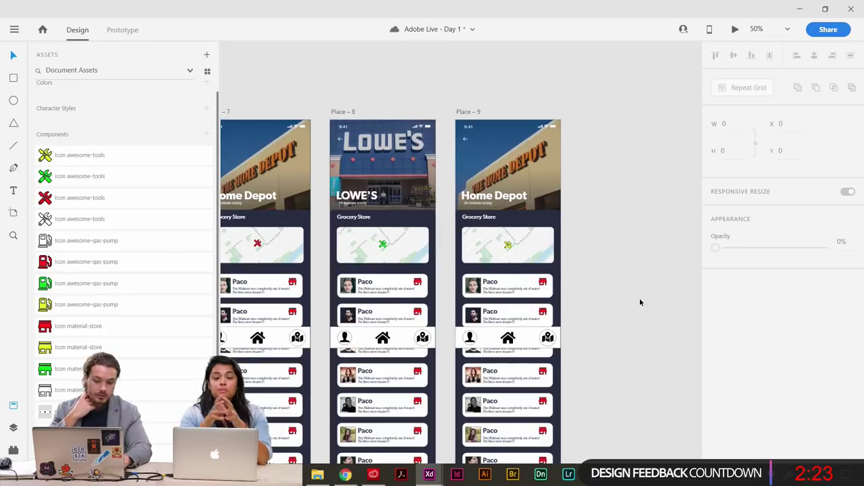
click(14, 405)
drag(528, 302, 835, 277)
drag(187, 304, 700, 303)
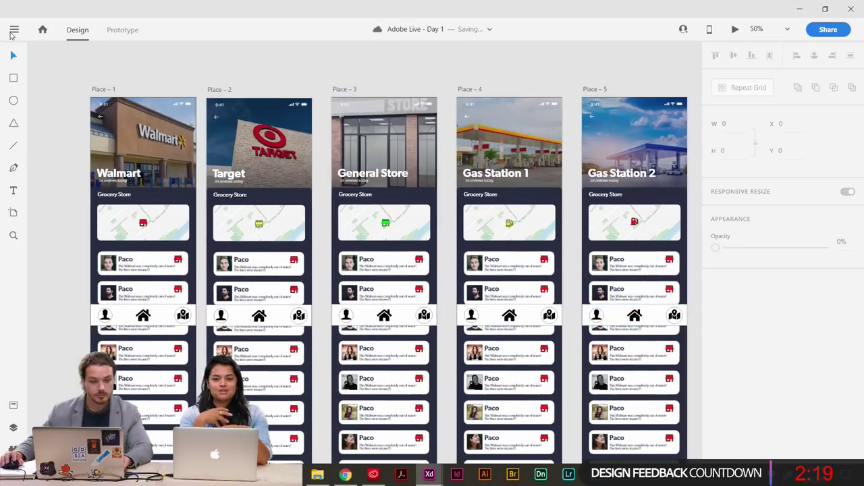
Move the navigation bar component directly beneath the search bar on the Hurricane App - Components artboard, aligned near its left edge, and deselect it.
click(11, 31)
drag(367, 64, 566, 182)
key(ctrl+minus)
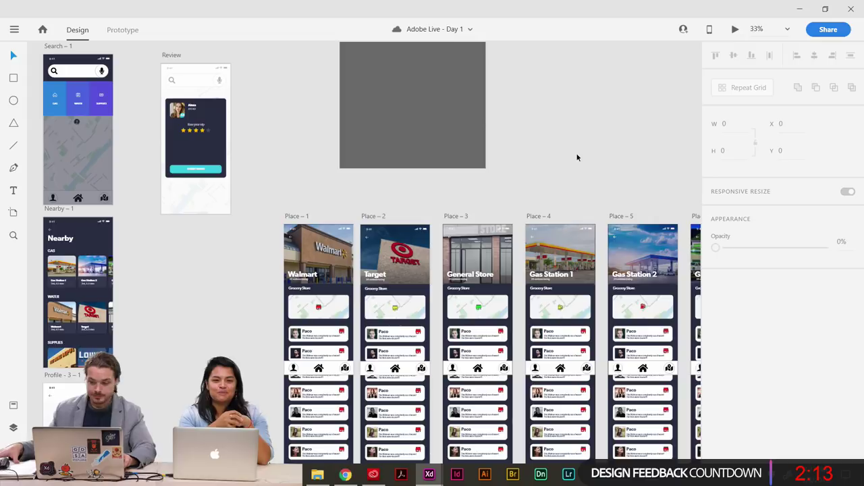
scroll(520, 195, up, 5)
scroll(581, 228, right, 2)
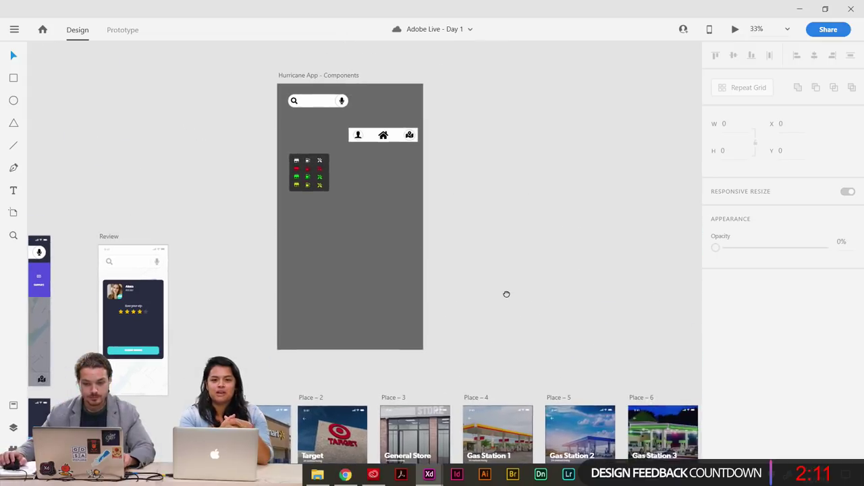
drag(397, 136, 337, 136)
click(576, 293)
Look over the Splash, Sign In, Sign Up, Map, Search, Nearby, Profile and Review artboards.
scroll(576, 293, left, 8)
scroll(571, 324, down, 4)
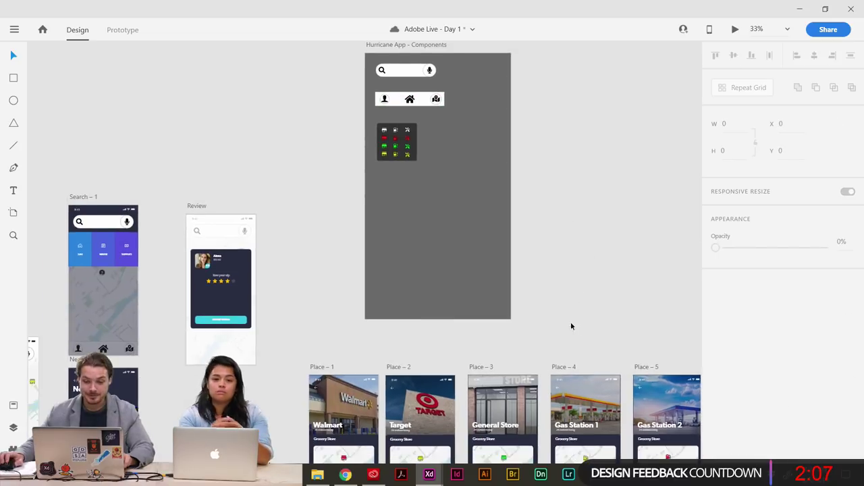
drag(377, 331, 589, 209)
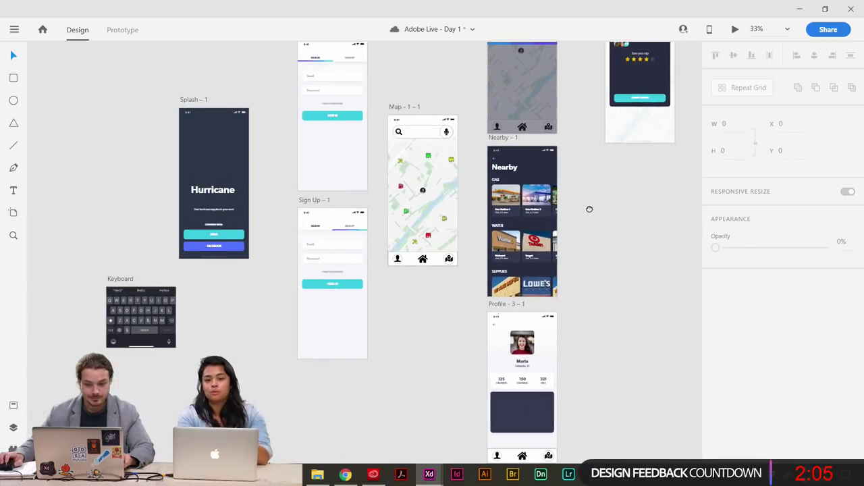
drag(610, 239, 593, 255)
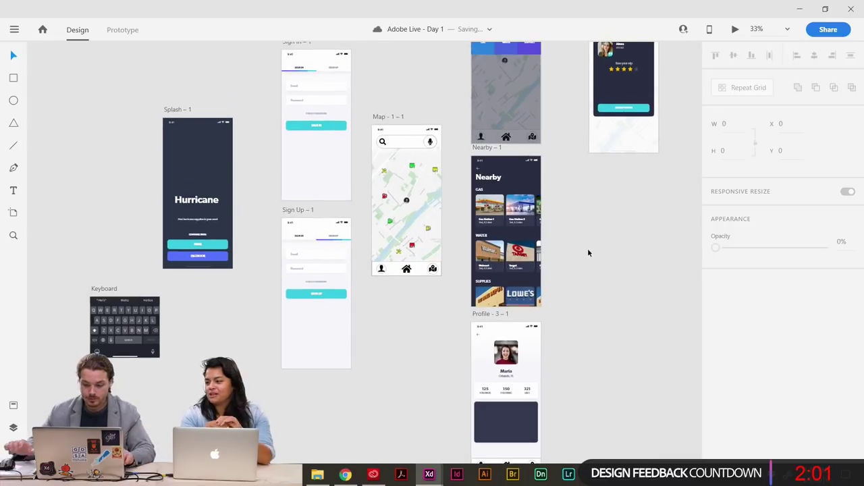
key(ctrl+=)
key(ctrl+=)
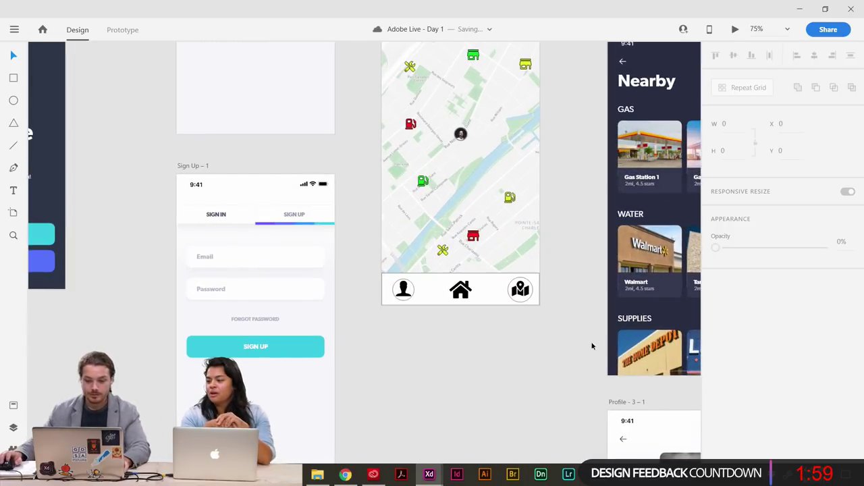
drag(588, 353, 300, 343)
drag(651, 246, 533, 422)
drag(594, 387, 524, 371)
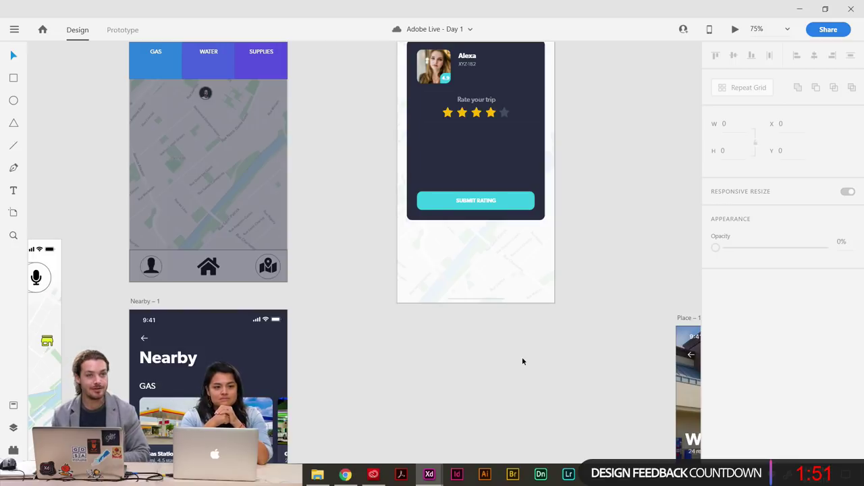
Examine the header photos, store titles and map markers across the Place – 1 to Place – 9 artboards.
drag(523, 358, 251, 316)
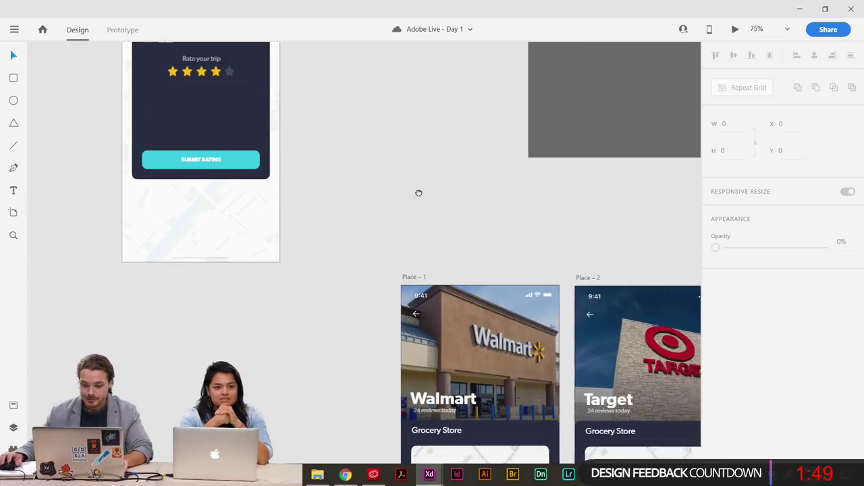
drag(562, 233, 415, 125)
scroll(469, 178, down, 2)
scroll(469, 177, right, 2)
scroll(210, 249, right, 4)
scroll(210, 249, up, 1)
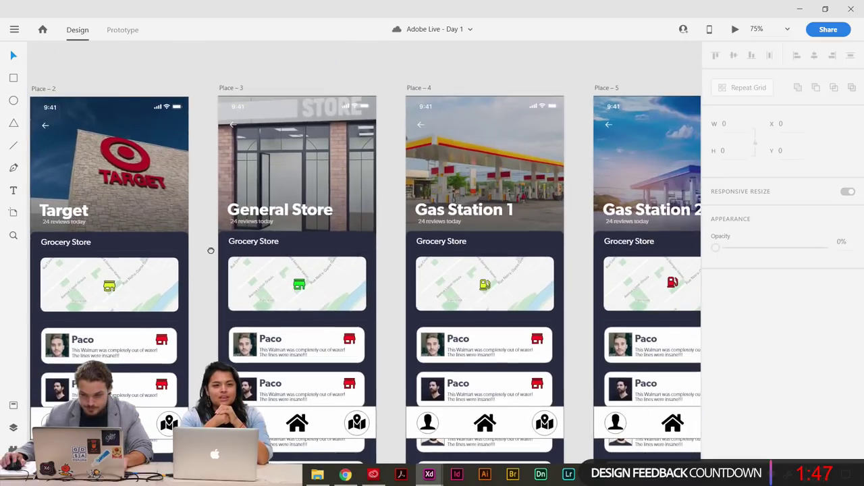
drag(592, 266, 282, 270)
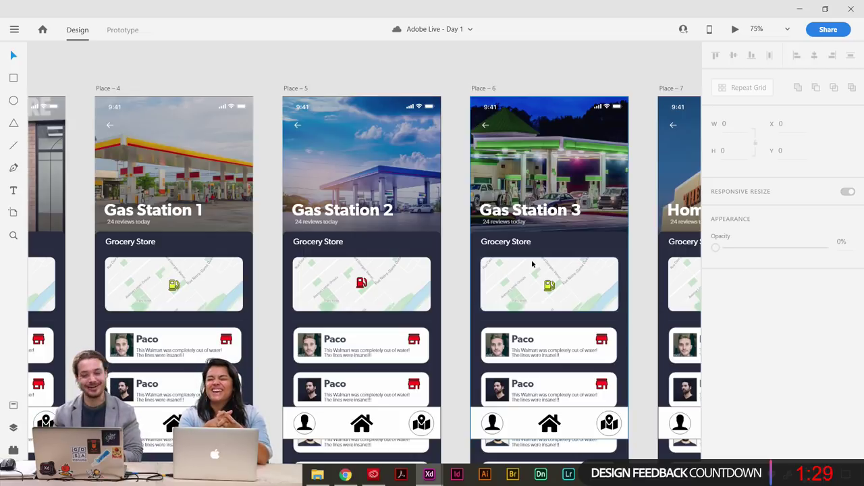
drag(637, 61, 411, 74)
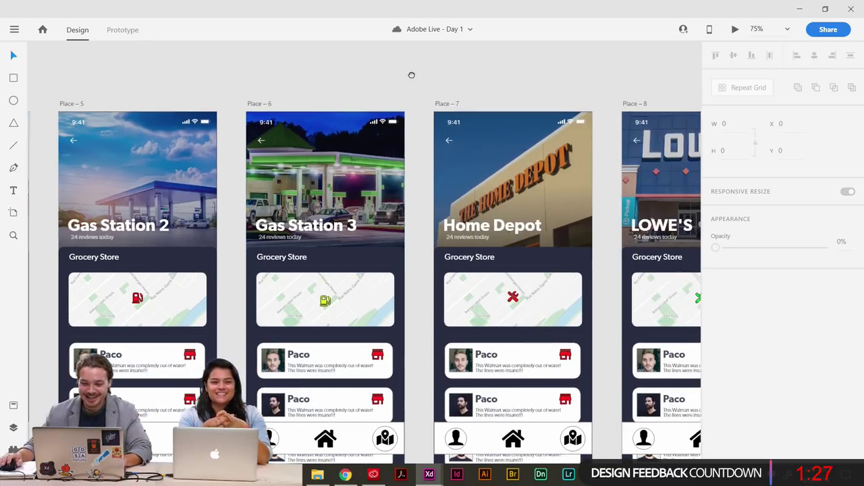
drag(521, 69, 421, 69)
drag(582, 54, 505, 60)
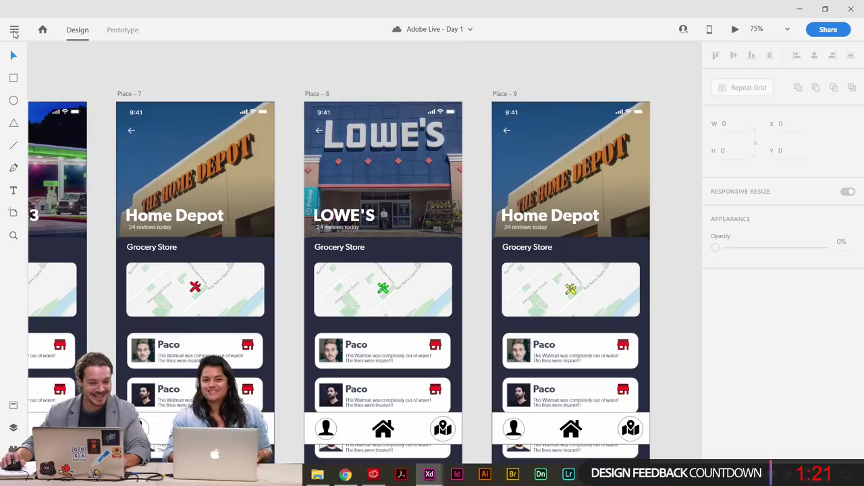
Look back across the place screens to Place – 1 and view the complete set of artboards at 15% zoom.
click(14, 29)
click(351, 92)
drag(395, 76, 336, 73)
drag(274, 87, 419, 25)
drag(263, 122, 578, 193)
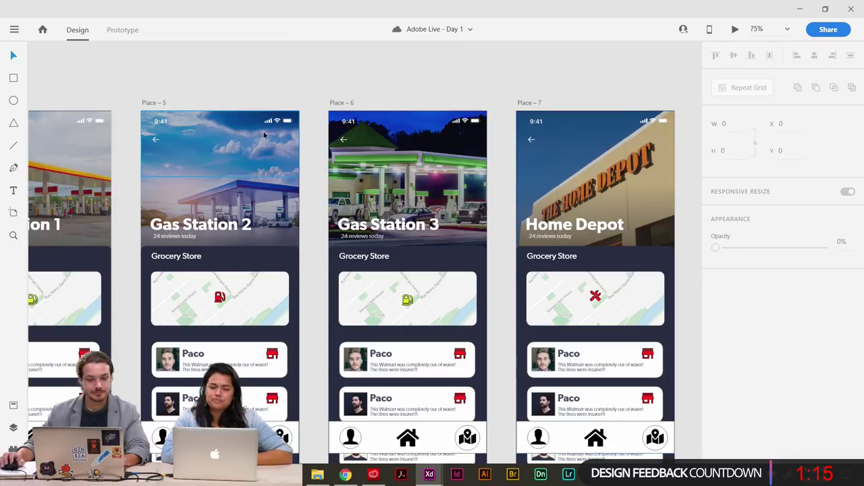
drag(130, 131, 486, 127)
drag(306, 115, 584, 121)
key(ctrl+minus)
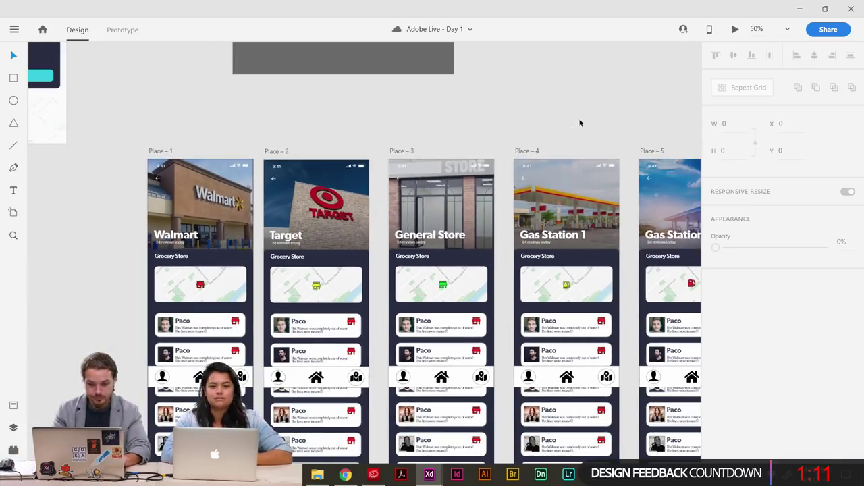
key(ctrl+minus)
key(ctrl+minus)
key(ctrl+minus)
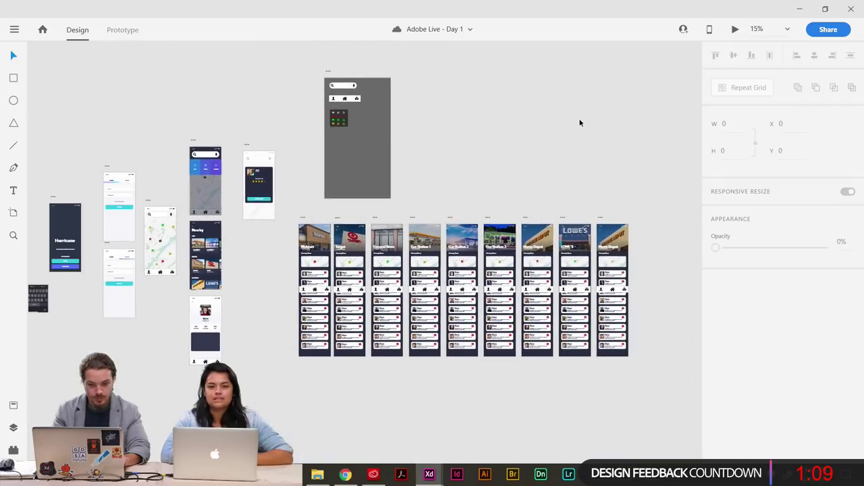
drag(469, 200, 504, 202)
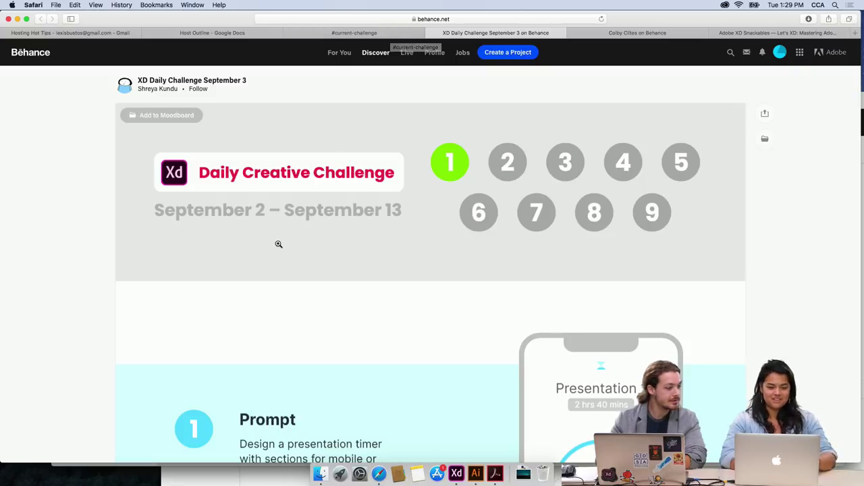
Read the presentation timer prompt and view the mobile example on the XD Daily Challenge September 3 page.
scroll(284, 266, down, 2)
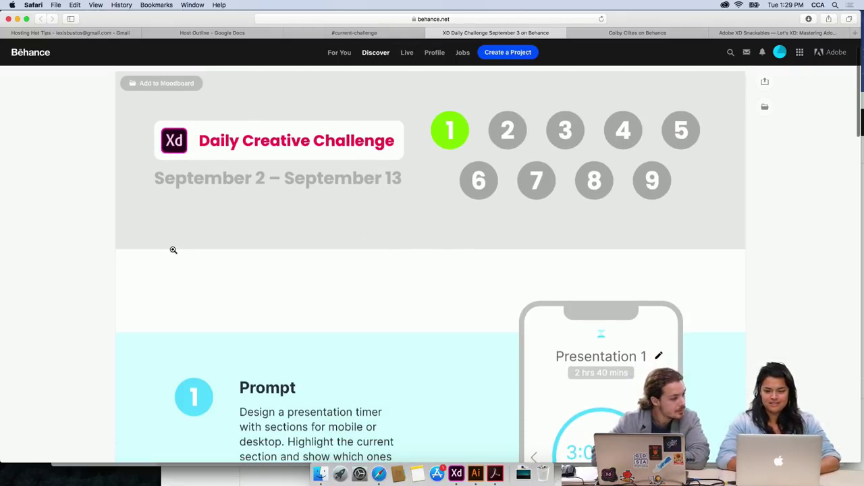
scroll(229, 249, down, 5)
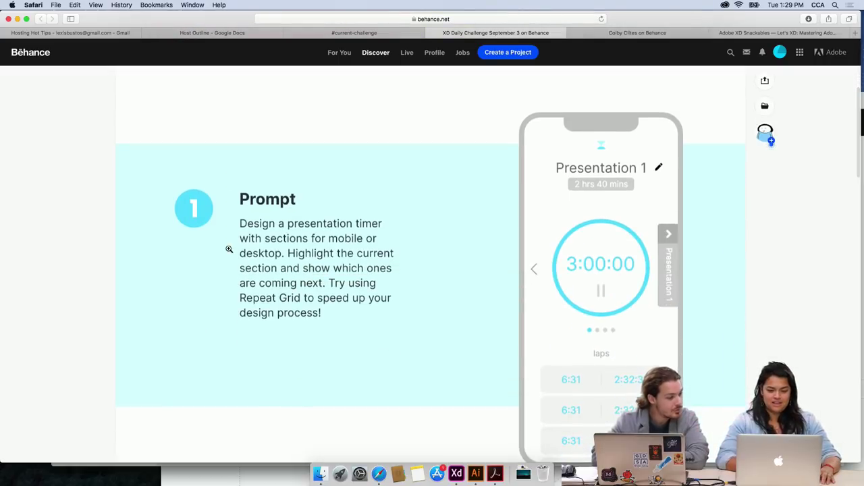
scroll(229, 249, up, 5)
scroll(228, 250, down, 6)
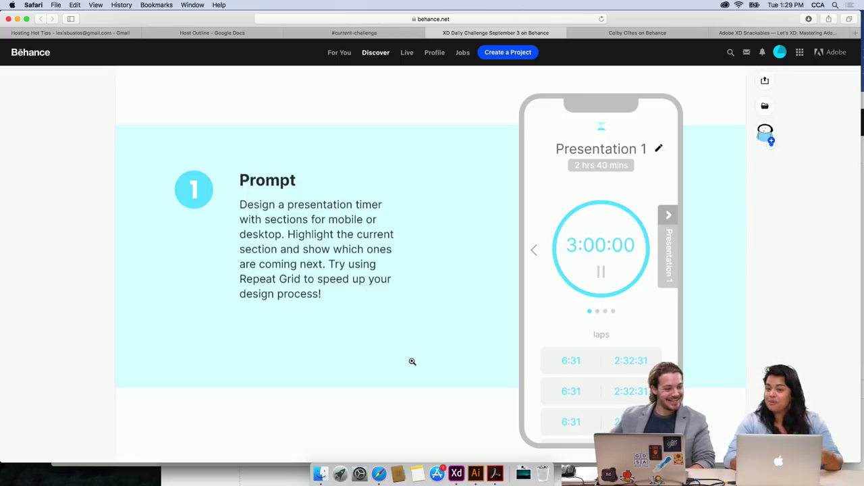
scroll(412, 361, down, 2)
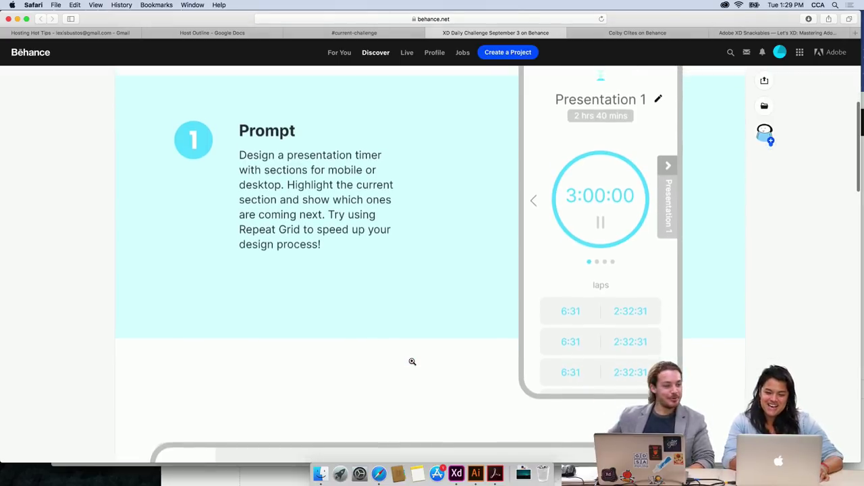
scroll(412, 361, up, 1)
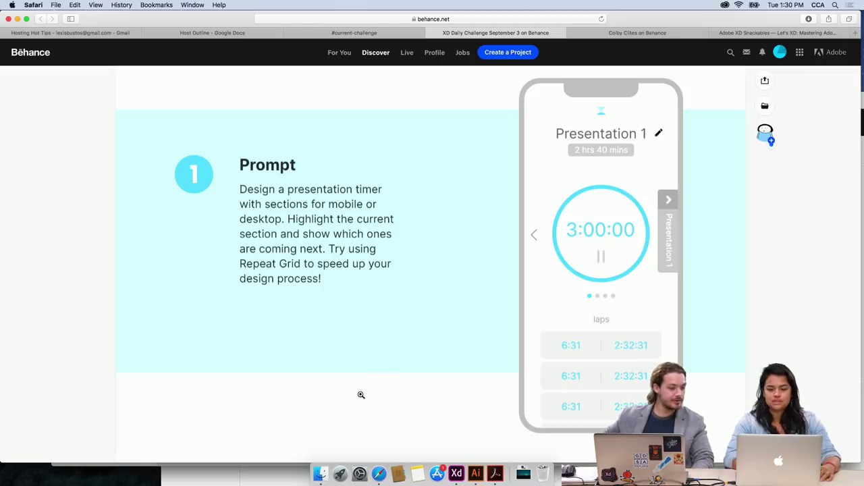
scroll(360, 395, down, 1)
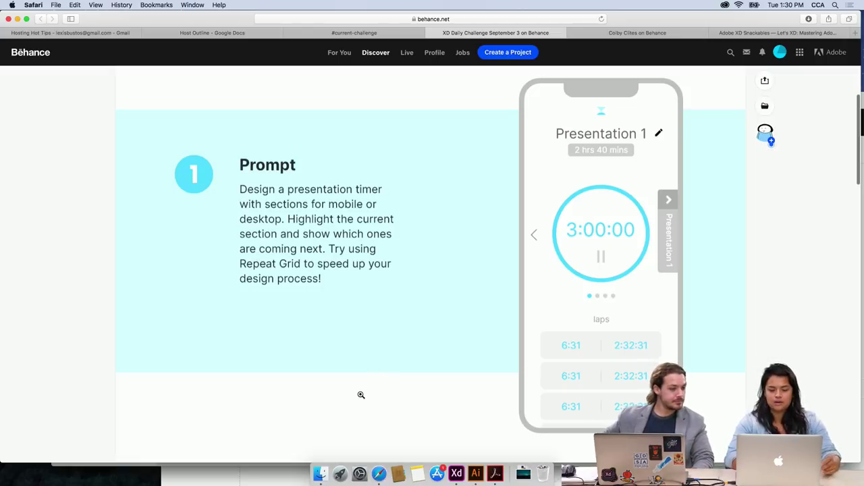
Compare the challenge's desktop timer example with the prompt and mobile version, ending at the Daily Creative Challenge header.
scroll(361, 395, down, 8)
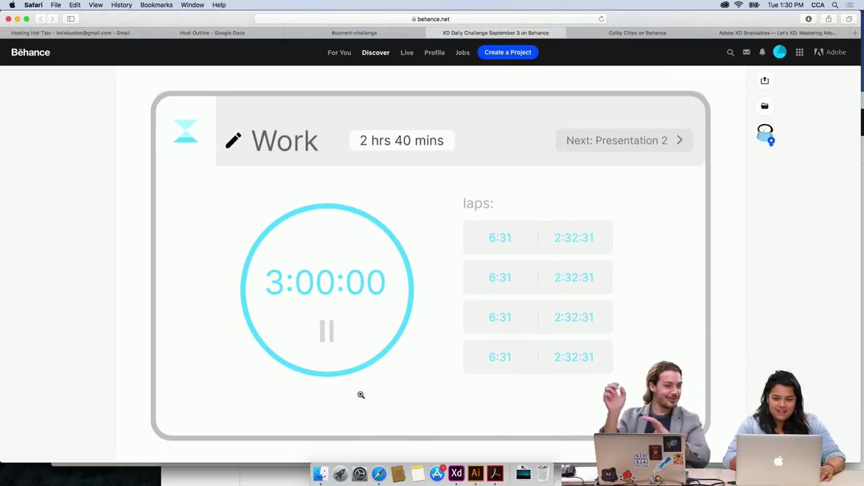
scroll(360, 395, down, 1)
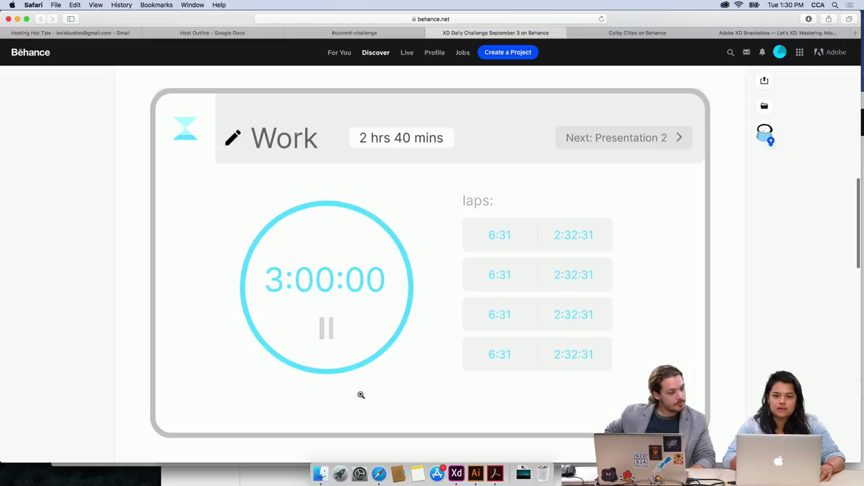
scroll(361, 395, up, 10)
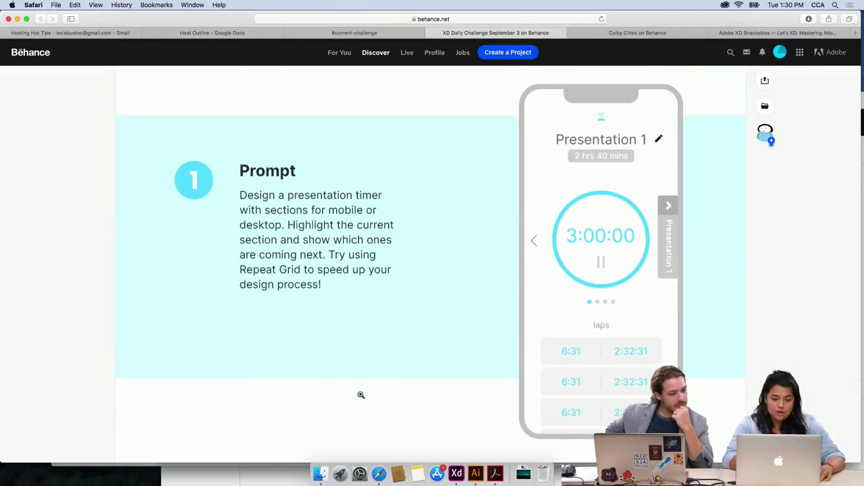
scroll(361, 395, down, 10)
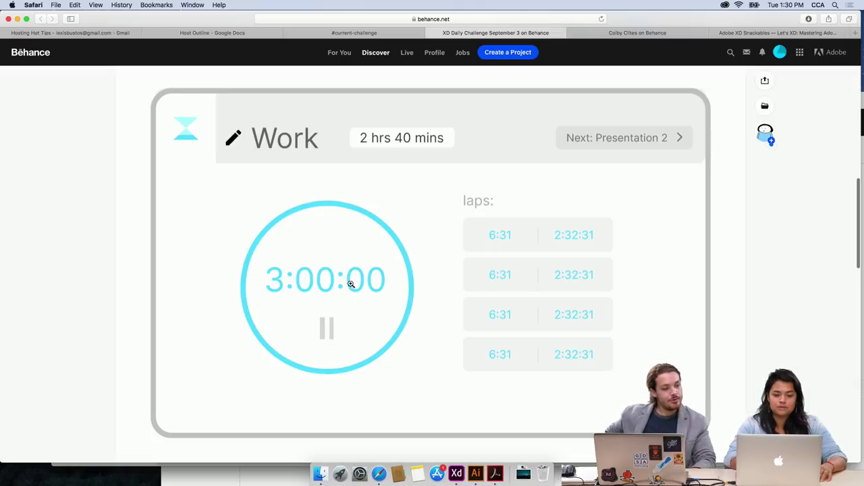
scroll(341, 309, down, 2)
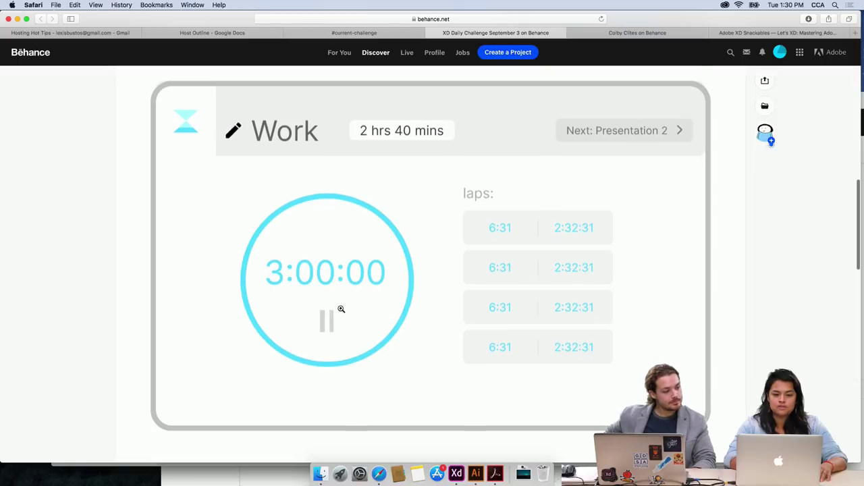
scroll(341, 309, down, 1)
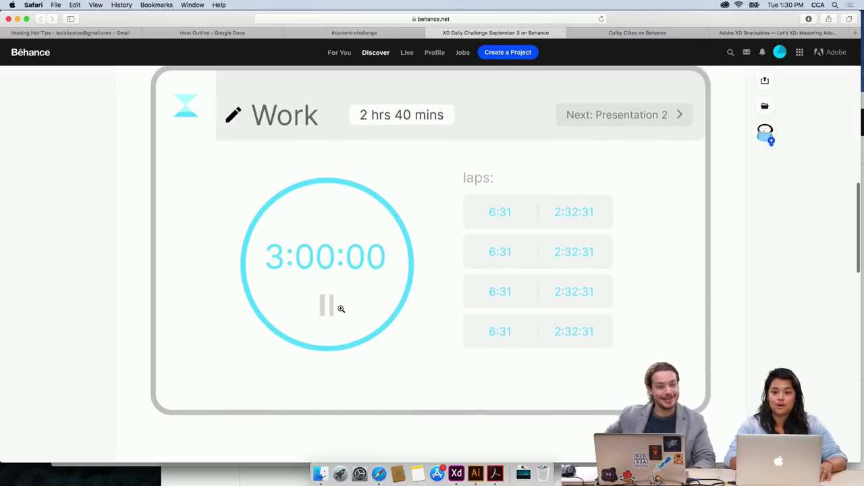
scroll(341, 309, down, 10)
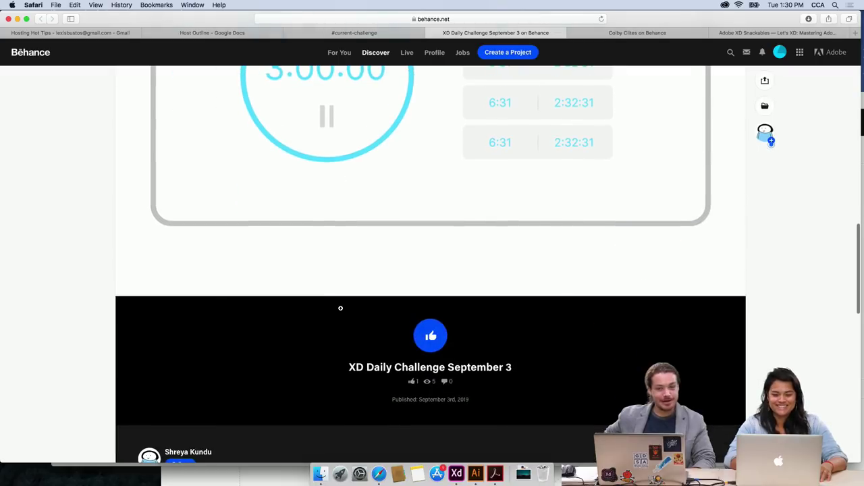
scroll(341, 311, up, 10)
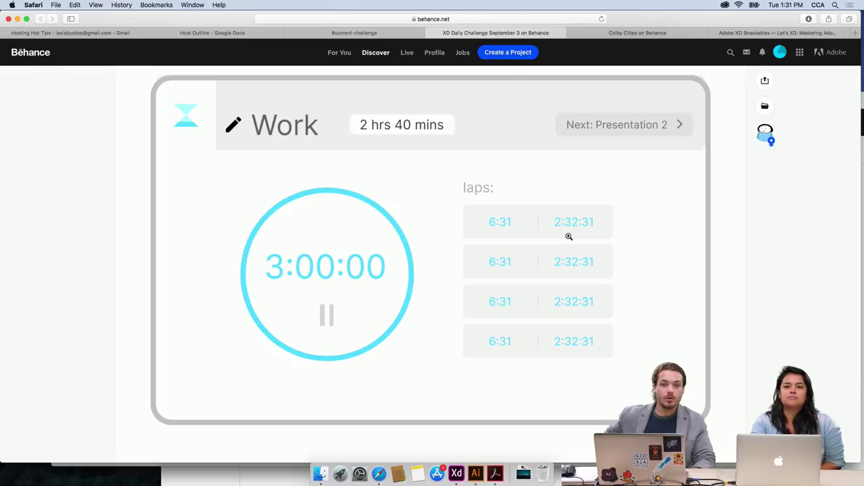
scroll(568, 237, down, 1)
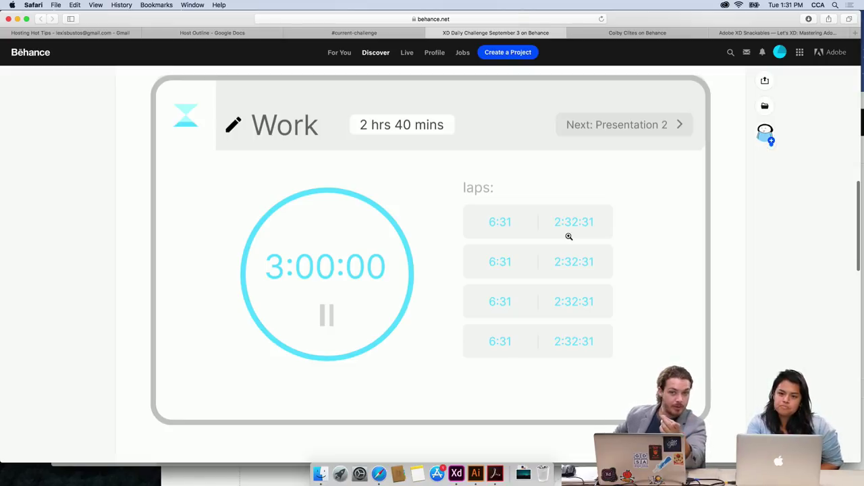
scroll(568, 236, up, 1)
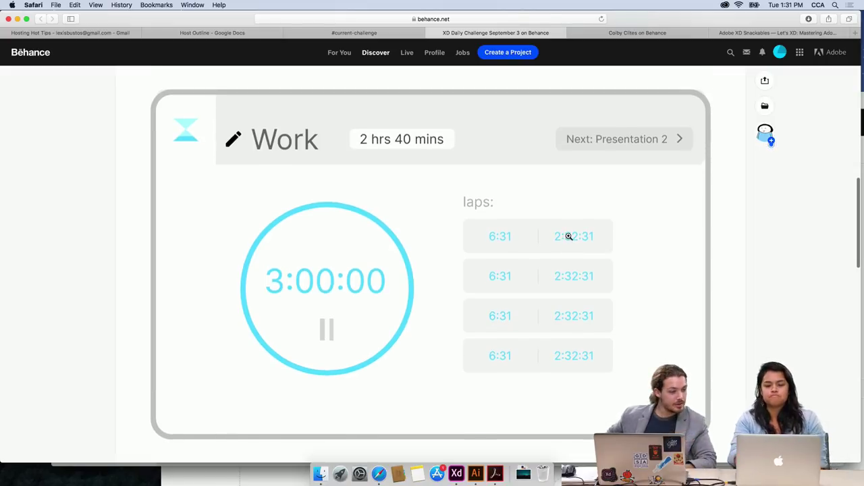
scroll(569, 237, up, 5)
scroll(568, 236, up, 3)
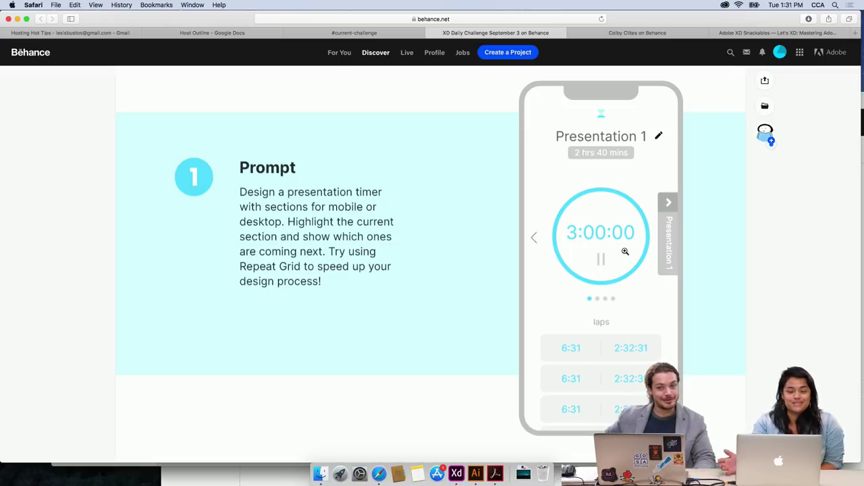
scroll(626, 252, up, 4)
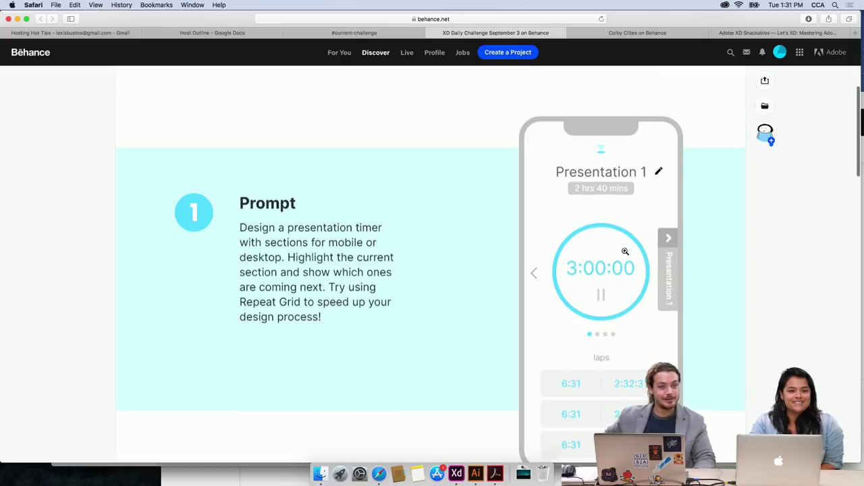
scroll(625, 252, up, 4)
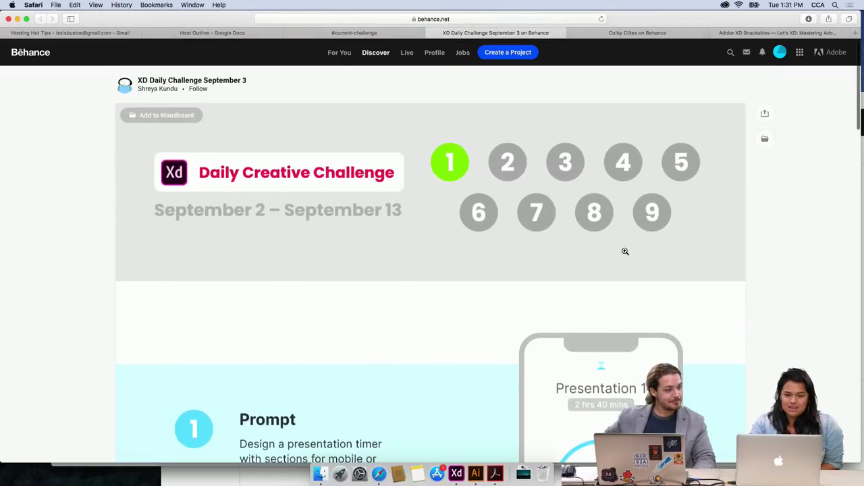
Open the XD DCC-1 timer submission from Discord's current-challenge channel at original size and examine its three screens.
click(399, 33)
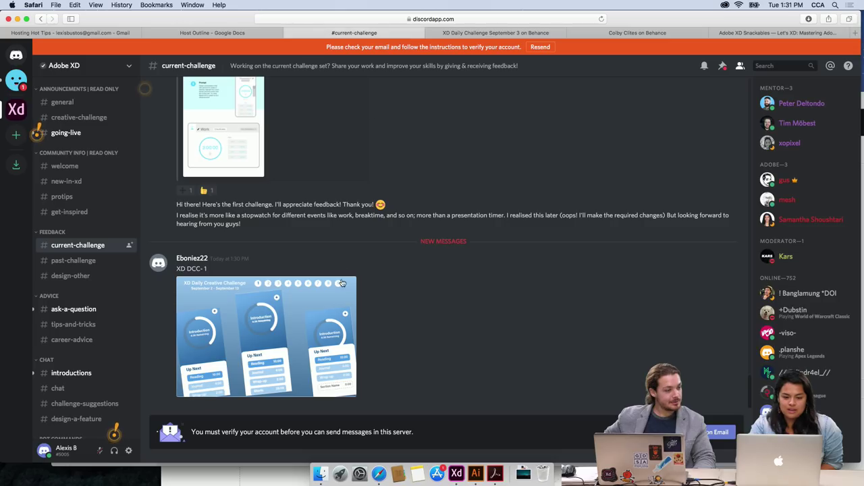
click(218, 328)
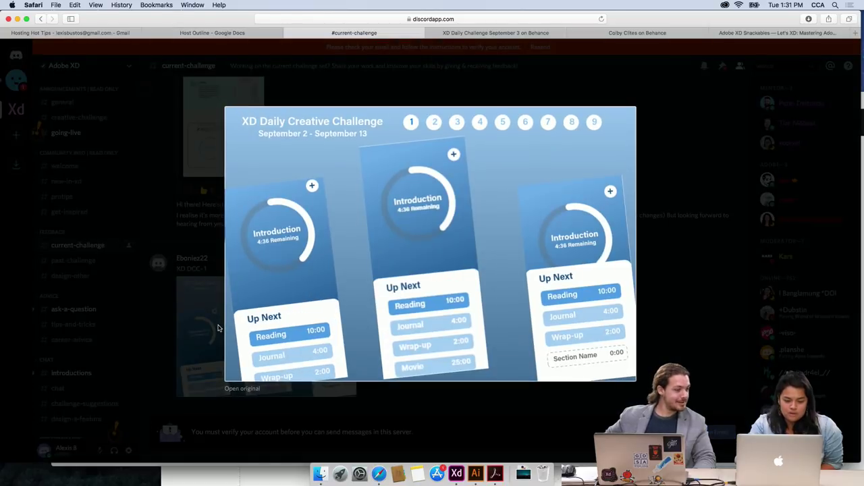
click(227, 397)
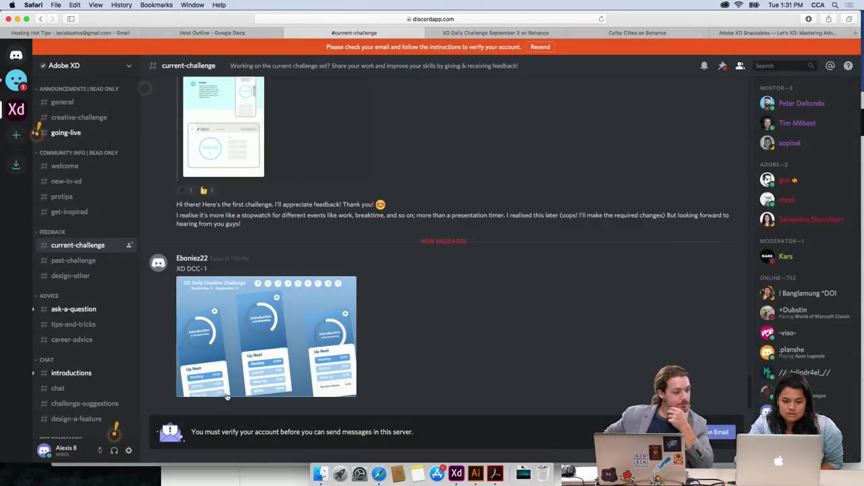
click(227, 396)
click(239, 392)
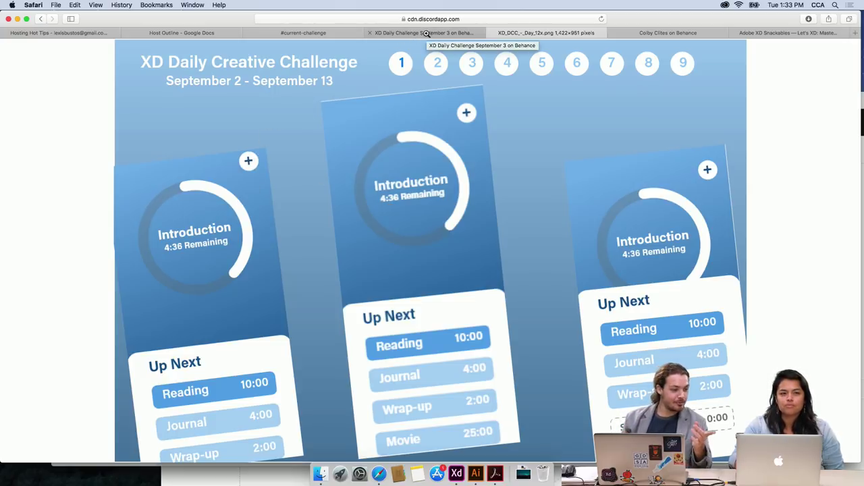
scroll(375, 118, down, 1)
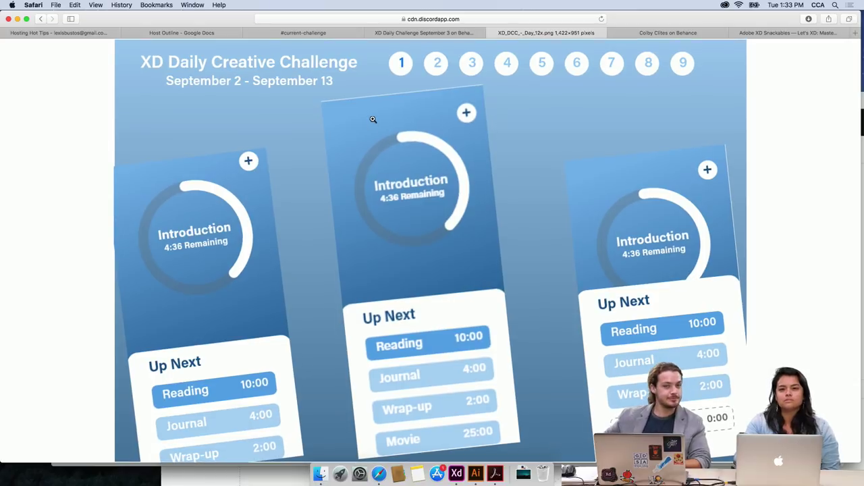
Compare the Behance timer submission with the current-challenge channel posts and the full-size XD DCC-1 image.
click(388, 32)
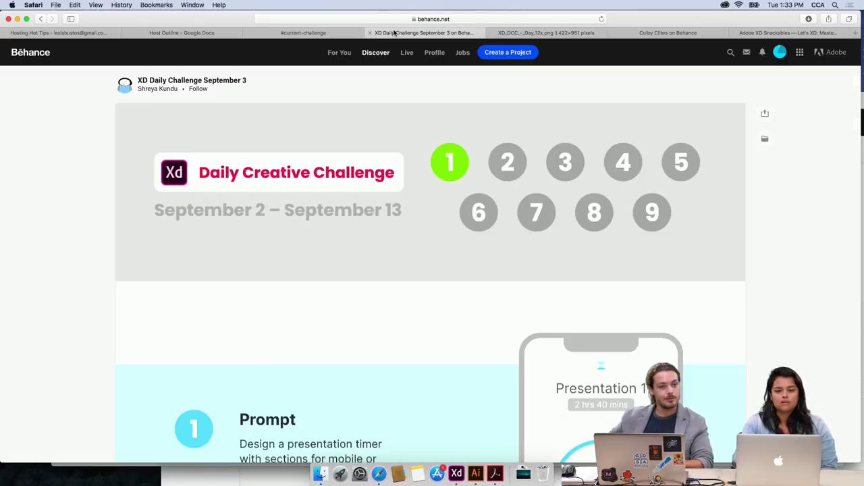
click(320, 33)
click(179, 210)
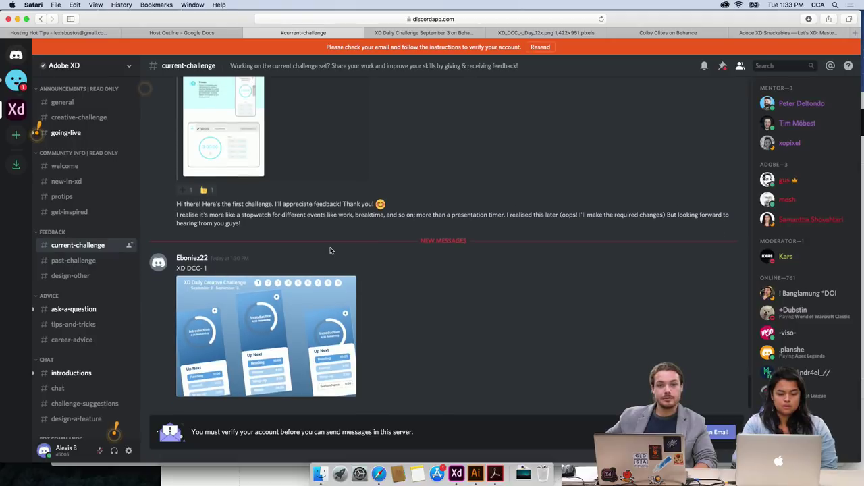
scroll(331, 252, down, 5)
scroll(331, 252, down, 2)
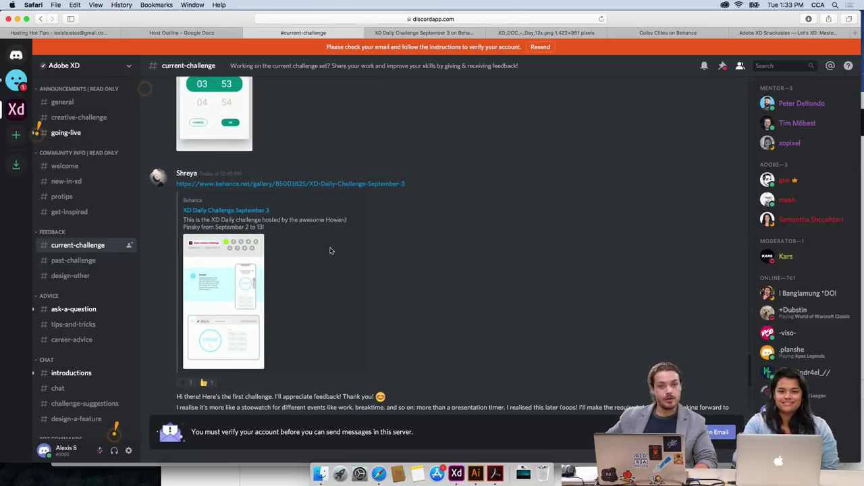
scroll(330, 251, down, 5)
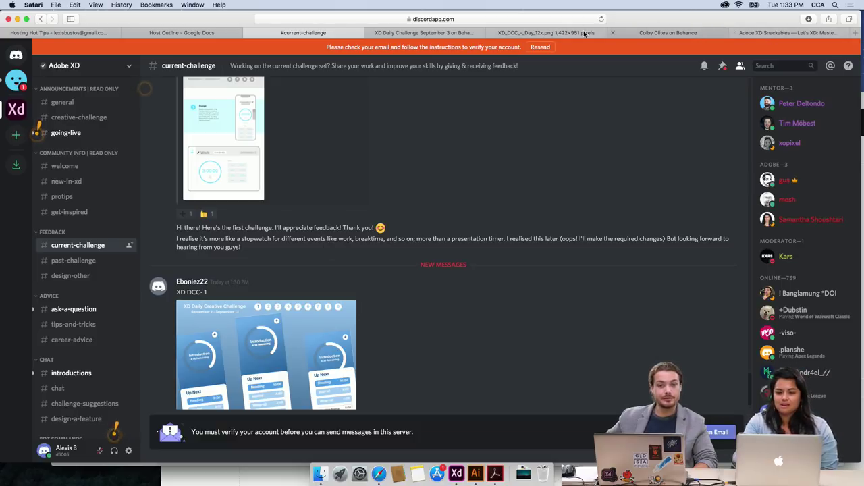
click(418, 33)
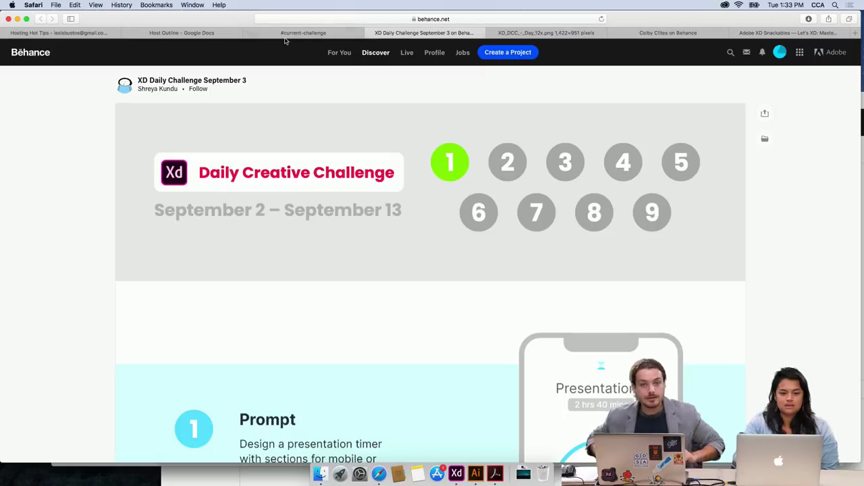
click(571, 34)
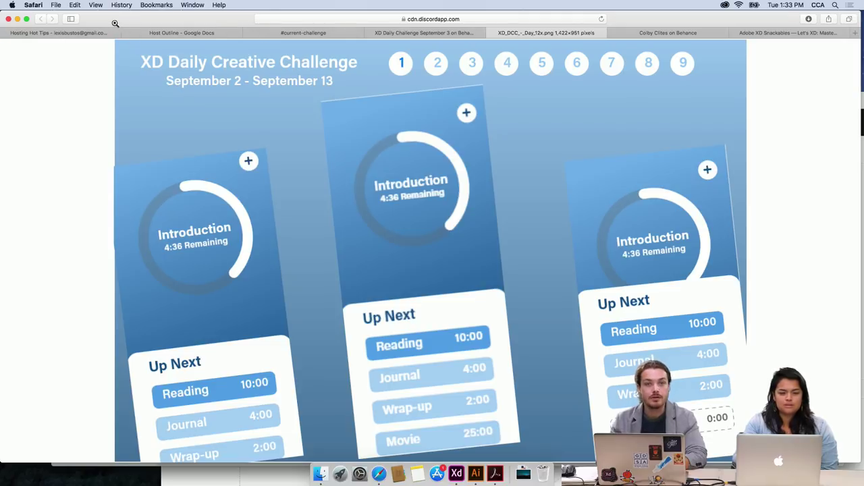
Bring forward the Behance Daily Creative Challenge page and read how it works and the Presentation Timer brief.
key(ctrl+Up)
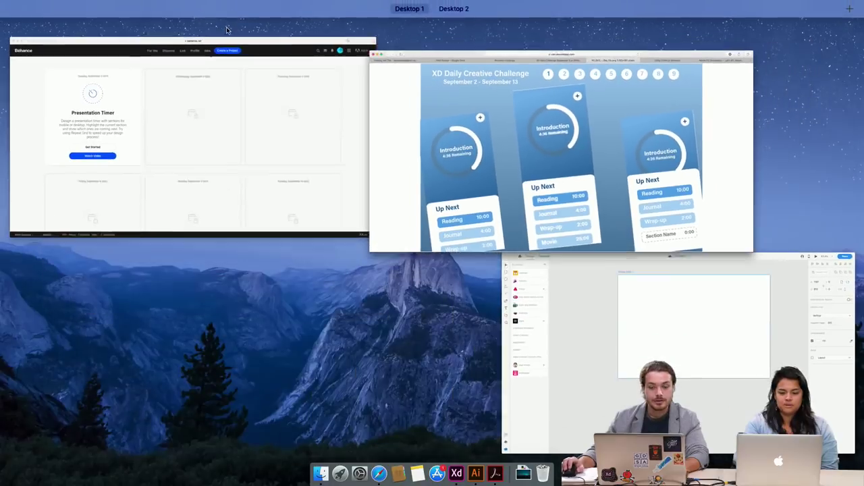
click(192, 72)
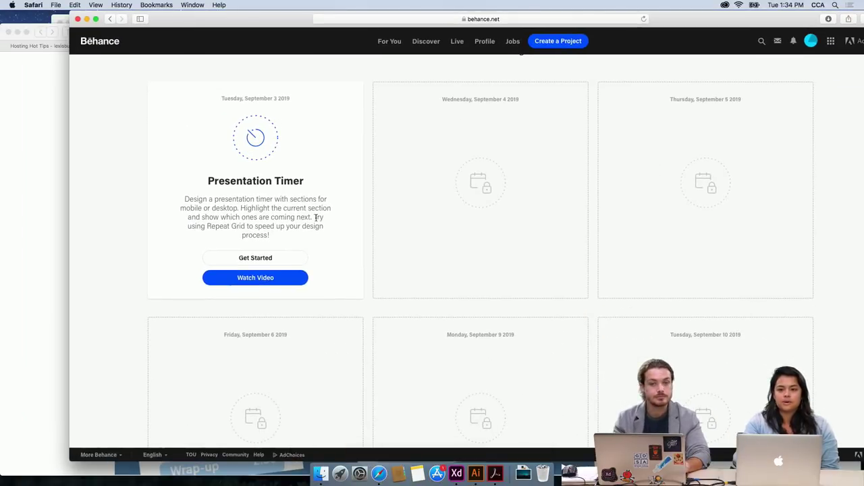
scroll(317, 153, up, 5)
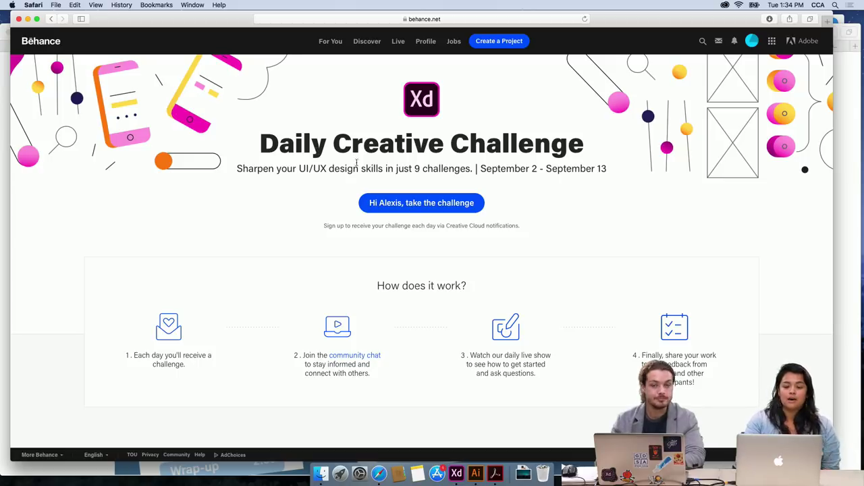
scroll(286, 273, down, 4)
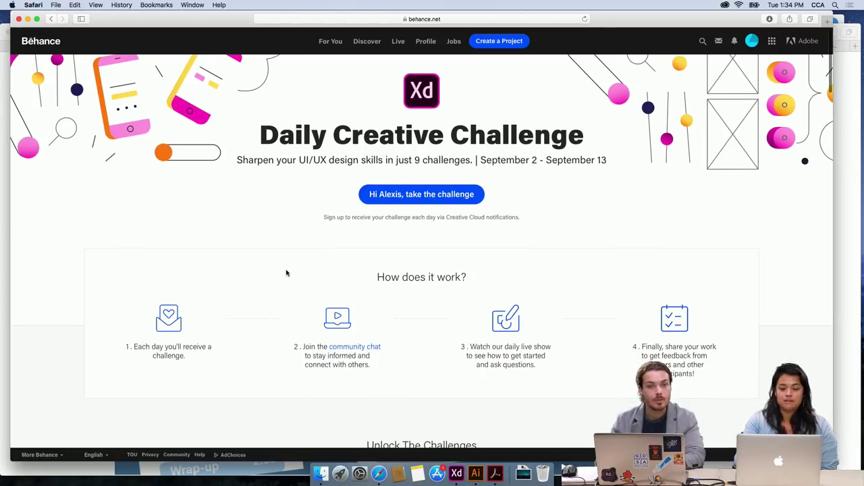
scroll(286, 273, down, 5)
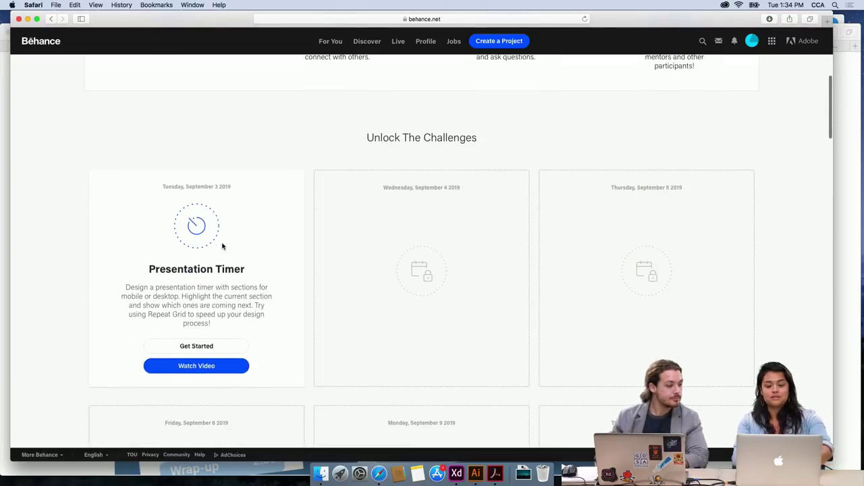
scroll(217, 243, down, 1)
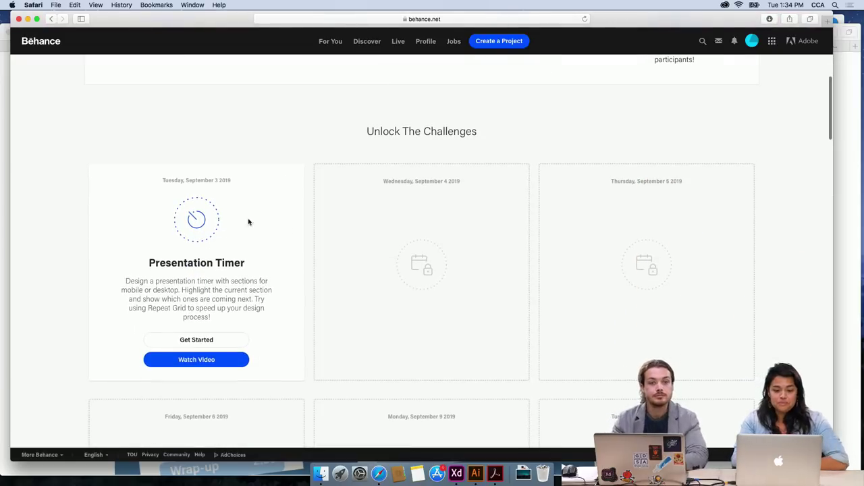
scroll(166, 306, down, 1)
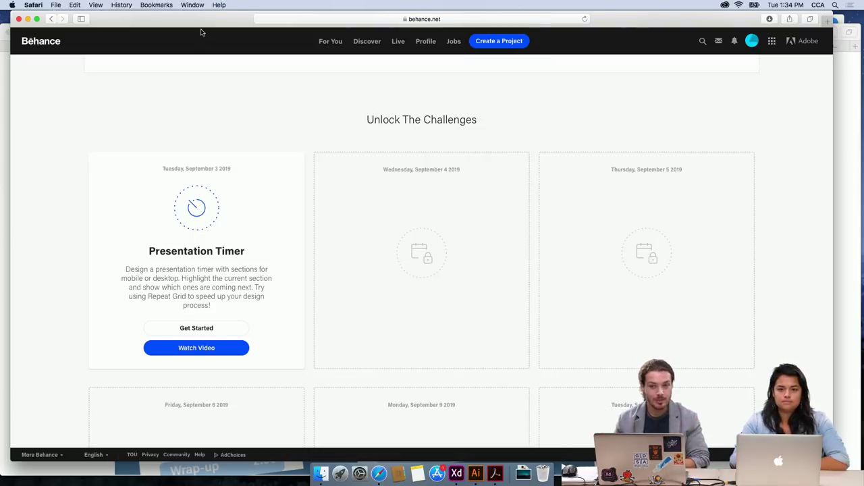
scroll(209, 83, up, 6)
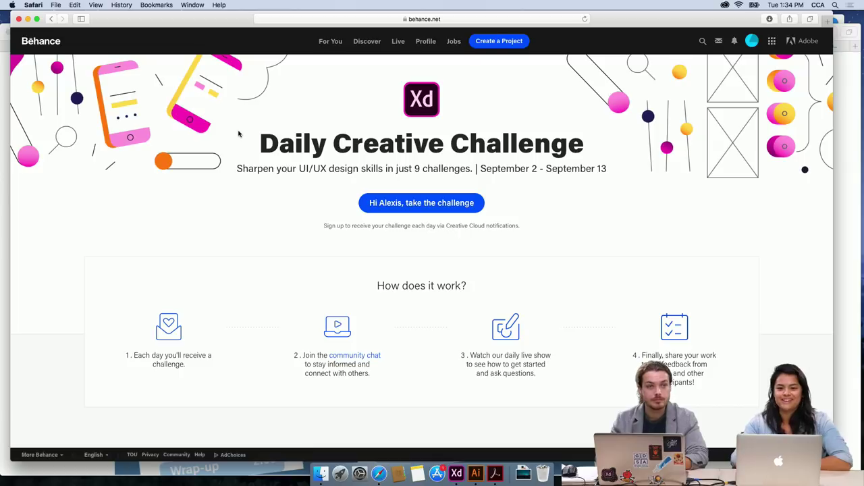
Return to the submissions browser window and look back over the posts in Discord's current-challenge channel.
drag(195, 19, 223, 102)
click(268, 80)
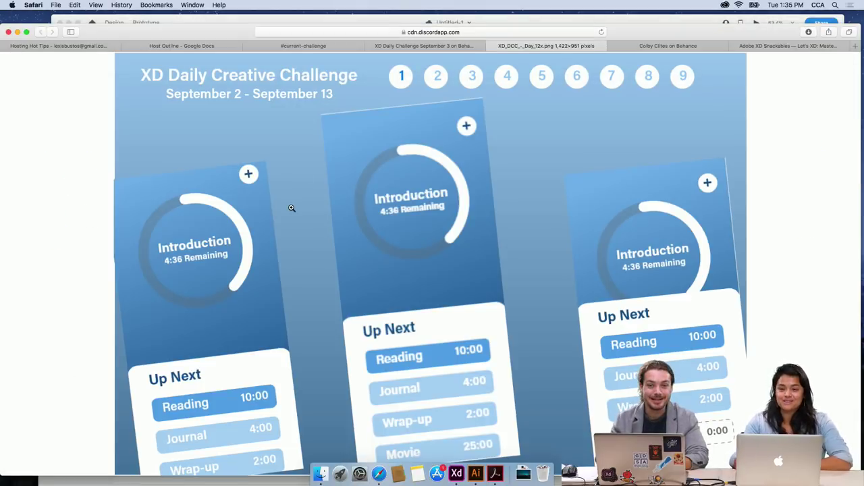
drag(229, 36, 227, 15)
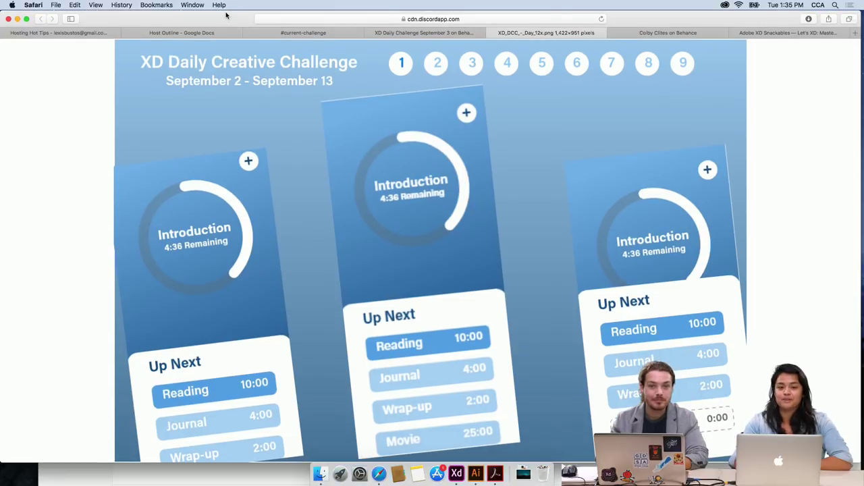
click(251, 32)
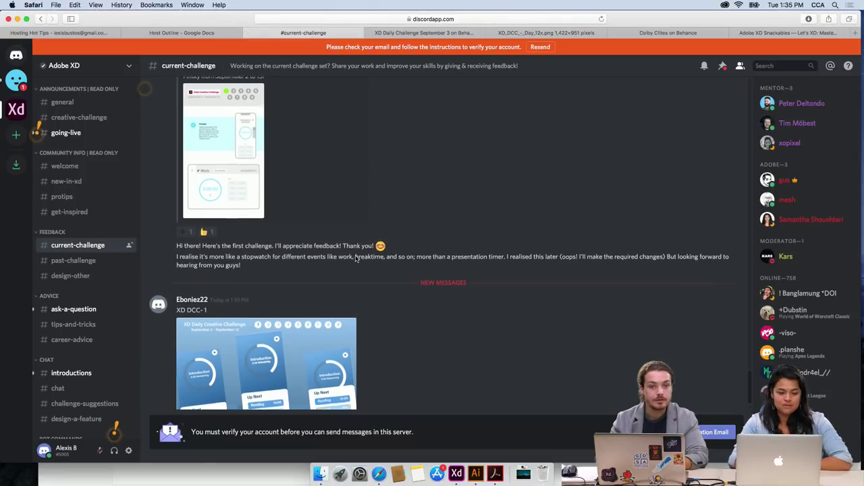
scroll(356, 259, up, 1)
scroll(356, 259, up, 3)
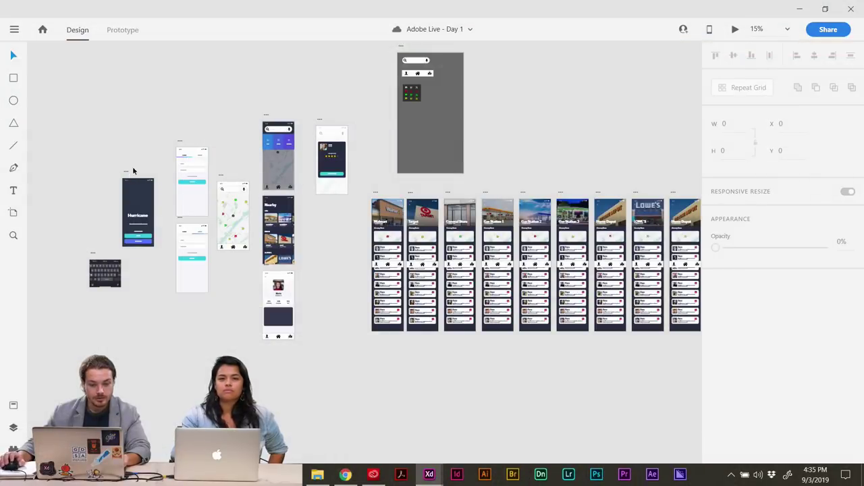
Switch to the Adobe Live - Day 1 design in XD and examine the Splash, Sign In, Sign Up and Map screens at 50% zoom.
key(ctrl+plus)
key(ctrl+plus)
drag(139, 197, 579, 296)
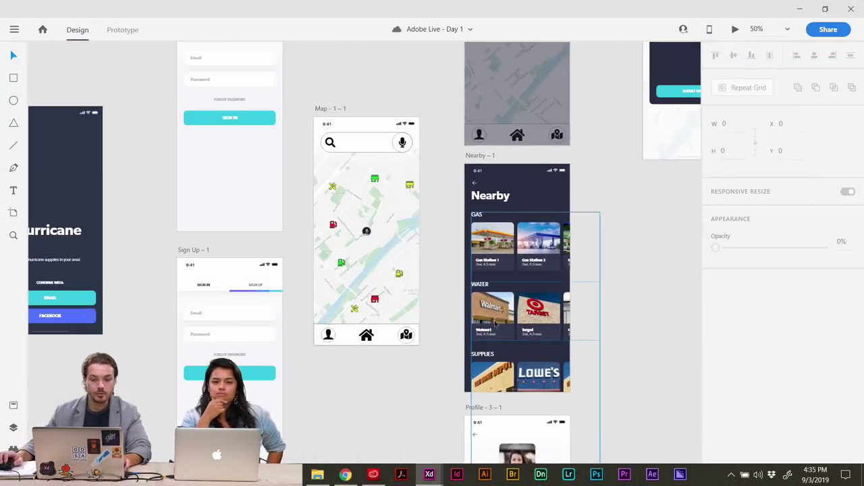
drag(320, 276, 507, 288)
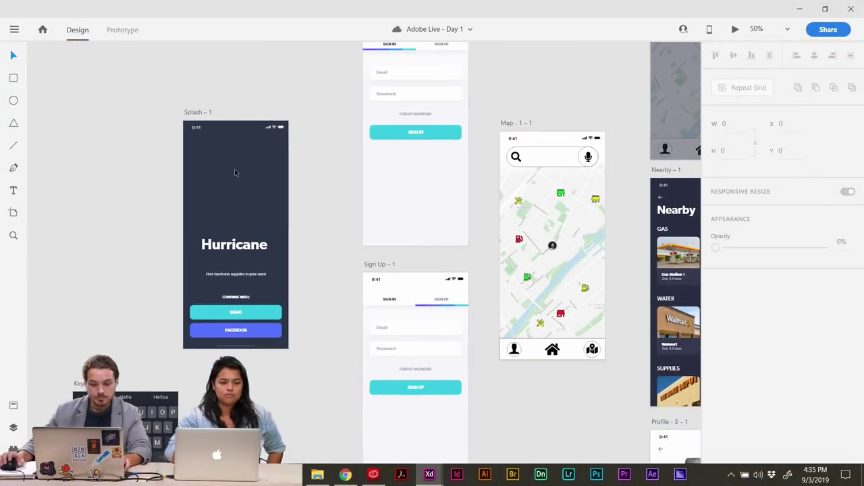
scroll(278, 276, right, 8)
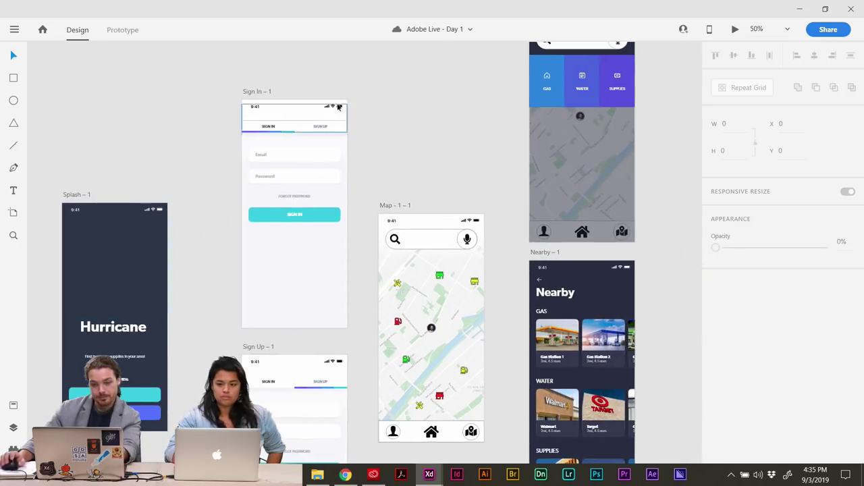
scroll(314, 278, down, 5)
scroll(290, 216, right, 7)
scroll(289, 216, up, 1)
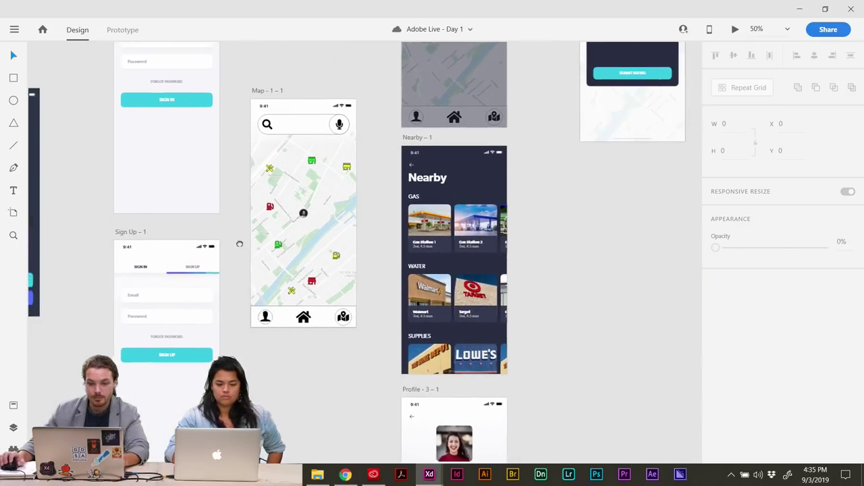
scroll(284, 216, right, 3)
scroll(285, 216, up, 1)
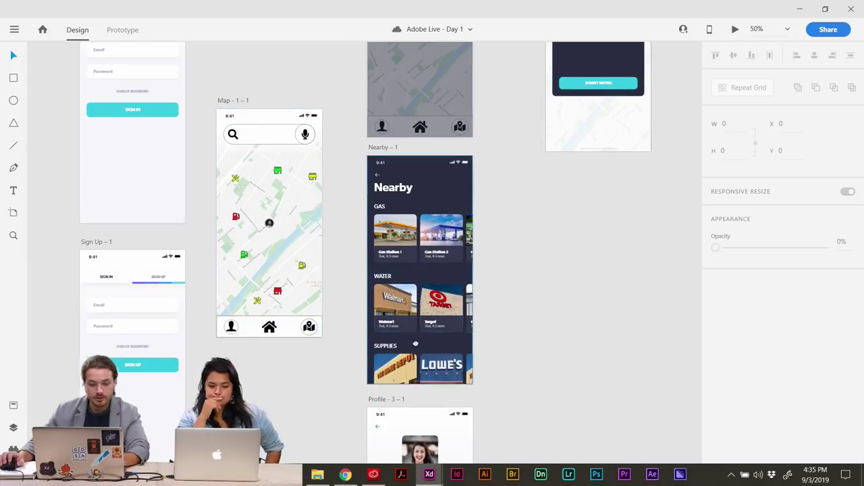
Examine the Profile, Search, Review and Nearby artboards, including the gas, water and supplies cards.
scroll(364, 364, down, 6)
scroll(365, 365, right, 2)
scroll(360, 378, down, 4)
scroll(360, 379, right, 2)
scroll(344, 378, down, 1)
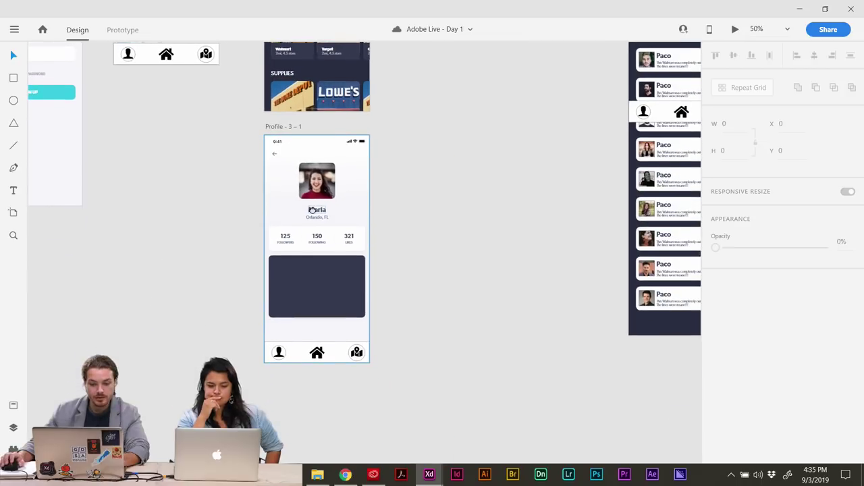
scroll(351, 405, up, 6)
scroll(351, 405, right, 3)
scroll(363, 428, up, 5)
scroll(363, 428, right, 1)
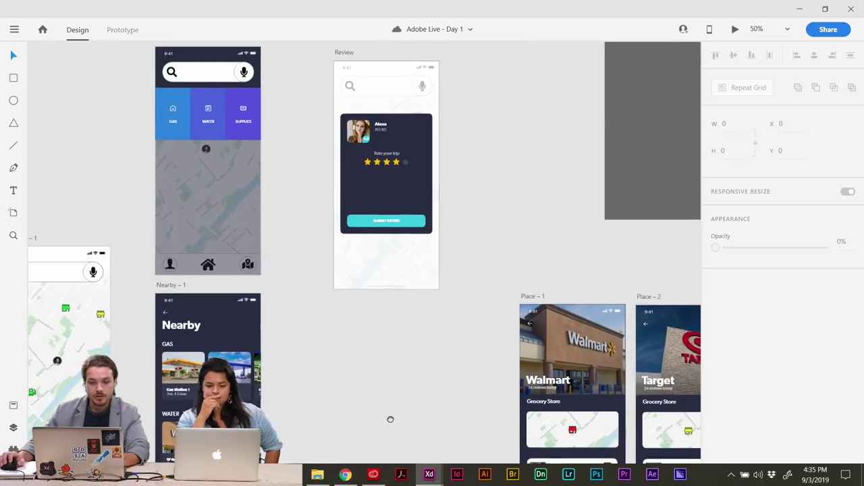
scroll(345, 380, down, 1)
scroll(345, 380, right, 1)
scroll(345, 380, down, 5)
scroll(345, 380, left, 3)
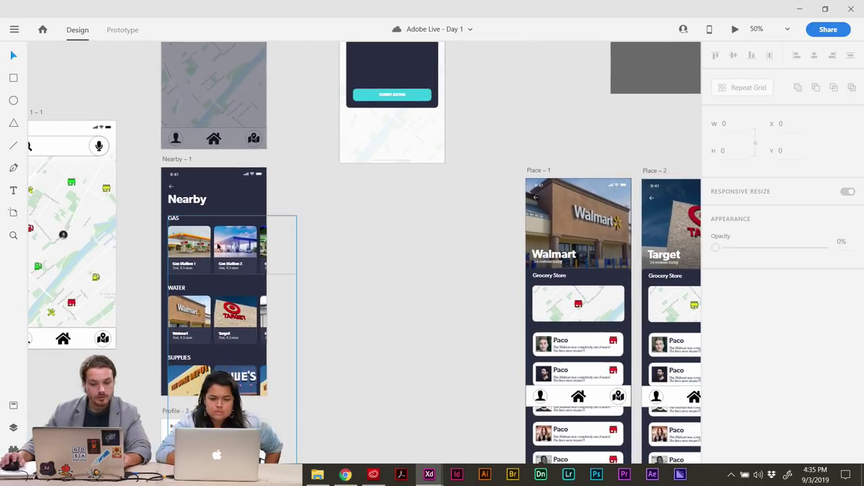
Look across the row of place artboards from Place – 1 onward, checking their headers, maps and review lists.
scroll(405, 257, up, 1)
scroll(434, 260, right, 12)
scroll(434, 260, down, 1)
scroll(434, 260, right, 8)
scroll(434, 260, down, 3)
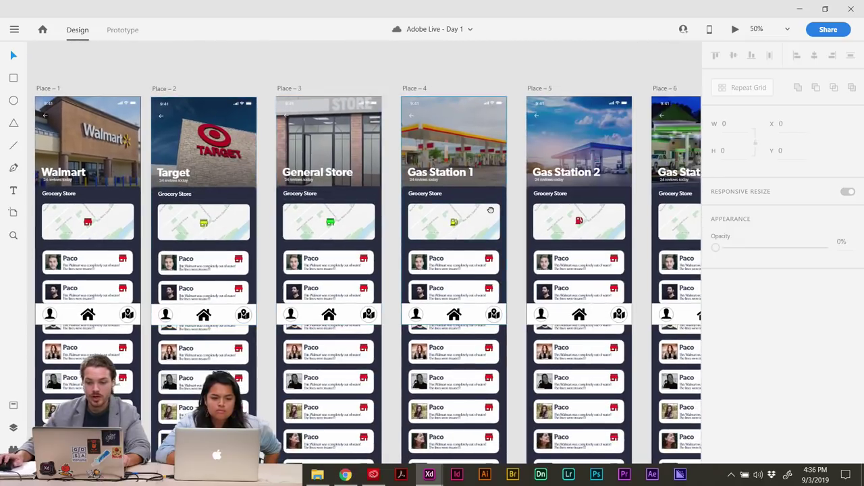
scroll(270, 261, right, 8)
scroll(270, 261, up, 2)
scroll(159, 262, right, 3)
scroll(160, 263, up, 1)
Compare the coloured icon set on the grey components artboard with the map markers on Place – 1 to Place – 4.
scroll(159, 263, left, 10)
scroll(160, 263, up, 4)
scroll(159, 263, left, 7)
scroll(159, 263, up, 3)
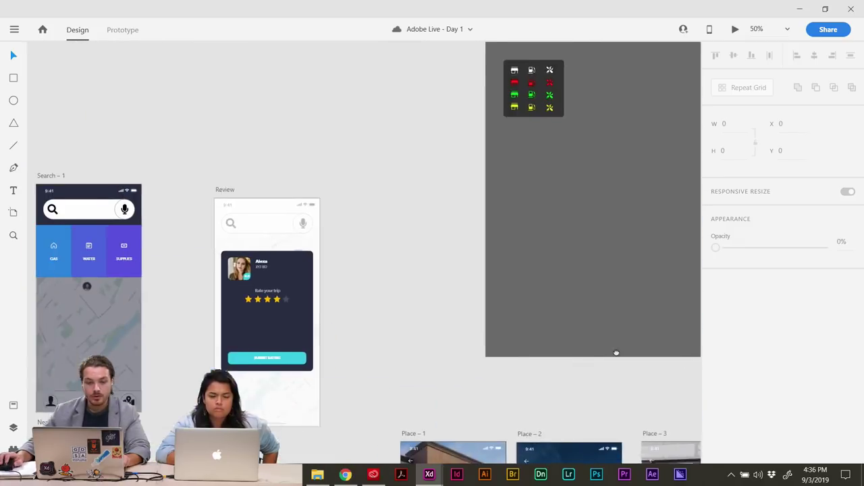
scroll(612, 338, left, 1)
scroll(612, 339, down, 4)
scroll(613, 339, right, 4)
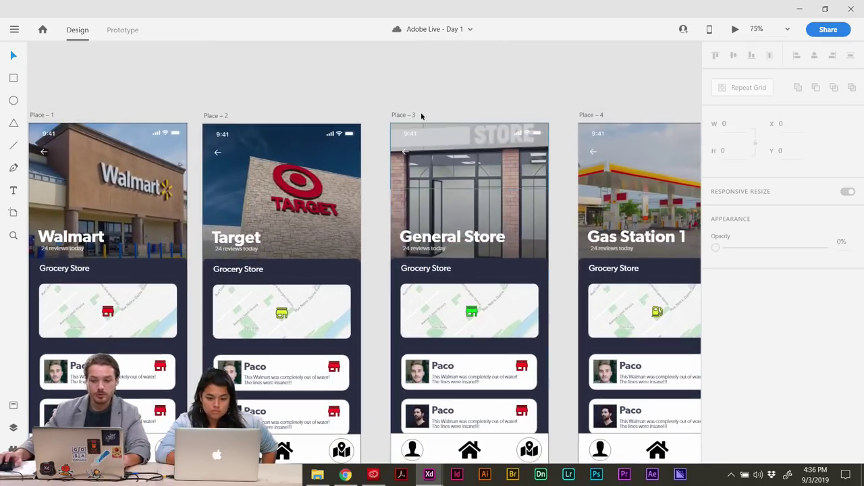
Draw a white rectangle about 270 by 60 beside the icon set on the grey artboard, with corners rounded to 30.
drag(417, 113, 490, 455)
drag(525, 101, 498, 263)
scroll(506, 239, down, 2)
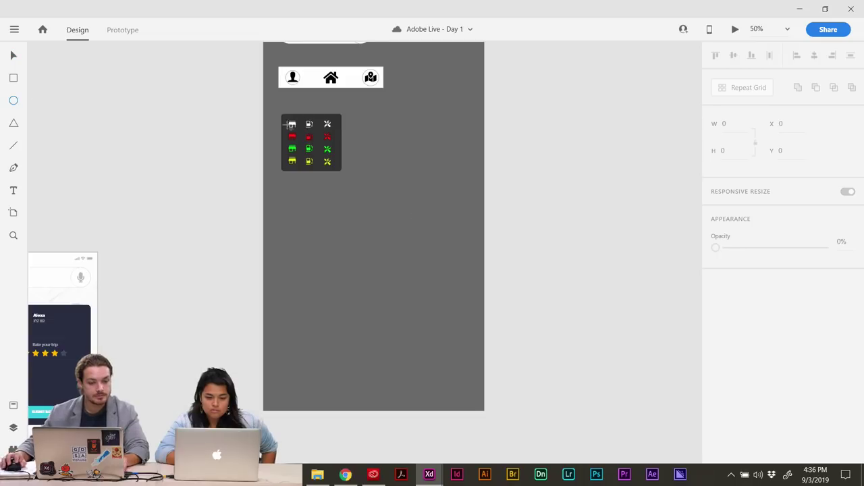
click(14, 78)
drag(371, 117, 422, 139)
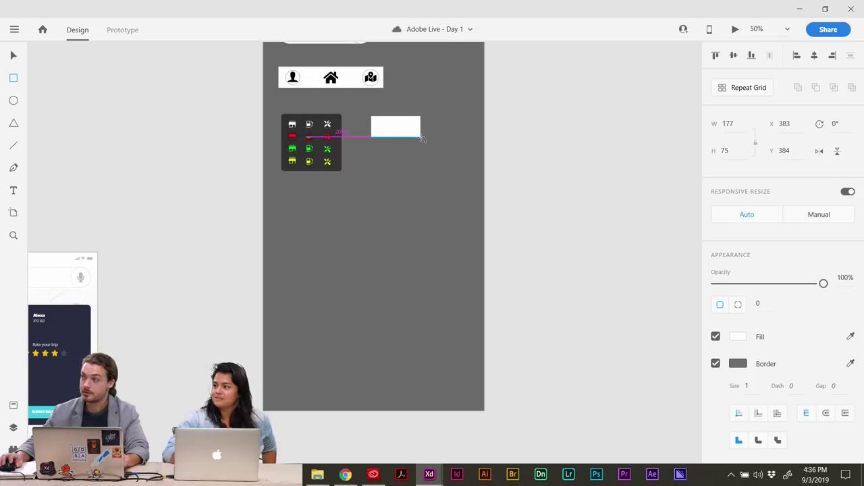
drag(421, 138, 430, 133)
drag(378, 124, 380, 126)
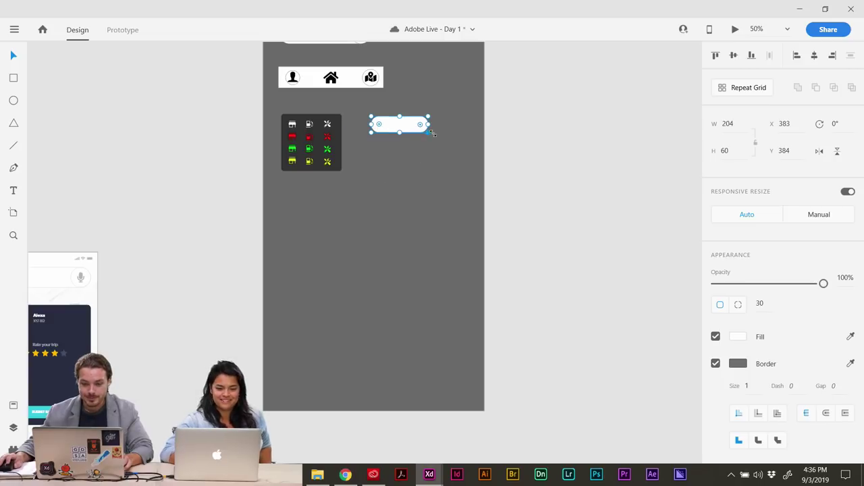
drag(433, 134, 448, 135)
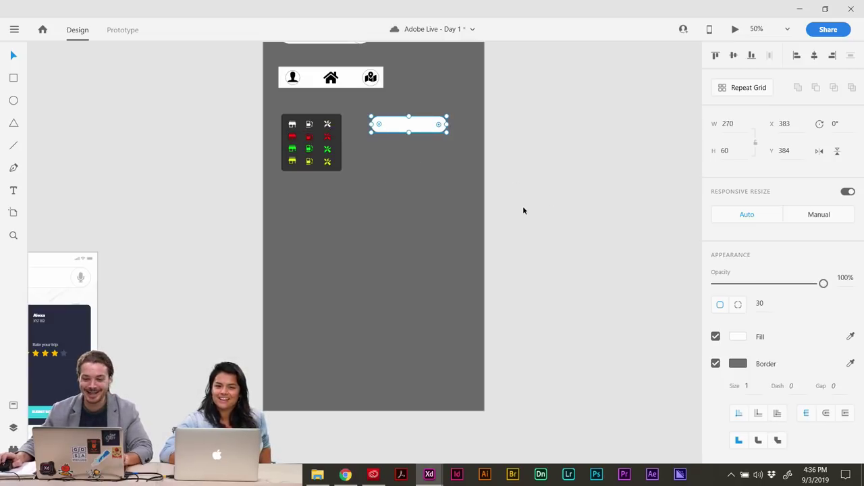
Move the white pill shape onto Place – 1 beside the Grocery Store label, sized about 134 by 30.
drag(523, 208, 509, 235)
key(ctrl+plus)
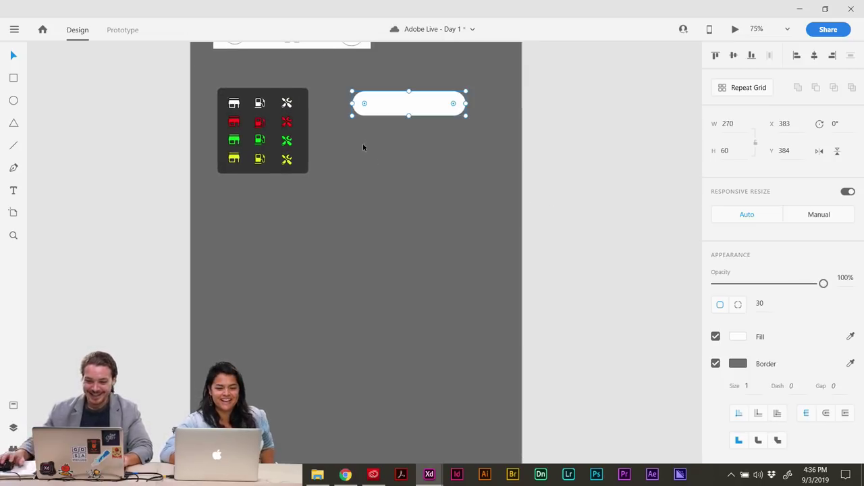
key(ctrl+x)
drag(430, 260, 503, 13)
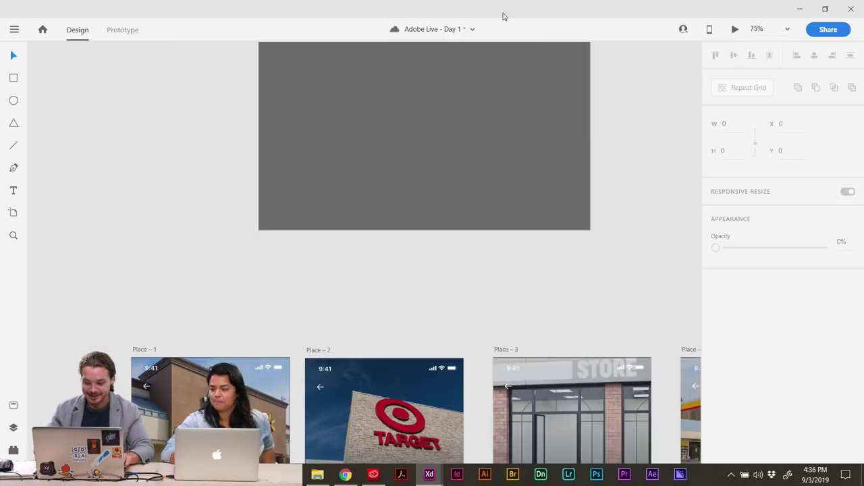
key(ctrl+minus)
key(ctrl+minus)
drag(450, 263, 484, 128)
key(ctrl+plus)
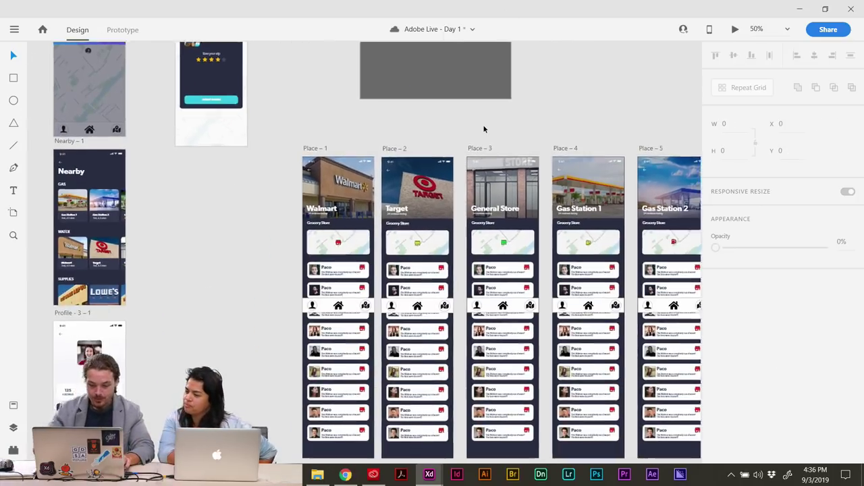
scroll(483, 129, up, 2)
scroll(268, 149, up, 3)
click(257, 157)
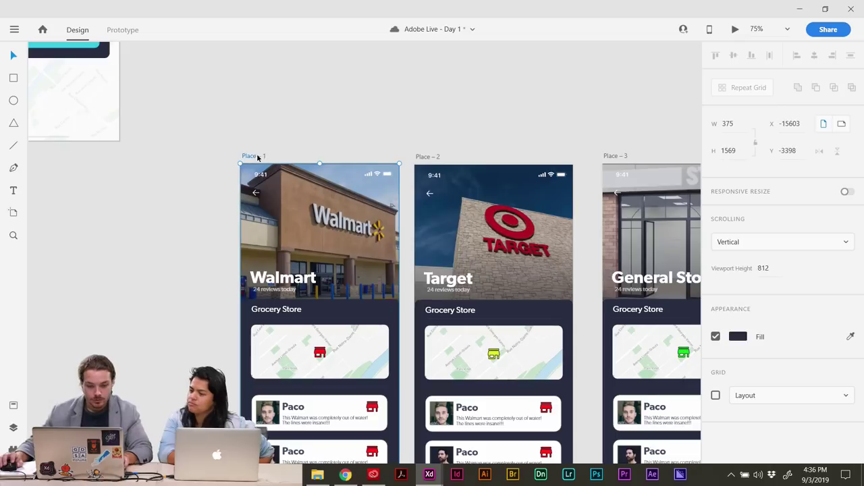
key(ctrl+v)
mouse_move(360, 315)
mouse_down()
mouse_move(408, 314)
mouse_move(387, 305)
mouse_move(366, 313)
mouse_up()
scroll(170, 207, down, 2)
Change the fill of the pill shape on Place – 1 to a pale yellow-green.
key(ctrl+equal)
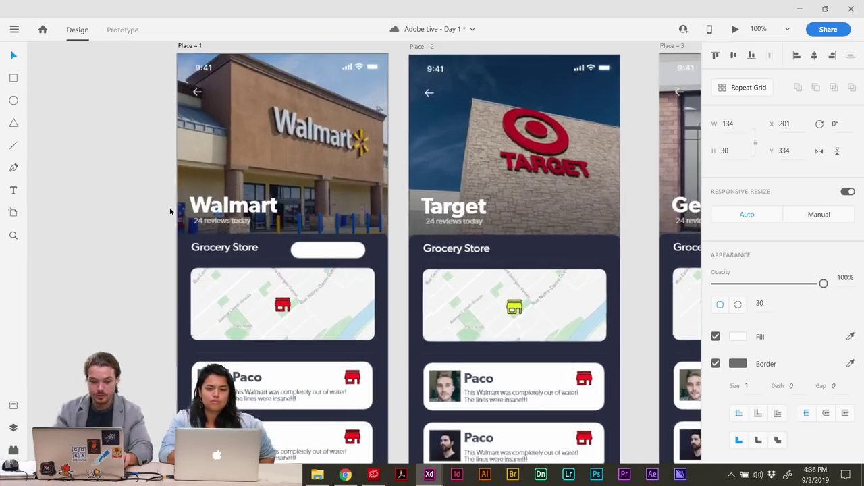
key(ctrl+equal)
key(ctrl+equal)
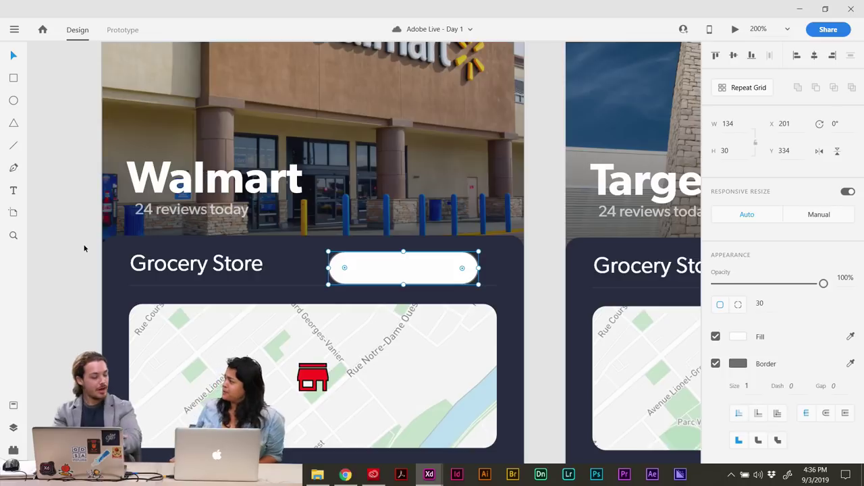
click(739, 339)
drag(604, 295, 571, 296)
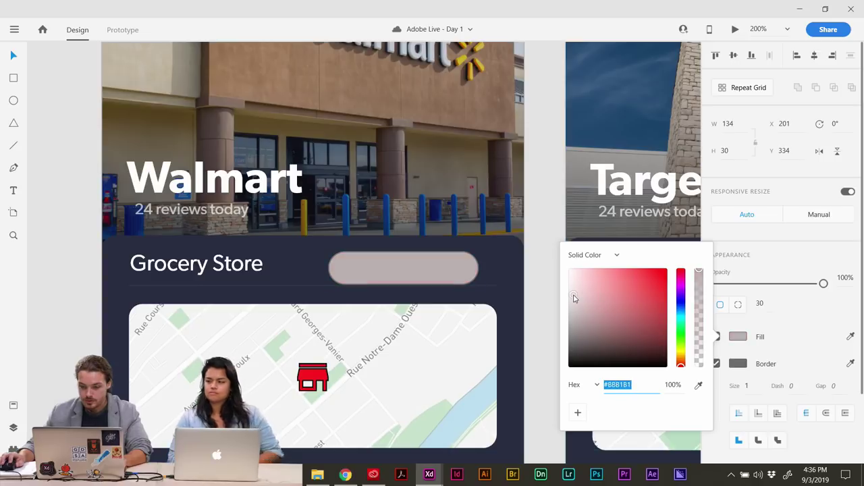
click(684, 353)
drag(652, 289, 607, 274)
click(824, 338)
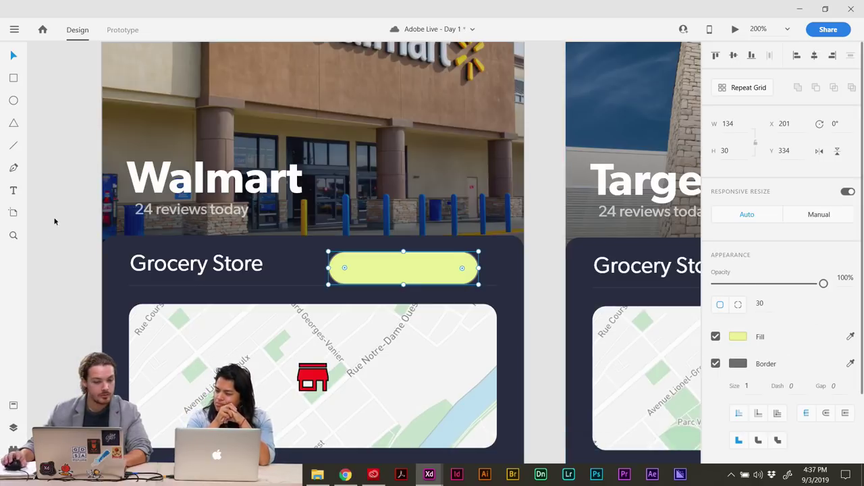
Add a centre-aligned UPDATE text box inside the yellow-green pill on Place – 1.
key(t)
drag(349, 255, 470, 282)
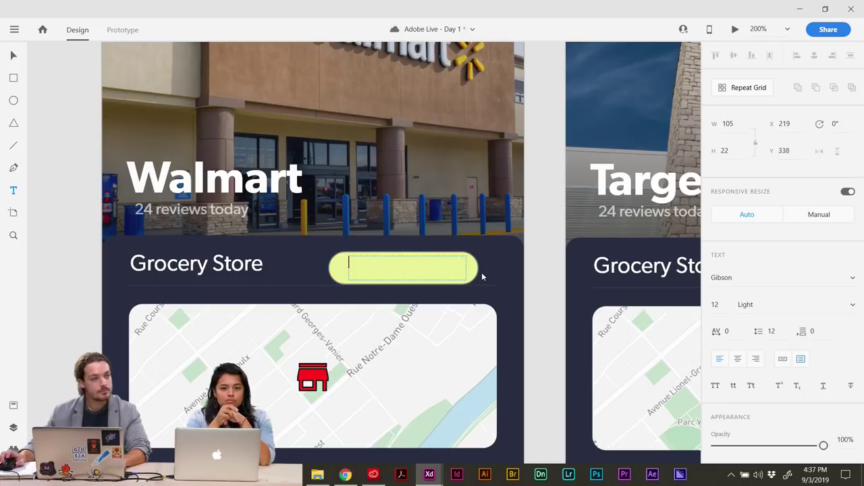
text(U)
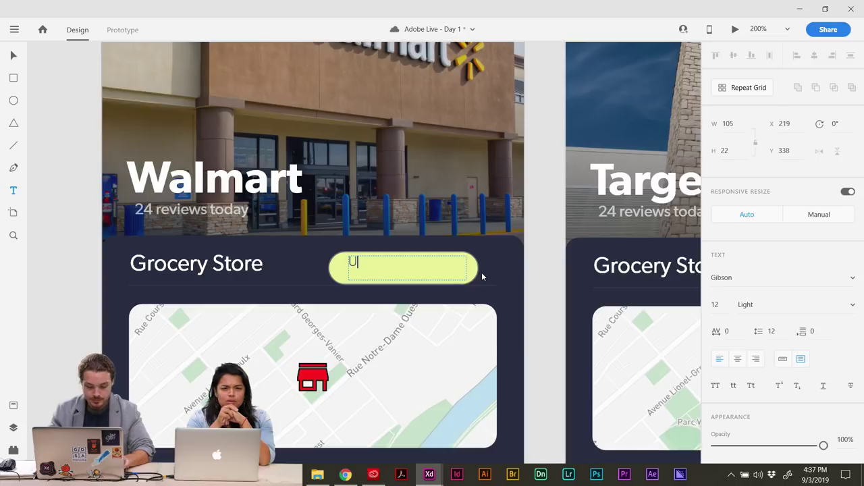
text(PDATE)
click(737, 358)
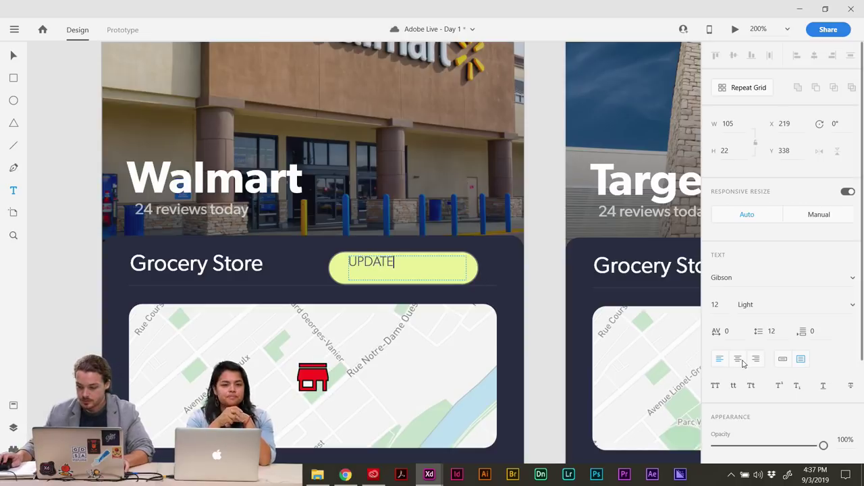
key(Escape)
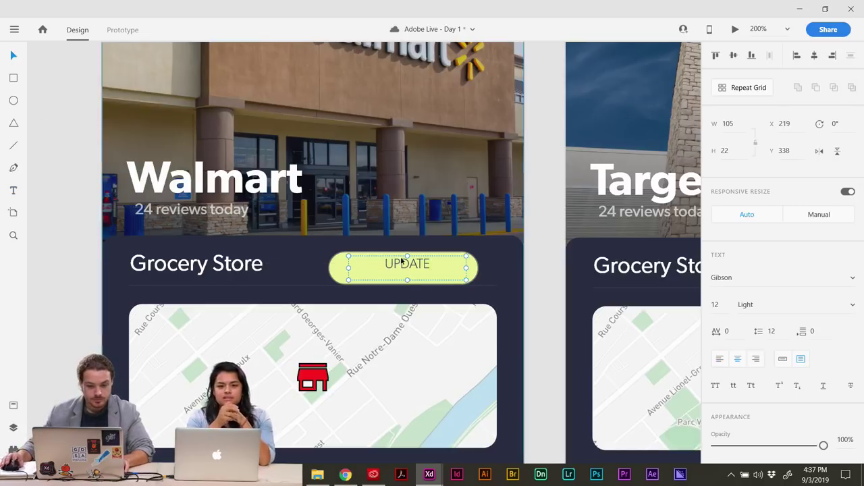
Fit the UPDATE text box to the pill's full width, lower it slightly and set its weight to SemiBold.
click(405, 257)
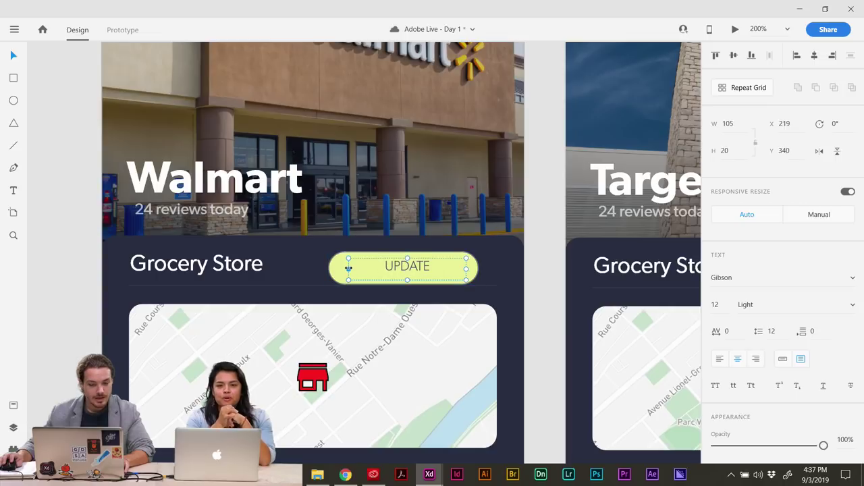
drag(348, 268, 339, 268)
drag(466, 269, 479, 269)
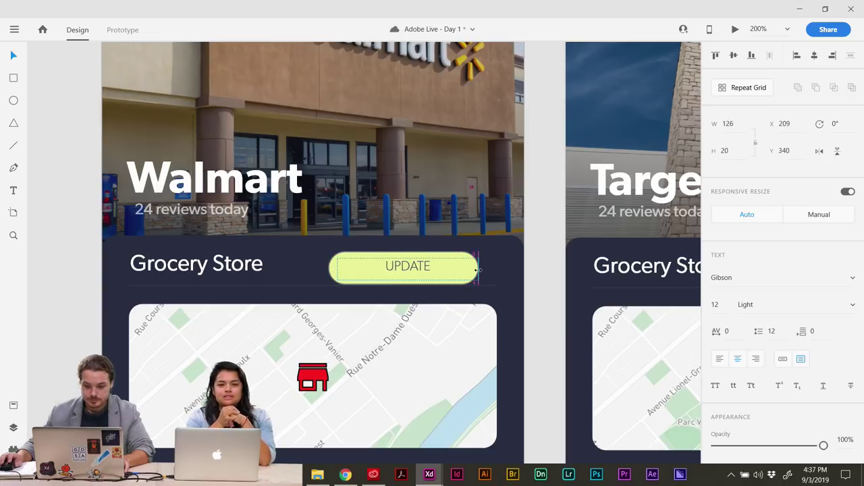
drag(339, 269, 328, 269)
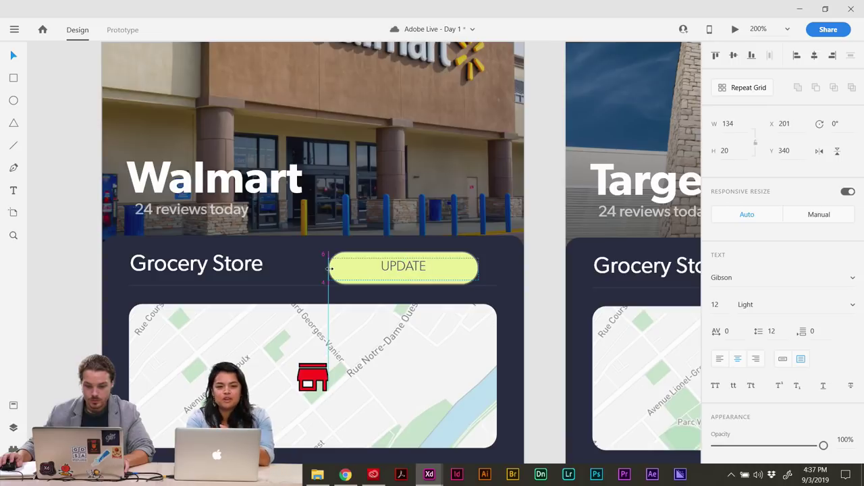
click(853, 305)
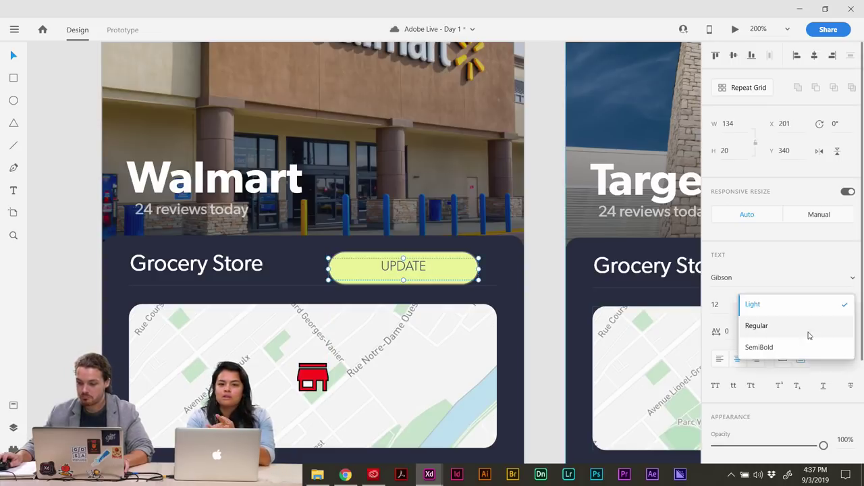
click(803, 345)
drag(457, 286, 476, 277)
Copy the Gas Station 1 title text from the first gas card on Nearby – 1.
key(ctrl+minus)
key(ctrl+minus)
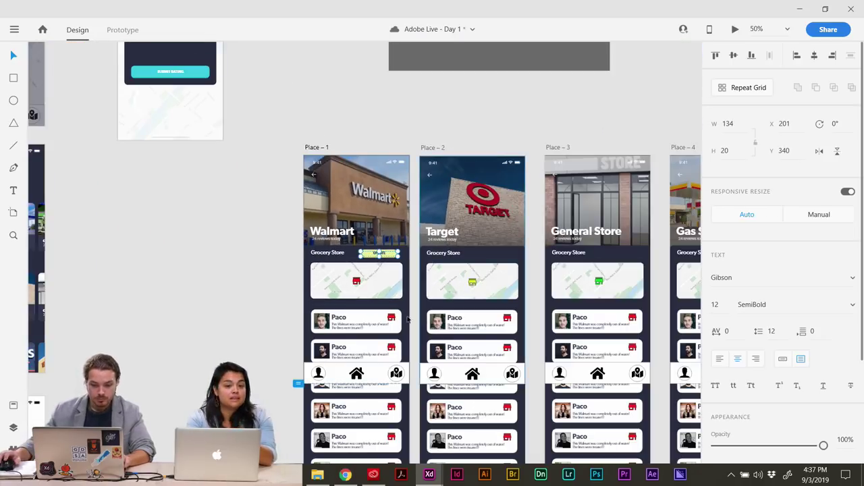
scroll(358, 278, left, 8)
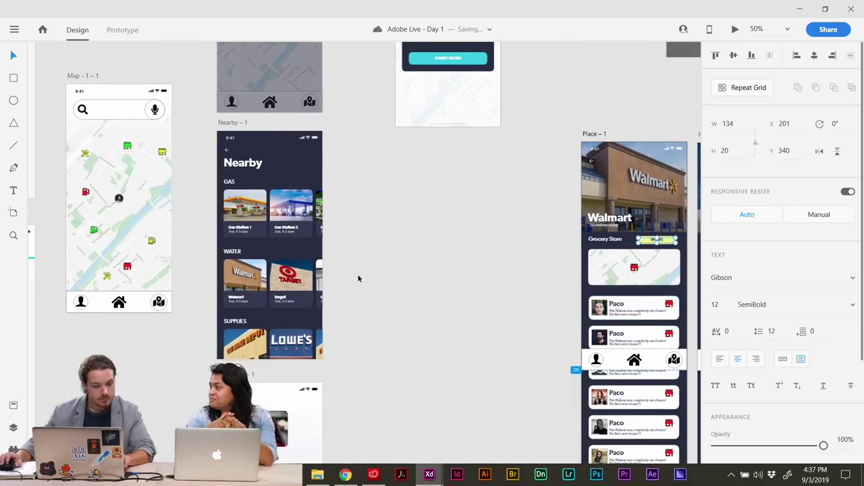
drag(359, 278, 510, 289)
scroll(510, 289, up, 5)
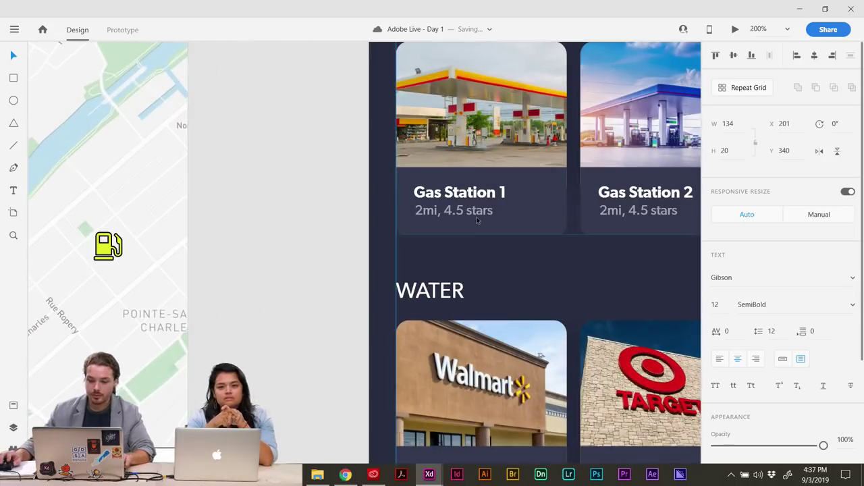
click(475, 191)
double_click(476, 192)
click(475, 192)
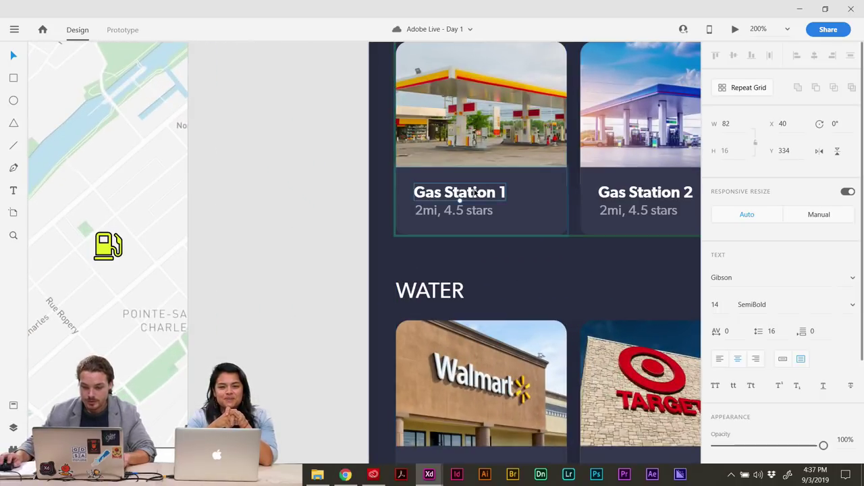
Replace the UPDATE text on the Place – 1 pill with the copied Gas Station 1 title, centred on the shape.
scroll(478, 194, right, 15)
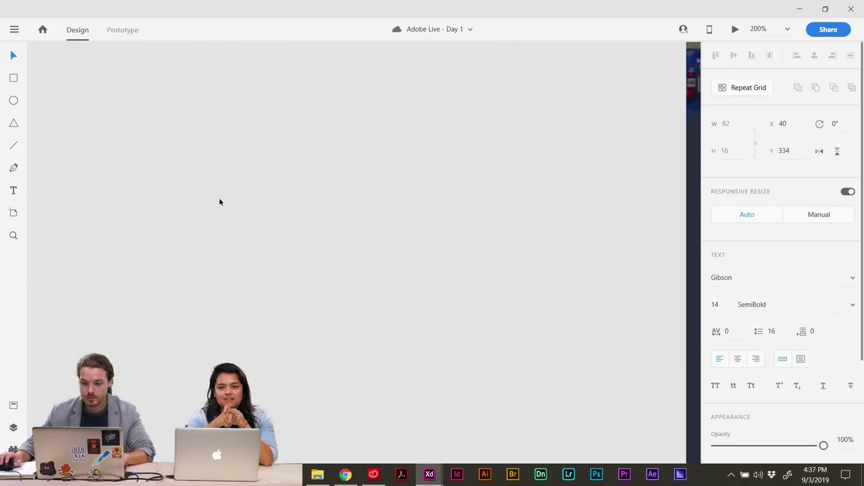
key(ctrl+1)
drag(364, 259, 79, 266)
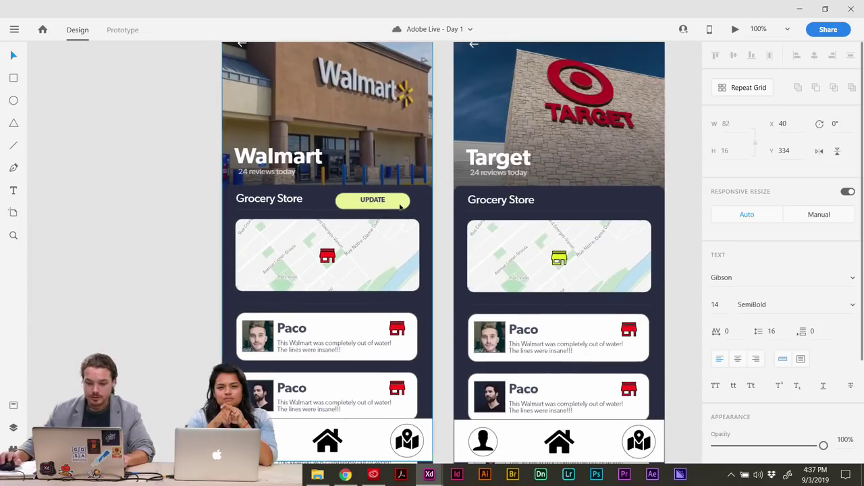
click(369, 201)
key(Delete)
key(ctrl+v)
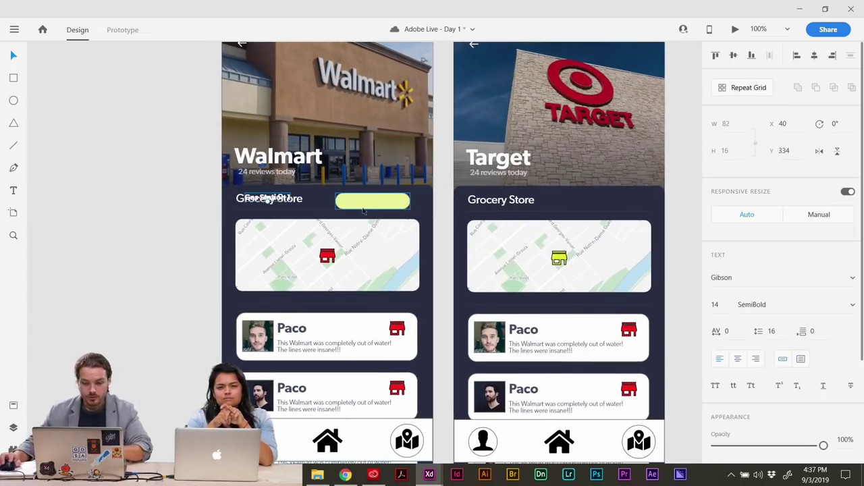
drag(267, 199, 366, 208)
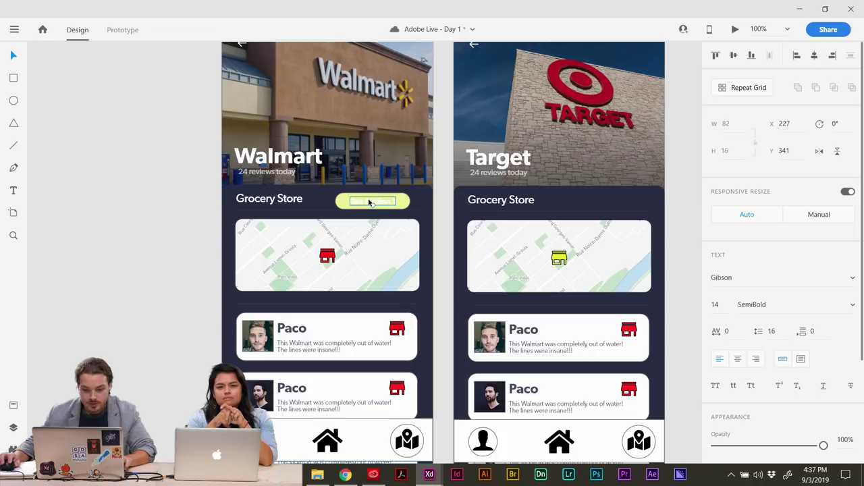
Change the fill of the pasted Gas Station 1 text on the pill to near-black.
double_click(368, 201)
scroll(740, 344, down, 3)
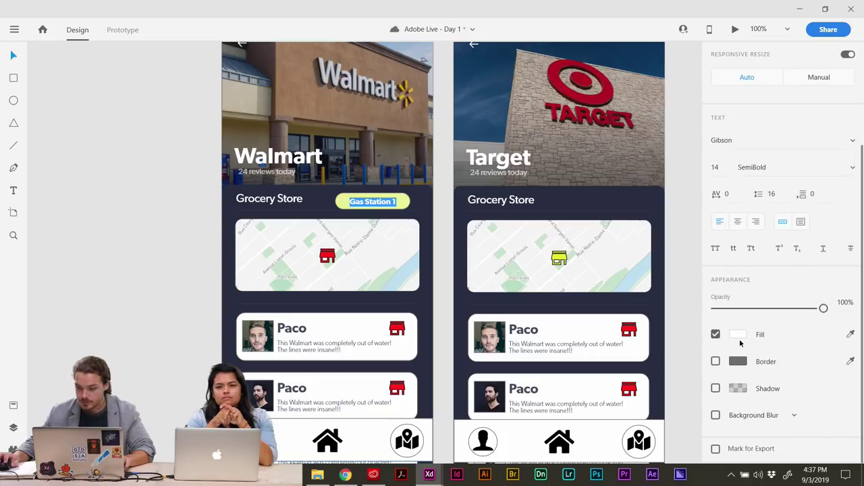
click(738, 335)
drag(592, 304, 569, 350)
click(375, 203)
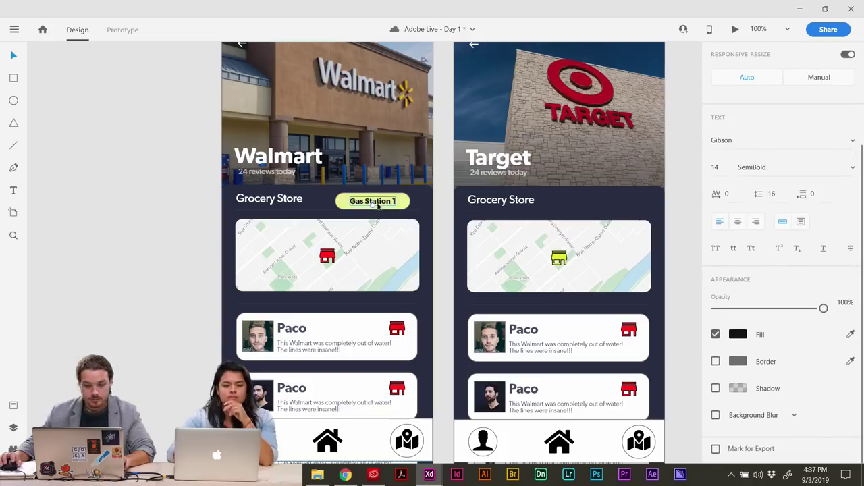
Change the pasted text to UPDATE, centre it on the pill and select both together.
double_click(378, 203)
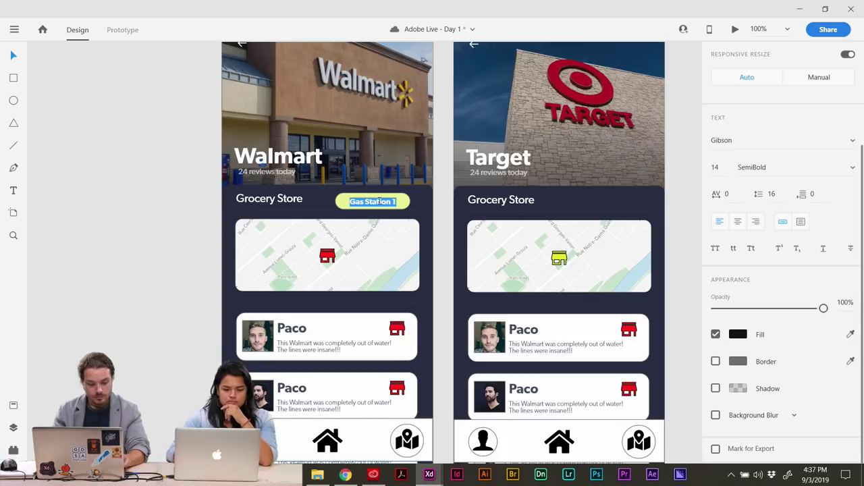
key(BackSpace)
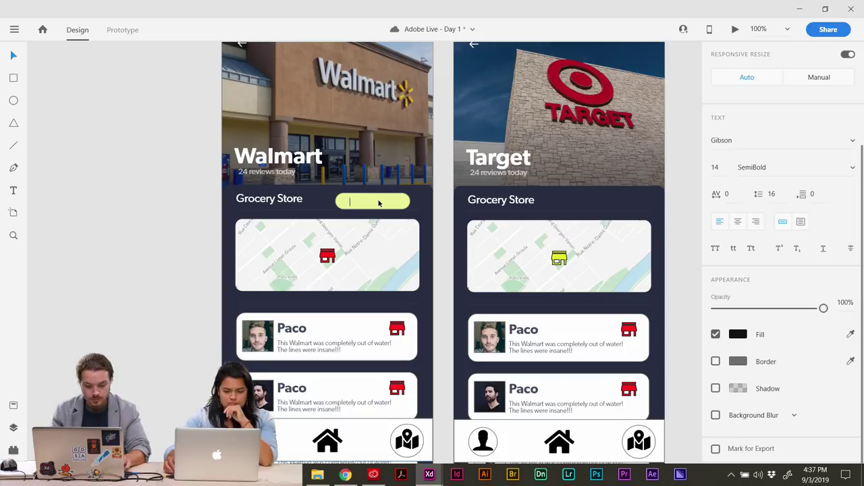
text(UPDATE)
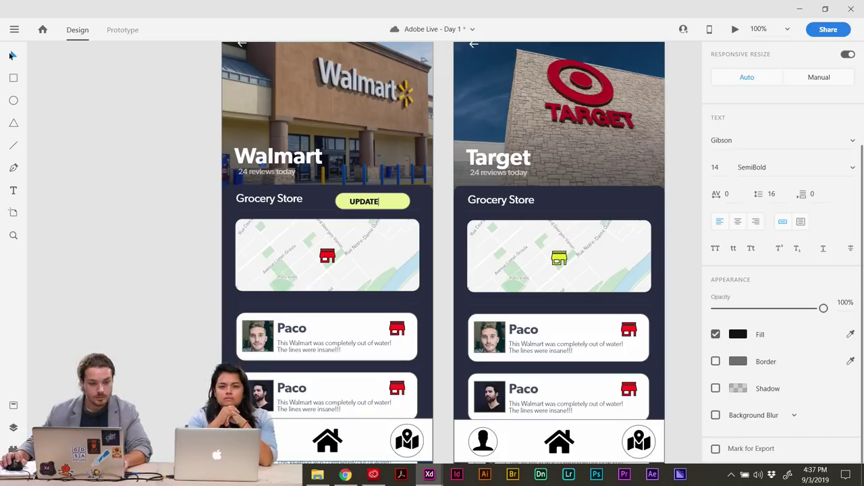
click(11, 55)
drag(371, 201, 380, 203)
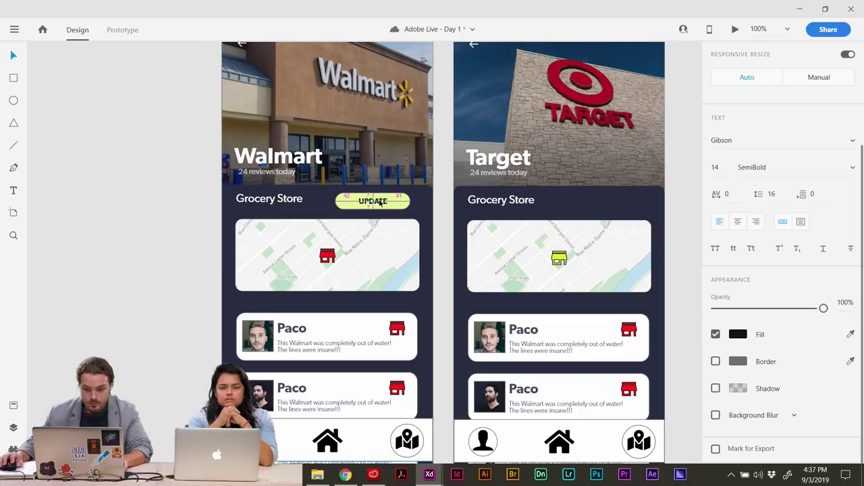
shift+click(404, 201)
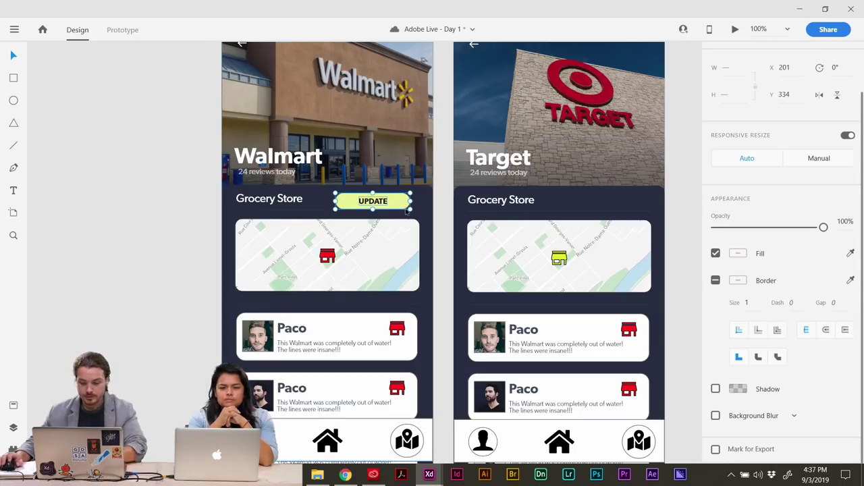
Move the UPDATE pill and its text from Place – 1 to the Hurricane App - Components artboard, beside the search bar.
key(ctrl+x)
drag(447, 168, 367, 335)
key(ctrl+minus)
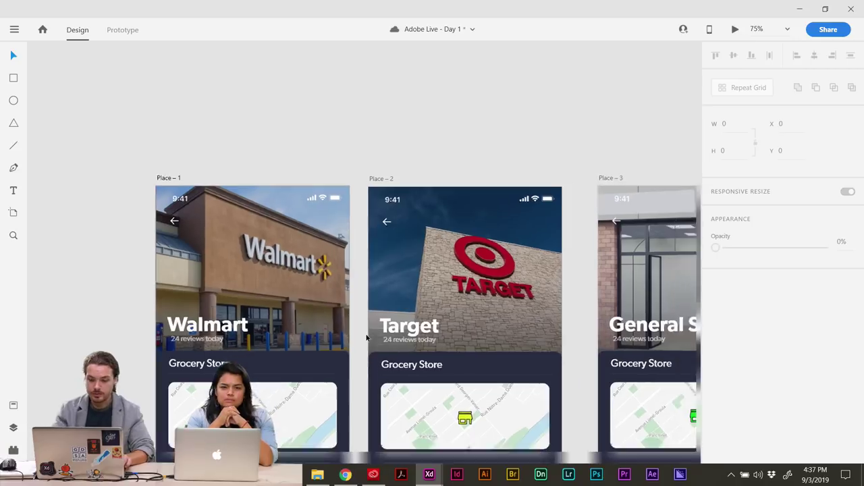
key(ctrl+minus)
drag(512, 163, 375, 408)
drag(284, 149, 295, 275)
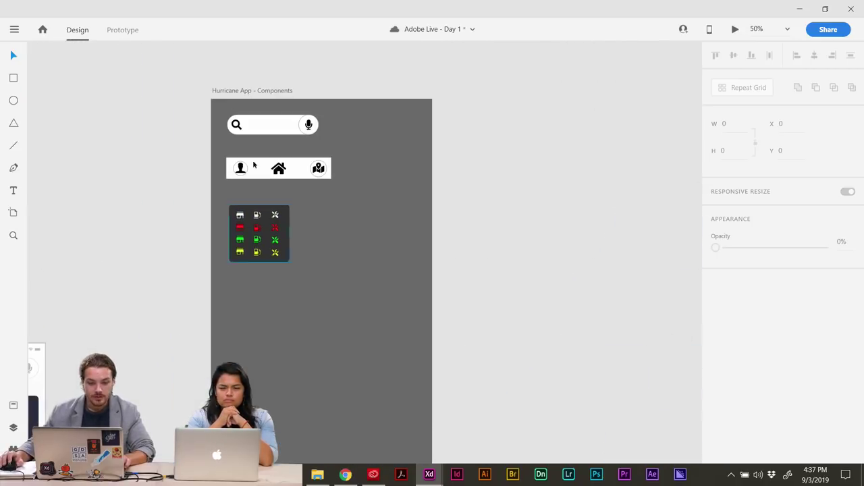
click(238, 96)
key(ctrl+v)
drag(289, 200, 388, 127)
Group the UPDATE pill with its text and make the group a component.
right_click(392, 127)
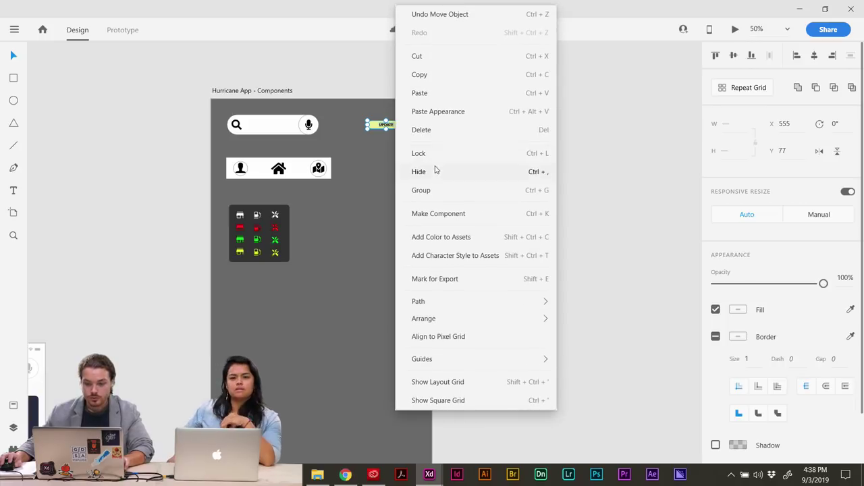
click(453, 190)
right_click(389, 125)
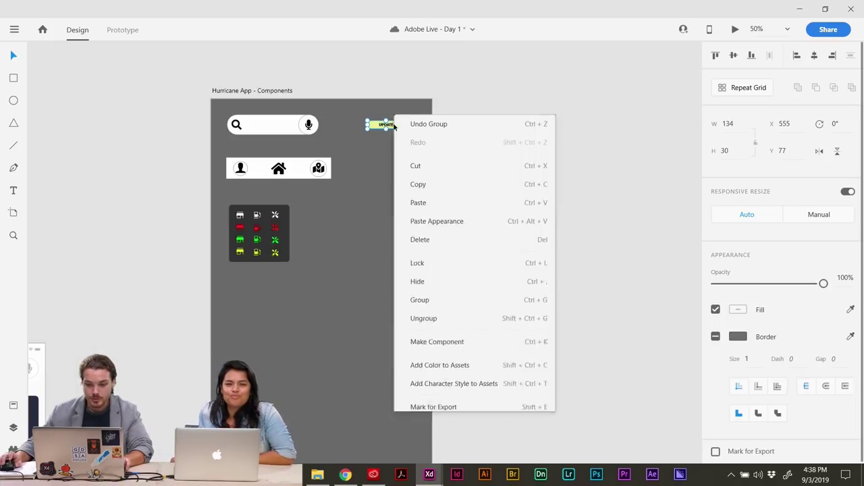
click(462, 231)
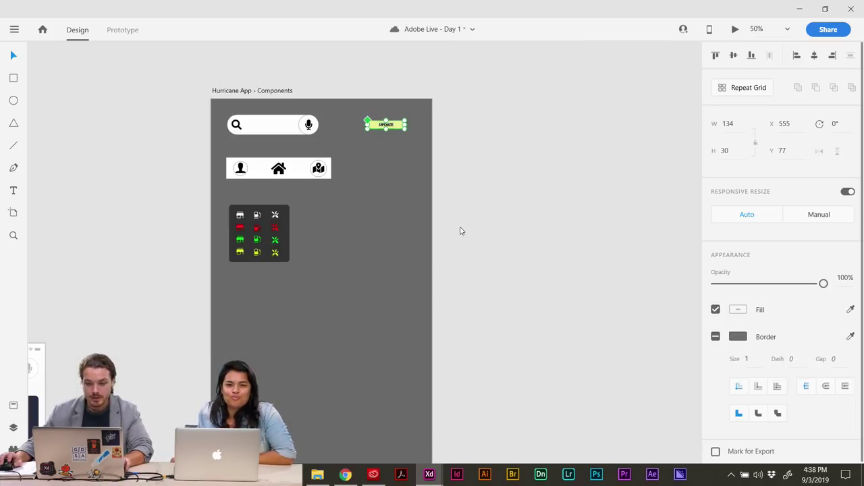
Place an instance of the UPDATE component from the document assets beside the Grocery Store label on Place – 1.
click(14, 406)
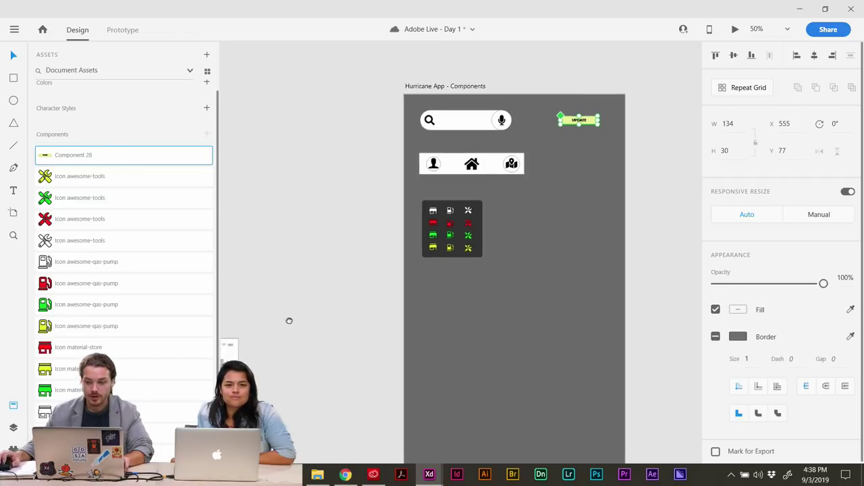
scroll(344, 315, down, 10)
scroll(377, 223, up, 3)
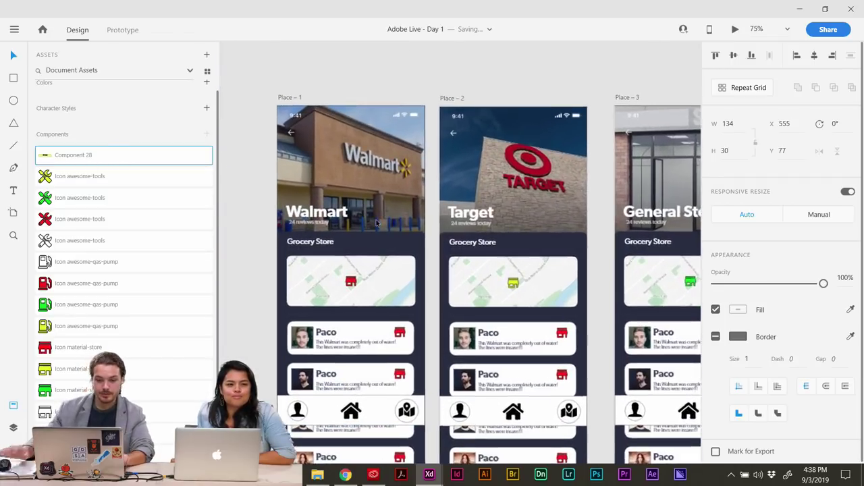
click(344, 85)
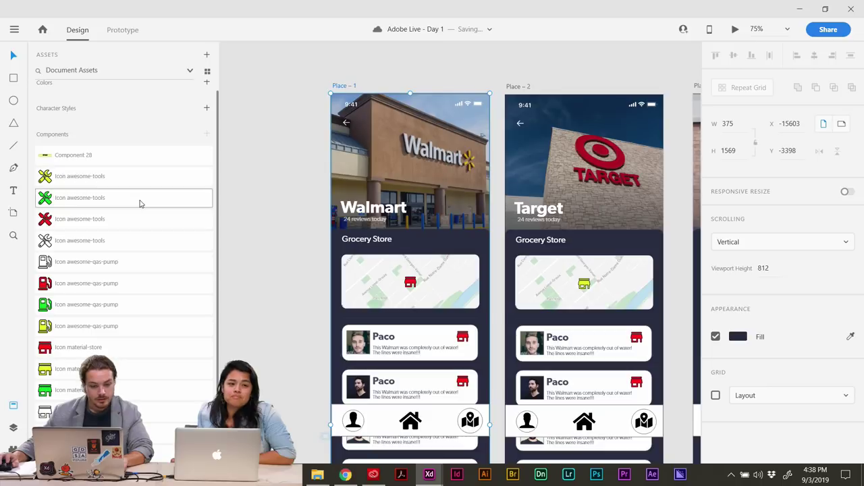
click(451, 285)
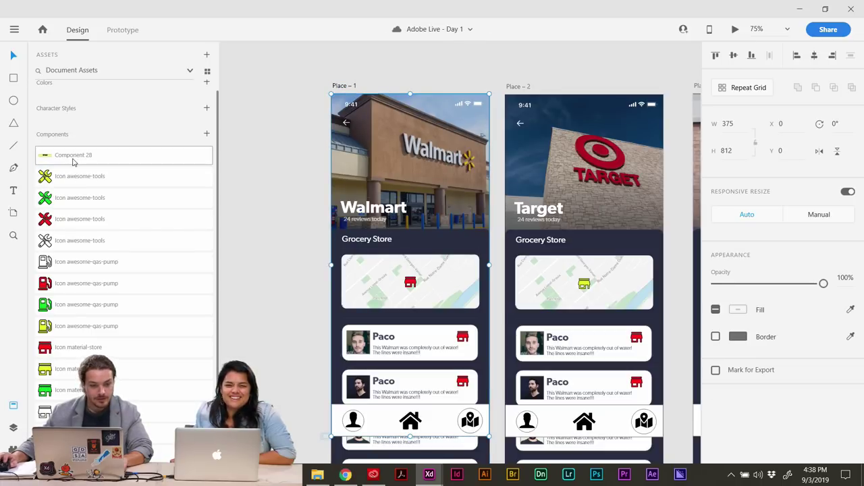
drag(74, 159, 135, 182)
click(241, 120)
drag(72, 175, 443, 243)
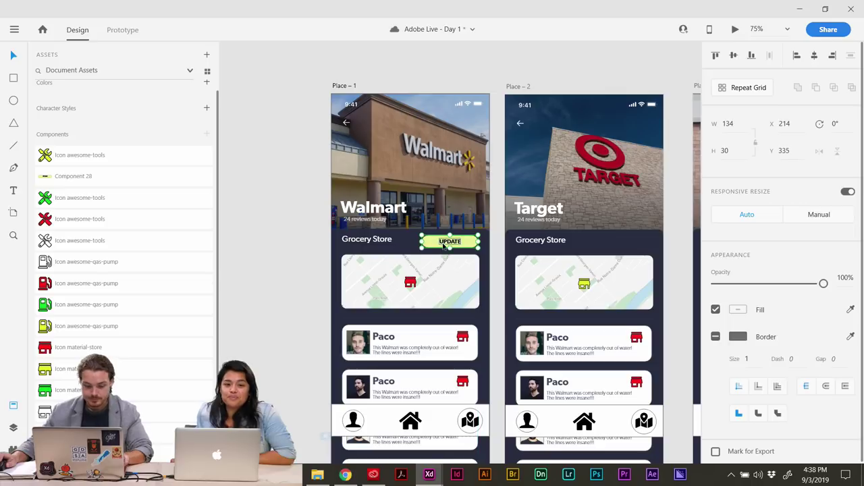
Paste copies of the UPDATE button beside the Grocery Store labels on Place – 2 and Place – 3.
click(276, 252)
drag(468, 281, 309, 286)
click(356, 122)
key(ctrl+v)
scroll(344, 120, right, 6)
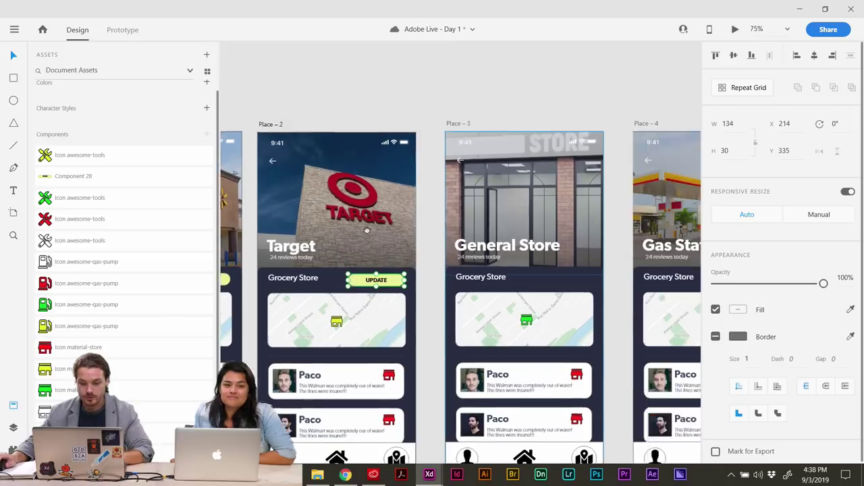
click(337, 117)
key(ctrl+v)
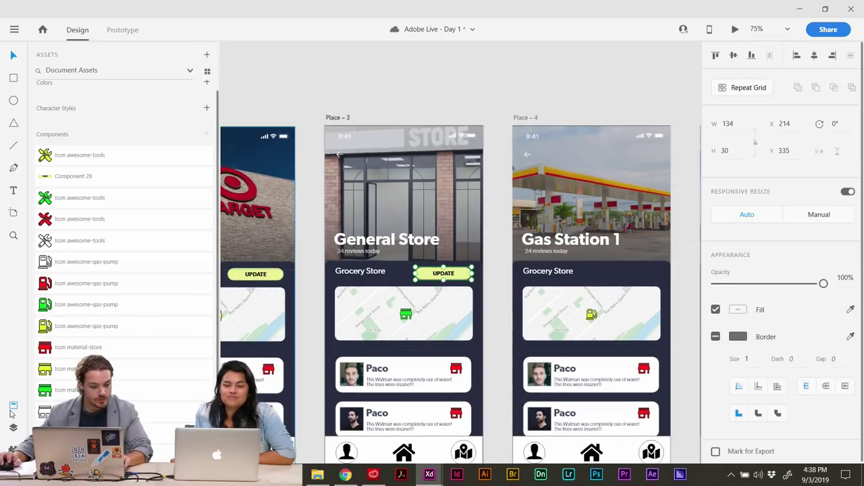
Paste the UPDATE button onto the three gas station screens, Place – 4, Place – 5 and Place – 6.
scroll(254, 130, right, 8)
click(268, 119)
key(ctrl+v)
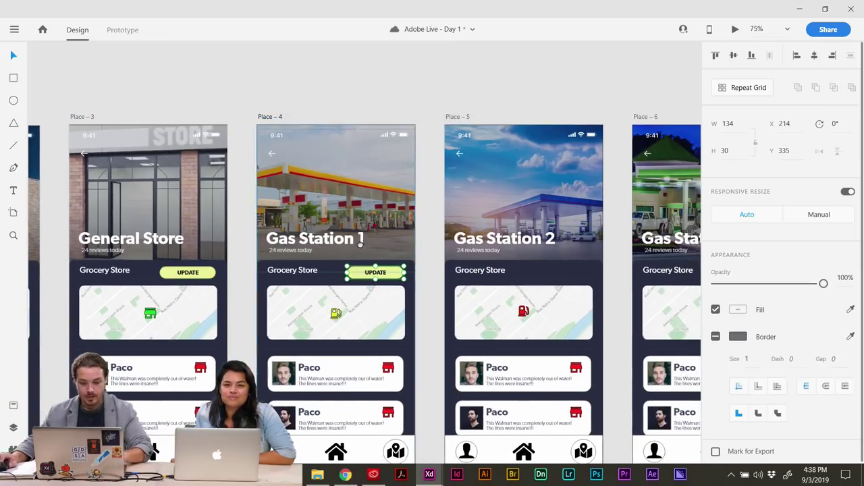
scroll(249, 88, right, 8)
click(229, 108)
key(ctrl+v)
scroll(313, 252, right, 3)
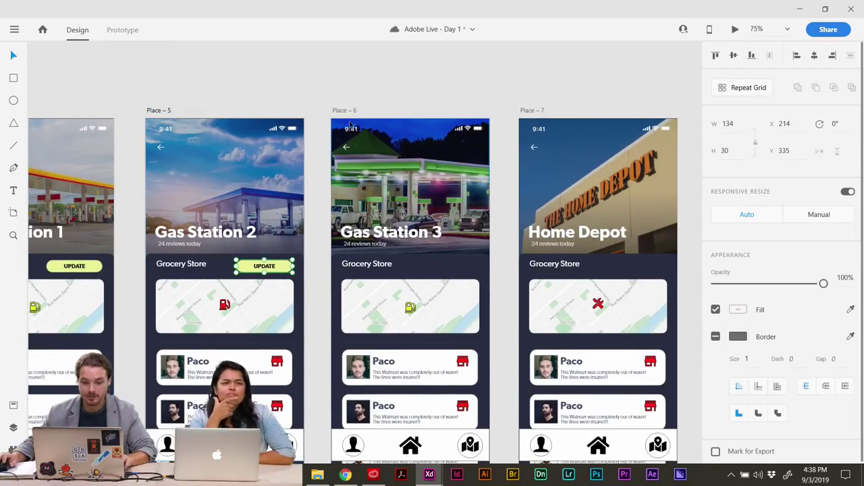
click(372, 130)
key(ctrl+v)
Paste the UPDATE button onto the hardware store screens, Place – 7, Place – 8 and Place – 9.
scroll(240, 153, right, 10)
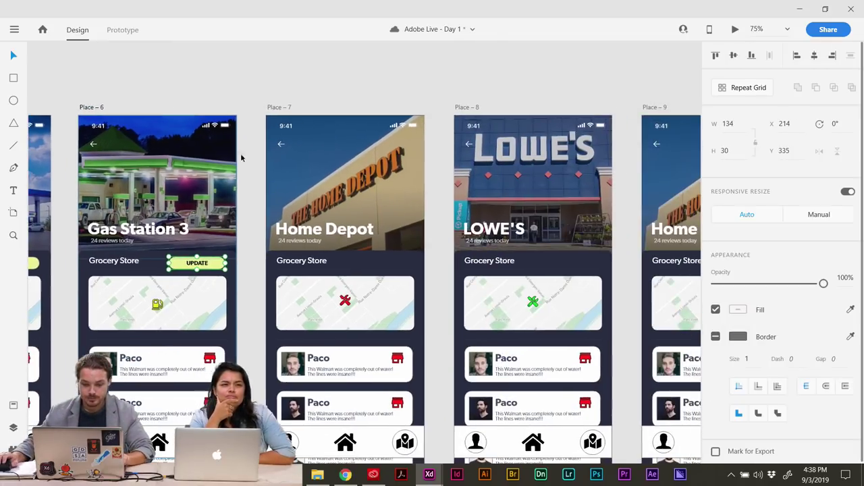
click(280, 110)
key(ctrl+v)
scroll(243, 109, right, 8)
click(263, 113)
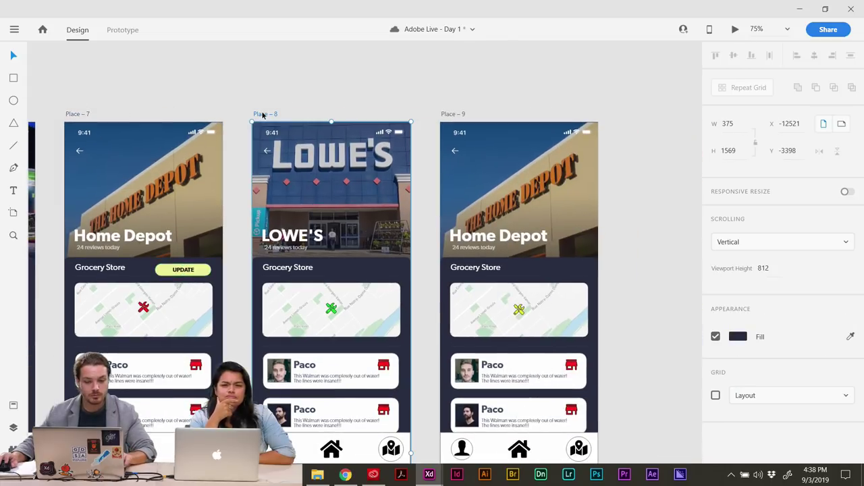
key(ctrl+v)
scroll(354, 101, right, 4)
click(354, 103)
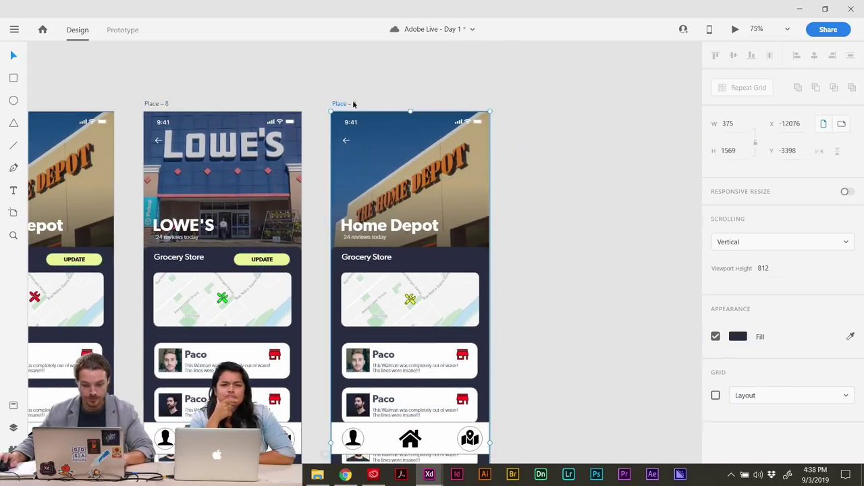
key(ctrl+v)
Look over the UPDATE buttons on the place screens and the overall layout of the app's other artboards.
scroll(354, 102, left, 7)
scroll(433, 292, left, 20)
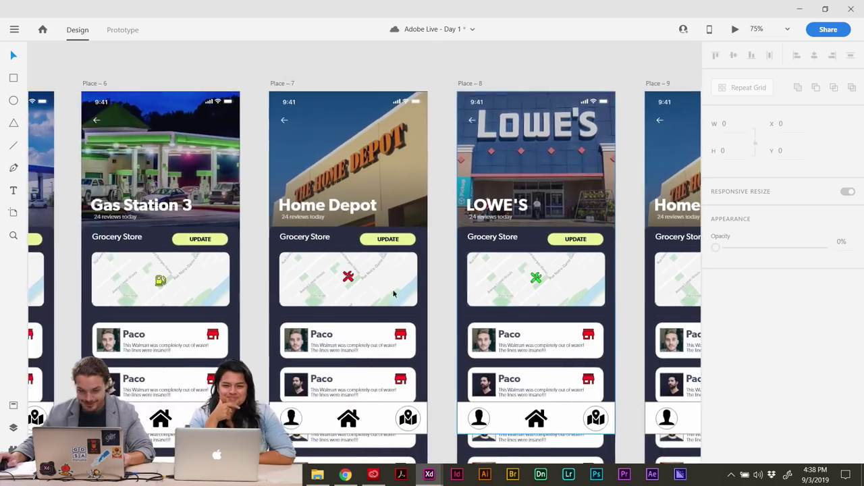
scroll(550, 291, down, 2)
key(ctrl+minus)
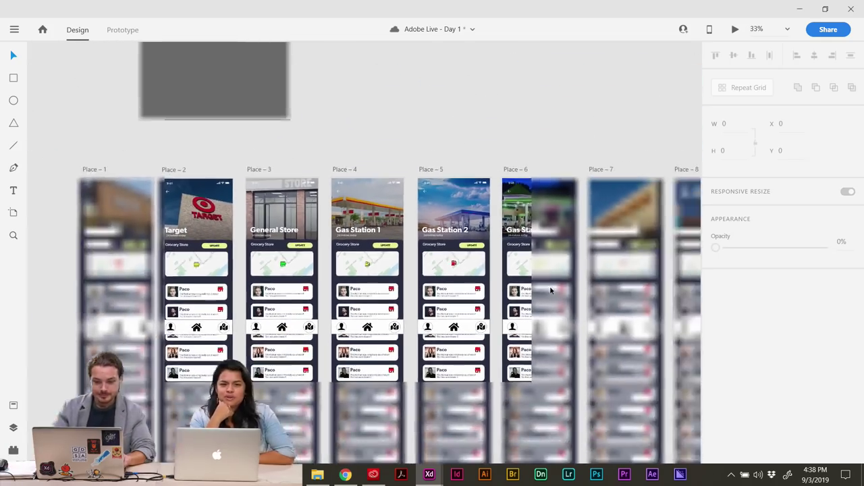
drag(99, 139, 483, 271)
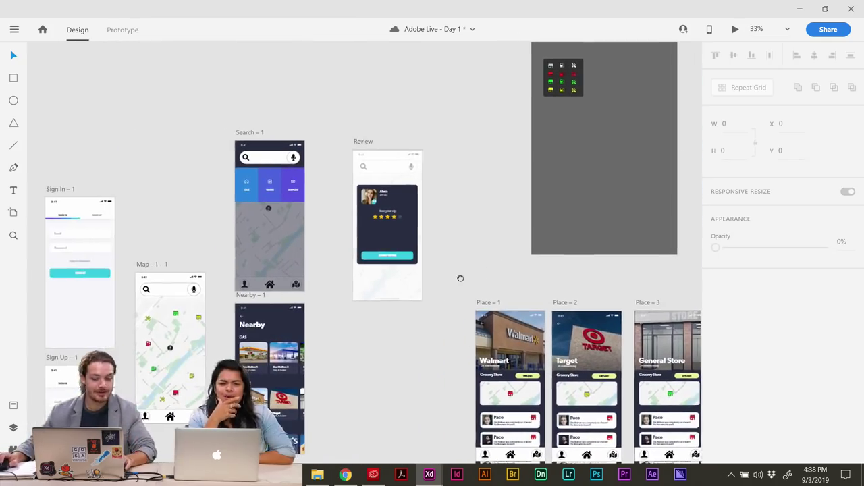
scroll(583, 230, left, 5)
scroll(583, 230, down, 2)
click(14, 29)
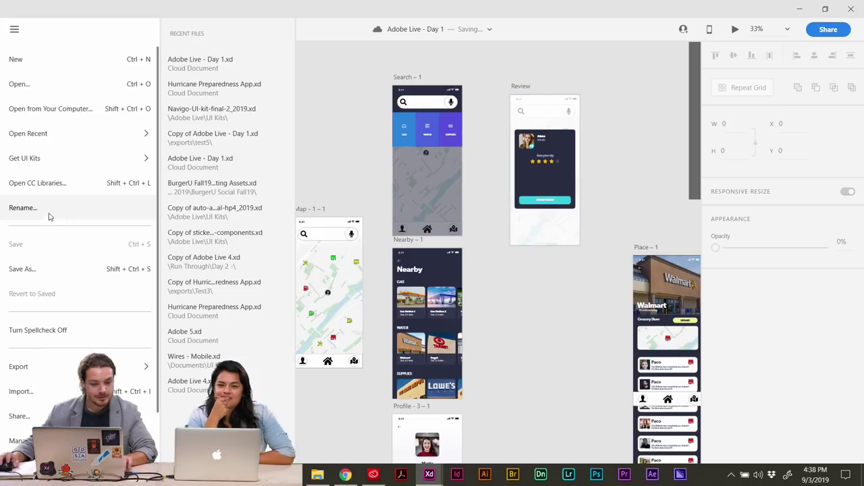
click(331, 114)
scroll(333, 115, down, 2)
scroll(333, 116, right, 1)
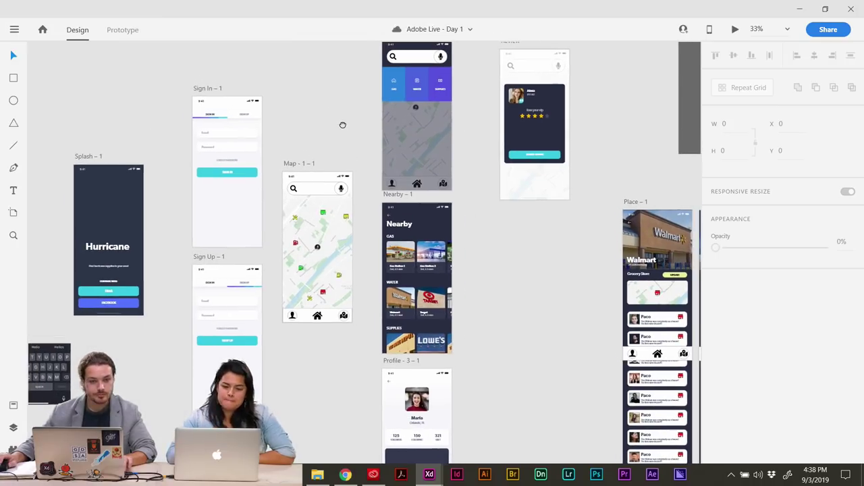
scroll(333, 115, left, 4)
scroll(333, 116, down, 2)
drag(403, 92, 208, 170)
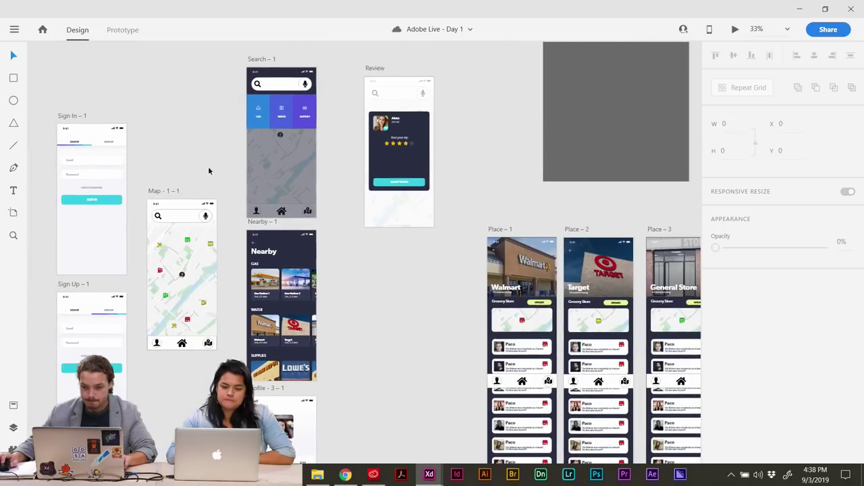
drag(293, 198, 368, 179)
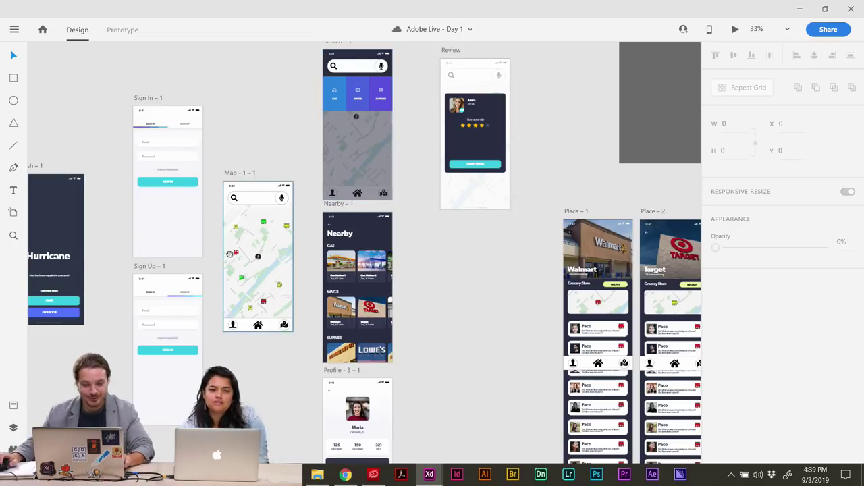
scroll(367, 179, left, 5)
scroll(381, 275, right, 2)
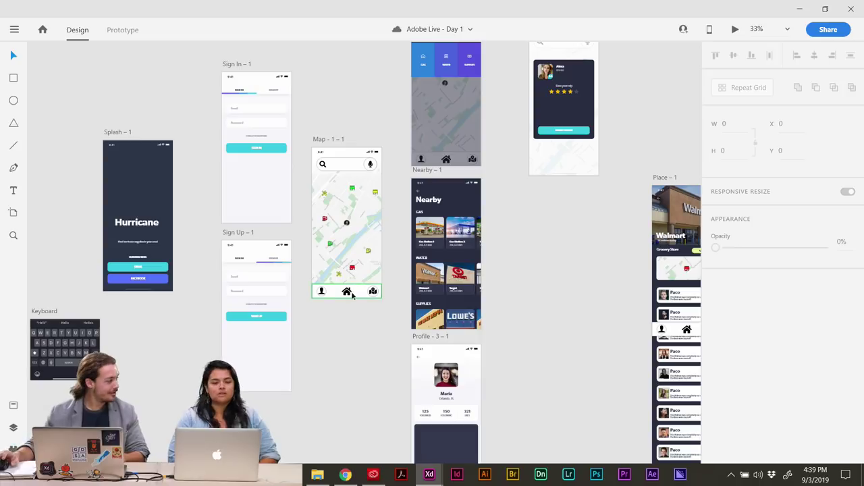
Examine the Splash, Sign In, Sign Up, Map and Nearby screens more closely.
drag(348, 369, 444, 370)
key(ctrl+plus)
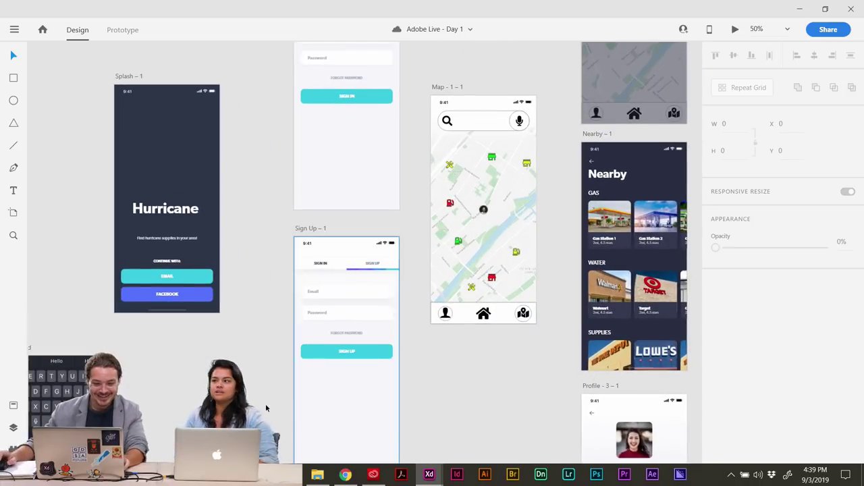
drag(266, 408, 409, 402)
scroll(409, 403, up, 3)
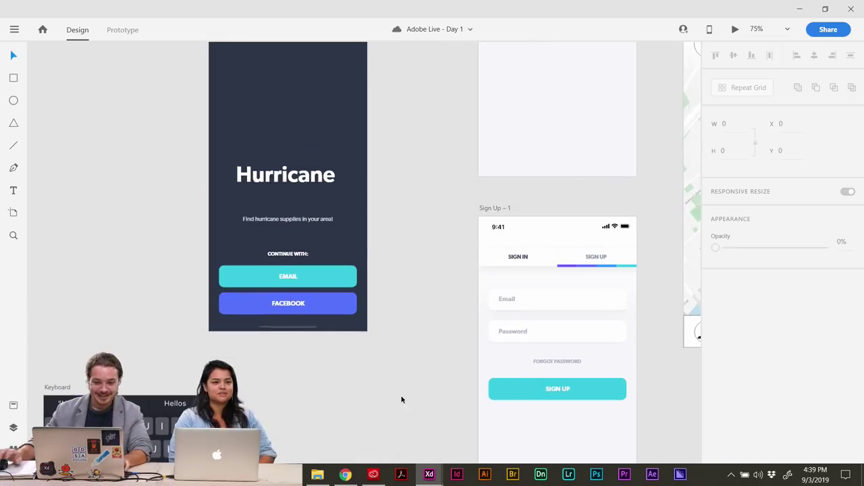
drag(399, 425, 396, 414)
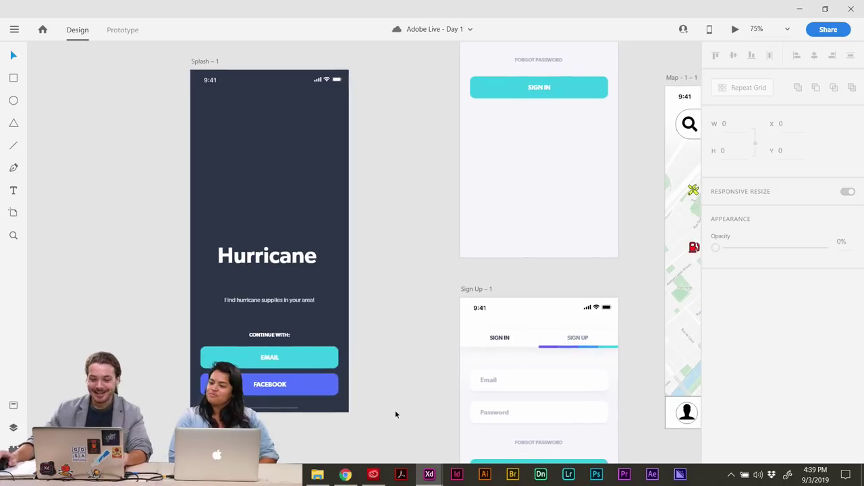
scroll(395, 410, down, 3)
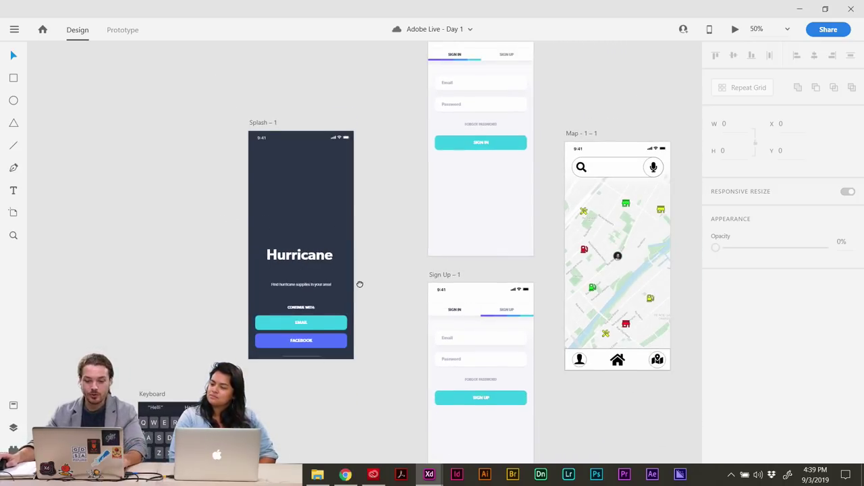
drag(360, 284, 347, 290)
scroll(344, 254, right, 10)
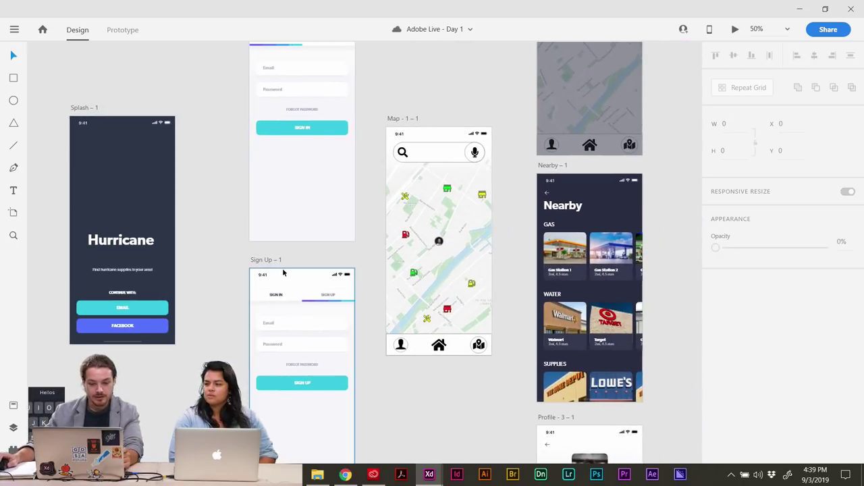
scroll(277, 264, right, 3)
scroll(277, 263, down, 2)
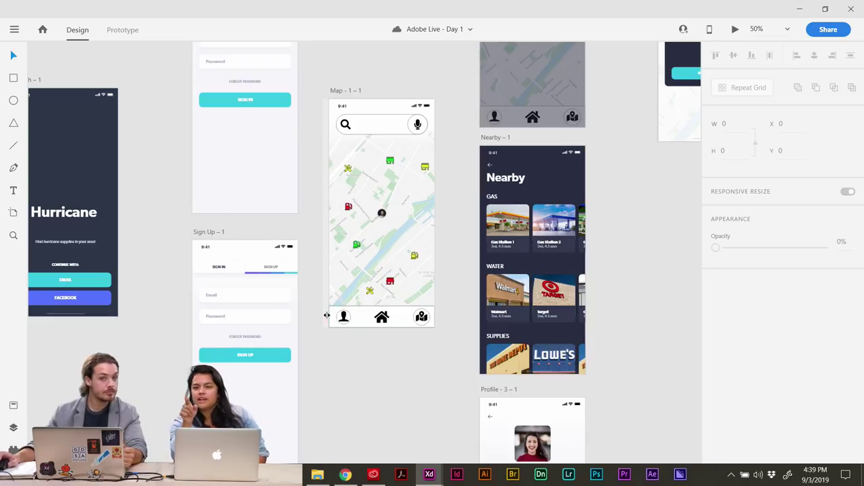
scroll(181, 124, left, 8)
scroll(181, 124, up, 2)
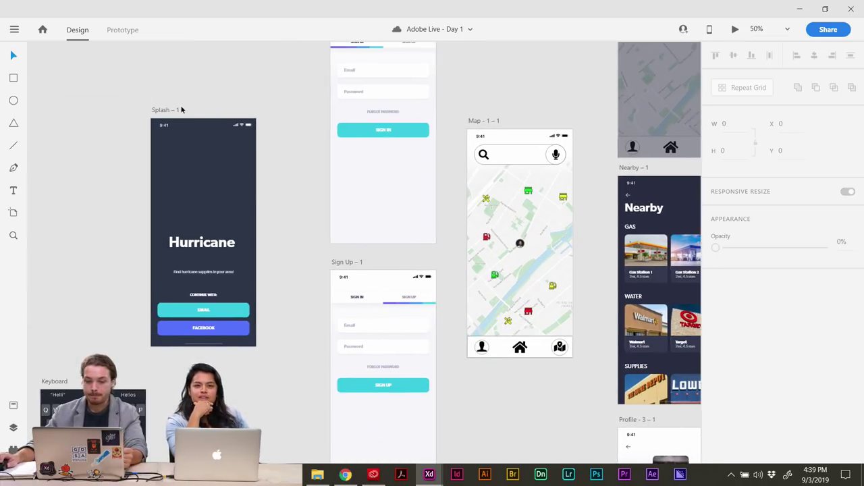
Preview the prototype starting from Splash – 1 and advance to the map screen.
click(171, 110)
click(736, 29)
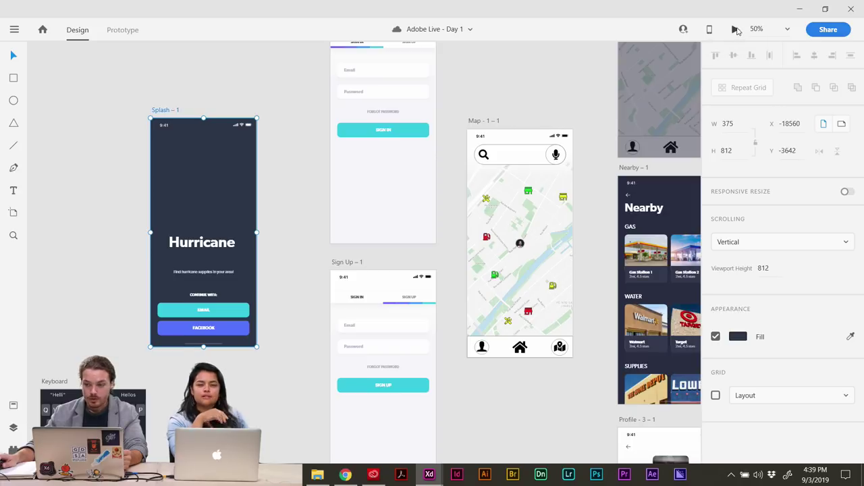
drag(357, 23, 366, 2)
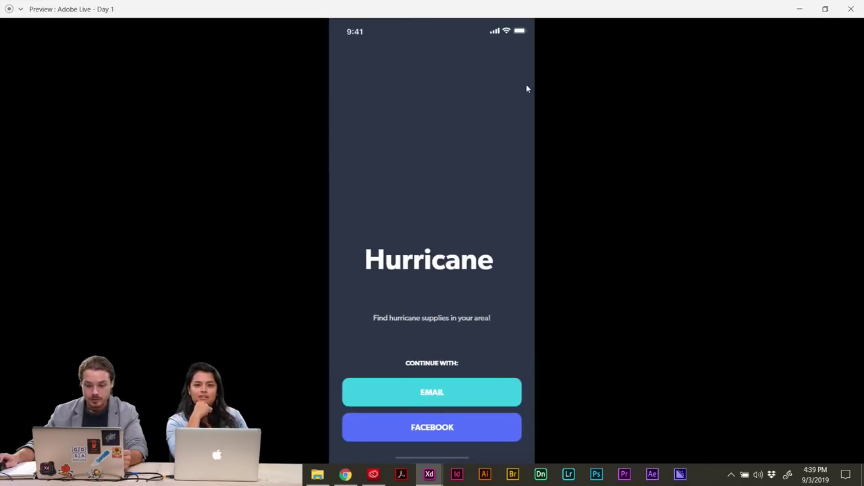
key(Right)
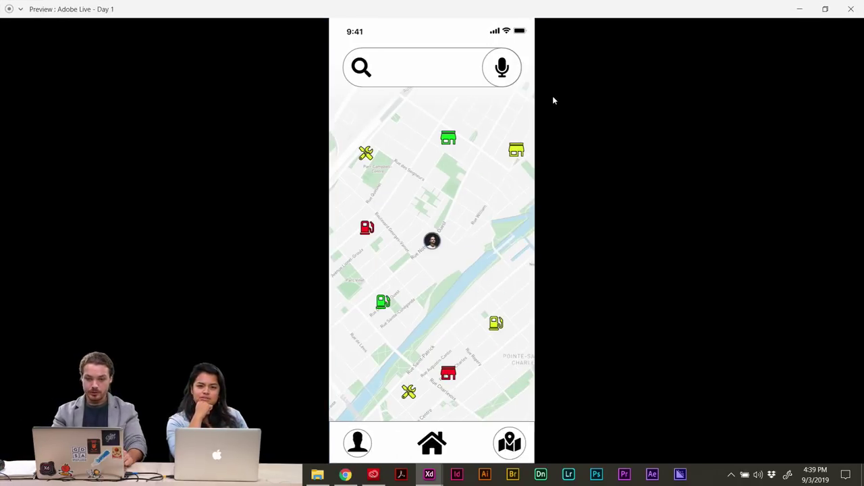
Close the preview and, in prototype mode, link Splash – 1 to Sign In – 1 with a tap-triggered Dissolve transition.
key(Left)
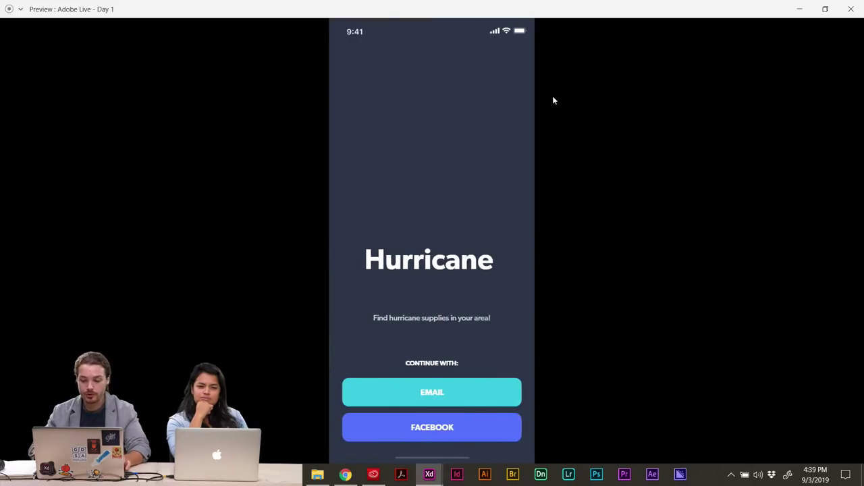
click(851, 9)
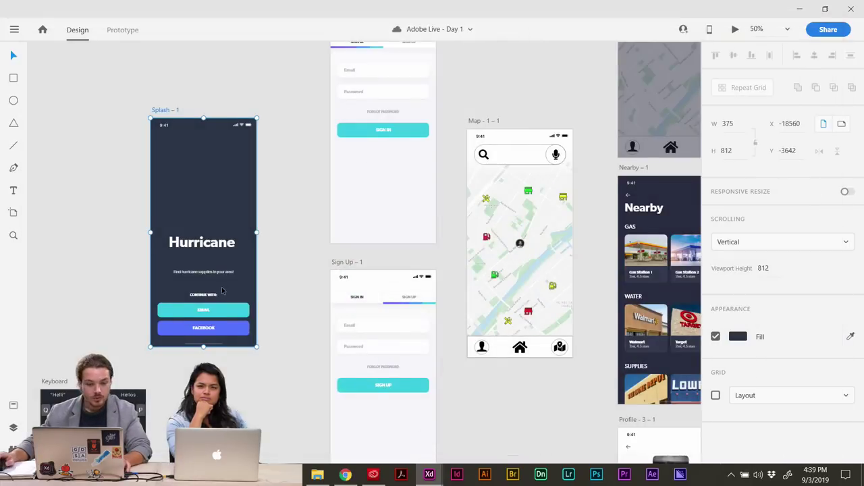
key(ctrl+Tab)
drag(252, 217, 360, 216)
scroll(360, 217, right, 1)
drag(196, 216, 345, 176)
scroll(245, 187, right, 3)
scroll(234, 194, up, 1)
scroll(235, 195, right, 1)
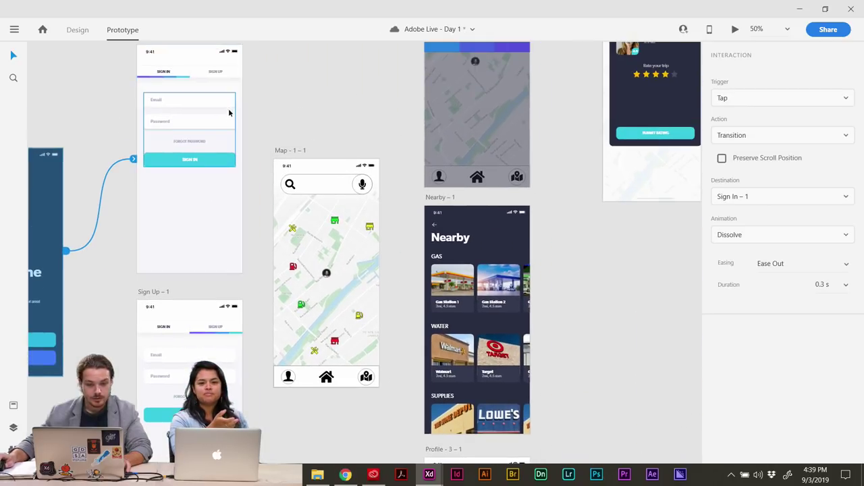
Link the Sign In – 1 artboard to Map - 1 – 1, and Map - 1 – 1 to Search – 1.
scroll(230, 115, up, 1)
click(150, 63)
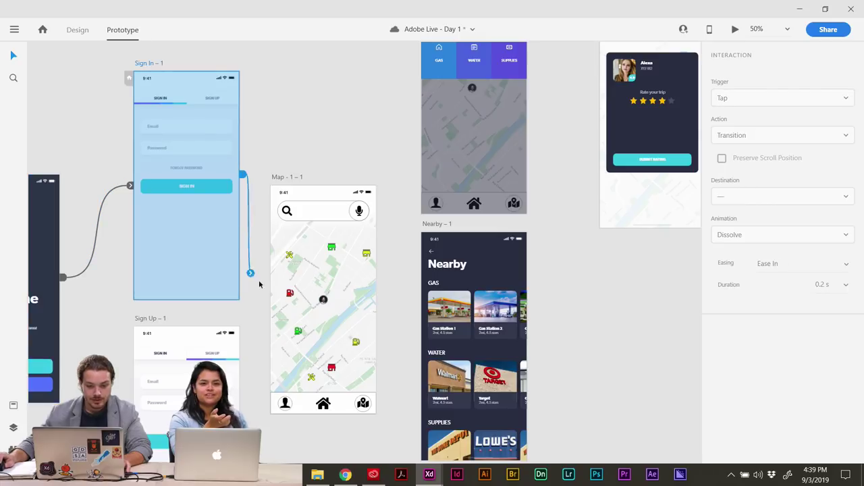
drag(259, 283, 317, 277)
click(368, 268)
drag(381, 290, 427, 190)
scroll(444, 155, right, 1)
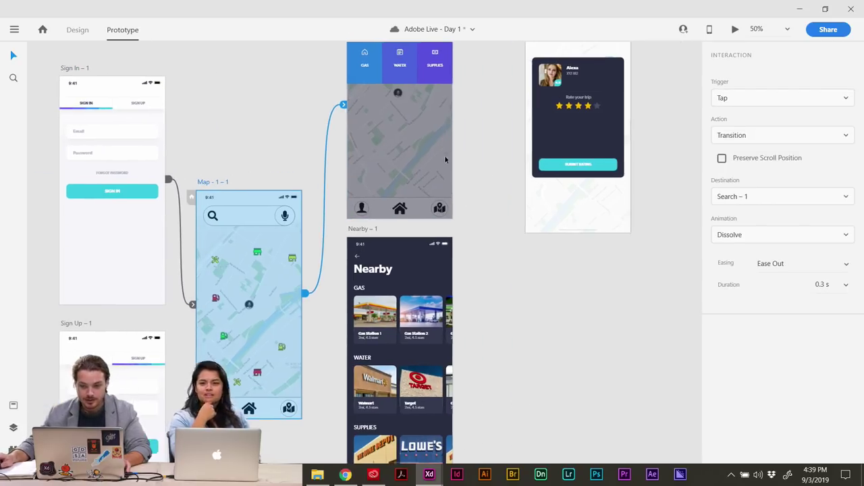
Link the Search – 1 artboard to Nearby – 1 with a tap-triggered Dissolve transition.
click(439, 132)
drag(455, 106, 455, 307)
scroll(472, 337, down, 5)
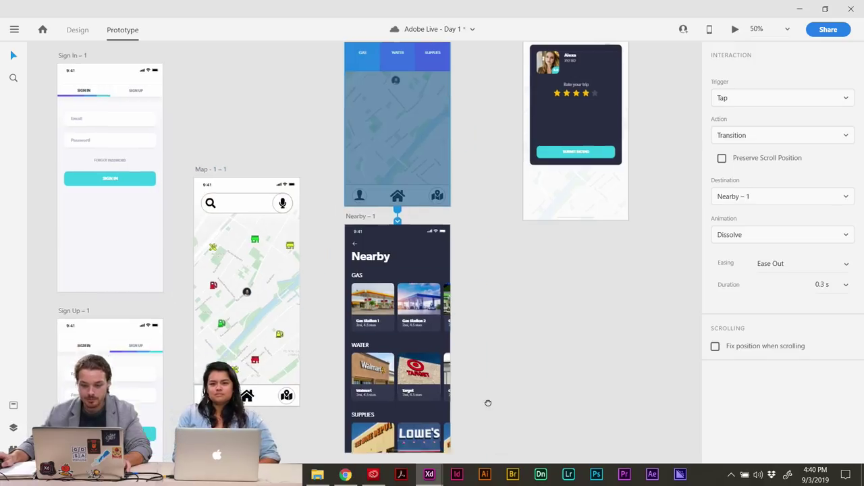
Link the Nearby – 1 screen to Profile - 3 – 1 with a tap-triggered Dissolve transition.
click(362, 99)
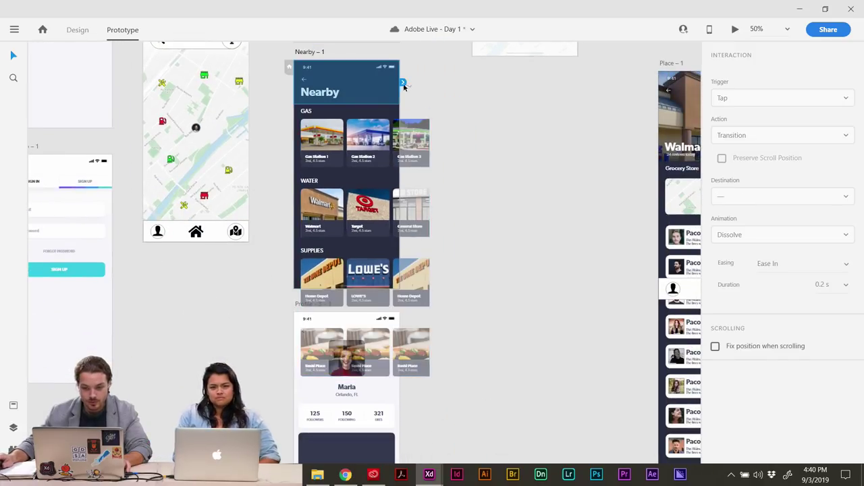
click(407, 124)
click(398, 114)
click(439, 198)
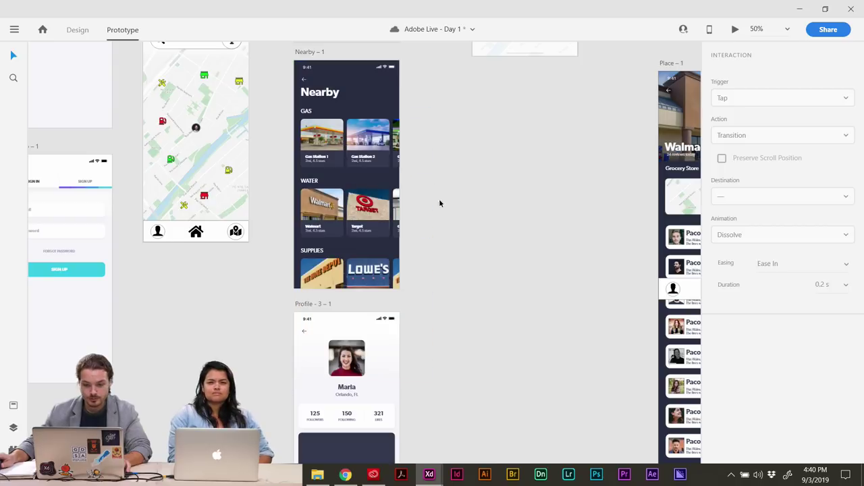
click(395, 174)
drag(403, 174, 385, 410)
scroll(384, 335, right, 3)
scroll(384, 336, down, 2)
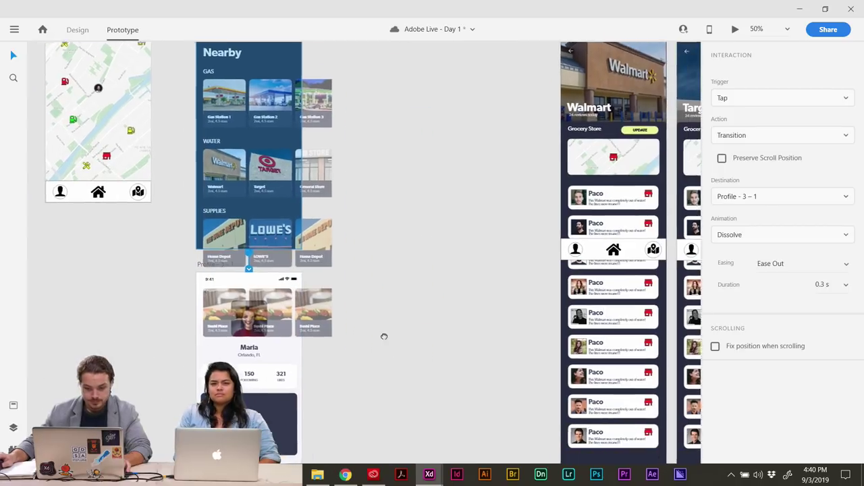
Link the Profile - 3 – 1 artboard to Review, and Review to the Walmart screen Place – 1.
click(298, 341)
click(291, 336)
drag(296, 376, 391, 135)
drag(538, 290, 233, 228)
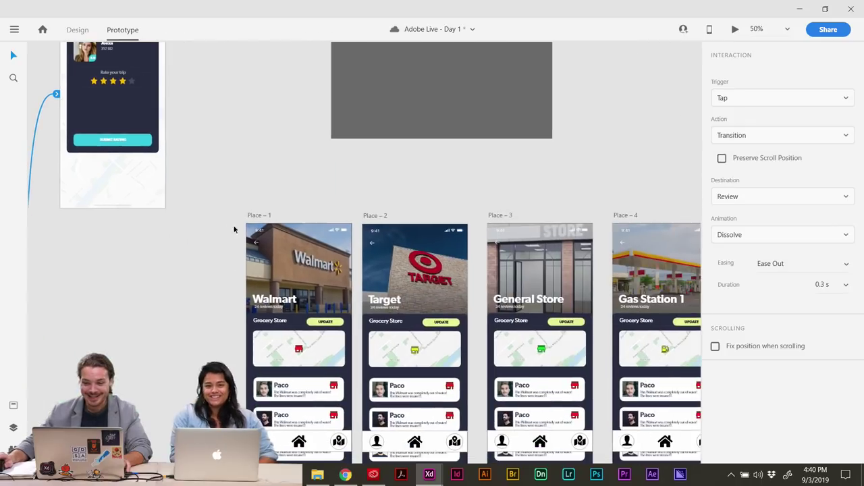
drag(169, 49, 154, 128)
click(65, 52)
drag(155, 166, 237, 314)
Open a maximized preview of the prototype starting from Splash – 1.
scroll(170, 331, left, 5)
scroll(276, 327, left, 15)
scroll(275, 326, down, 2)
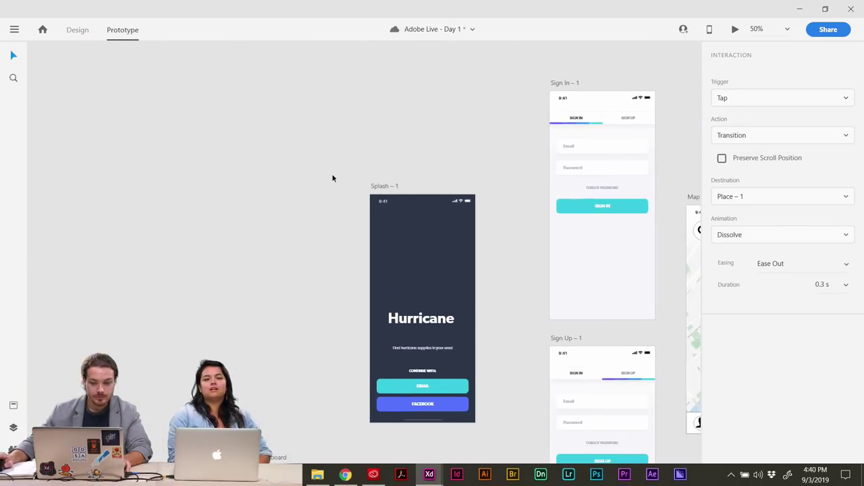
click(387, 187)
click(736, 32)
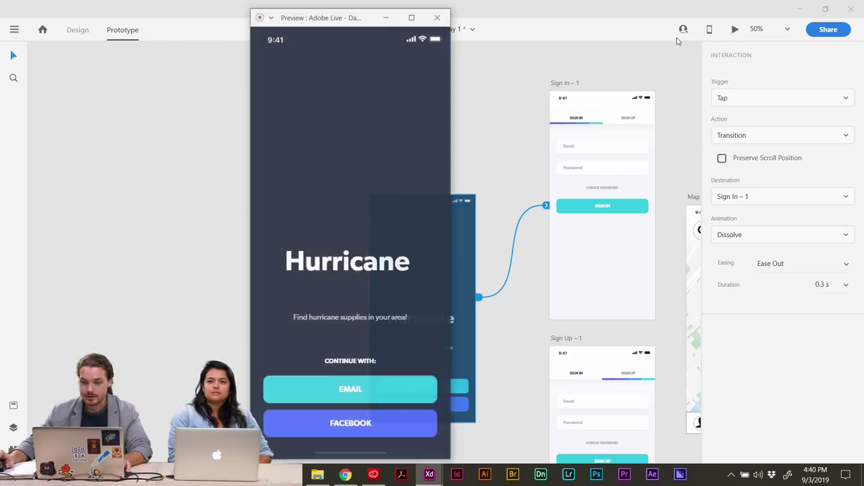
click(438, 16)
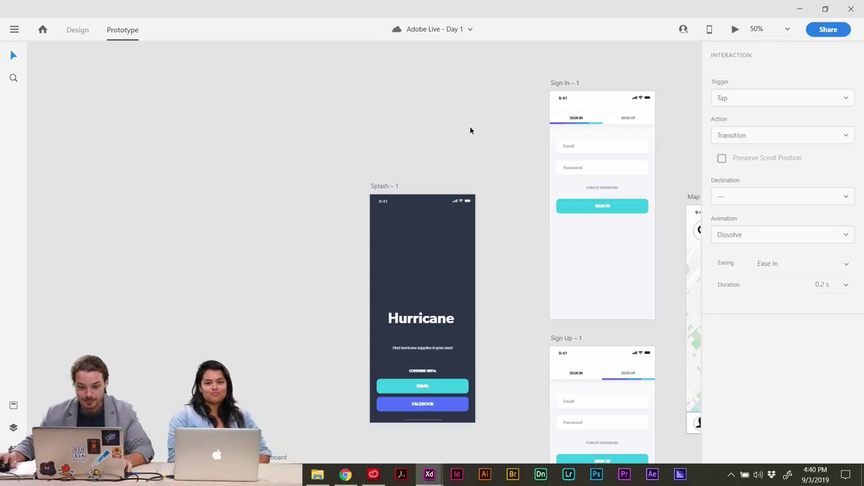
click(736, 29)
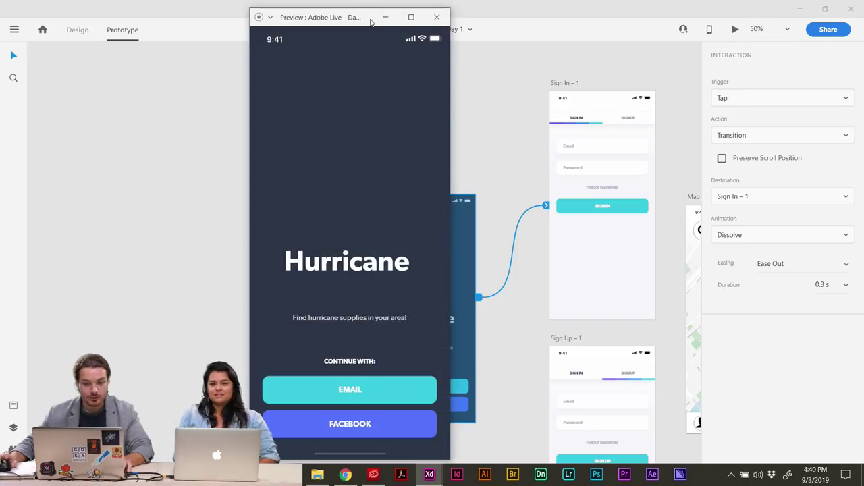
click(411, 18)
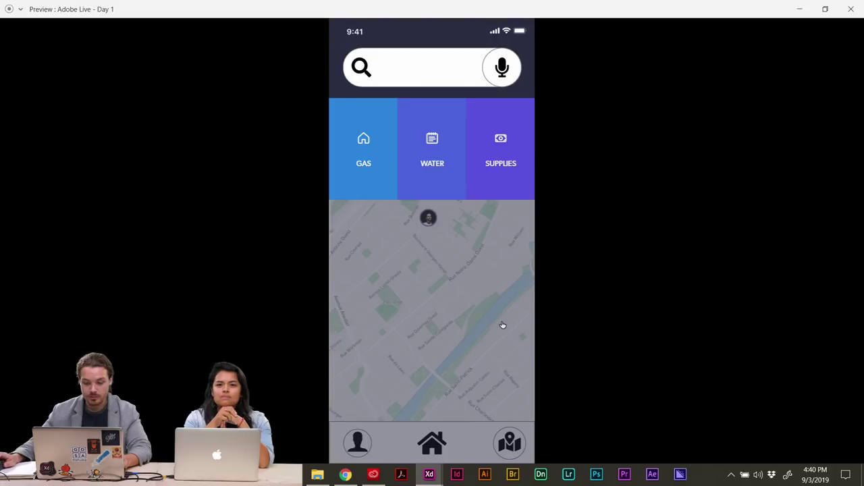
Go through the linked screens from Search to the Walmart page, check its scrolling review list, and close the preview.
click(408, 151)
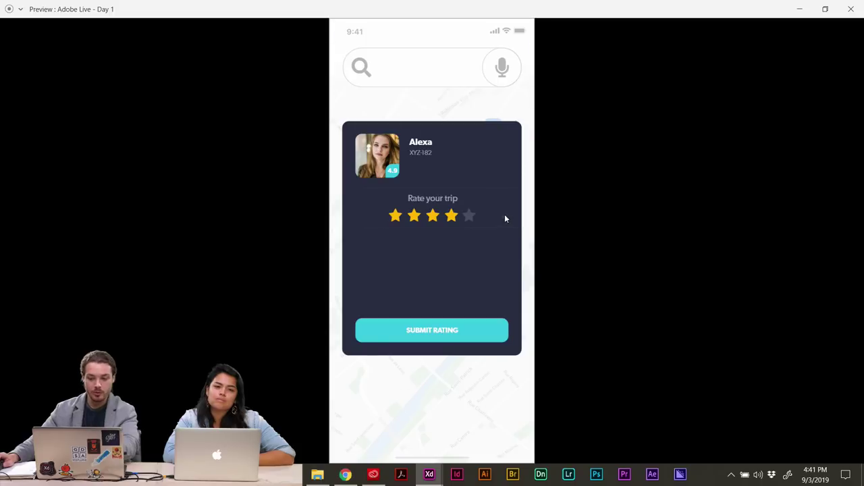
scroll(452, 253, down, 10)
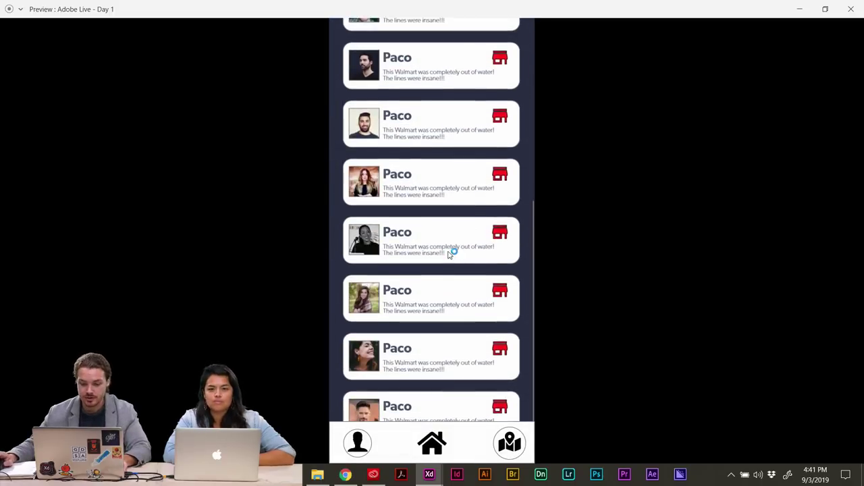
scroll(395, 311, up, 10)
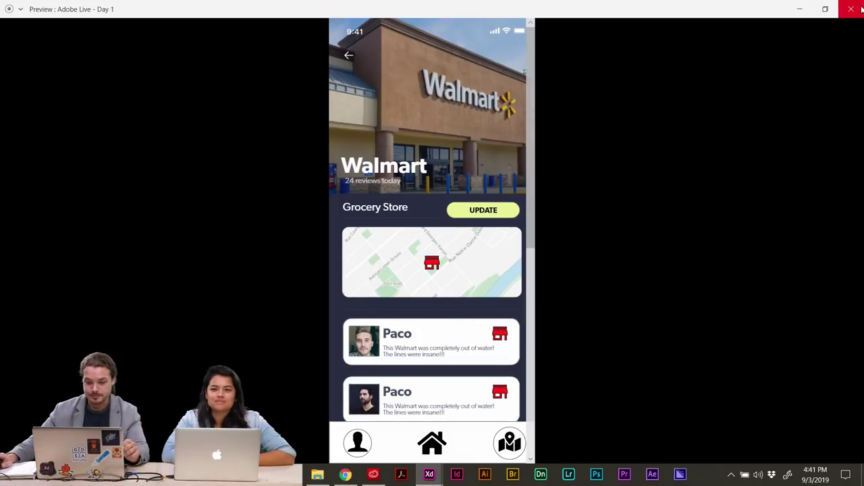
click(851, 9)
Look over the prototype's artboards, from the Splash and Keyboard artboards across to the place screens.
scroll(306, 127, right, 5)
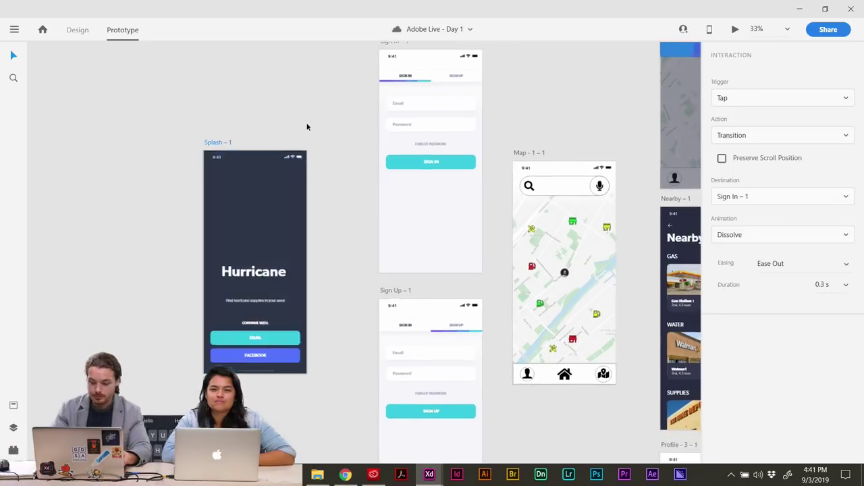
scroll(306, 127, down, 5)
scroll(269, 216, down, 2)
click(228, 299)
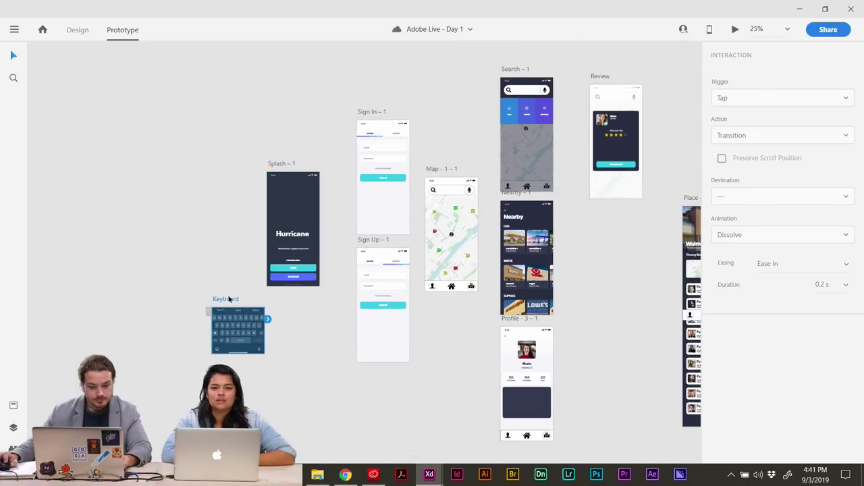
scroll(257, 299, right, 3)
scroll(268, 289, right, 4)
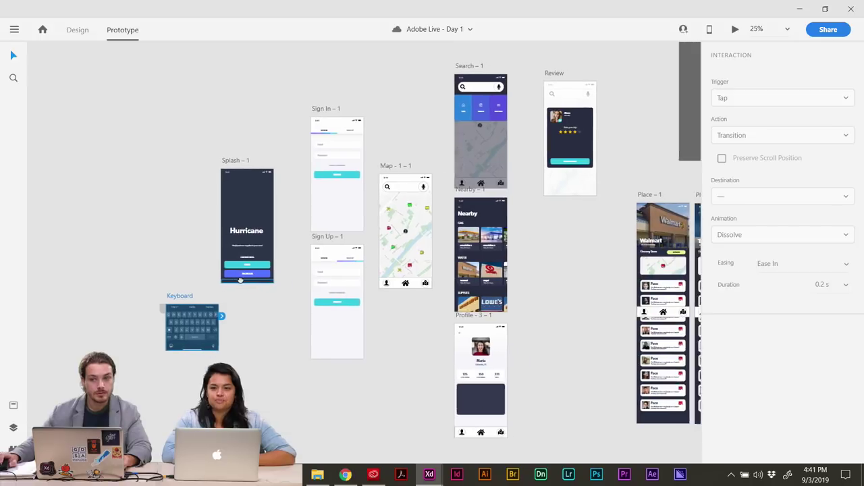
scroll(169, 295, right, 4)
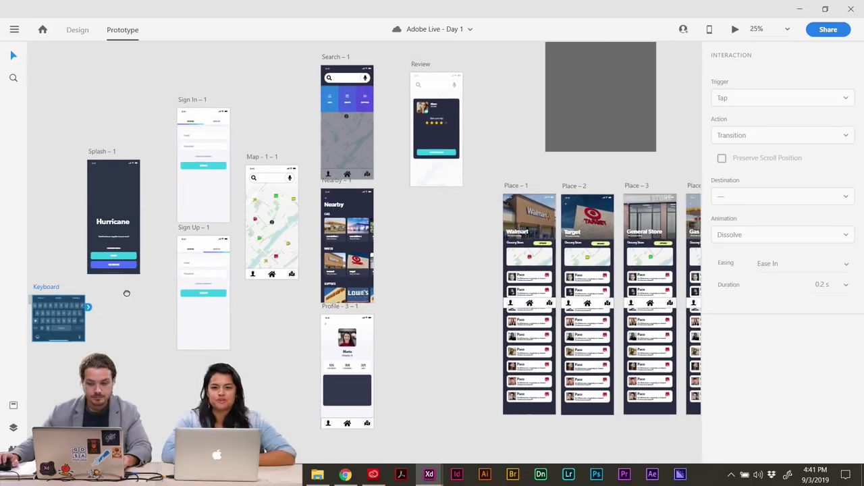
scroll(127, 292, down, 3)
scroll(146, 300, right, 5)
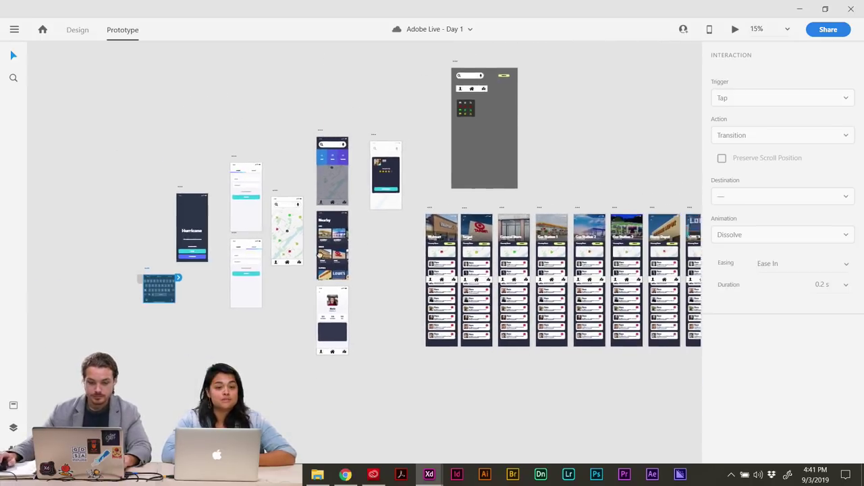
scroll(279, 264, up, 1)
drag(279, 265, 280, 265)
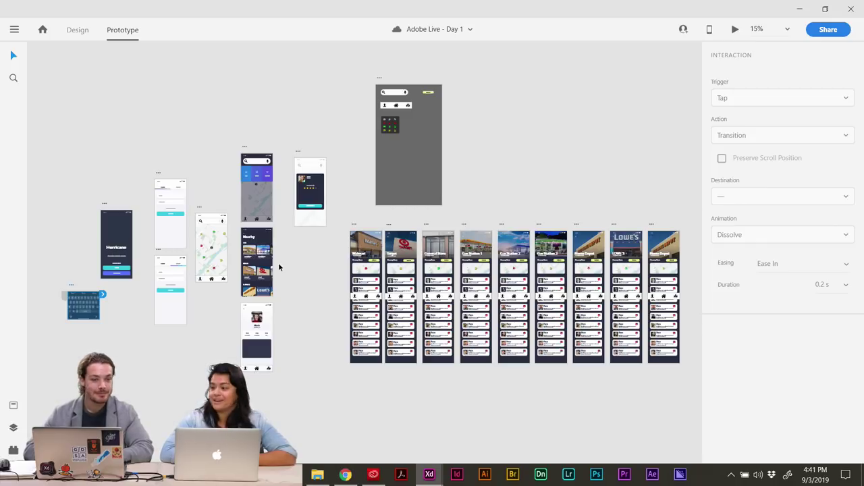
drag(253, 278, 330, 262)
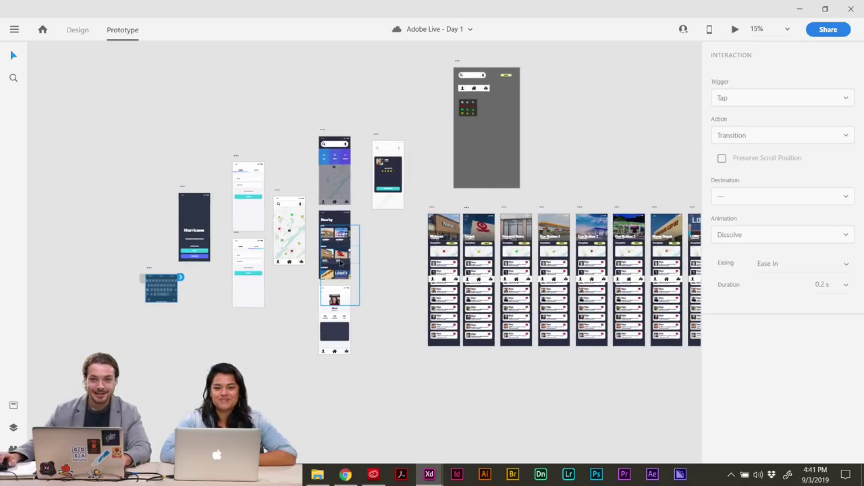
scroll(339, 265, up, 3)
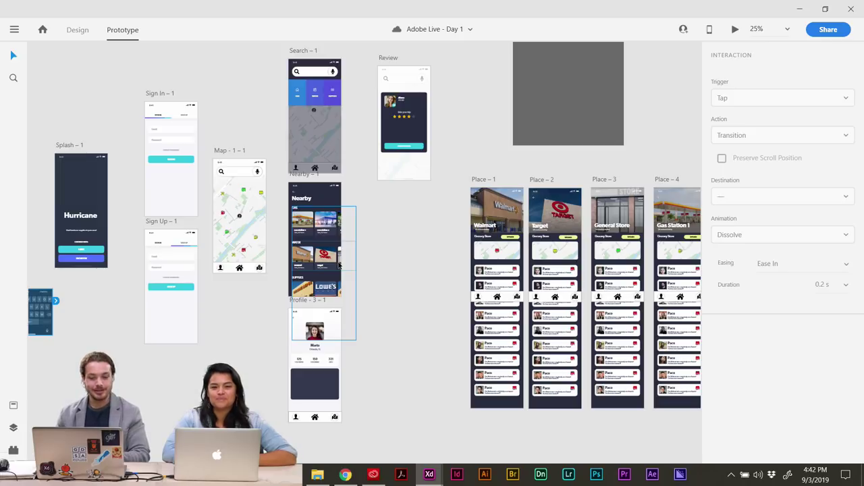
click(248, 318)
drag(250, 332, 60, 367)
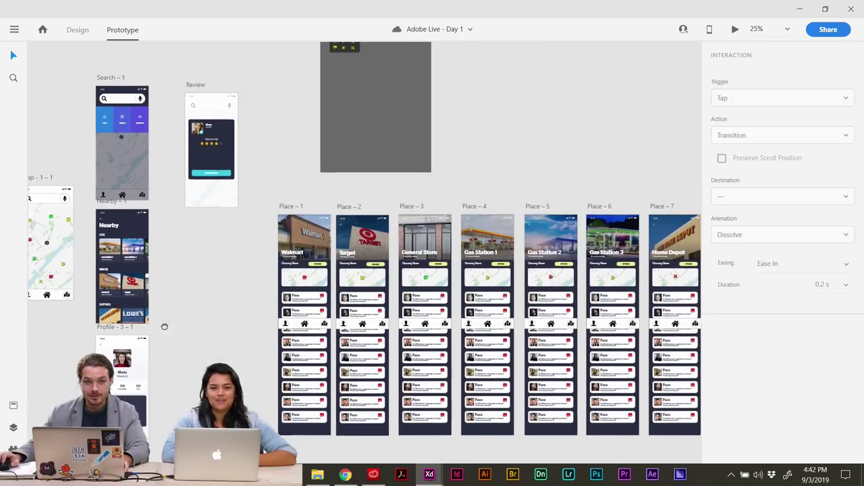
drag(164, 327, 449, 331)
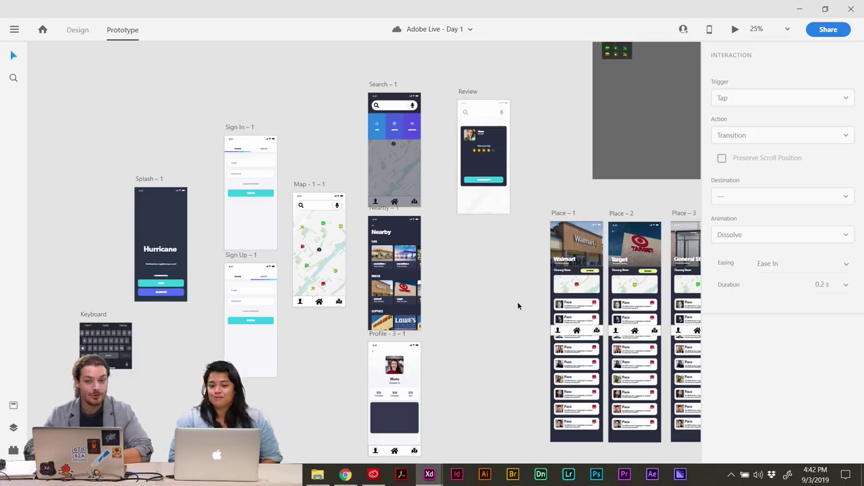
drag(251, 311, 451, 323)
key(ctrl+plus)
Link the Email field on Sign In – 1 to the Keyboard artboard.
click(193, 339)
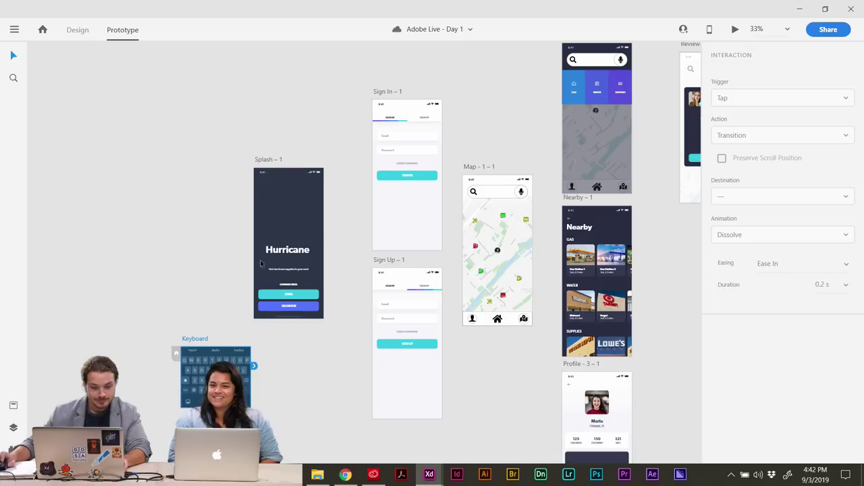
drag(336, 319, 280, 310)
scroll(280, 310, right, 2)
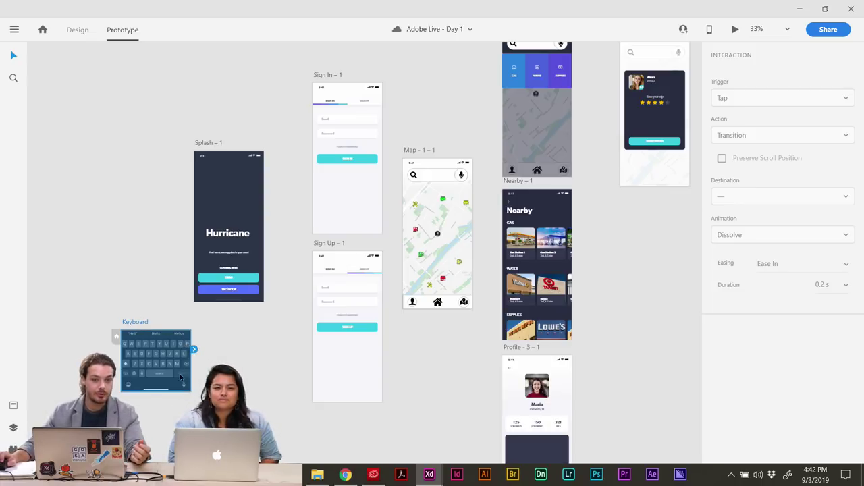
scroll(231, 333, right, 2)
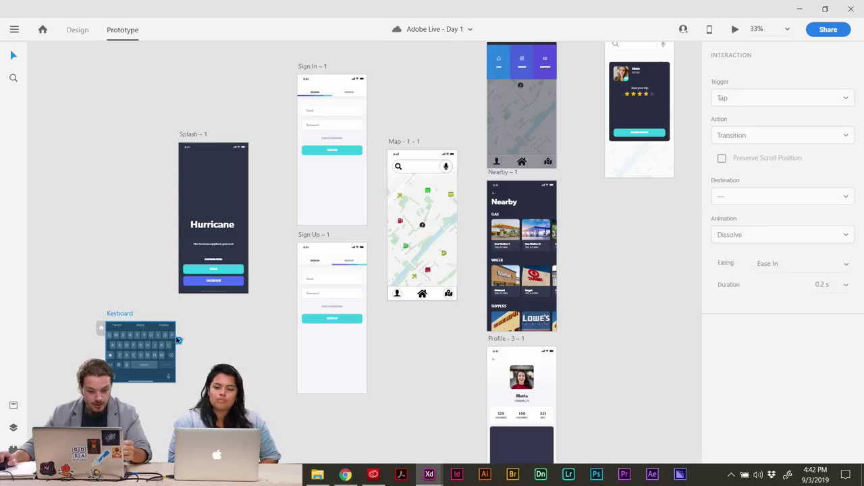
click(300, 78)
click(329, 107)
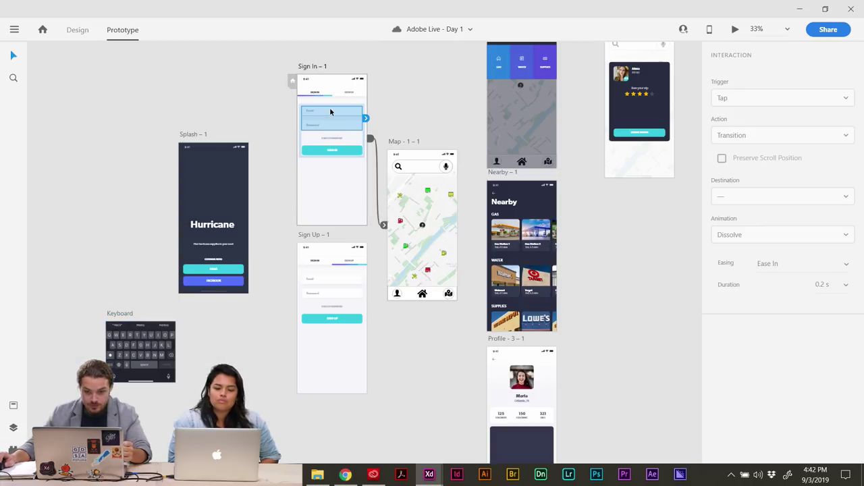
drag(365, 111, 165, 354)
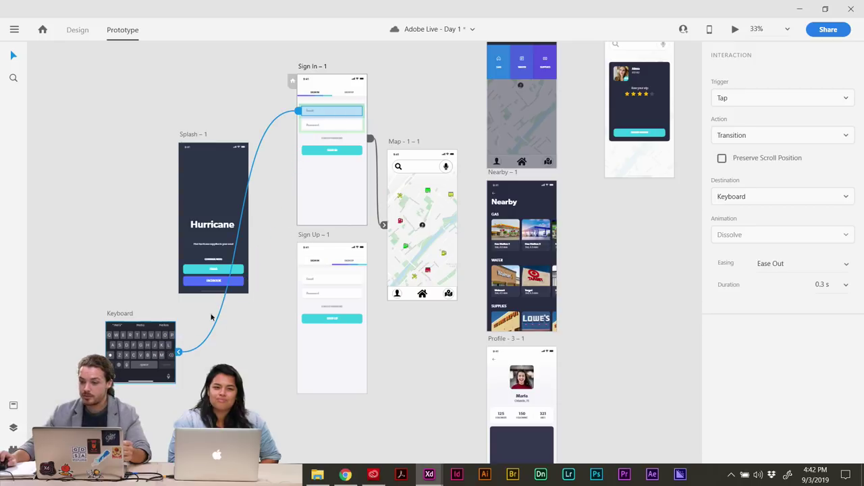
Set the Email field's tap action to Overlay and position the keyboard overlay along the lower edge of Sign In – 1.
click(752, 99)
click(778, 95)
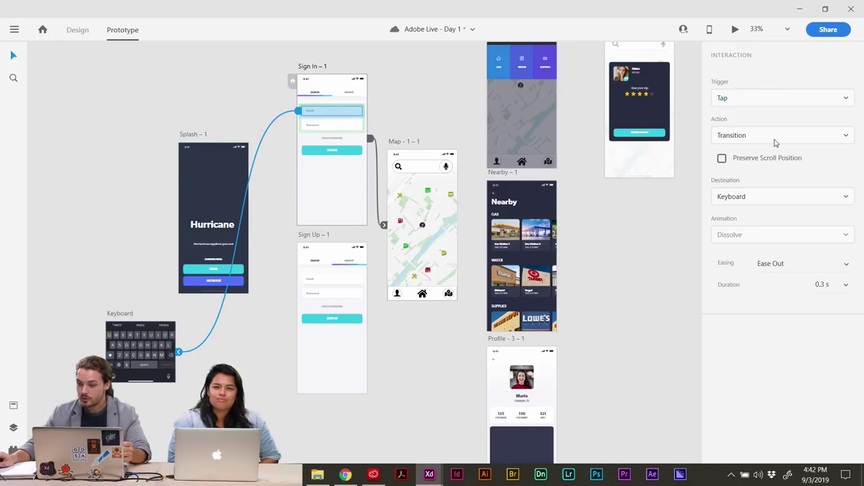
click(774, 138)
click(772, 178)
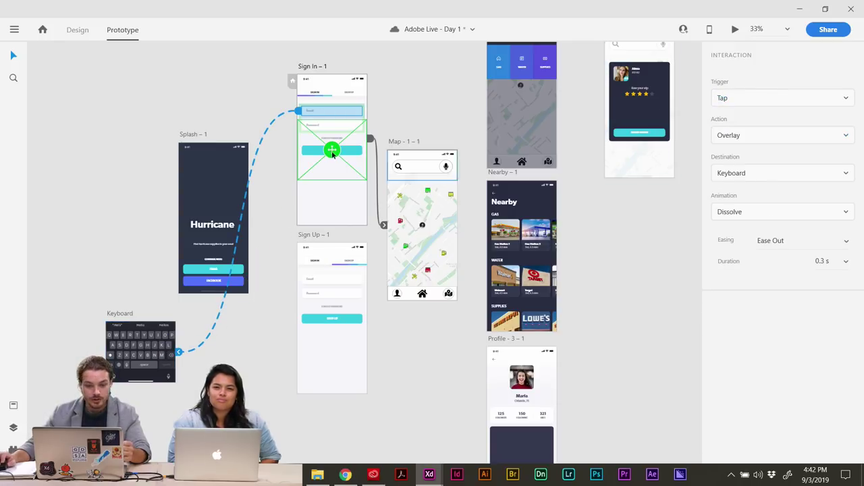
drag(331, 150, 329, 202)
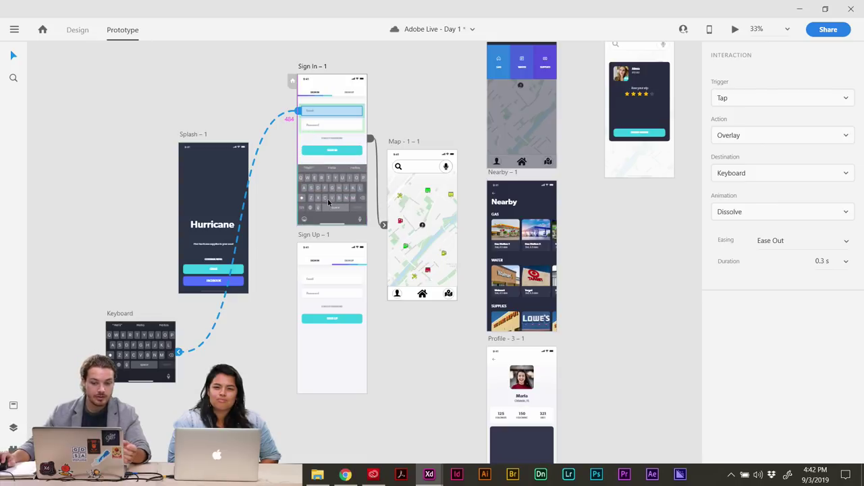
drag(328, 200, 329, 199)
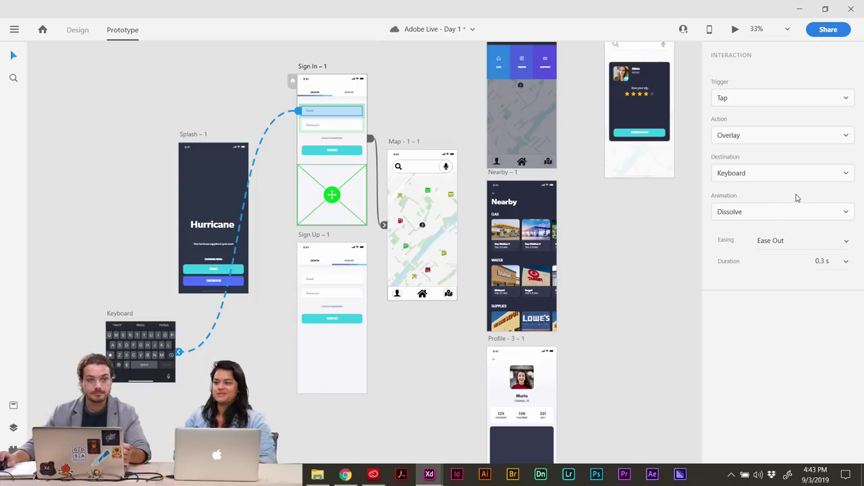
Set the keyboard overlay's easing to Snap and deselect the interaction.
click(793, 138)
click(776, 231)
click(847, 242)
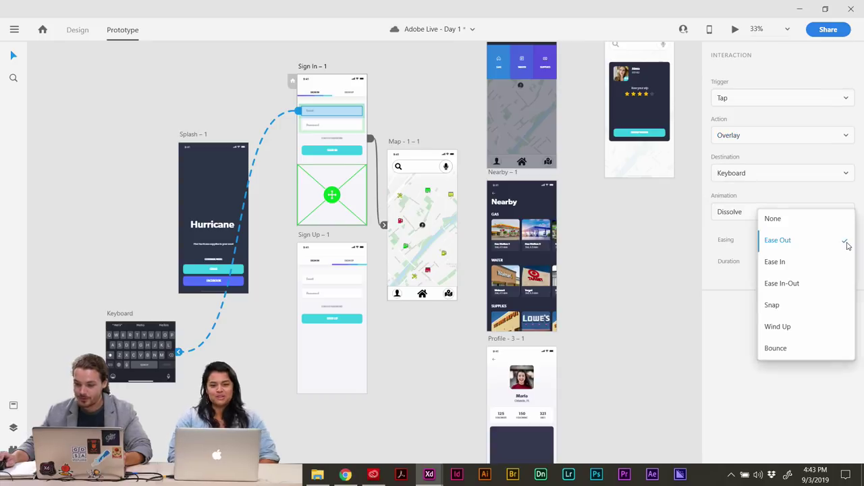
click(796, 312)
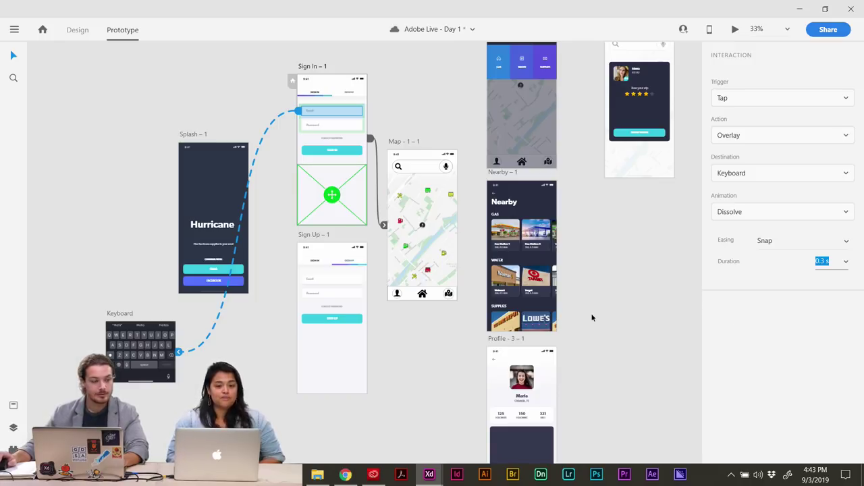
click(294, 246)
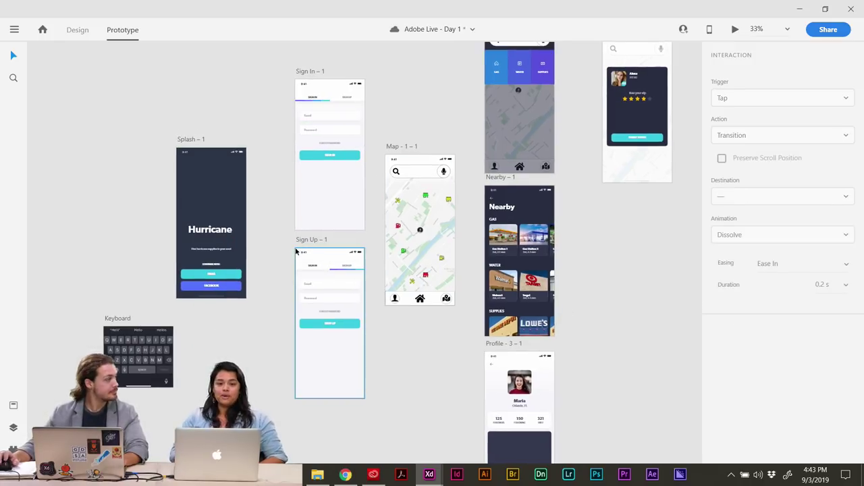